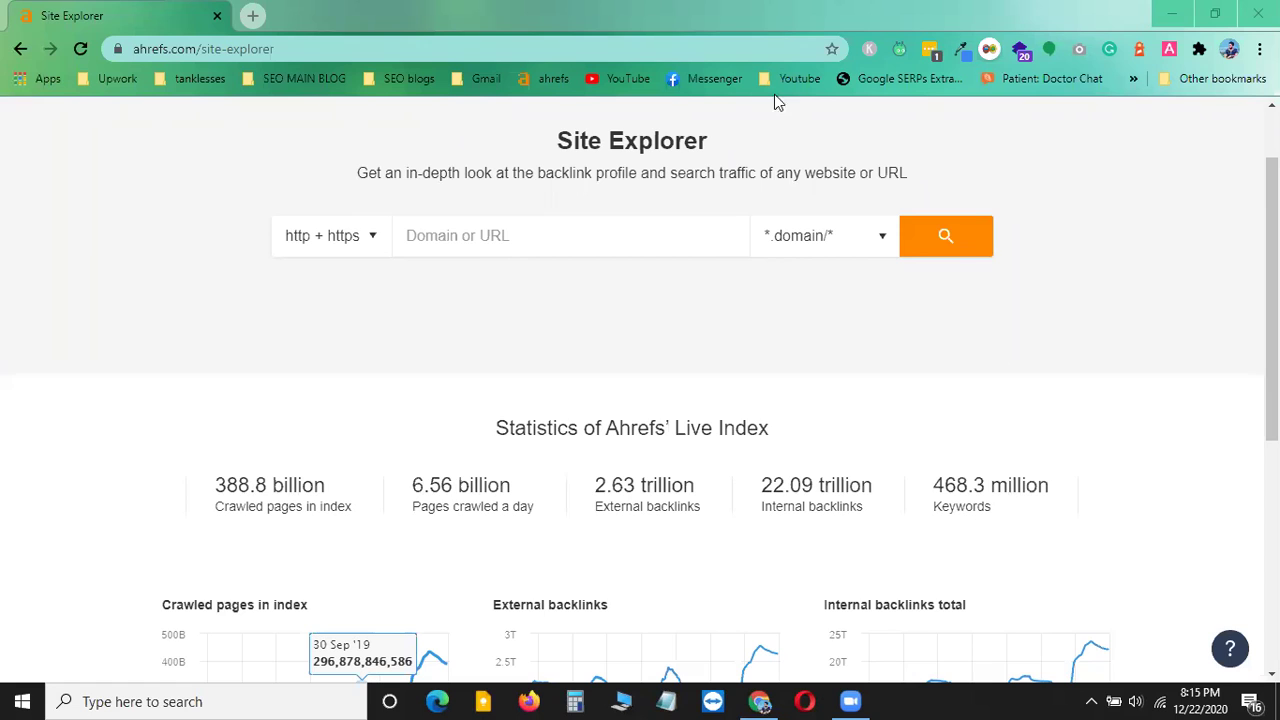
- Open the Chowhound article "Is Peruvian Food the Next Big Thing?" in a new browser tab
{"action": "left_click", "coordinate": [254, 18]}
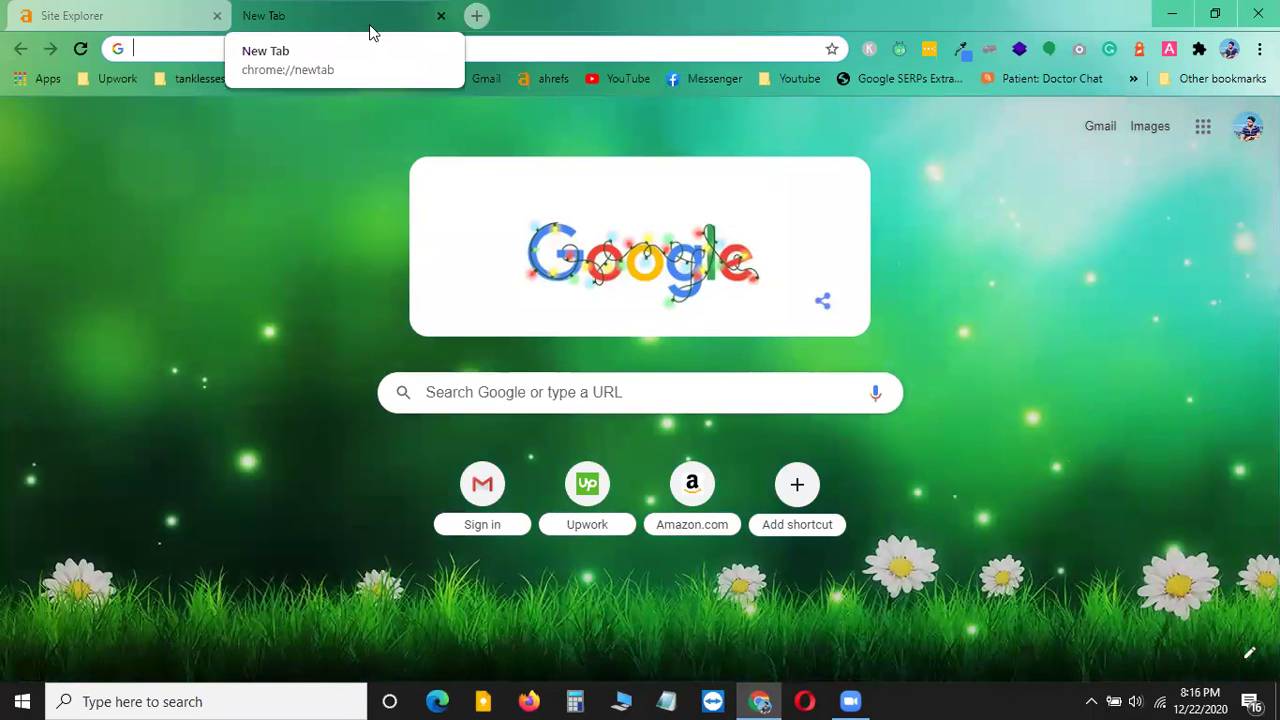
{"action": "type", "text": "cho"}
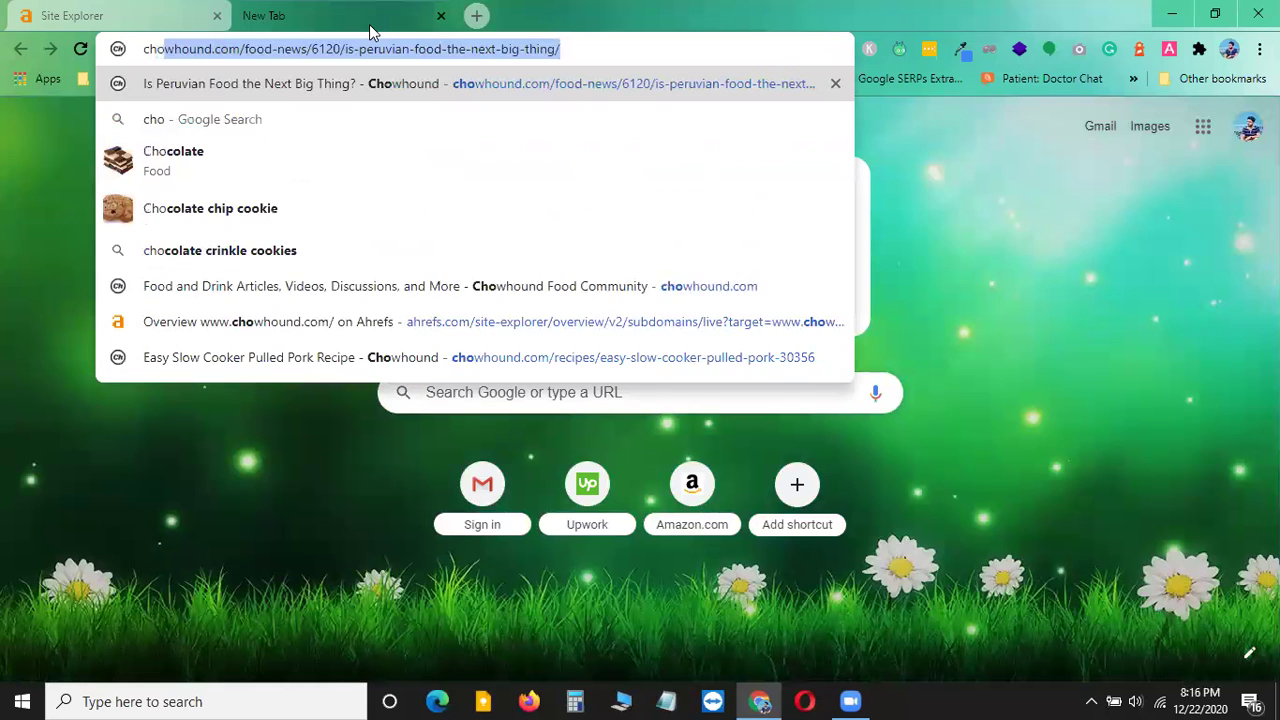
{"action": "key", "text": "Return"}
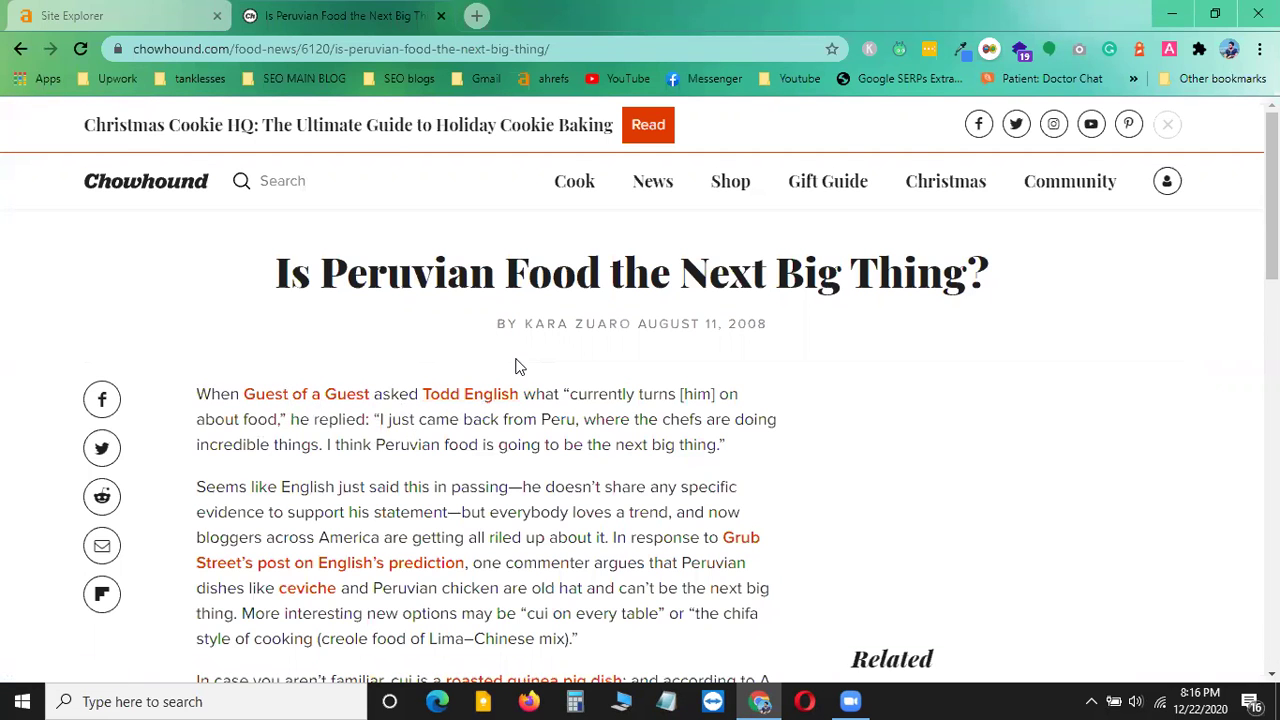
- Examine the links placed in the body text of the Peruvian food article
{"action": "scroll", "coordinate": [763, 409], "scroll_direction": "down", "scroll_amount": 6}
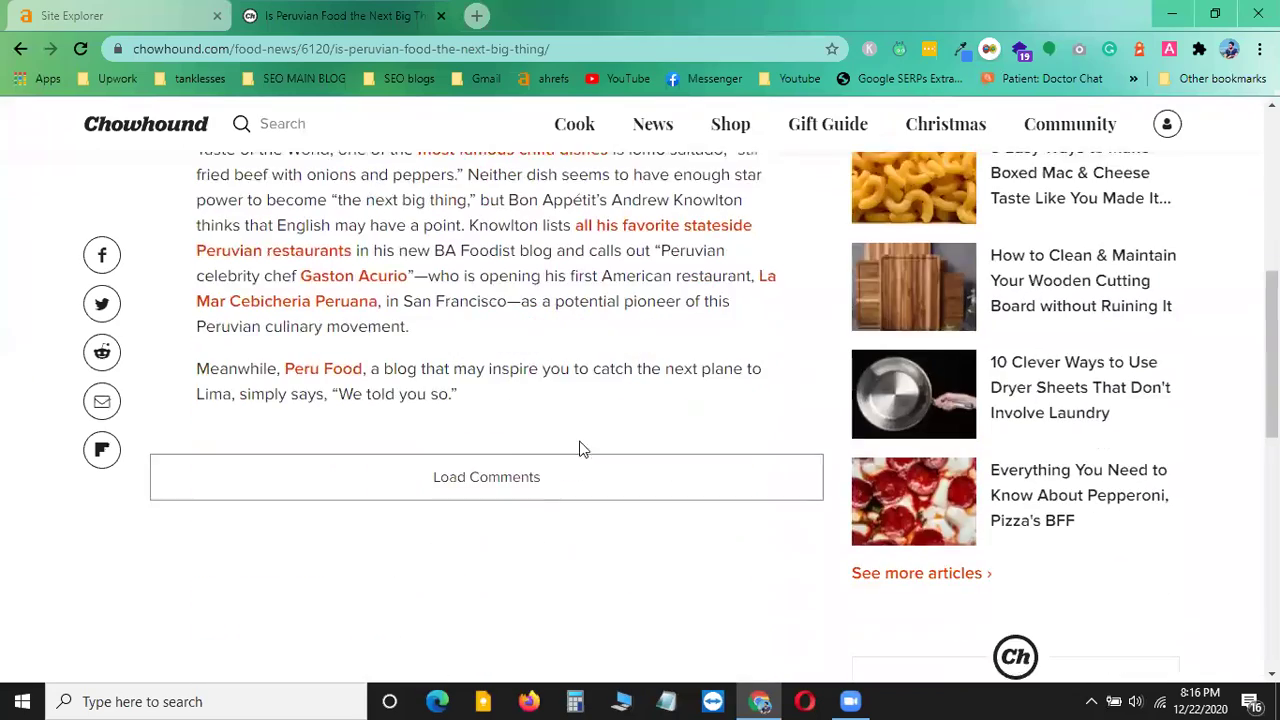
{"action": "scroll", "coordinate": [614, 429], "scroll_direction": "up", "scroll_amount": 2}
{"action": "scroll", "coordinate": [572, 490], "scroll_direction": "up", "scroll_amount": 2}
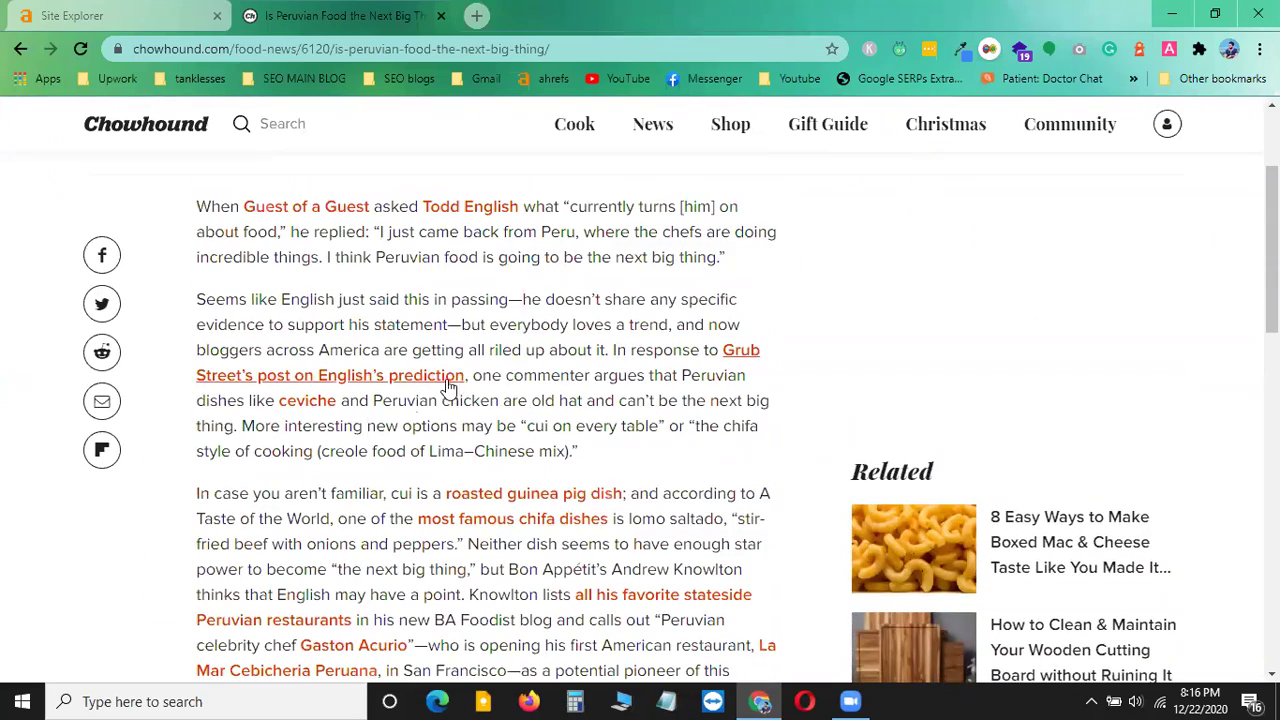
{"action": "scroll", "coordinate": [590, 535], "scroll_direction": "down", "scroll_amount": 2}
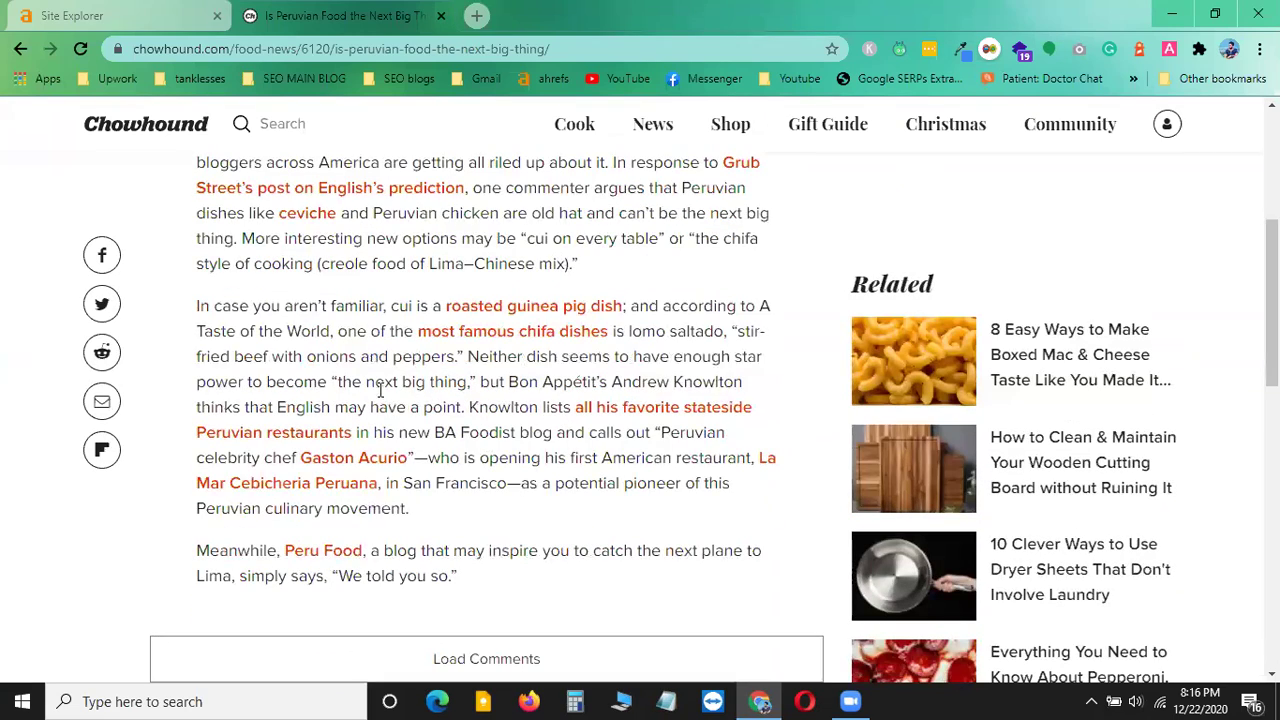
{"action": "scroll", "coordinate": [500, 383], "scroll_direction": "up", "scroll_amount": 3}
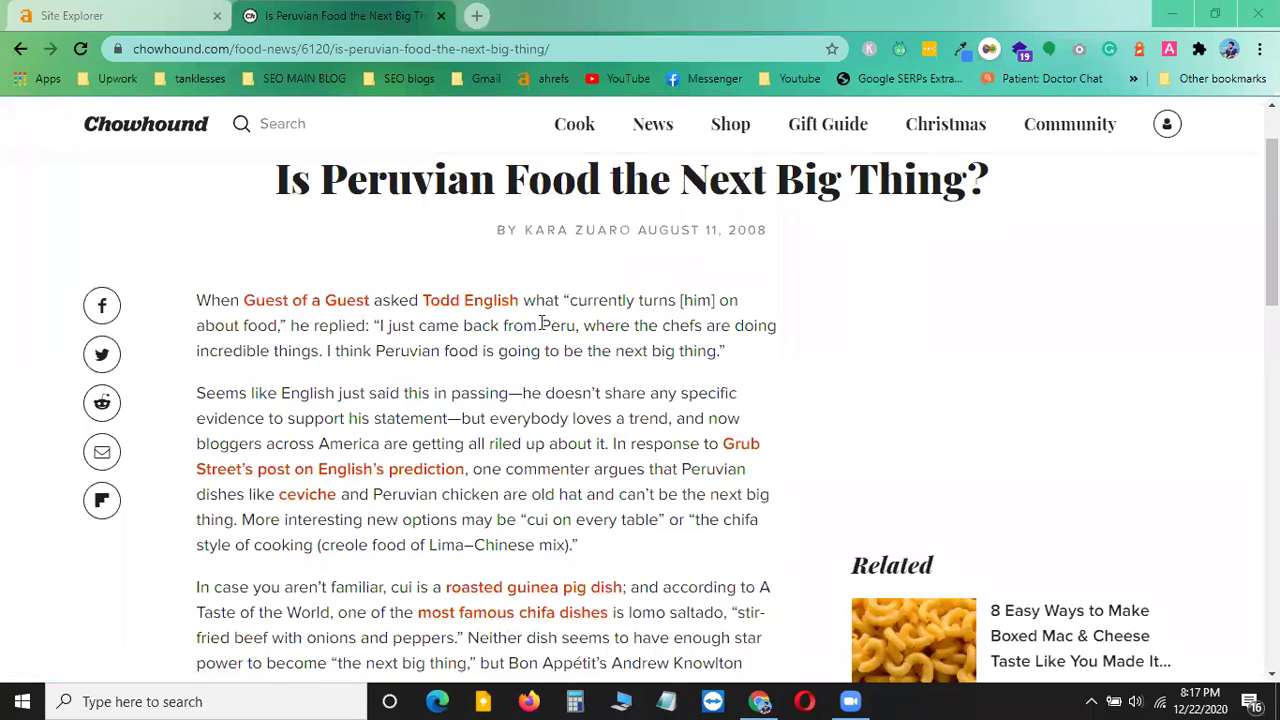
{"action": "scroll", "coordinate": [660, 486], "scroll_direction": "down", "scroll_amount": 1}
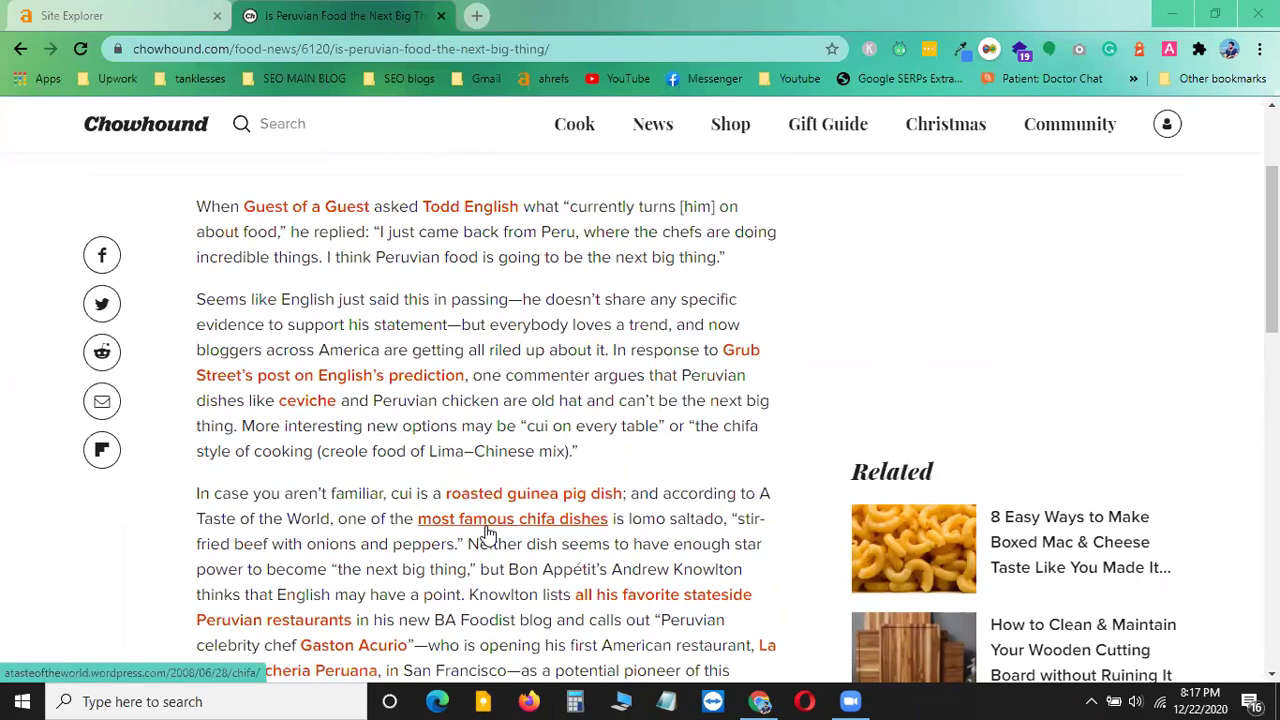
{"action": "scroll", "coordinate": [486, 530], "scroll_direction": "down", "scroll_amount": 2}
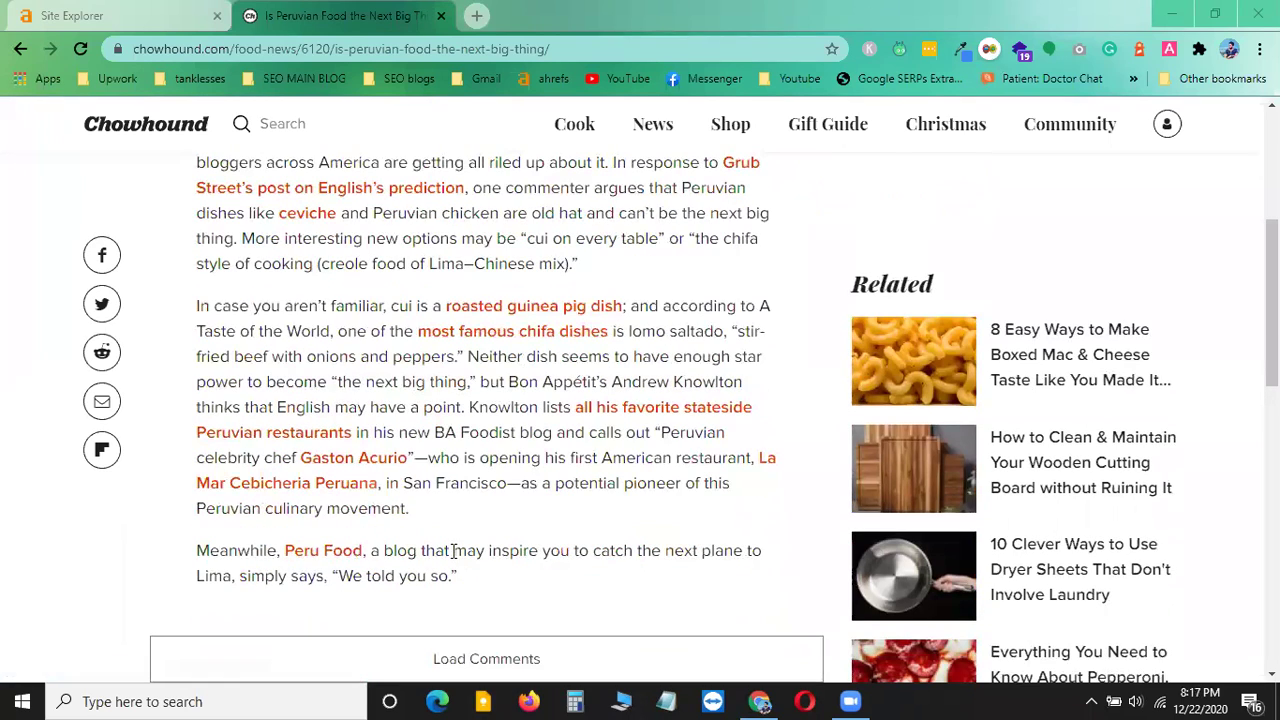
{"action": "scroll", "coordinate": [270, 392], "scroll_direction": "up", "scroll_amount": 1}
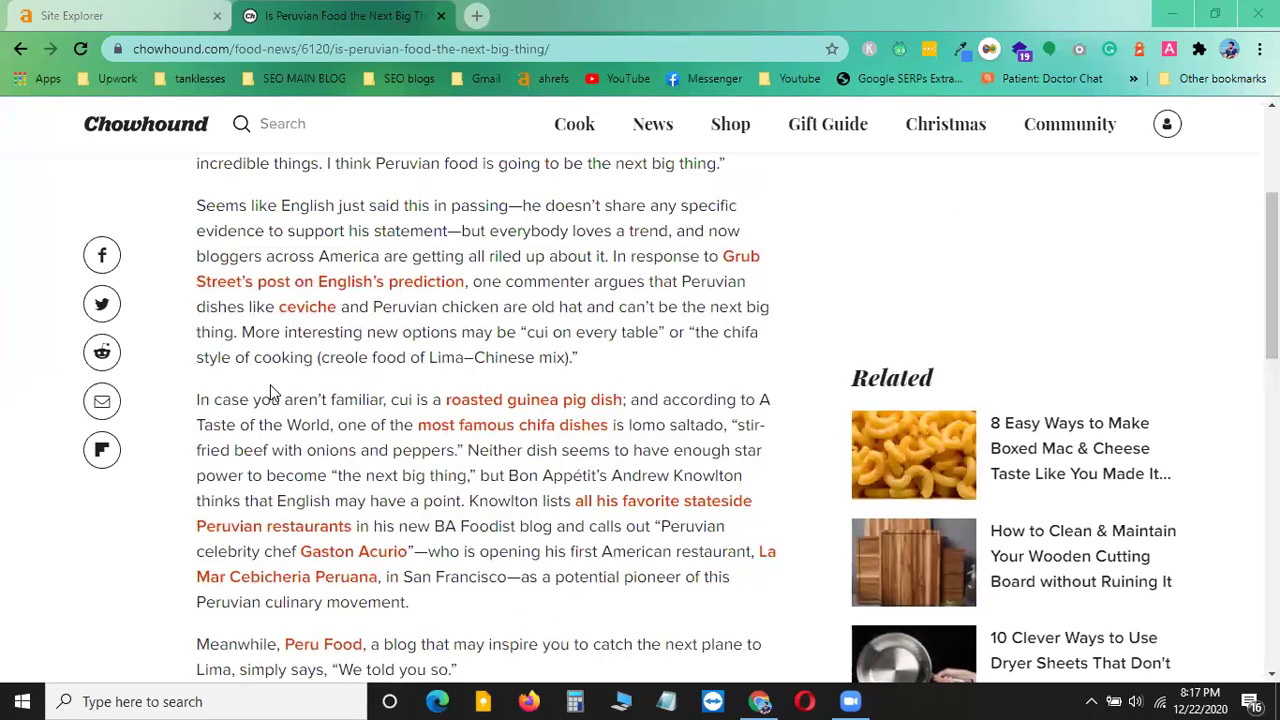
{"action": "scroll", "coordinate": [420, 440], "scroll_direction": "up", "scroll_amount": 2}
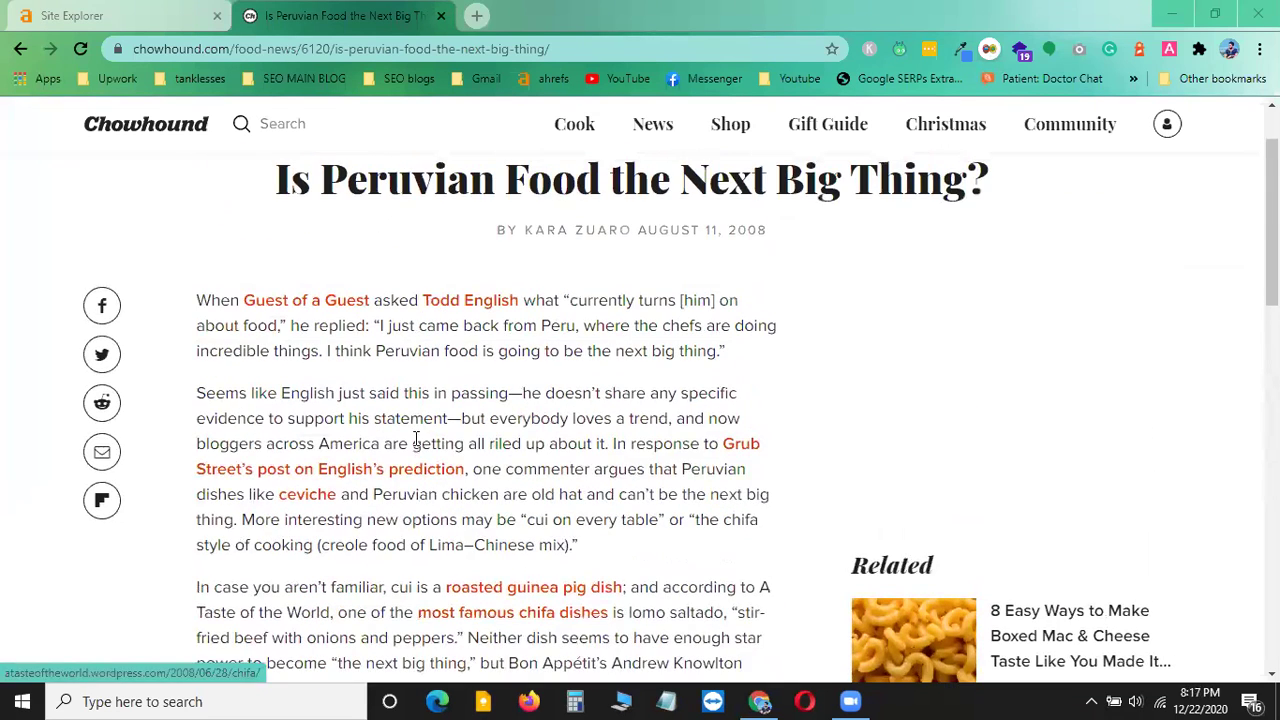
{"action": "scroll", "coordinate": [420, 450], "scroll_direction": "down", "scroll_amount": 2}
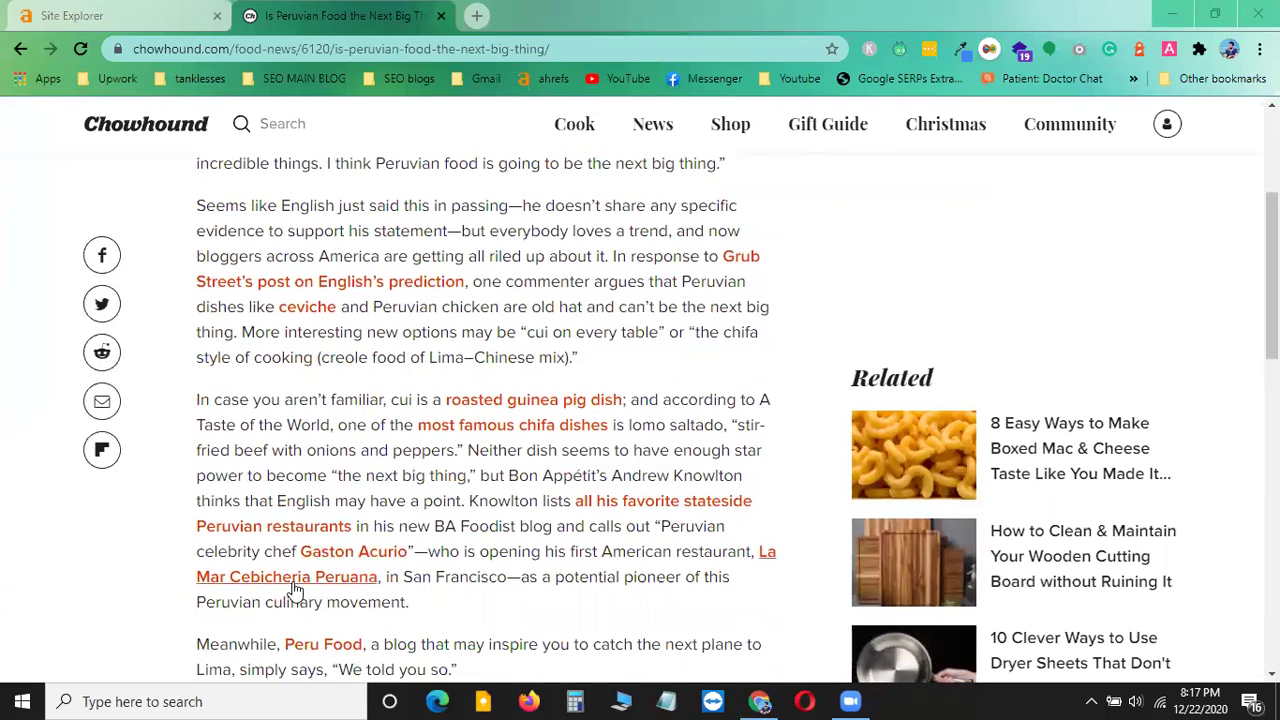
{"action": "scroll", "coordinate": [492, 421], "scroll_direction": "down", "scroll_amount": 1}
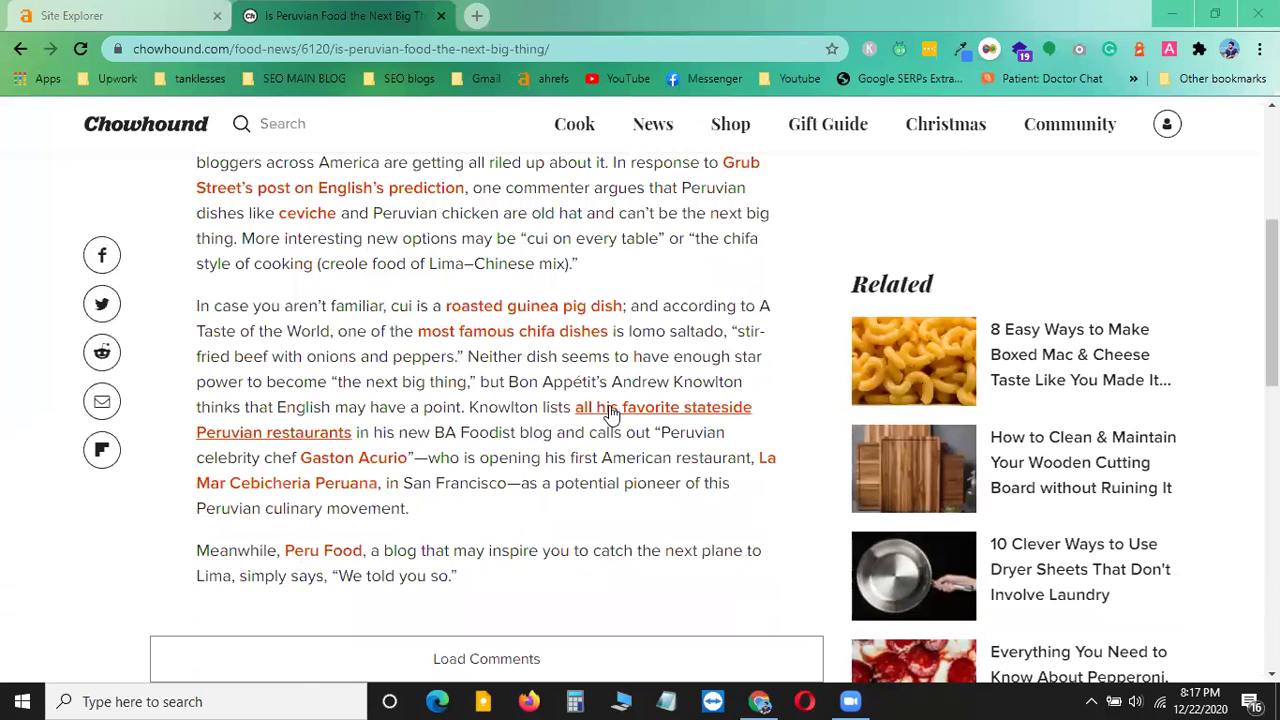
{"action": "scroll", "coordinate": [575, 429], "scroll_direction": "up", "scroll_amount": 1}
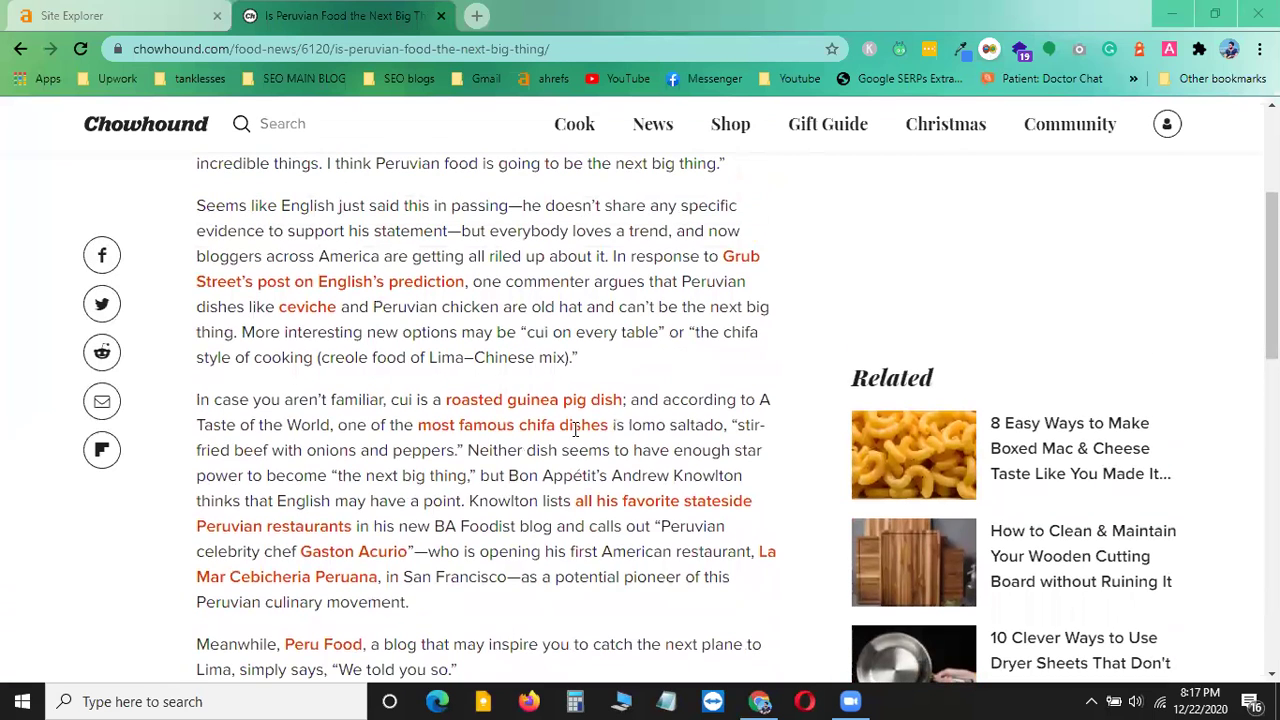
{"action": "scroll", "coordinate": [579, 461], "scroll_direction": "up", "scroll_amount": 2}
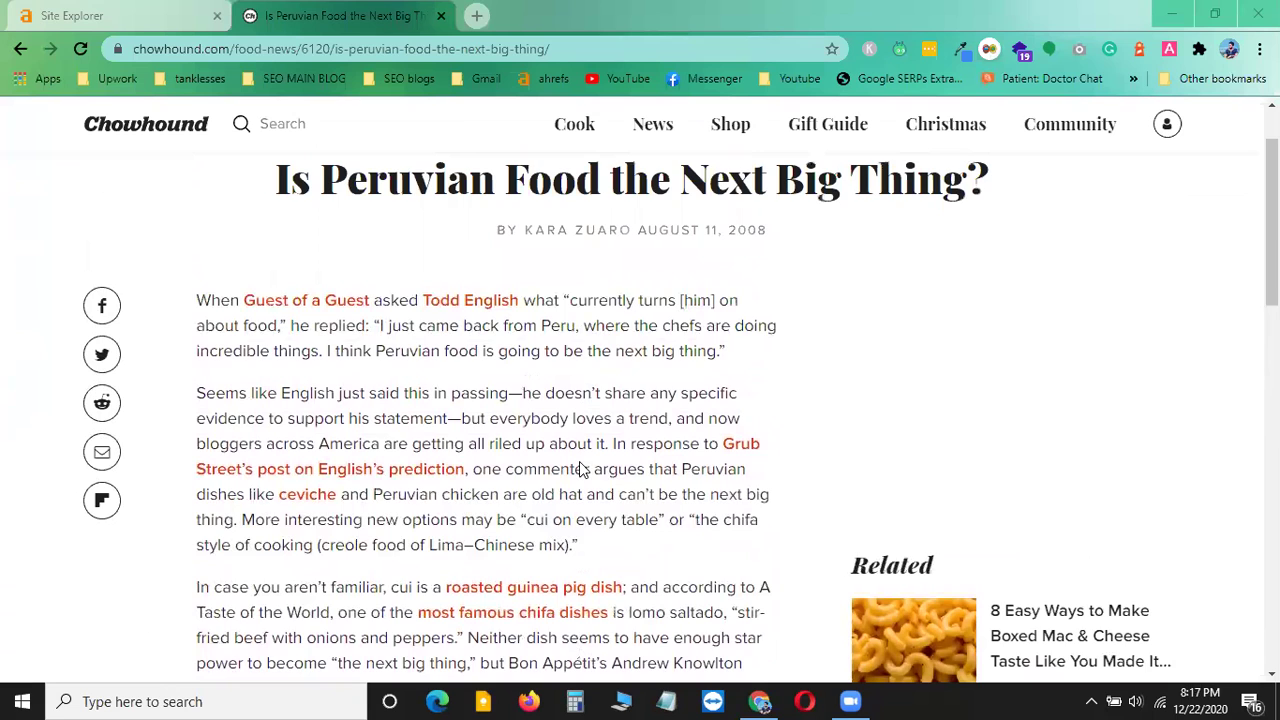
{"action": "scroll", "coordinate": [460, 500], "scroll_direction": "down", "scroll_amount": 1}
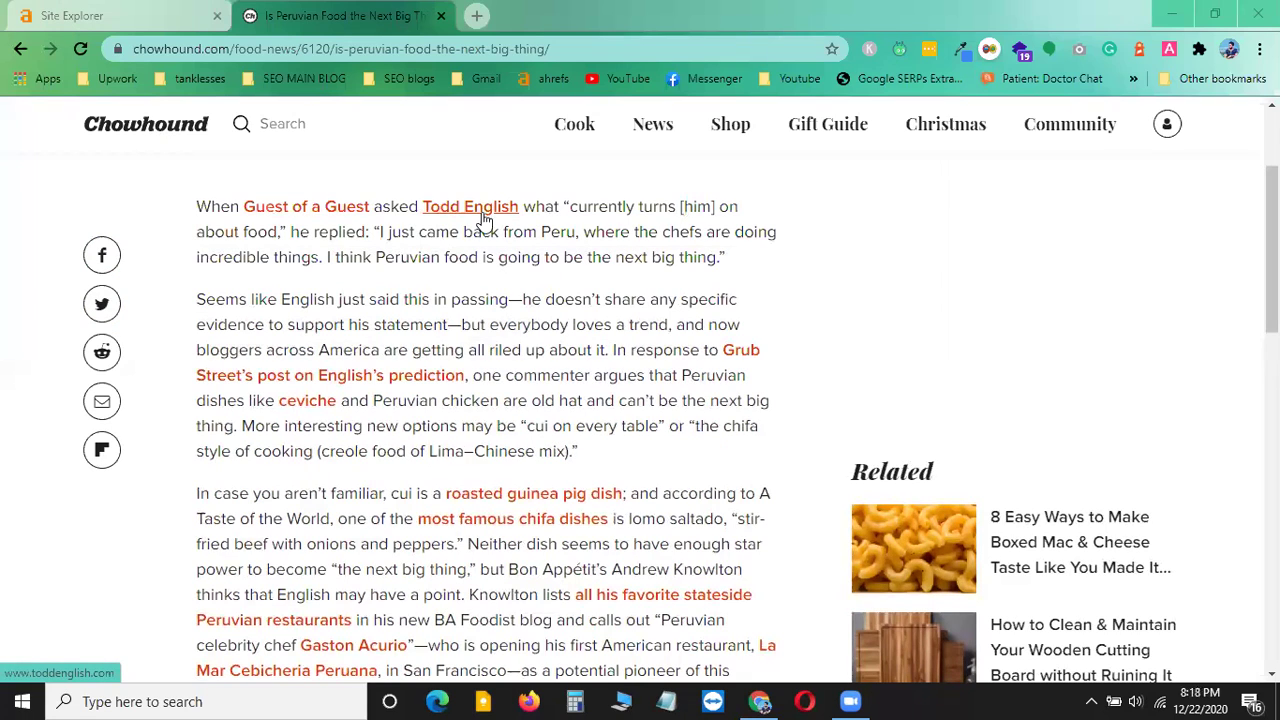
- Open the article's Todd English link in a new tab and check the website it leads to
{"action": "right_click", "coordinate": [477, 208]}
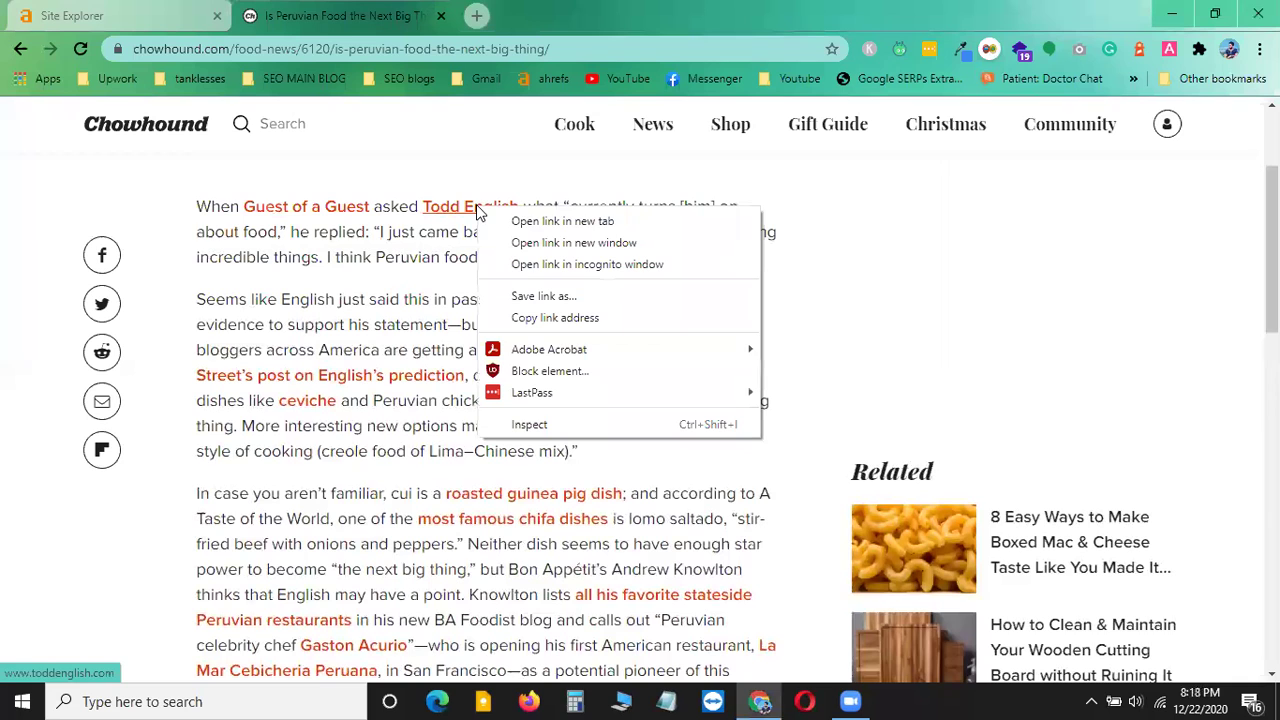
{"action": "left_click", "coordinate": [548, 224]}
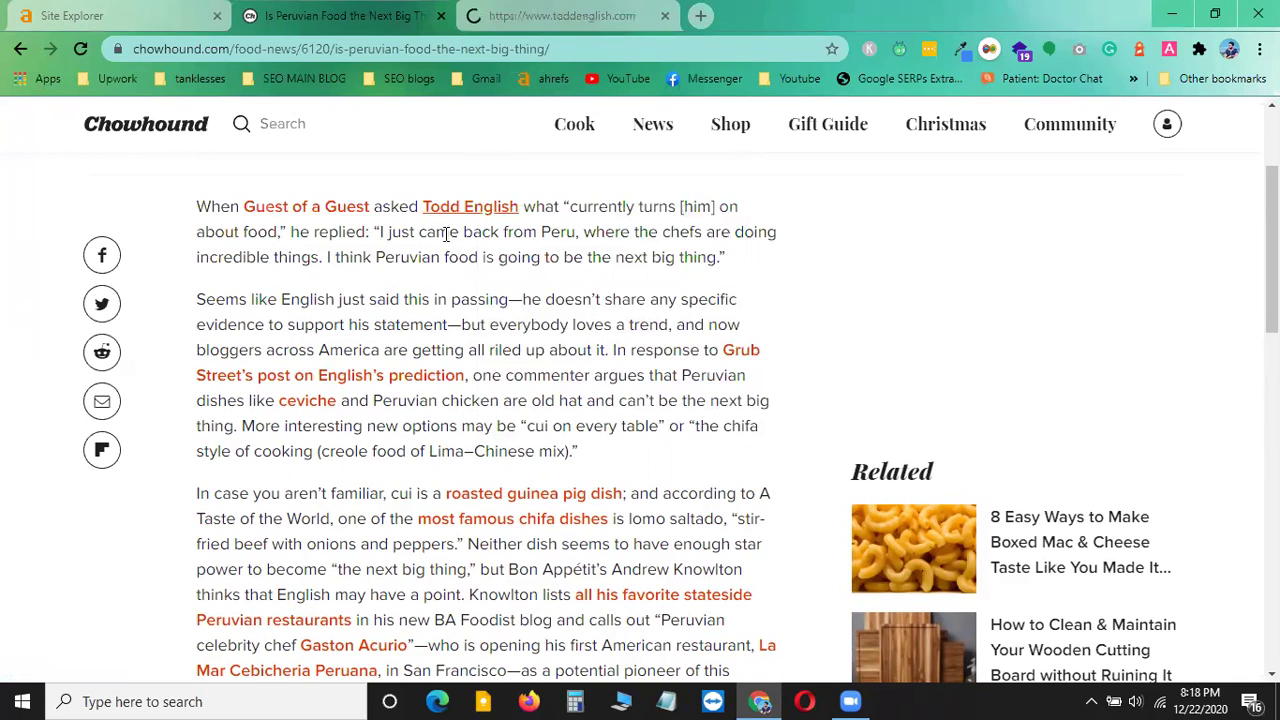
{"action": "left_click", "coordinate": [541, 16]}
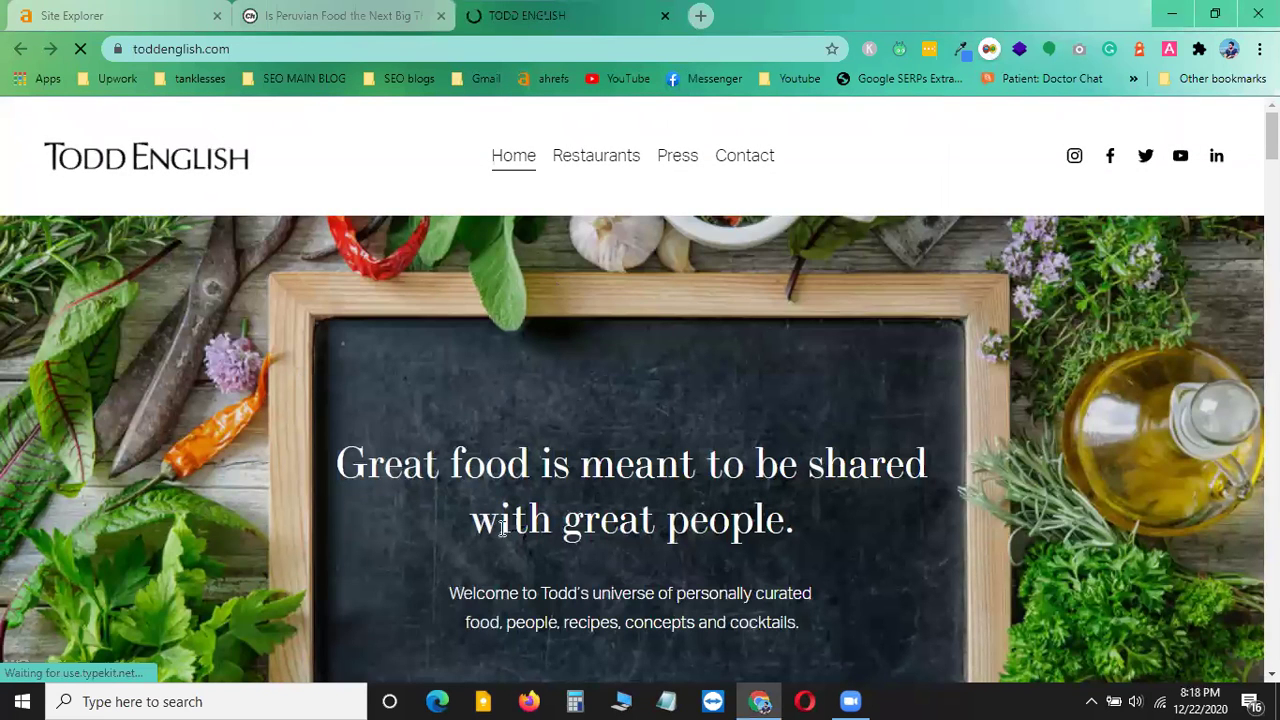
{"action": "scroll", "coordinate": [791, 341], "scroll_direction": "down", "scroll_amount": 5}
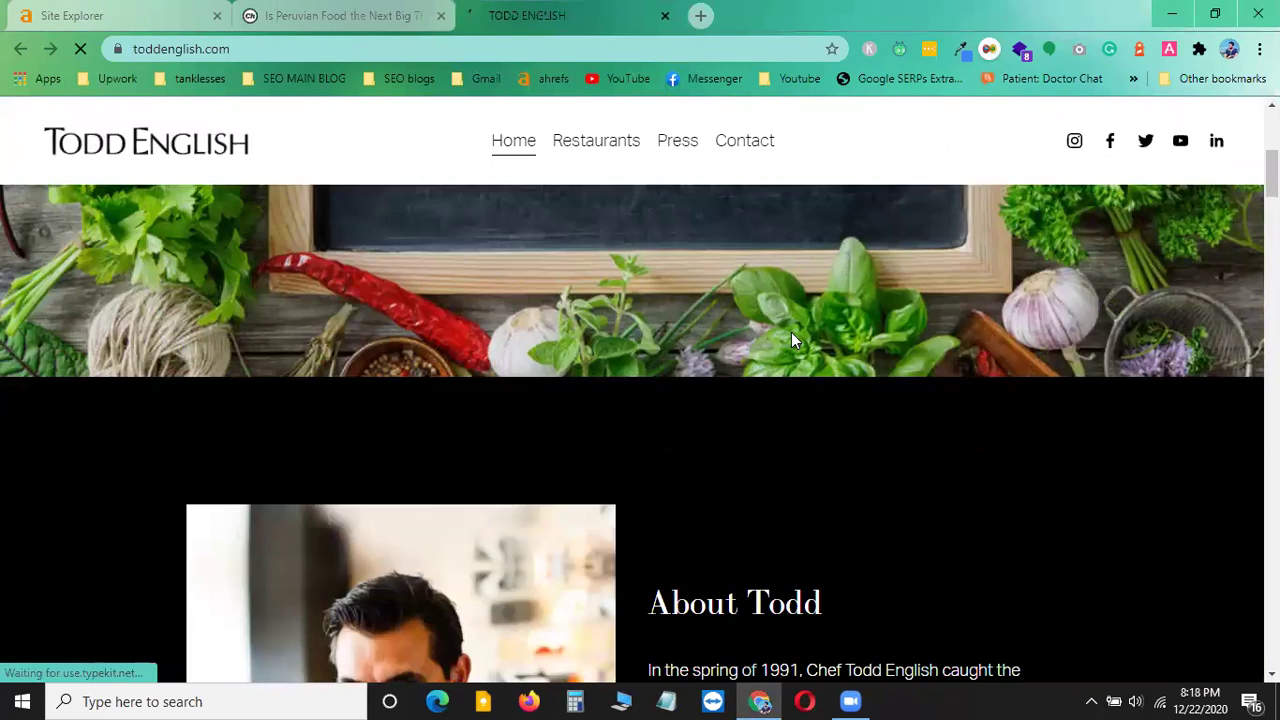
{"action": "scroll", "coordinate": [785, 335], "scroll_direction": "down", "scroll_amount": 5}
{"action": "scroll", "coordinate": [559, 228], "scroll_direction": "up", "scroll_amount": 10}
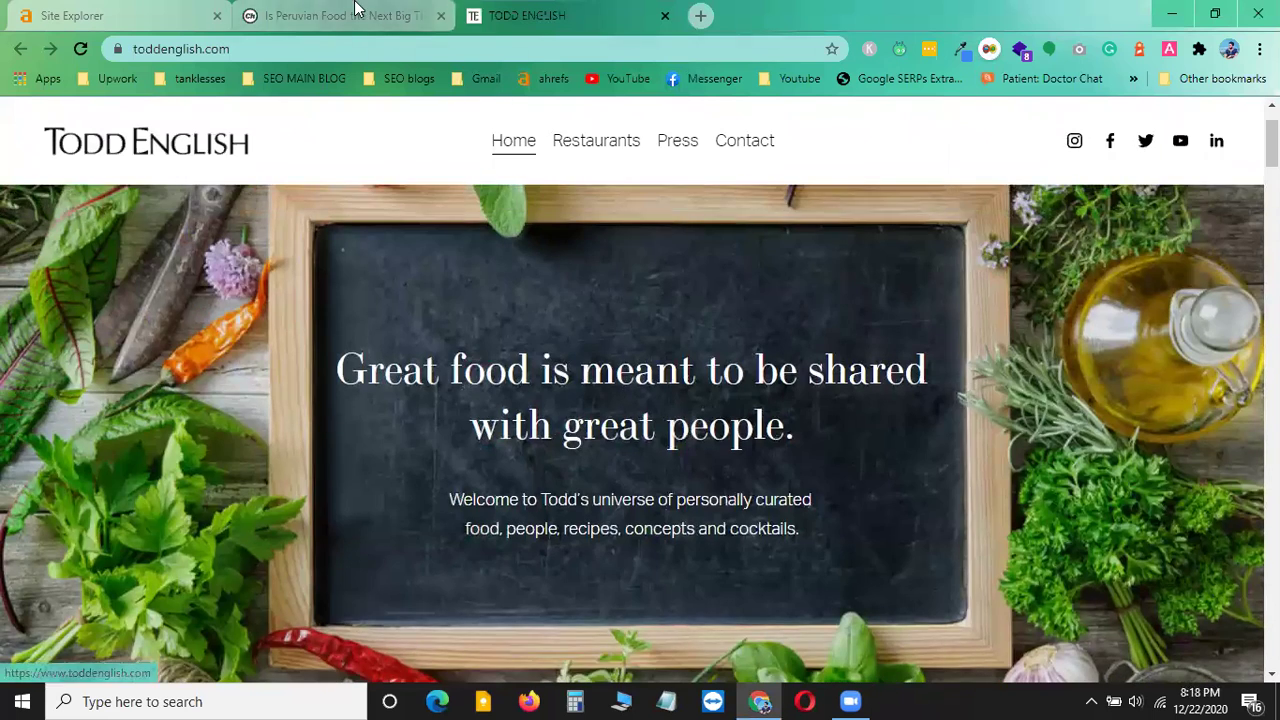
{"action": "left_click", "coordinate": [352, 14]}
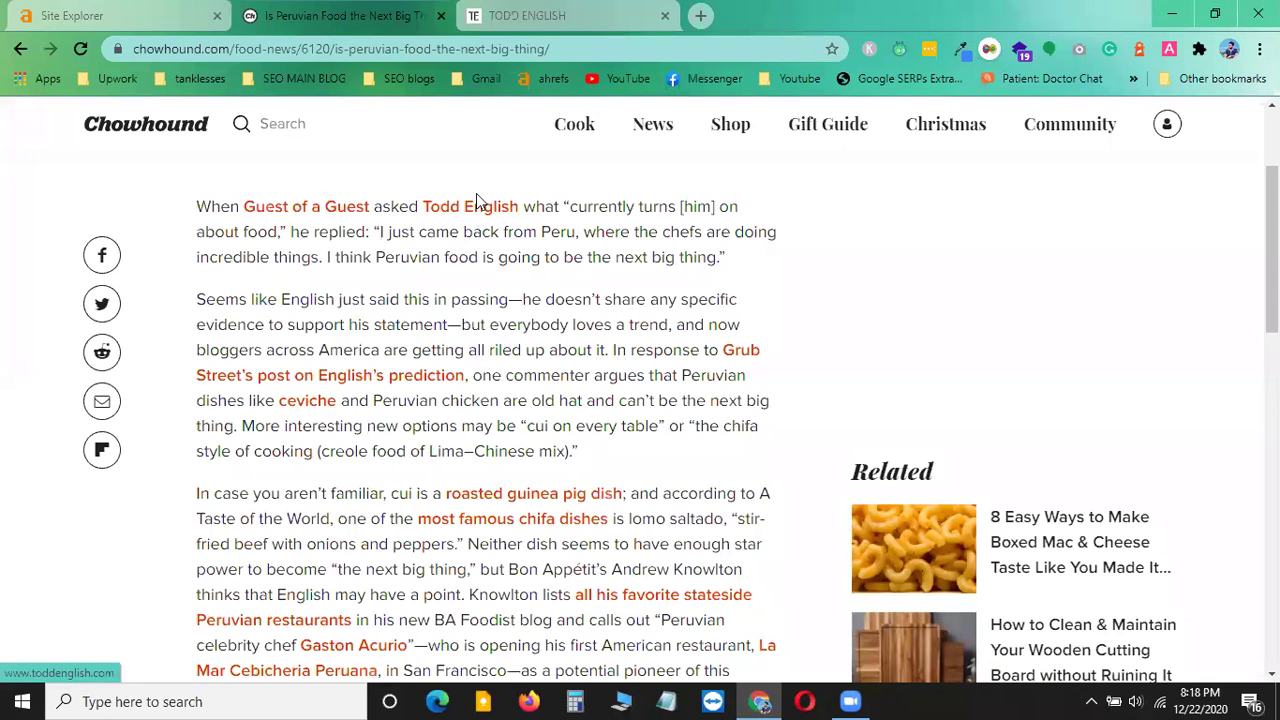
{"action": "left_click", "coordinate": [545, 15]}
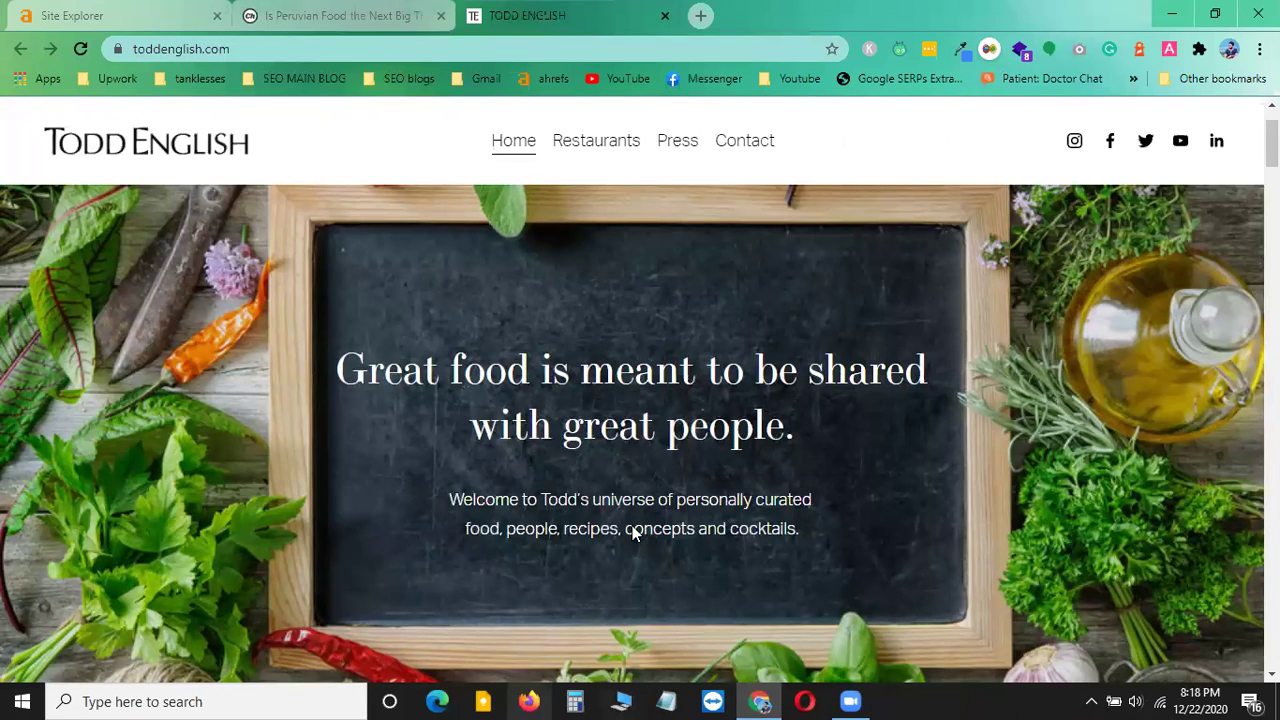
{"action": "scroll", "coordinate": [632, 533], "scroll_direction": "down", "scroll_amount": 5}
{"action": "scroll", "coordinate": [566, 503], "scroll_direction": "up", "scroll_amount": 7}
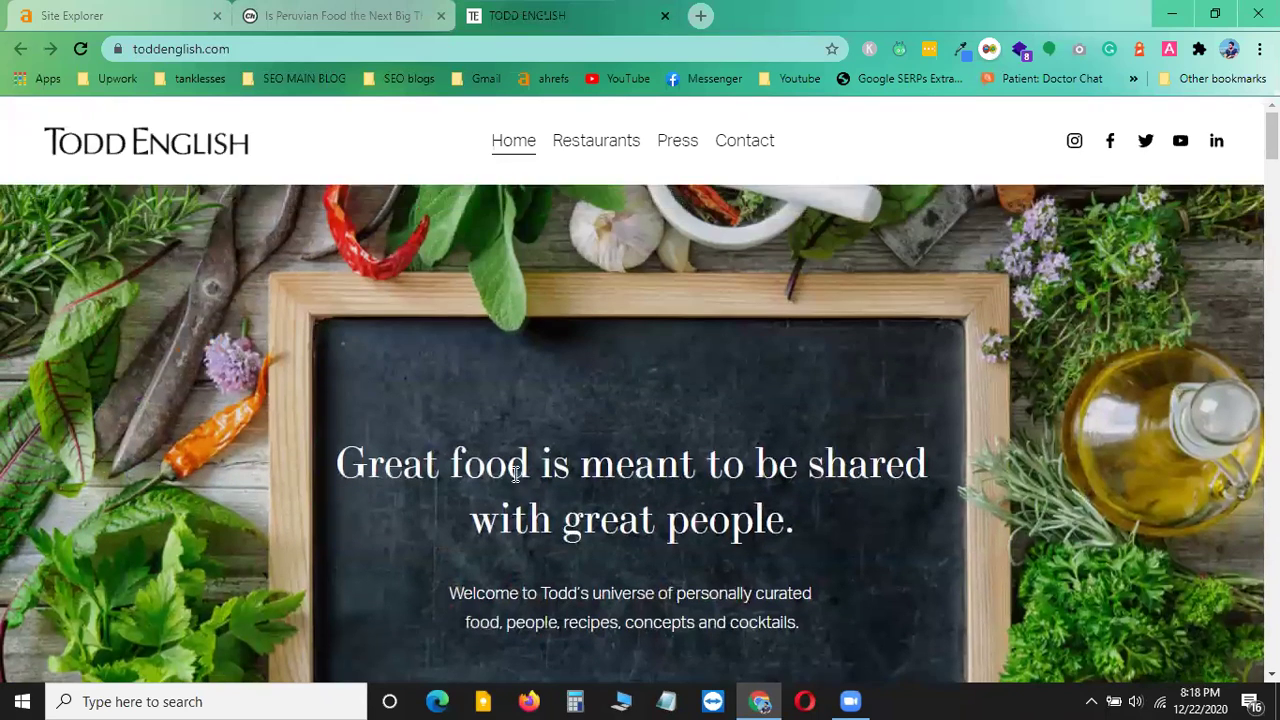
- Open the article's ceviche link in a new tab and highlight the heading and main content of the page it leads to
{"action": "left_click", "coordinate": [332, 14]}
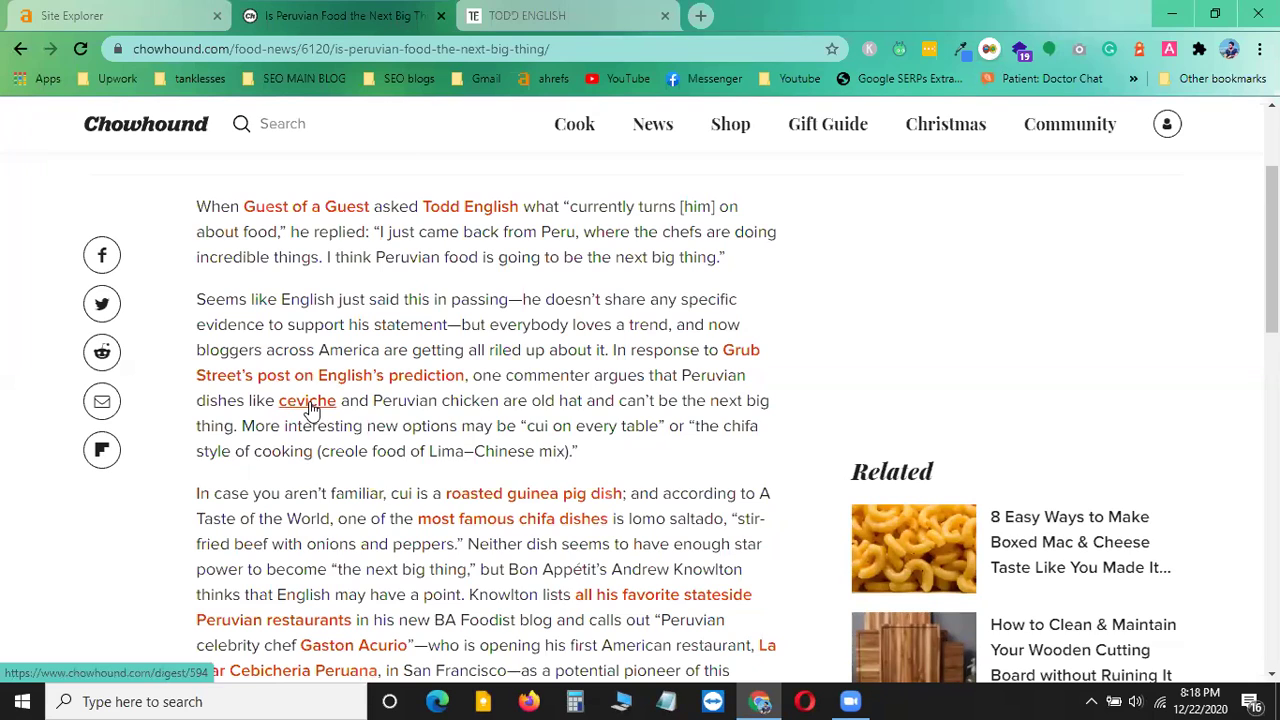
{"action": "right_click", "coordinate": [311, 410]}
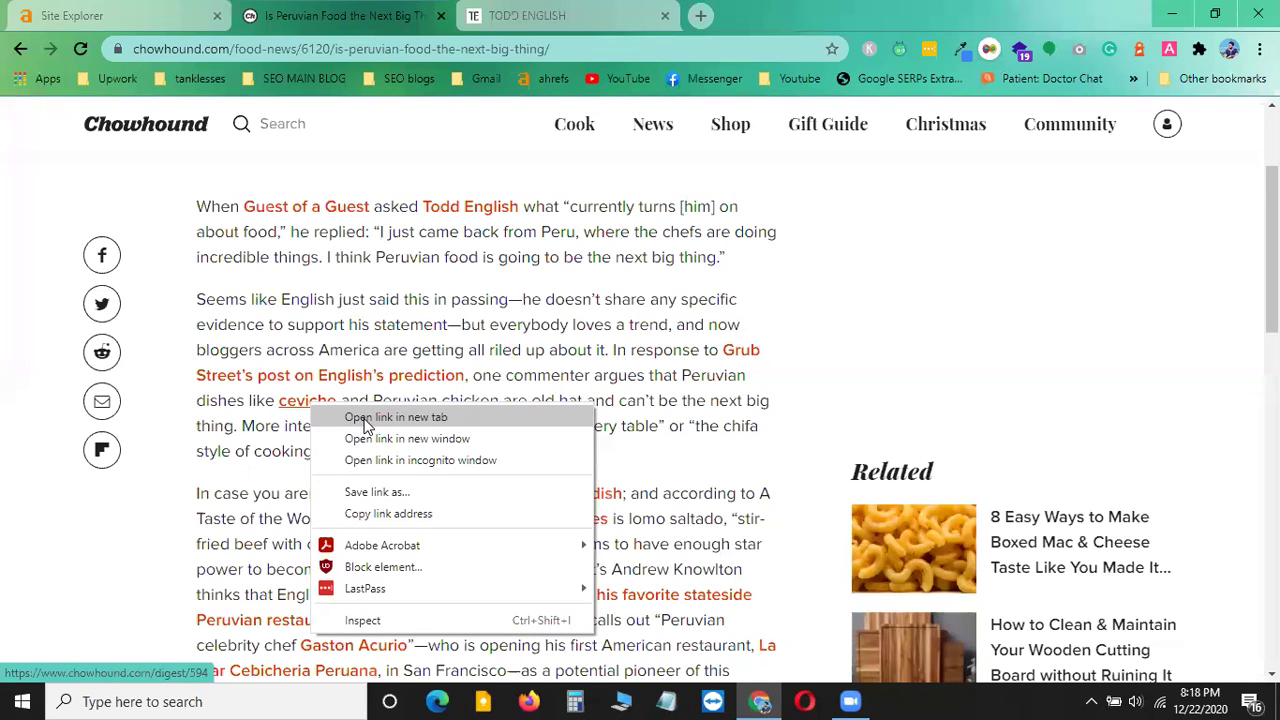
{"action": "left_click", "coordinate": [366, 419]}
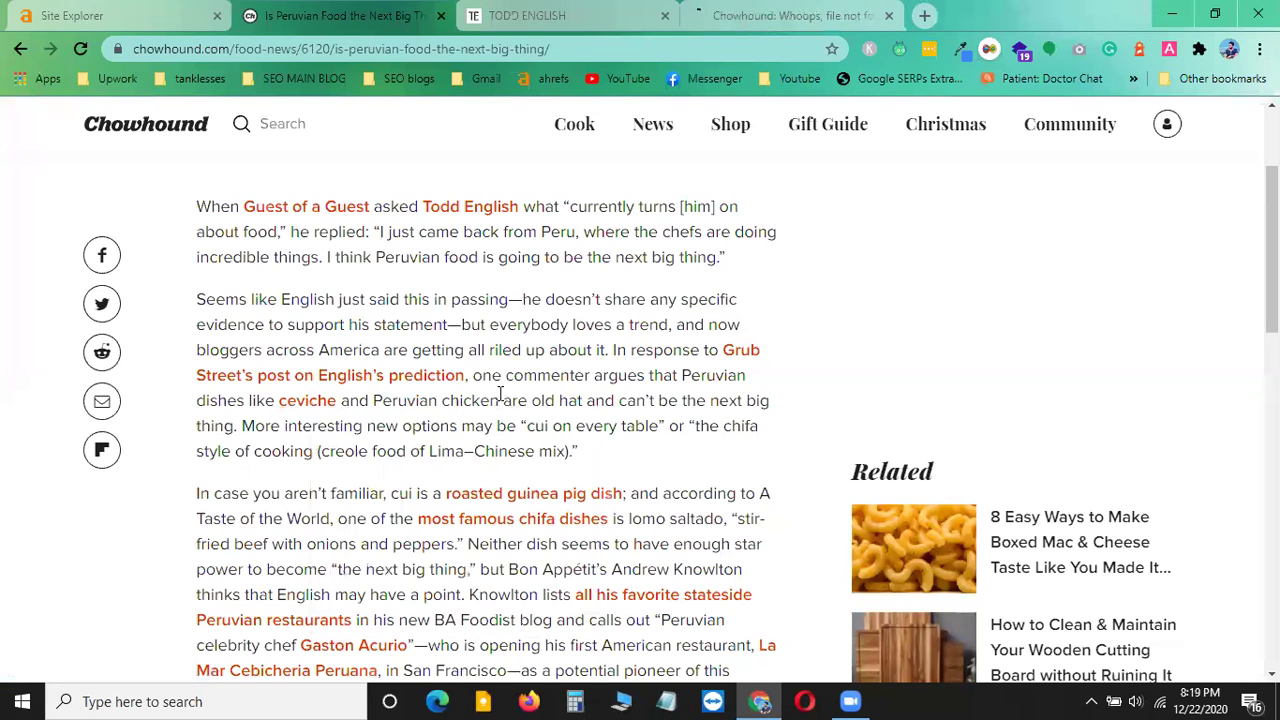
{"action": "left_click", "coordinate": [762, 18]}
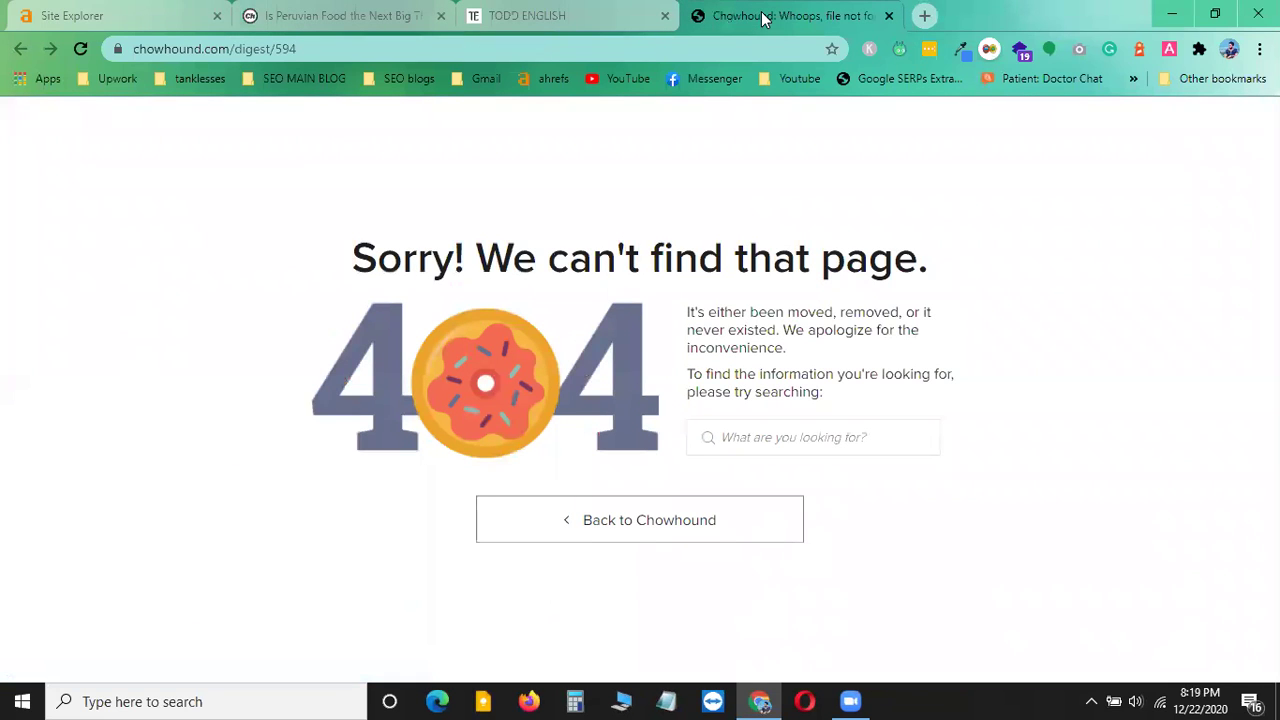
{"action": "left_click_drag", "start_coordinate": [362, 262], "coordinate": [922, 262]}
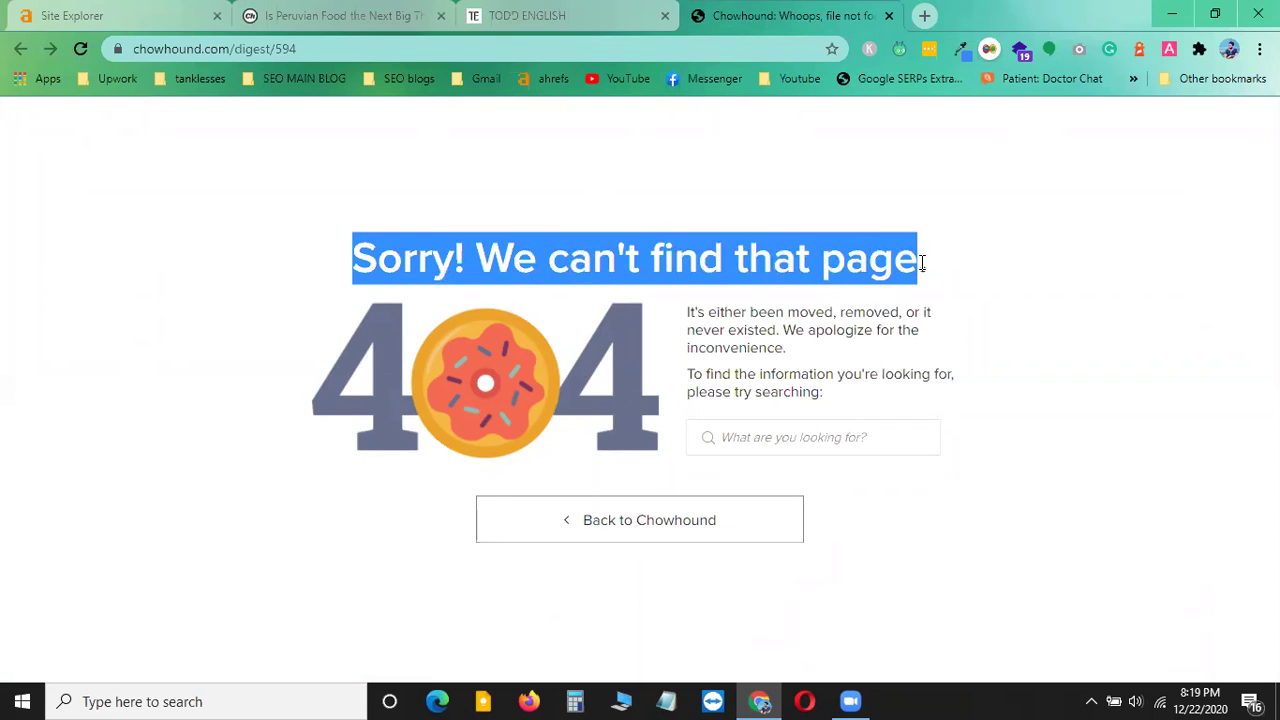
{"action": "left_click_drag", "start_coordinate": [321, 402], "coordinate": [559, 394]}
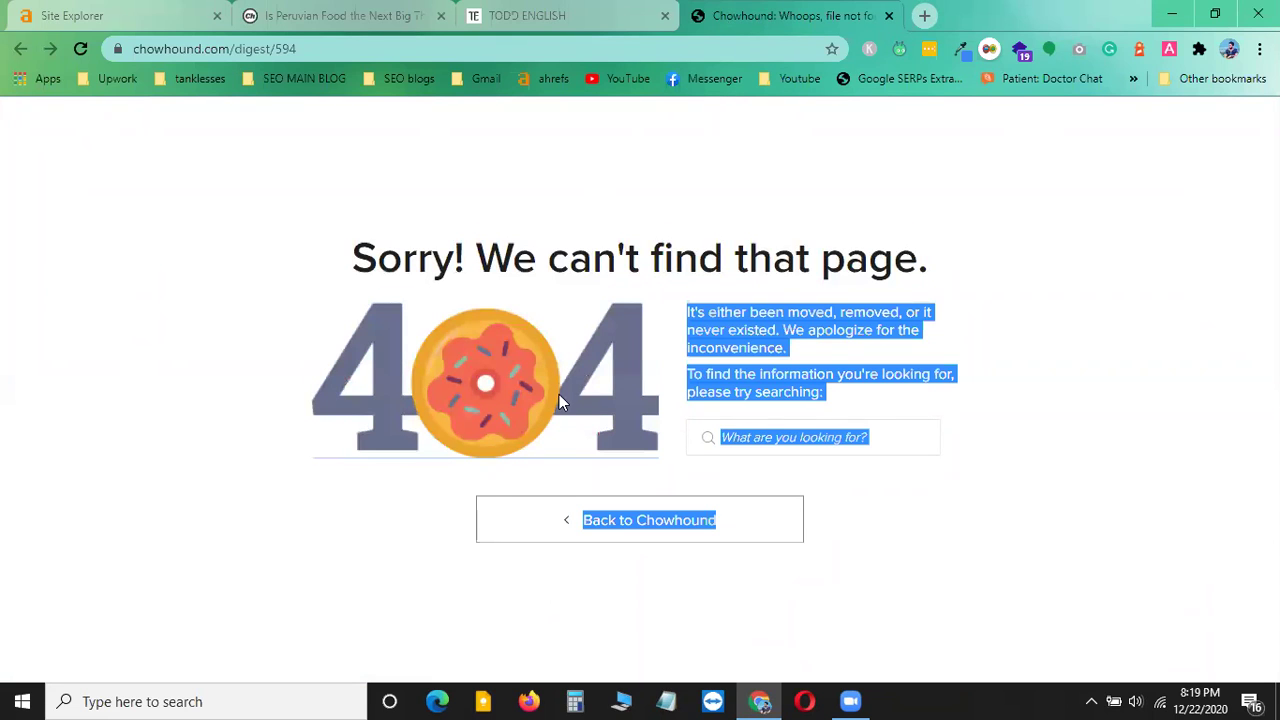
{"action": "left_click", "coordinate": [203, 405]}
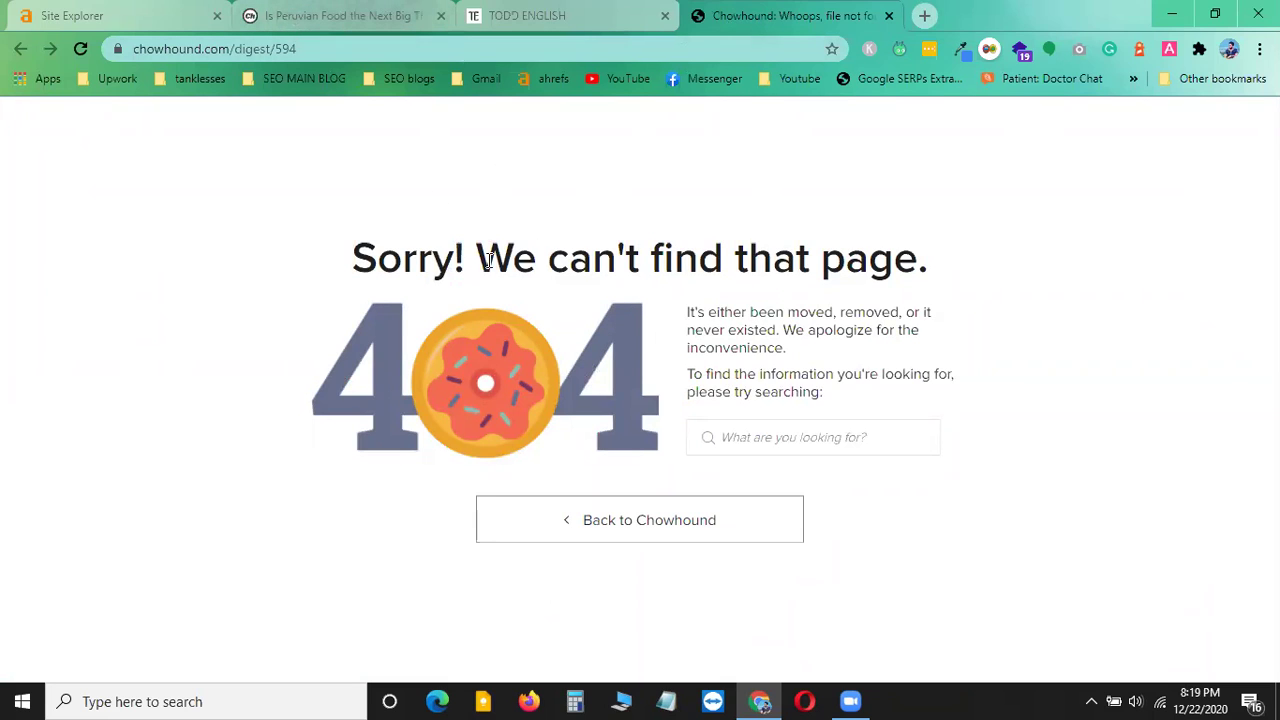
- Revisit the article and both linked pages for comparison, and close the Todd English website's tab
{"action": "left_click", "coordinate": [318, 13]}
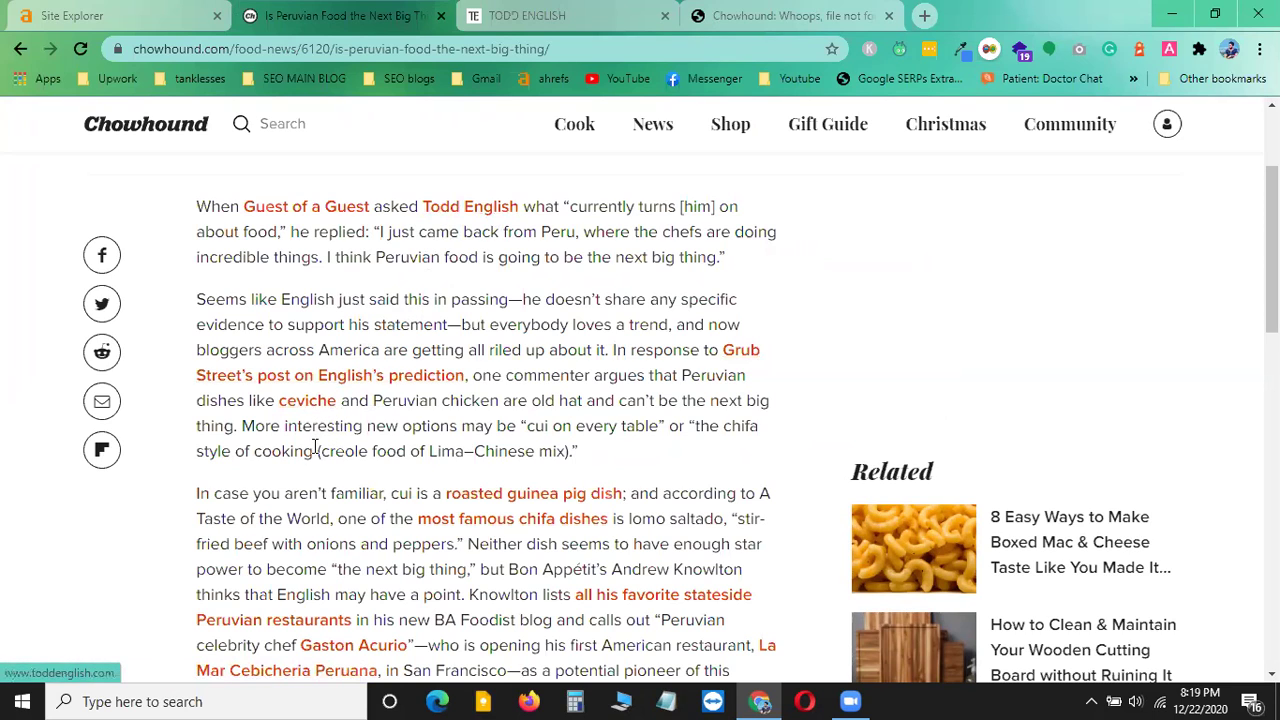
{"action": "left_click", "coordinate": [830, 16]}
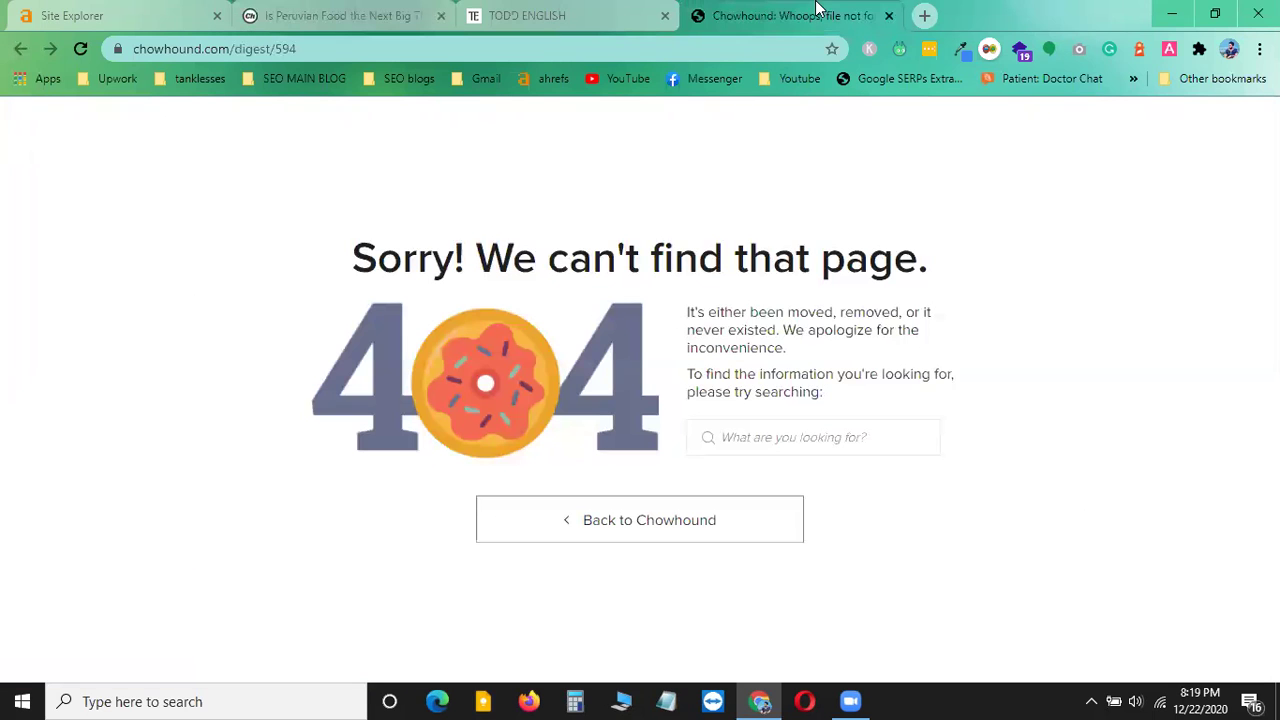
{"action": "left_click", "coordinate": [551, 10]}
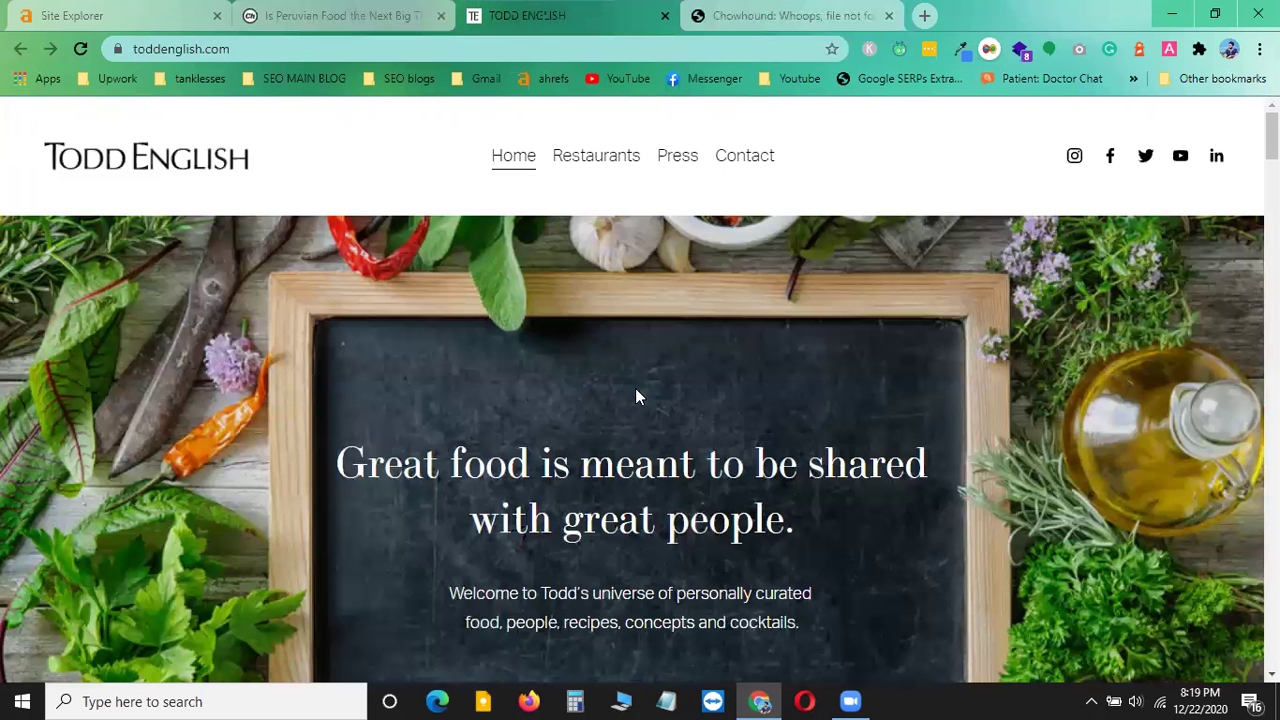
{"action": "left_click", "coordinate": [665, 17]}
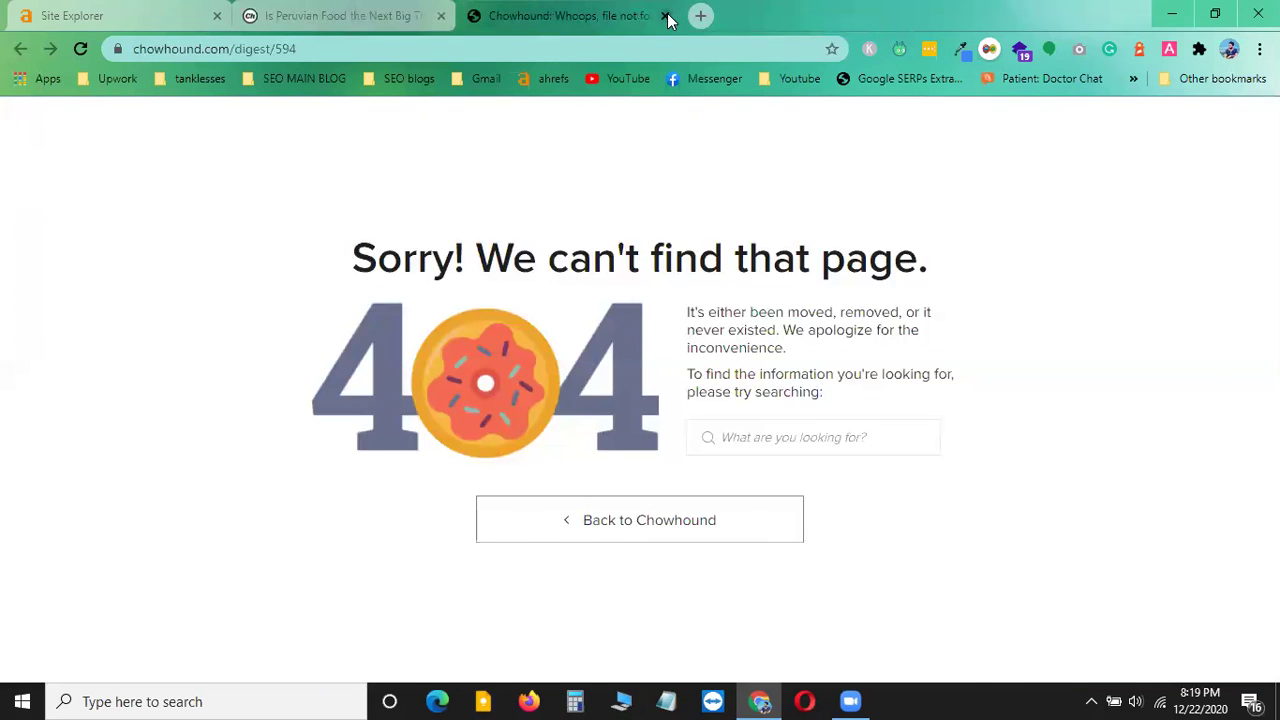
- Close the page opened from the ceviche link and look over the Peruvian food article again
{"action": "left_click", "coordinate": [665, 17]}
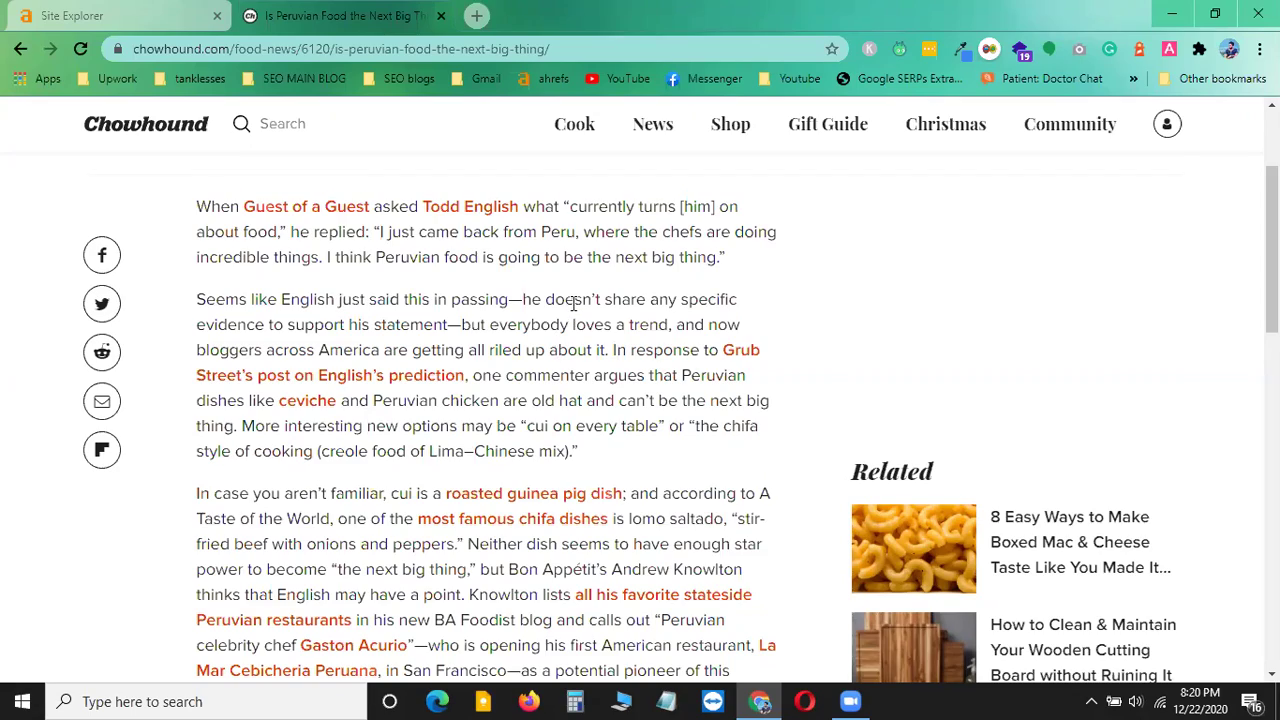
{"action": "scroll", "coordinate": [573, 303], "scroll_direction": "down", "scroll_amount": 10}
{"action": "scroll", "coordinate": [546, 417], "scroll_direction": "up", "scroll_amount": 5}
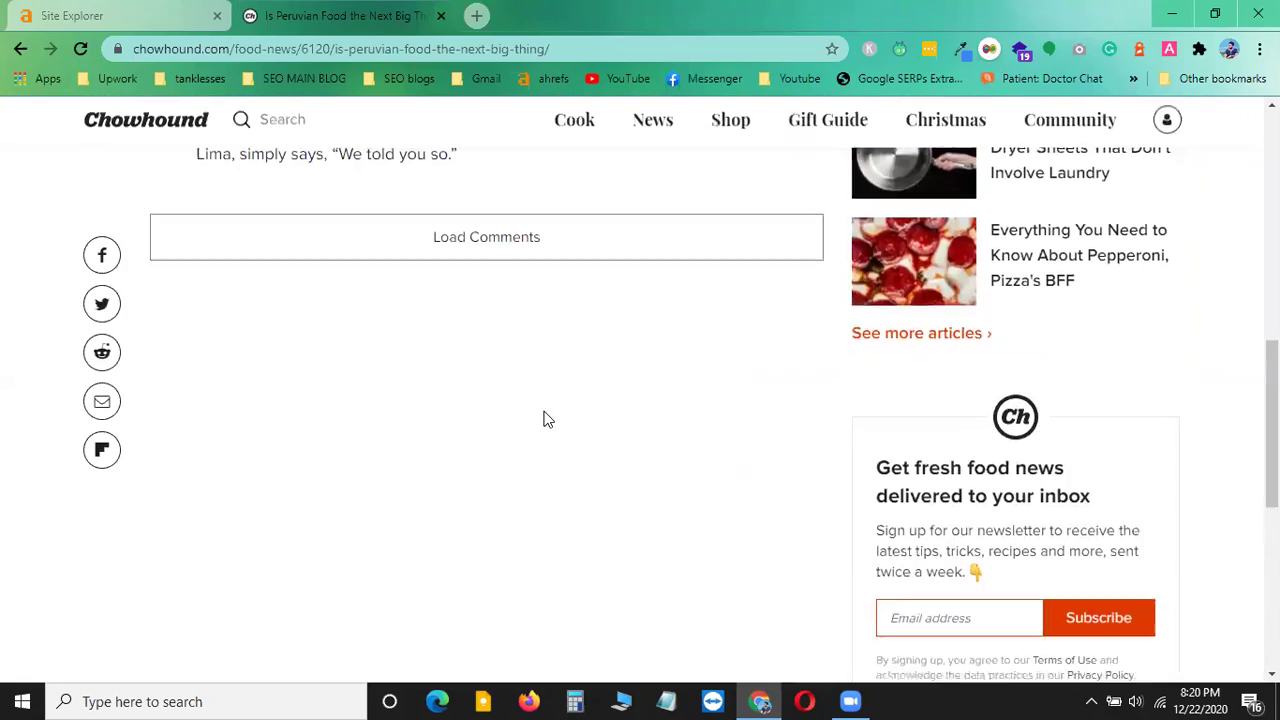
{"action": "scroll", "coordinate": [544, 418], "scroll_direction": "up", "scroll_amount": 10}
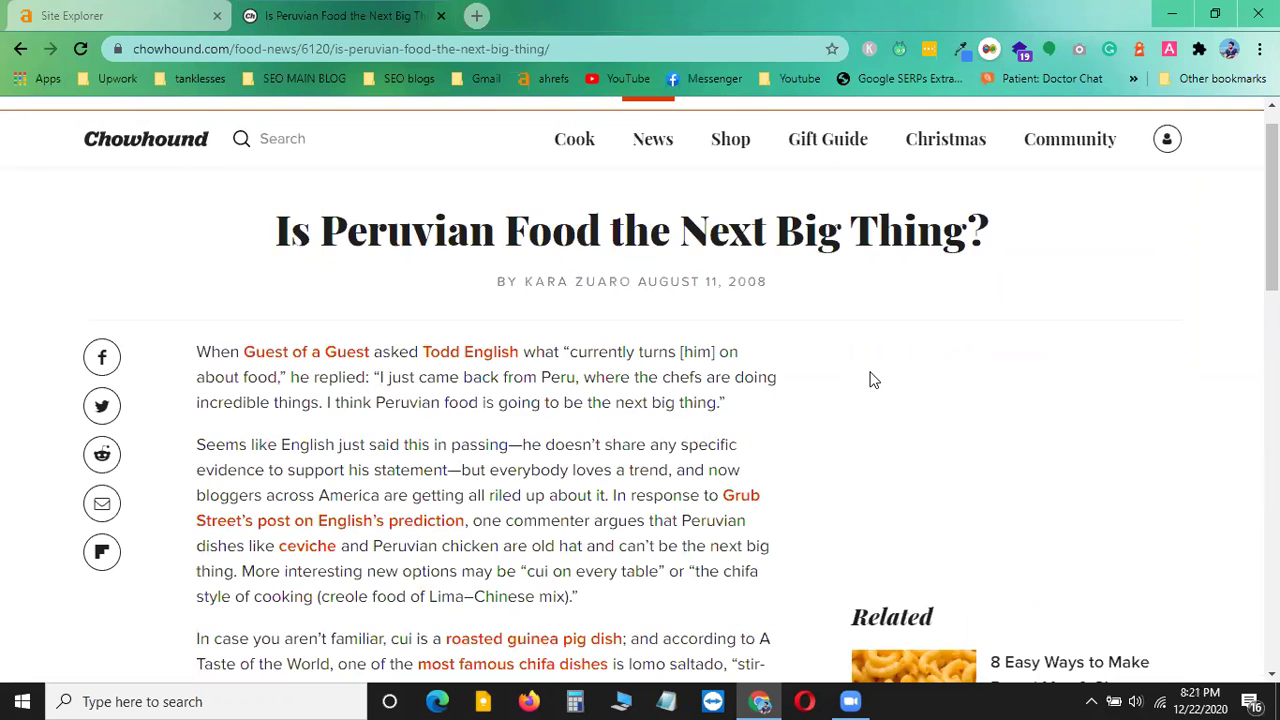
{"action": "right_click", "coordinate": [310, 552]}
{"action": "left_click", "coordinate": [403, 318]}
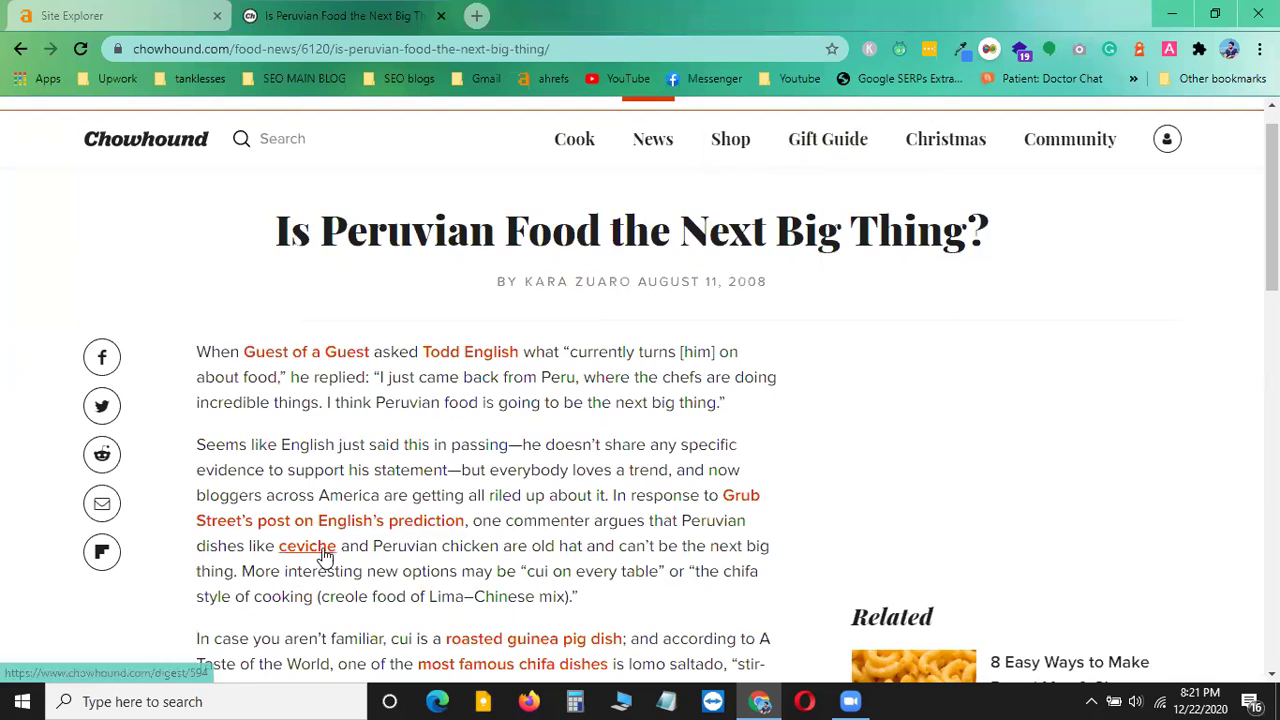
{"action": "right_click", "coordinate": [924, 326]}
{"action": "left_click", "coordinate": [848, 397]}
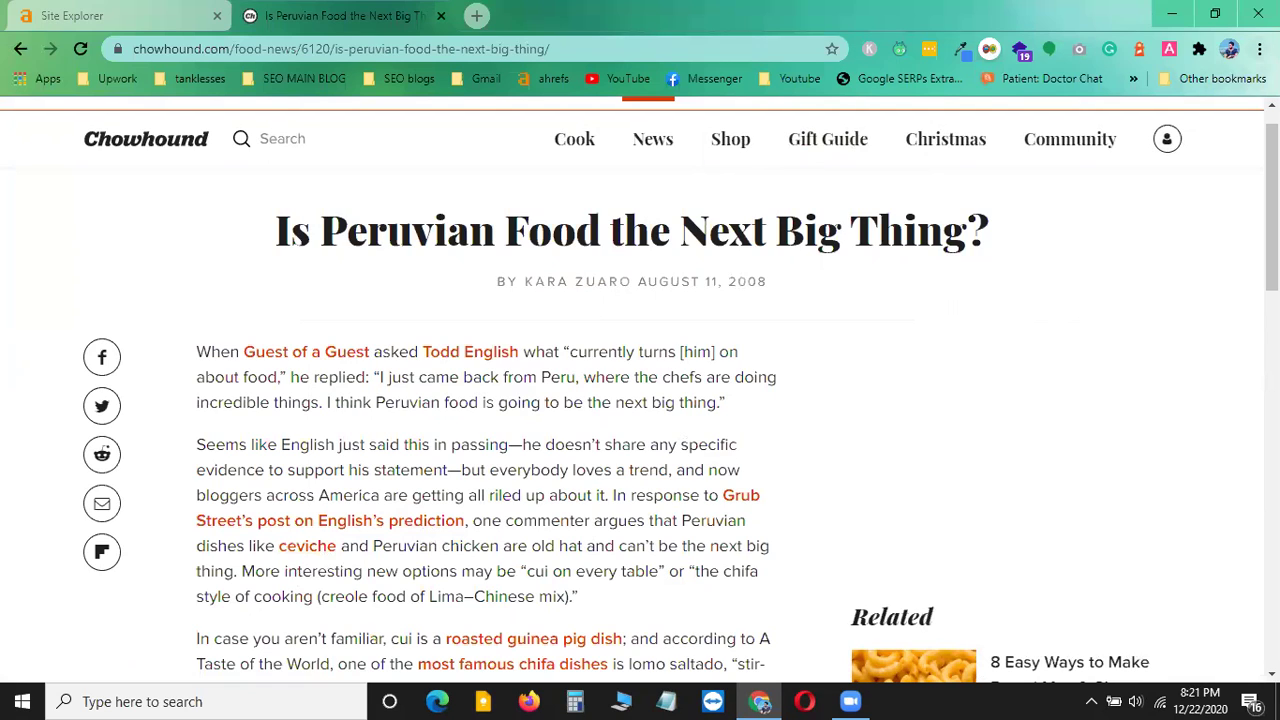
- Open the browser's extensions page and look through the installed extensions
{"action": "left_click", "coordinate": [1259, 48]}
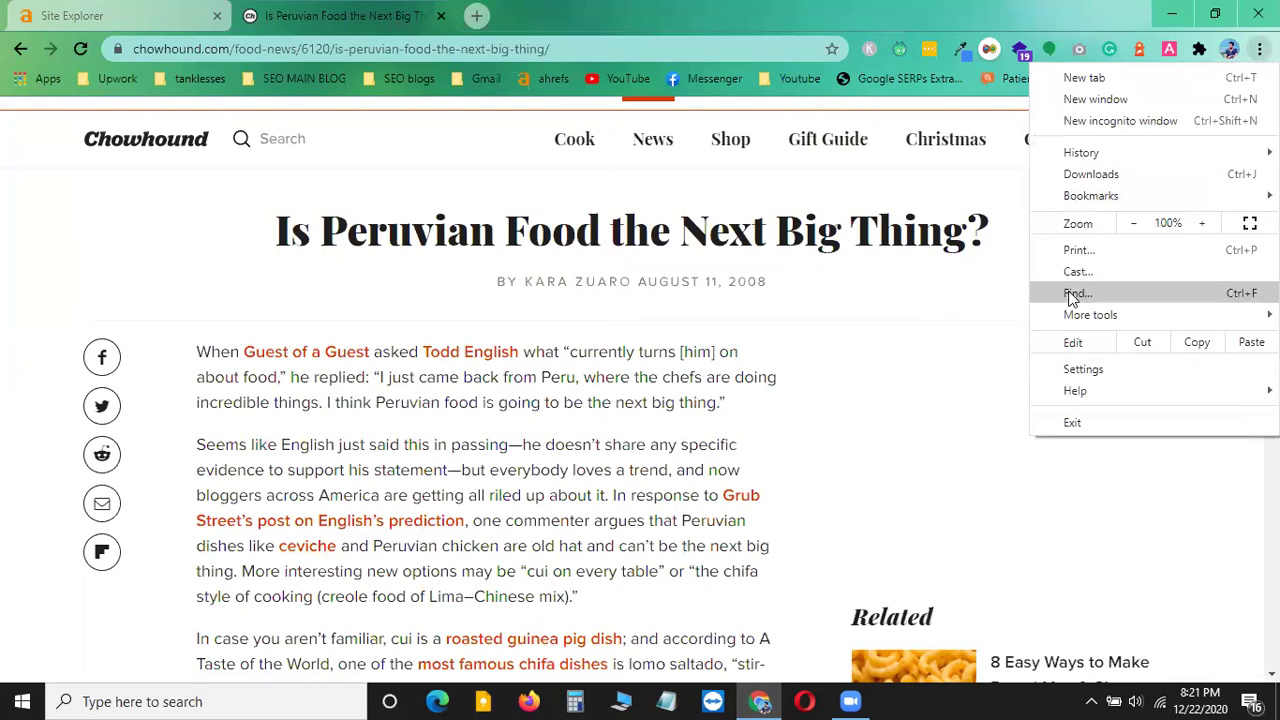
{"action": "mouse_move", "coordinate": [1087, 325]}
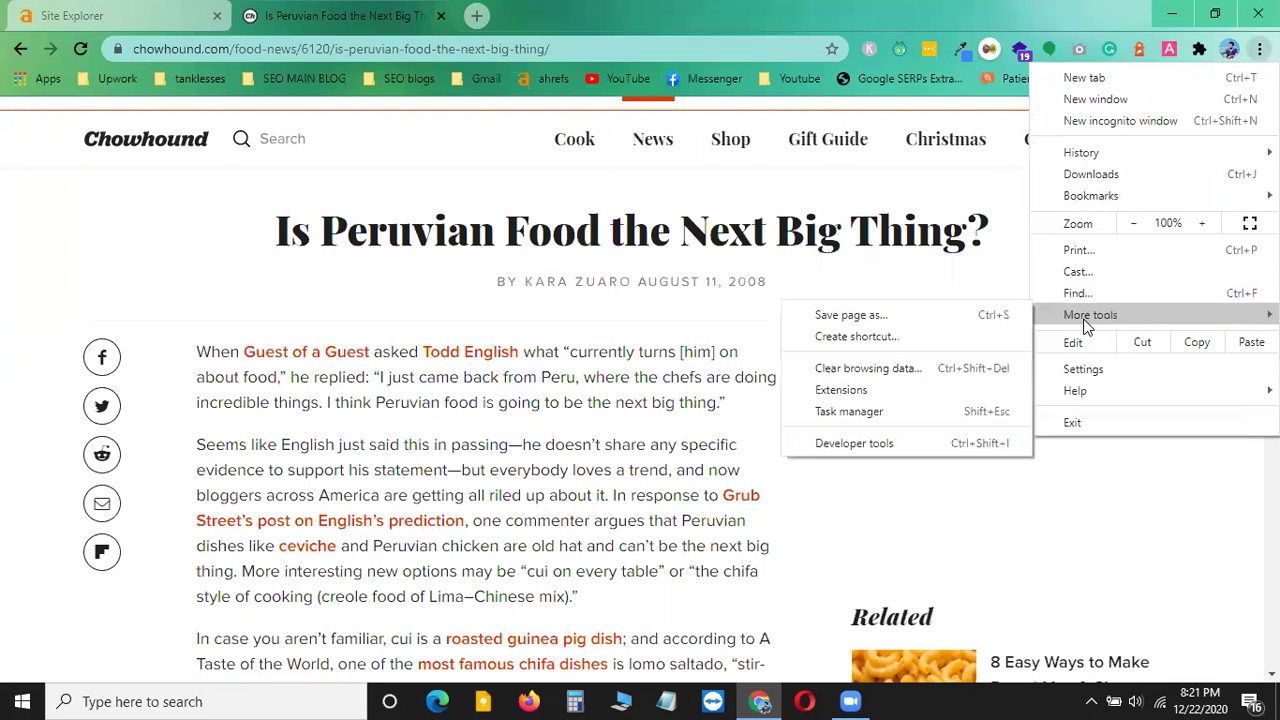
{"action": "left_click", "coordinate": [866, 390]}
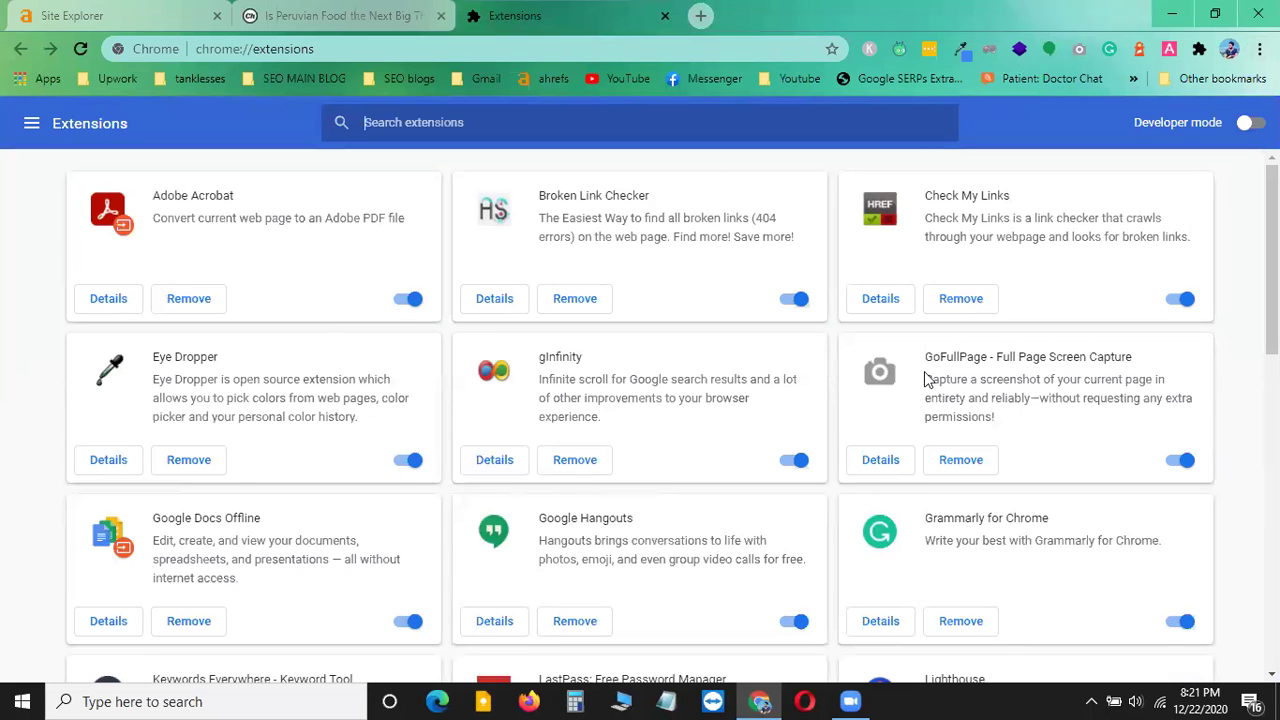
{"action": "scroll", "coordinate": [614, 476], "scroll_direction": "down", "scroll_amount": 1}
{"action": "scroll", "coordinate": [660, 500], "scroll_direction": "down", "scroll_amount": 4}
{"action": "scroll", "coordinate": [494, 394], "scroll_direction": "up", "scroll_amount": 5}
- Open the Chrome Web Store from the extensions page and search it for "broken link checker"
{"action": "left_click", "coordinate": [31, 124]}
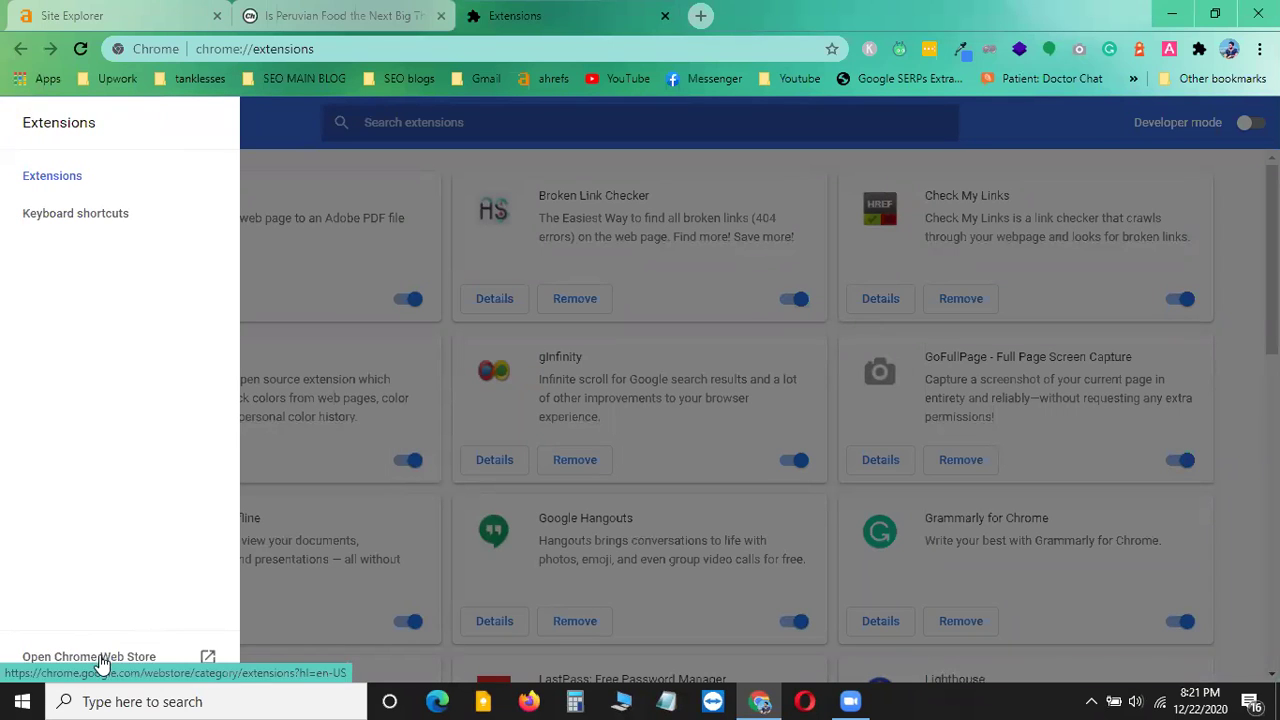
{"action": "left_click", "coordinate": [126, 660]}
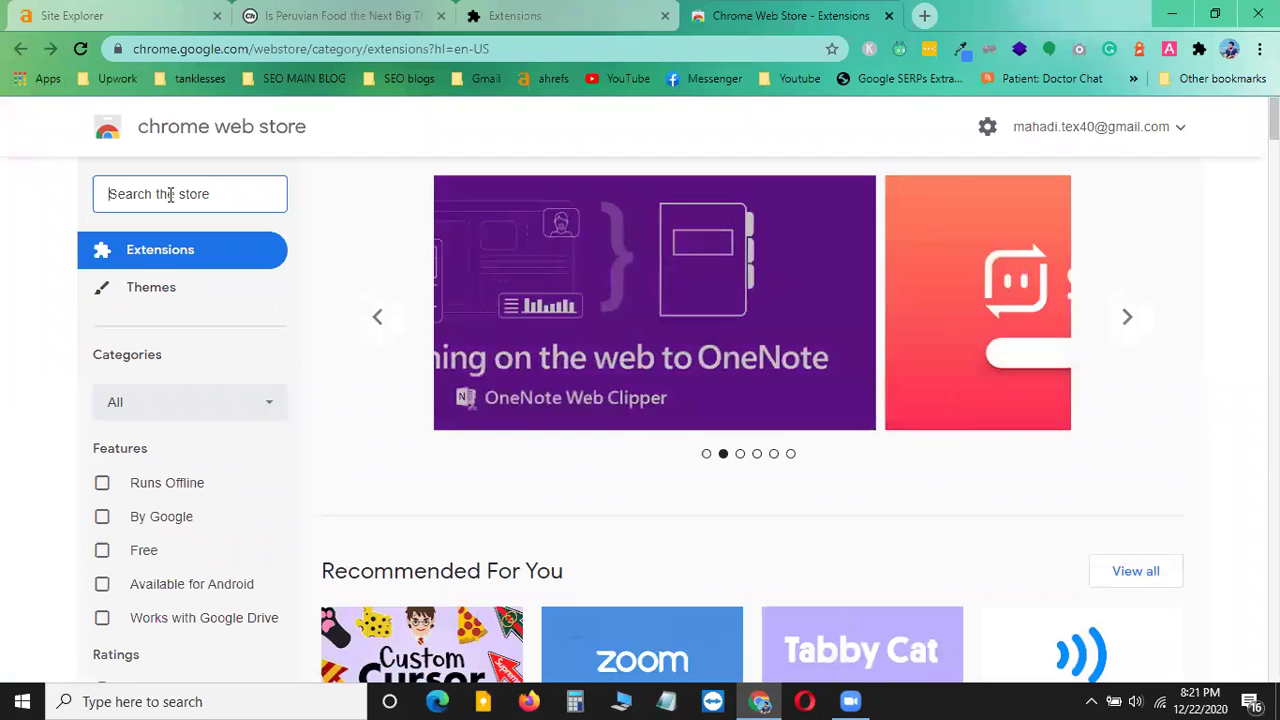
{"action": "type", "text": "br"}
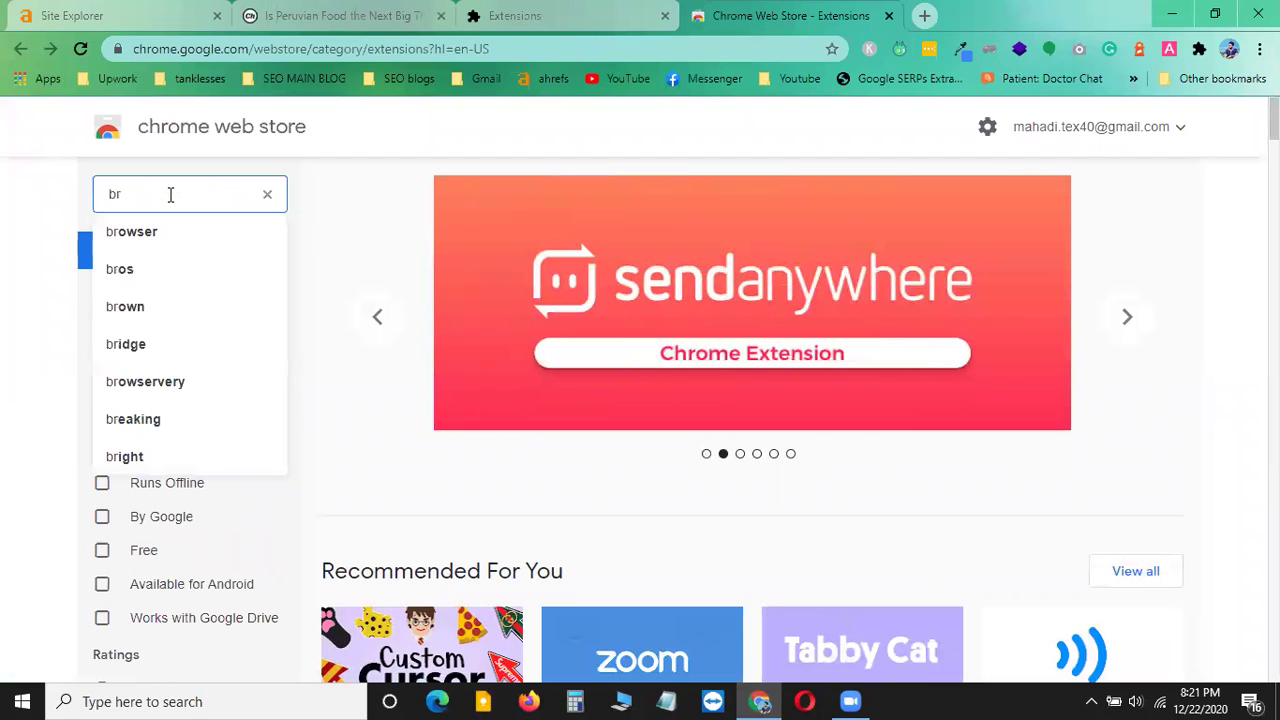
{"action": "type", "text": "oken"}
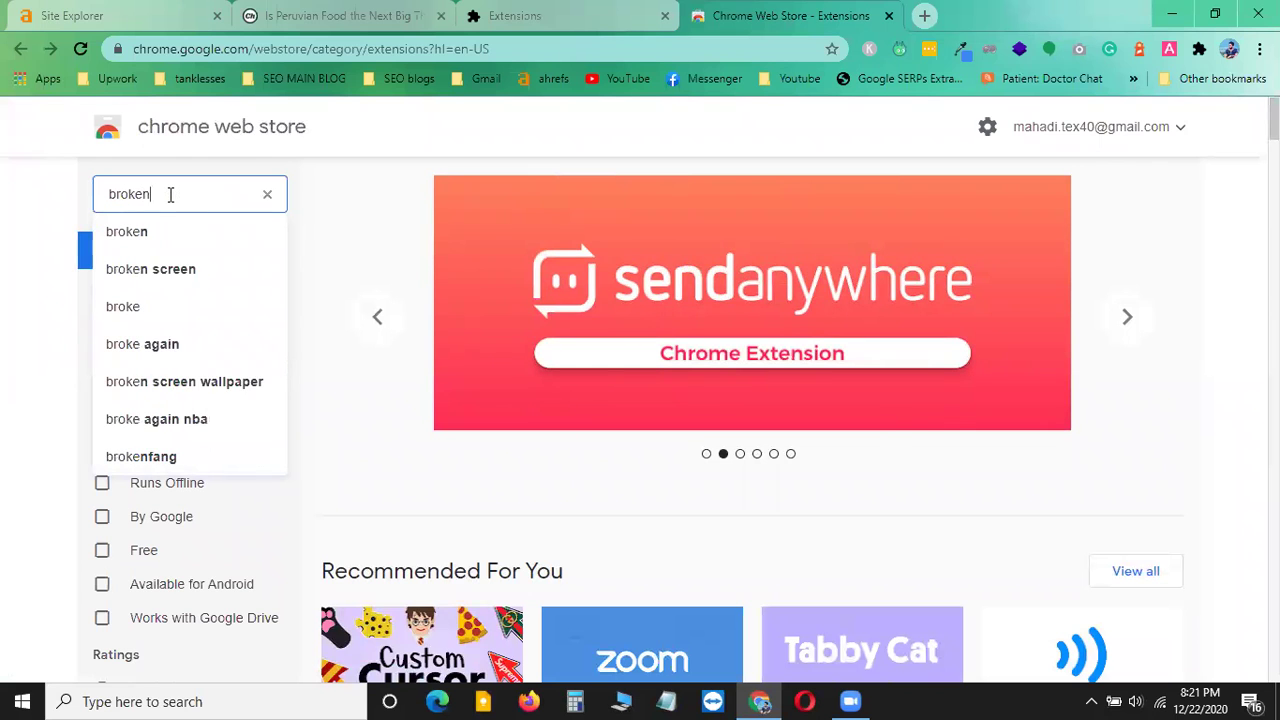
{"action": "type", "text": " link check"}
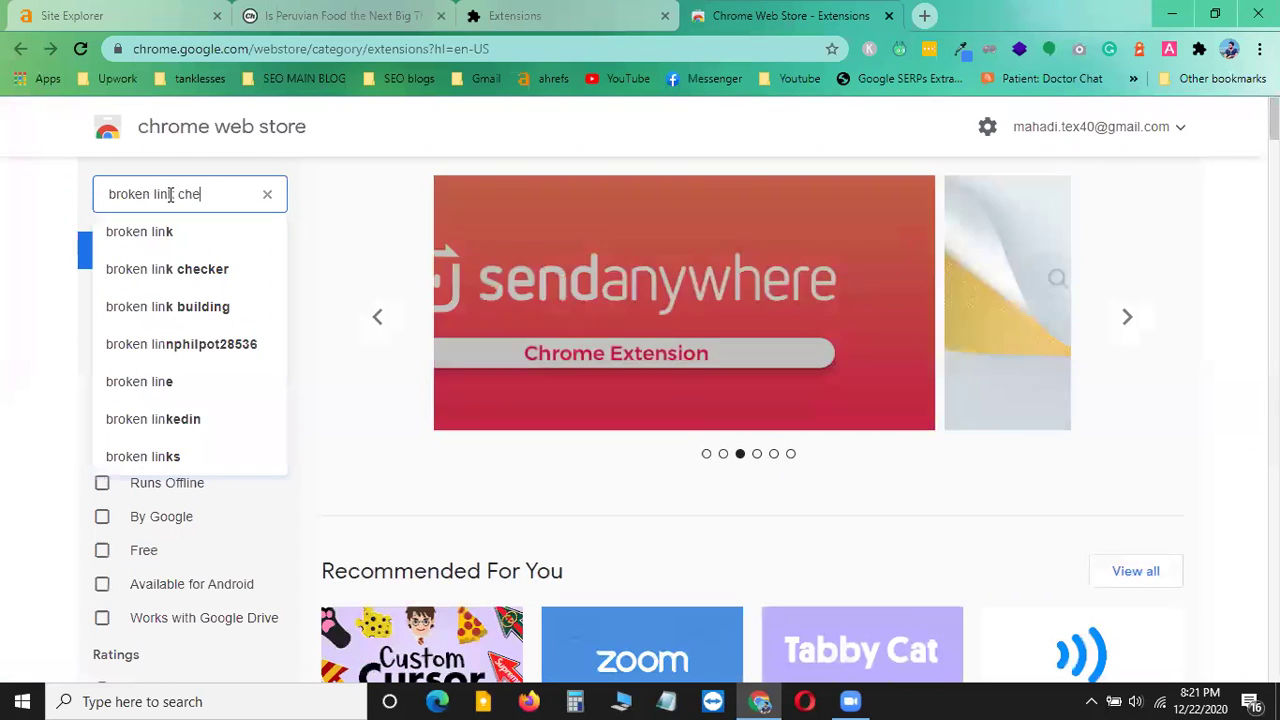
{"action": "type", "text": "er"}
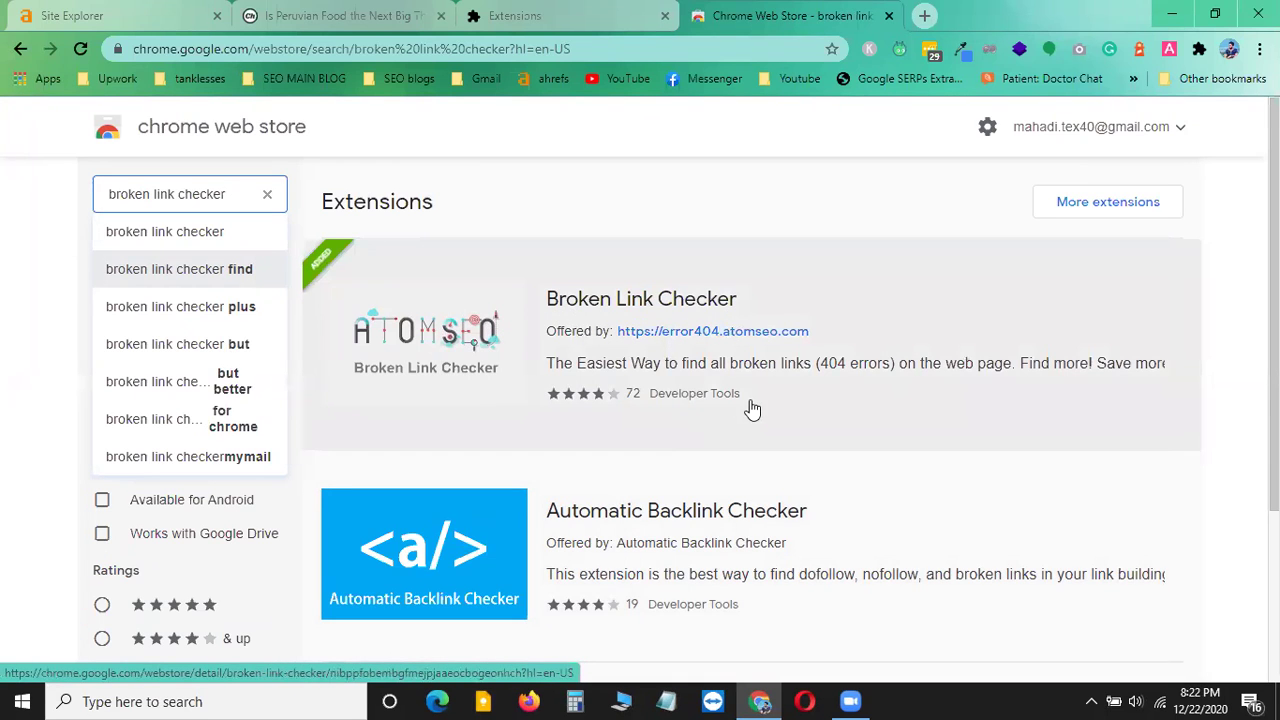
{"action": "scroll", "coordinate": [720, 393], "scroll_direction": "down", "scroll_amount": 2}
{"action": "scroll", "coordinate": [720, 394], "scroll_direction": "up", "scroll_amount": 1}
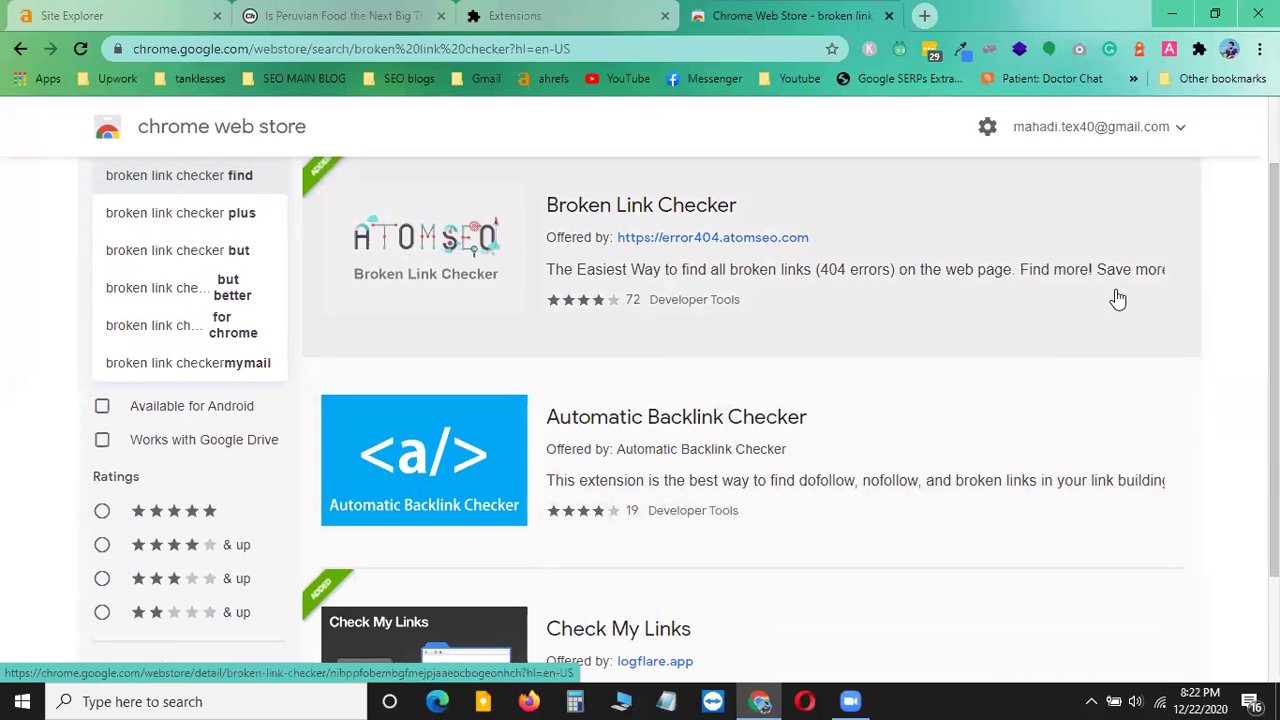
{"action": "scroll", "coordinate": [1108, 306], "scroll_direction": "up", "scroll_amount": 1}
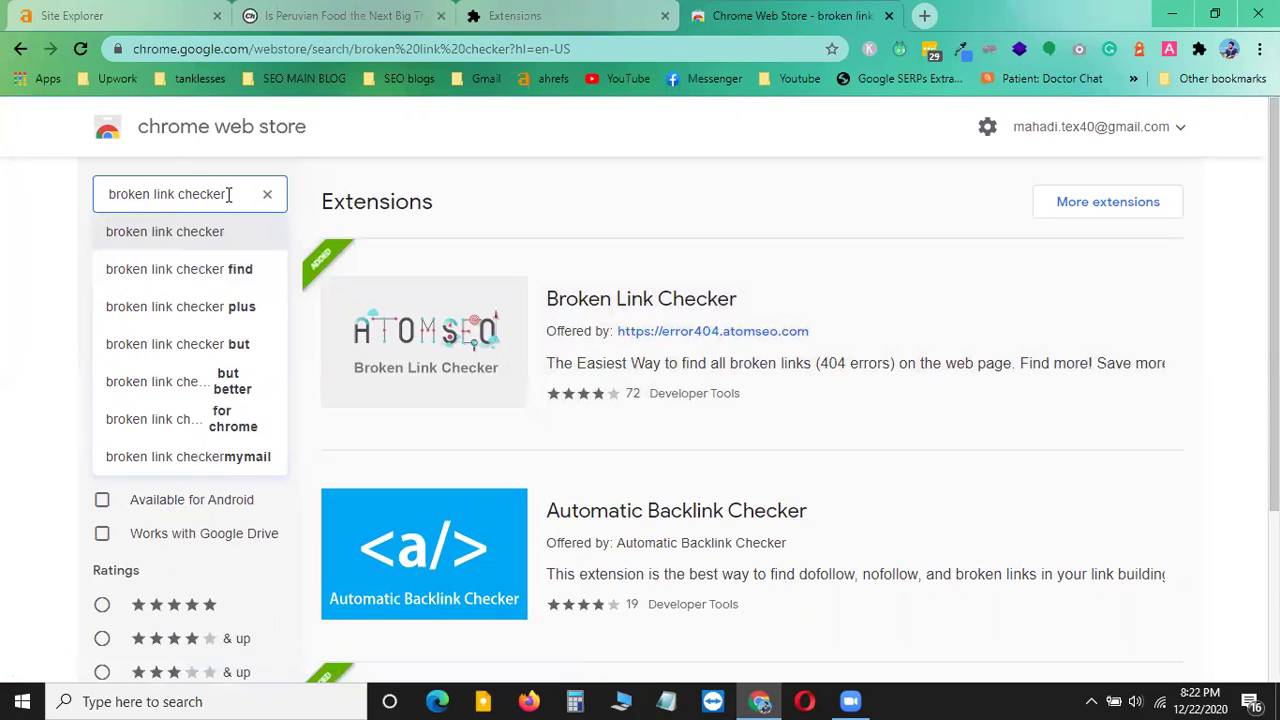
- Search the Chrome Web Store for "check my links" instead
{"action": "left_click_drag", "start_coordinate": [228, 194], "coordinate": [85, 200]}
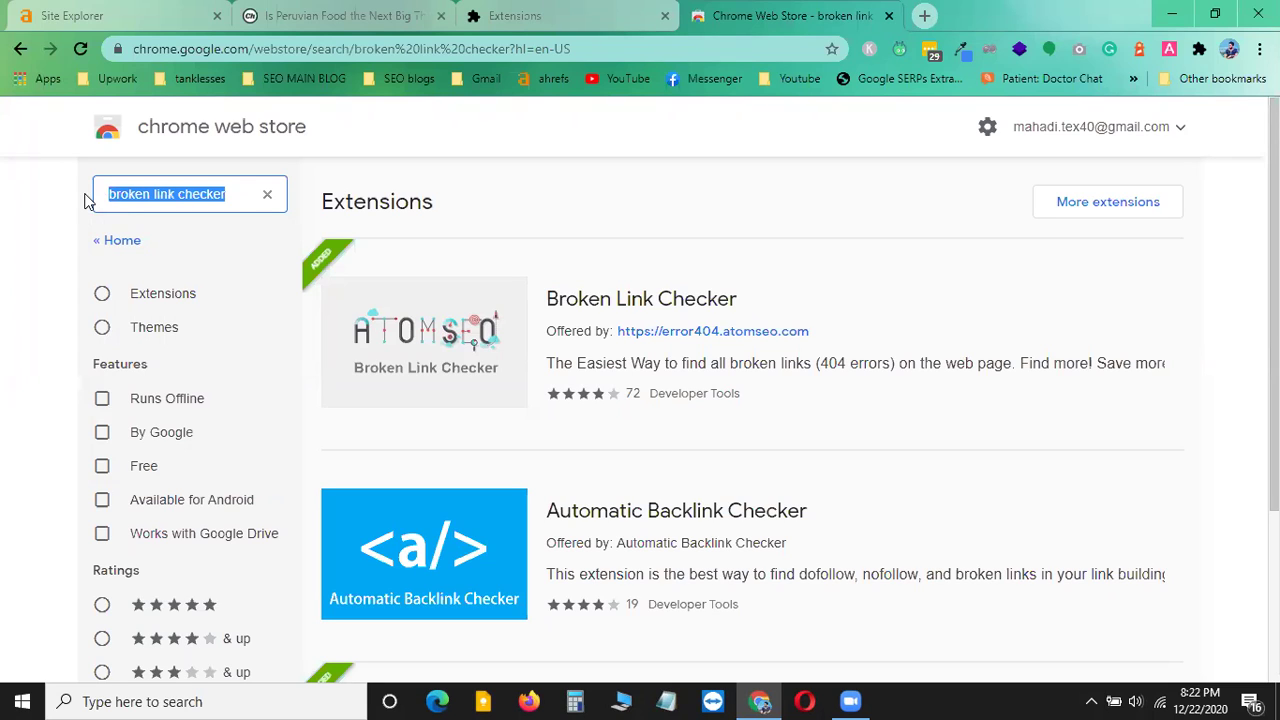
{"action": "type", "text": "check my links"}
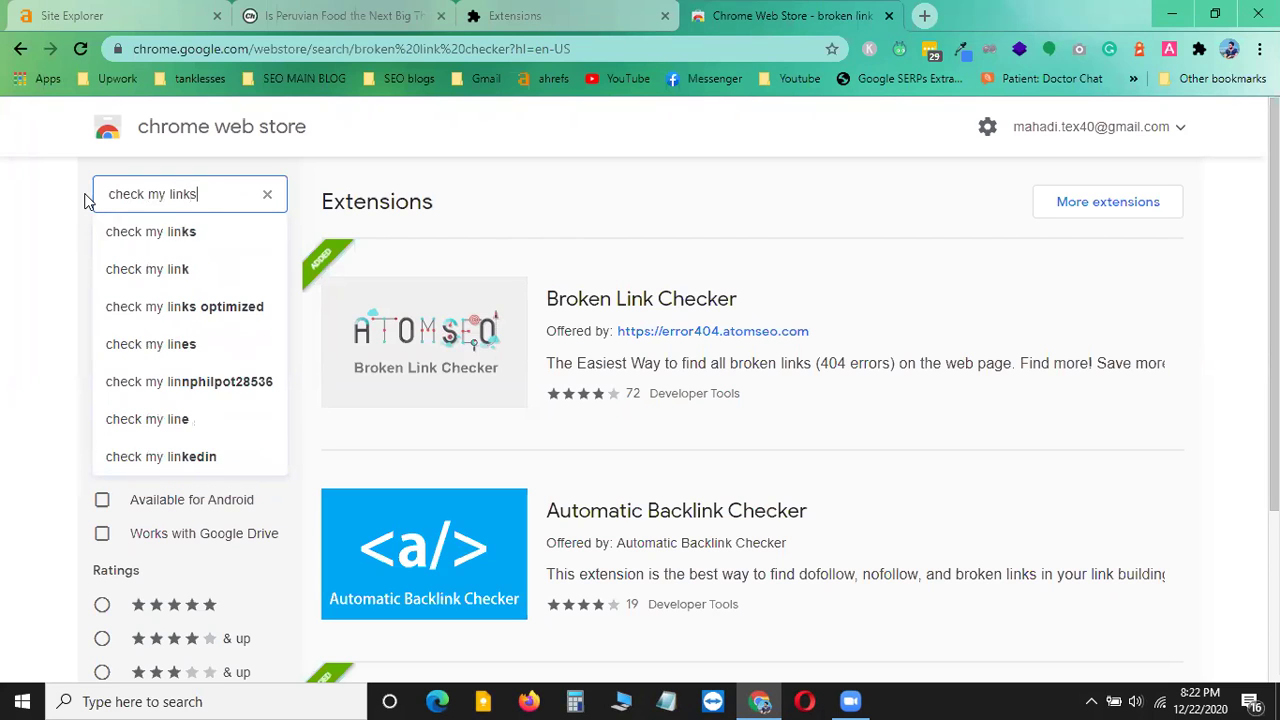
{"action": "key", "text": "Return"}
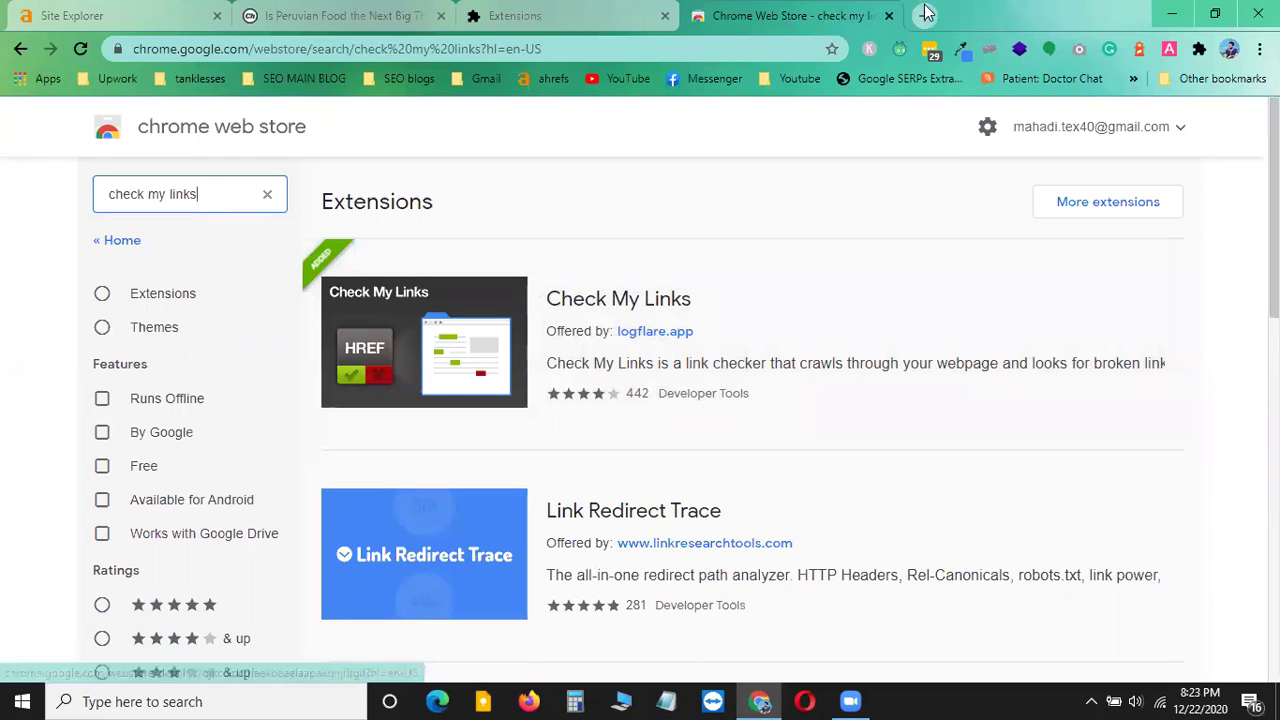
- Close the Chrome Web Store and extensions tabs and return to the beginning of the Peruvian food article
{"action": "left_click", "coordinate": [888, 17]}
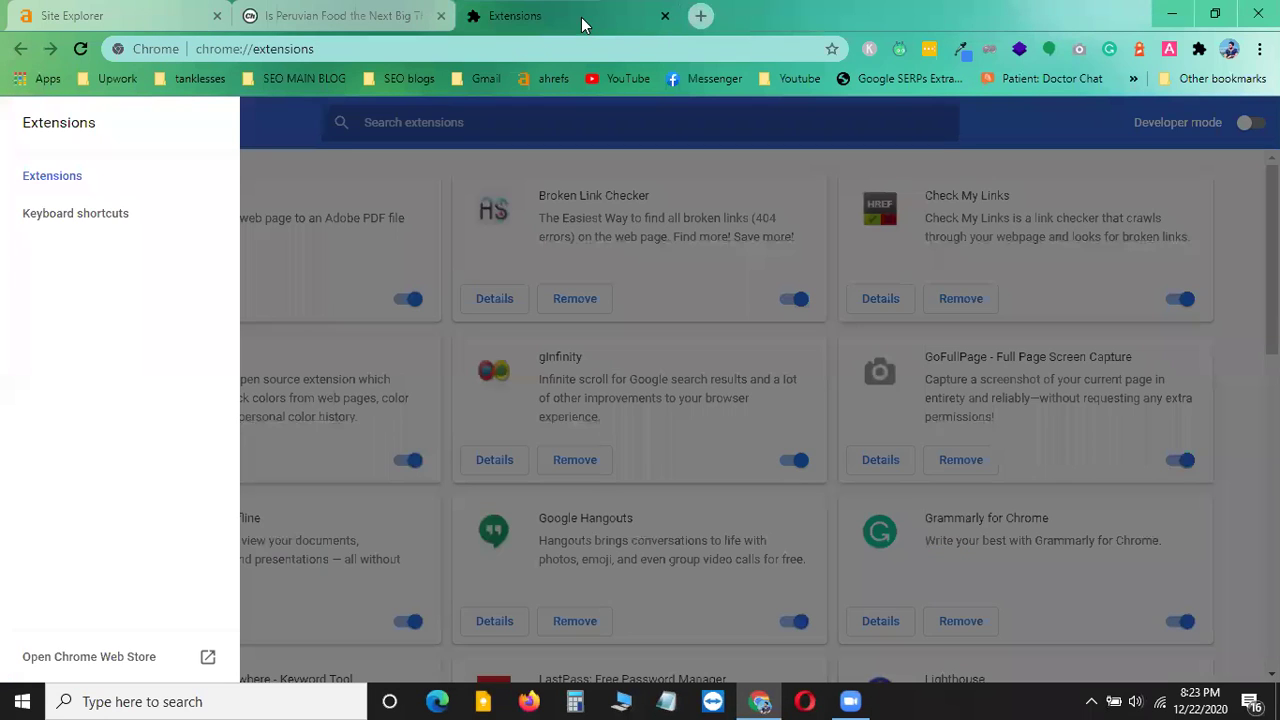
{"action": "left_click", "coordinate": [665, 17]}
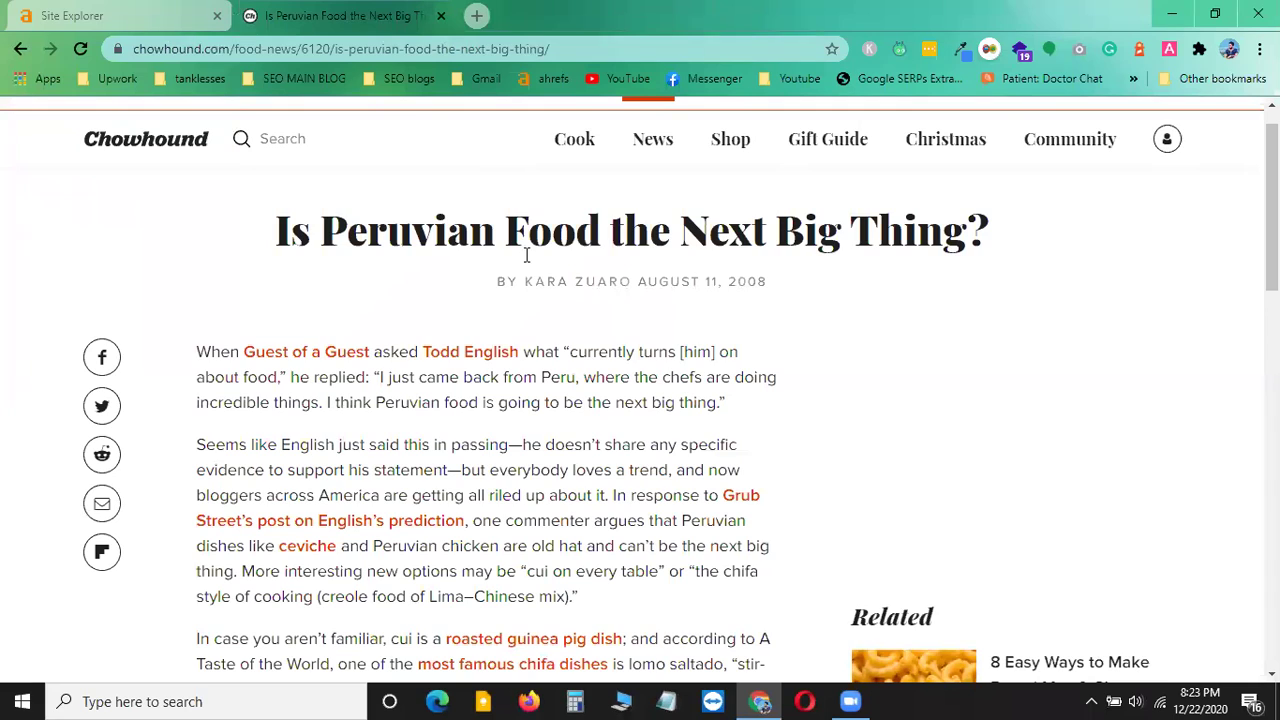
{"action": "scroll", "coordinate": [711, 420], "scroll_direction": "up", "scroll_amount": 1}
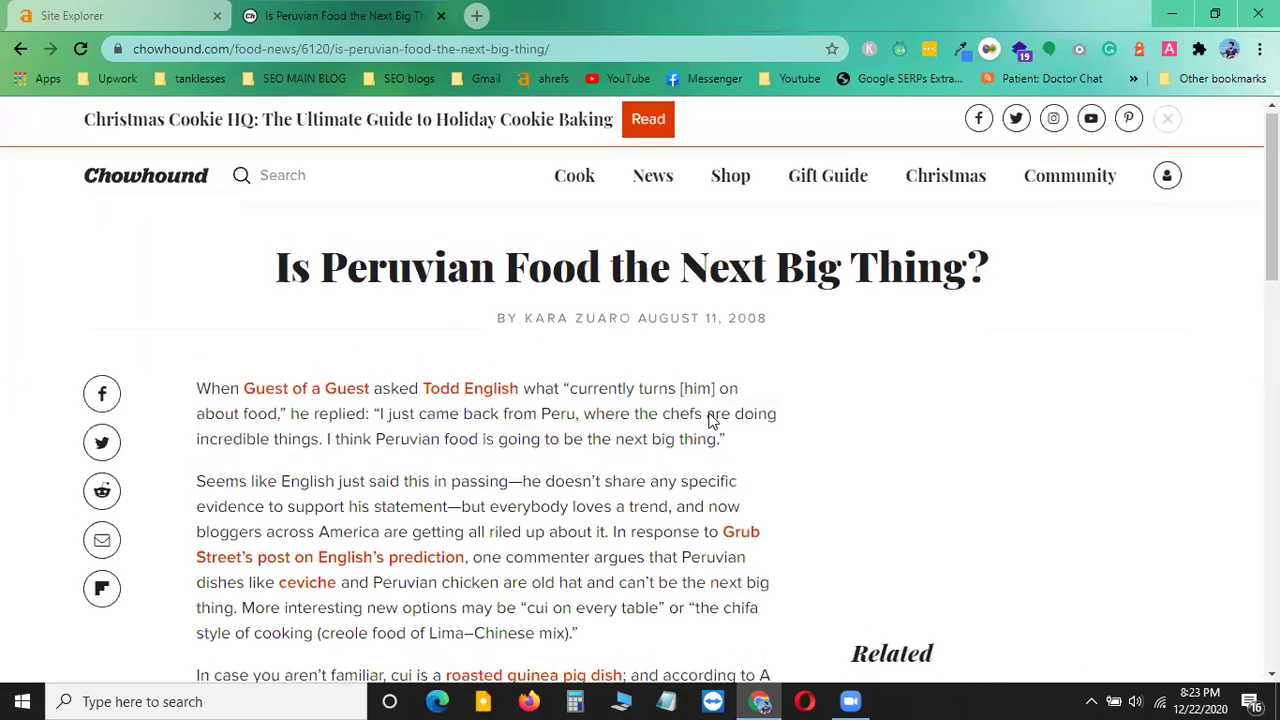
{"action": "scroll", "coordinate": [486, 363], "scroll_direction": "down", "scroll_amount": 5}
{"action": "scroll", "coordinate": [570, 348], "scroll_direction": "up", "scroll_amount": 5}
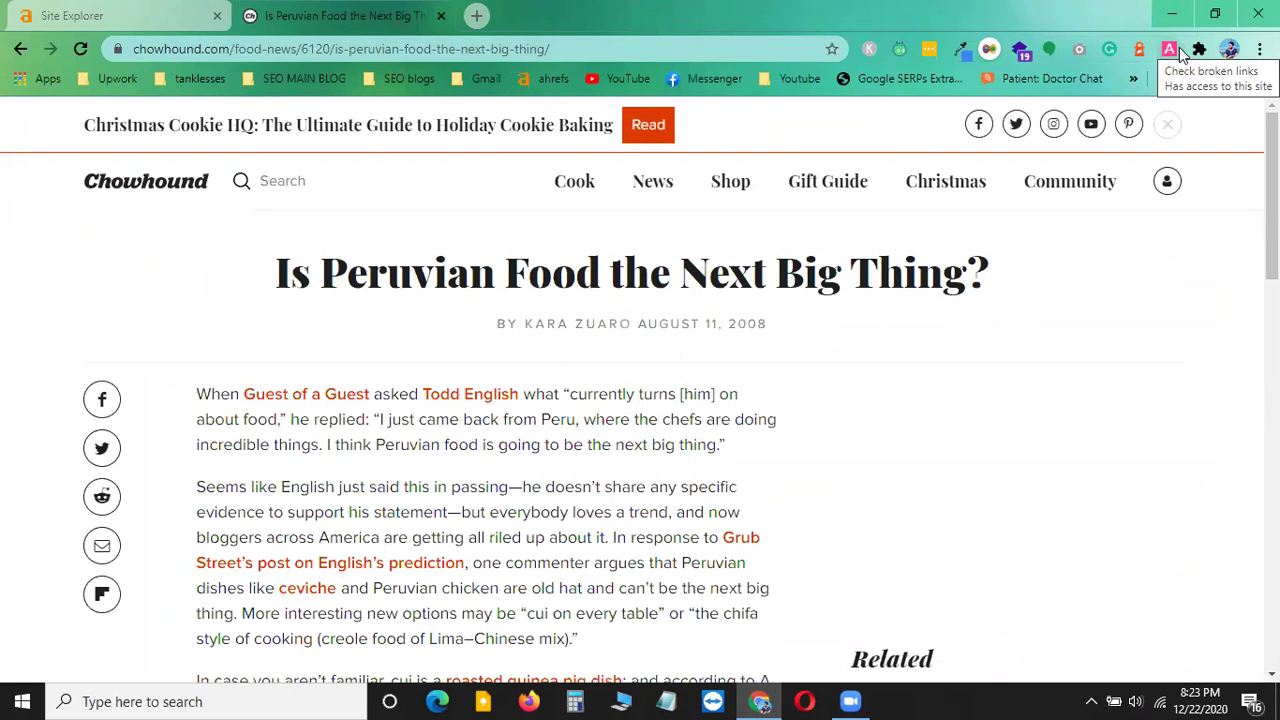
- Scan the article page with the Broken Link Checker extension and check the marked links in the site navigation
{"action": "left_click", "coordinate": [1168, 52]}
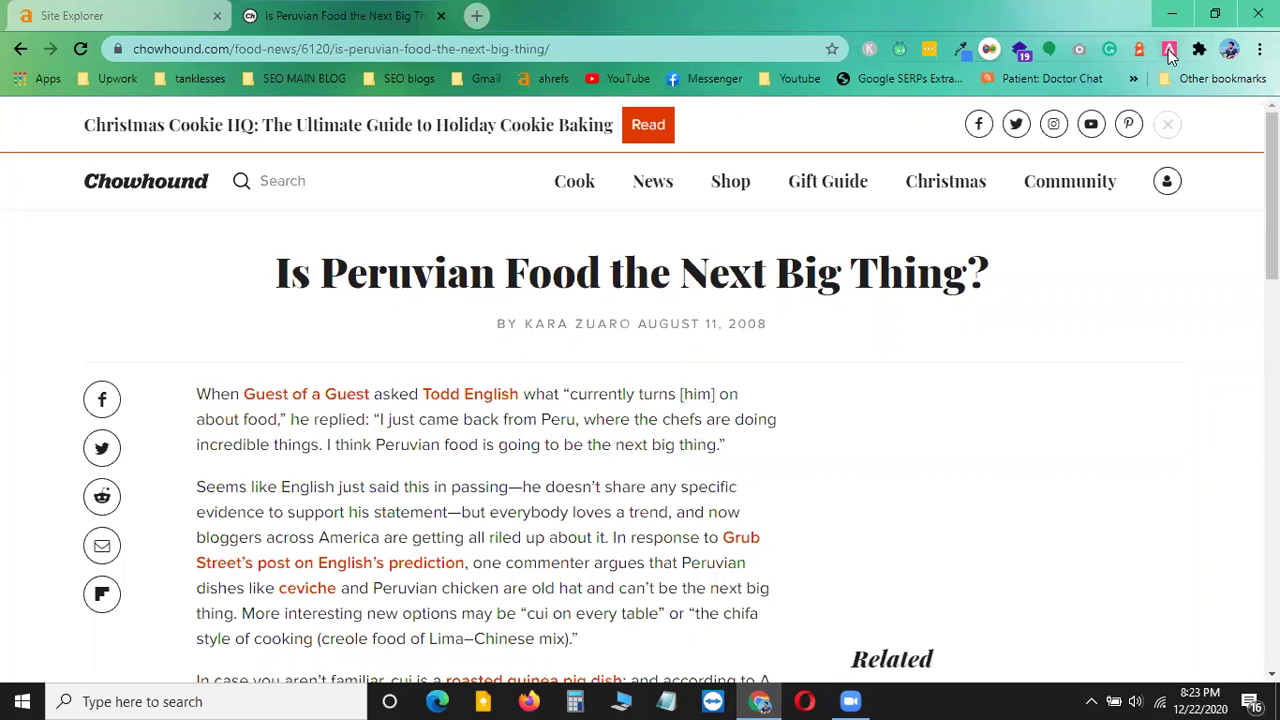
{"action": "left_click", "coordinate": [1168, 49]}
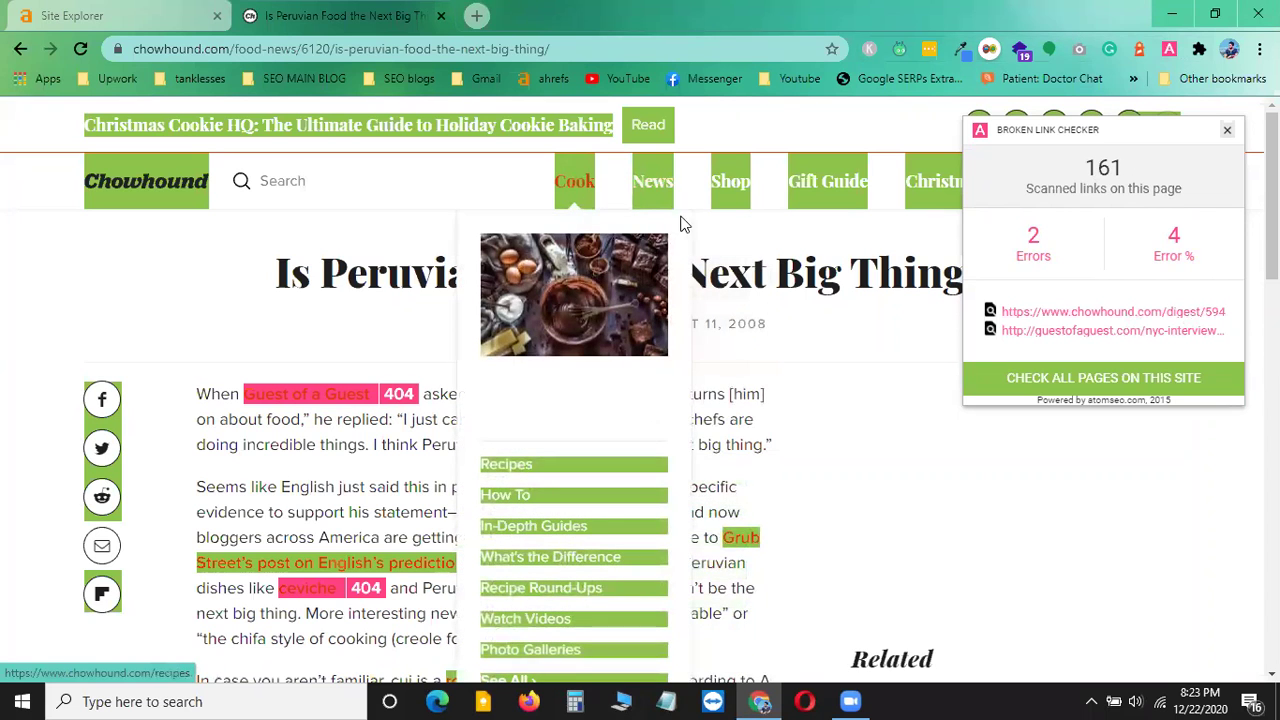
{"action": "mouse_move", "coordinate": [652, 185]}
{"action": "mouse_move", "coordinate": [587, 188]}
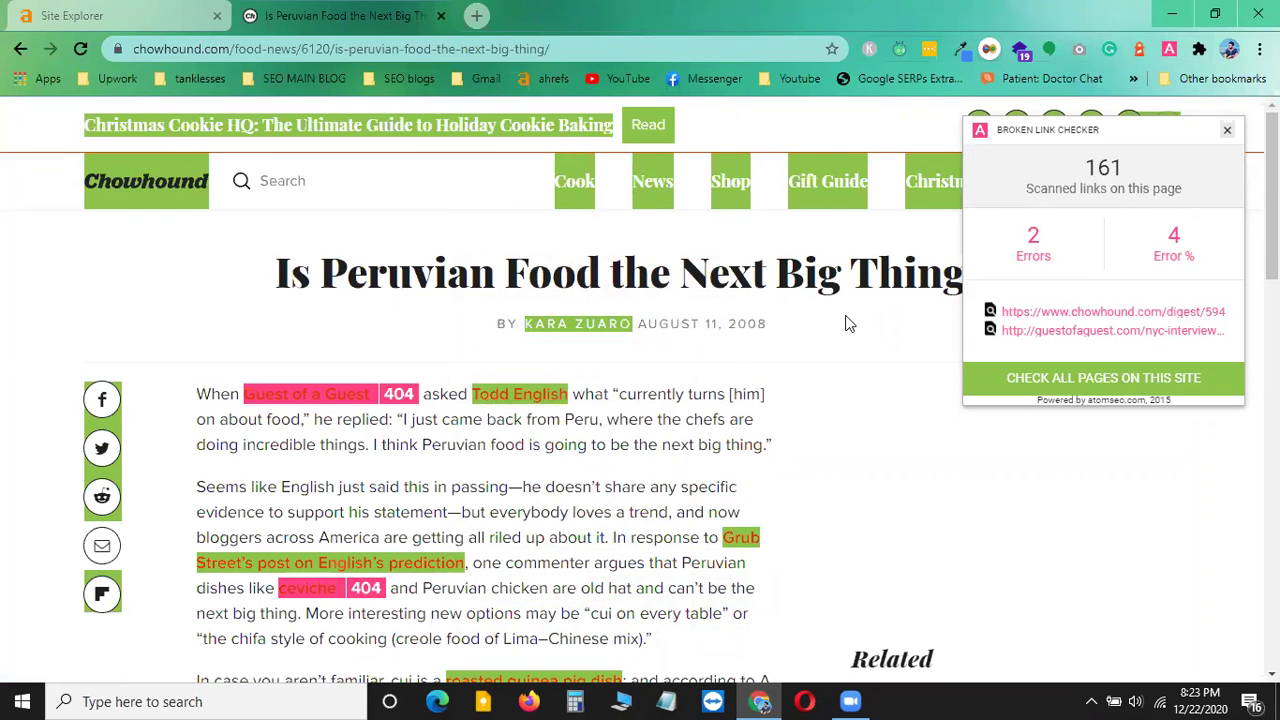
- Examine which links are marked as working or broken throughout the article, from its heading down to the footer
{"action": "scroll", "coordinate": [631, 446], "scroll_direction": "down", "scroll_amount": 3}
{"action": "scroll", "coordinate": [631, 446], "scroll_direction": "down", "scroll_amount": 5}
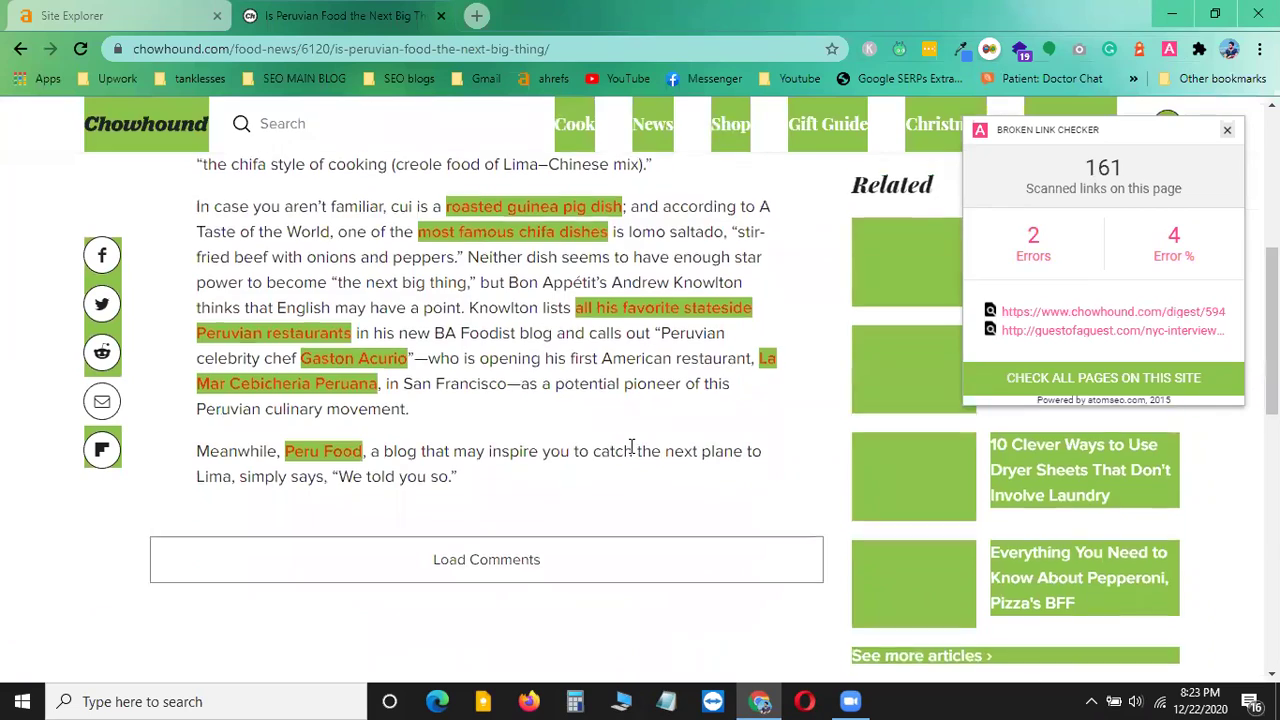
{"action": "scroll", "coordinate": [658, 512], "scroll_direction": "up", "scroll_amount": 8}
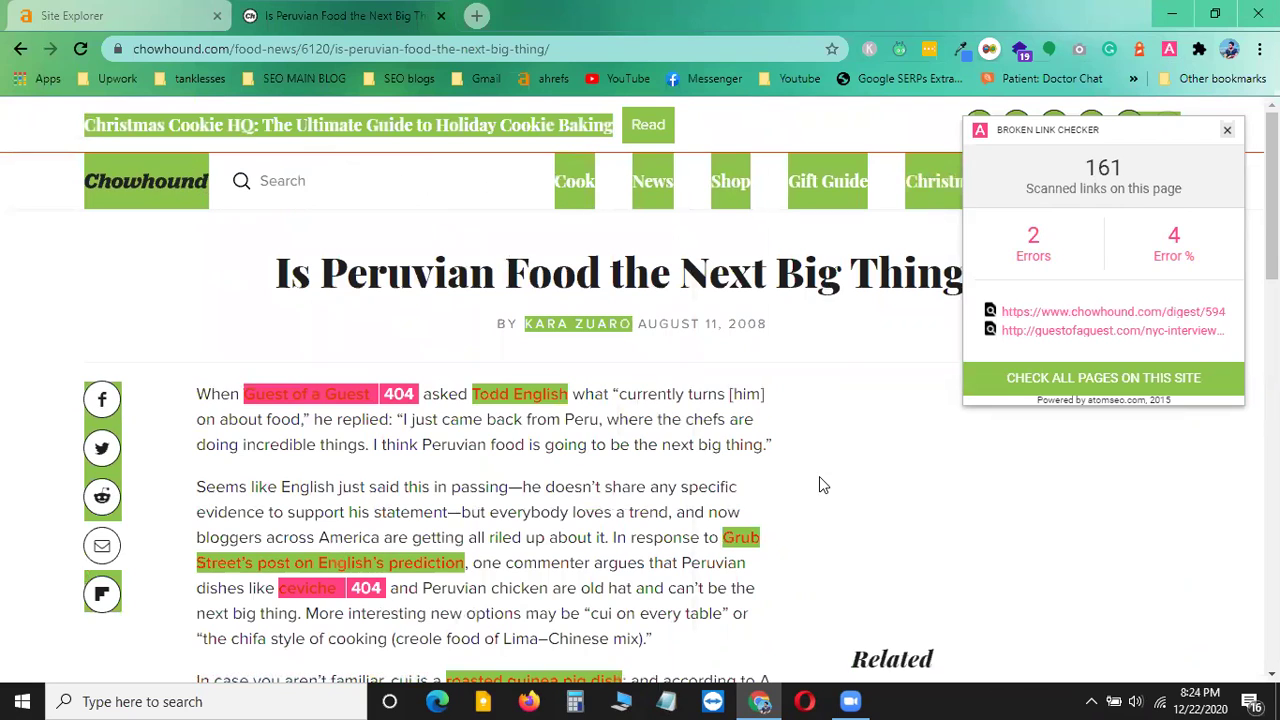
{"action": "scroll", "coordinate": [819, 478], "scroll_direction": "down", "scroll_amount": 3}
{"action": "scroll", "coordinate": [819, 478], "scroll_direction": "up", "scroll_amount": 3}
{"action": "scroll", "coordinate": [776, 440], "scroll_direction": "down", "scroll_amount": 3}
{"action": "scroll", "coordinate": [776, 443], "scroll_direction": "up", "scroll_amount": 3}
{"action": "scroll", "coordinate": [388, 460], "scroll_direction": "down", "scroll_amount": 3}
{"action": "scroll", "coordinate": [390, 430], "scroll_direction": "up", "scroll_amount": 2}
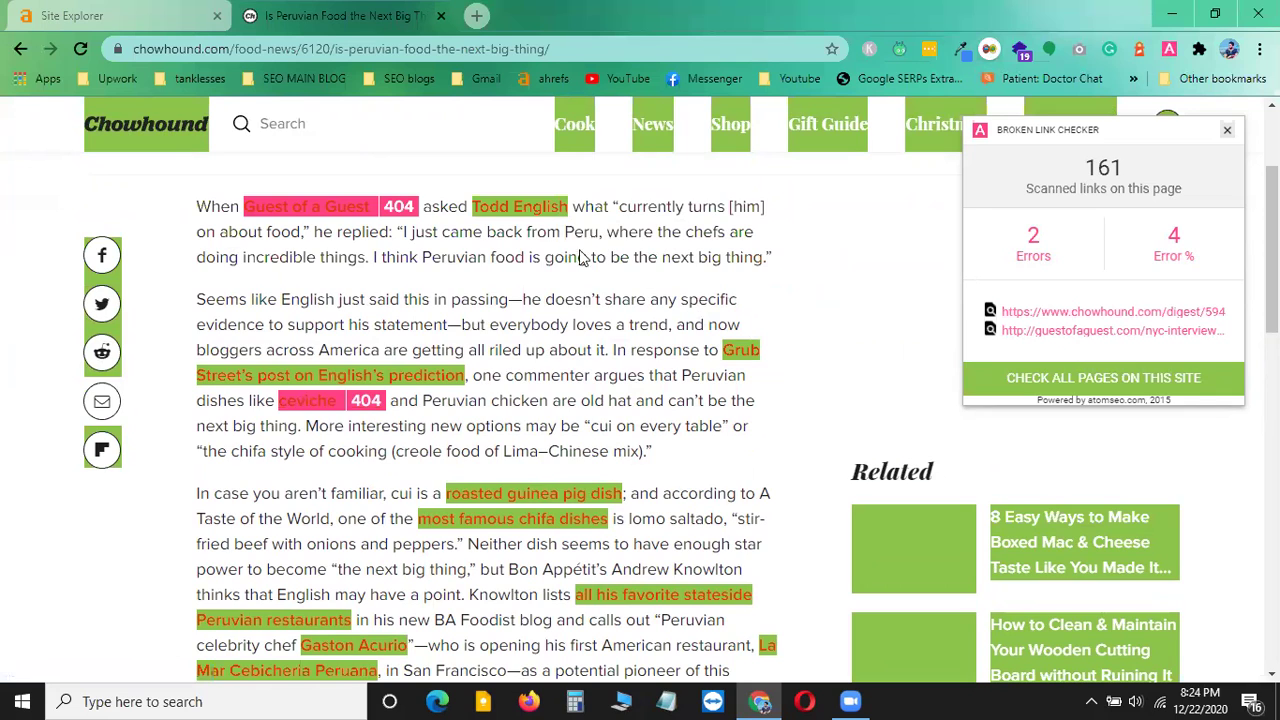
{"action": "scroll", "coordinate": [657, 294], "scroll_direction": "up", "scroll_amount": 2}
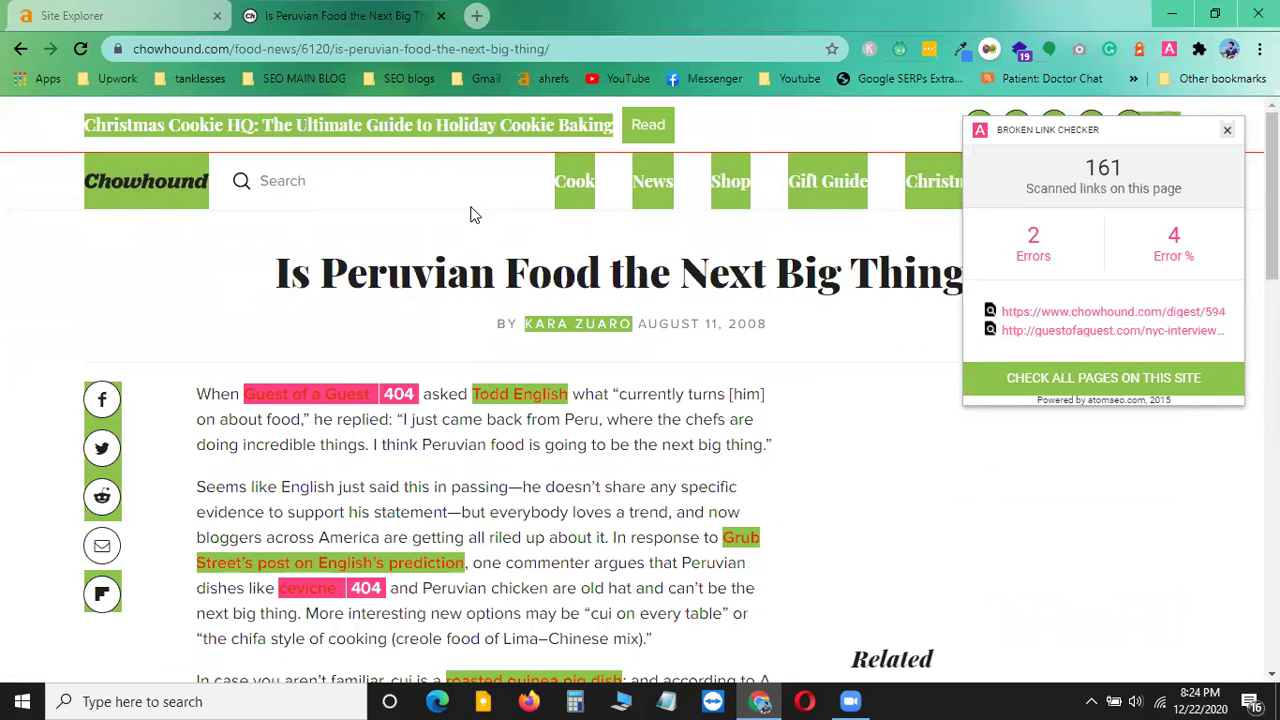
{"action": "scroll", "coordinate": [610, 408], "scroll_direction": "down", "scroll_amount": 4}
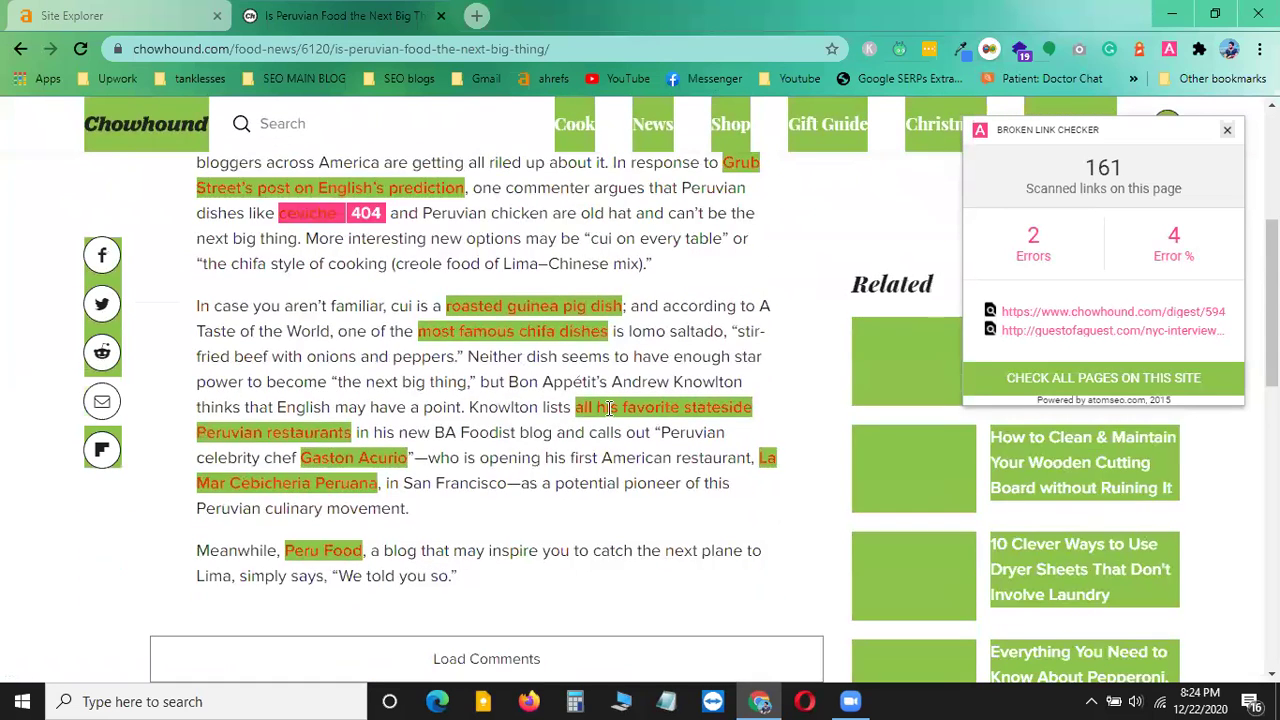
{"action": "scroll", "coordinate": [605, 415], "scroll_direction": "down", "scroll_amount": 8}
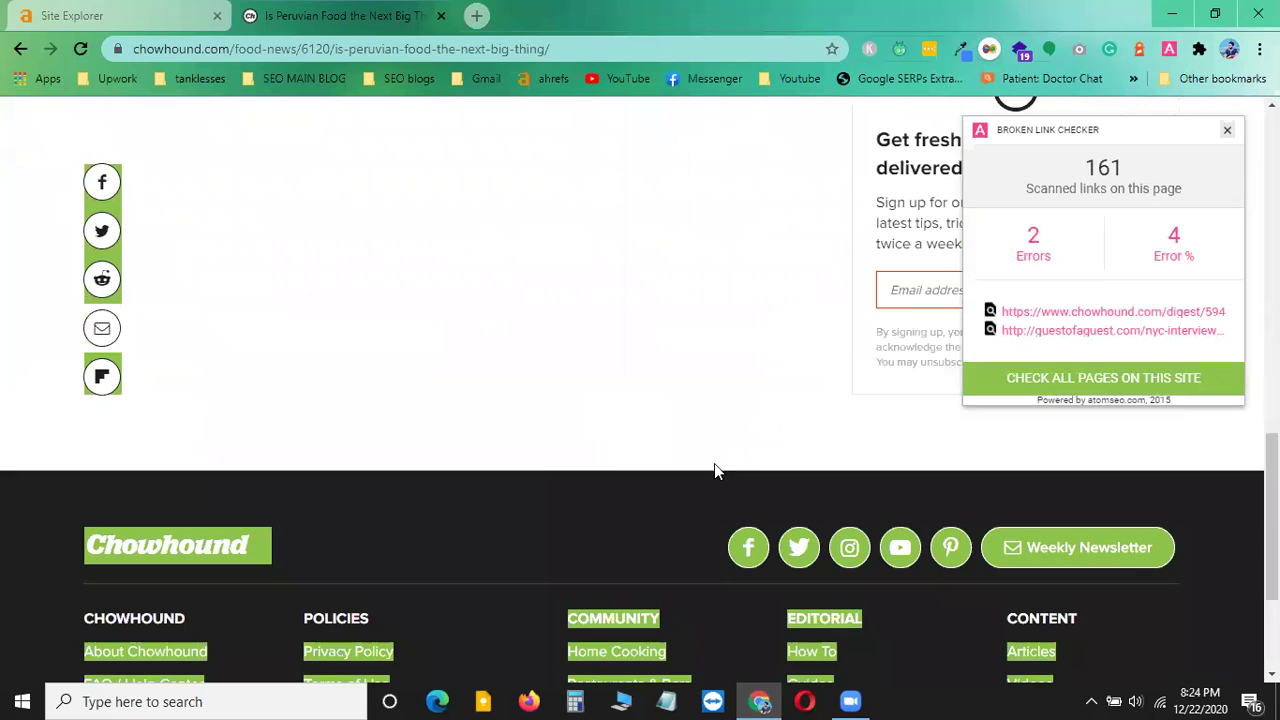
{"action": "scroll", "coordinate": [714, 463], "scroll_direction": "up", "scroll_amount": 8}
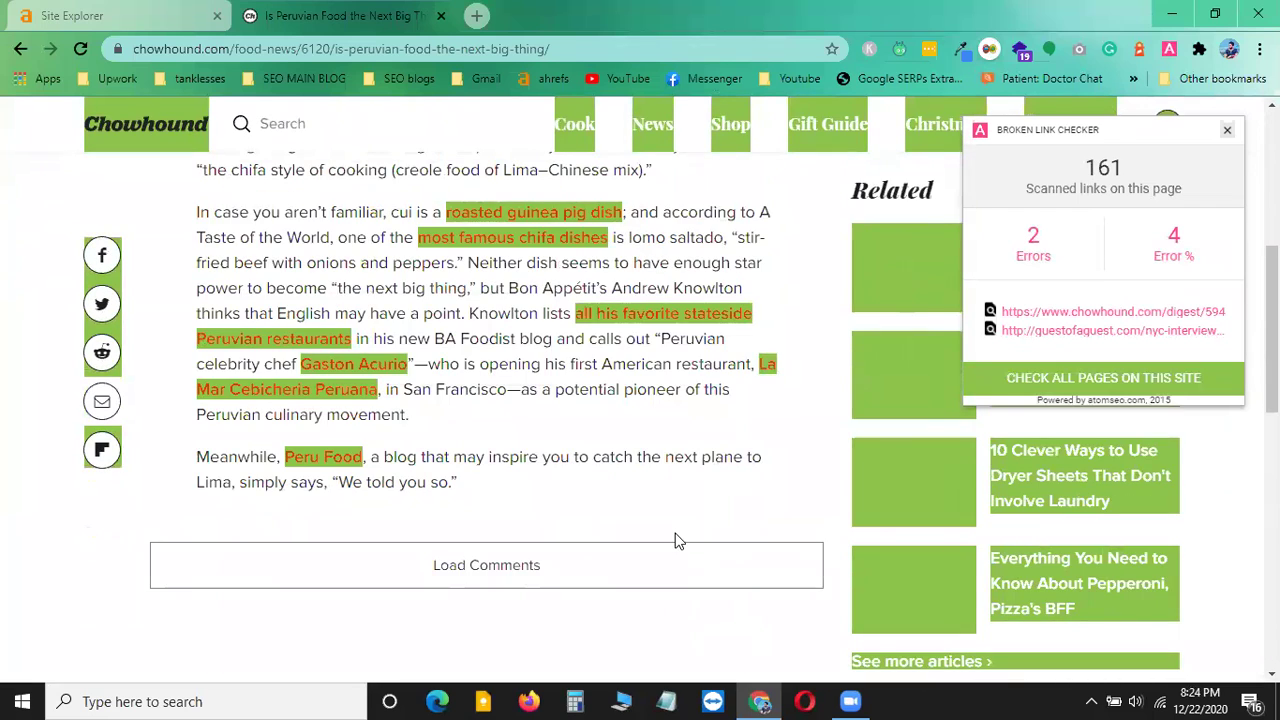
- Start a Broken Link Checker report covering all pages of the Chowhound site
{"action": "scroll", "coordinate": [676, 541], "scroll_direction": "up", "scroll_amount": 4}
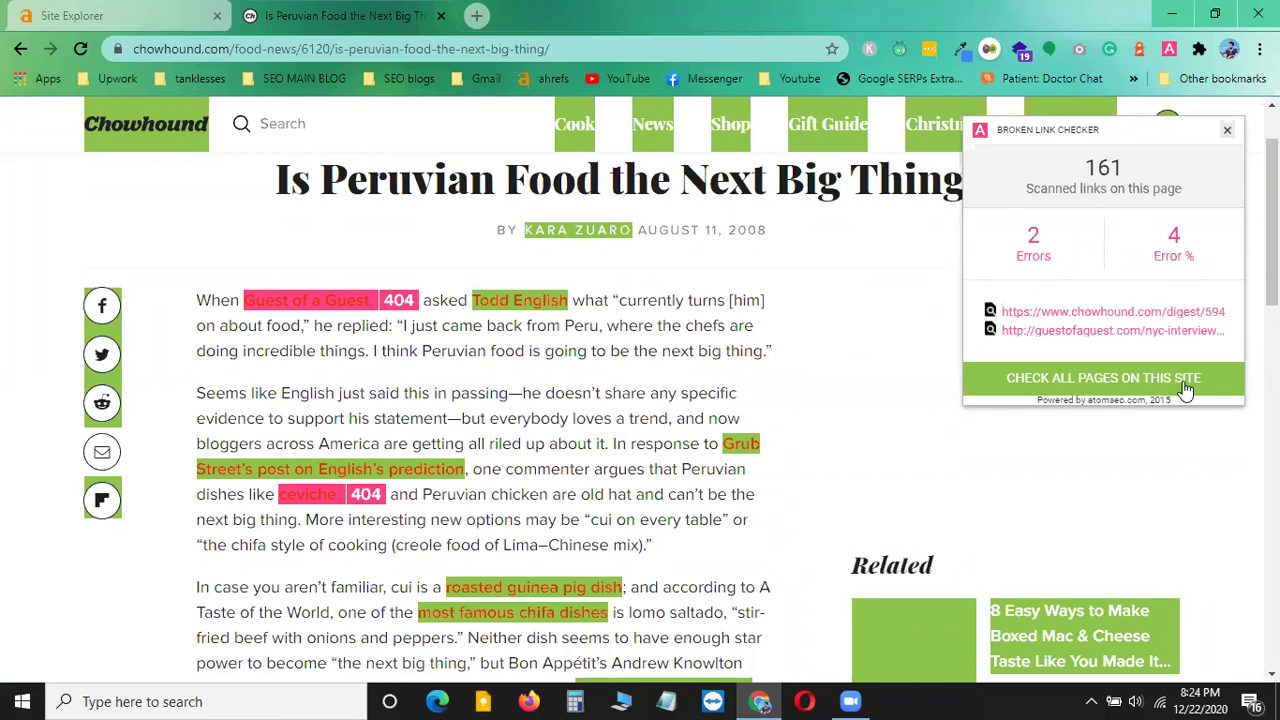
{"action": "left_click", "coordinate": [1108, 377]}
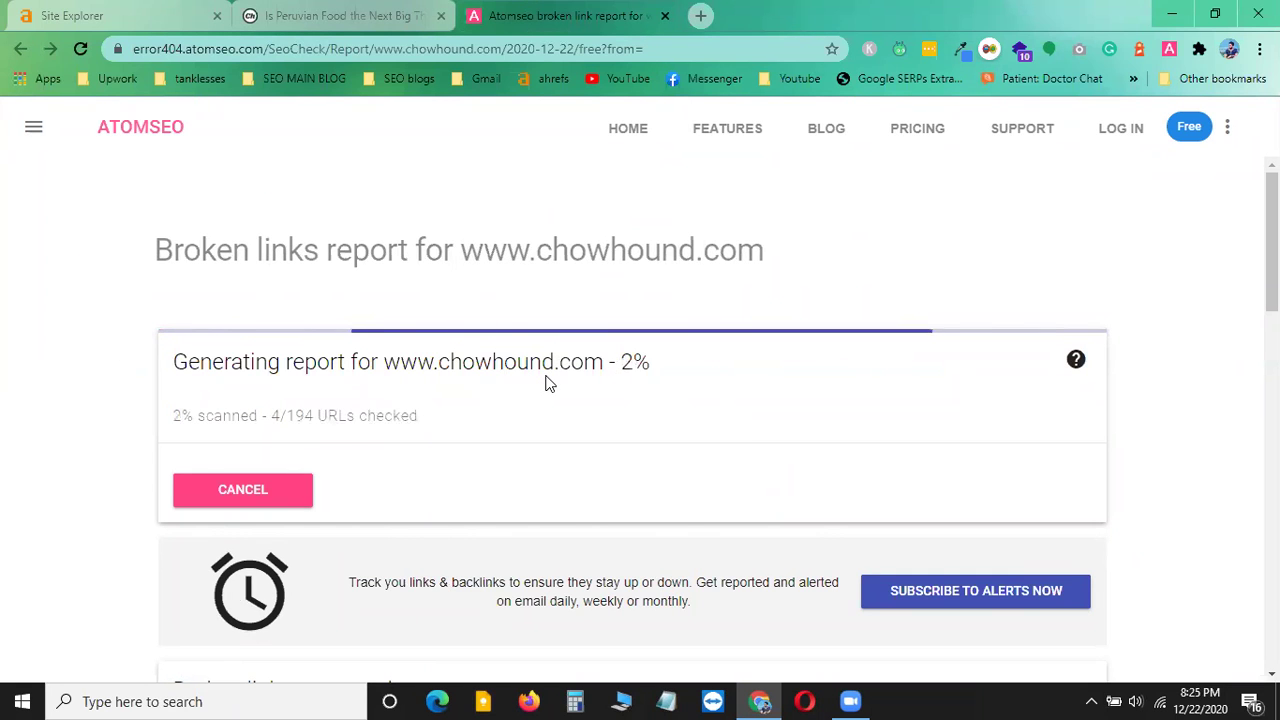
- Compare the article with the site-wide broken links report, and close the report to return to the article
{"action": "left_click", "coordinate": [358, 10]}
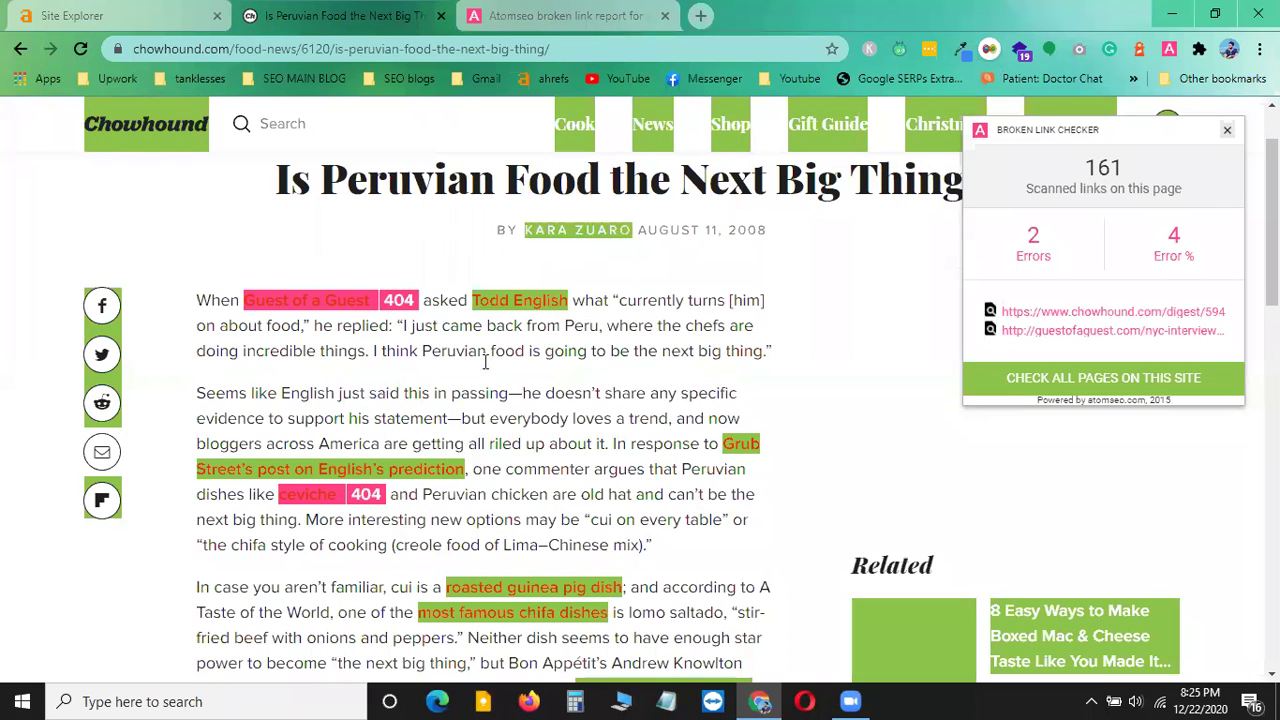
{"action": "left_click", "coordinate": [558, 14]}
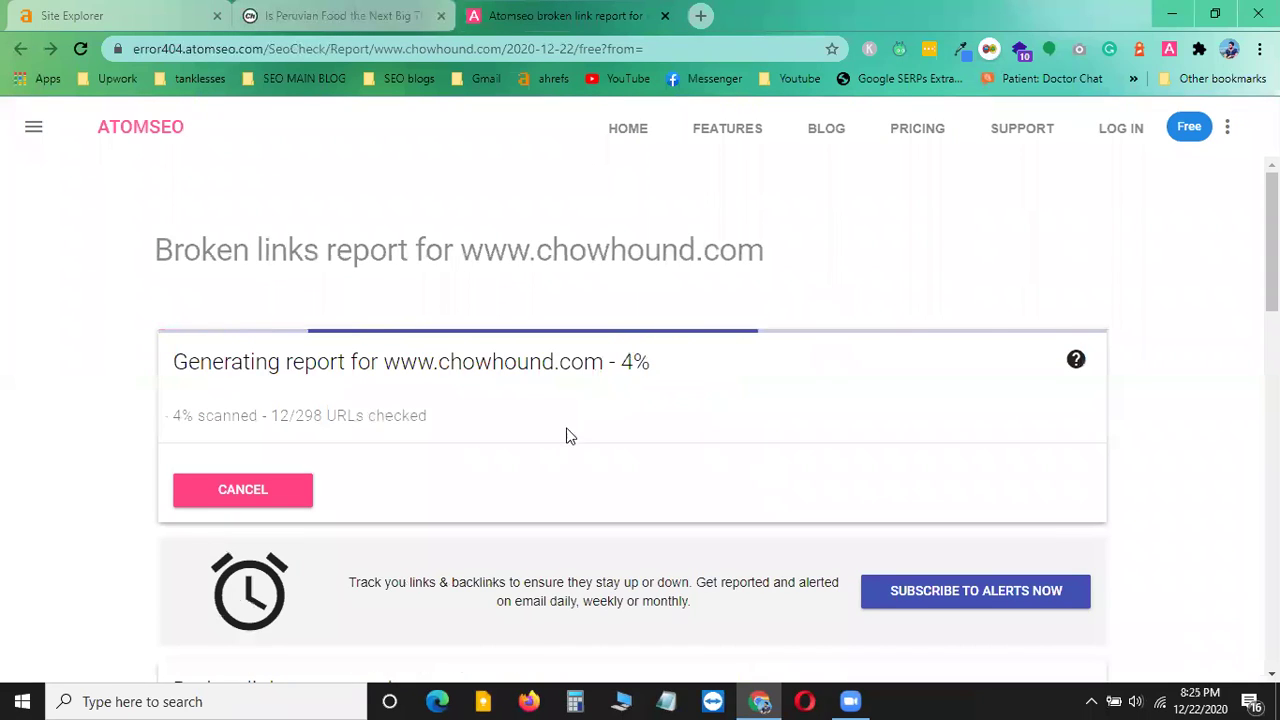
{"action": "left_click", "coordinate": [666, 16]}
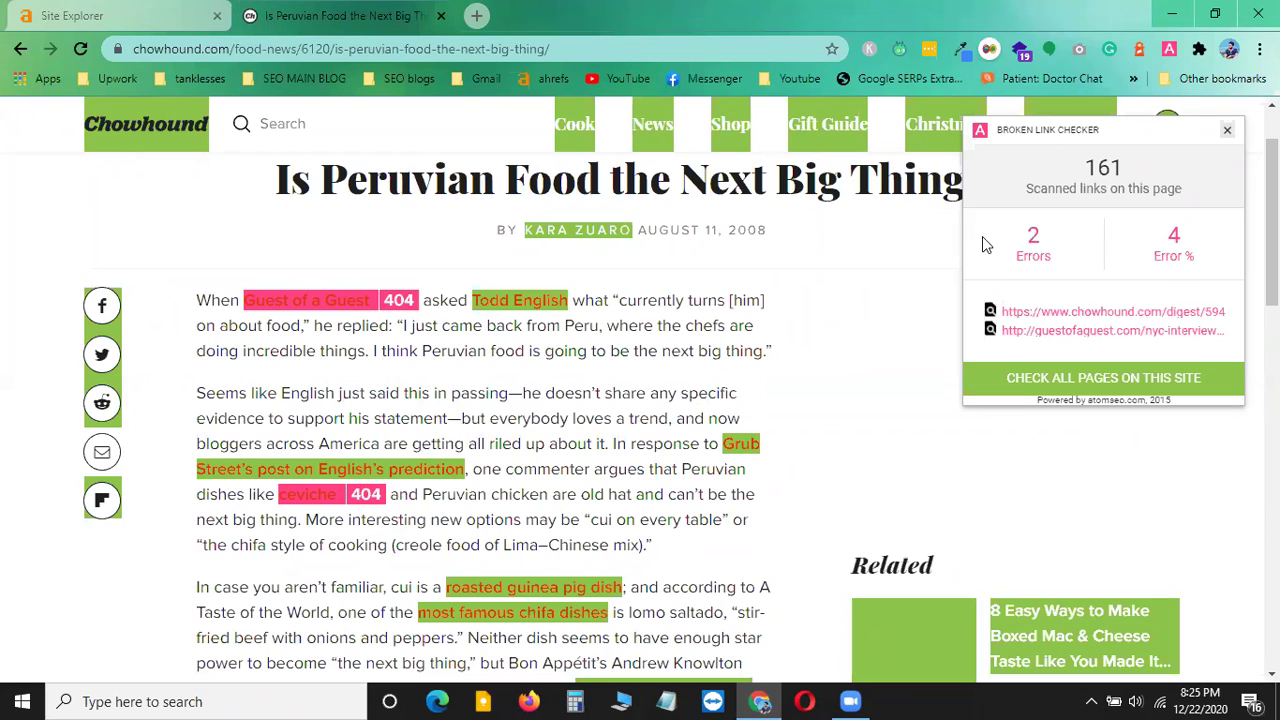
- Open the flagged Guest of a Guest link in a new tab, inspect its error message, and close that page
{"action": "double_click", "coordinate": [1041, 243]}
{"action": "right_click", "coordinate": [343, 303]}
{"action": "left_click", "coordinate": [361, 314]}
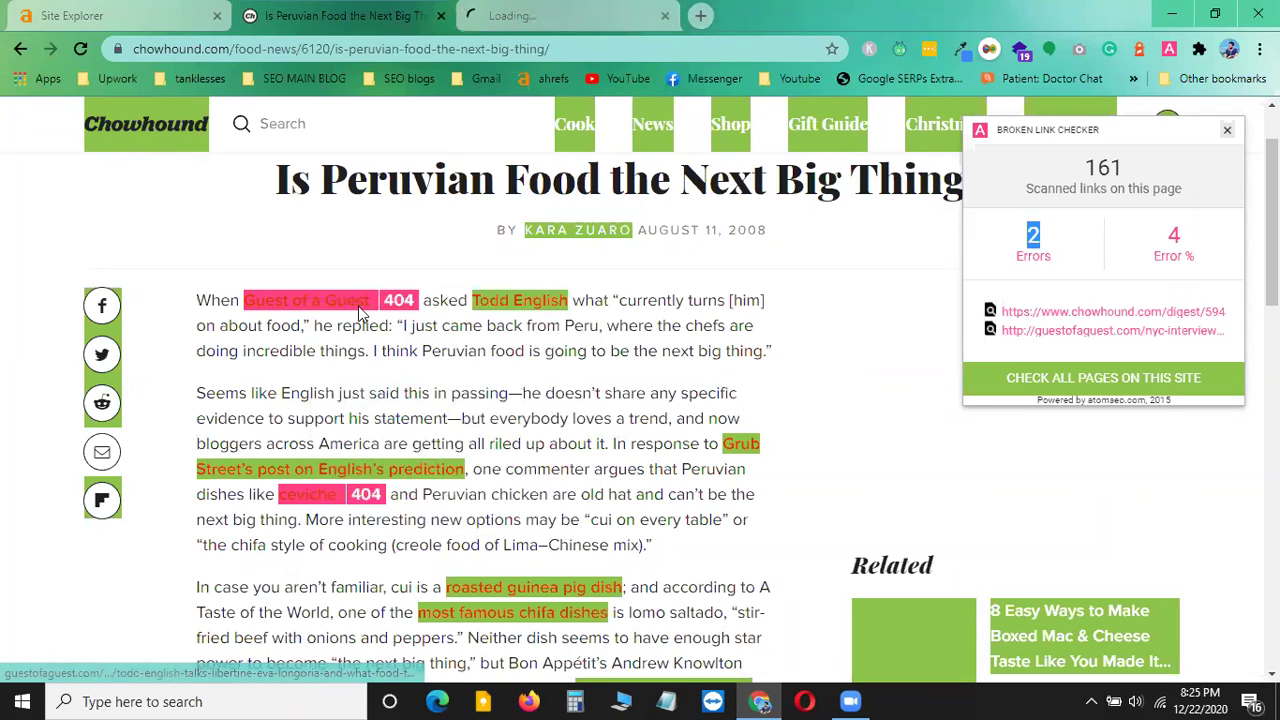
{"action": "left_click", "coordinate": [535, 12]}
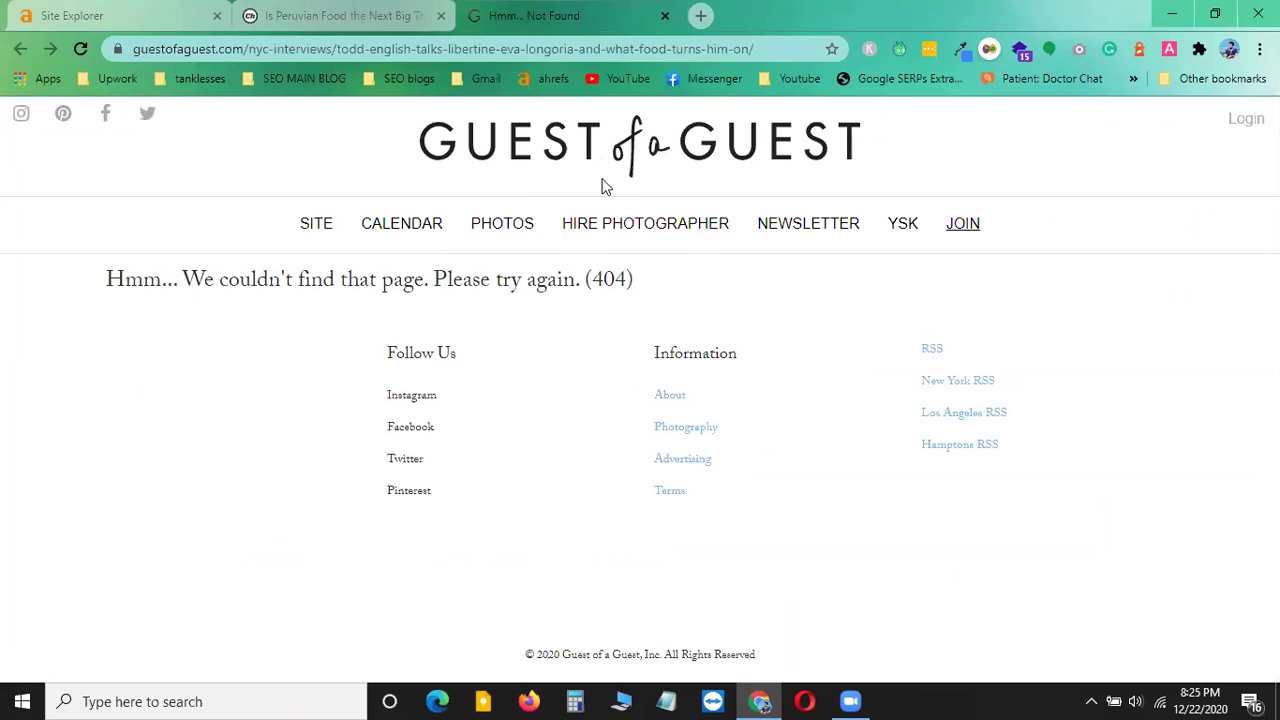
{"action": "left_click_drag", "start_coordinate": [116, 283], "coordinate": [602, 281]}
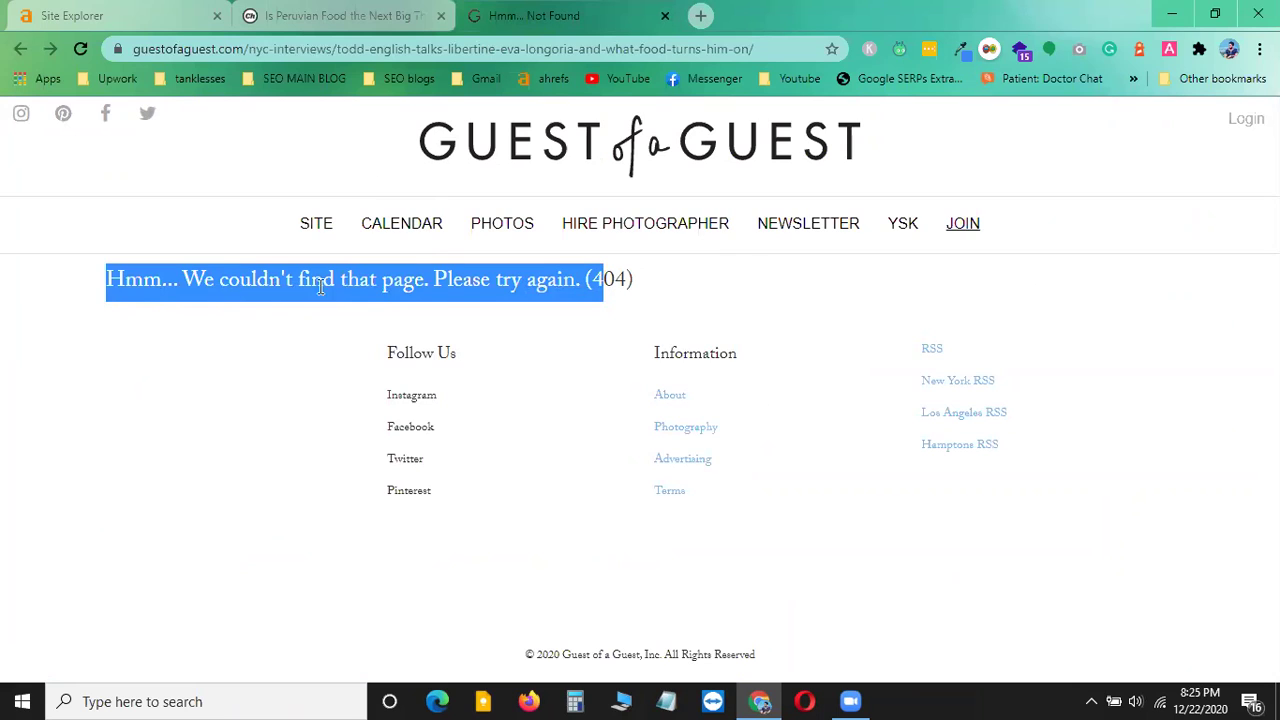
{"action": "left_click_drag", "start_coordinate": [631, 279], "coordinate": [563, 285]}
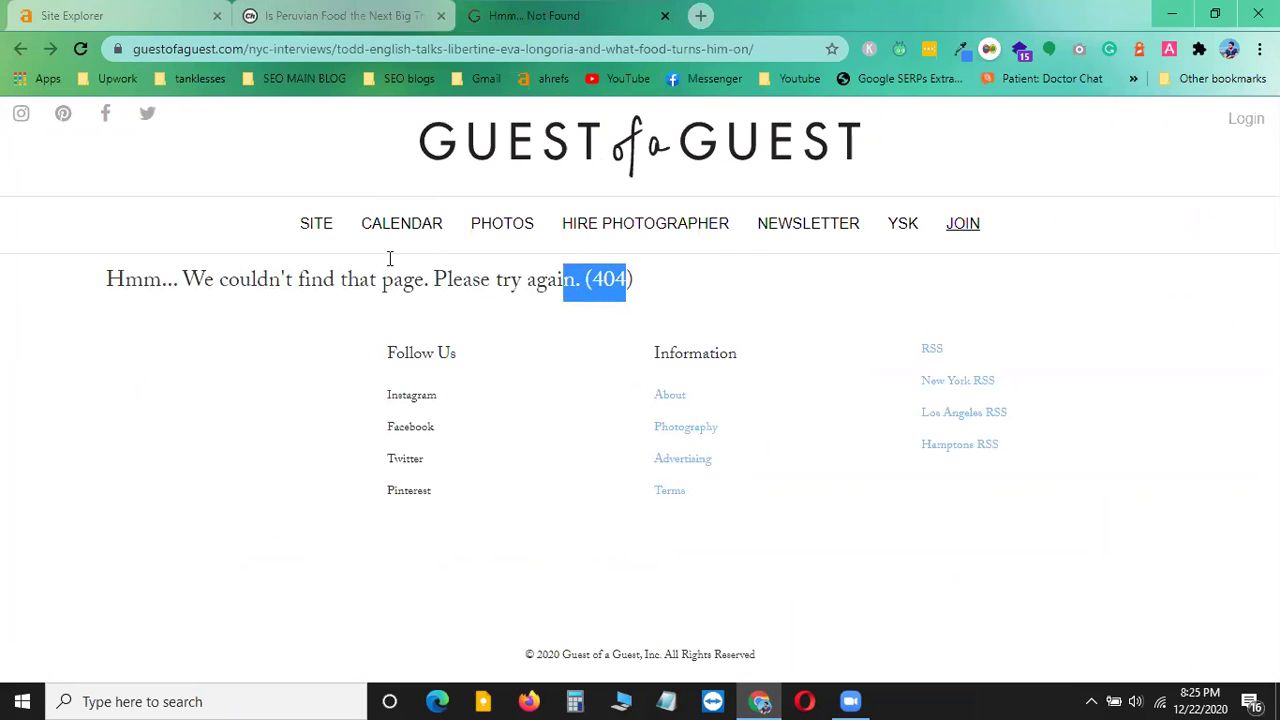
{"action": "left_click", "coordinate": [452, 17]}
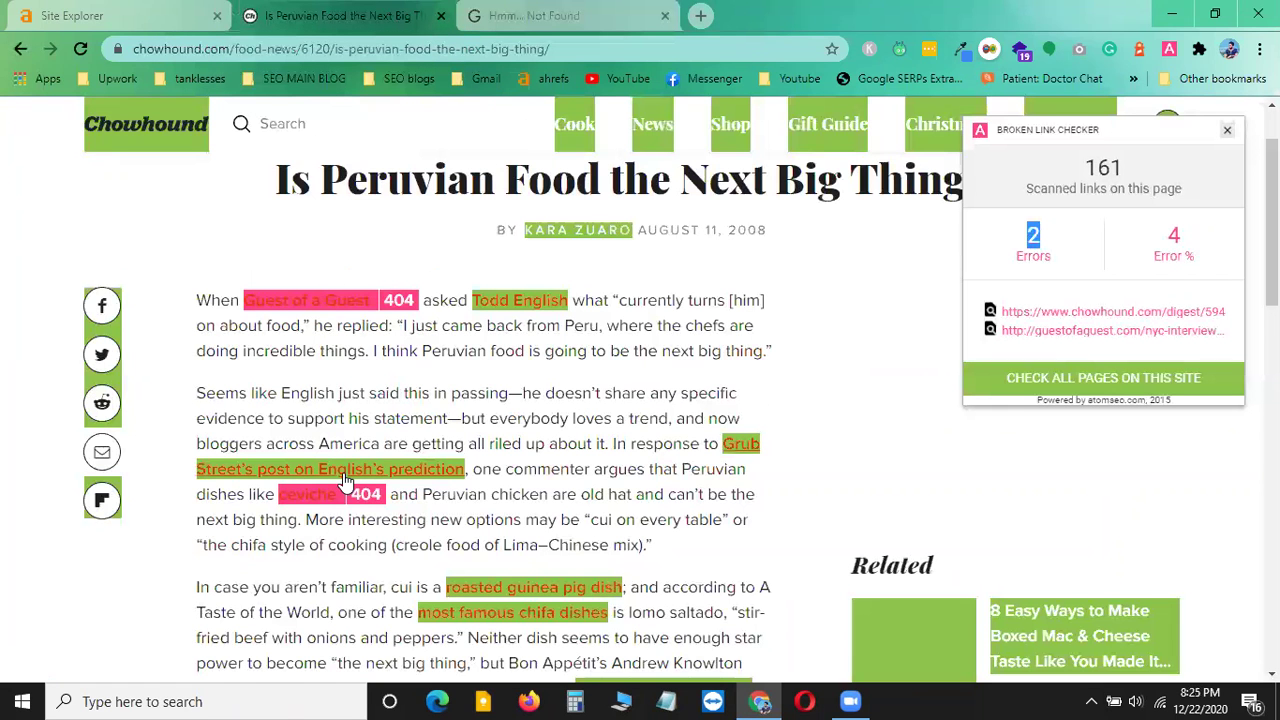
{"action": "left_click", "coordinate": [665, 15]}
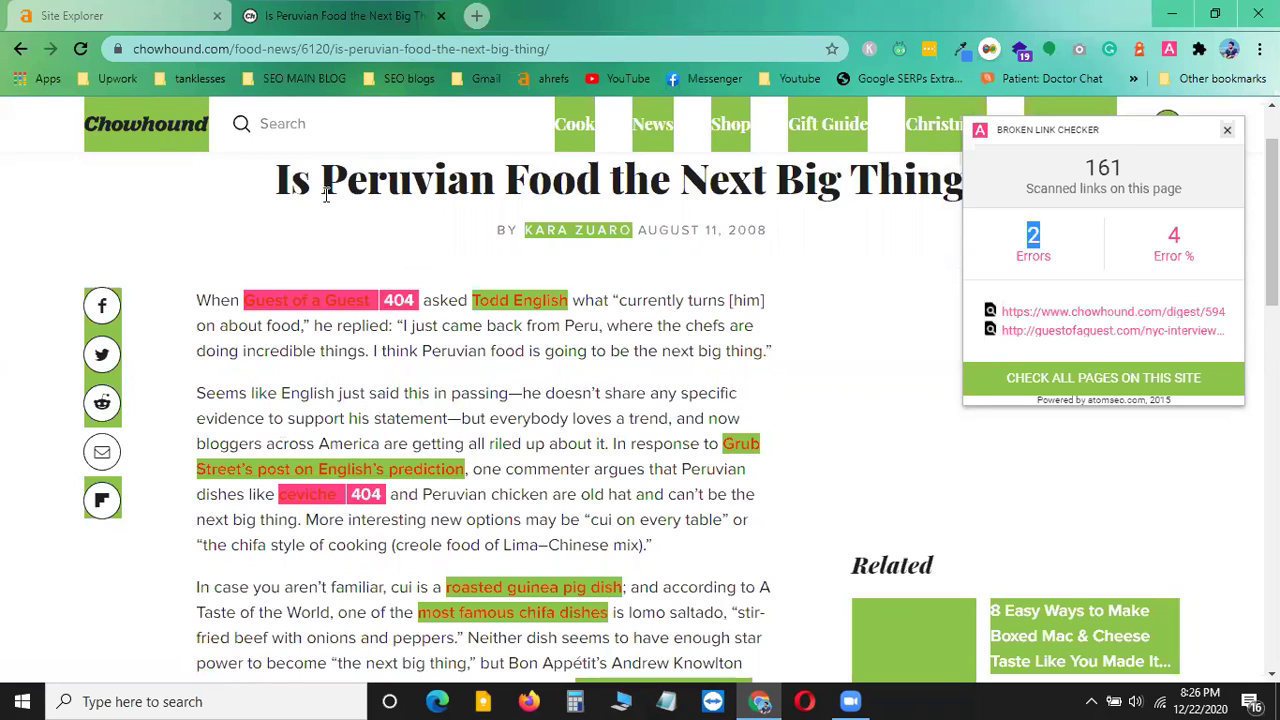
- Open the flagged "ceviche" link in a new tab, check its page and address, and return to the article
{"action": "mouse_move", "coordinate": [158, 128]}
{"action": "mouse_move", "coordinate": [145, 130]}
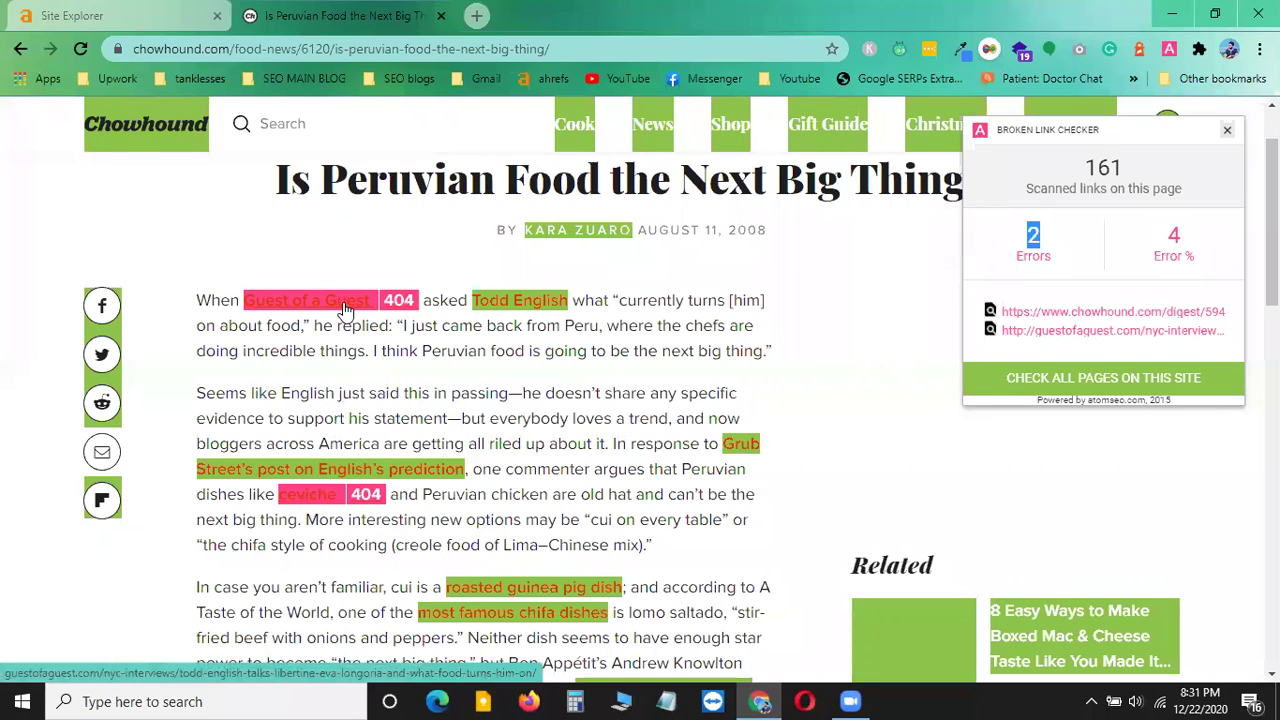
{"action": "right_click", "coordinate": [319, 487]}
{"action": "left_click", "coordinate": [420, 279]}
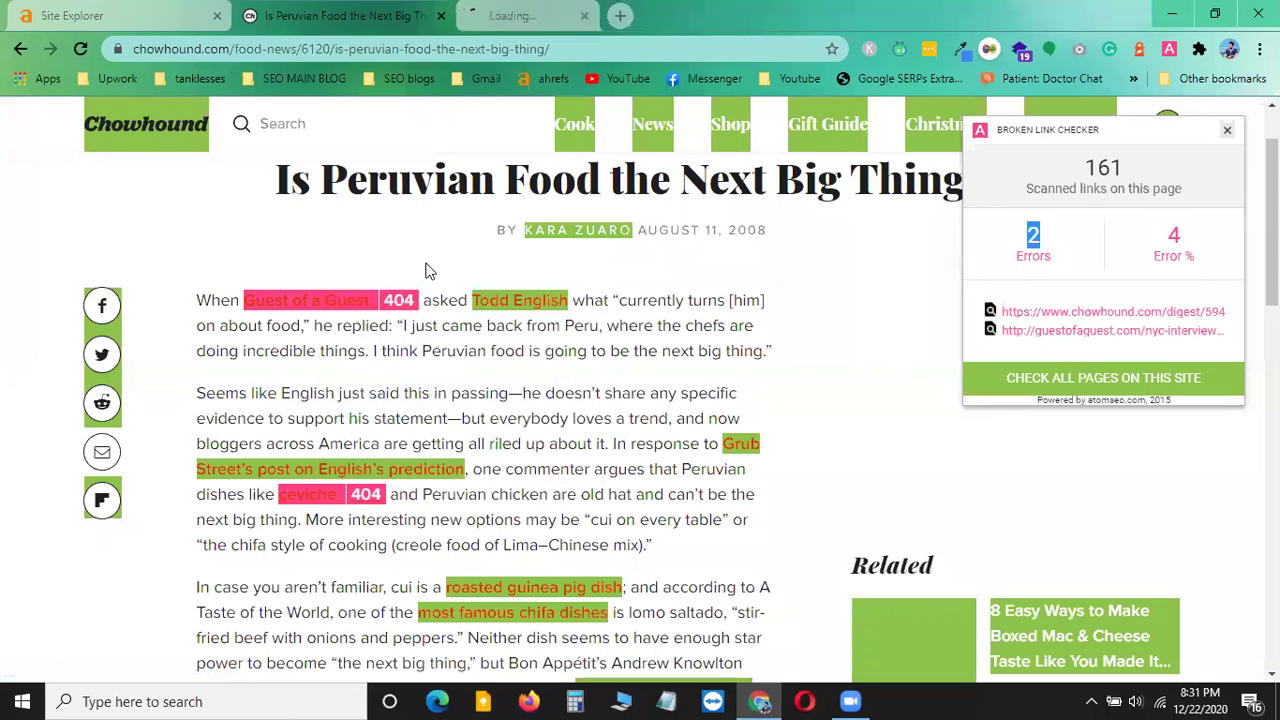
{"action": "left_click", "coordinate": [560, 15]}
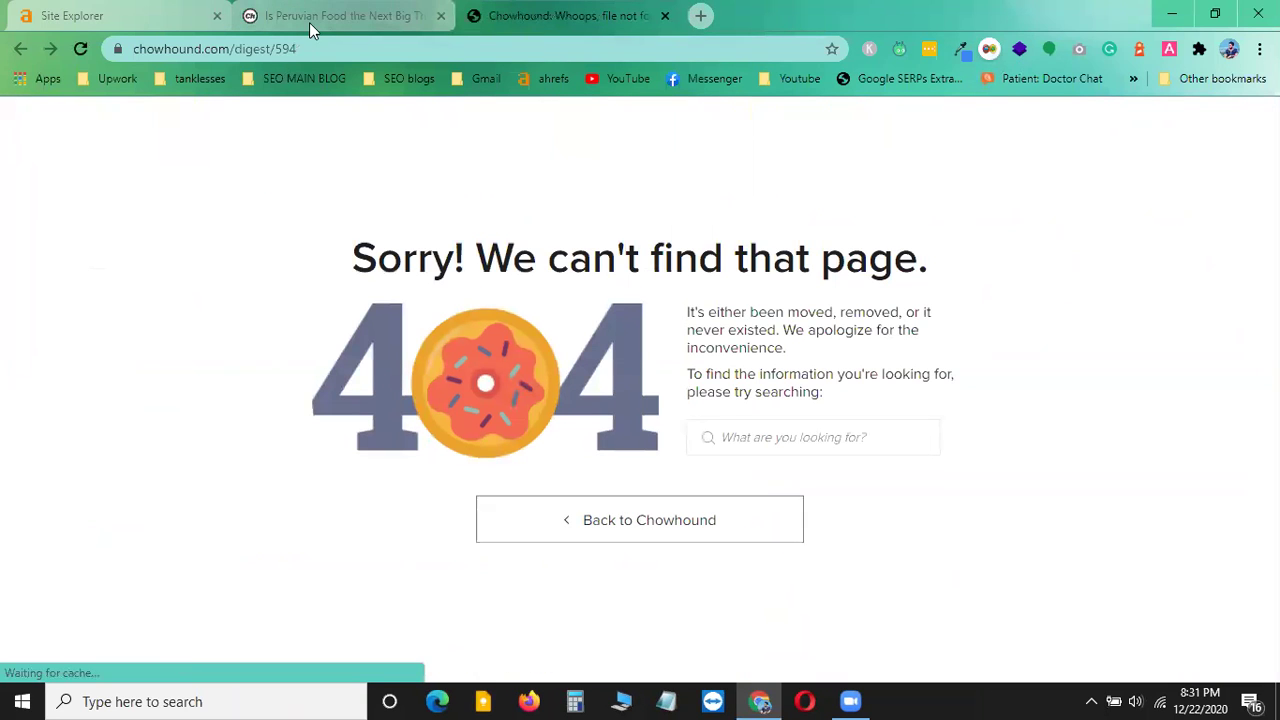
{"action": "left_click", "coordinate": [300, 49]}
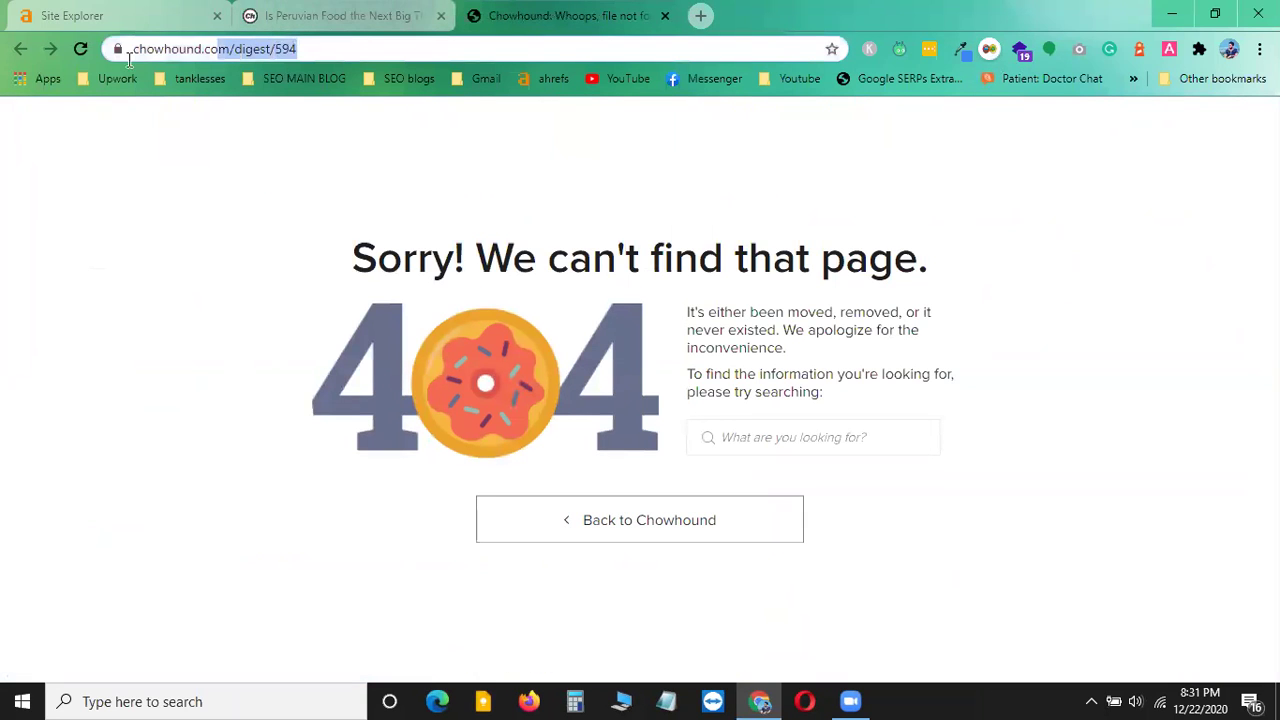
{"action": "left_click", "coordinate": [357, 15]}
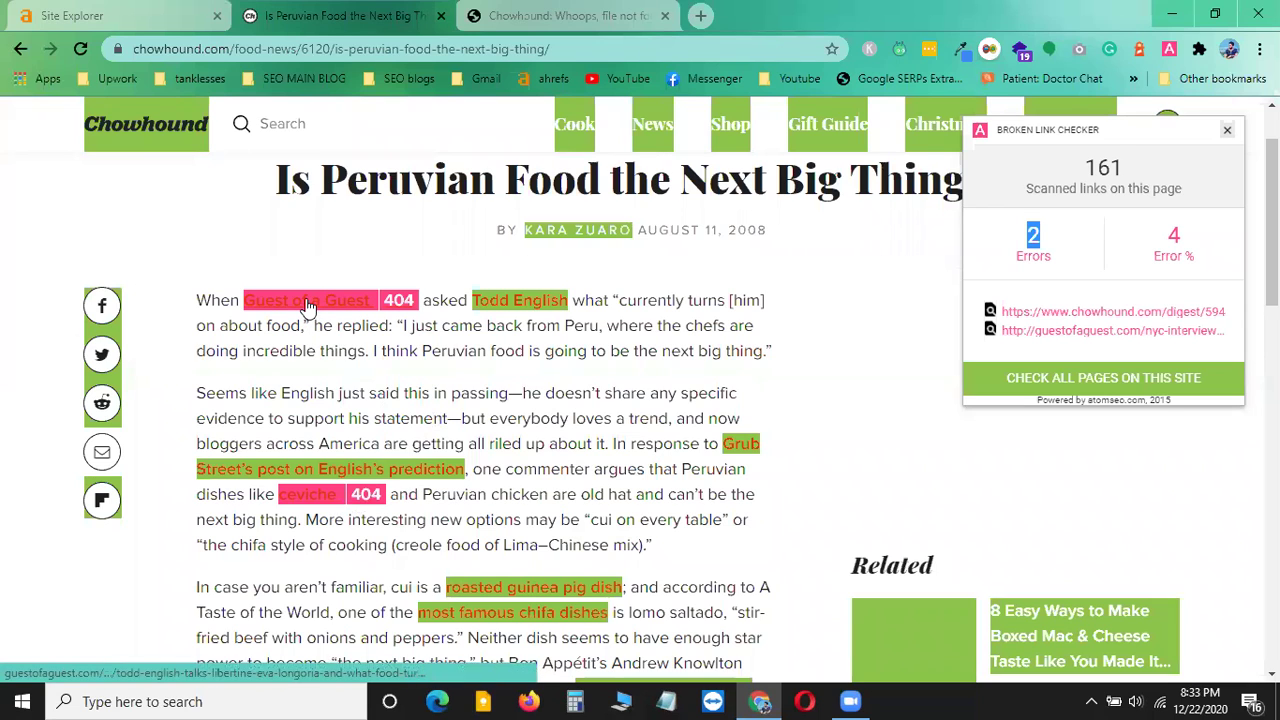
- Open the flagged "ceviche" link once more in another tab, highlight its error message, and go back to the article
{"action": "right_click", "coordinate": [302, 500]}
{"action": "left_click", "coordinate": [390, 276]}
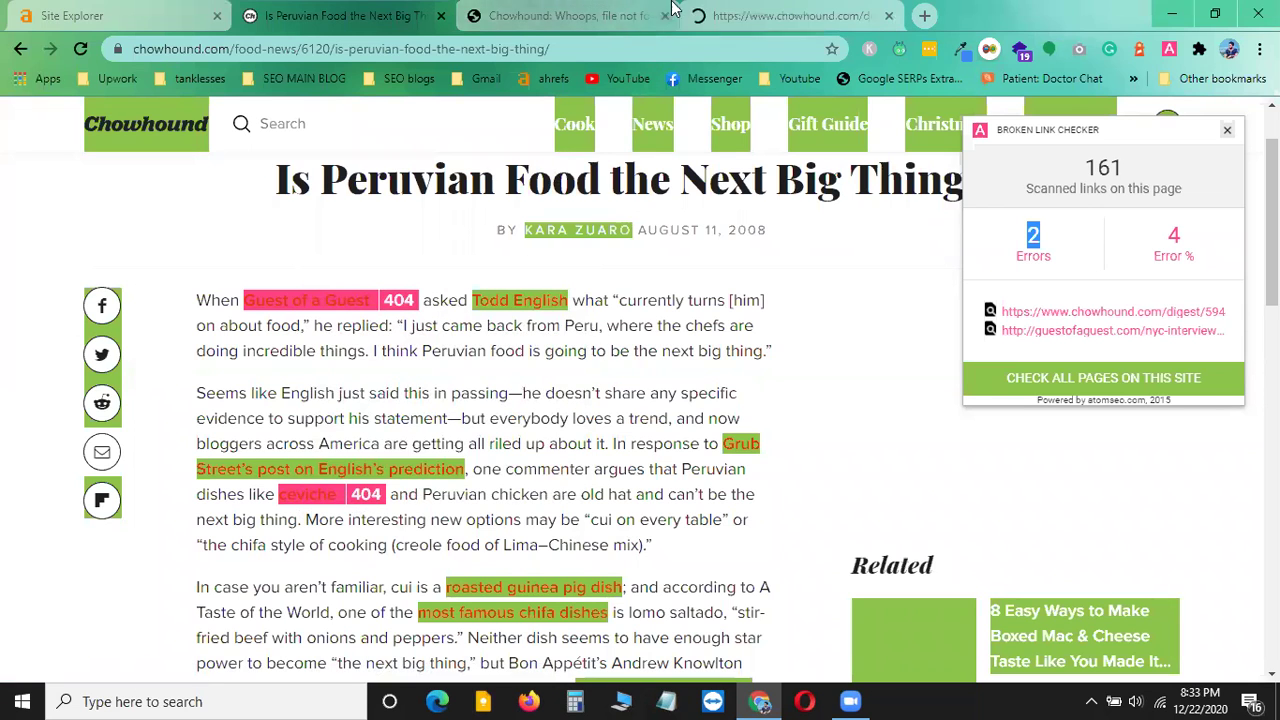
{"action": "left_click", "coordinate": [728, 14]}
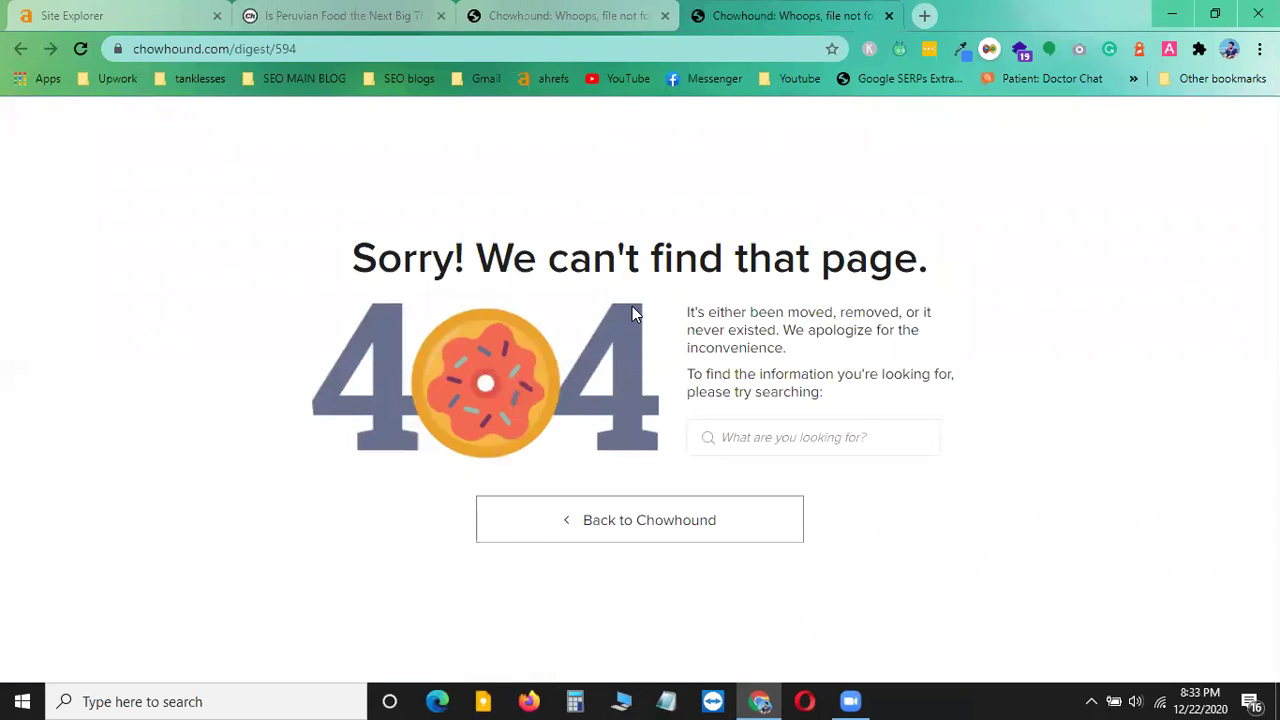
{"action": "left_click_drag", "start_coordinate": [352, 265], "coordinate": [650, 260]}
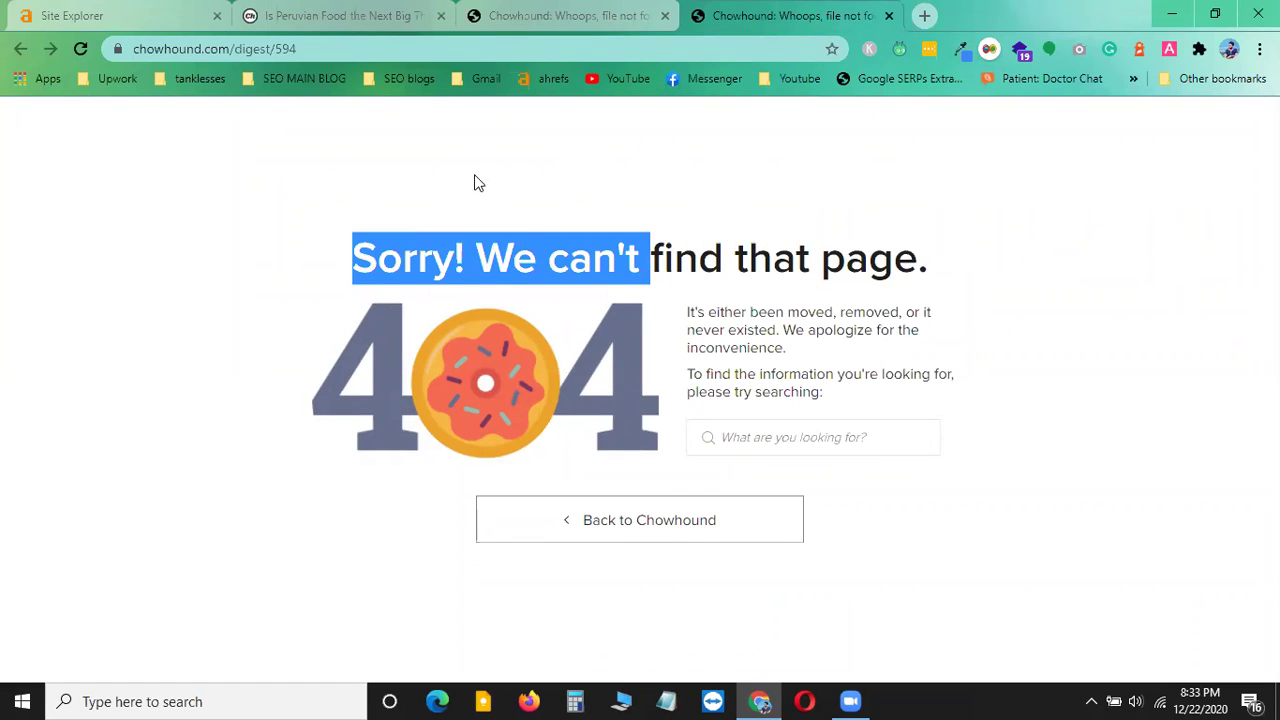
{"action": "left_click", "coordinate": [521, 209]}
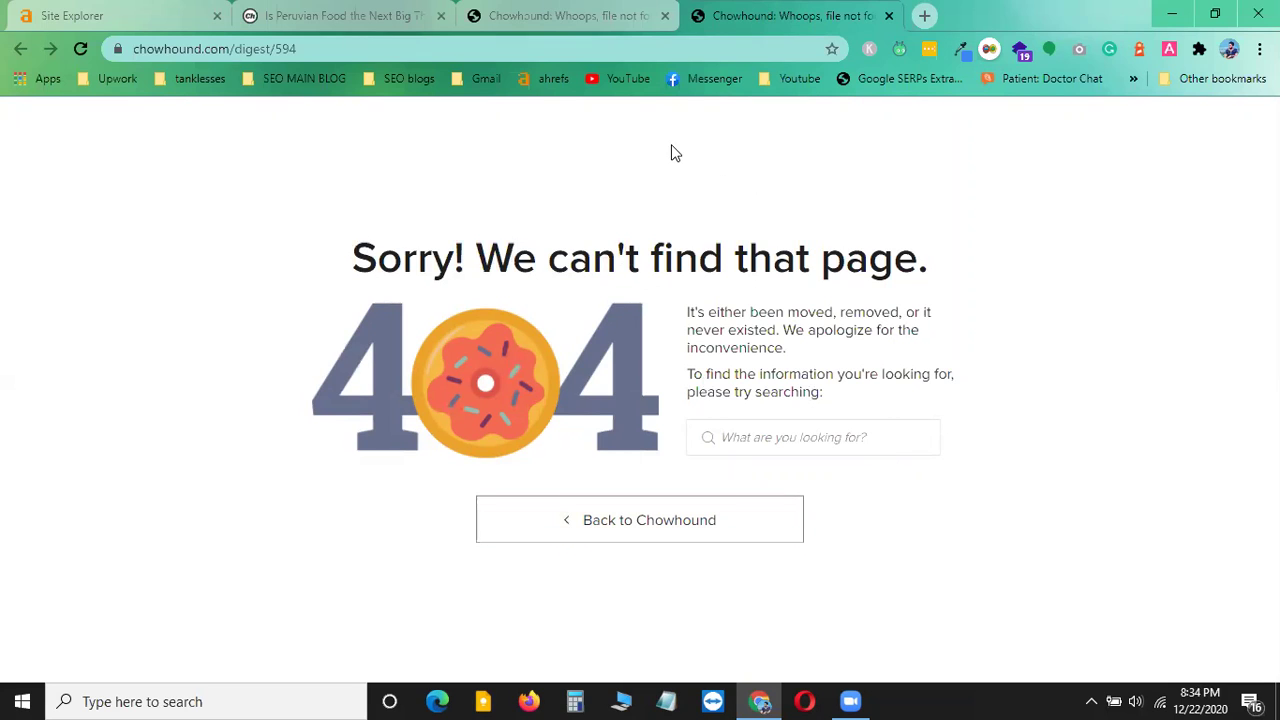
{"action": "left_click", "coordinate": [340, 16]}
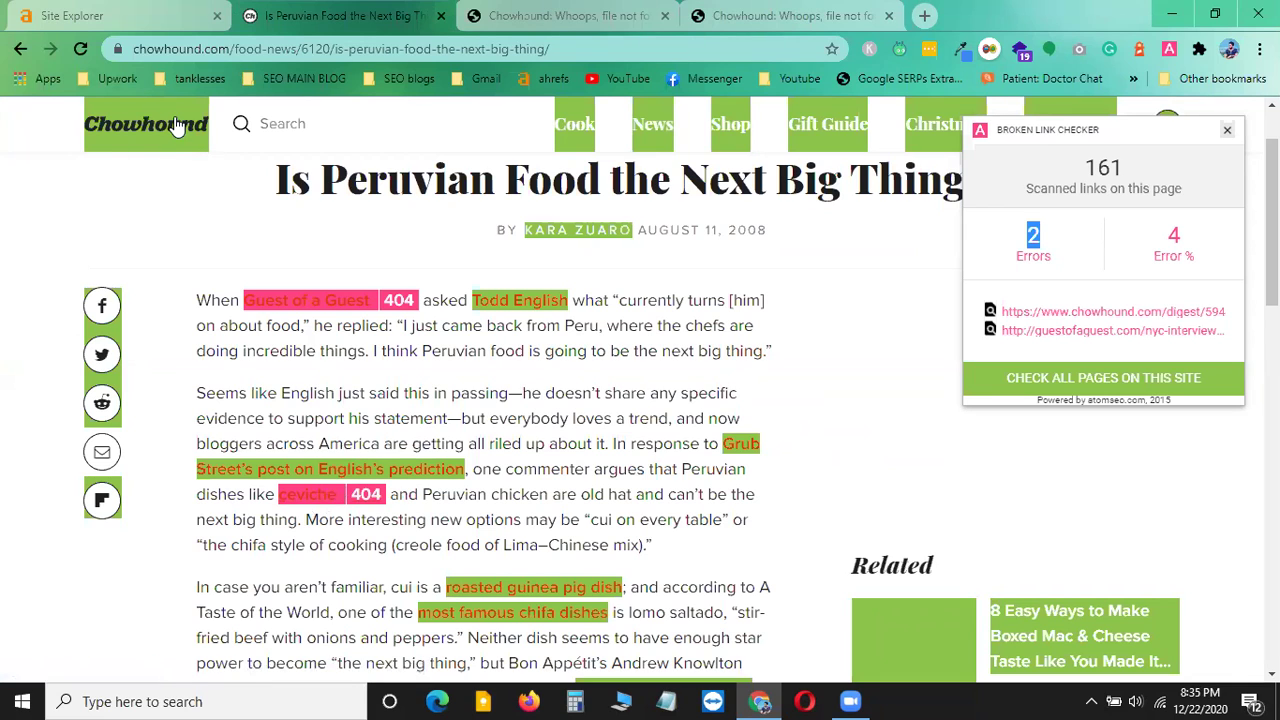
{"action": "mouse_move", "coordinate": [175, 125]}
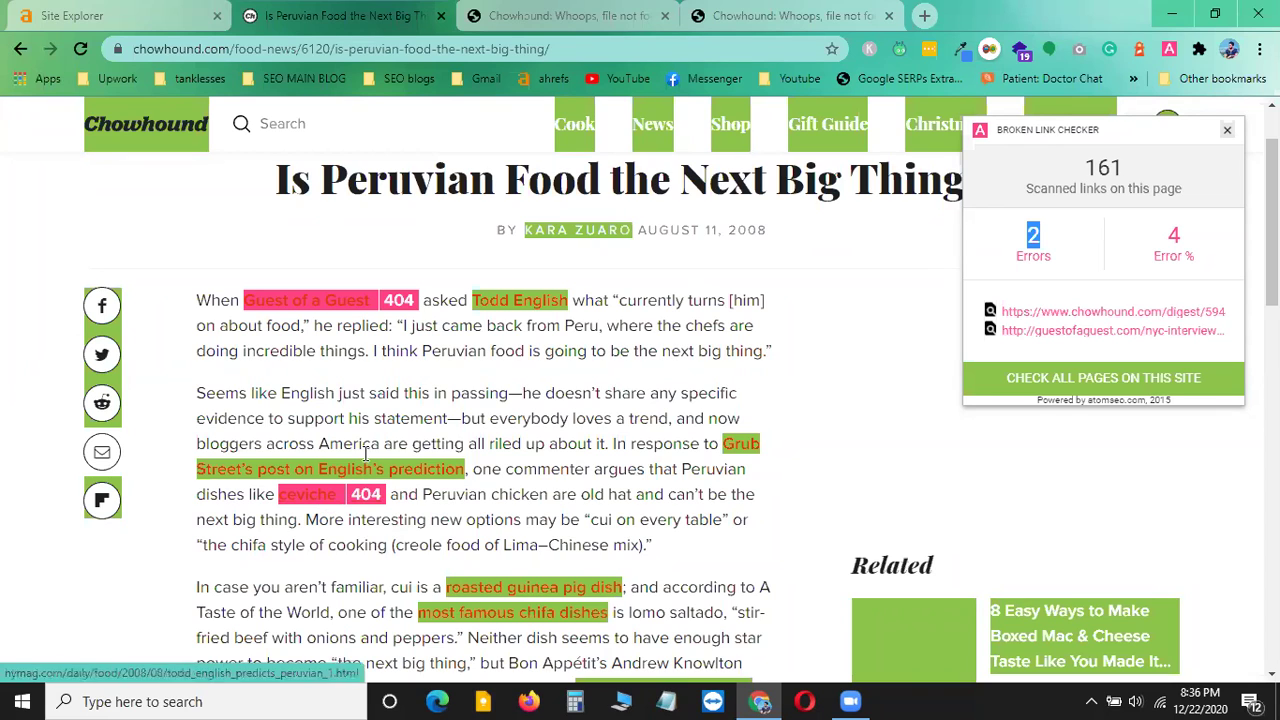
- Dismiss the Broken Link Checker results on the article and close both Chowhound error page tabs
{"action": "left_click", "coordinate": [1228, 133]}
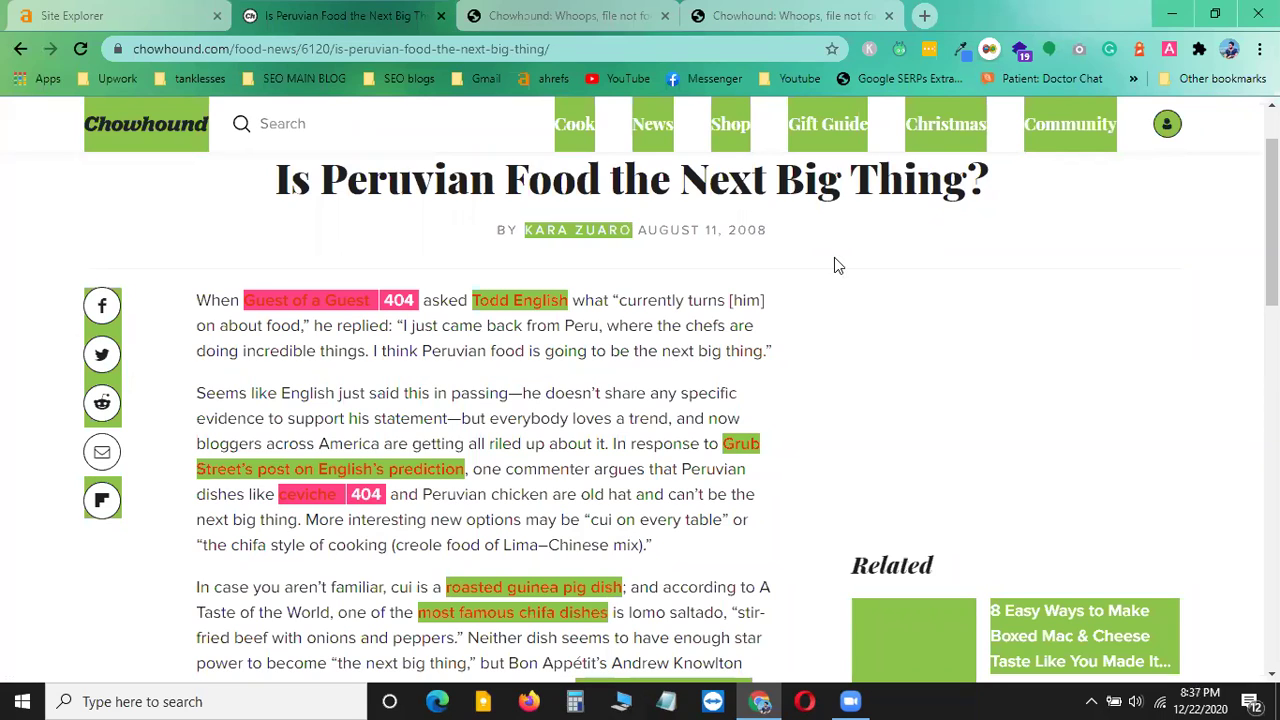
{"action": "left_click", "coordinate": [816, 12]}
{"action": "left_click", "coordinate": [888, 15]}
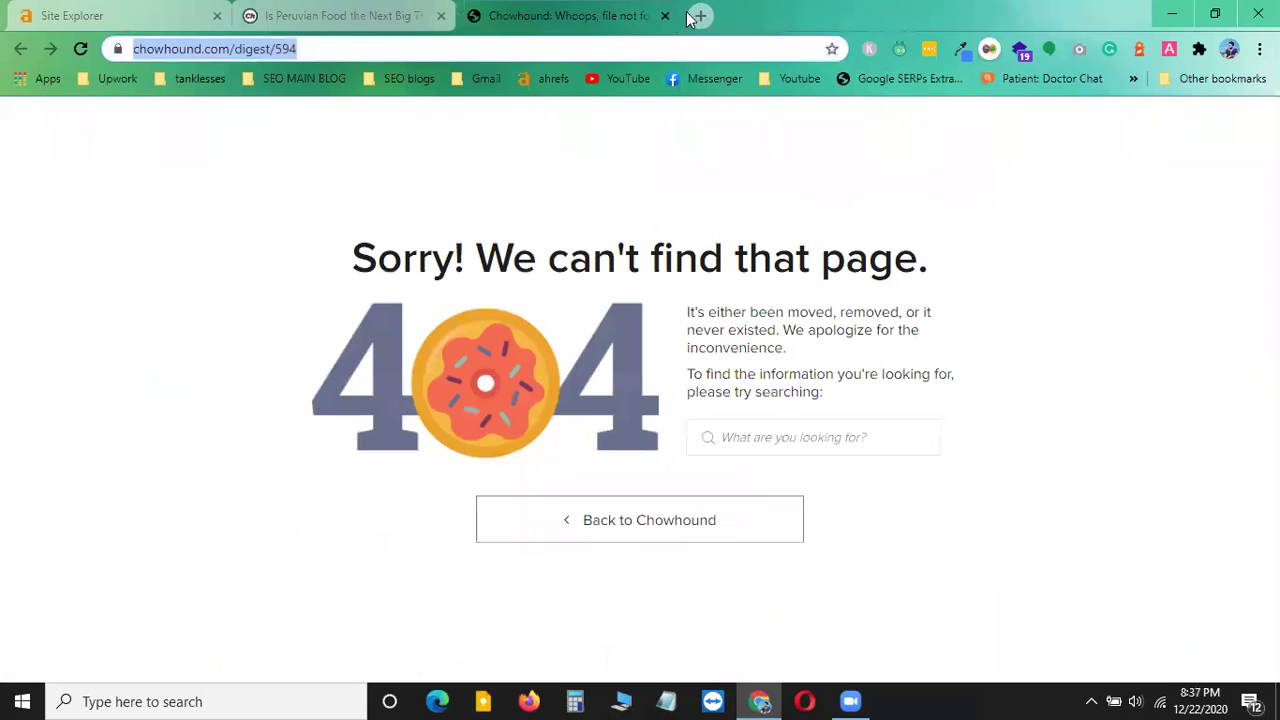
{"action": "left_click", "coordinate": [665, 16]}
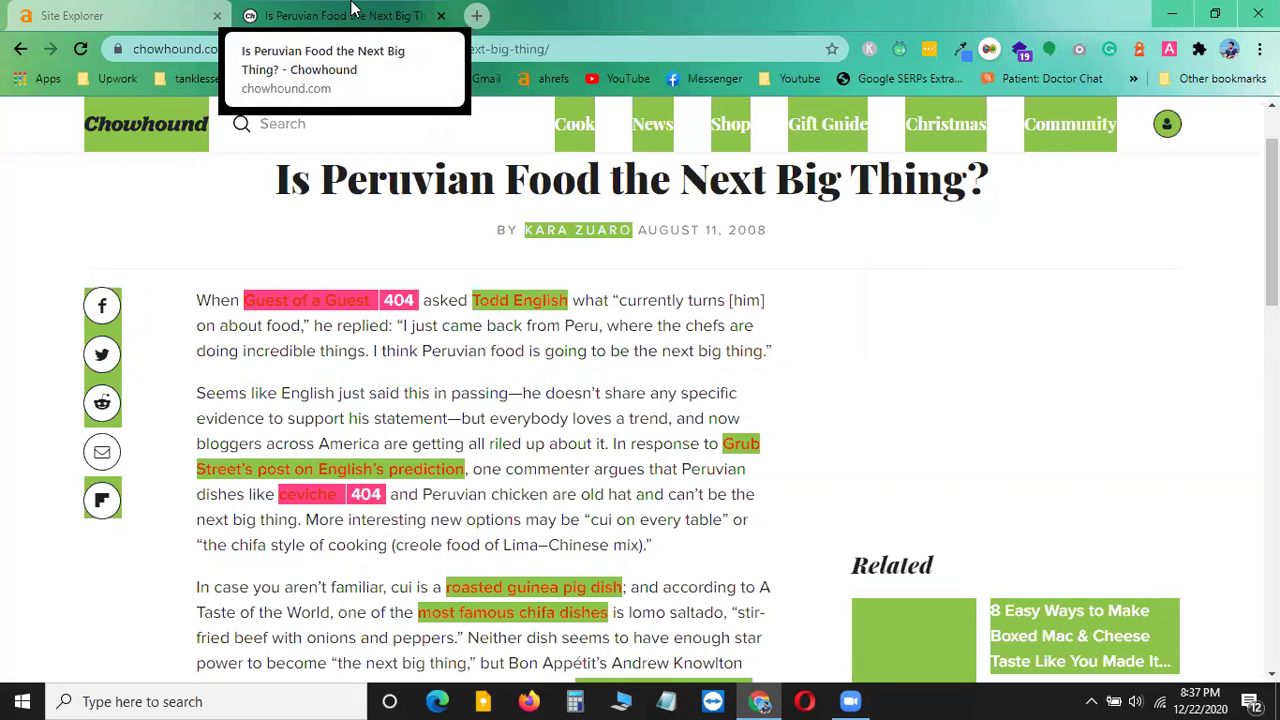
- Open a blank new tab and close the Peruvian food article
{"action": "left_click", "coordinate": [478, 16]}
{"action": "left_click", "coordinate": [455, 16]}
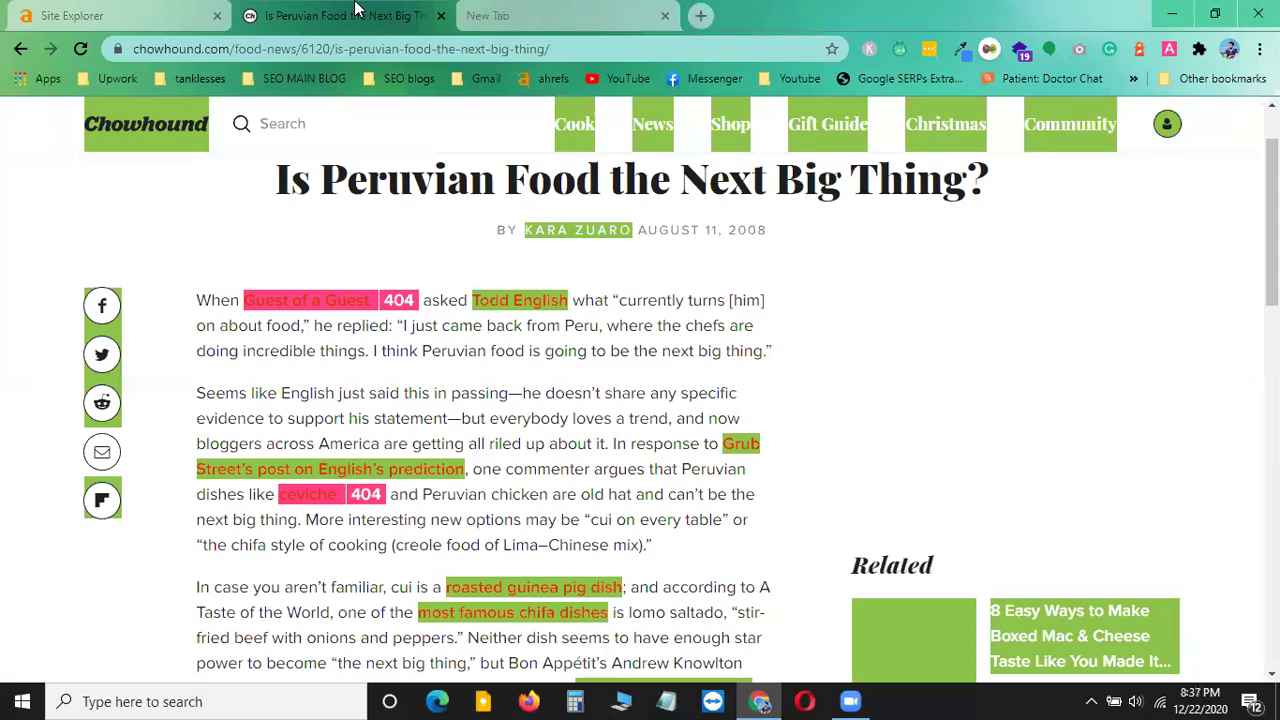
{"action": "left_click", "coordinate": [441, 16]}
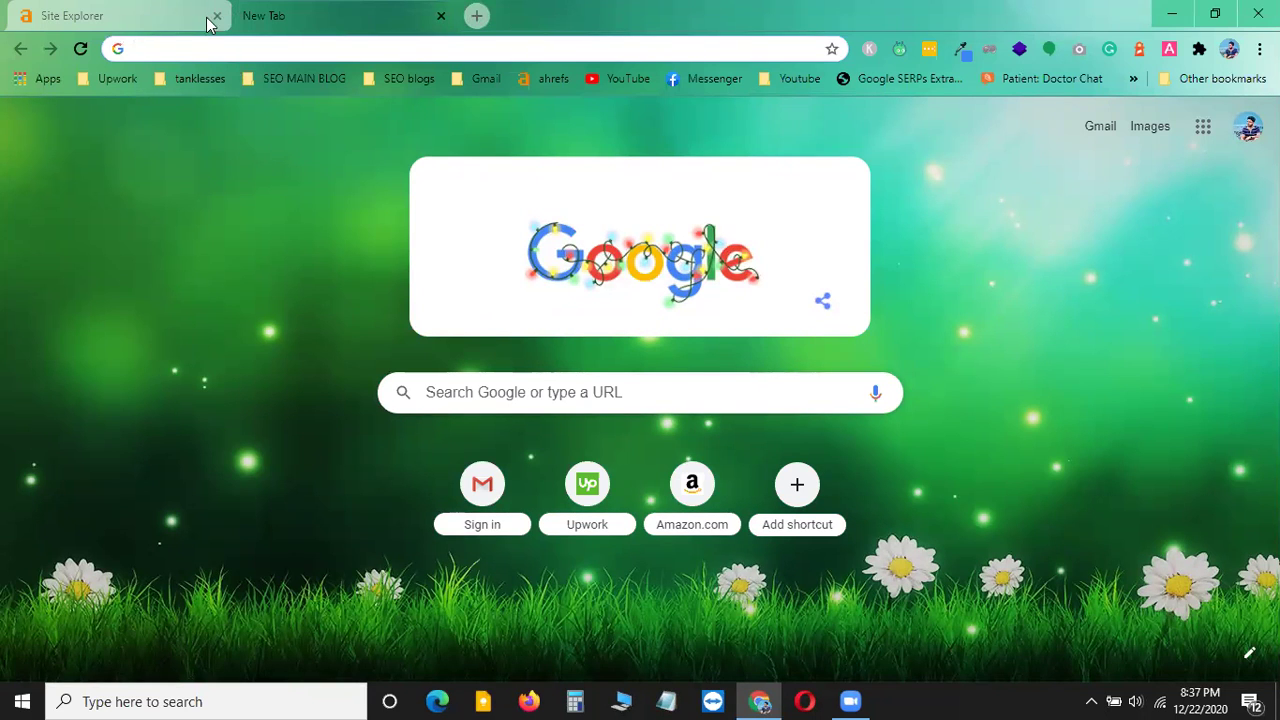
- Switch to Ahrefs and look up the keyword "best masticating juicer" in Keywords Explorer
{"action": "left_click", "coordinate": [160, 12]}
{"action": "scroll", "coordinate": [384, 300], "scroll_direction": "up", "scroll_amount": 1}
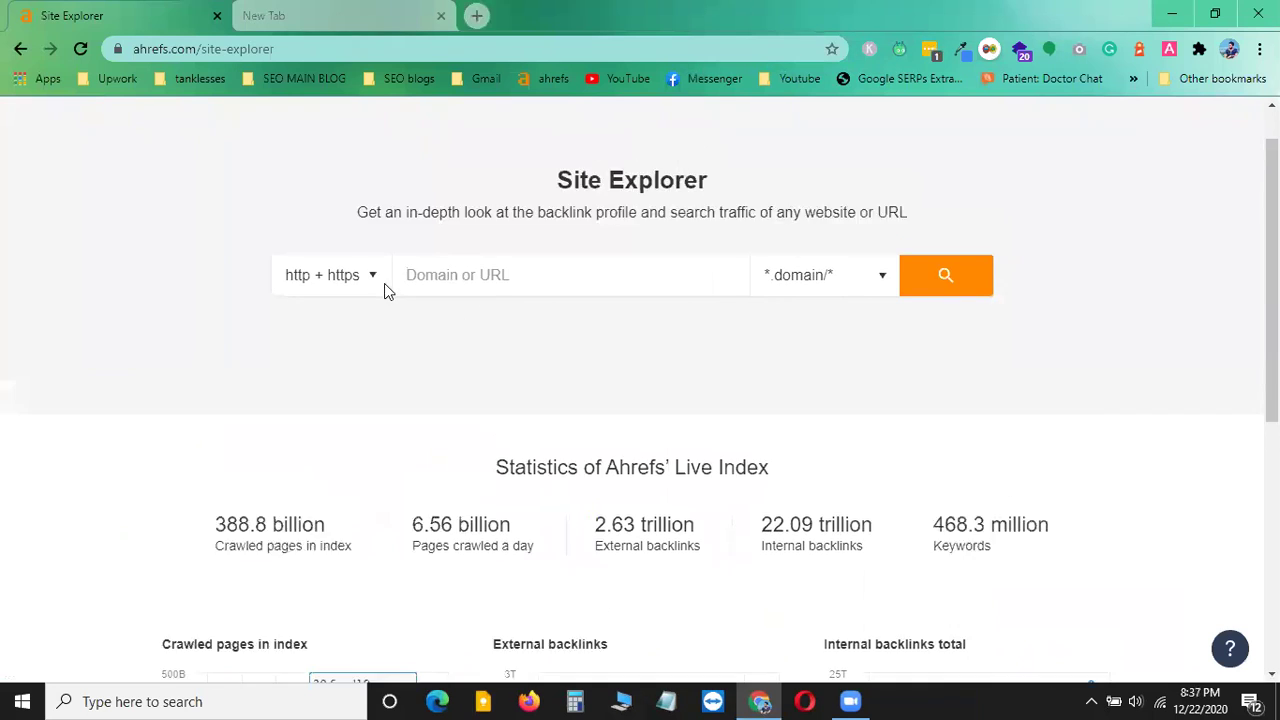
{"action": "left_click", "coordinate": [334, 121]}
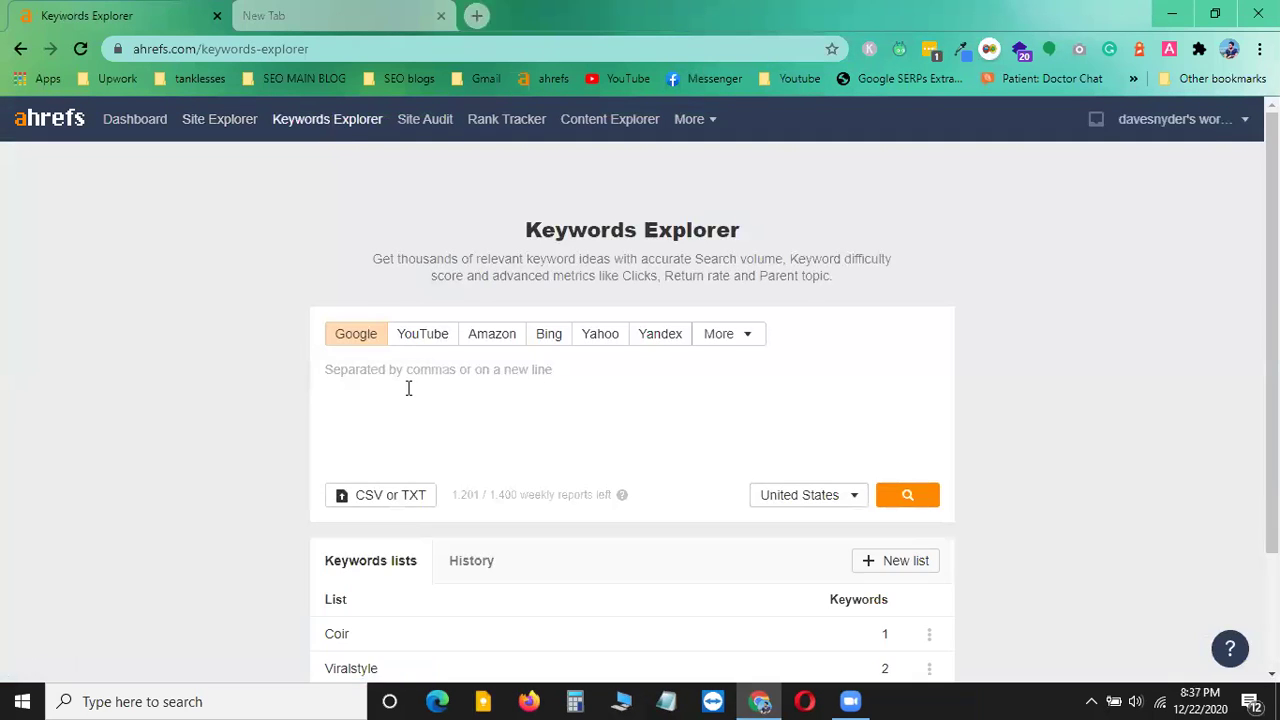
{"action": "type", "text": "best"}
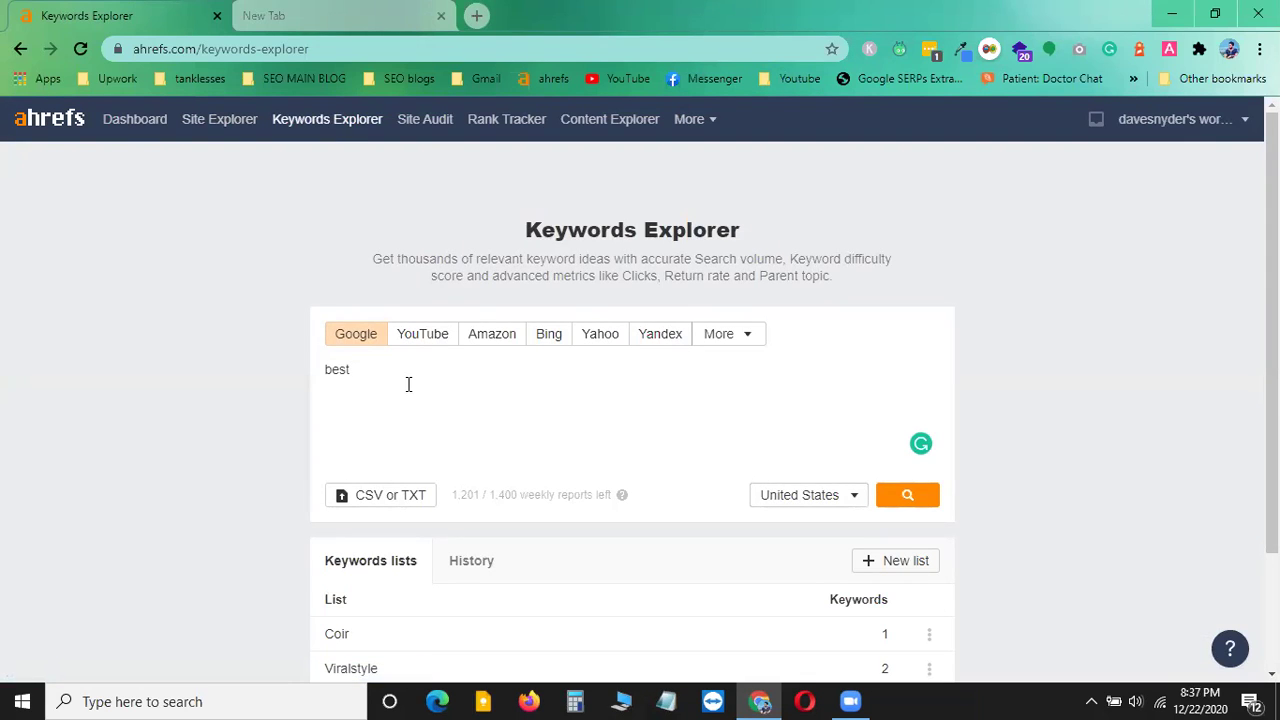
{"action": "type", "text": " masticating juicer"}
{"action": "key", "text": "Return"}
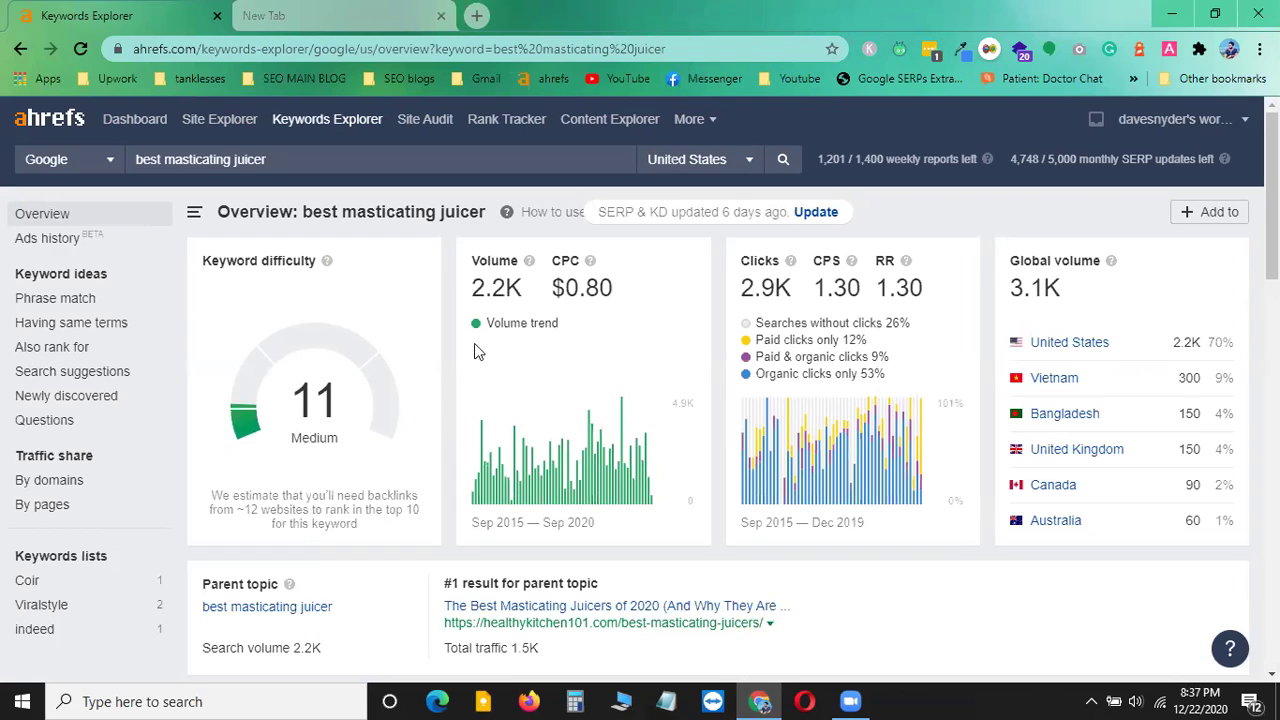
- Expand the SERP overview for "best masticating juicer" beyond the first ten results and look through the ranking pages
{"action": "scroll", "coordinate": [315, 410], "scroll_direction": "down", "scroll_amount": 15}
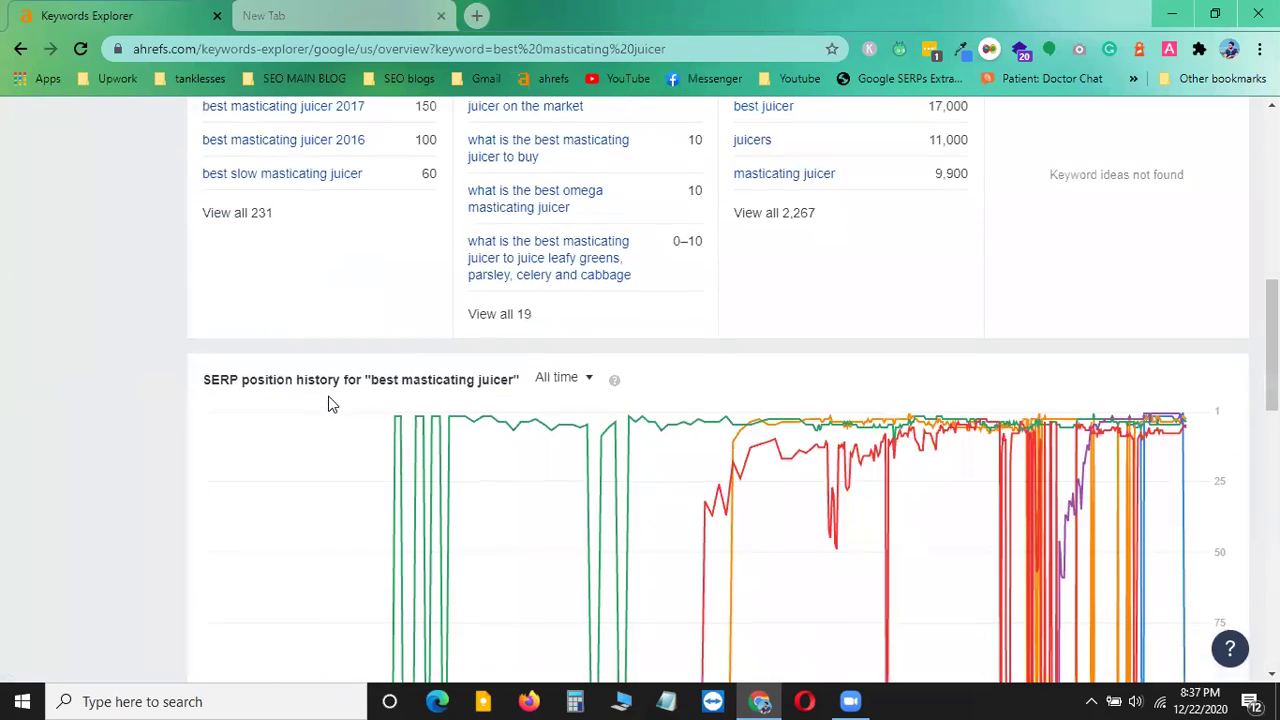
{"action": "scroll", "coordinate": [330, 403], "scroll_direction": "up", "scroll_amount": 7}
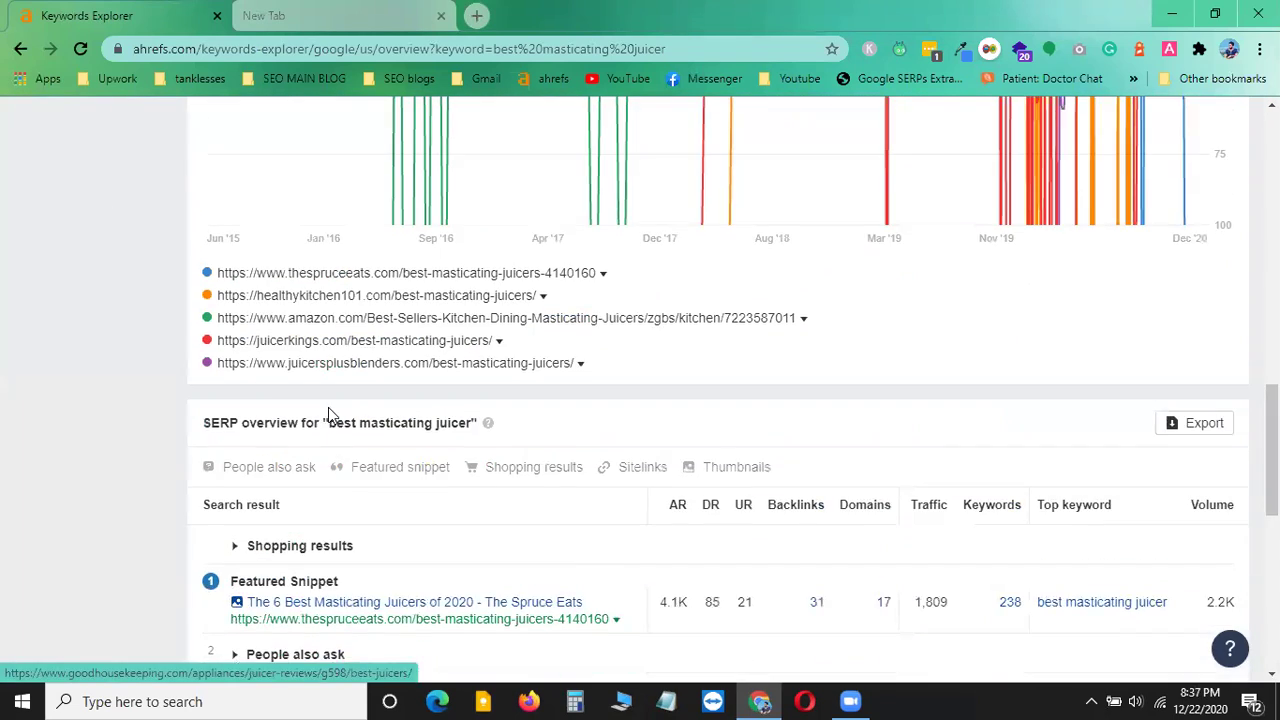
{"action": "scroll", "coordinate": [290, 490], "scroll_direction": "down", "scroll_amount": 4}
{"action": "scroll", "coordinate": [294, 486], "scroll_direction": "up", "scroll_amount": 2}
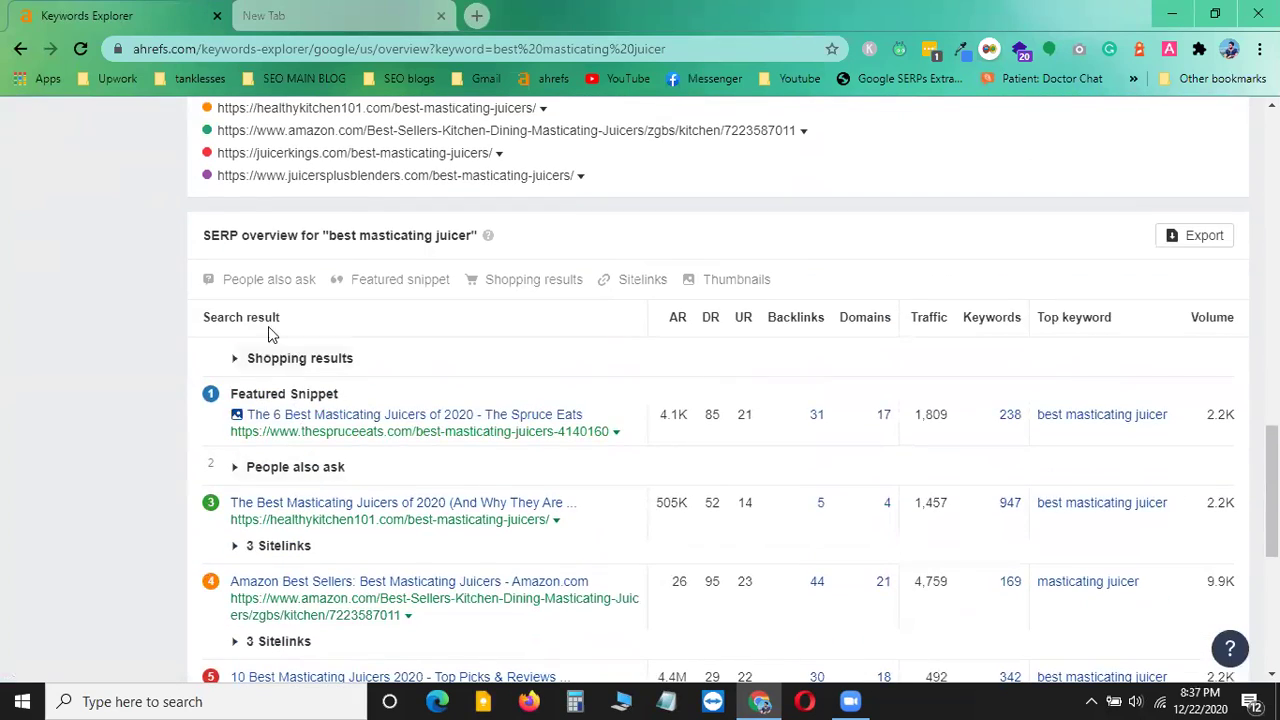
{"action": "scroll", "coordinate": [258, 336], "scroll_direction": "down", "scroll_amount": 1}
{"action": "scroll", "coordinate": [255, 338], "scroll_direction": "down", "scroll_amount": 4}
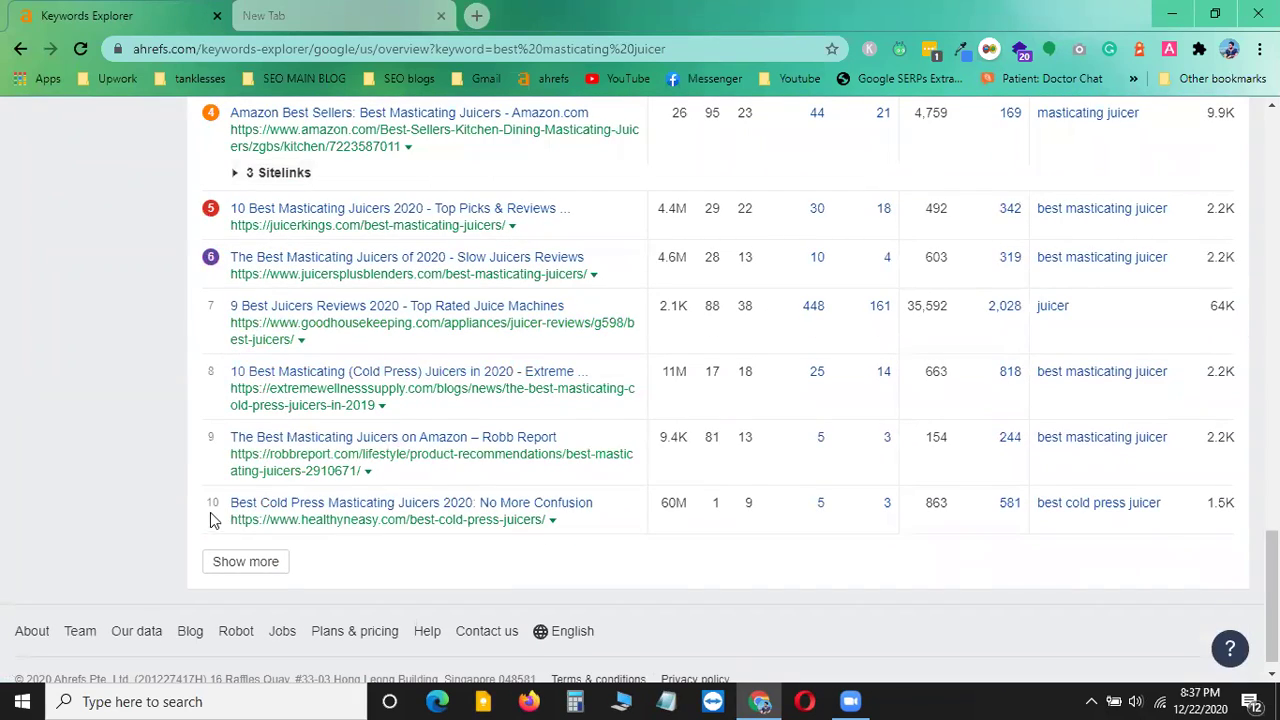
{"action": "left_click", "coordinate": [246, 562]}
{"action": "scroll", "coordinate": [246, 568], "scroll_direction": "down", "scroll_amount": 20}
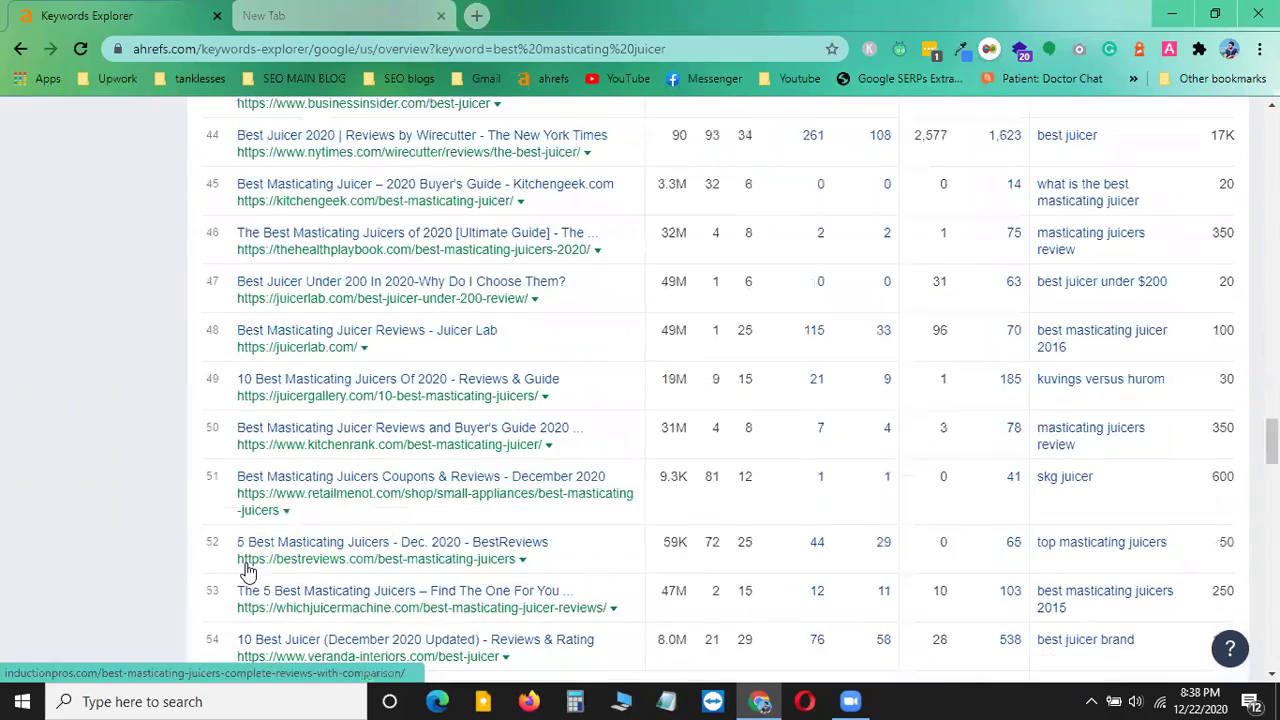
{"action": "scroll", "coordinate": [248, 570], "scroll_direction": "down", "scroll_amount": 12}
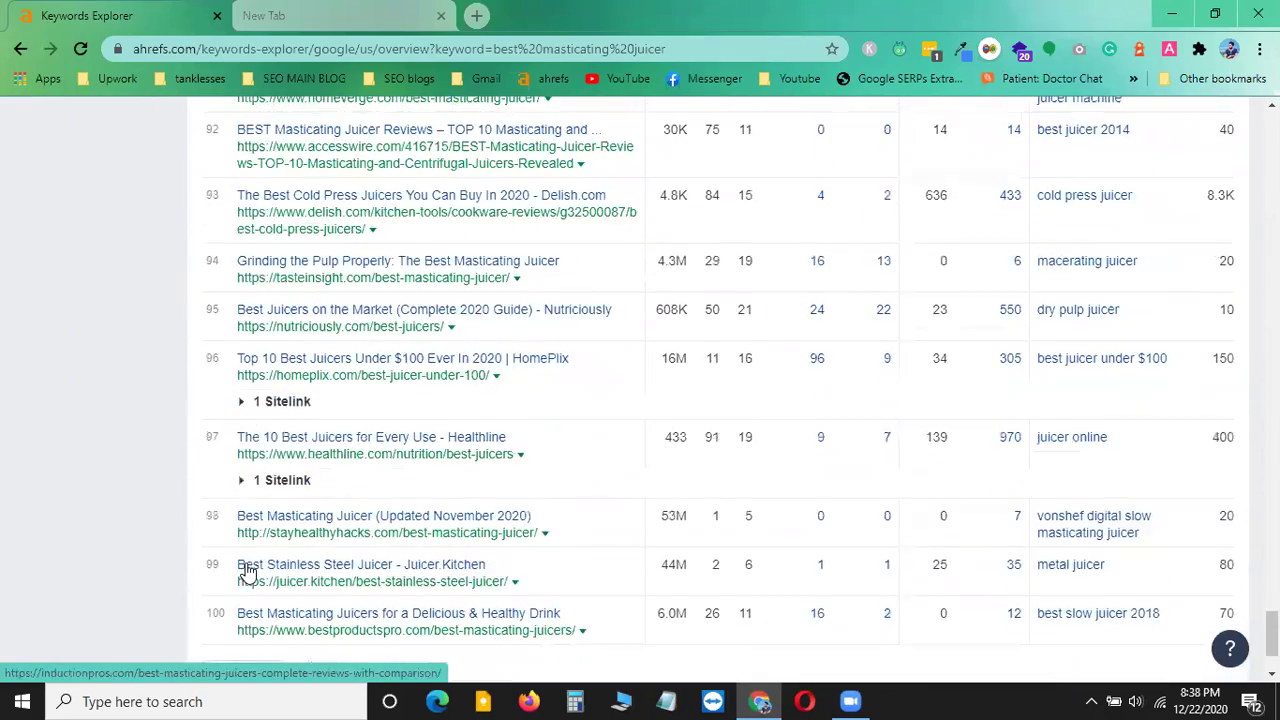
- Look through the full SERP overview for "best masticating juicer", from the 100th result back to the top-ranking pages
{"action": "scroll", "coordinate": [248, 570], "scroll_direction": "down", "scroll_amount": 5}
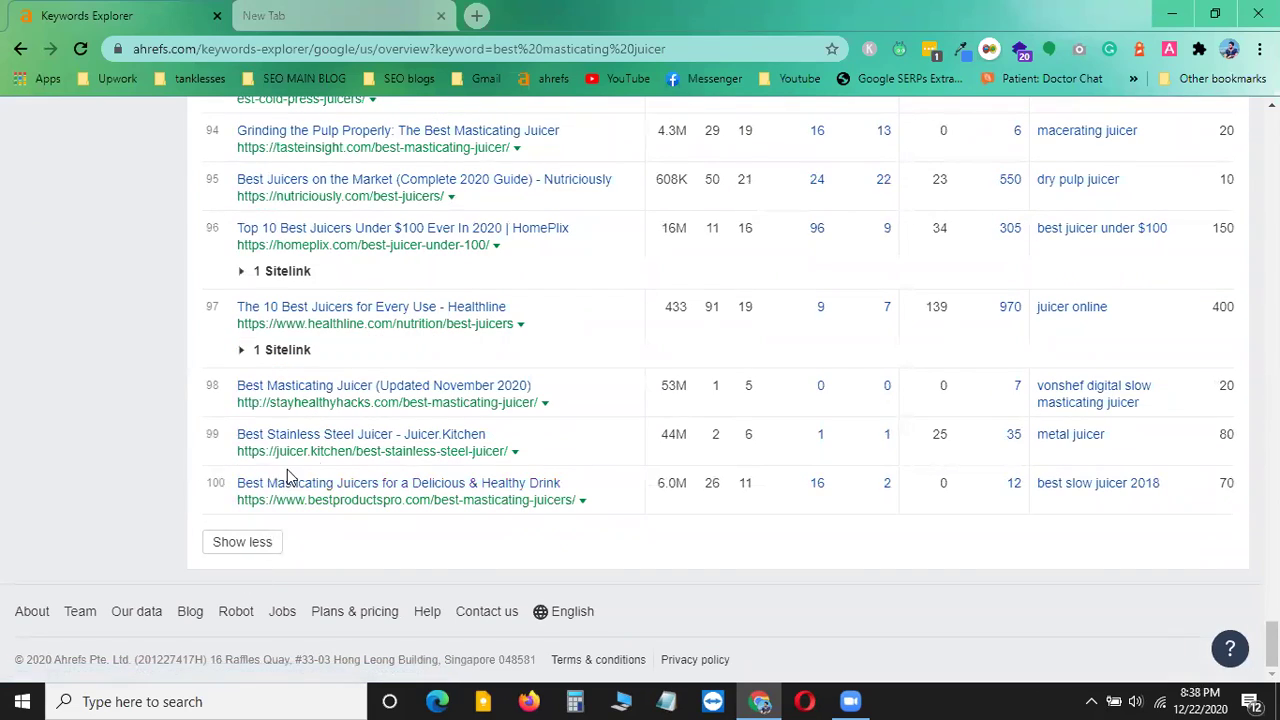
{"action": "scroll", "coordinate": [287, 470], "scroll_direction": "up", "scroll_amount": 20}
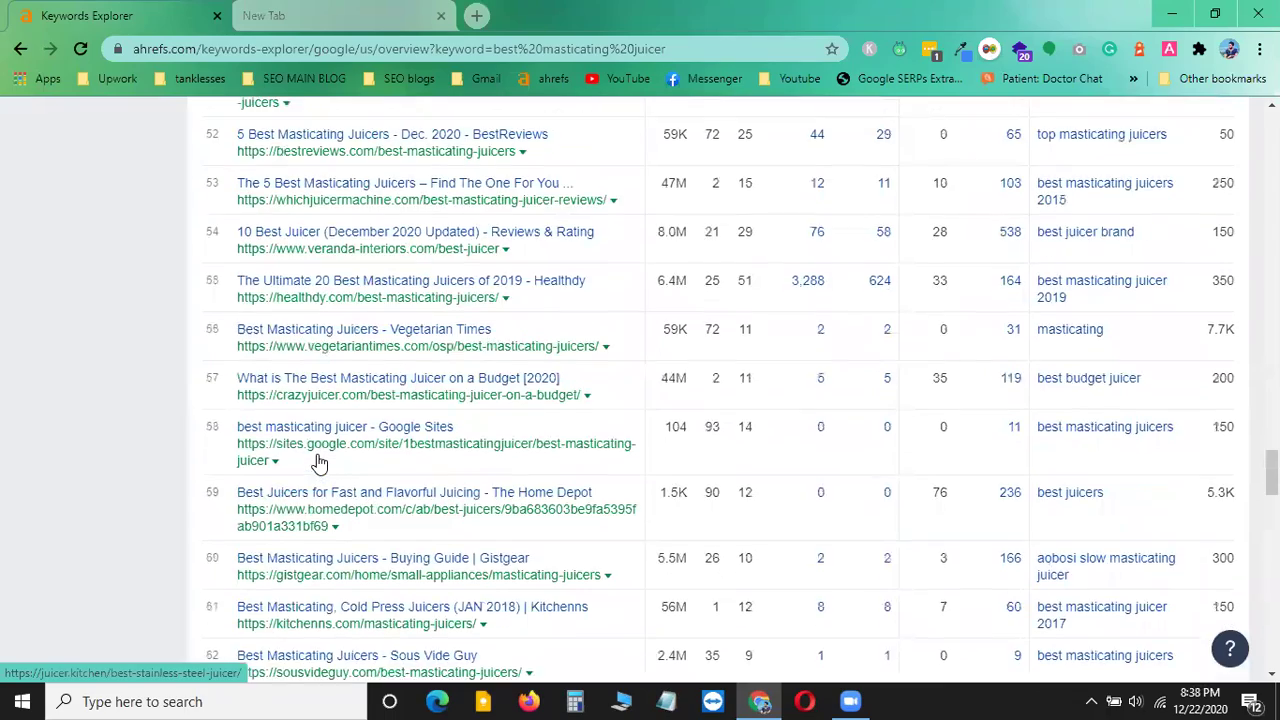
{"action": "scroll", "coordinate": [318, 462], "scroll_direction": "up", "scroll_amount": 9}
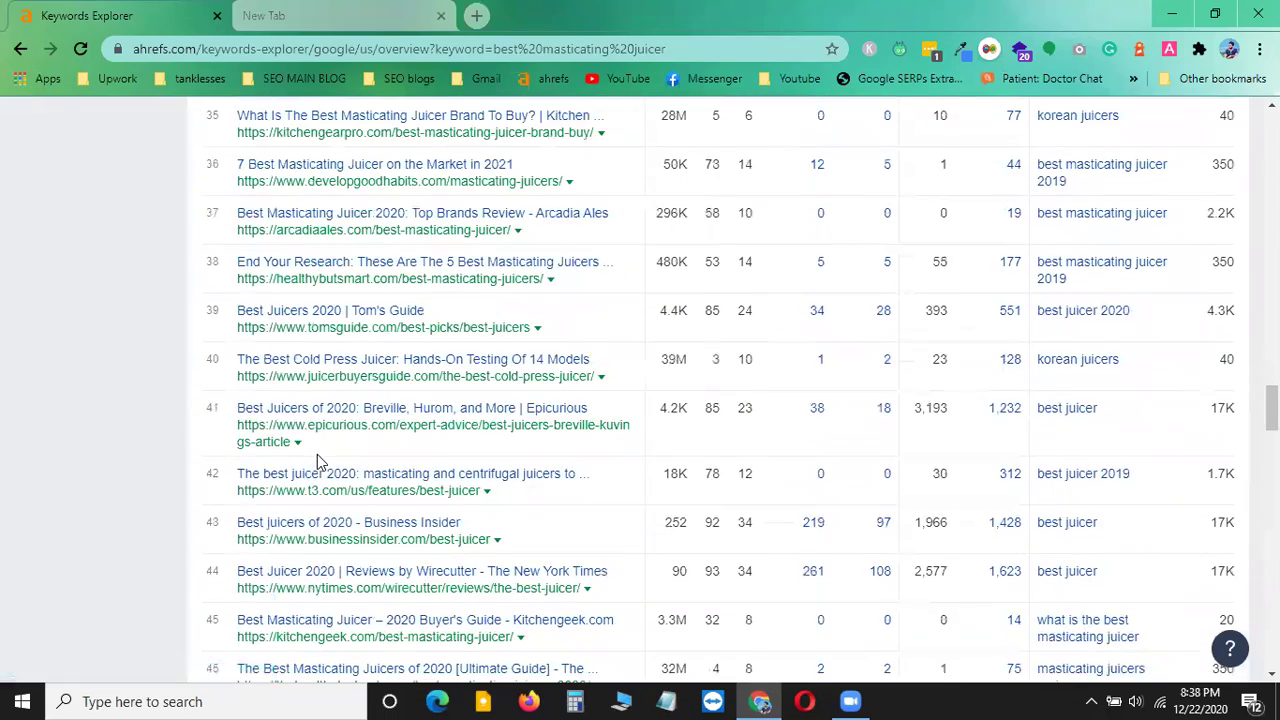
{"action": "scroll", "coordinate": [317, 454], "scroll_direction": "up", "scroll_amount": 18}
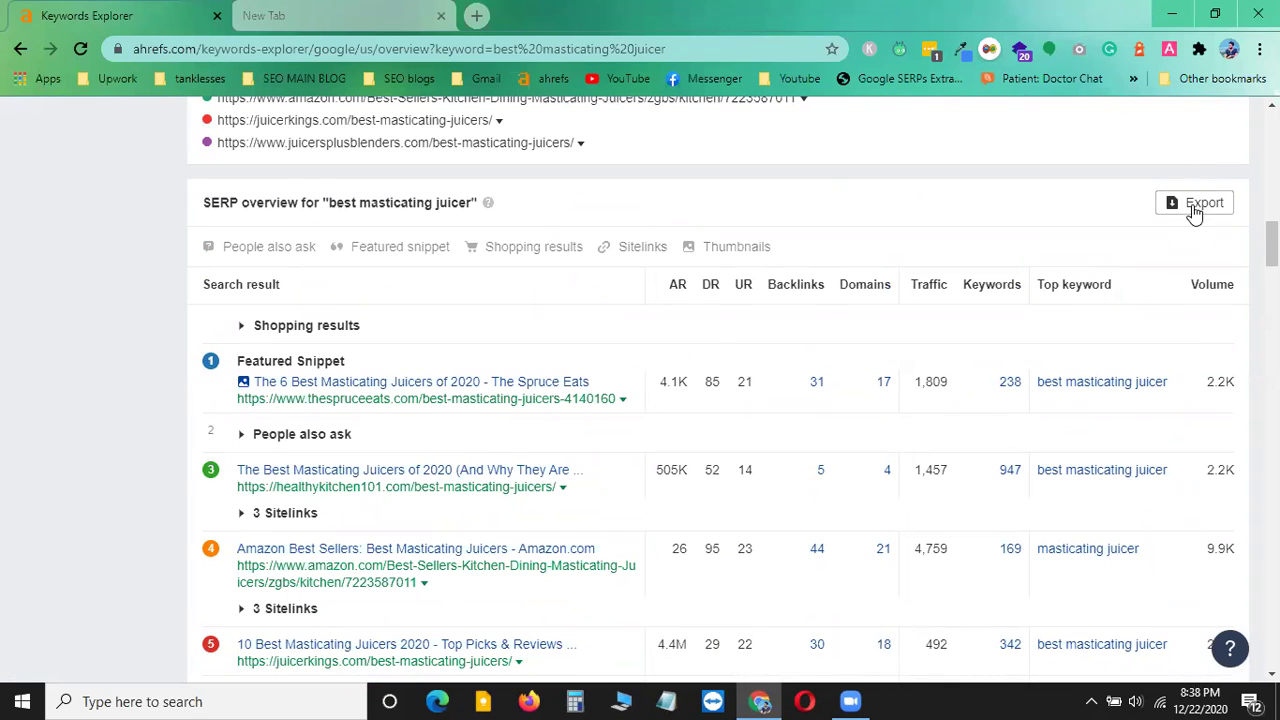
{"action": "left_click_drag", "start_coordinate": [251, 380], "coordinate": [697, 600]}
{"action": "left_click", "coordinate": [62, 329]}
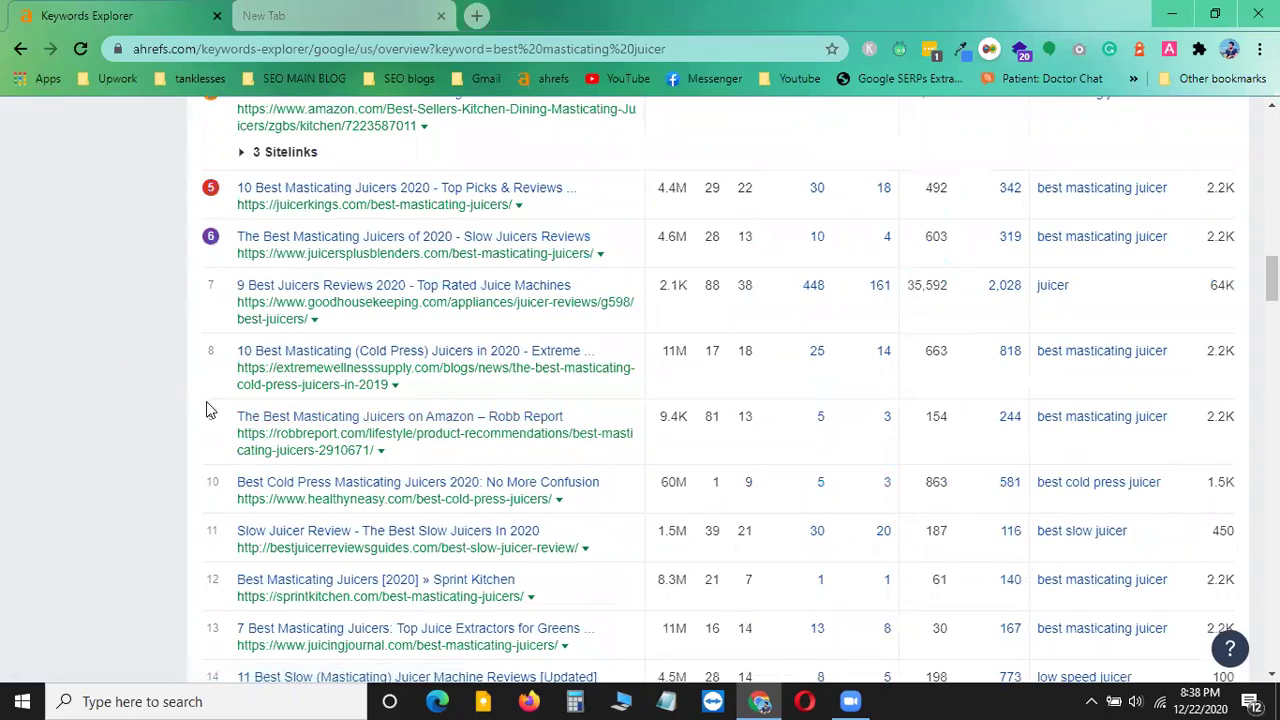
{"action": "scroll", "coordinate": [408, 375], "scroll_direction": "down", "scroll_amount": 16}
{"action": "scroll", "coordinate": [408, 375], "scroll_direction": "down", "scroll_amount": 20}
{"action": "scroll", "coordinate": [387, 543], "scroll_direction": "up", "scroll_amount": 12}
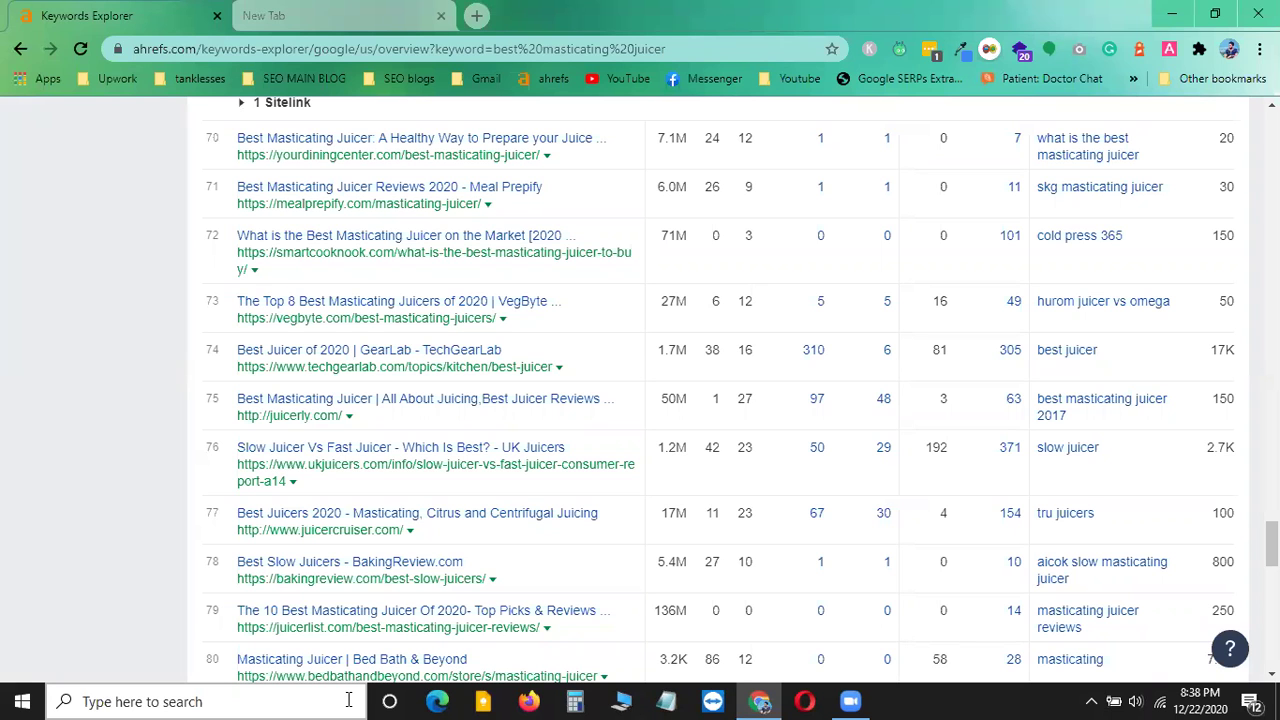
- Compare the top-ranking pages in the SERP overview with the pages ranking around positions 20 to 40
{"action": "left_click_drag", "start_coordinate": [1271, 543], "coordinate": [1271, 110]}
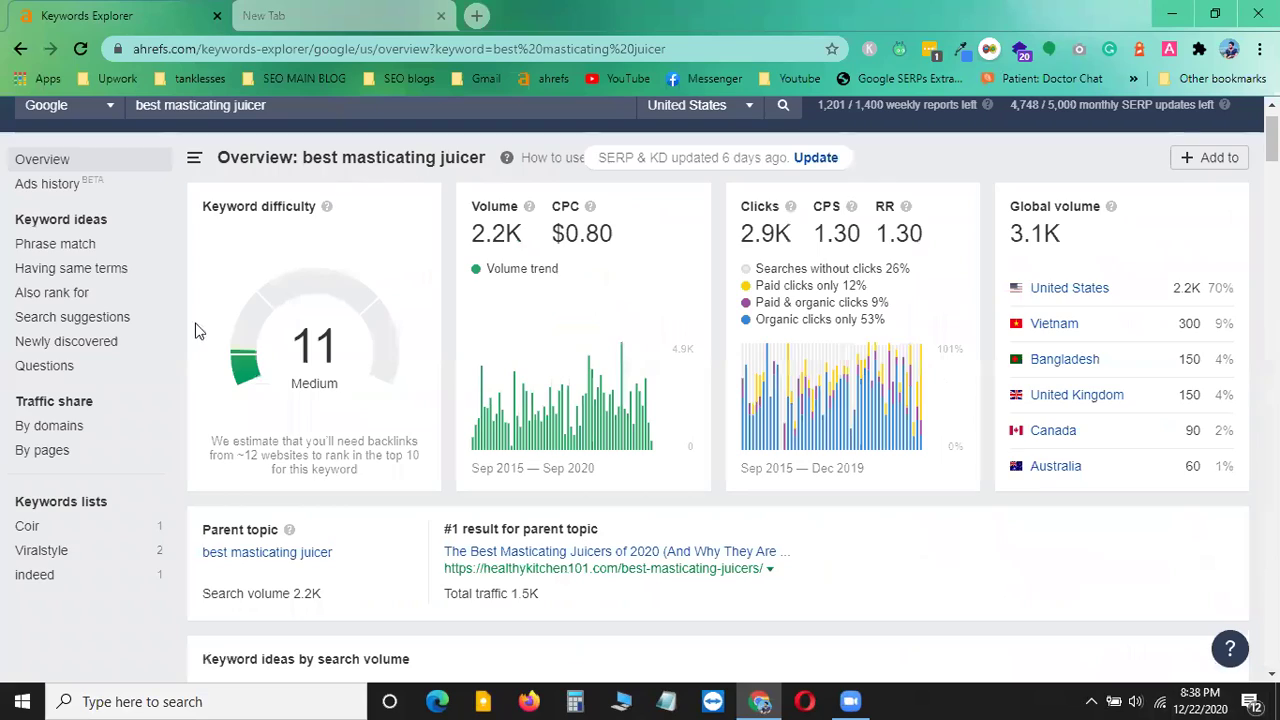
{"action": "scroll", "coordinate": [370, 440], "scroll_direction": "down", "scroll_amount": 6}
{"action": "scroll", "coordinate": [408, 510], "scroll_direction": "down", "scroll_amount": 8}
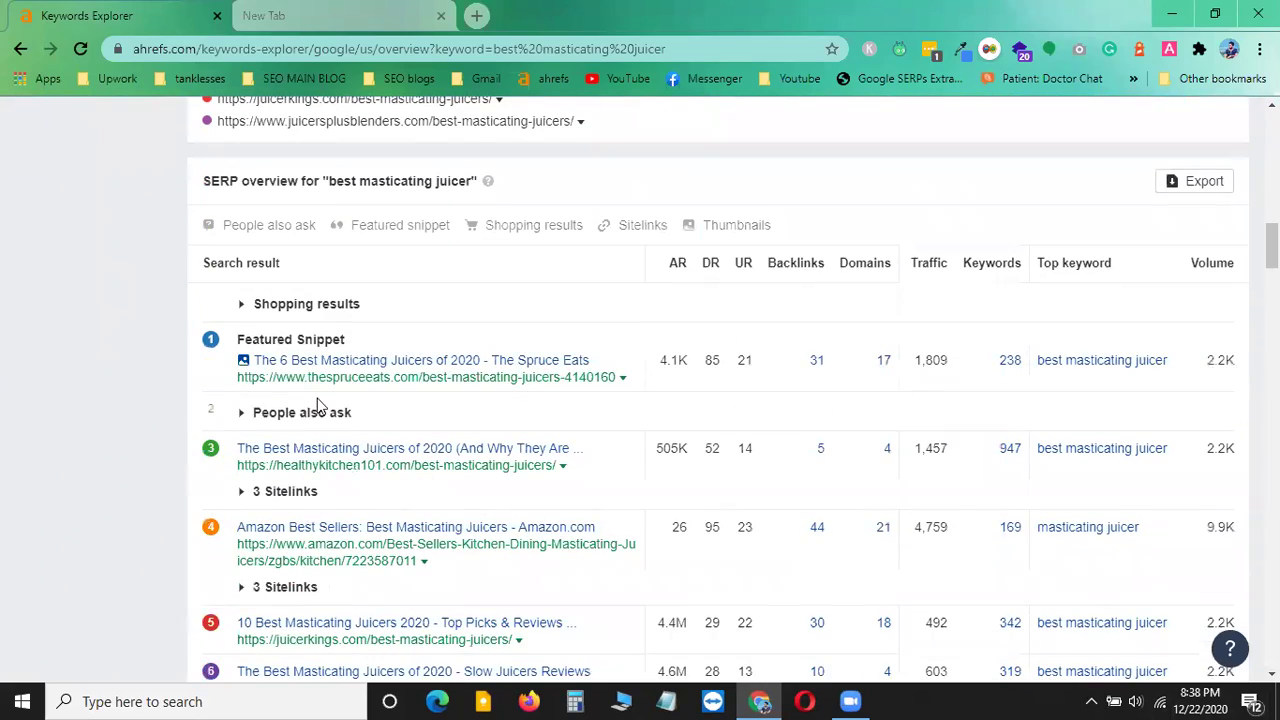
{"action": "scroll", "coordinate": [351, 532], "scroll_direction": "down", "scroll_amount": 5}
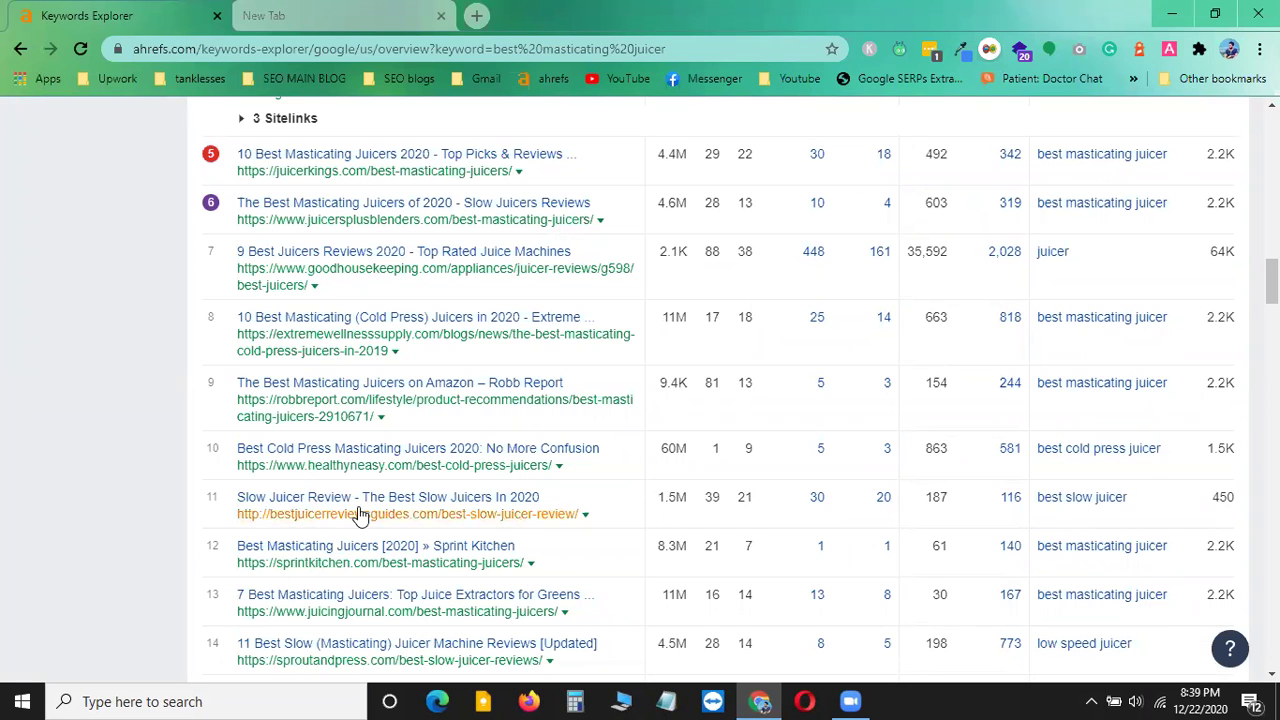
{"action": "scroll", "coordinate": [451, 463], "scroll_direction": "up", "scroll_amount": 2}
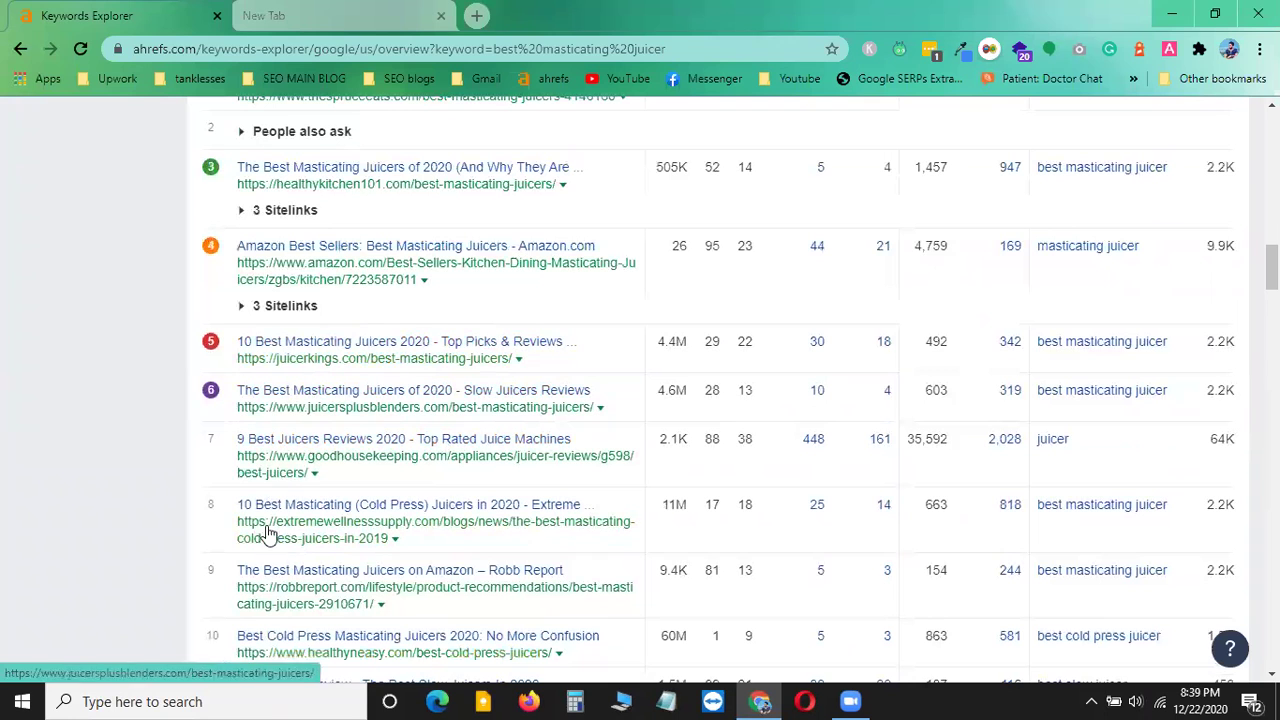
{"action": "scroll", "coordinate": [320, 480], "scroll_direction": "down", "scroll_amount": 2}
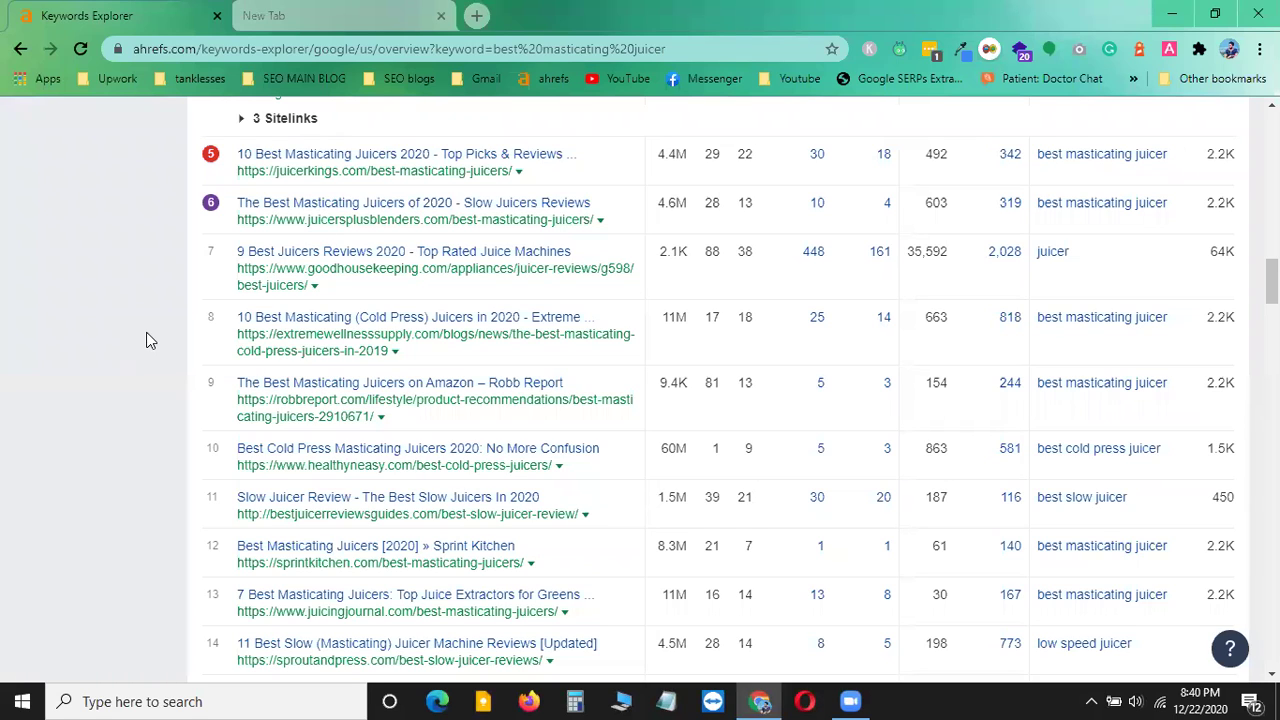
{"action": "scroll", "coordinate": [358, 427], "scroll_direction": "down", "scroll_amount": 9}
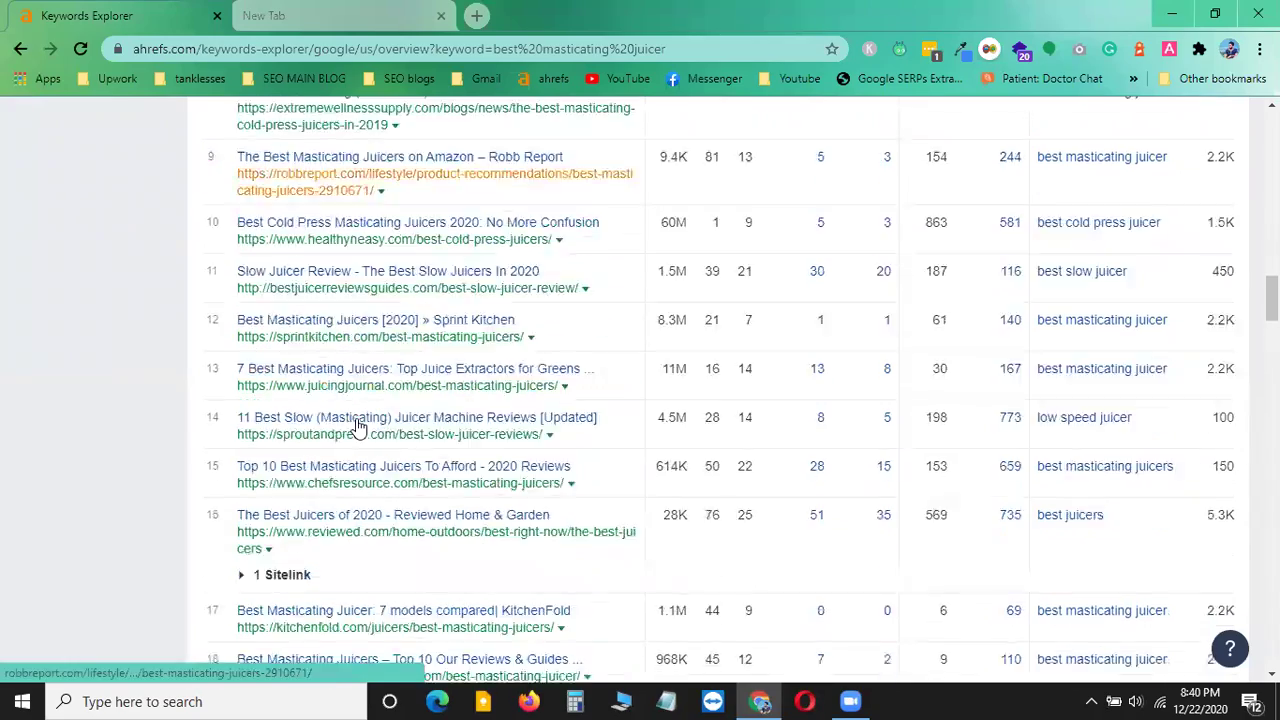
{"action": "scroll", "coordinate": [358, 427], "scroll_direction": "down", "scroll_amount": 6}
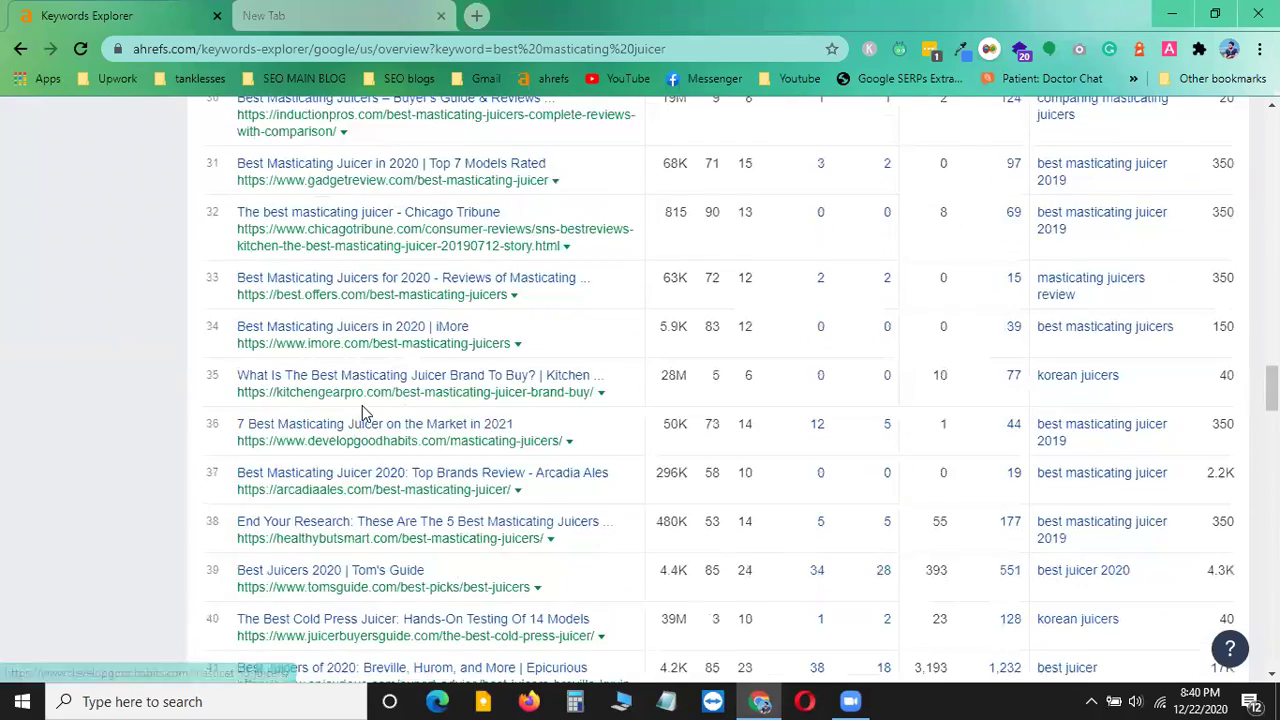
{"action": "scroll", "coordinate": [360, 418], "scroll_direction": "up", "scroll_amount": 5}
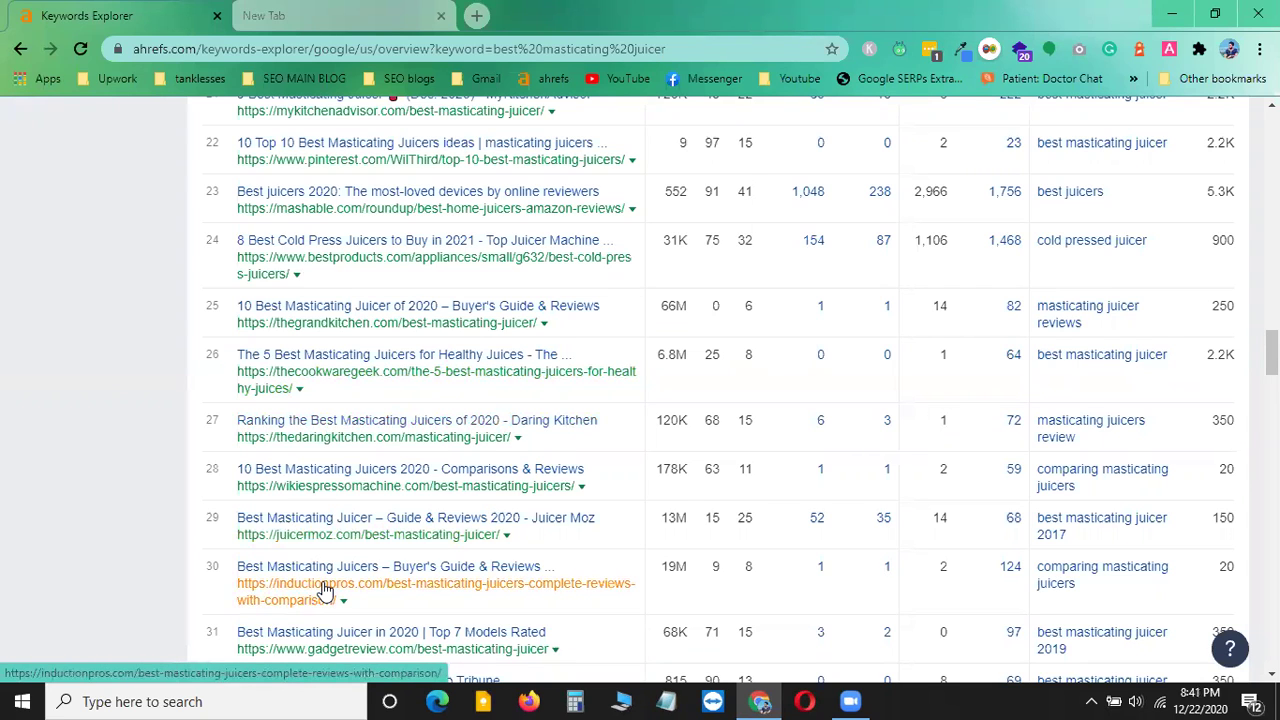
{"action": "scroll", "coordinate": [409, 420], "scroll_direction": "down", "scroll_amount": 4}
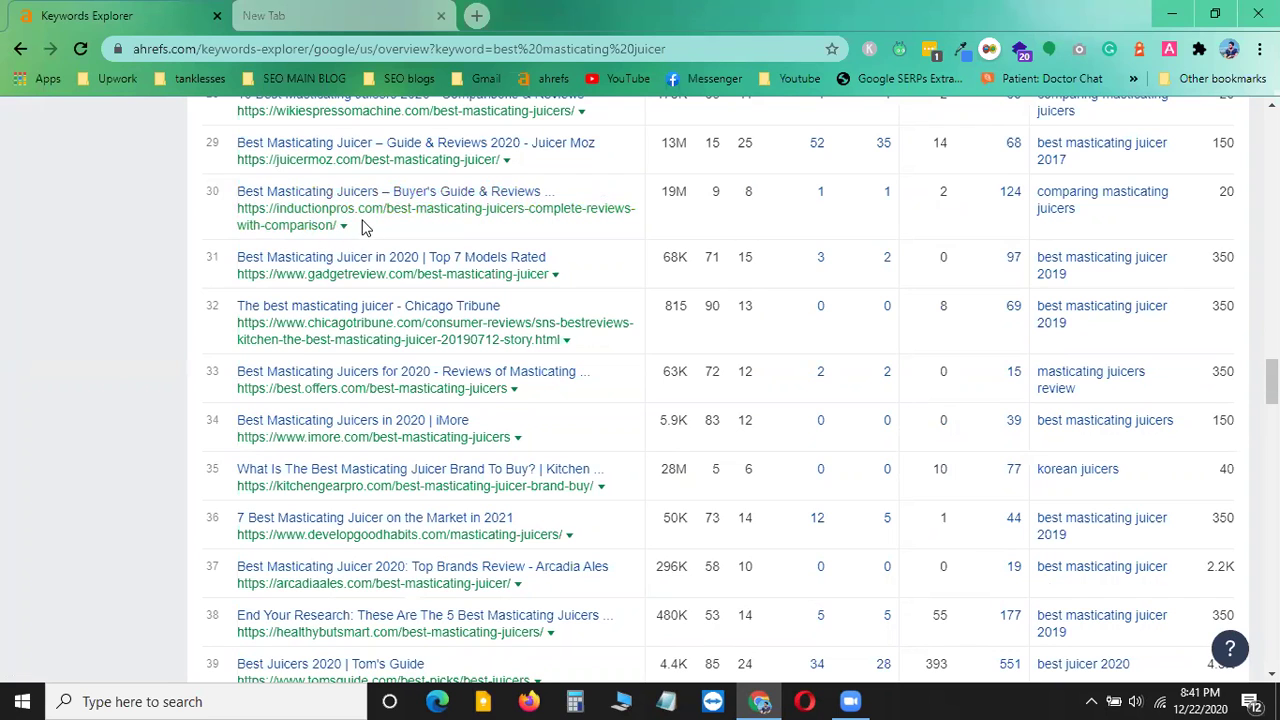
- Highlight the SERP results up to position 30 and those from 31 to 43, and clear the selection
{"action": "left_click_drag", "start_coordinate": [350, 228], "coordinate": [190, 172]}
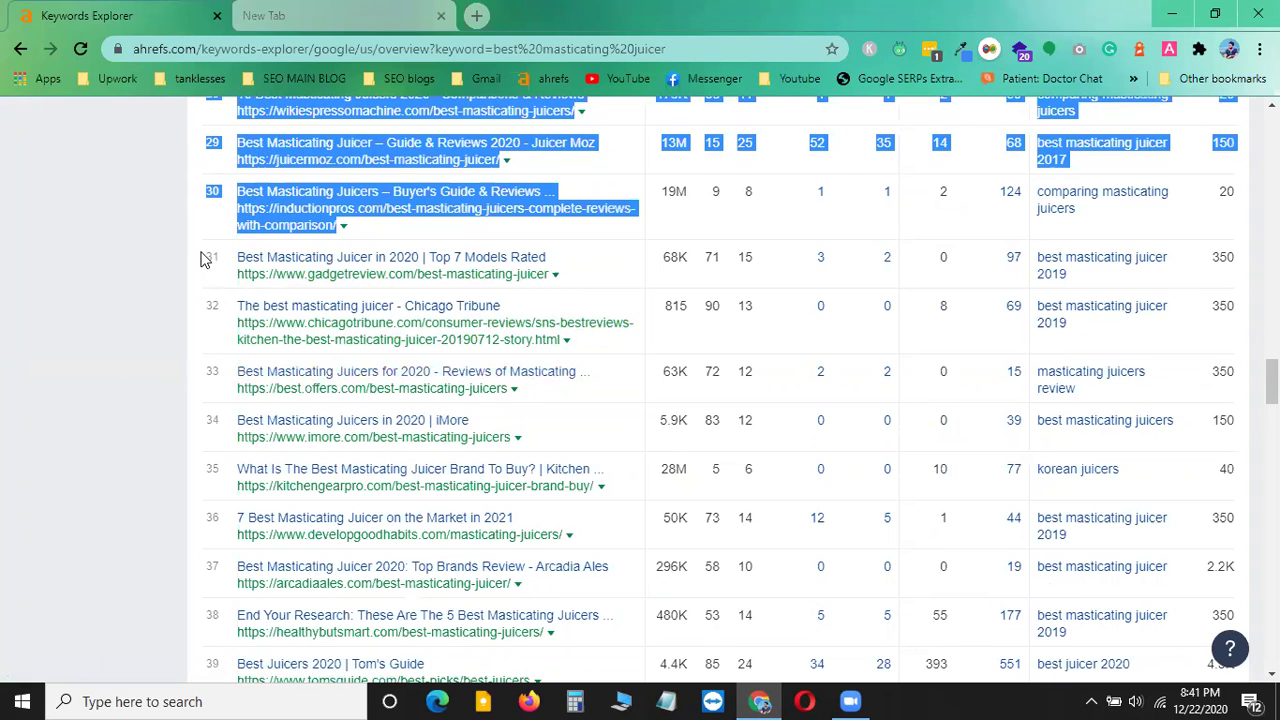
{"action": "left_click_drag", "start_coordinate": [208, 257], "coordinate": [245, 660]}
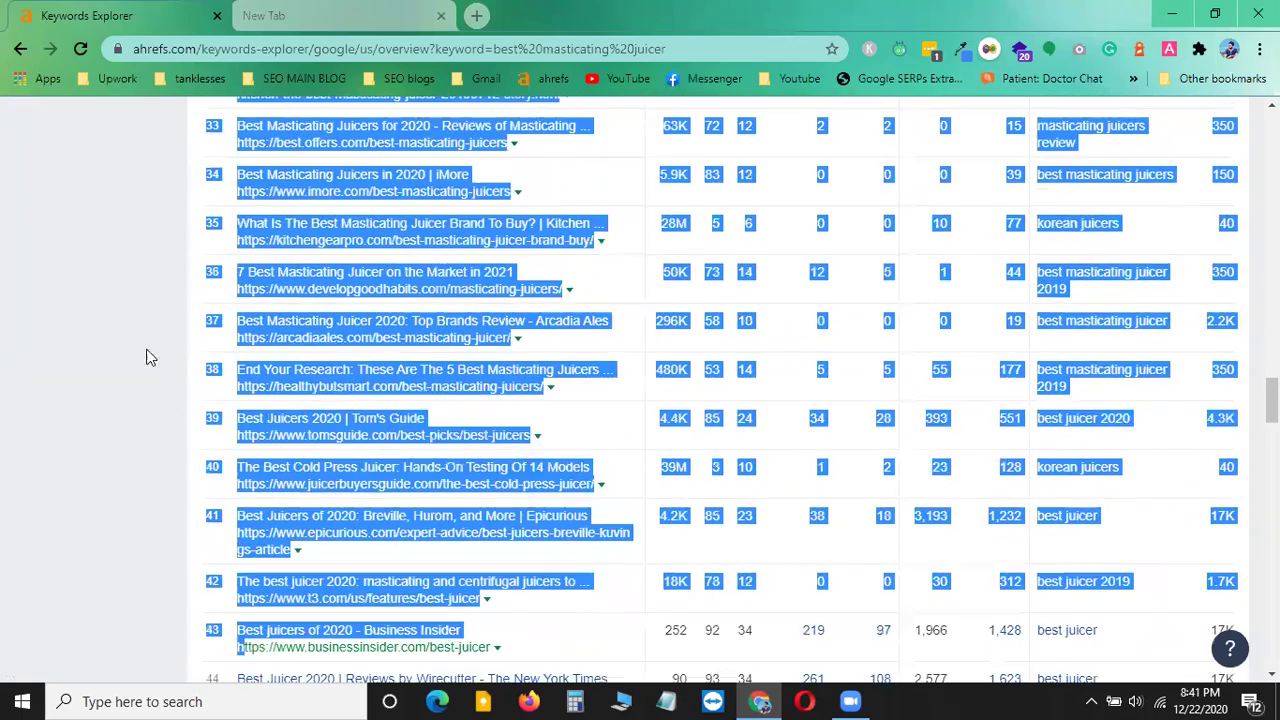
{"action": "scroll", "coordinate": [130, 335], "scroll_direction": "down", "scroll_amount": 2}
{"action": "left_click", "coordinate": [116, 315]}
{"action": "scroll", "coordinate": [507, 480], "scroll_direction": "up", "scroll_amount": 3}
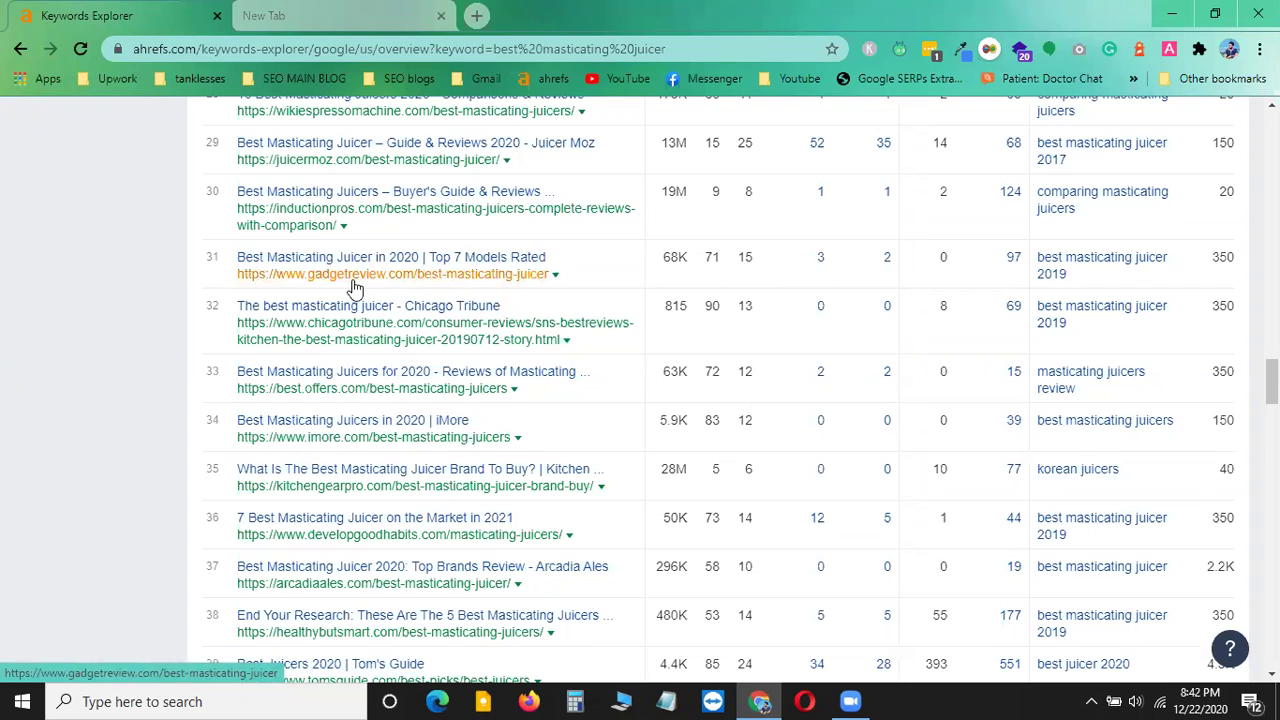
- Copy the link address of the gadgetreview.com result at position 31 and open Site Explorer in a new tab
{"action": "right_click", "coordinate": [395, 282]}
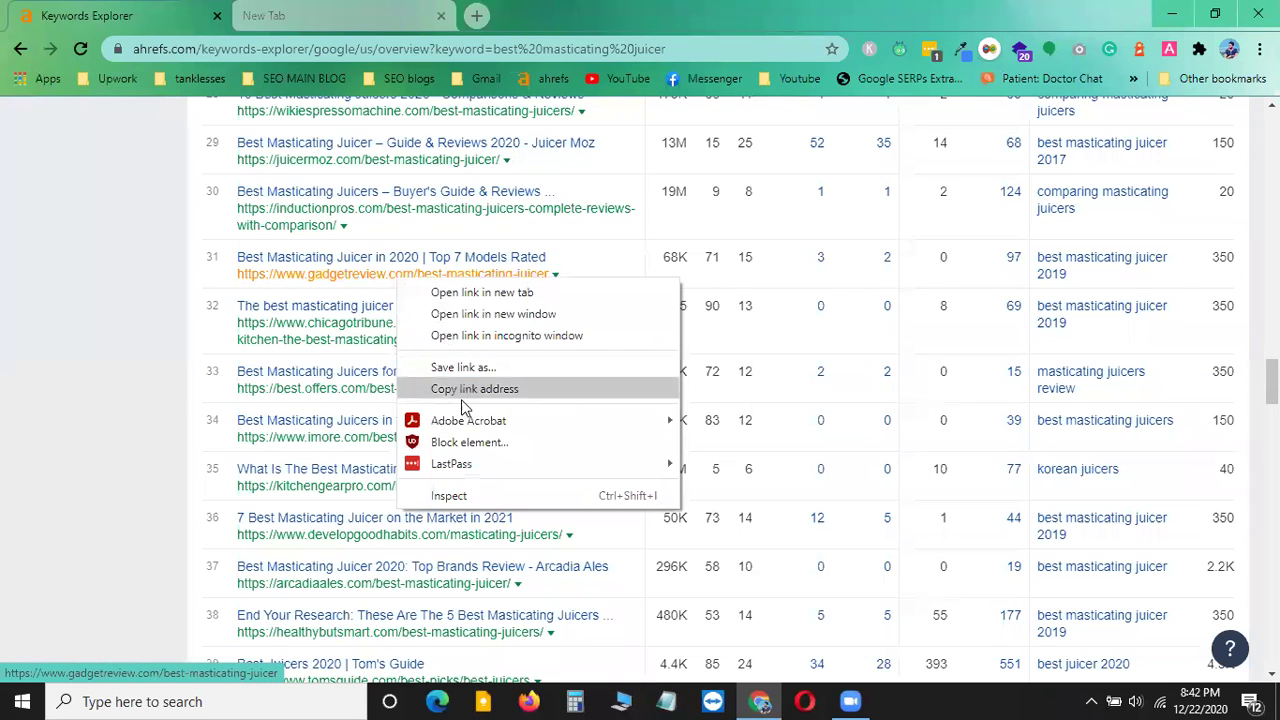
{"action": "left_click", "coordinate": [494, 389]}
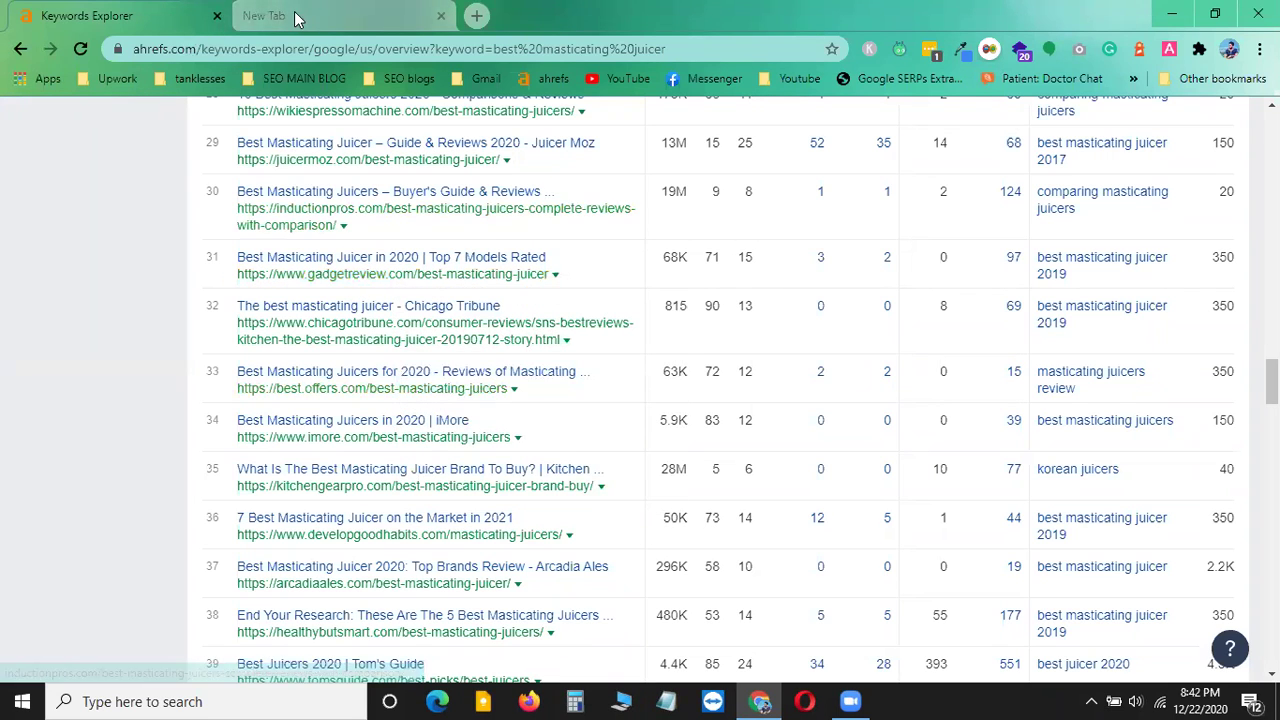
{"action": "scroll", "coordinate": [381, 230], "scroll_direction": "up", "scroll_amount": 7}
{"action": "scroll", "coordinate": [381, 230], "scroll_direction": "up", "scroll_amount": 15}
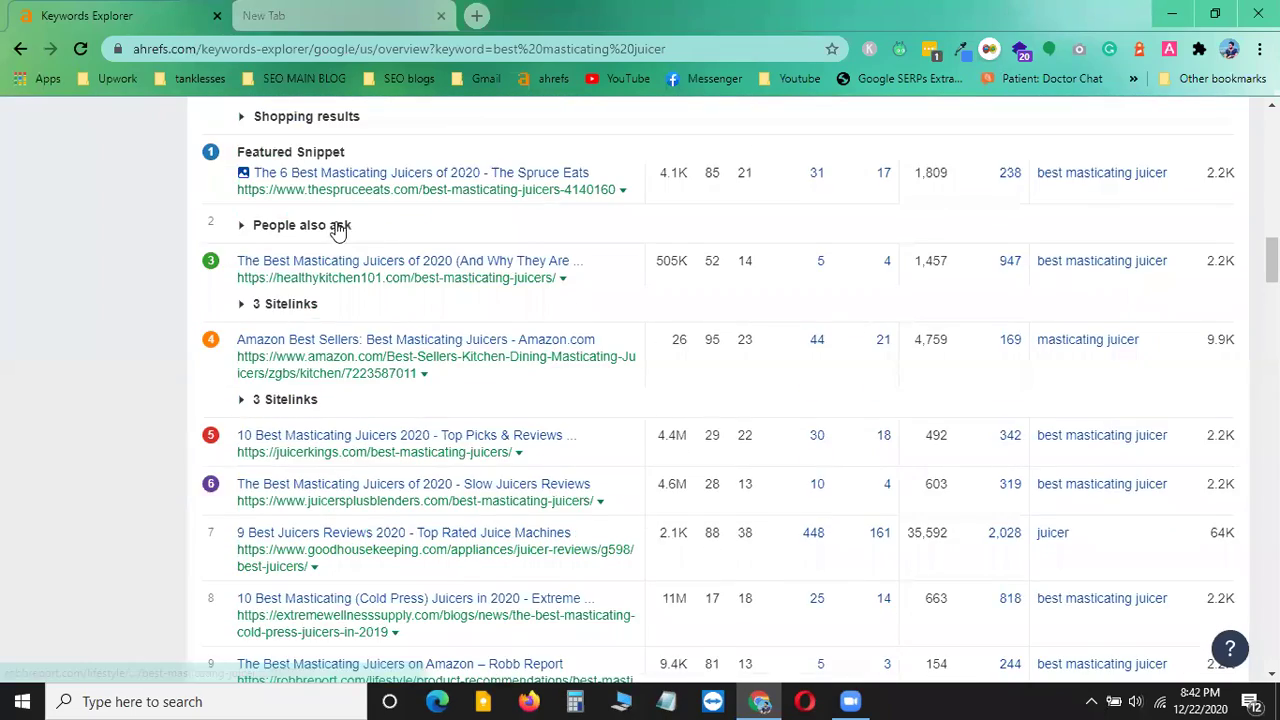
{"action": "scroll", "coordinate": [328, 242], "scroll_direction": "down", "scroll_amount": 1}
{"action": "scroll", "coordinate": [330, 246], "scroll_direction": "up", "scroll_amount": 8}
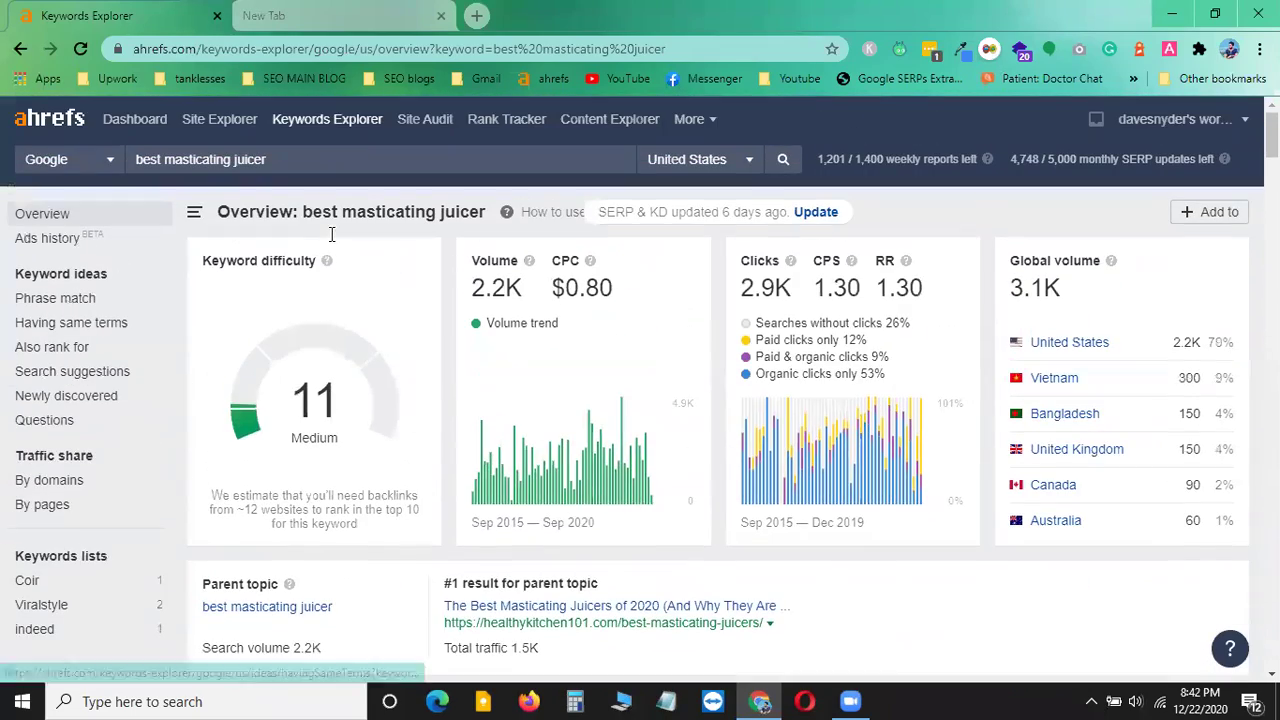
{"action": "left_click", "coordinate": [224, 120], "text": "ctrl"}
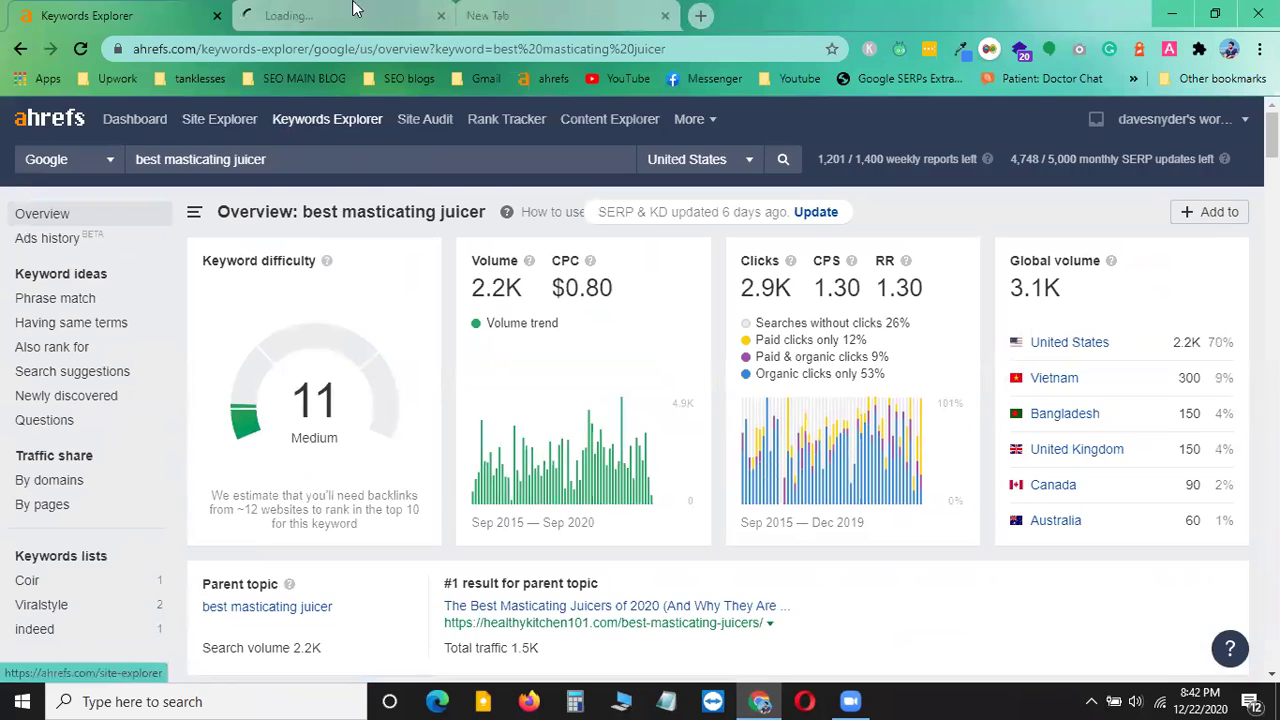
{"action": "left_click", "coordinate": [357, 10]}
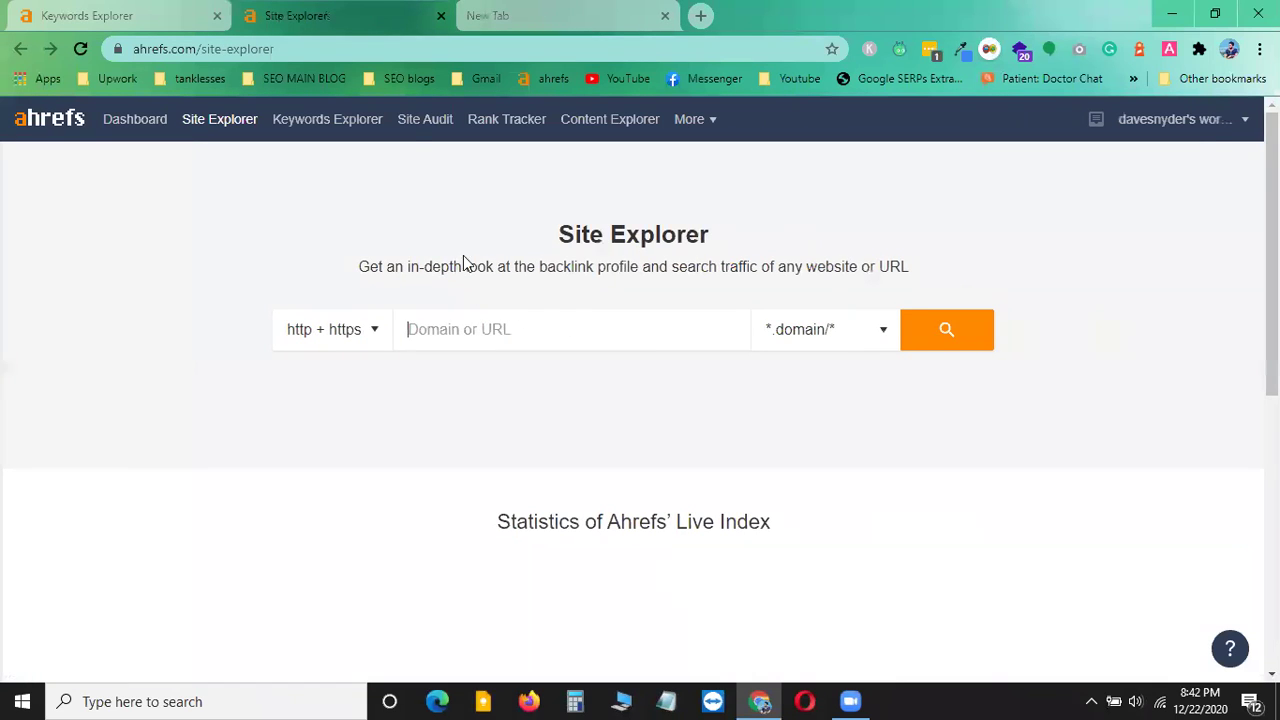
{"action": "key", "text": "ctrl+v"}
{"action": "left_click", "coordinate": [935, 330]}
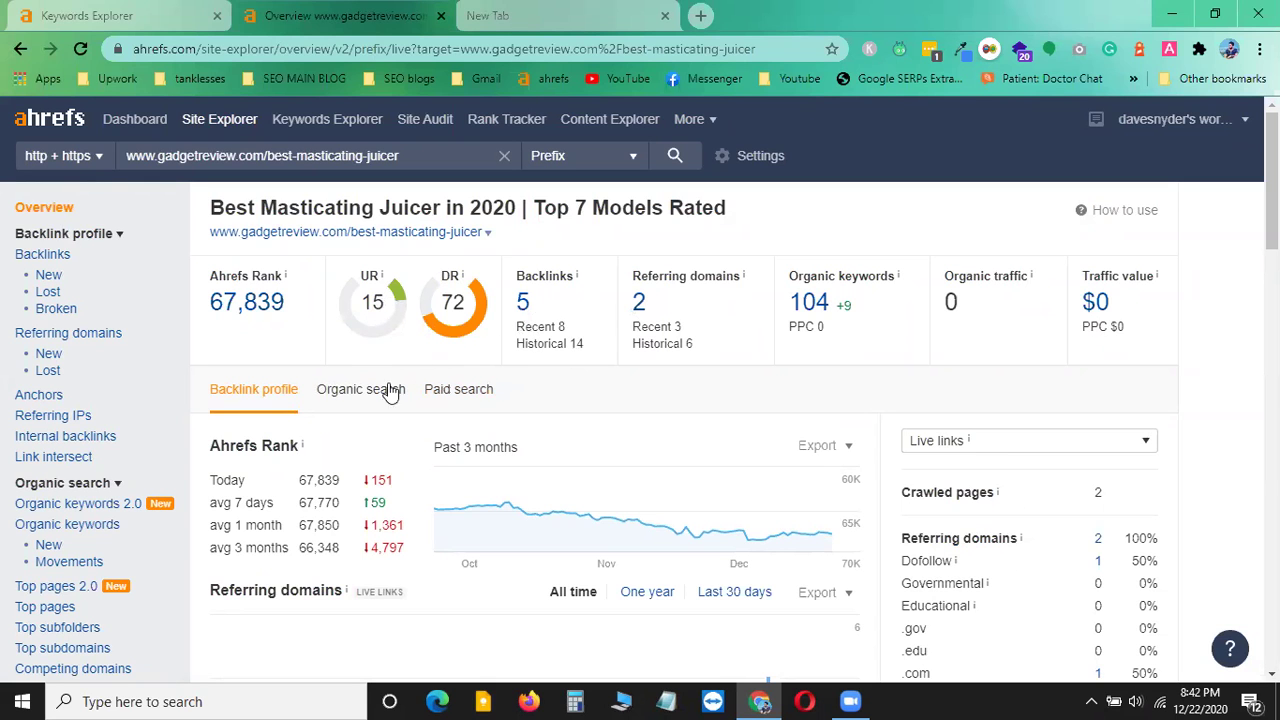
{"action": "scroll", "coordinate": [400, 390], "scroll_direction": "down", "scroll_amount": 2}
{"action": "scroll", "coordinate": [460, 340], "scroll_direction": "up", "scroll_amount": 2}
{"action": "left_click_drag", "start_coordinate": [265, 155], "coordinate": [414, 155]}
{"action": "key", "text": "BackSpace"}
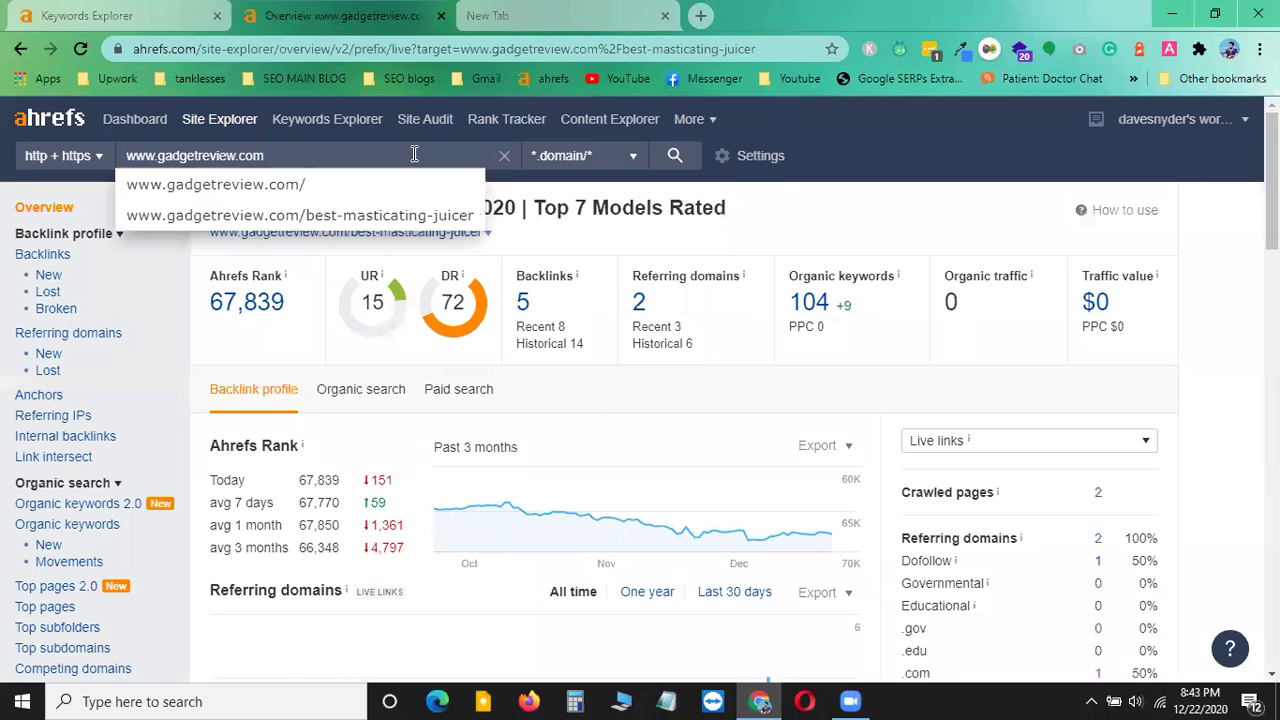
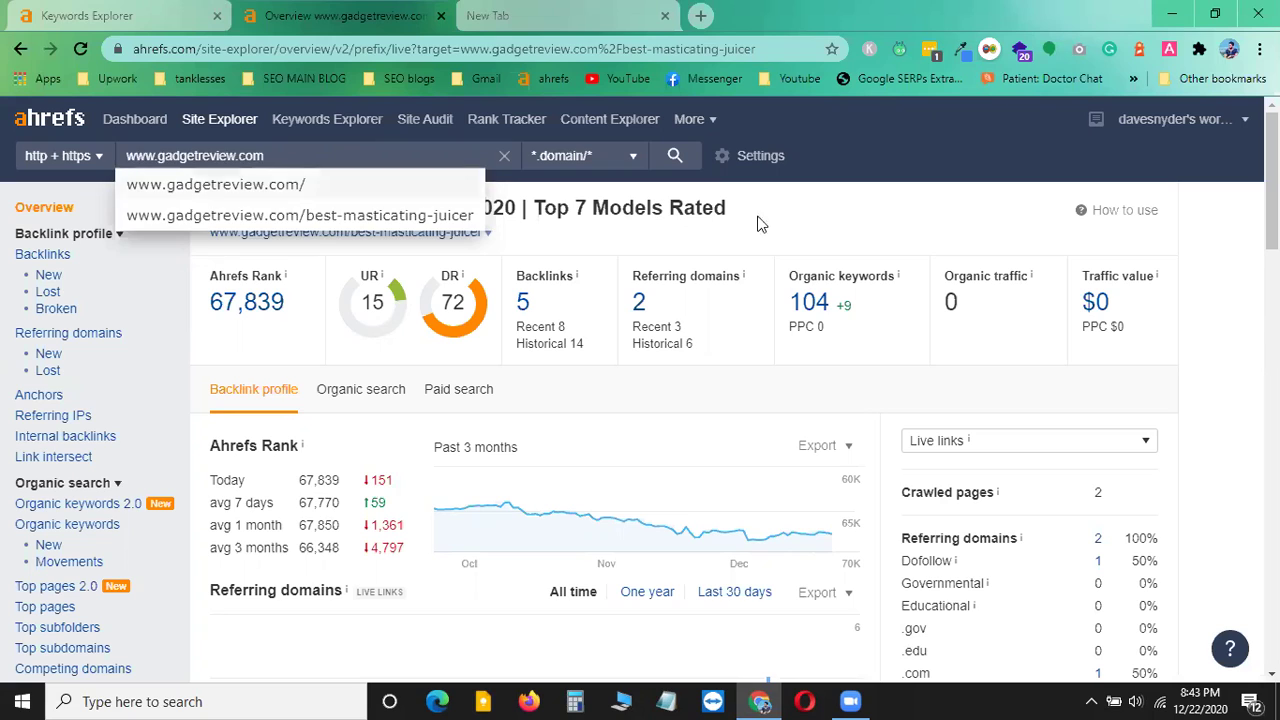
{"action": "left_click", "coordinate": [800, 222]}
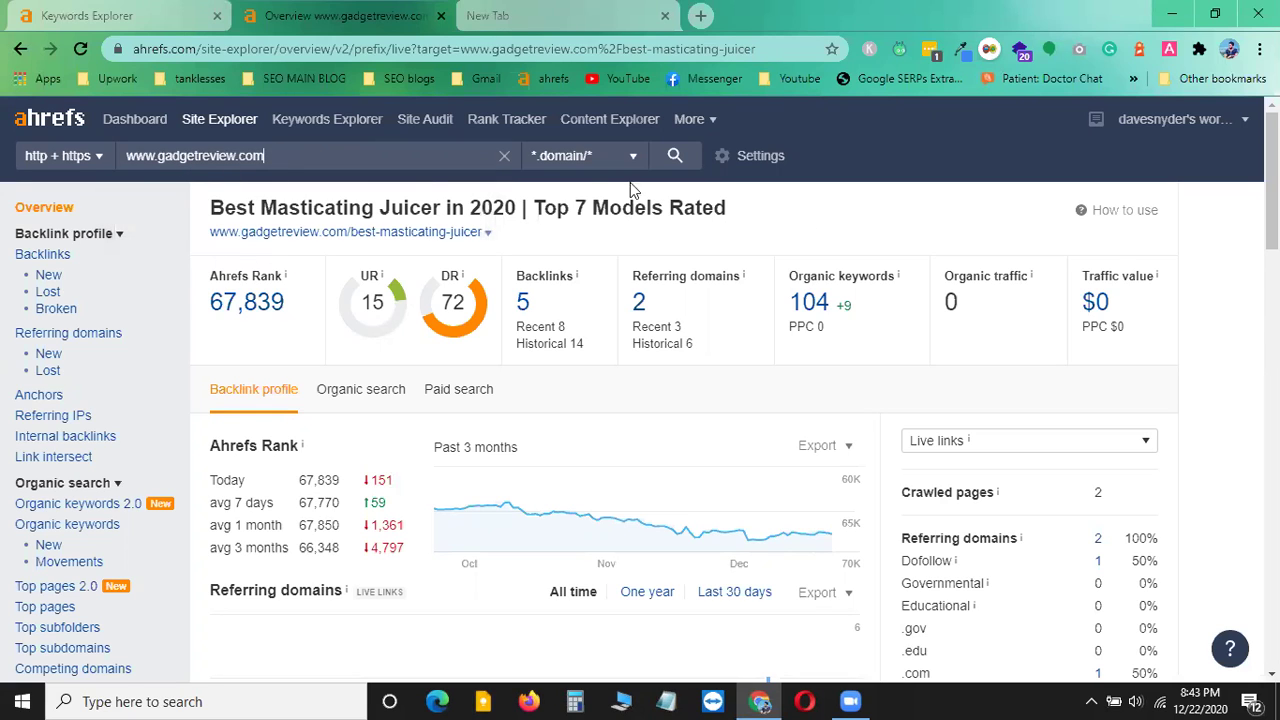
{"action": "left_click", "coordinate": [675, 157]}
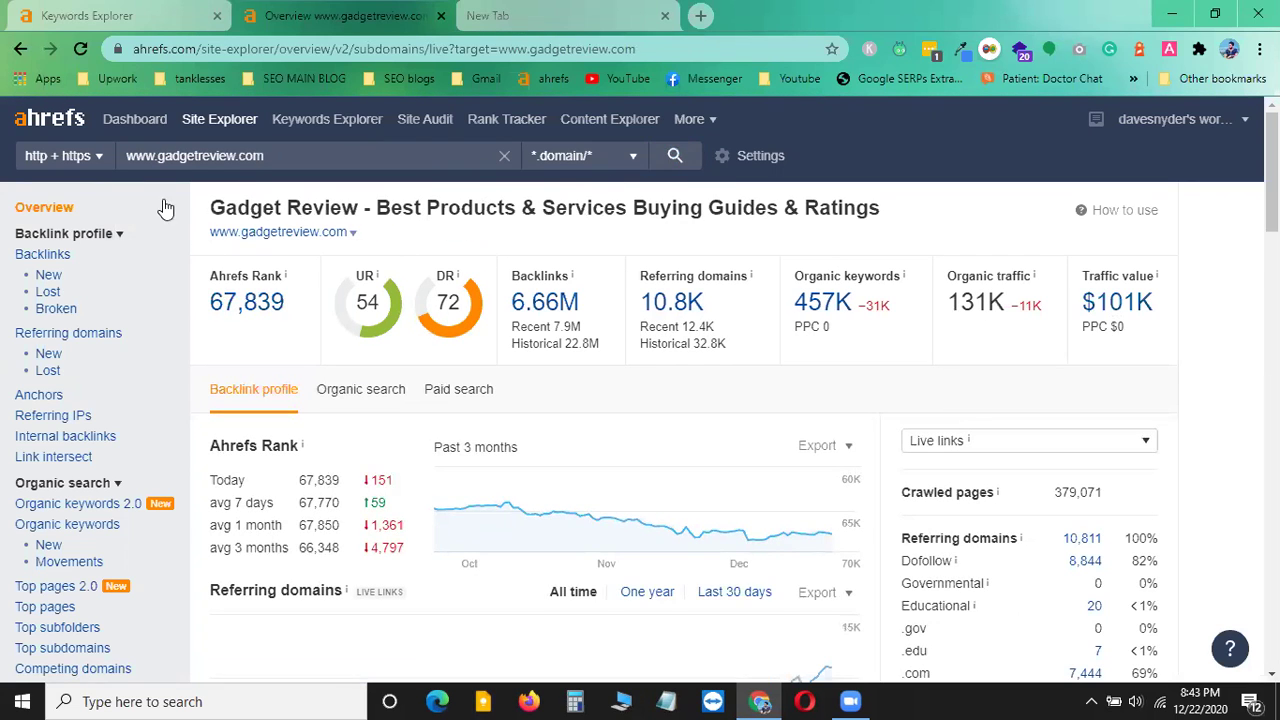
{"action": "left_click", "coordinate": [283, 152]}
{"action": "right_click", "coordinate": [184, 162]}
{"action": "left_click", "coordinate": [236, 232]}
{"action": "left_click", "coordinate": [480, 16]}
{"action": "right_click", "coordinate": [461, 48]}
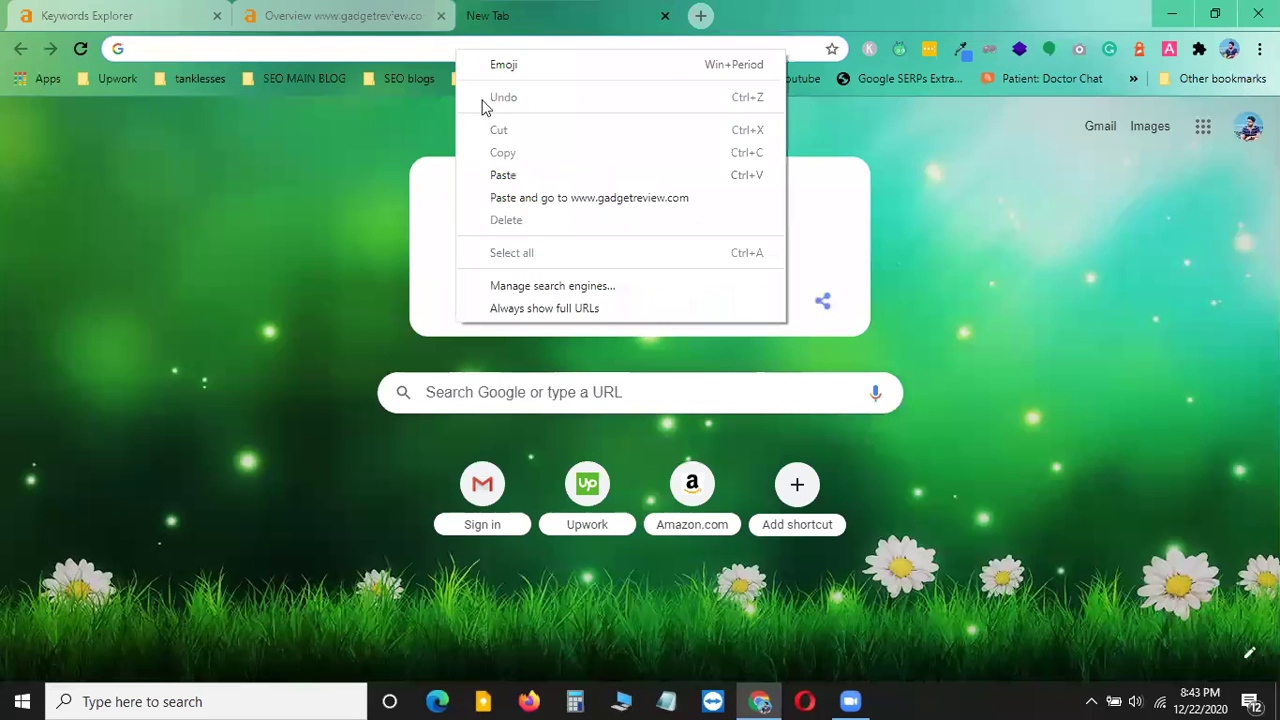
{"action": "left_click", "coordinate": [522, 206]}
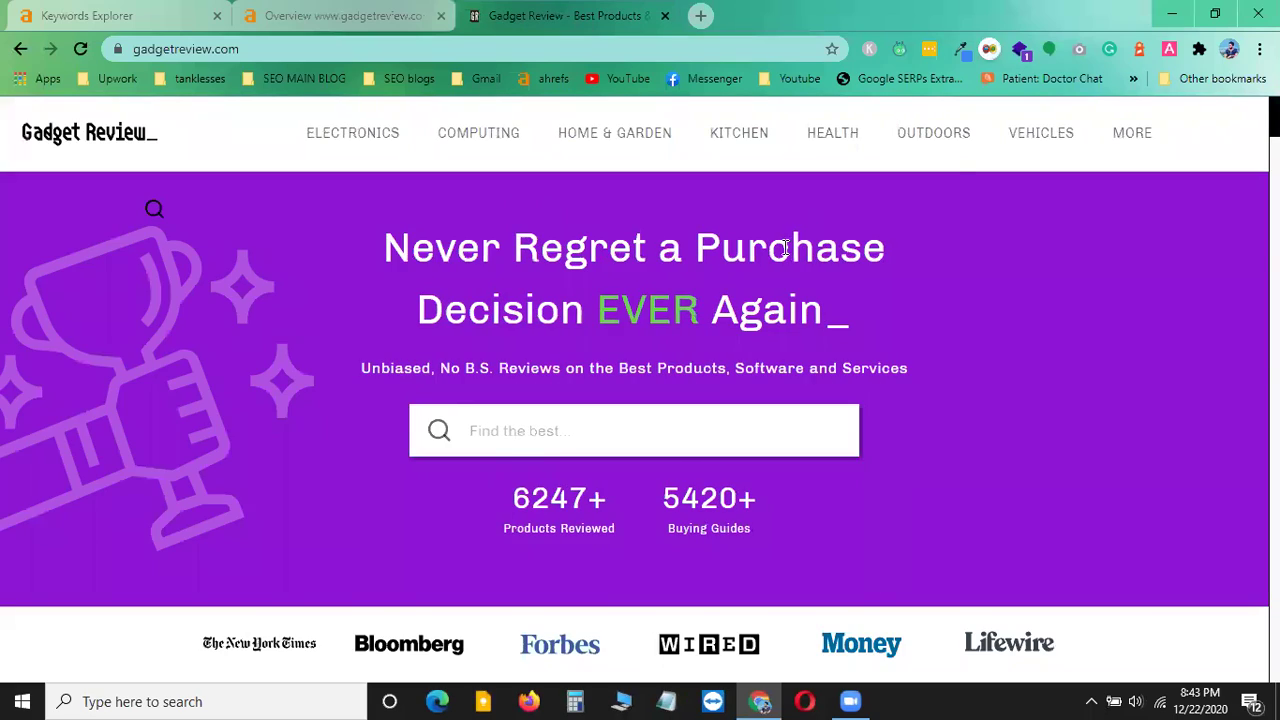
- Look over the Gadget Review homepage, then open its Kitchen category page and look through the content
{"action": "scroll", "coordinate": [785, 258], "scroll_direction": "down", "scroll_amount": 10}
{"action": "scroll", "coordinate": [783, 262], "scroll_direction": "down", "scroll_amount": 4}
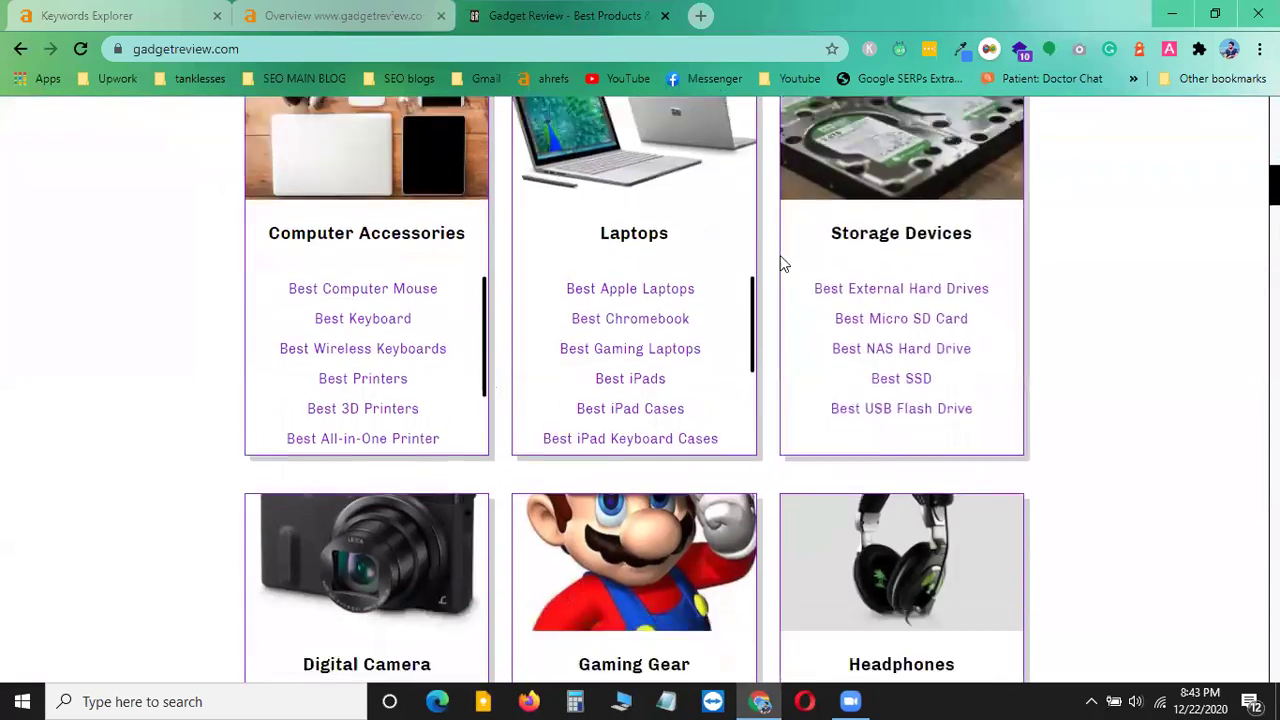
{"action": "scroll", "coordinate": [757, 377], "scroll_direction": "up", "scroll_amount": 7}
{"action": "scroll", "coordinate": [757, 375], "scroll_direction": "up", "scroll_amount": 7}
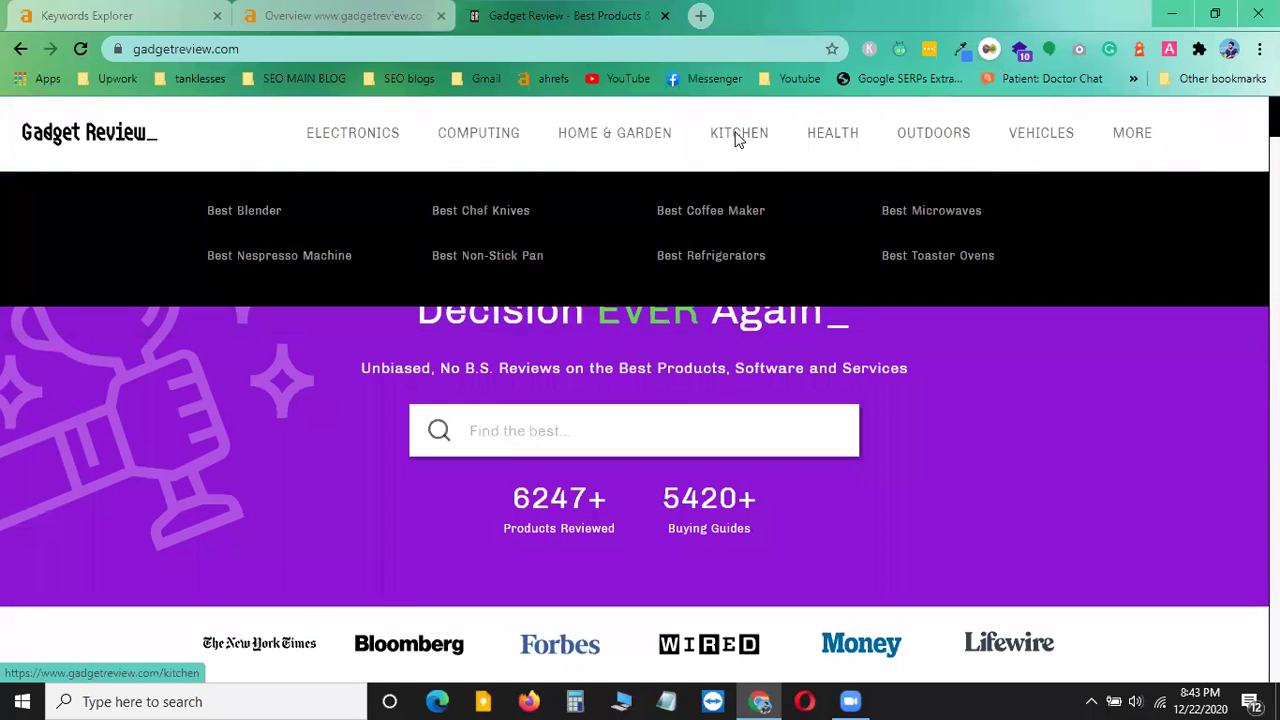
{"action": "left_click", "coordinate": [737, 137]}
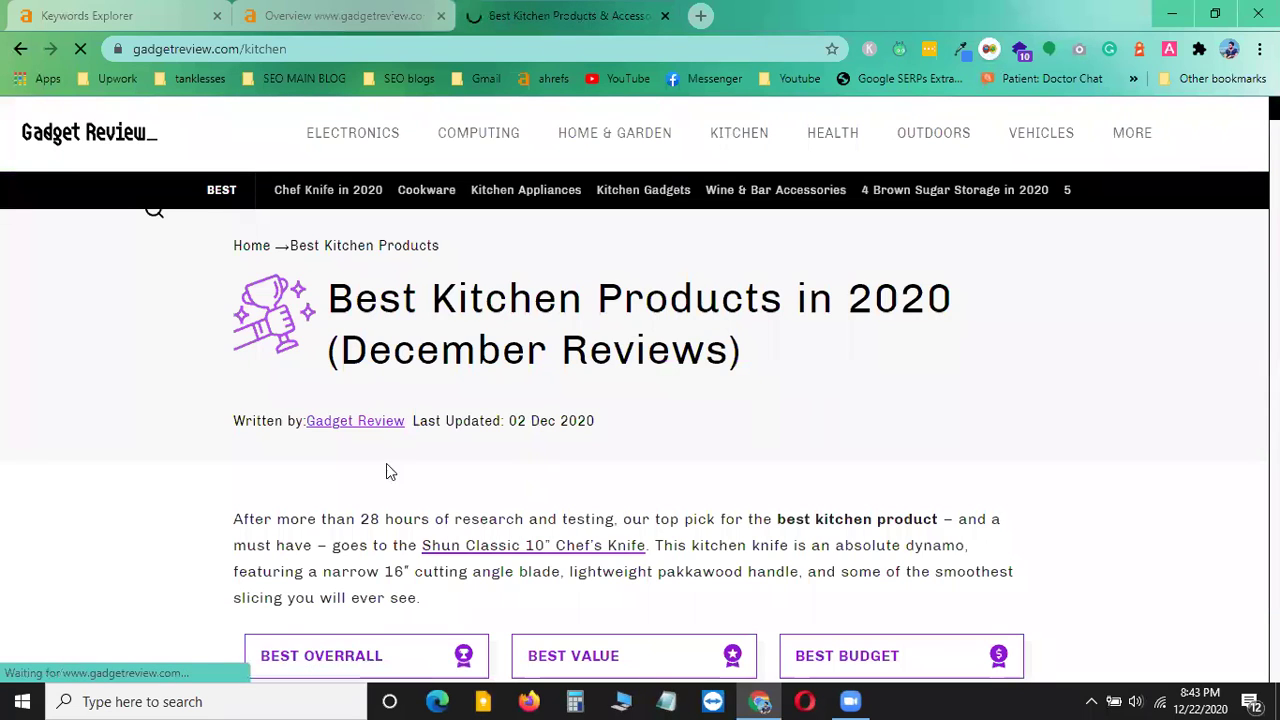
{"action": "scroll", "coordinate": [389, 471], "scroll_direction": "down", "scroll_amount": 5}
{"action": "scroll", "coordinate": [568, 448], "scroll_direction": "down", "scroll_amount": 10}
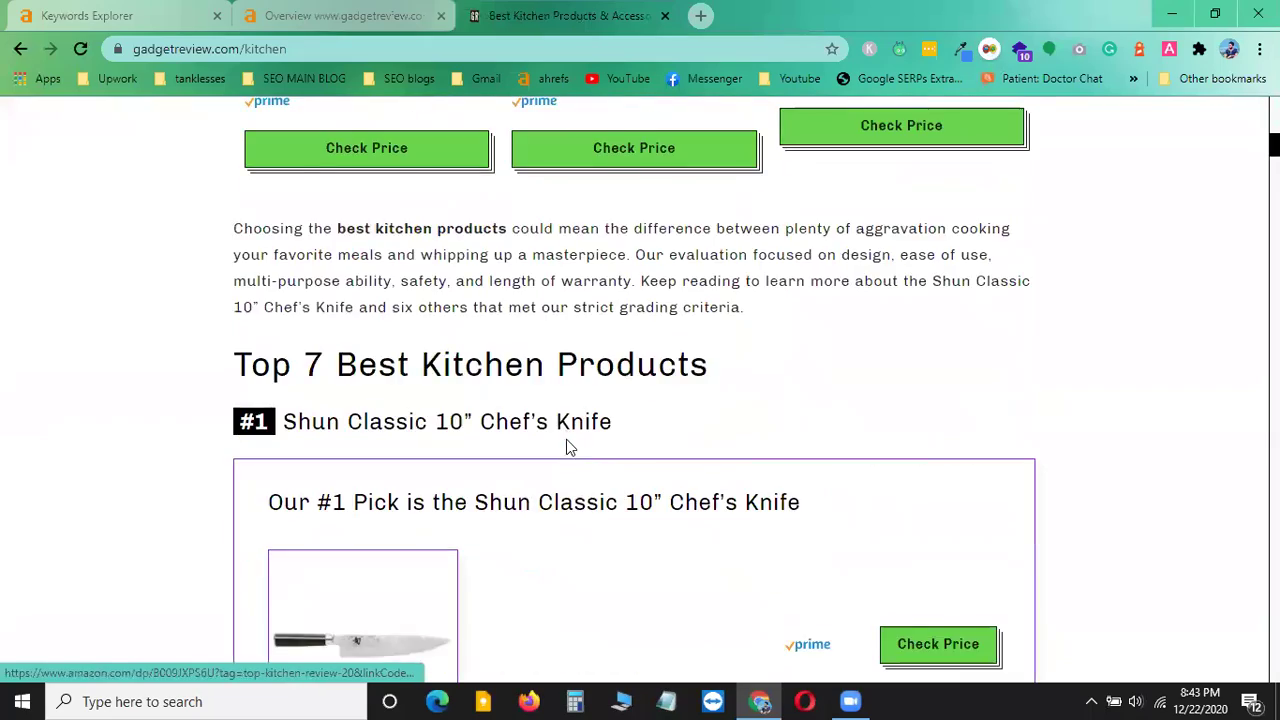
- Look through the Kitchen page's product picks and buyer's guide, then return to the beginning of the page
{"action": "scroll", "coordinate": [566, 447], "scroll_direction": "down", "scroll_amount": 15}
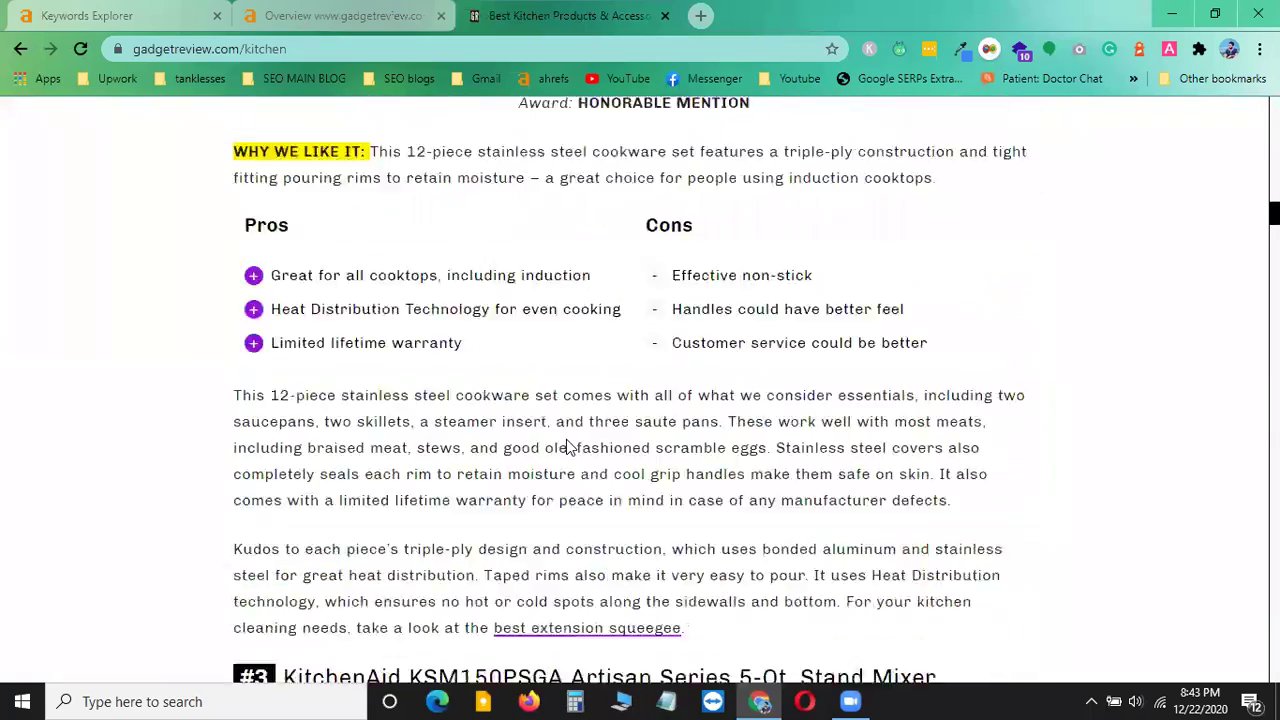
{"action": "scroll", "coordinate": [568, 448], "scroll_direction": "up", "scroll_amount": 5}
{"action": "scroll", "coordinate": [566, 449], "scroll_direction": "up", "scroll_amount": 20}
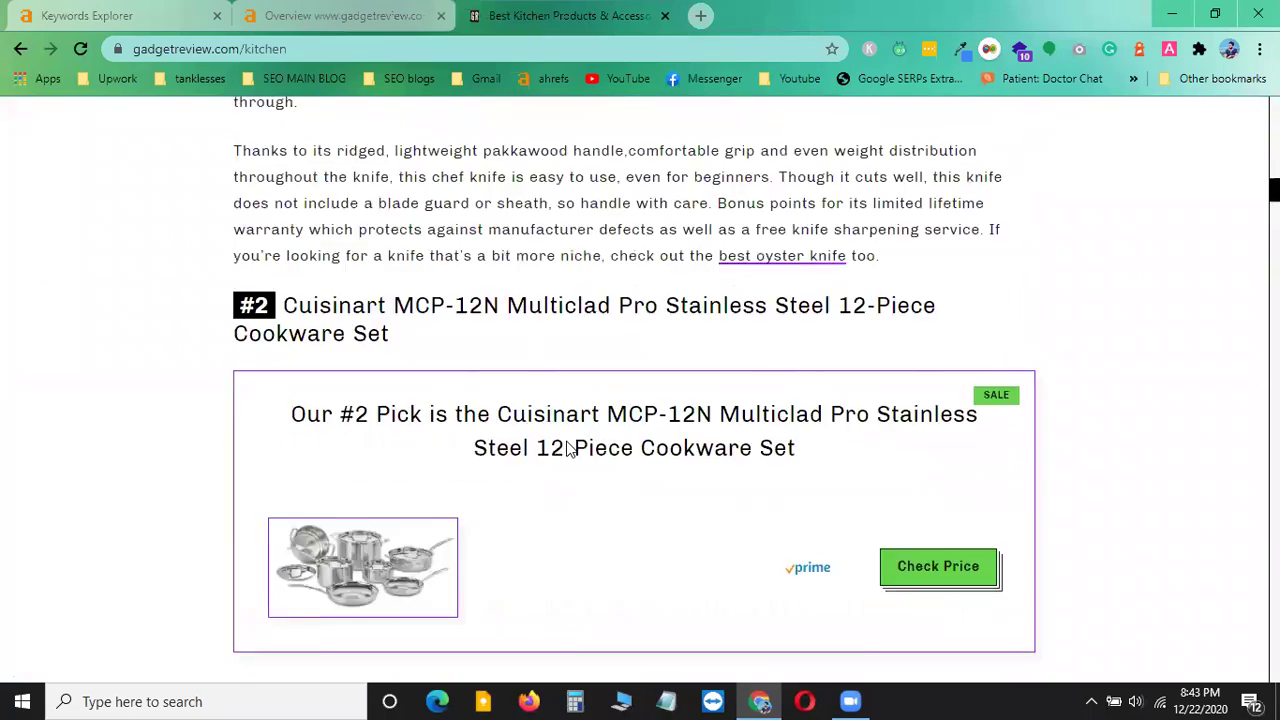
{"action": "scroll", "coordinate": [566, 449], "scroll_direction": "up", "scroll_amount": 3}
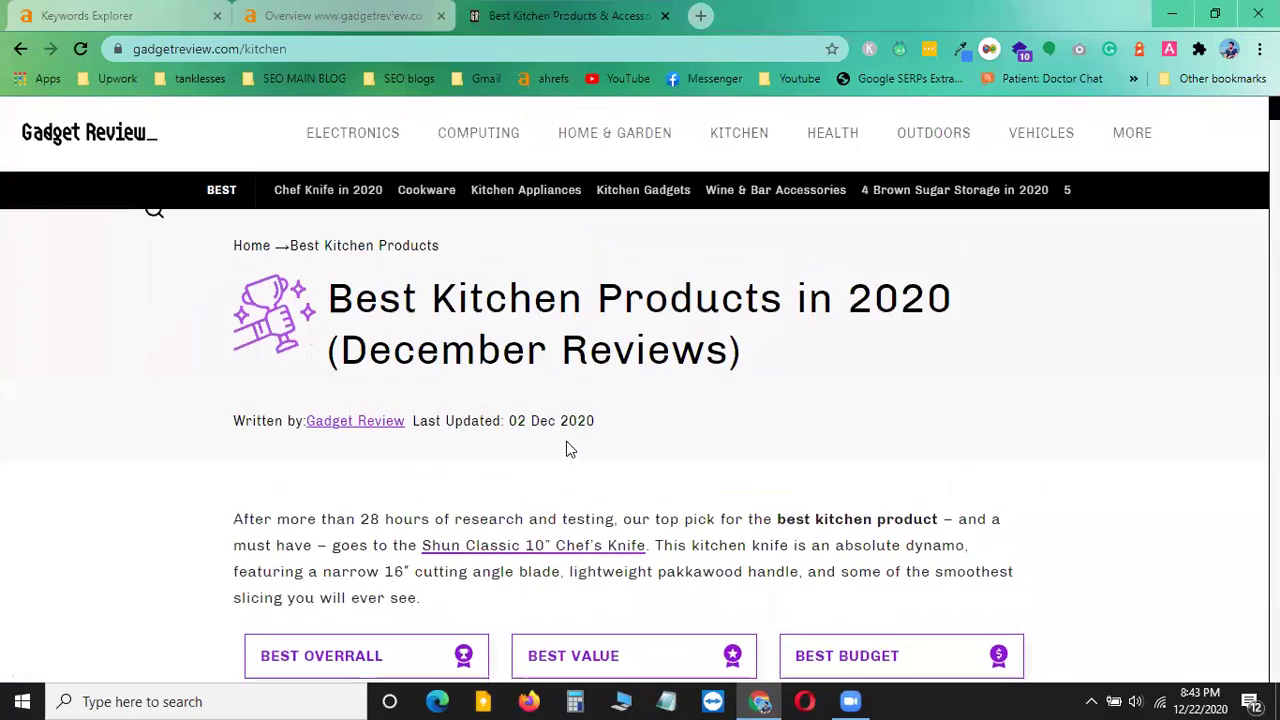
{"action": "scroll", "coordinate": [571, 557], "scroll_direction": "down", "scroll_amount": 9}
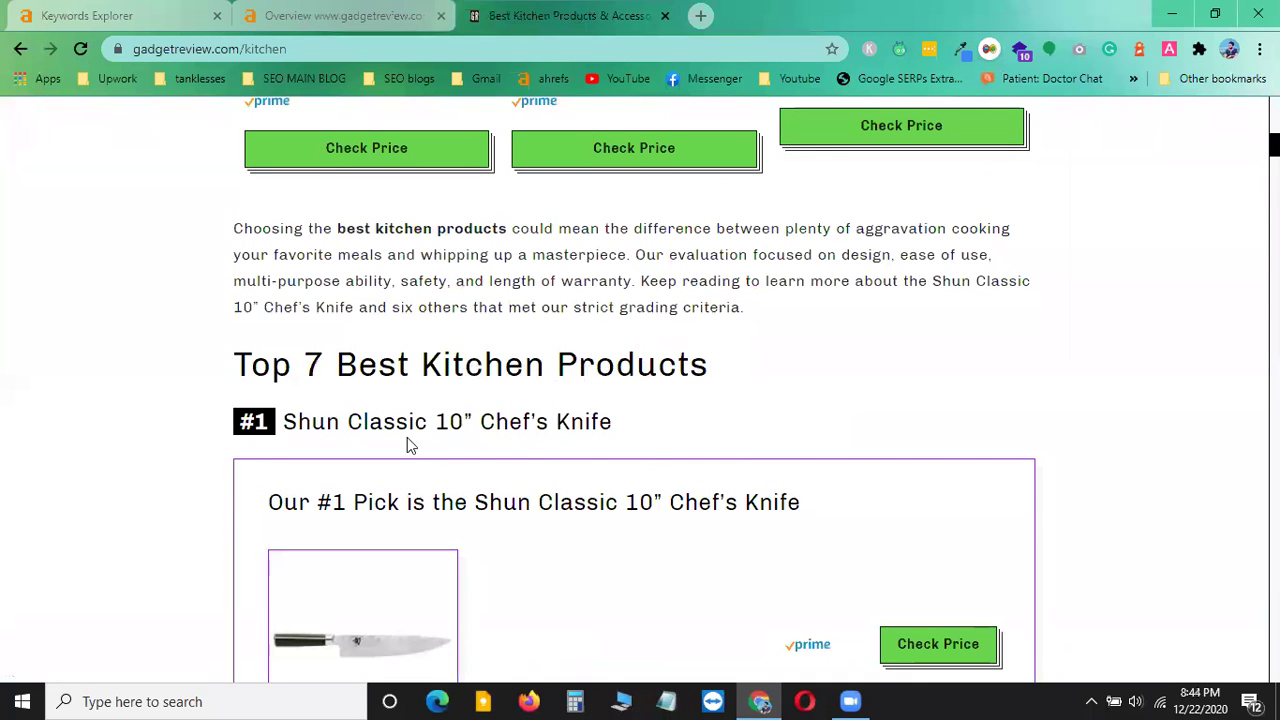
{"action": "scroll", "coordinate": [493, 381], "scroll_direction": "down", "scroll_amount": 12}
{"action": "scroll", "coordinate": [493, 381], "scroll_direction": "down", "scroll_amount": 15}
{"action": "scroll", "coordinate": [493, 381], "scroll_direction": "down", "scroll_amount": 15}
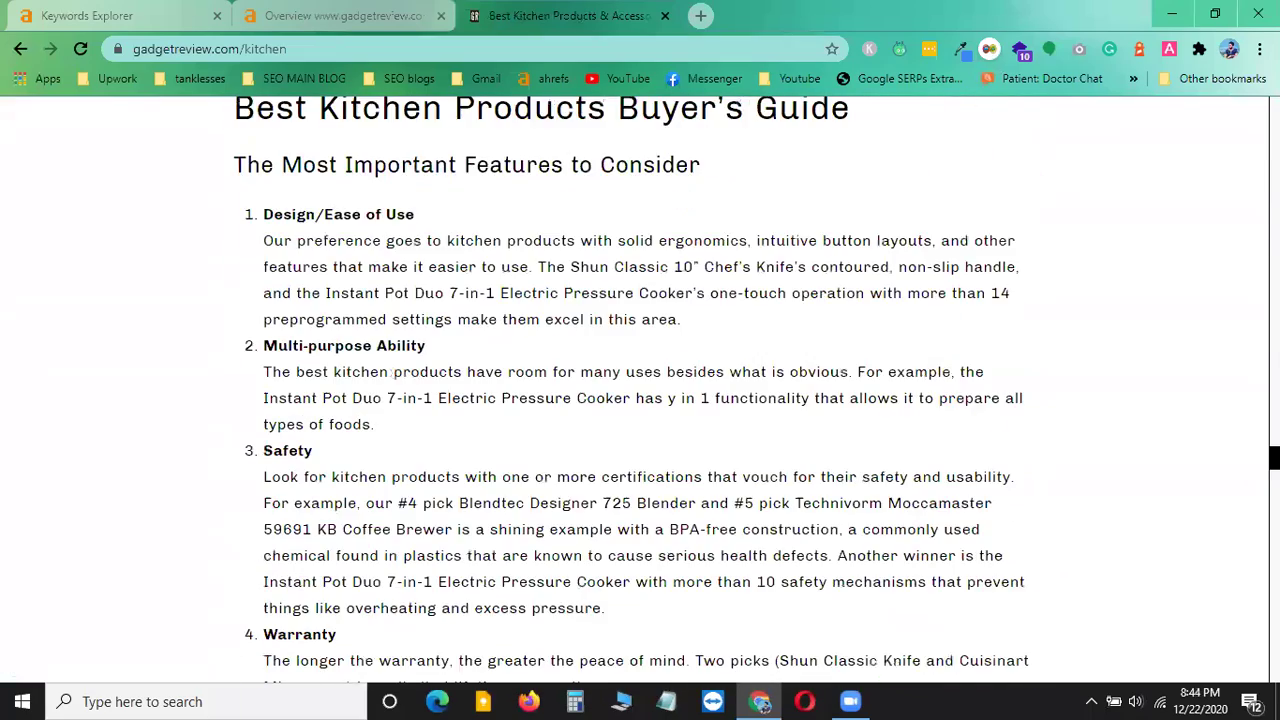
{"action": "scroll", "coordinate": [640, 390], "scroll_direction": "down", "scroll_amount": 10}
{"action": "scroll", "coordinate": [640, 390], "scroll_direction": "up", "scroll_amount": 20}
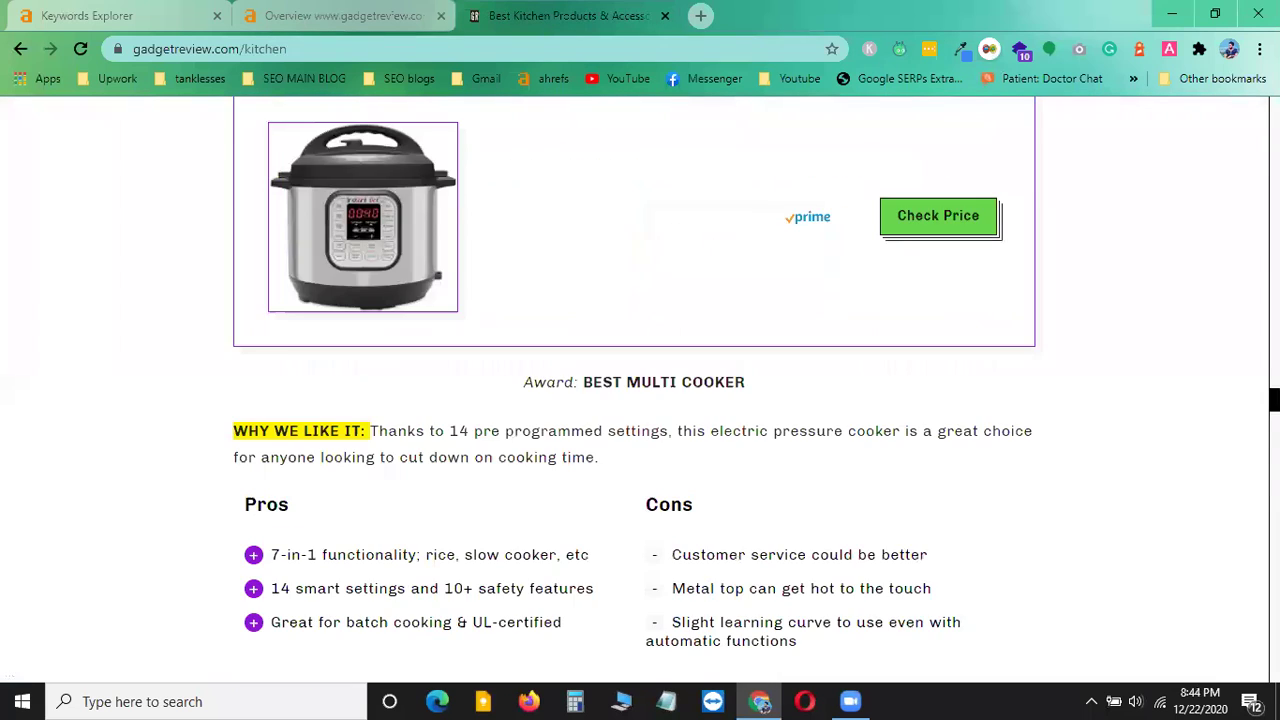
{"action": "scroll", "coordinate": [640, 390], "scroll_direction": "up", "scroll_amount": 5}
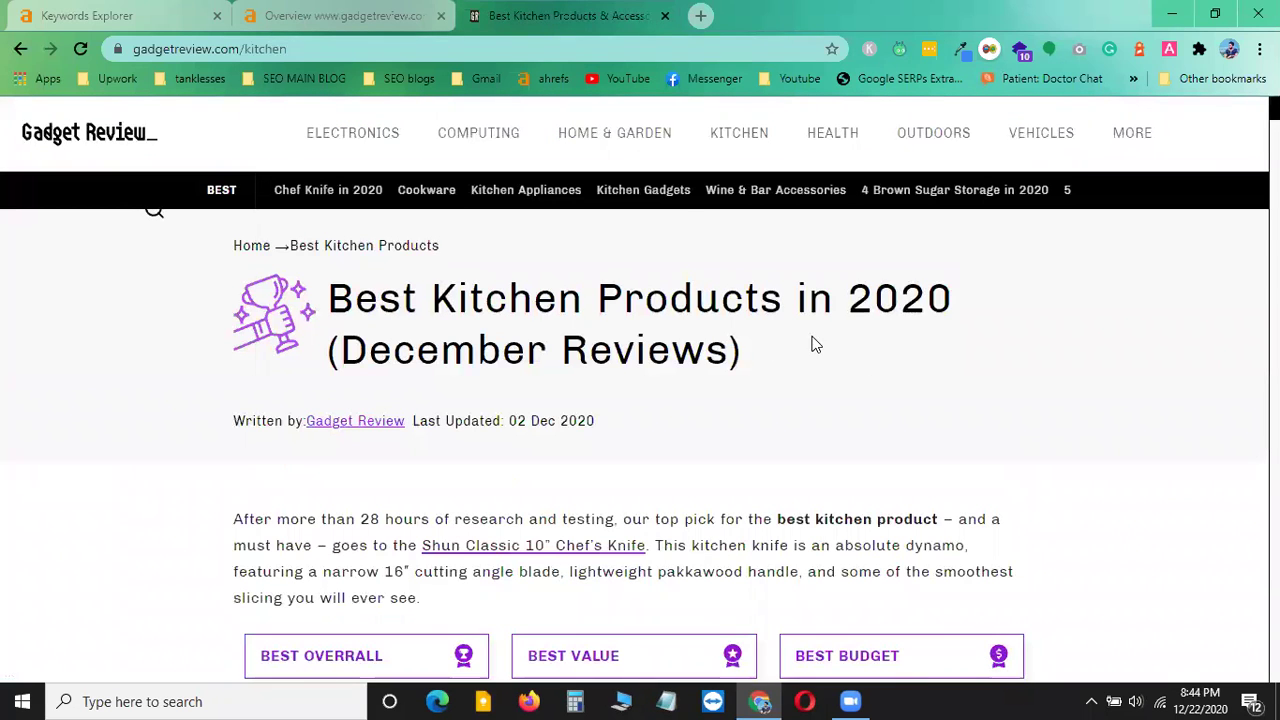
- Run Broken Link Checker on the Gadget Review Kitchen page and look over the product links while it scans
{"action": "left_click", "coordinate": [1170, 50]}
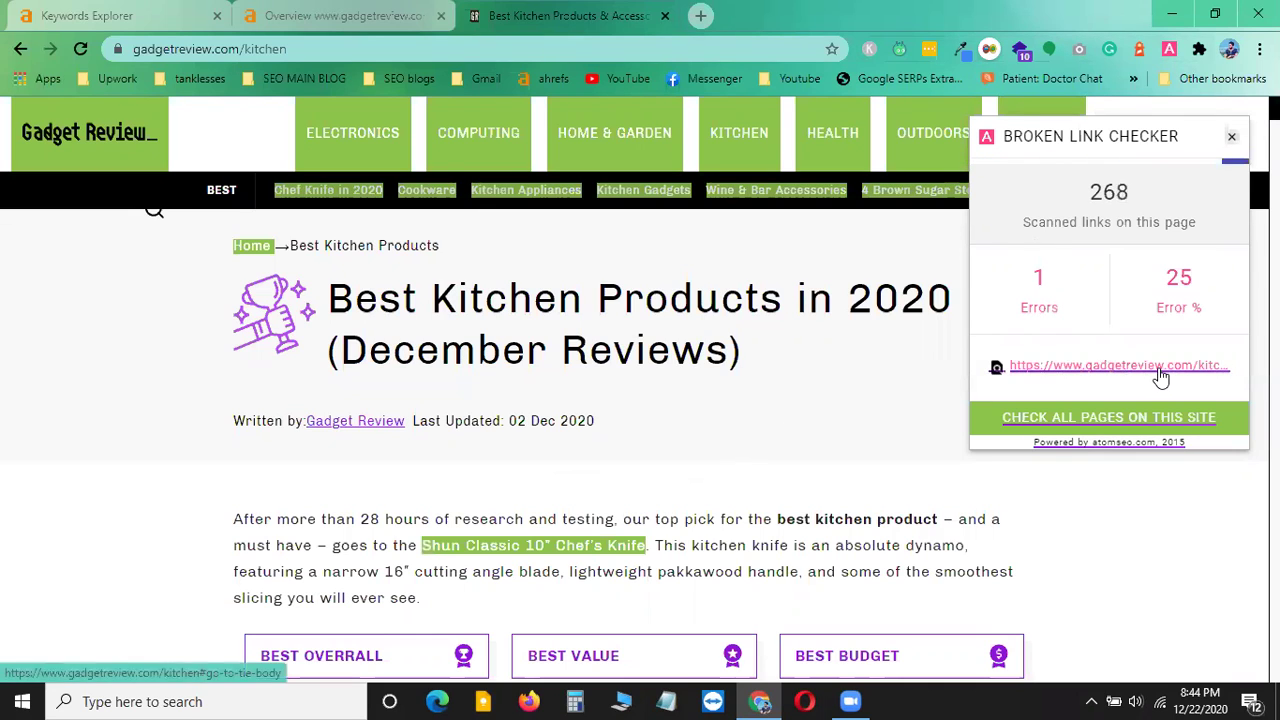
{"action": "scroll", "coordinate": [711, 417], "scroll_direction": "down", "scroll_amount": 12}
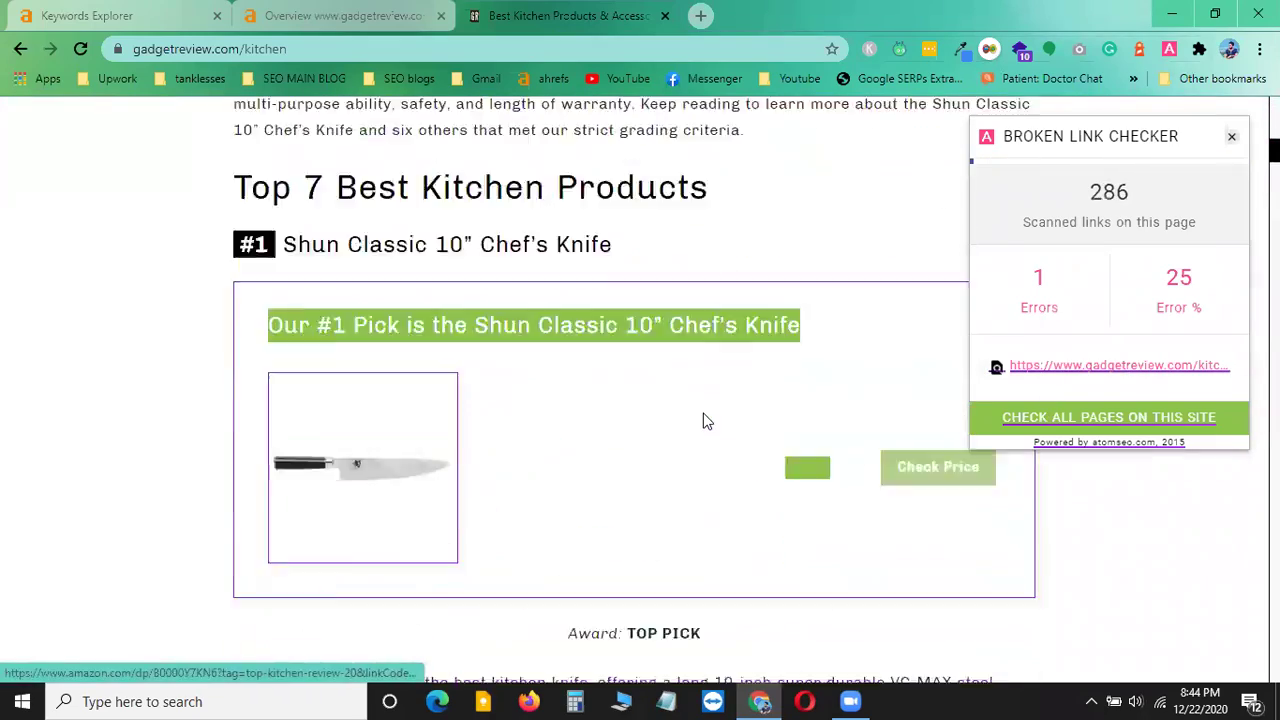
{"action": "scroll", "coordinate": [703, 420], "scroll_direction": "down", "scroll_amount": 20}
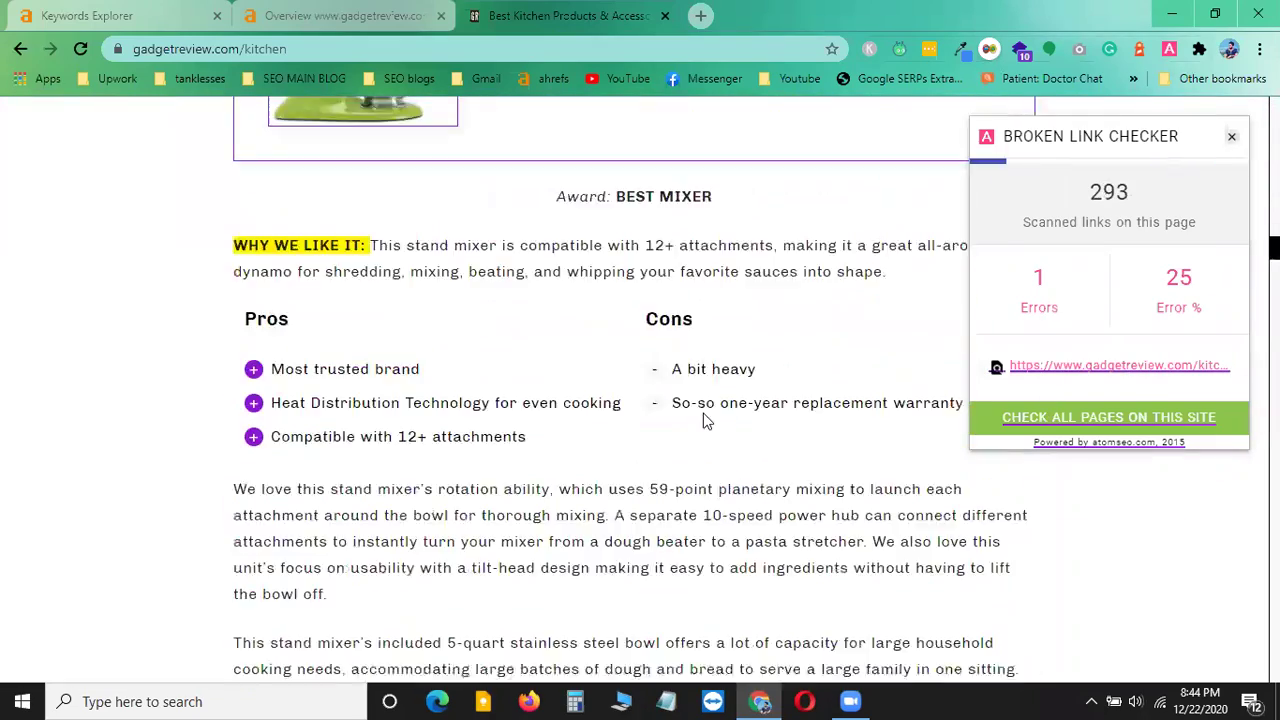
- Open the link reported as an error in Broken Link Checker to check its page, then close that page's tab
{"action": "scroll", "coordinate": [703, 420], "scroll_direction": "down", "scroll_amount": 1}
{"action": "left_click", "coordinate": [1042, 358]}
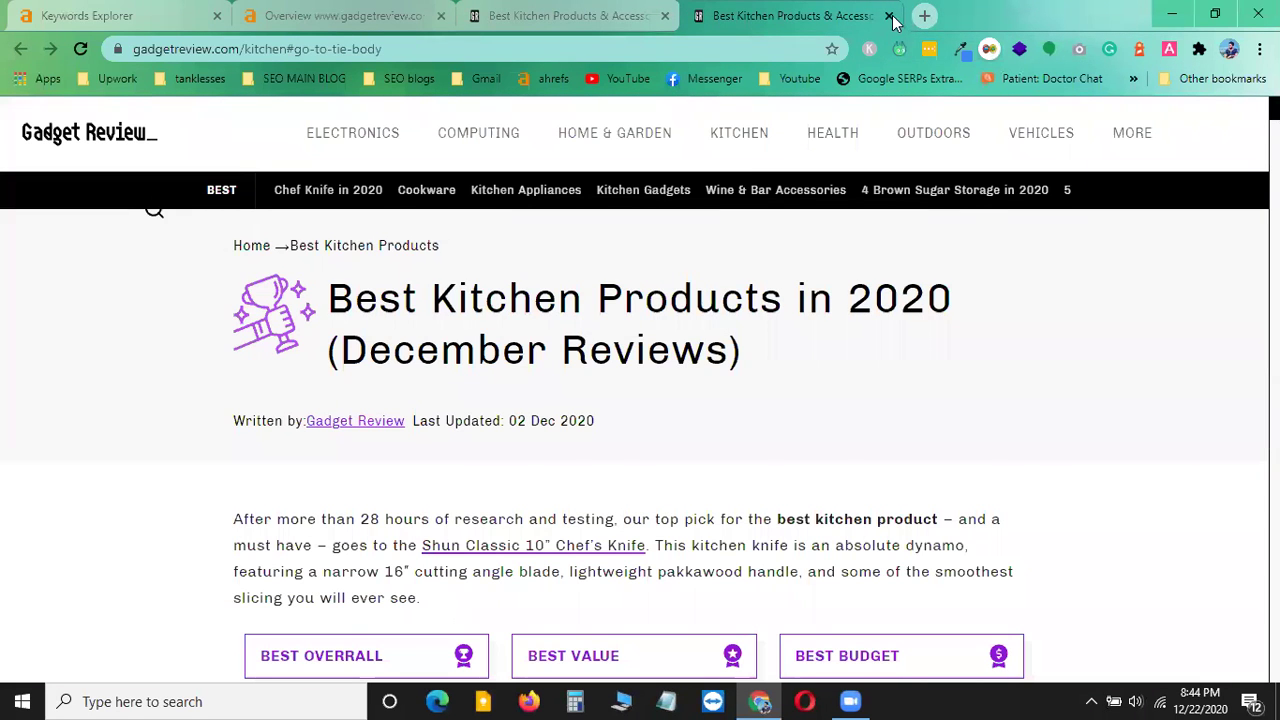
{"action": "left_click", "coordinate": [890, 16]}
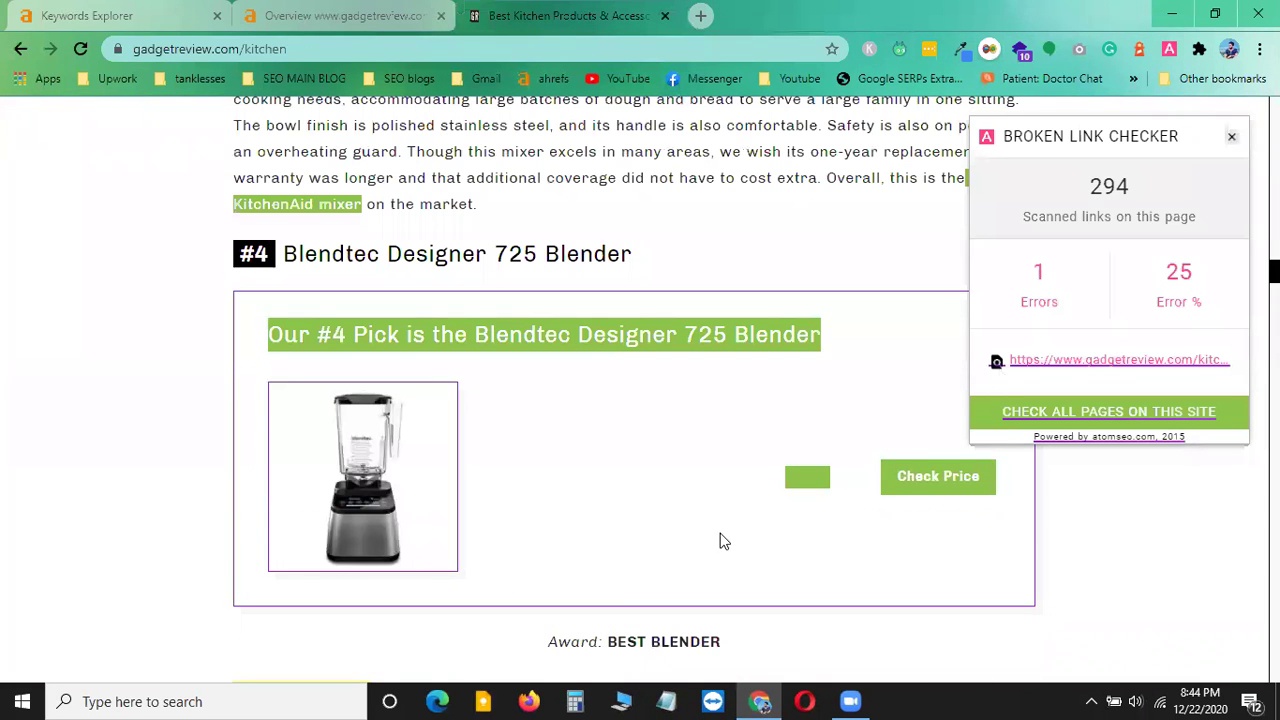
- Check the scanned links down to the kitchen buyer guides and reduce the page zoom to 75%
{"action": "scroll", "coordinate": [724, 541], "scroll_direction": "down", "scroll_amount": 12}
{"action": "scroll", "coordinate": [680, 550], "scroll_direction": "up", "scroll_amount": 10}
{"action": "scroll", "coordinate": [680, 548], "scroll_direction": "down", "scroll_amount": 15}
{"action": "scroll", "coordinate": [680, 553], "scroll_direction": "down", "scroll_amount": 20}
{"action": "scroll", "coordinate": [683, 553], "scroll_direction": "down", "scroll_amount": 20}
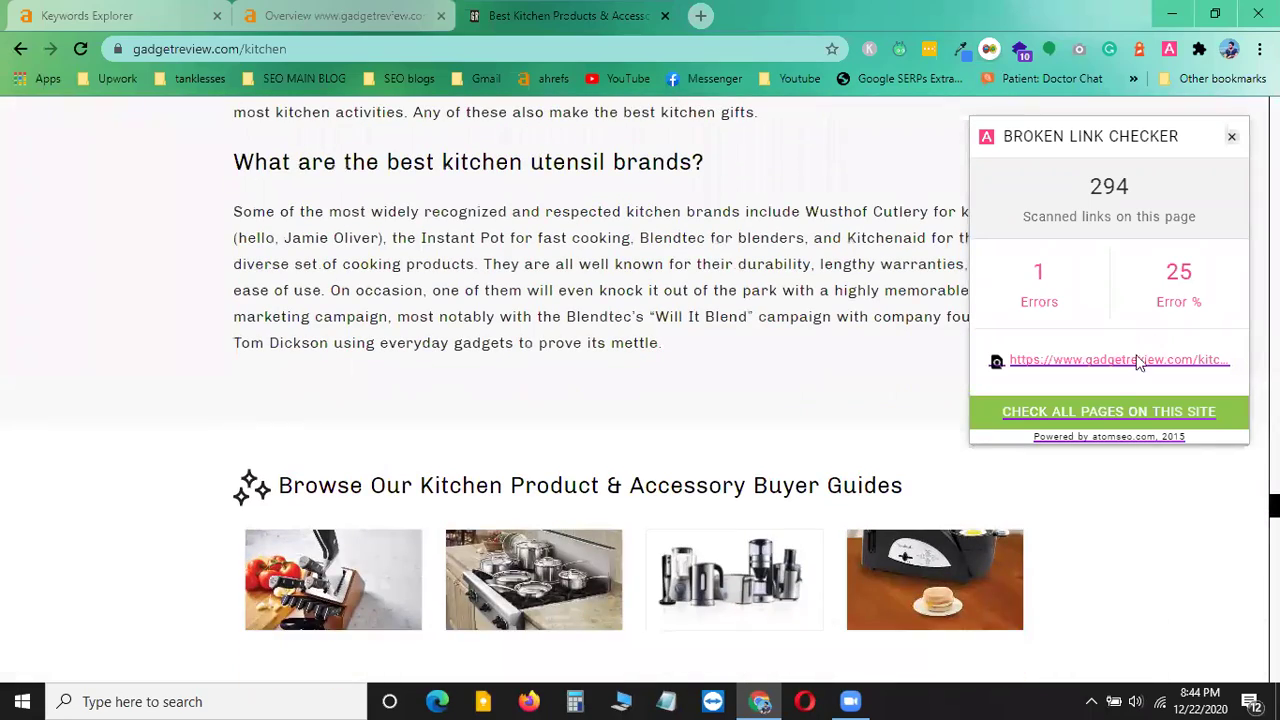
{"action": "key", "text": "ctrl+minus"}
{"action": "key", "text": "ctrl+minus"}
{"action": "key", "text": "ctrl+minus"}
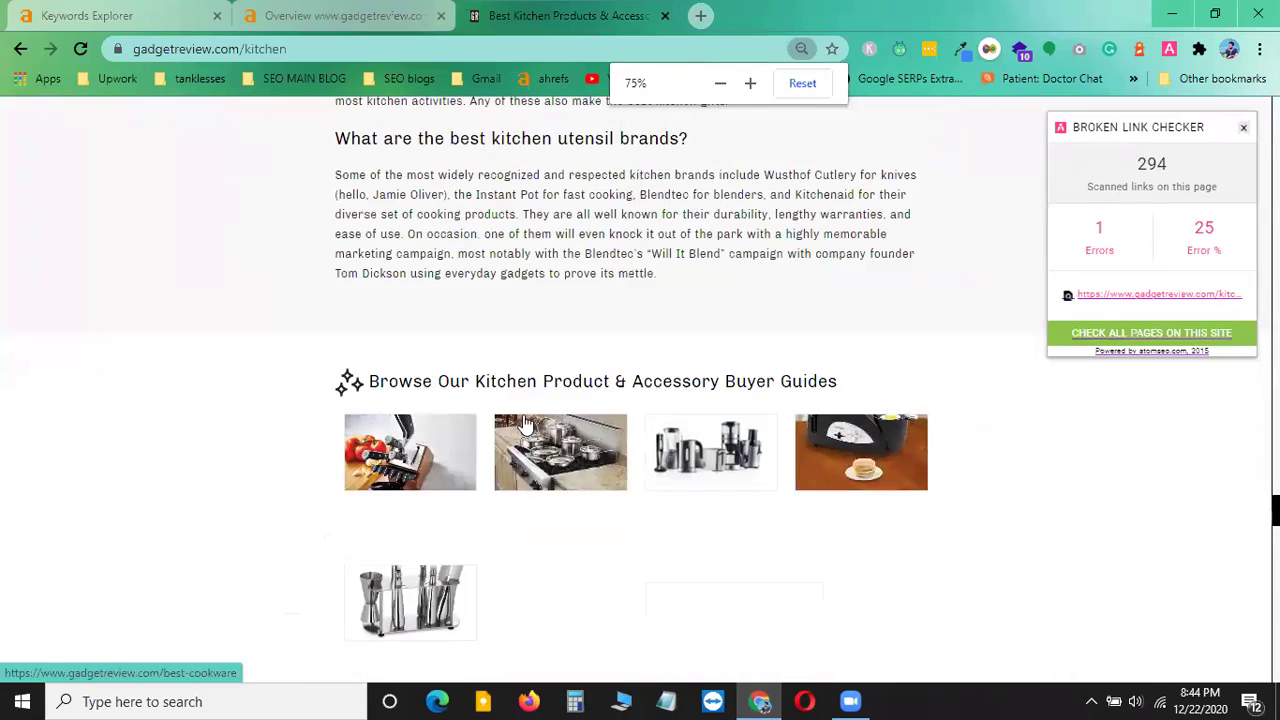
- Inspect the link highlights from the buyer guides to the footer and back up the page, then close the Broken Link Checker results
{"action": "scroll", "coordinate": [572, 430], "scroll_direction": "down", "scroll_amount": 20}
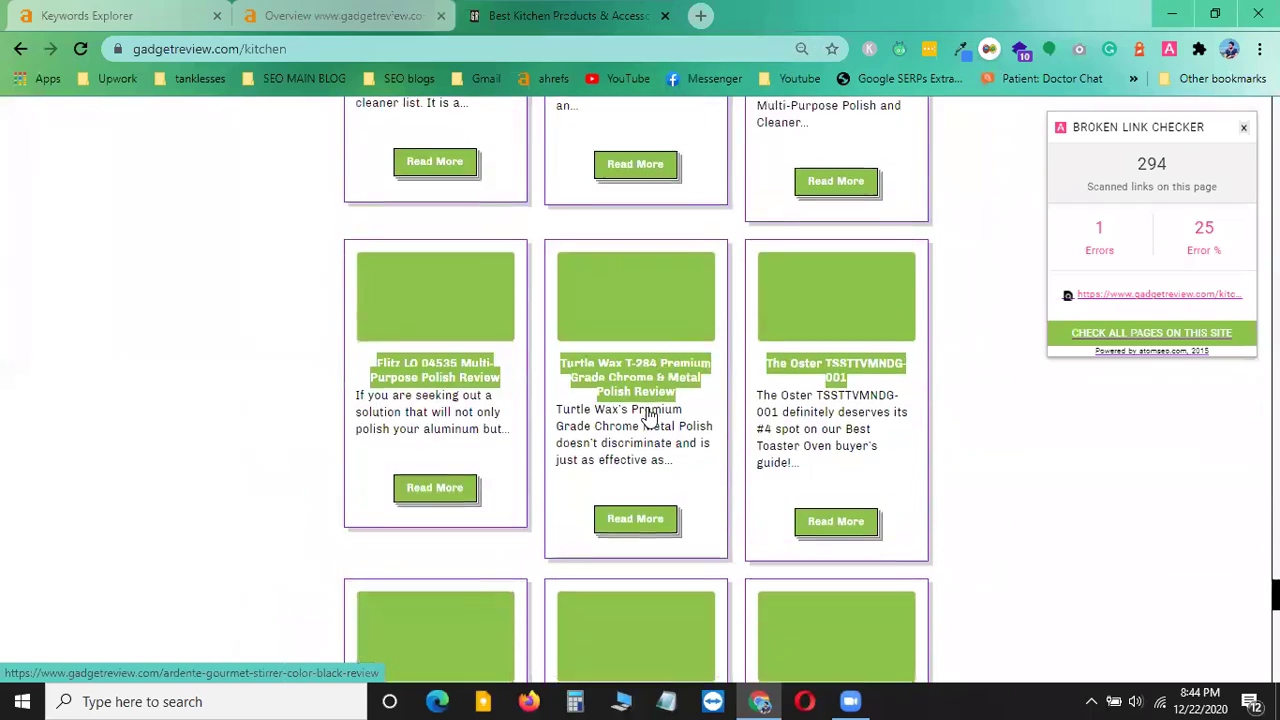
{"action": "scroll", "coordinate": [648, 417], "scroll_direction": "down", "scroll_amount": 5}
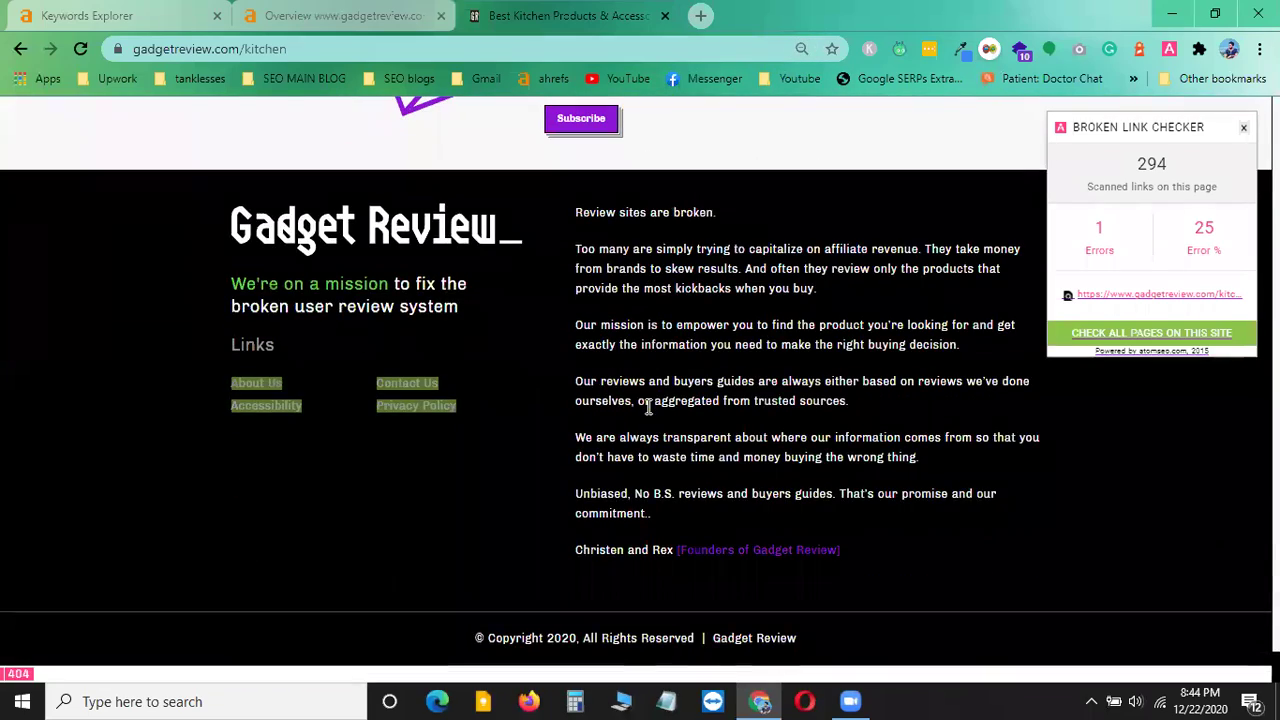
{"action": "scroll", "coordinate": [648, 410], "scroll_direction": "up", "scroll_amount": 20}
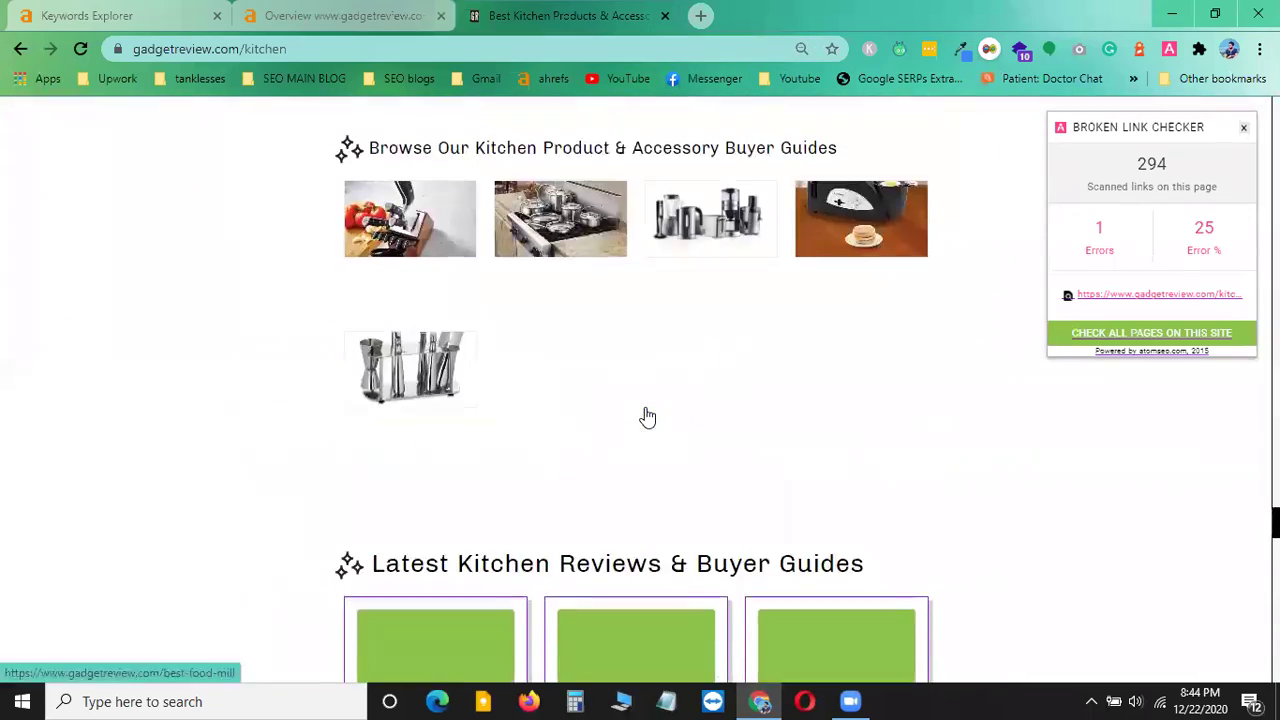
{"action": "scroll", "coordinate": [648, 417], "scroll_direction": "up", "scroll_amount": 20}
{"action": "scroll", "coordinate": [648, 417], "scroll_direction": "up", "scroll_amount": 20}
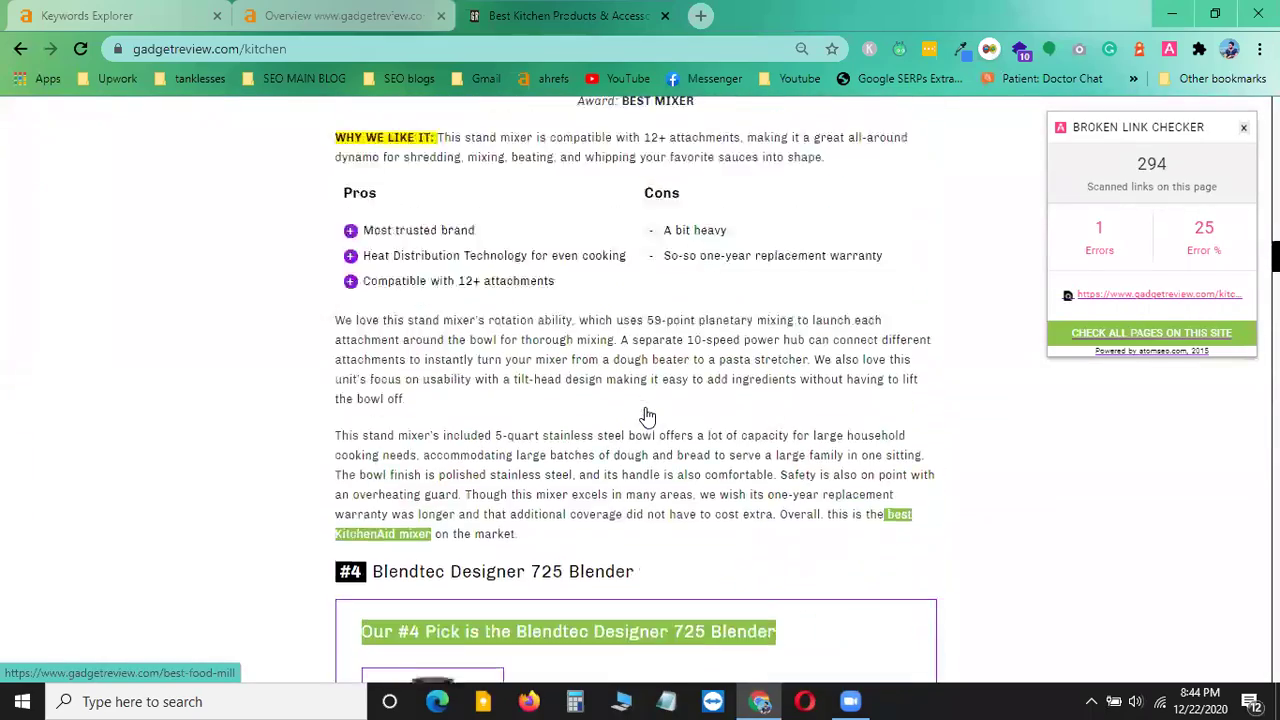
{"action": "scroll", "coordinate": [648, 417], "scroll_direction": "up", "scroll_amount": 5}
{"action": "scroll", "coordinate": [646, 409], "scroll_direction": "up", "scroll_amount": 12}
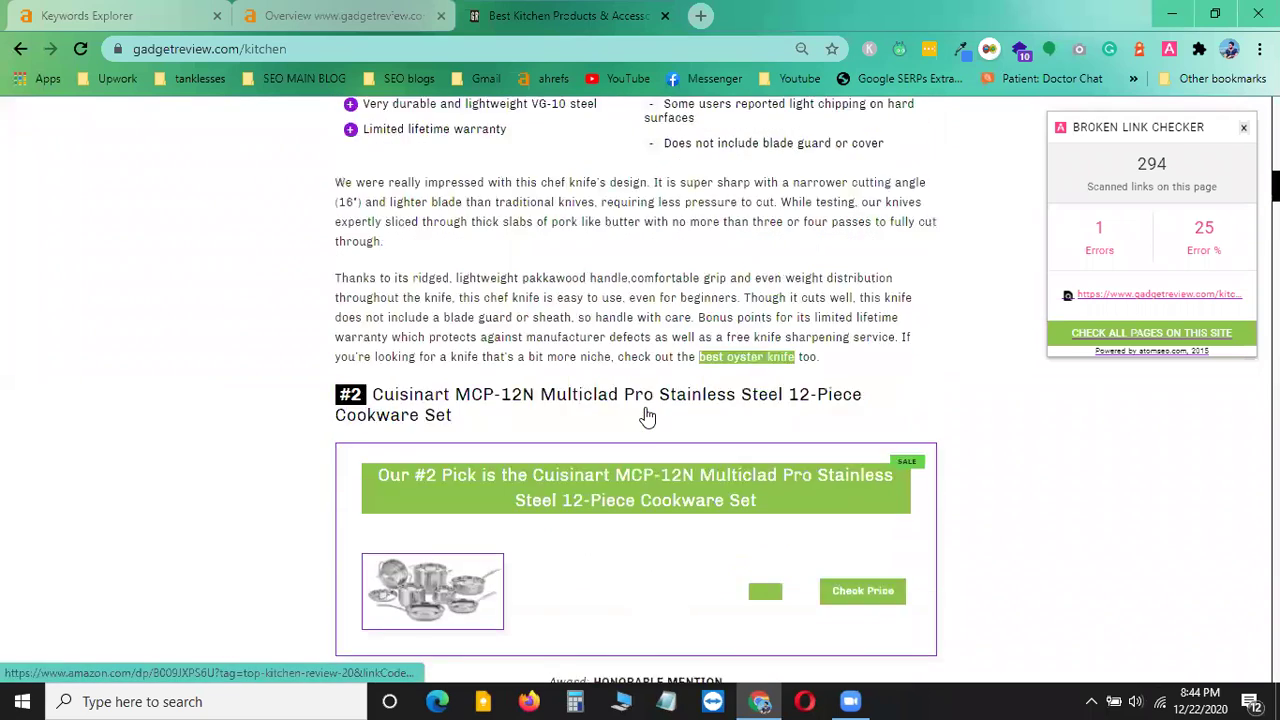
{"action": "scroll", "coordinate": [645, 407], "scroll_direction": "up", "scroll_amount": 9}
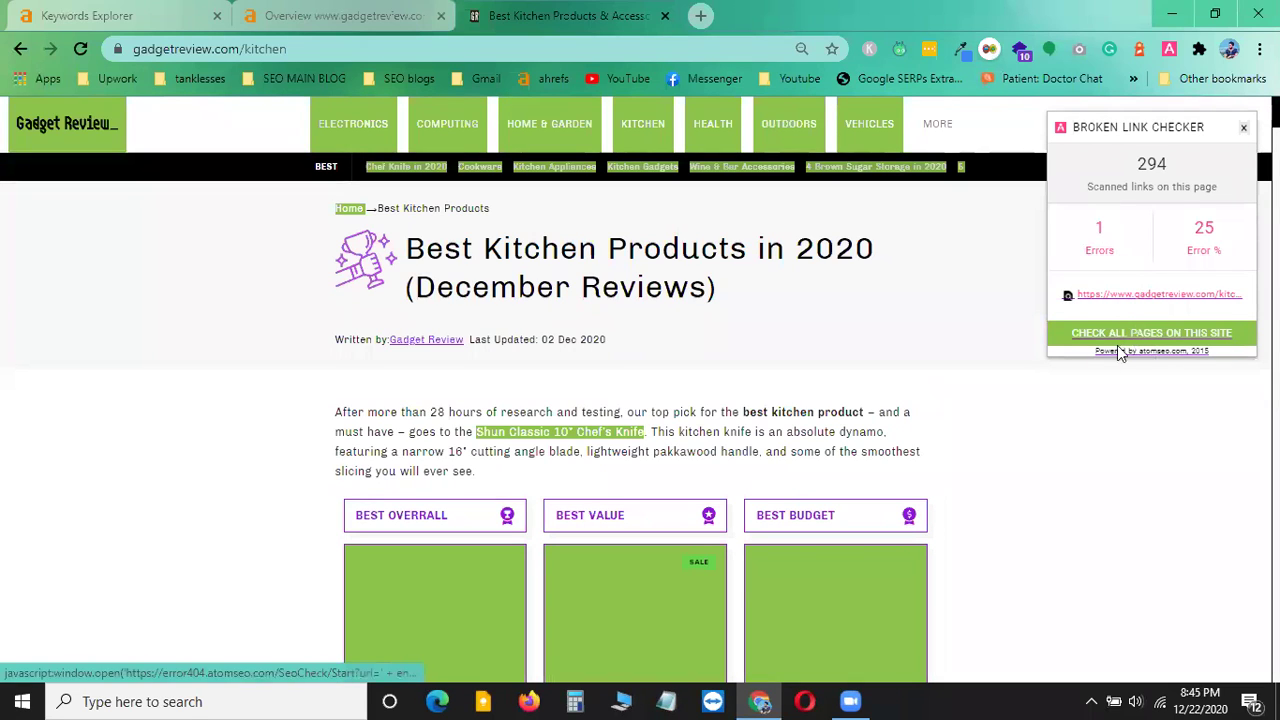
{"action": "left_click", "coordinate": [1243, 129]}
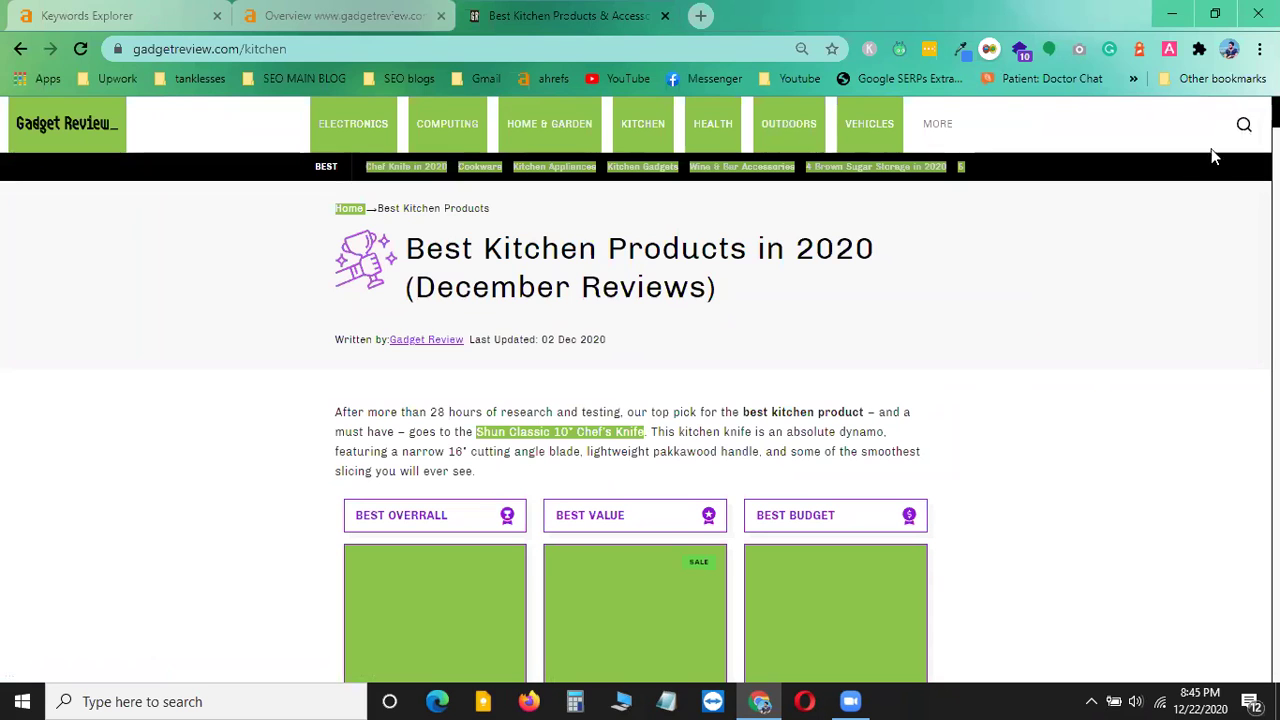
- Go through the whole Kitchen page down to the footer and back, examining the link highlights for any marked as broken
{"action": "scroll", "coordinate": [600, 380], "scroll_direction": "down", "scroll_amount": 8}
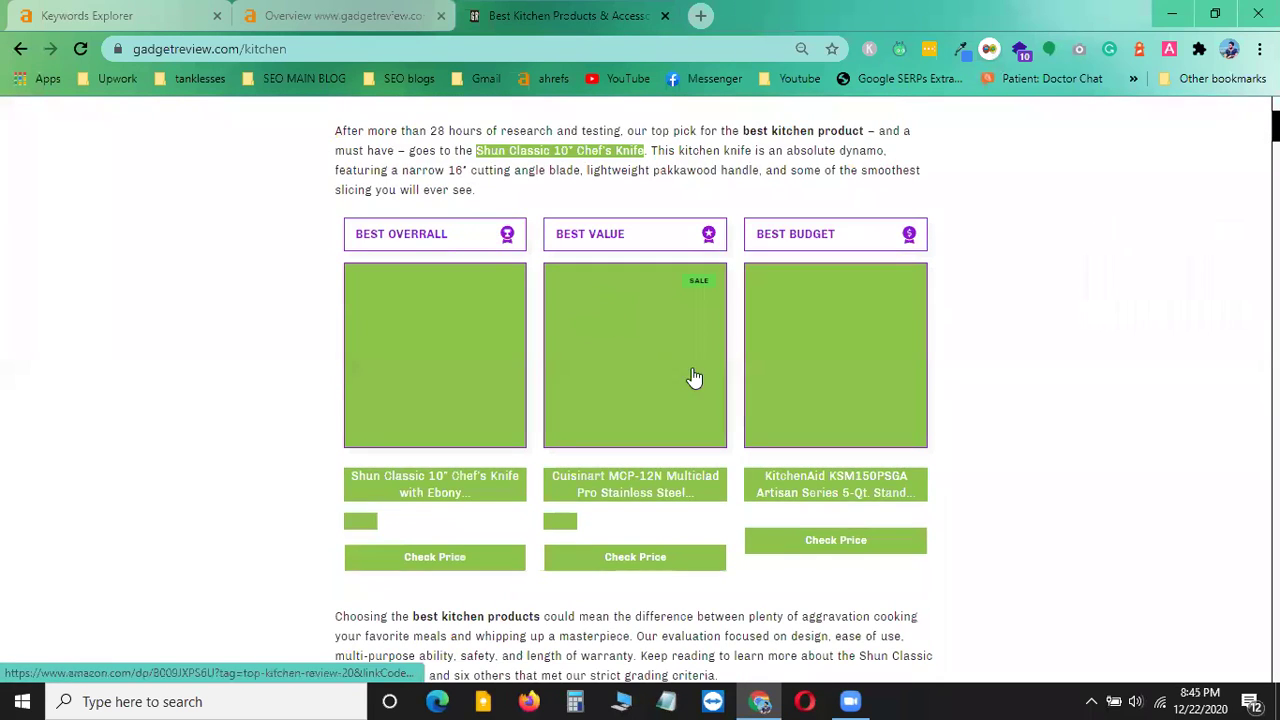
{"action": "scroll", "coordinate": [636, 437], "scroll_direction": "down", "scroll_amount": 15}
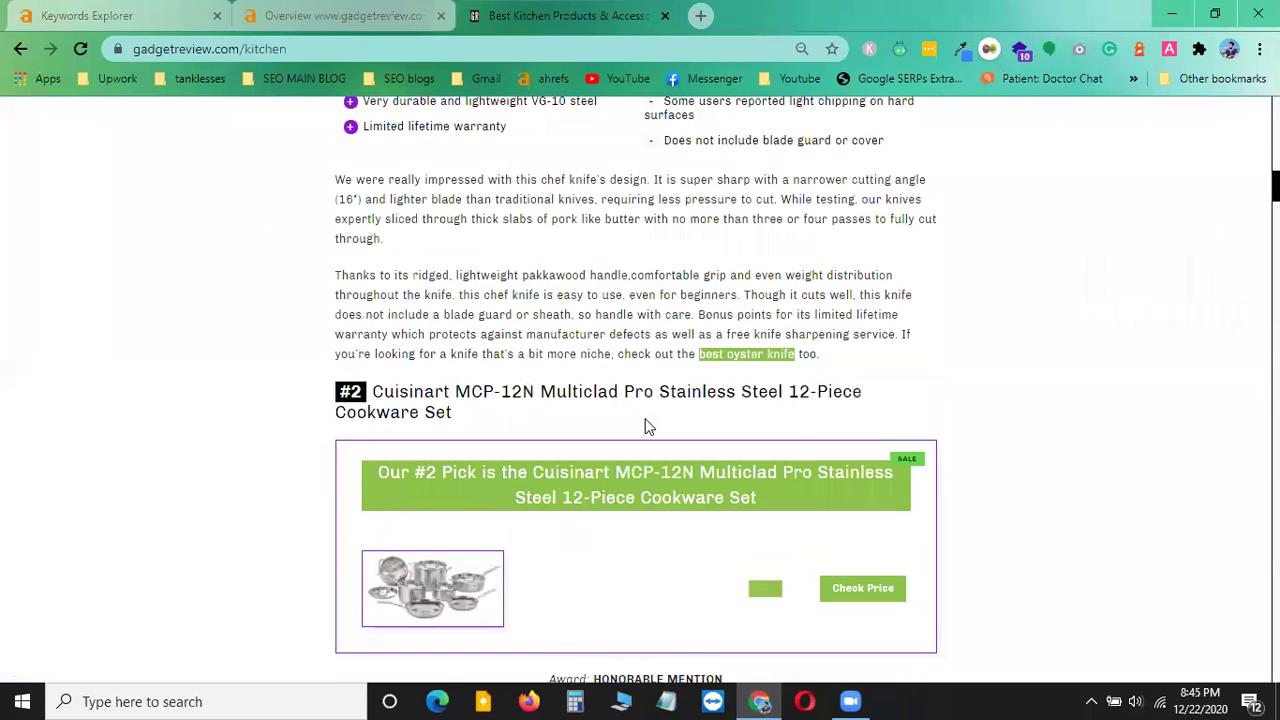
{"action": "scroll", "coordinate": [637, 450], "scroll_direction": "down", "scroll_amount": 11}
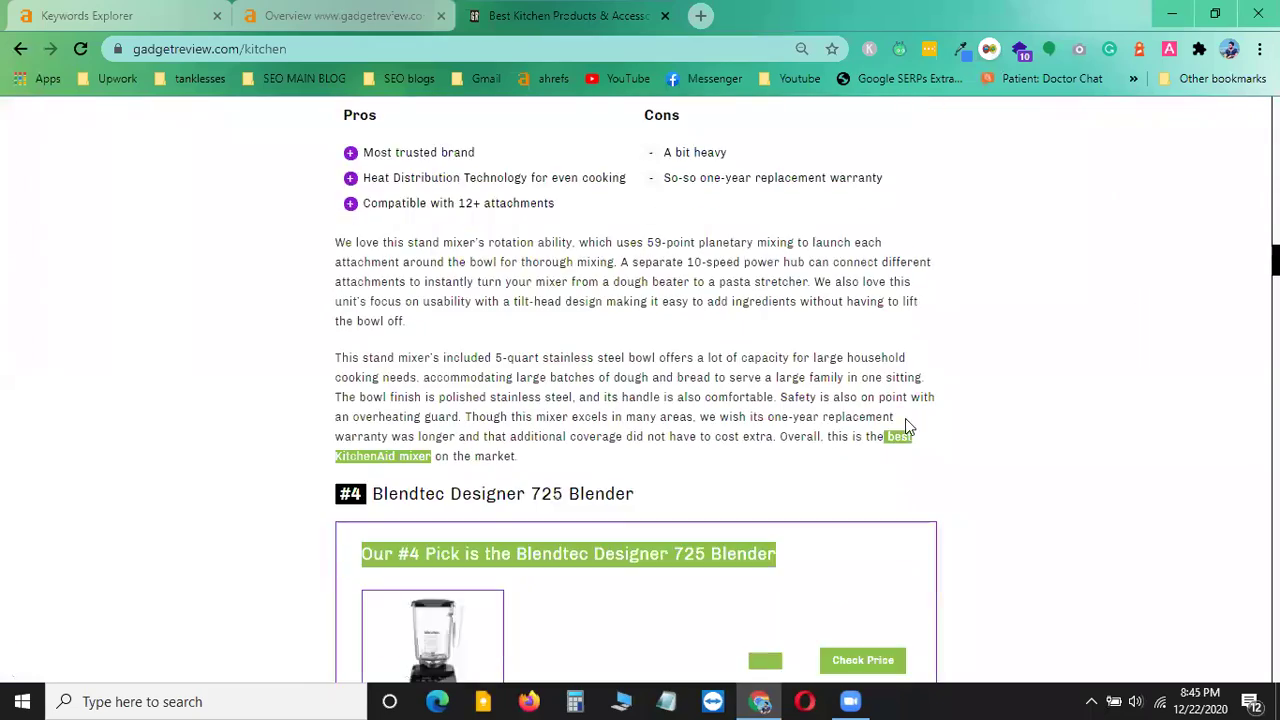
{"action": "scroll", "coordinate": [600, 460], "scroll_direction": "down", "scroll_amount": 17}
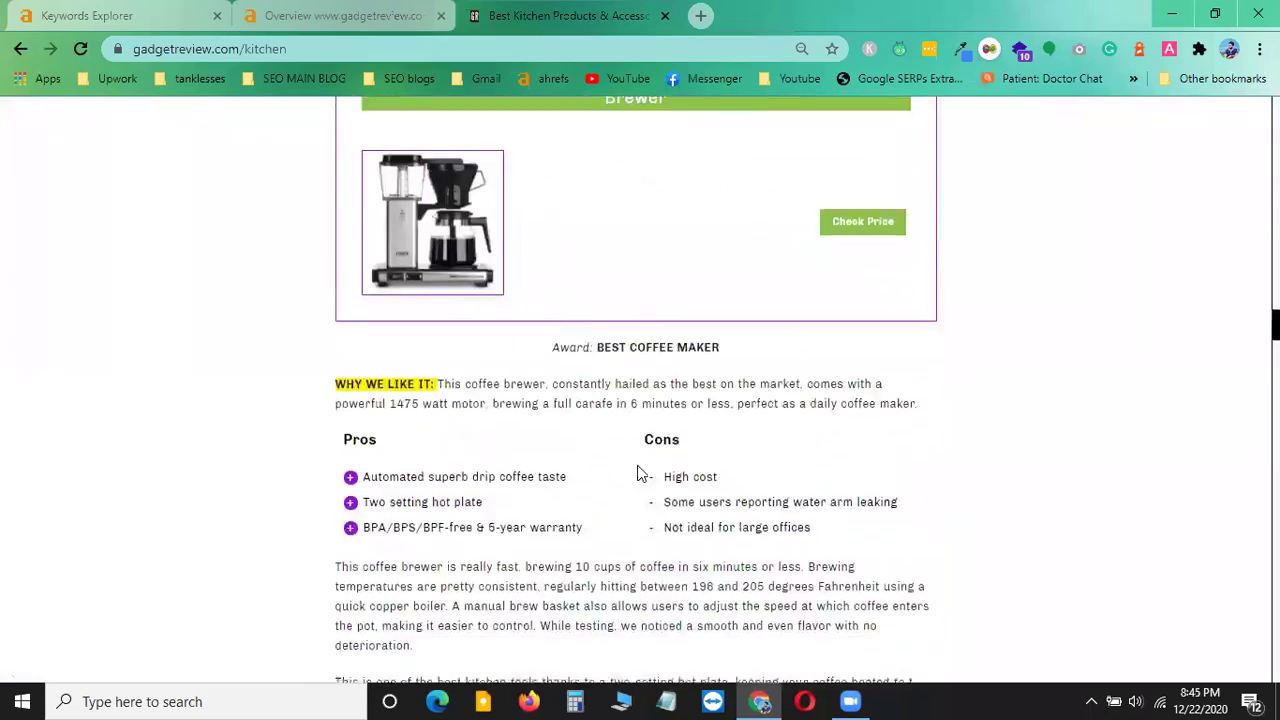
{"action": "scroll", "coordinate": [628, 477], "scroll_direction": "down", "scroll_amount": 7}
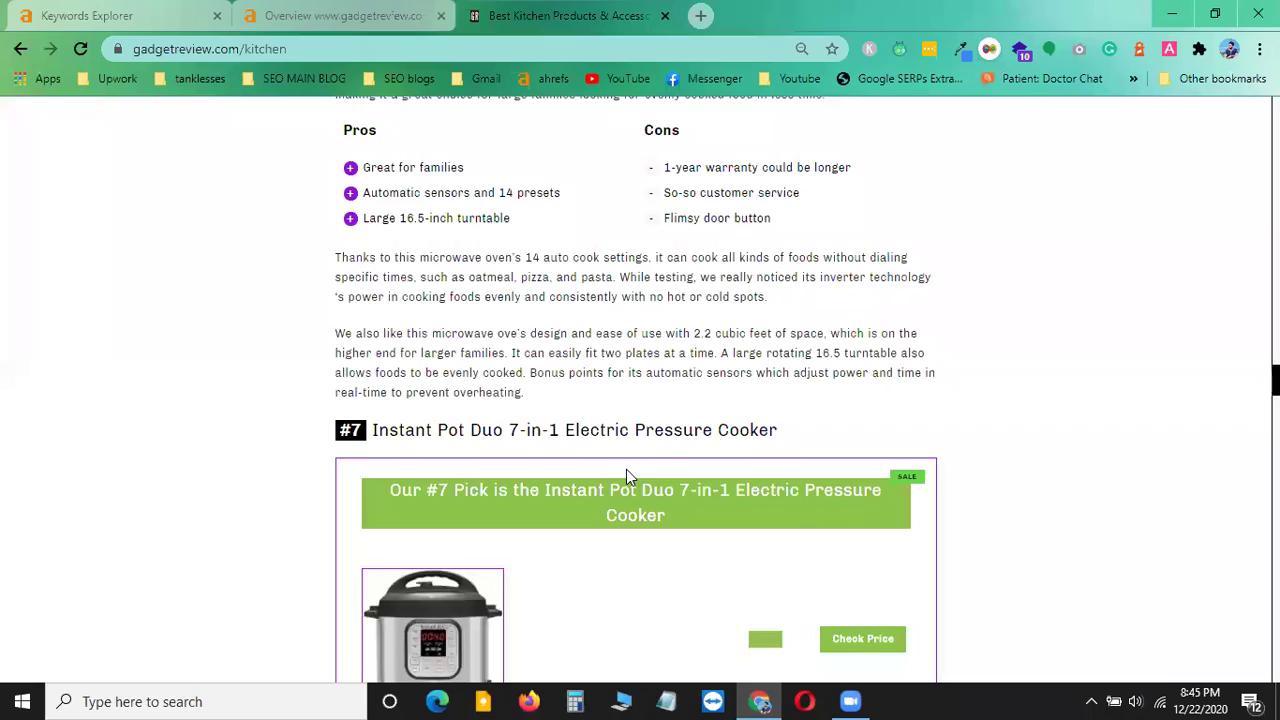
{"action": "scroll", "coordinate": [627, 477], "scroll_direction": "down", "scroll_amount": 13}
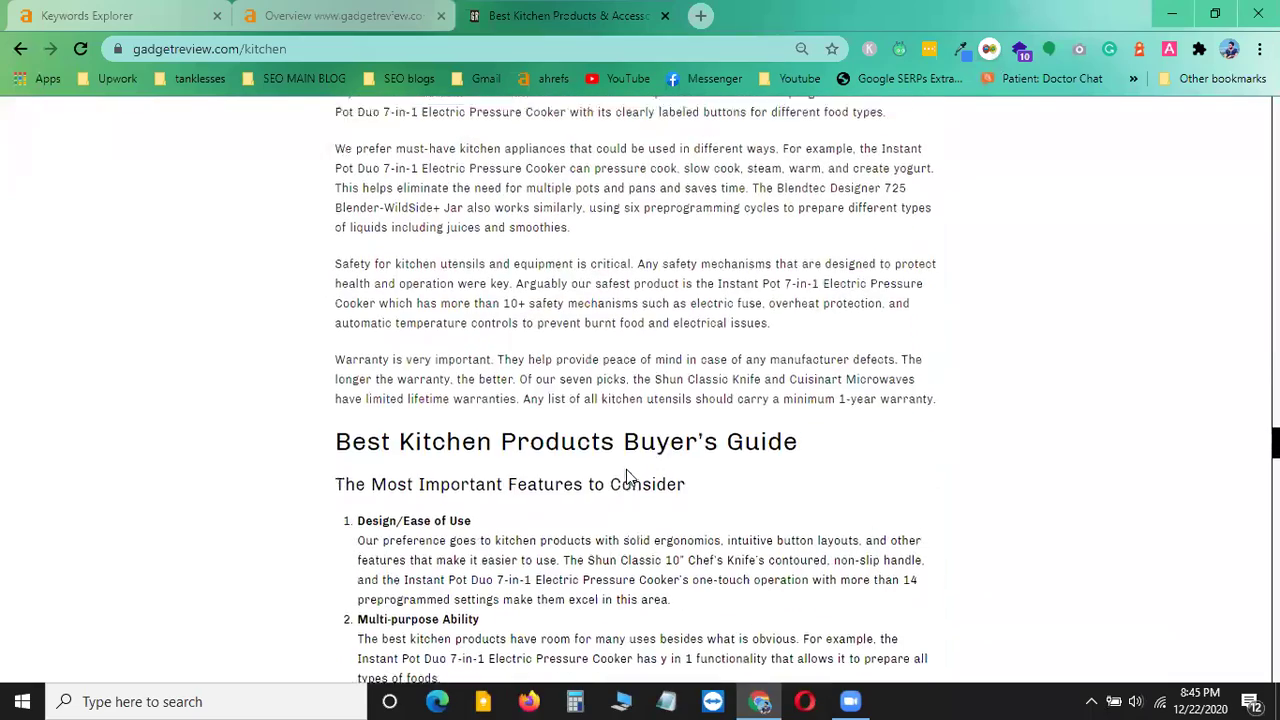
{"action": "scroll", "coordinate": [628, 470], "scroll_direction": "down", "scroll_amount": 9}
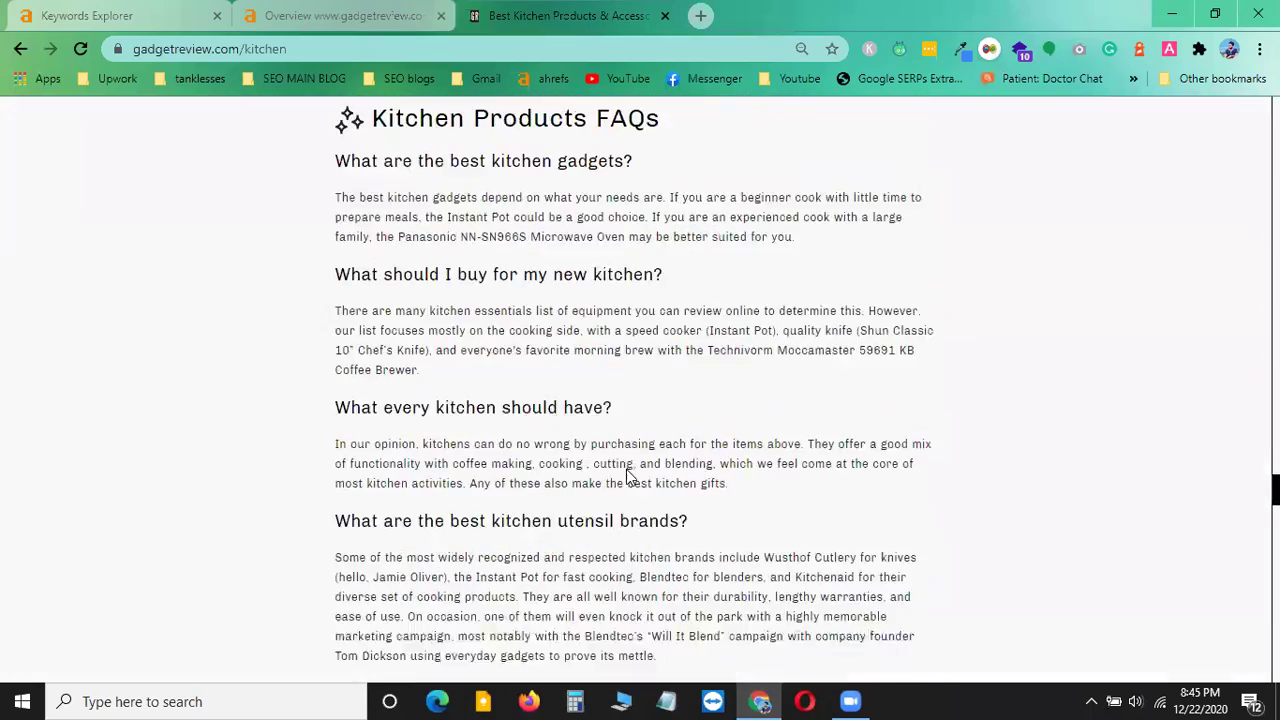
{"action": "scroll", "coordinate": [626, 477], "scroll_direction": "down", "scroll_amount": 10}
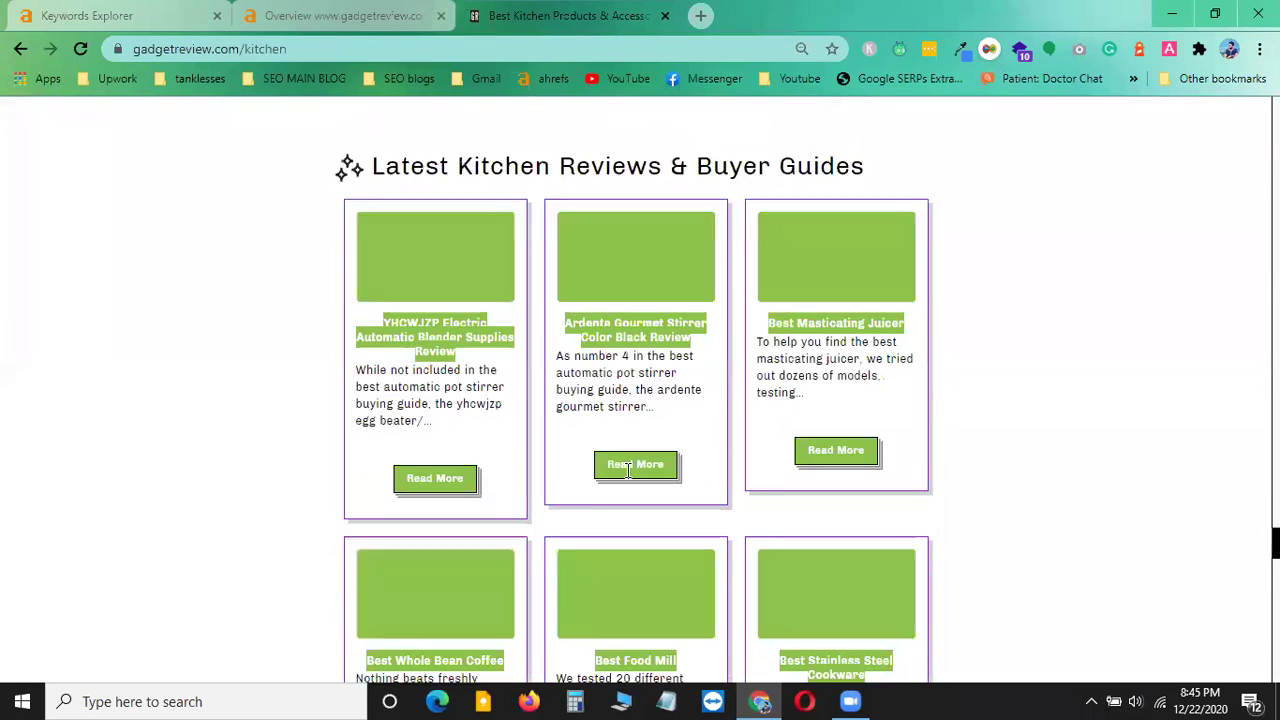
{"action": "scroll", "coordinate": [626, 477], "scroll_direction": "down", "scroll_amount": 12}
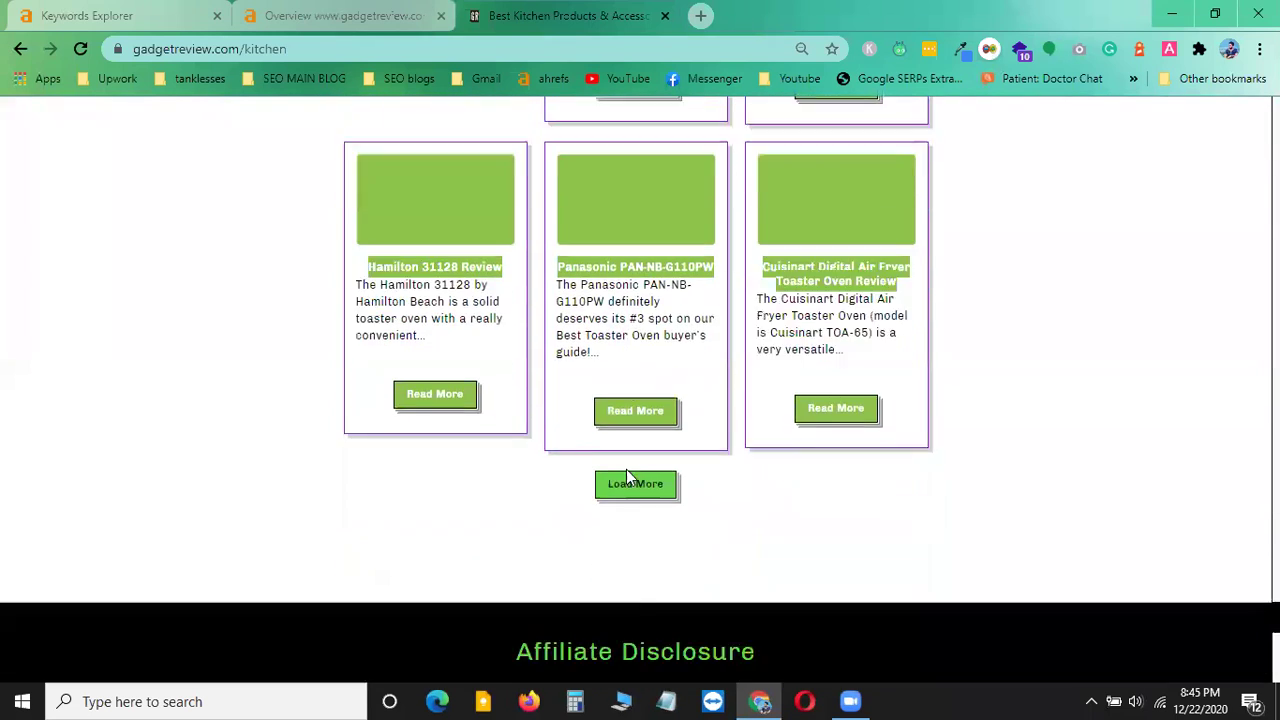
{"action": "scroll", "coordinate": [650, 470], "scroll_direction": "down", "scroll_amount": 2}
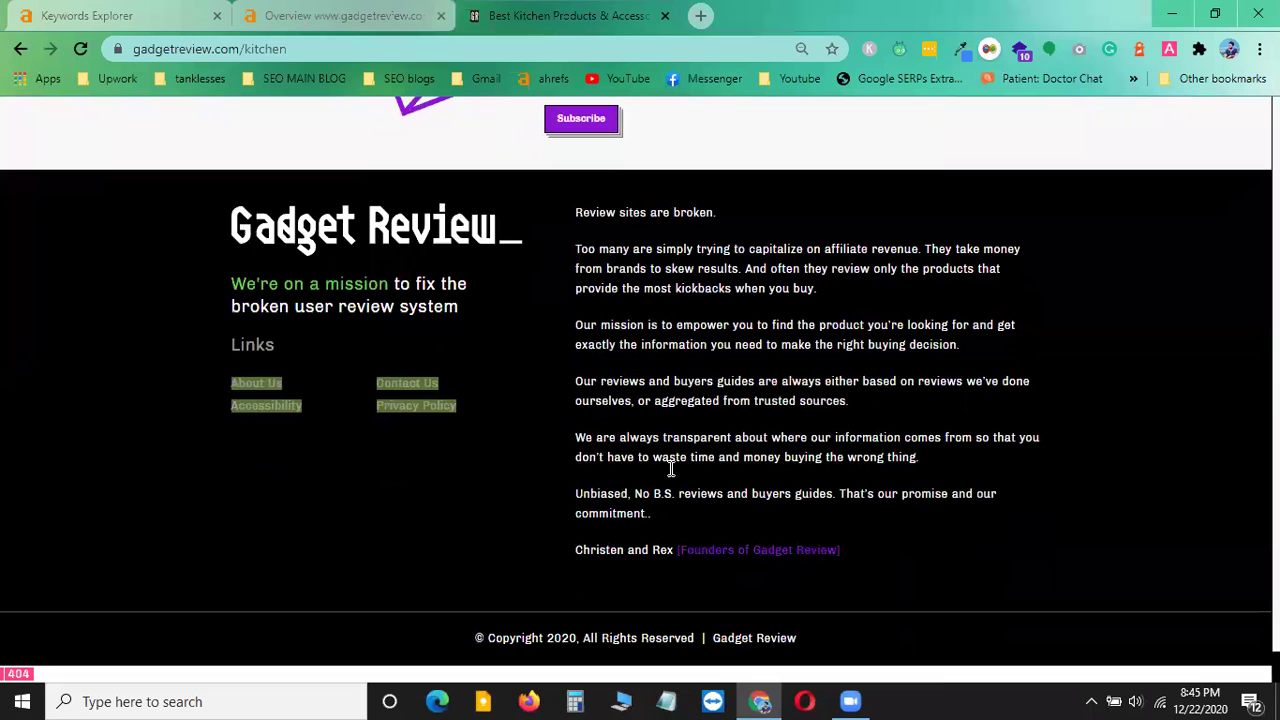
{"action": "scroll", "coordinate": [669, 469], "scroll_direction": "up", "scroll_amount": 15}
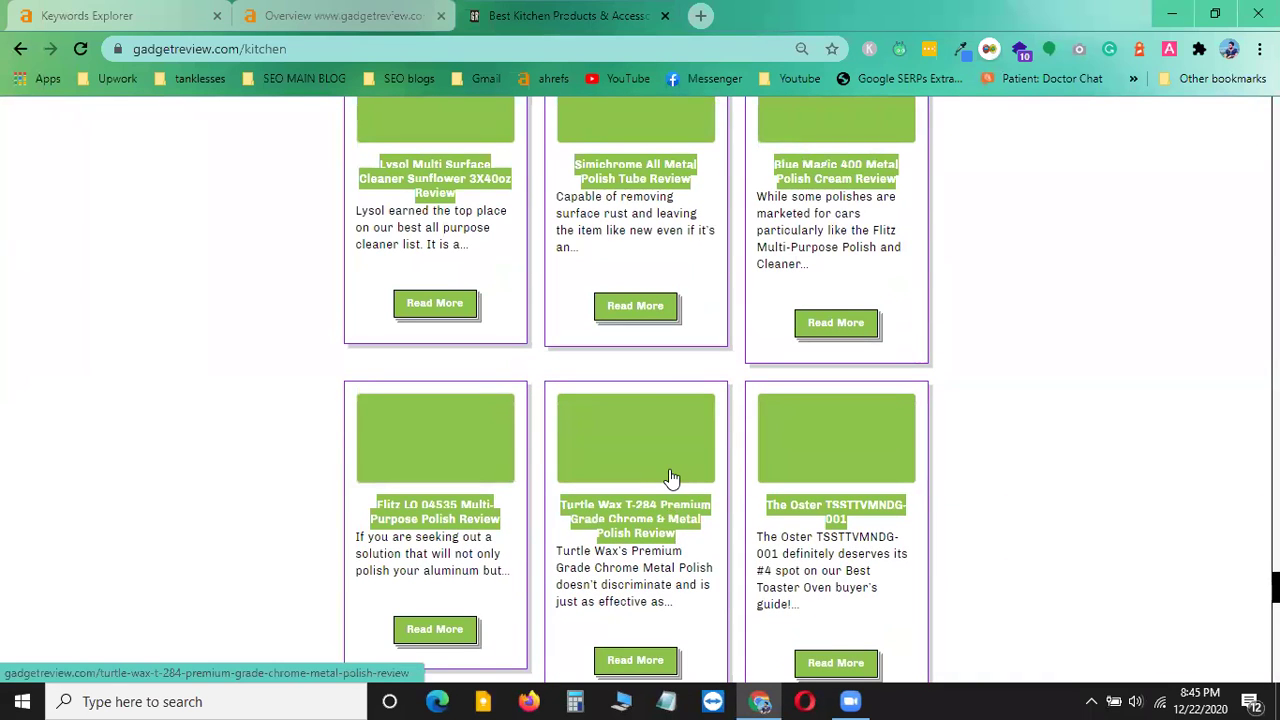
{"action": "scroll", "coordinate": [671, 478], "scroll_direction": "up", "scroll_amount": 10}
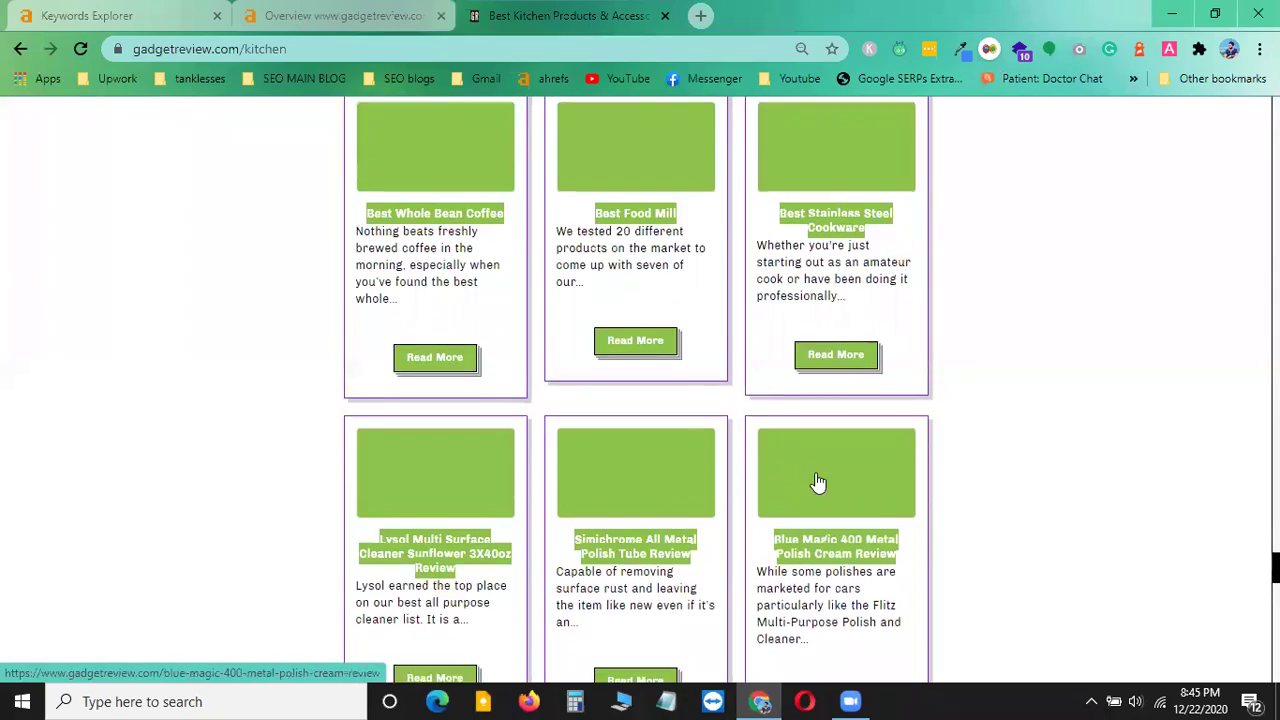
{"action": "scroll", "coordinate": [818, 482], "scroll_direction": "up", "scroll_amount": 15}
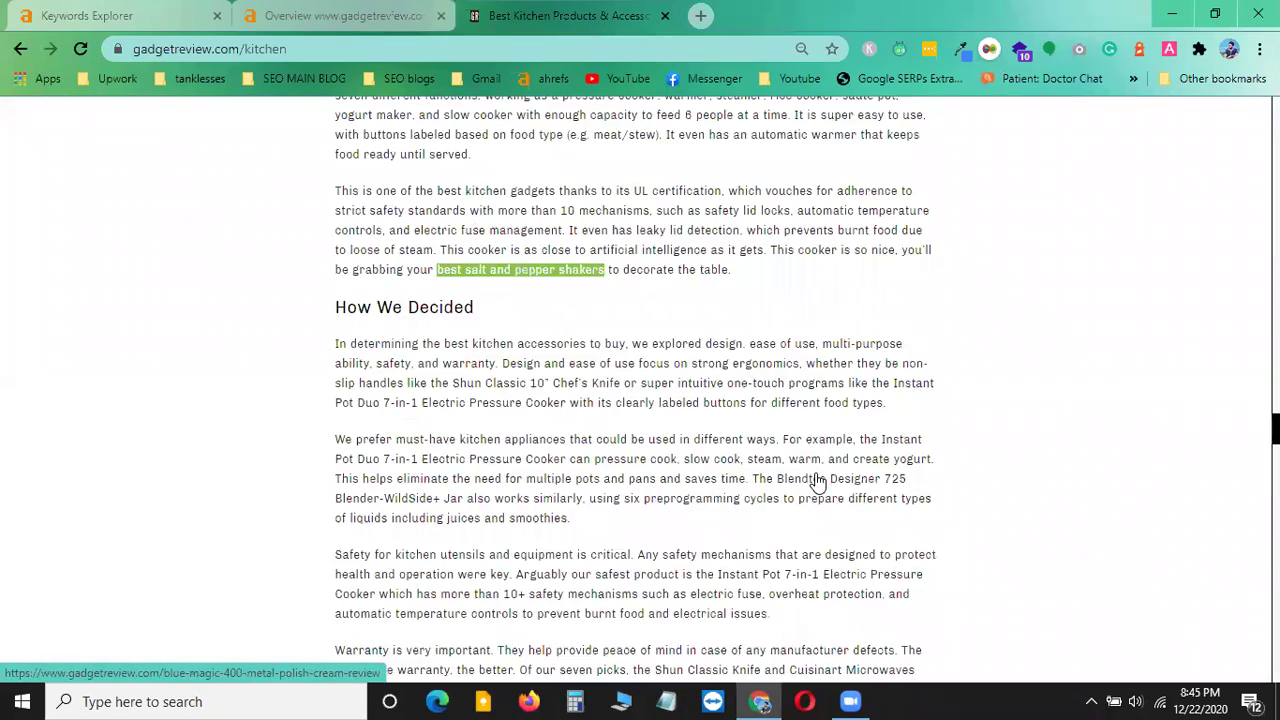
{"action": "scroll", "coordinate": [640, 400], "scroll_direction": "up", "scroll_amount": 15}
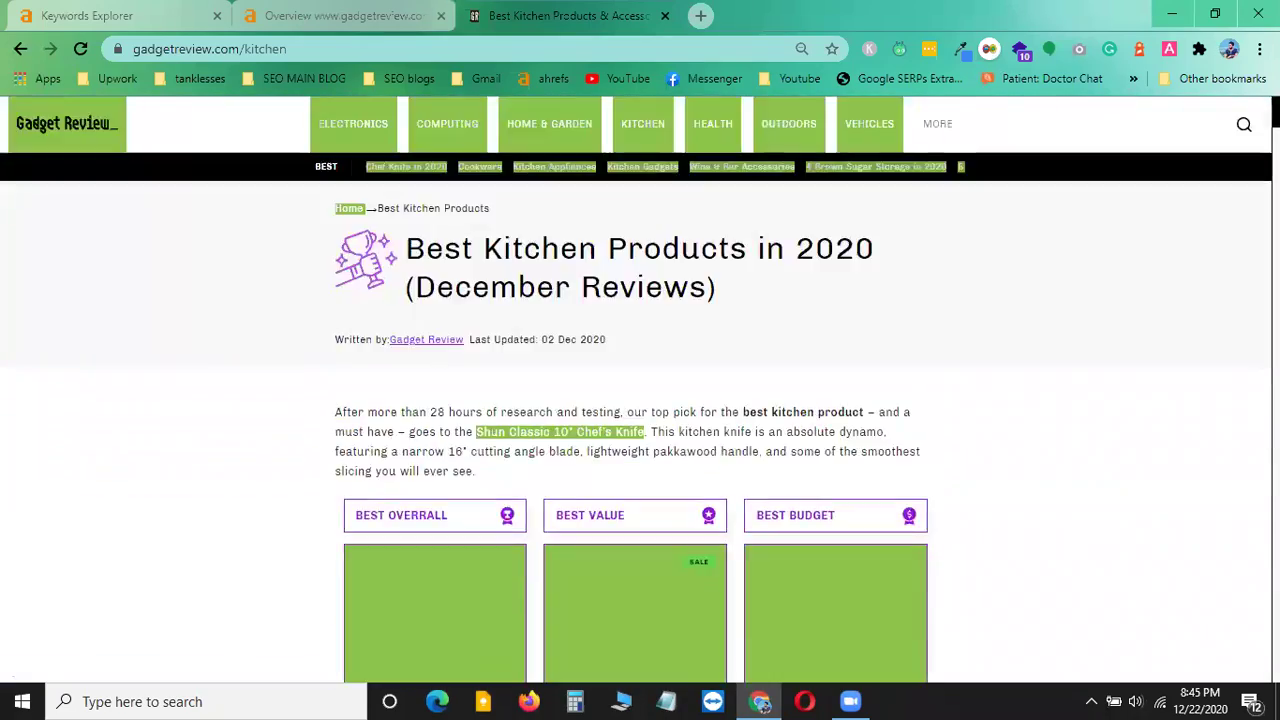
- Scan the Kitchen page with Broken Link Checker and open the reported error link to compare it with the scanned page
{"action": "left_click", "coordinate": [1169, 52]}
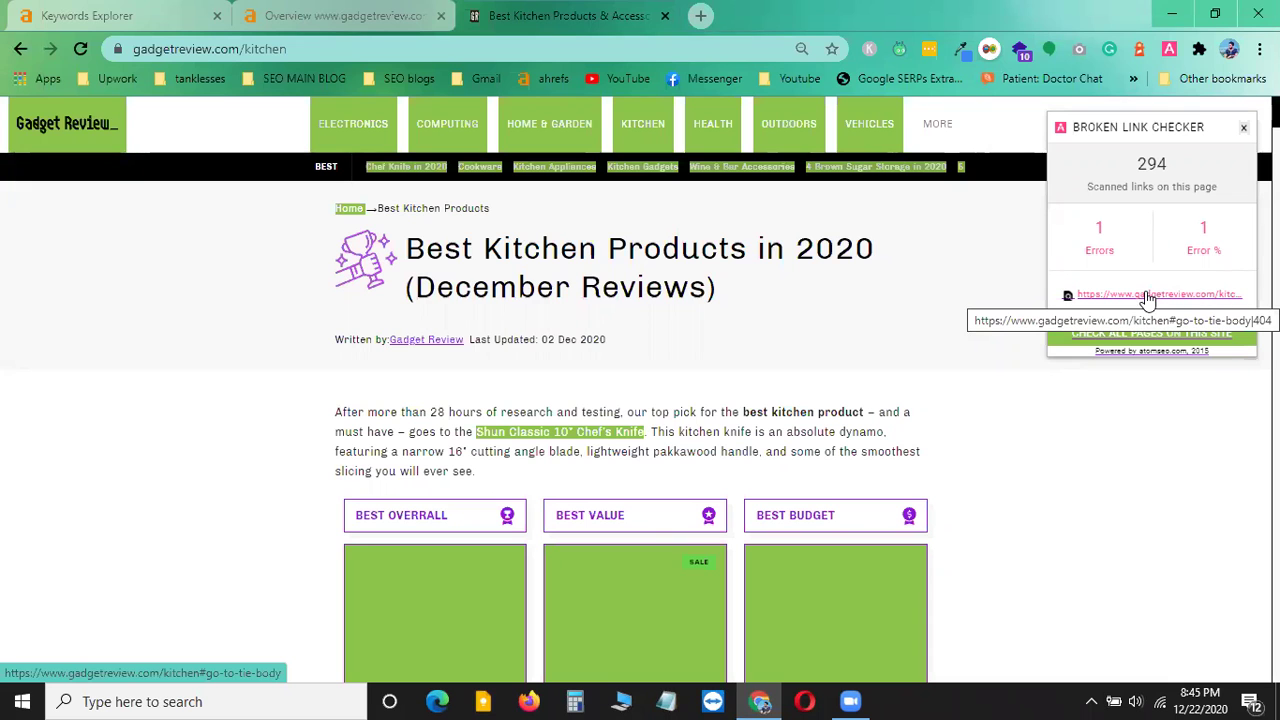
{"action": "left_click", "coordinate": [1148, 296]}
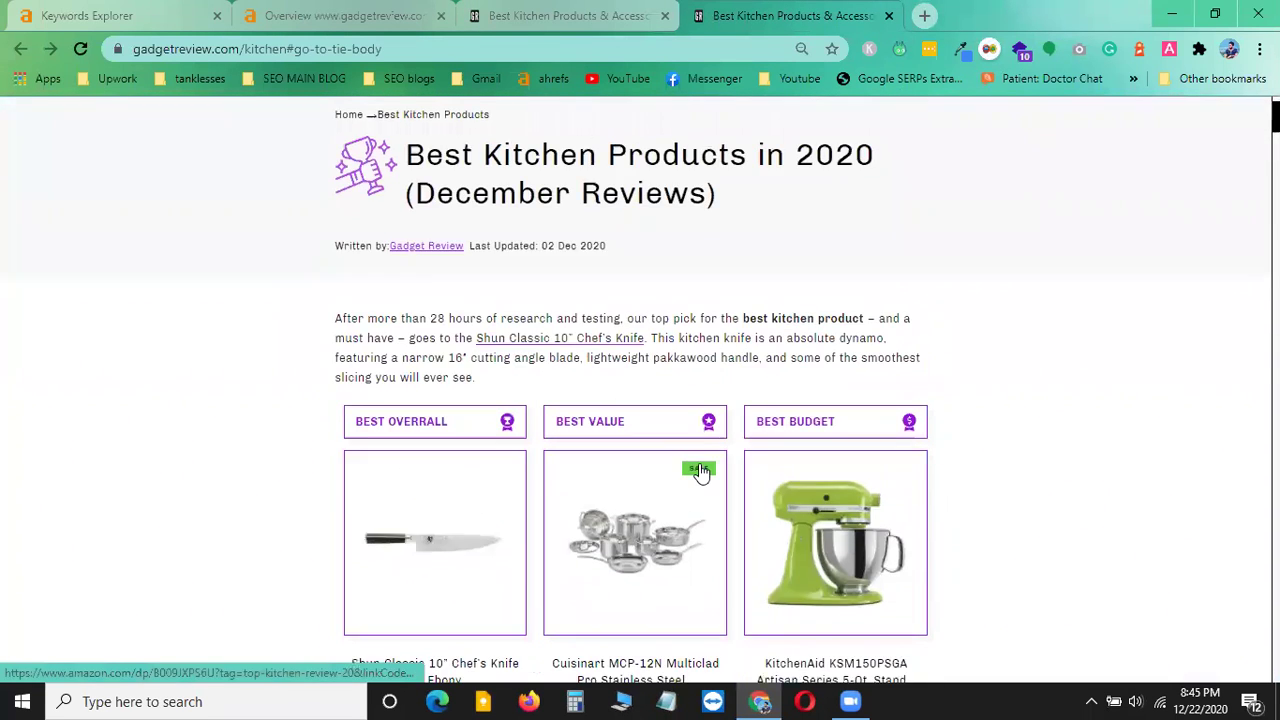
{"action": "left_click", "coordinate": [565, 8]}
{"action": "left_click", "coordinate": [738, 10]}
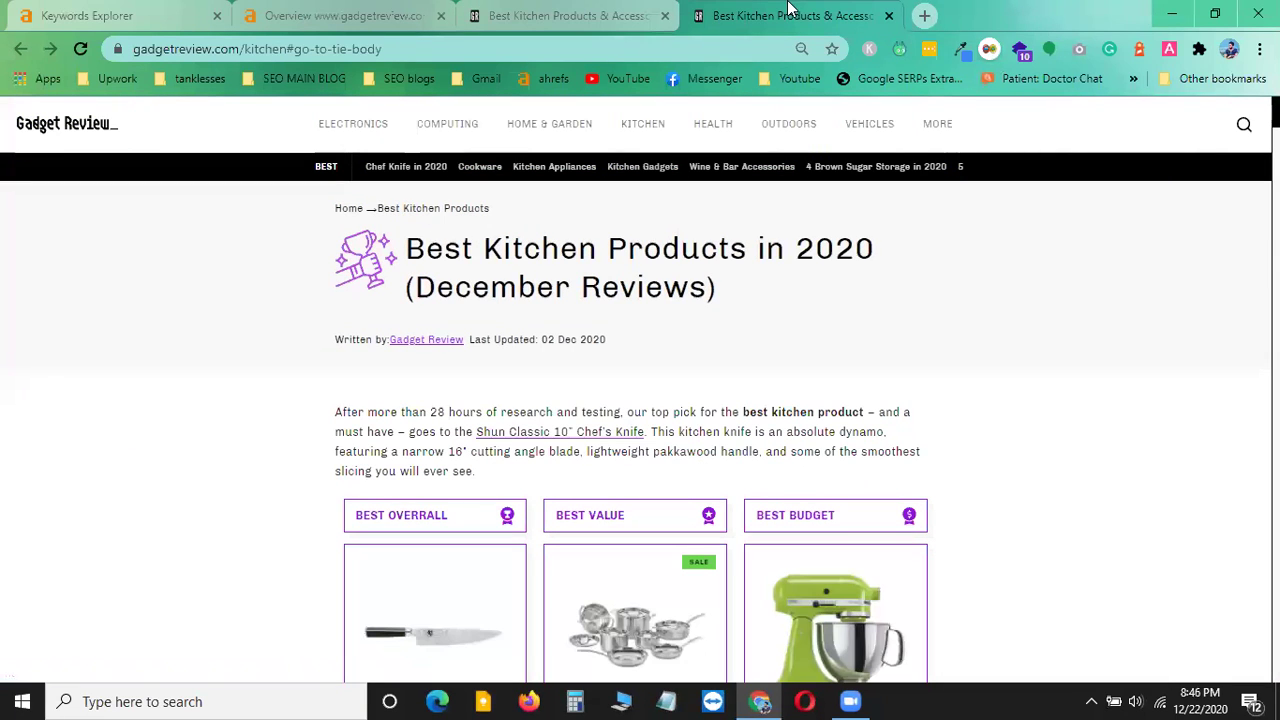
{"action": "left_click", "coordinate": [540, 20]}
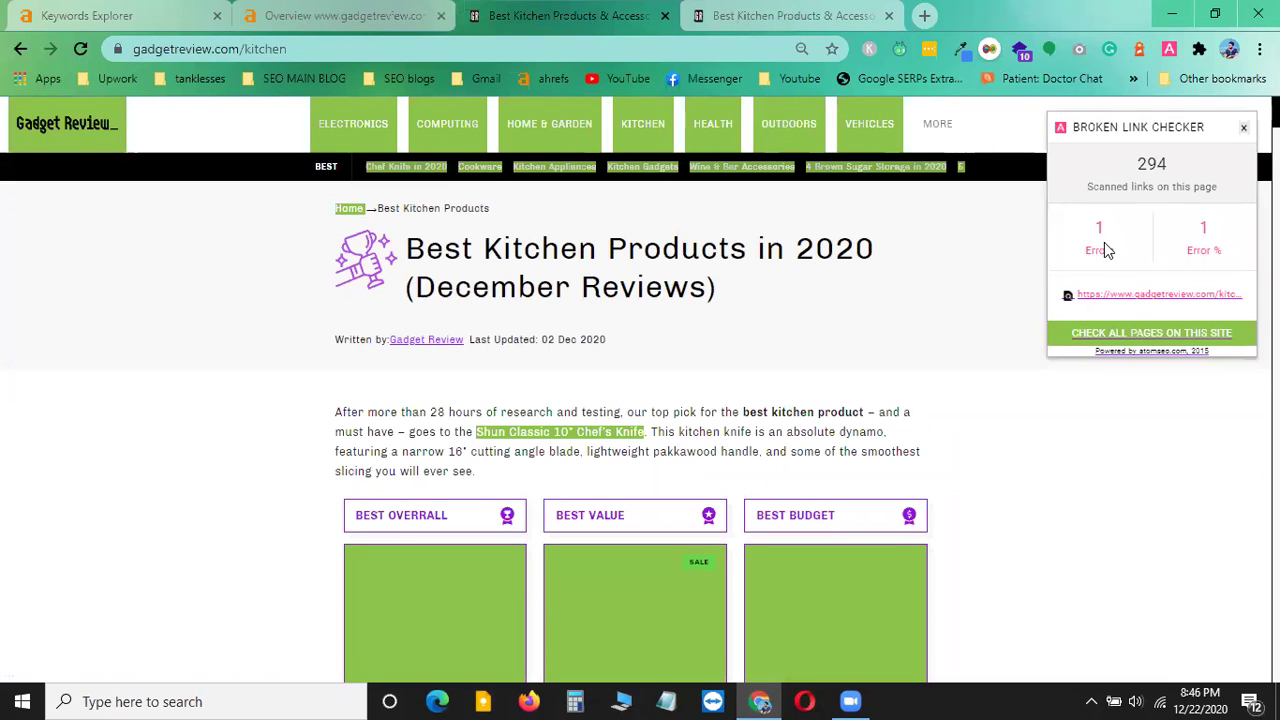
- Locate the reported error on the Kitchen page, examine the footer and the sections above it, and close the Broken Link Checker results
{"action": "left_click", "coordinate": [1068, 297]}
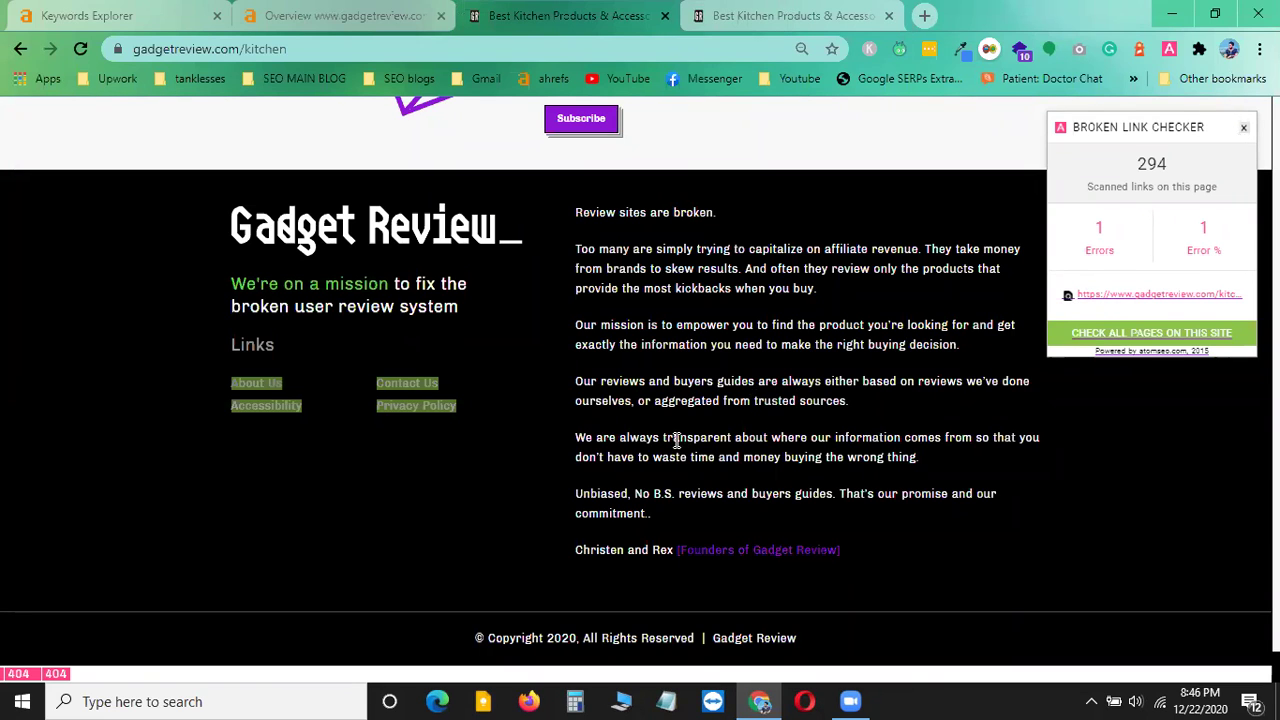
{"action": "scroll", "coordinate": [673, 441], "scroll_direction": "up", "scroll_amount": 4}
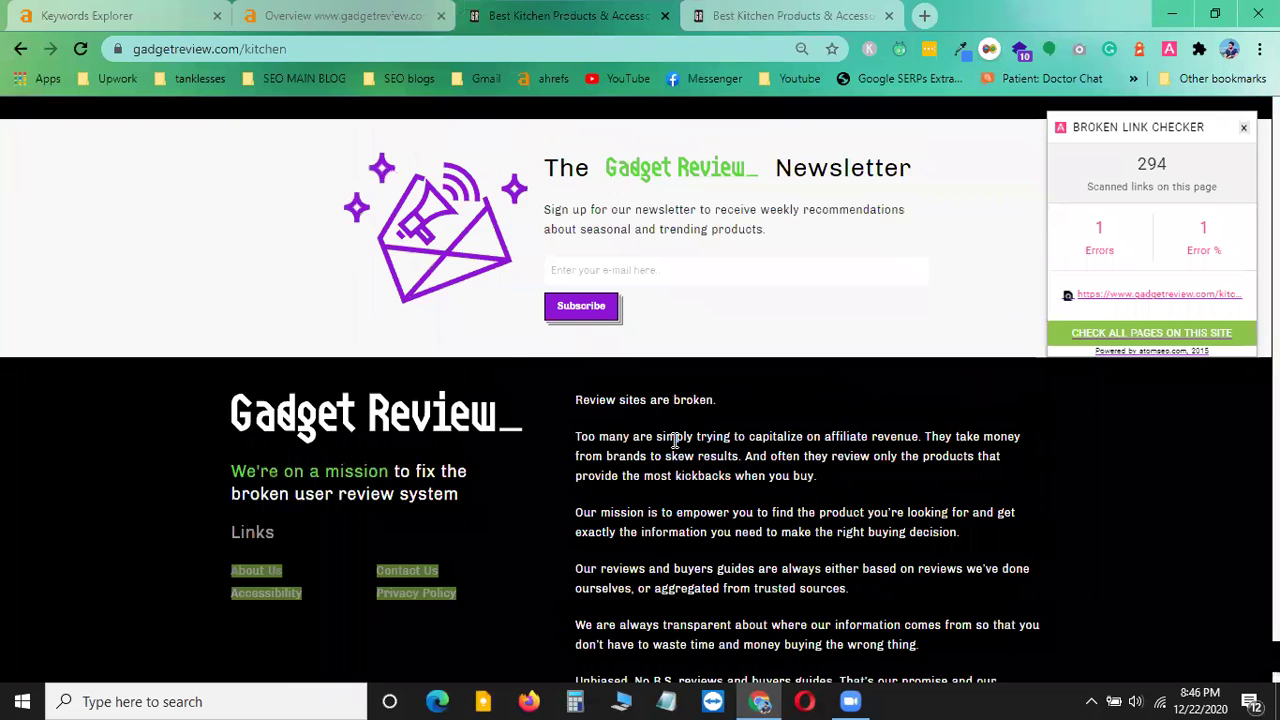
{"action": "scroll", "coordinate": [673, 445], "scroll_direction": "down", "scroll_amount": 2}
{"action": "scroll", "coordinate": [673, 441], "scroll_direction": "down", "scroll_amount": 1}
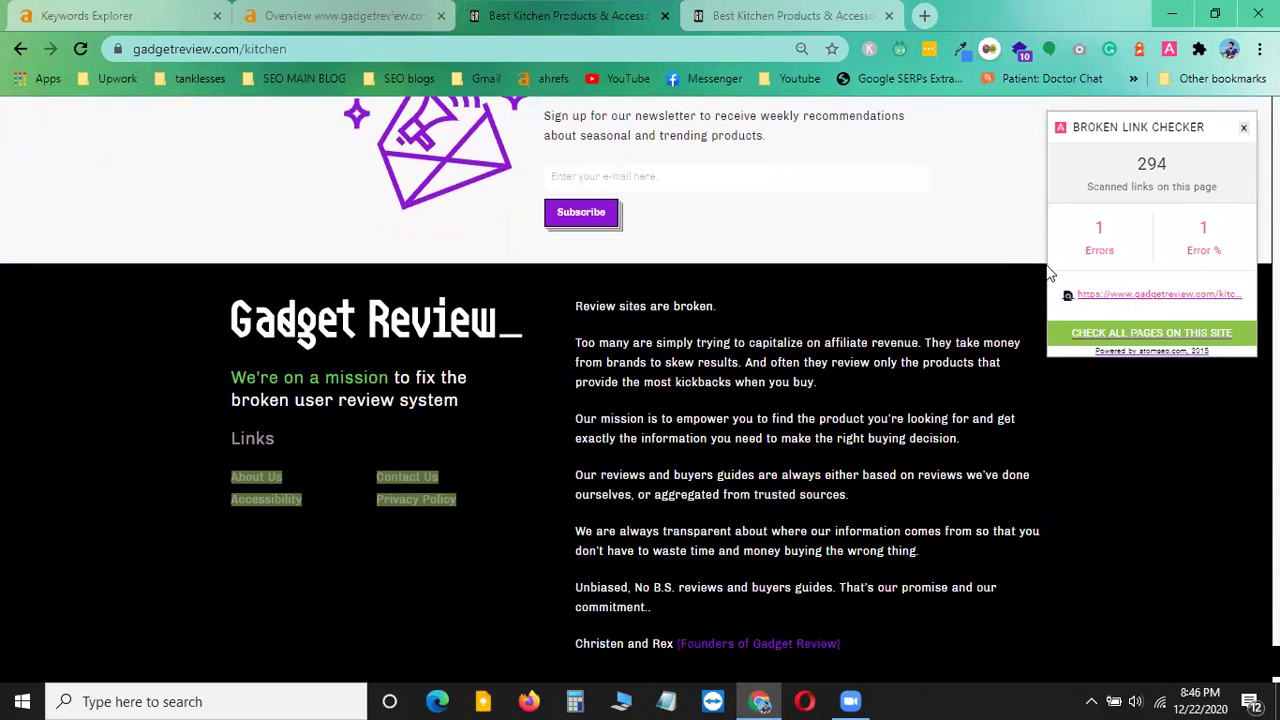
{"action": "scroll", "coordinate": [943, 345], "scroll_direction": "up", "scroll_amount": 4}
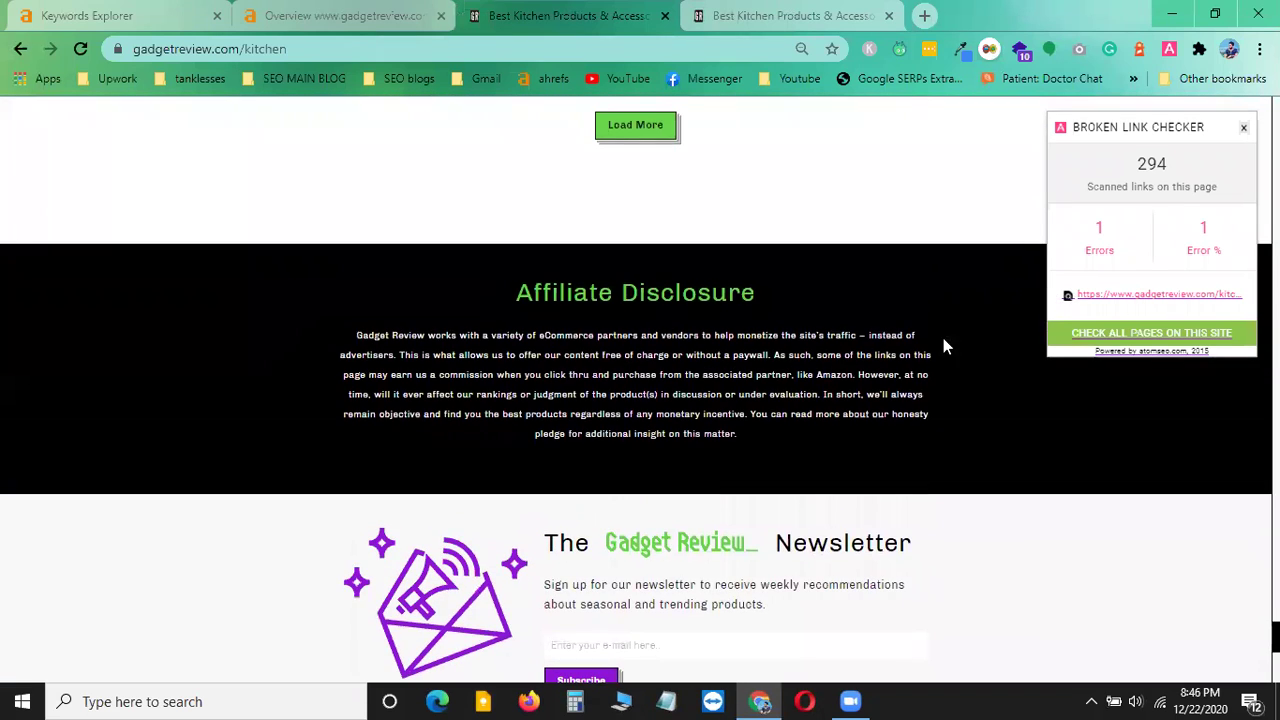
{"action": "left_click", "coordinate": [1068, 297]}
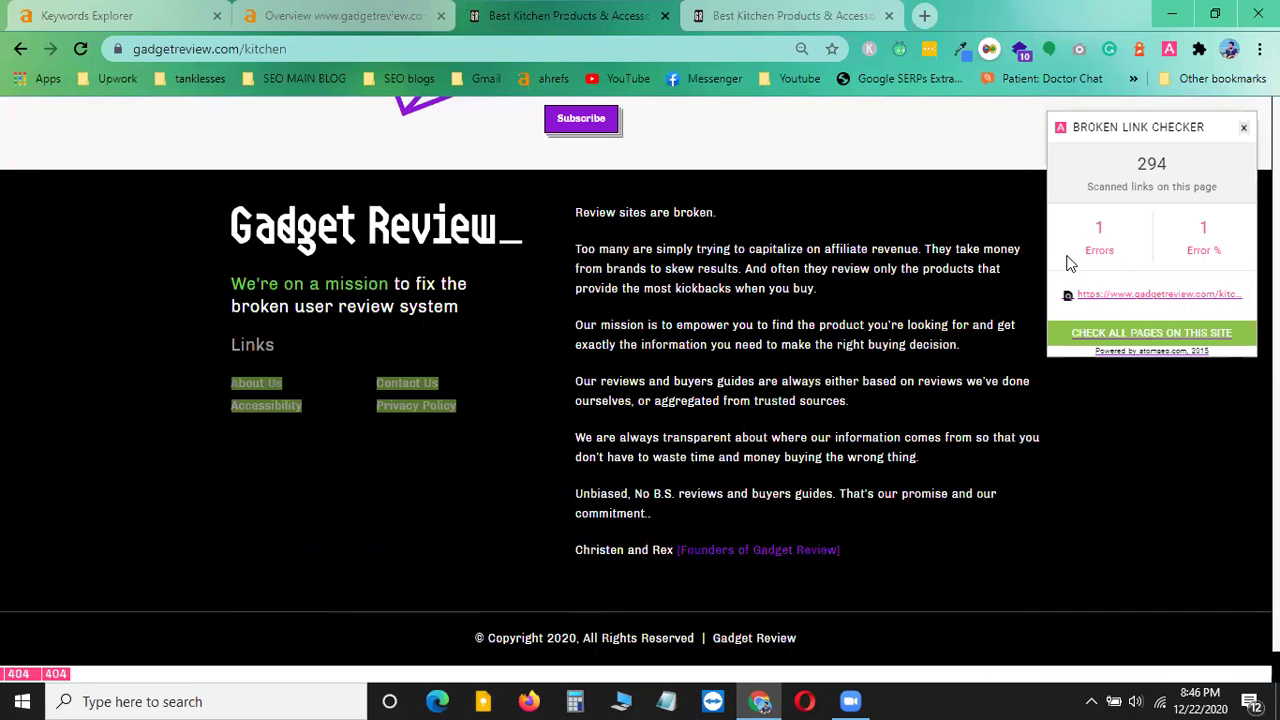
{"action": "scroll", "coordinate": [420, 447], "scroll_direction": "up", "scroll_amount": 5}
{"action": "scroll", "coordinate": [420, 447], "scroll_direction": "down", "scroll_amount": 5}
{"action": "scroll", "coordinate": [922, 414], "scroll_direction": "up", "scroll_amount": 15}
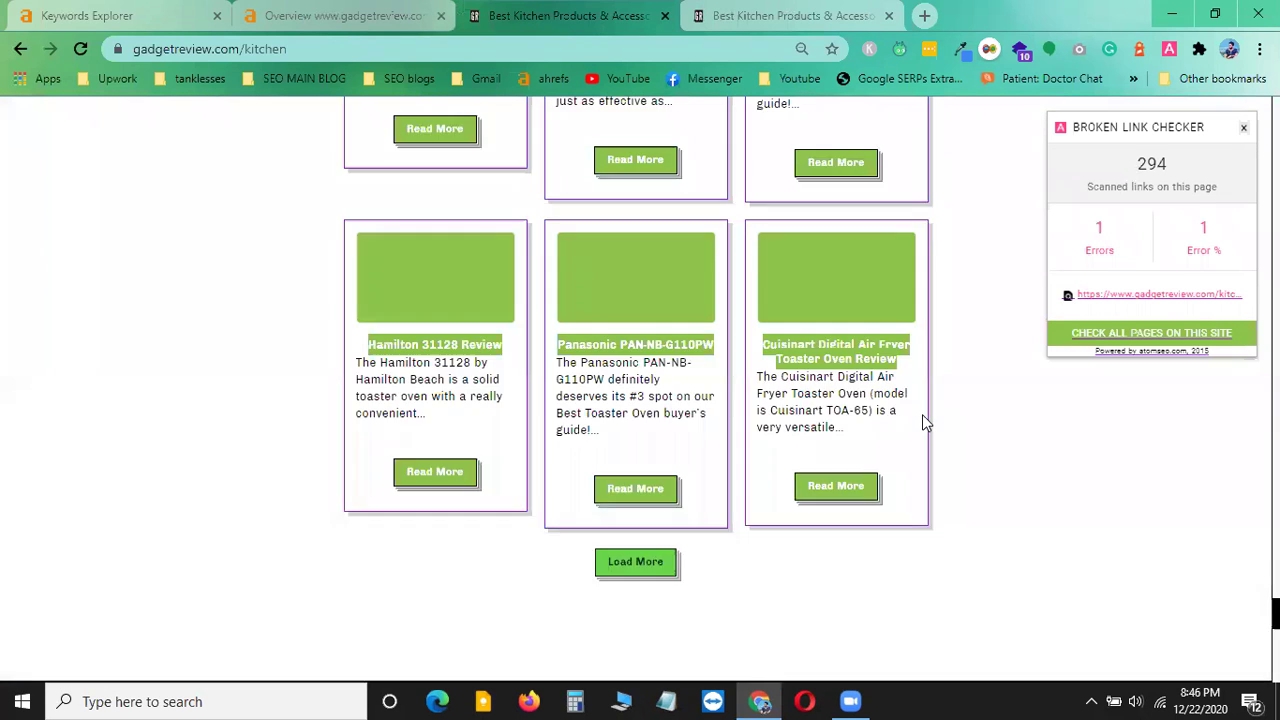
{"action": "left_click", "coordinate": [1244, 130]}
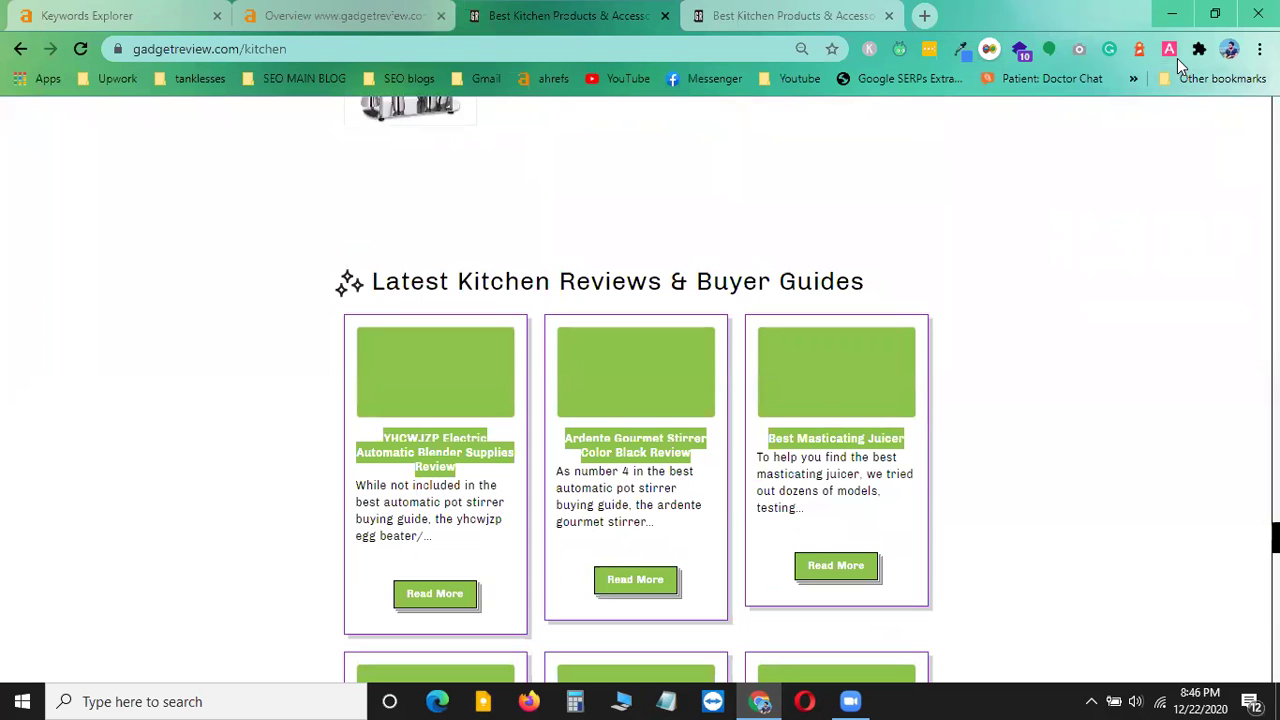
- Rescan the Kitchen page to start Broken Link Checker's check of all site pages, and close the duplicate Kitchen page tab
{"action": "scroll", "coordinate": [1180, 180], "scroll_direction": "up", "scroll_amount": 20}
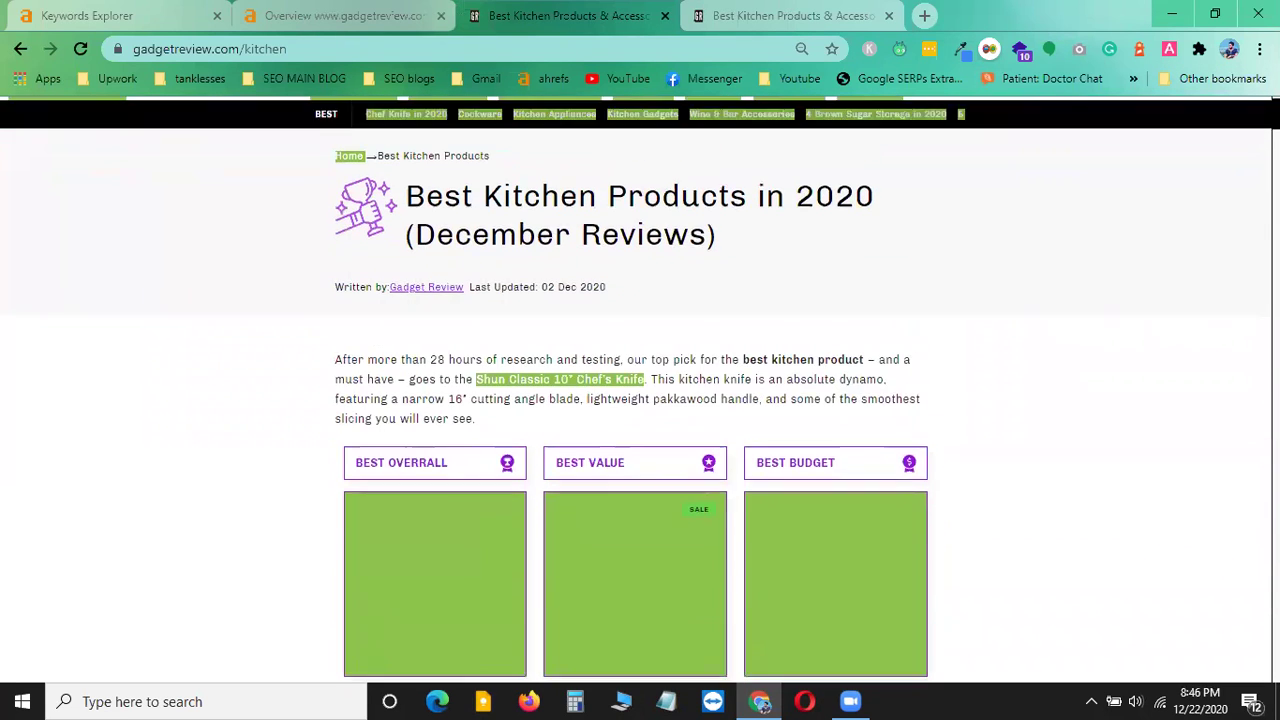
{"action": "left_click", "coordinate": [1169, 50]}
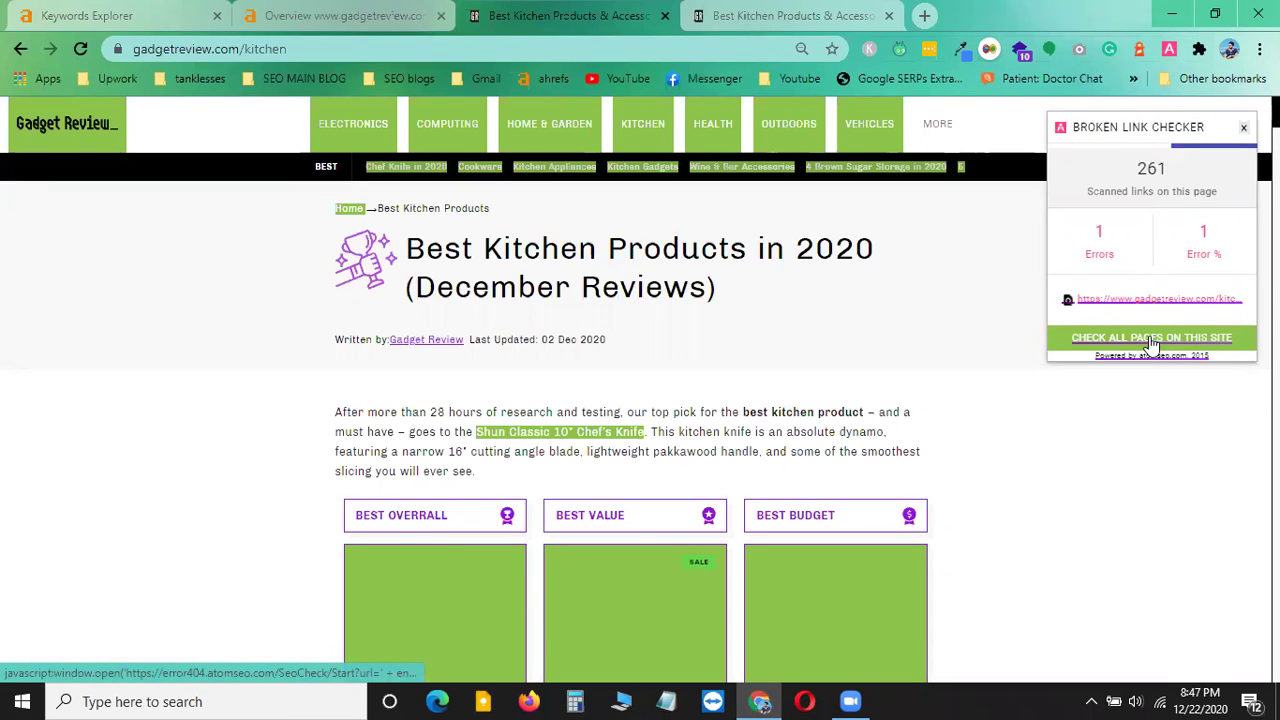
{"action": "left_click", "coordinate": [1152, 339]}
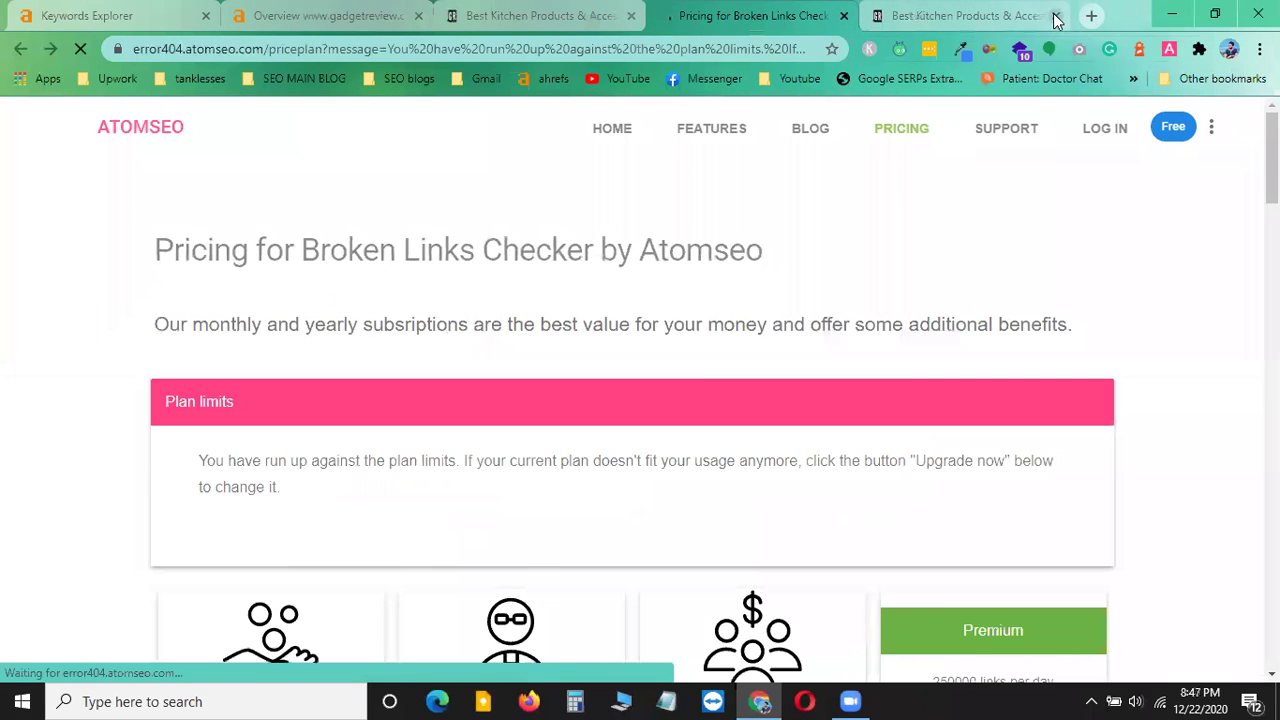
{"action": "left_click", "coordinate": [1055, 15]}
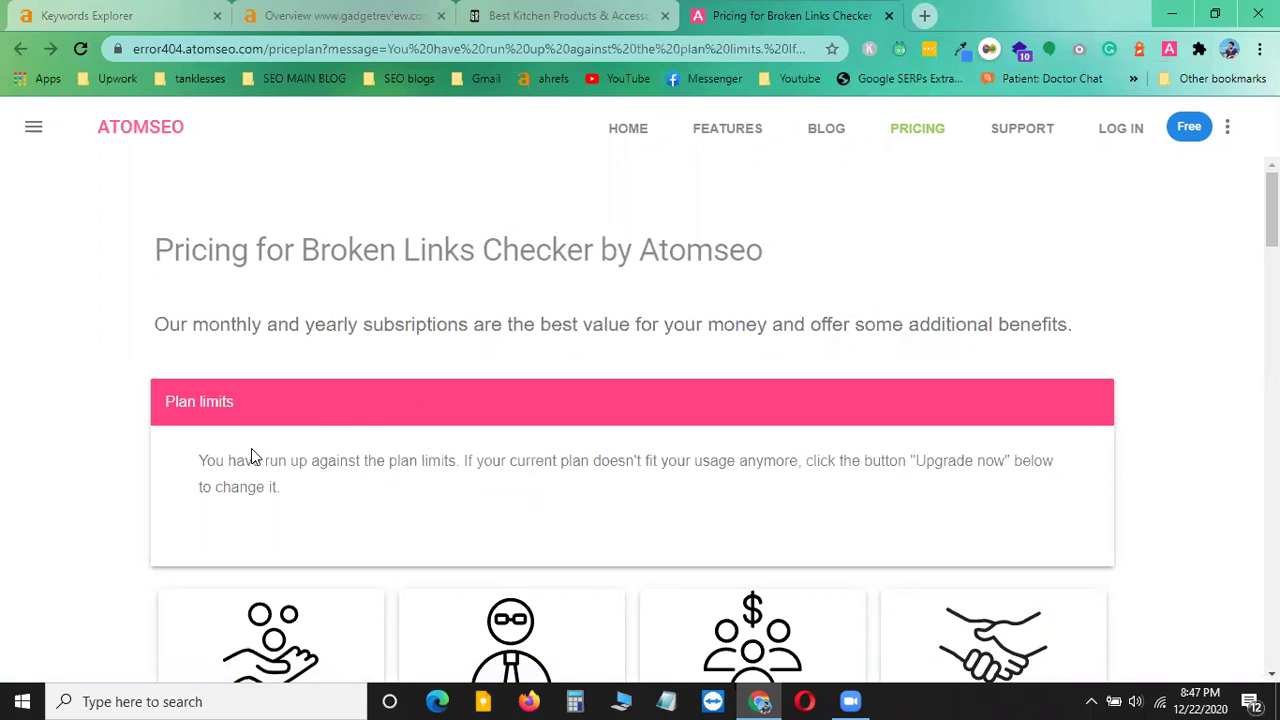
- Review the plan limits and the daily link allowances of the Atomseo pricing plans, and close the pricing page
{"action": "scroll", "coordinate": [360, 440], "scroll_direction": "down", "scroll_amount": 4}
{"action": "scroll", "coordinate": [378, 465], "scroll_direction": "up", "scroll_amount": 4}
{"action": "left_click", "coordinate": [585, 532]}
{"action": "scroll", "coordinate": [369, 426], "scroll_direction": "down", "scroll_amount": 3}
{"action": "scroll", "coordinate": [371, 423], "scroll_direction": "up", "scroll_amount": 3}
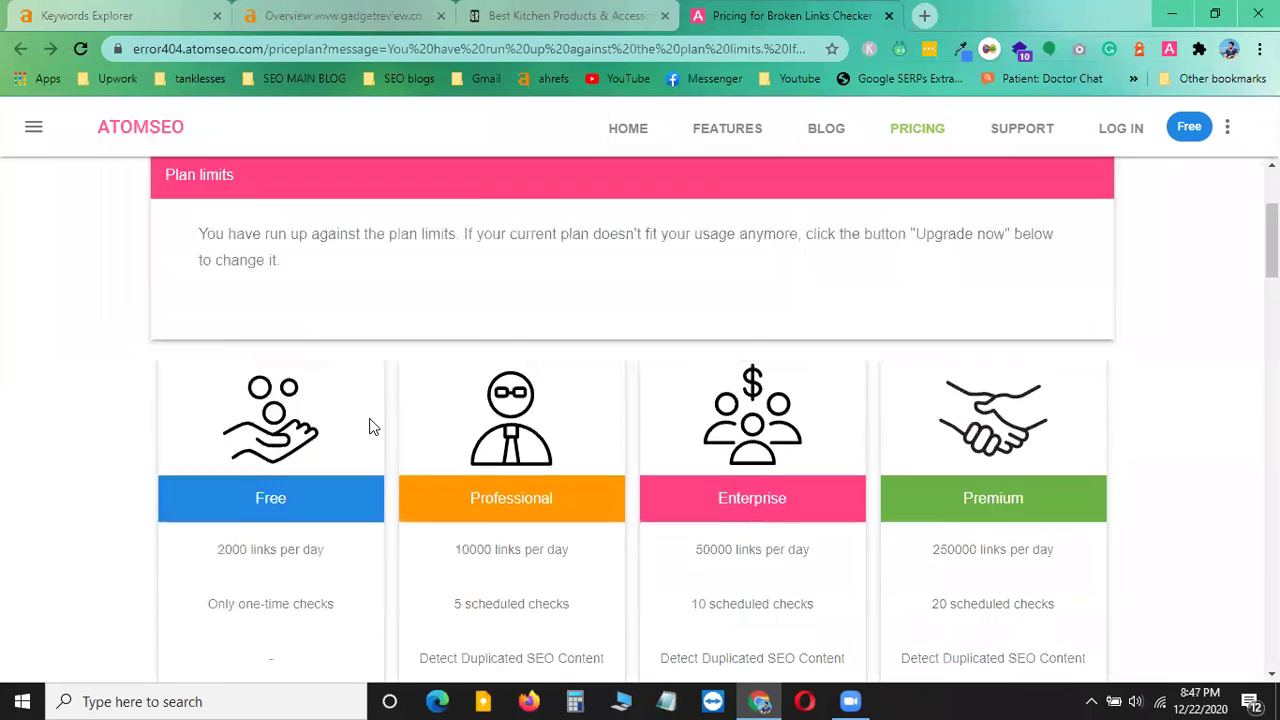
{"action": "left_click", "coordinate": [888, 15]}
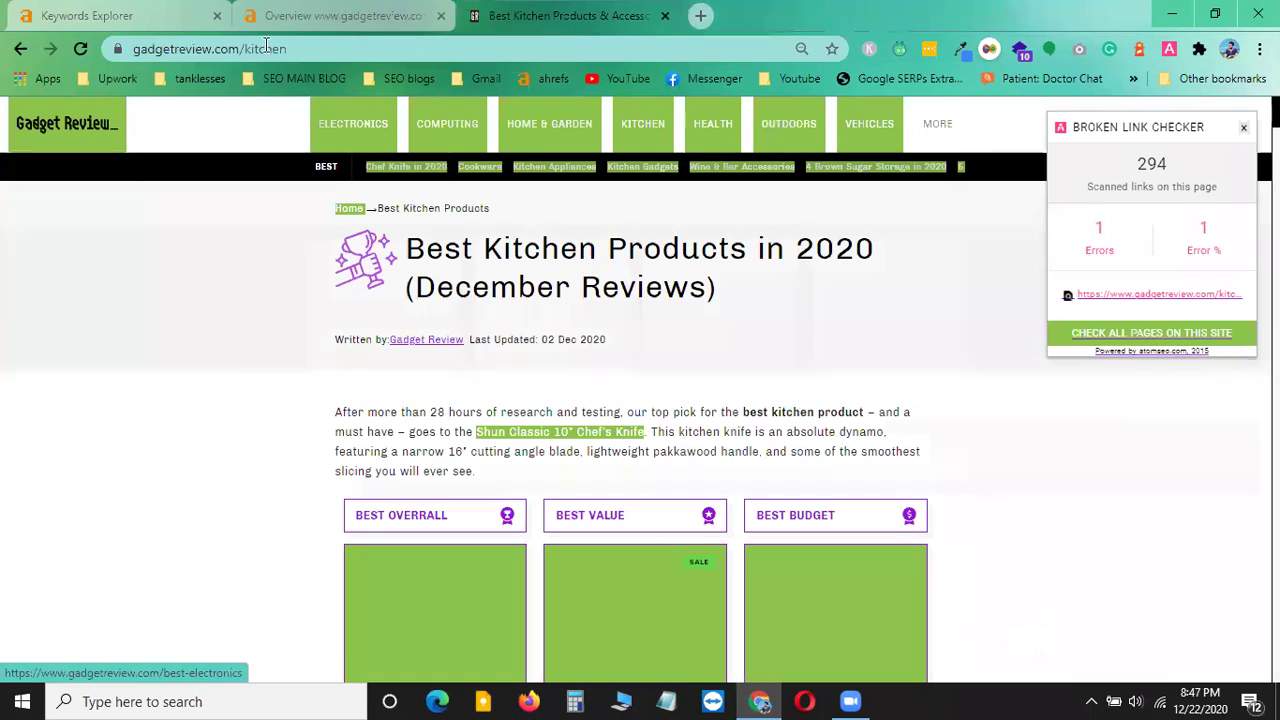
{"action": "left_click", "coordinate": [305, 12]}
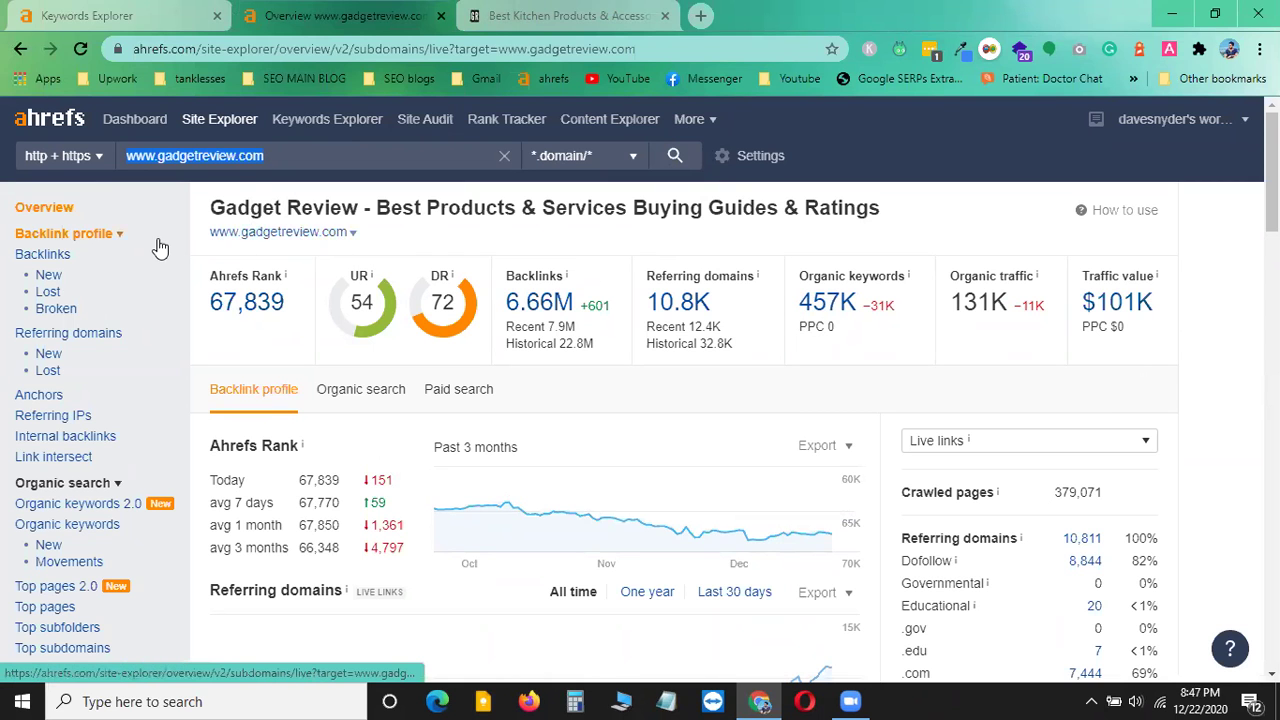
{"action": "scroll", "coordinate": [148, 250], "scroll_direction": "down", "scroll_amount": 6}
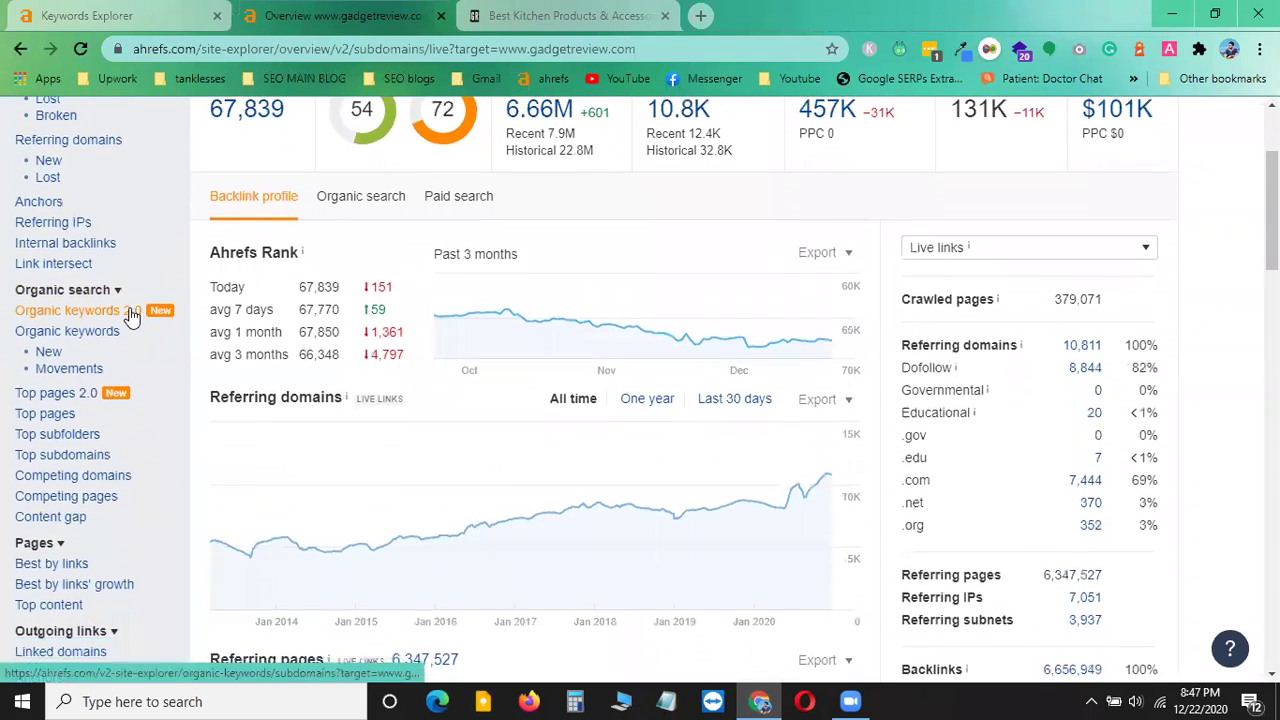
{"action": "scroll", "coordinate": [124, 328], "scroll_direction": "up", "scroll_amount": 1}
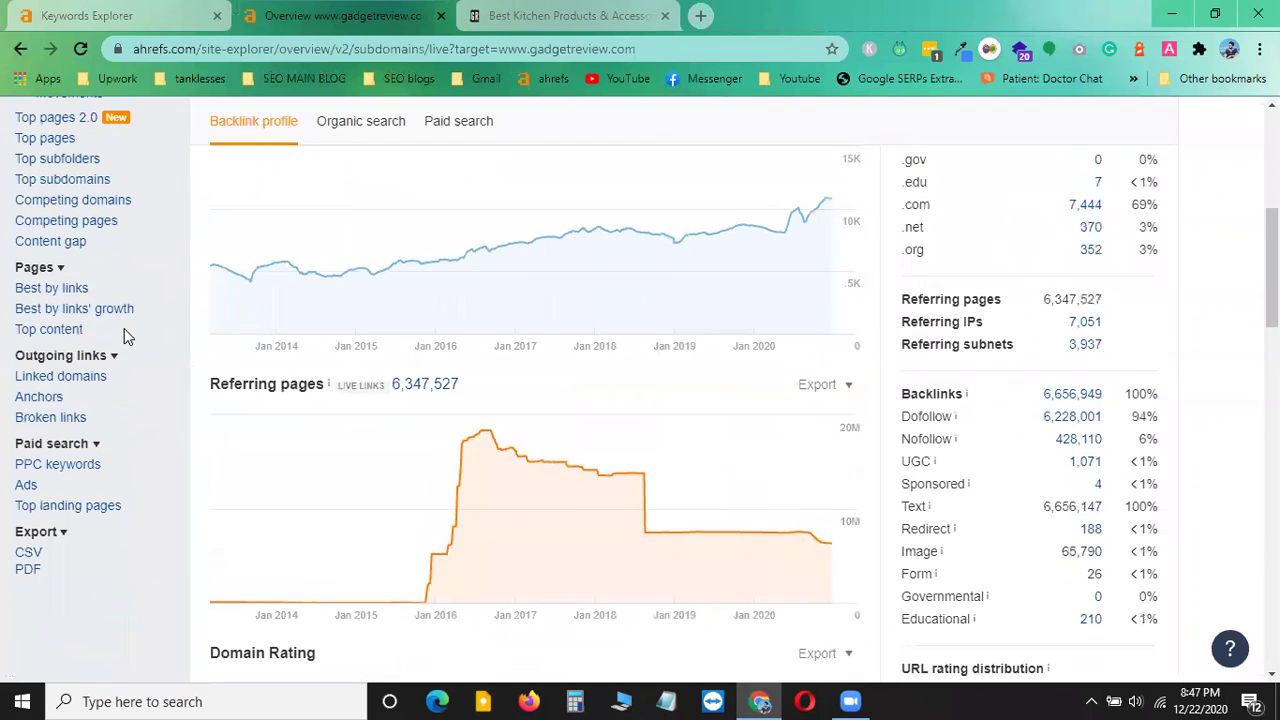
{"action": "scroll", "coordinate": [124, 328], "scroll_direction": "up", "scroll_amount": 1}
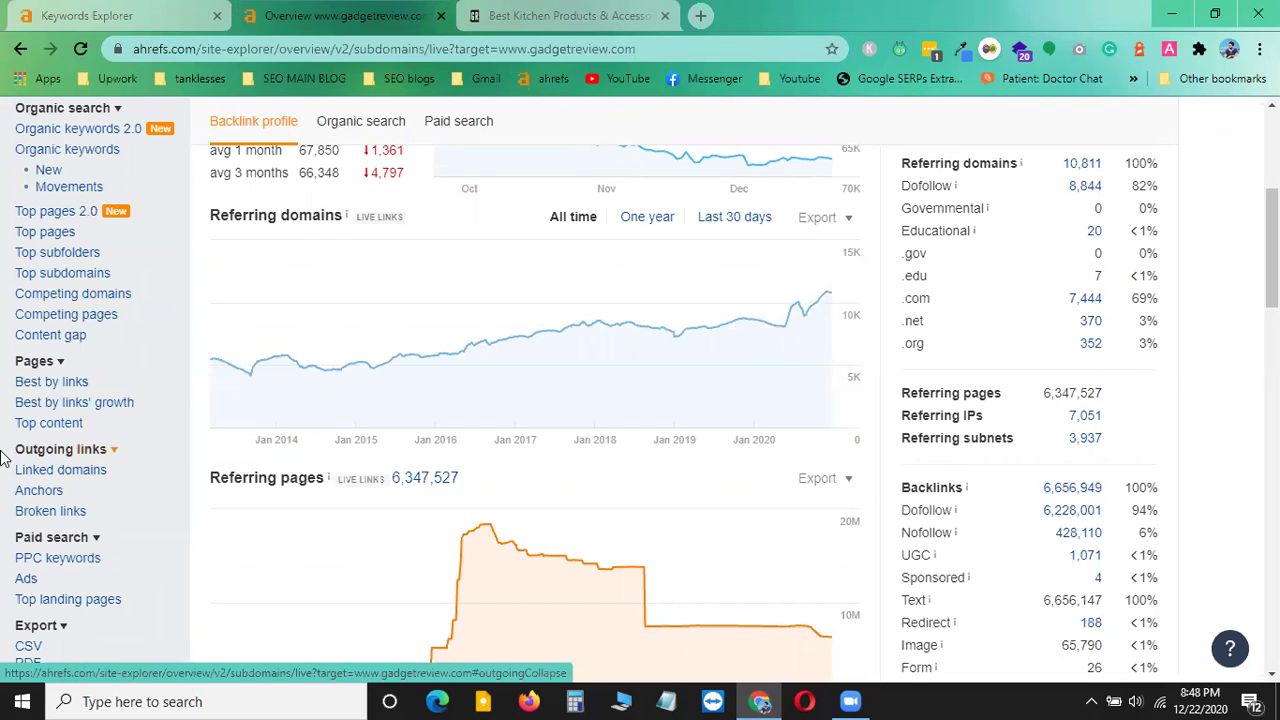
{"action": "right_click", "coordinate": [50, 512]}
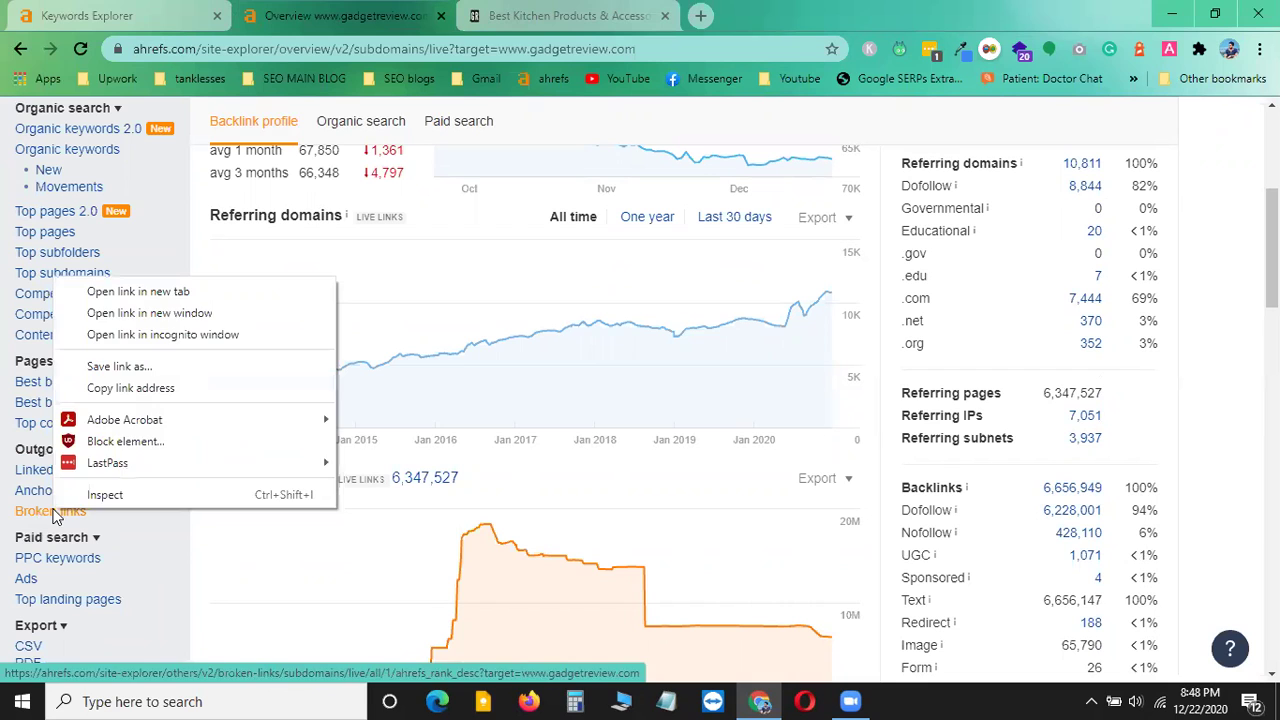
{"action": "left_click", "coordinate": [176, 293]}
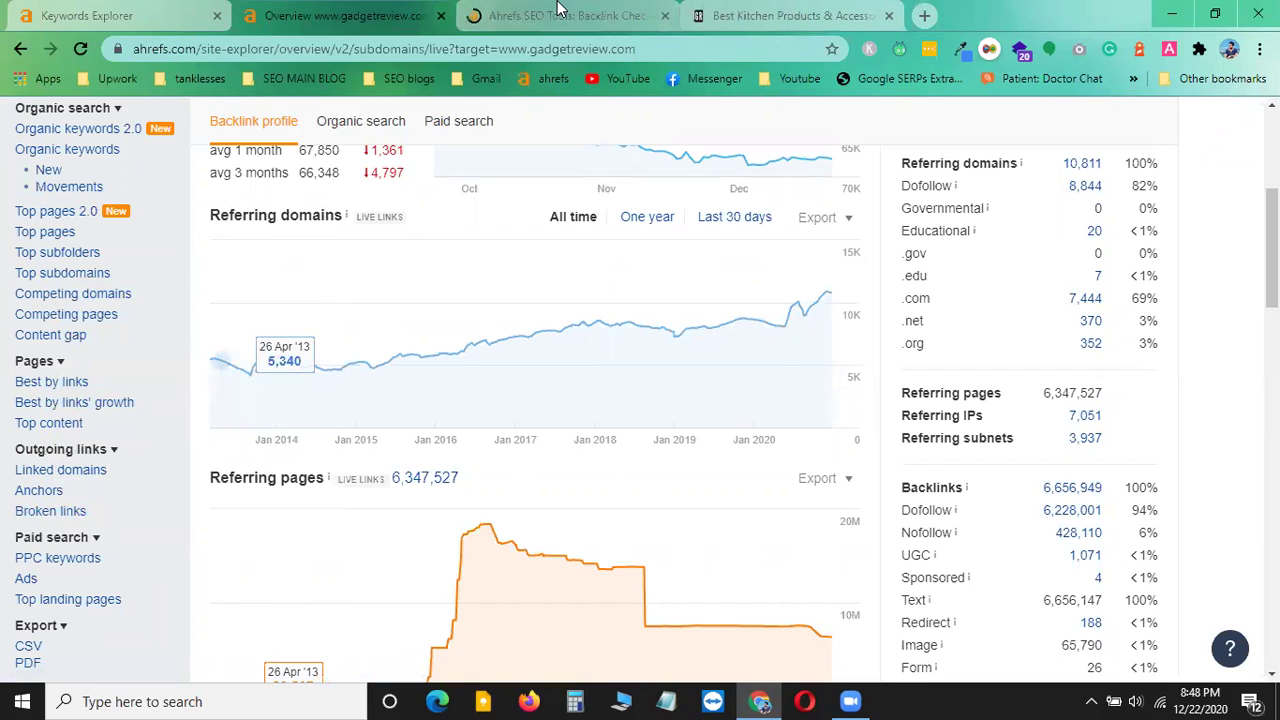
- Sign in to Ahrefs again with the prefilled account credentials
{"action": "left_click", "coordinate": [560, 12]}
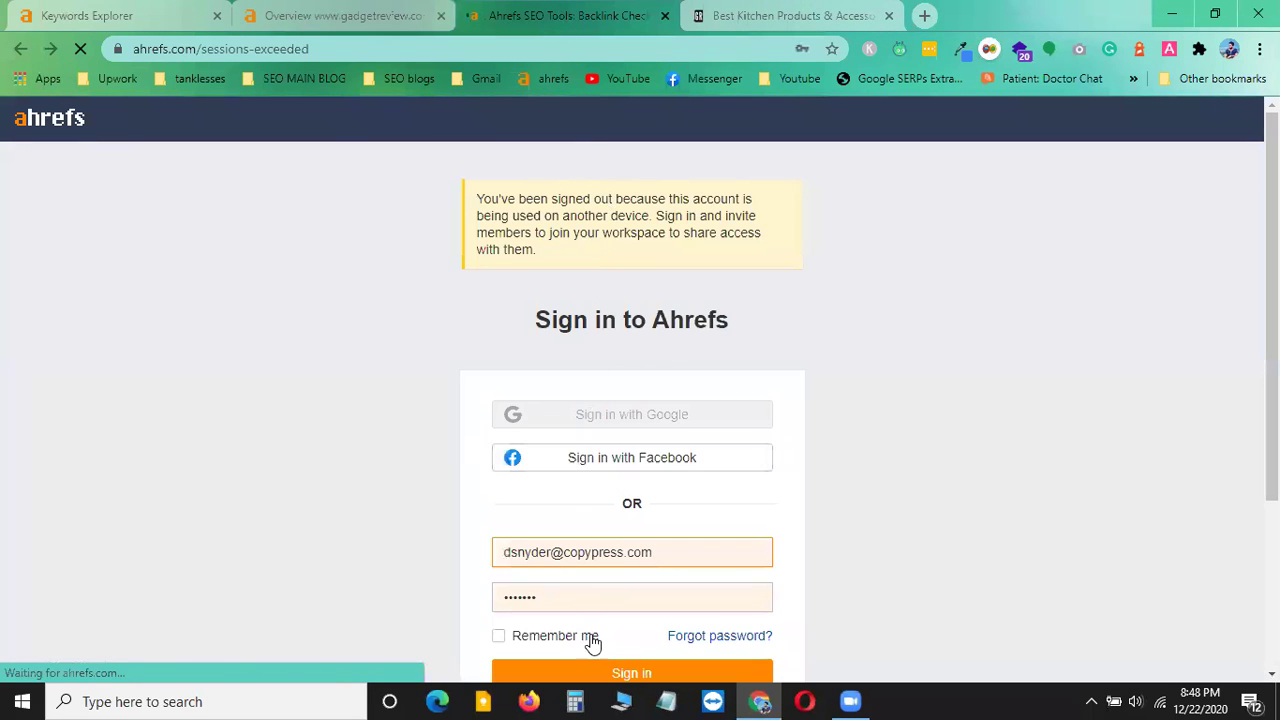
{"action": "scroll", "coordinate": [716, 604], "scroll_direction": "down", "scroll_amount": 2}
{"action": "scroll", "coordinate": [716, 604], "scroll_direction": "down", "scroll_amount": 1}
{"action": "left_click", "coordinate": [666, 425]}
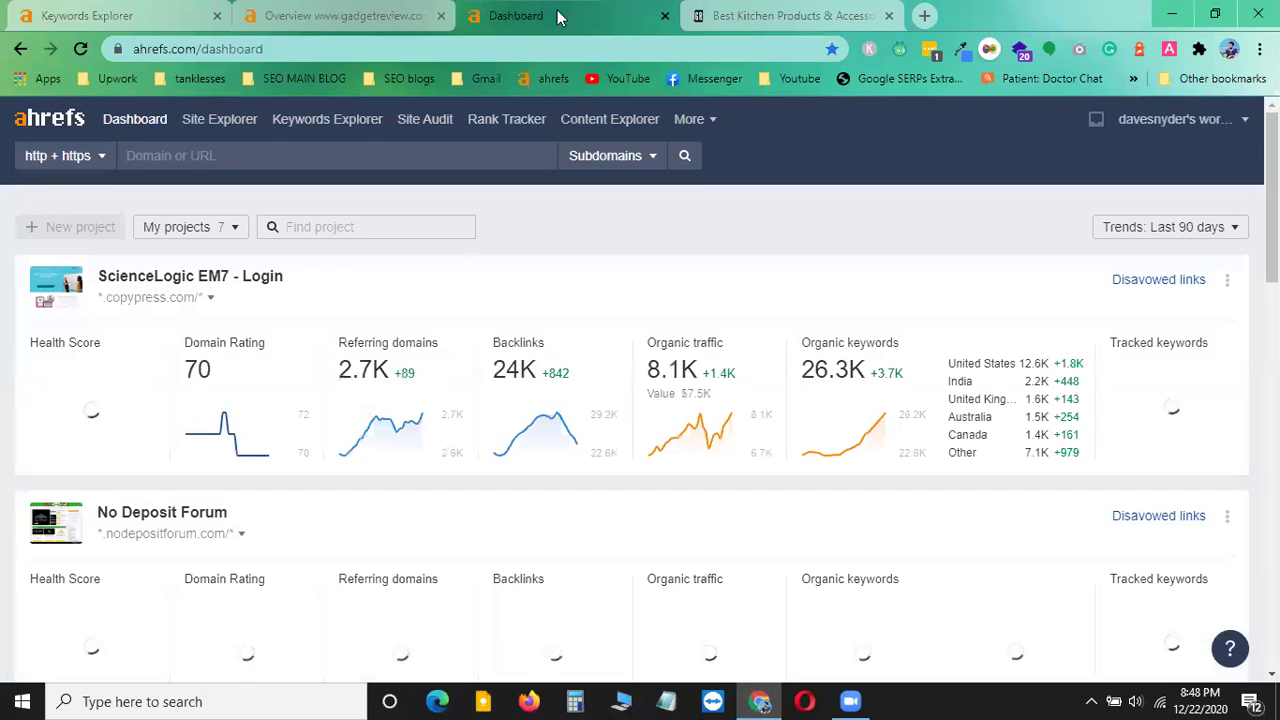
{"action": "left_click", "coordinate": [330, 16]}
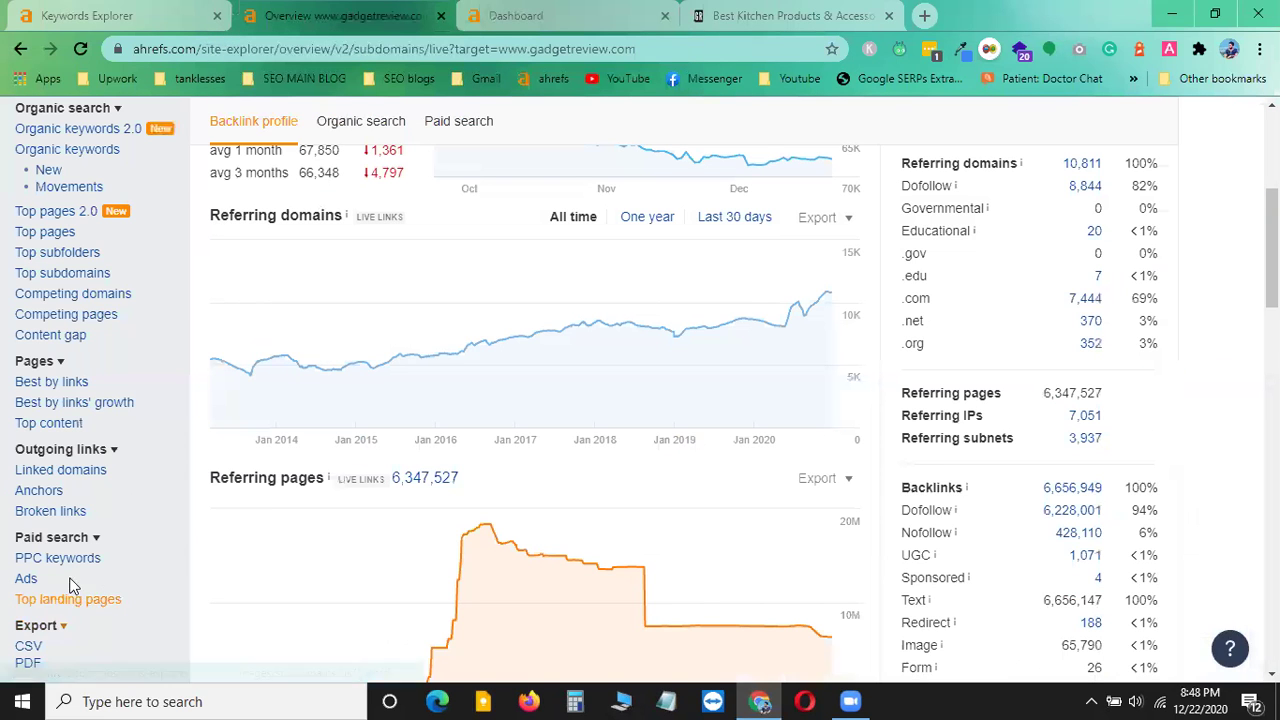
{"action": "right_click", "coordinate": [62, 513]}
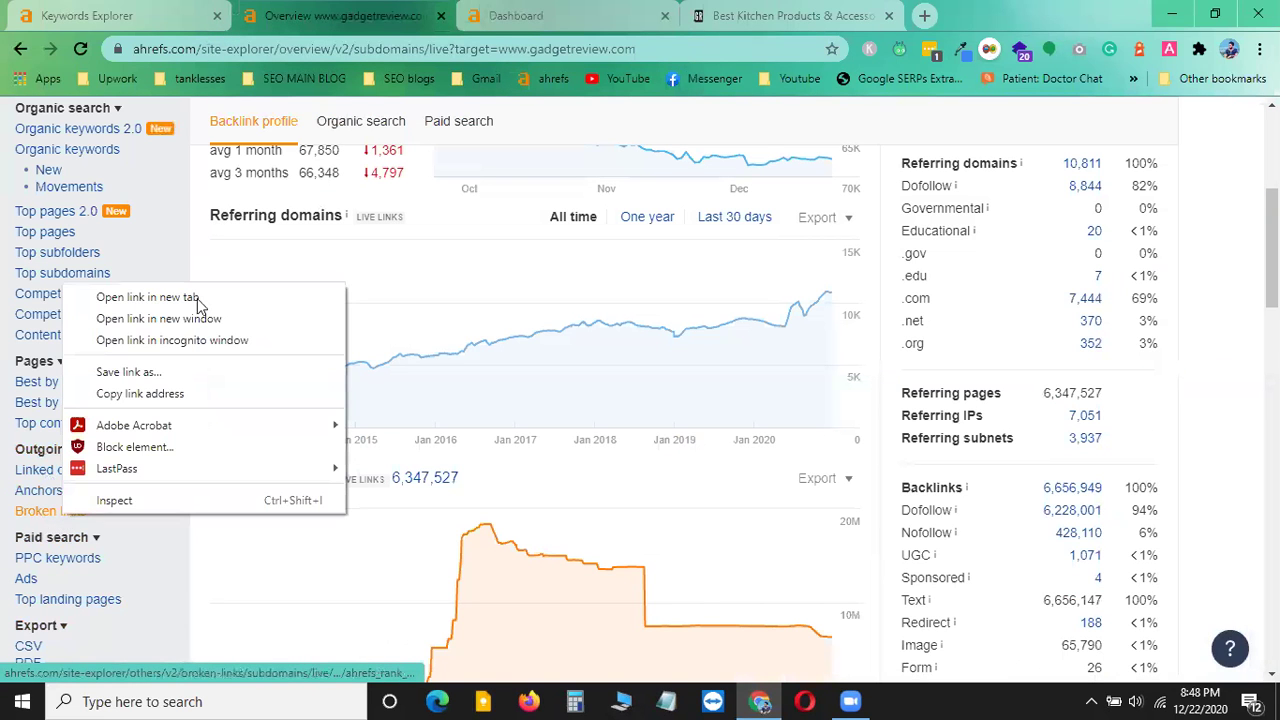
{"action": "left_click", "coordinate": [310, 298]}
{"action": "left_click", "coordinate": [590, 15]}
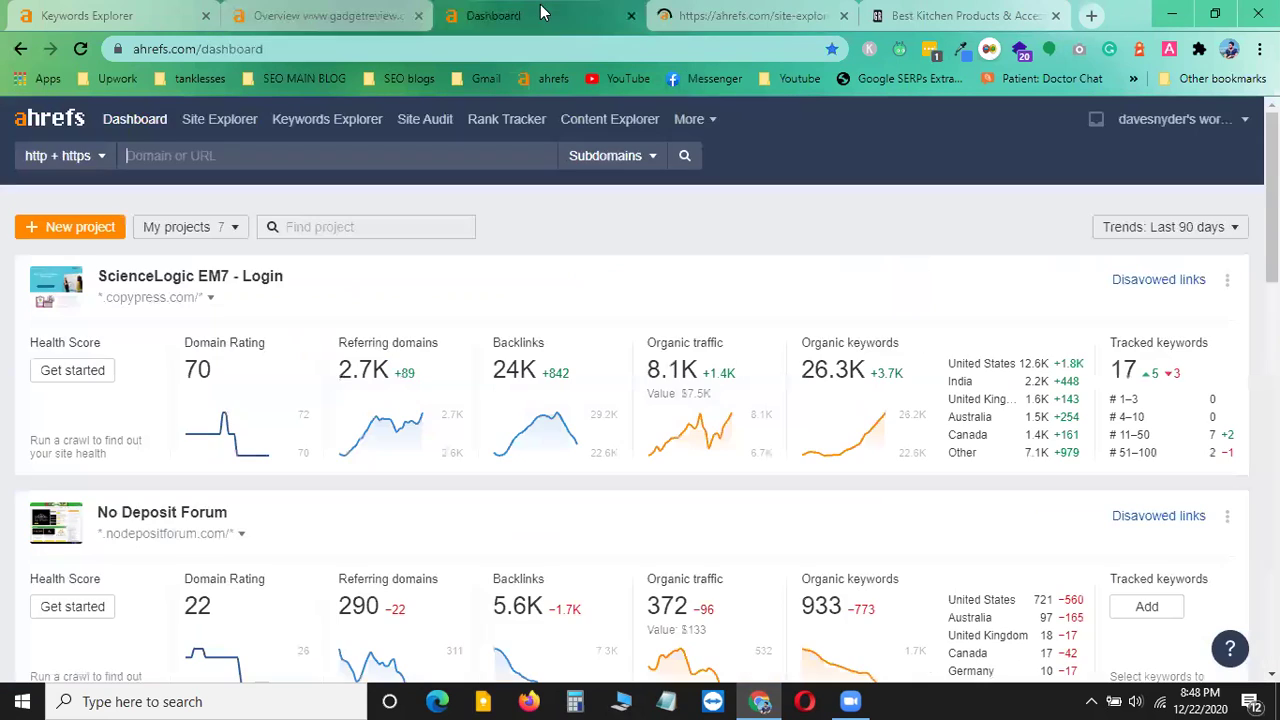
{"action": "left_click", "coordinate": [805, 8]}
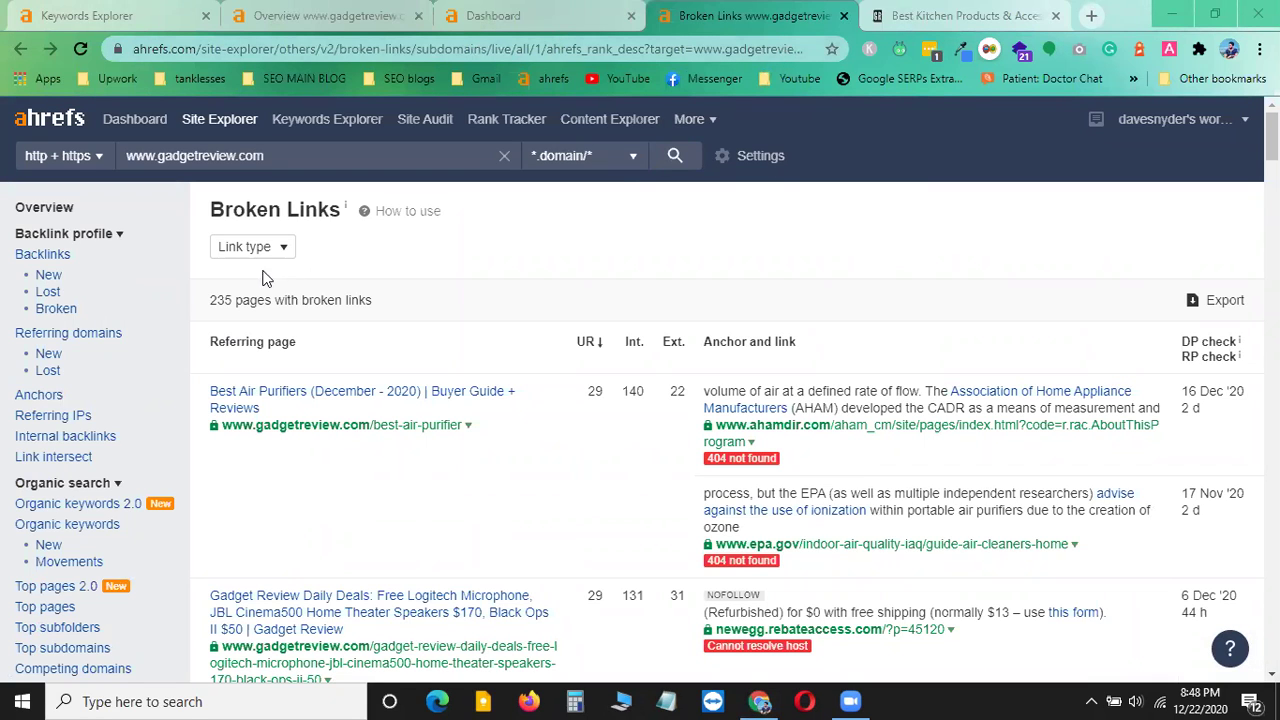
- Examine the Broken Links report's page count, the referring pages and the error status of their outgoing links
{"action": "left_click_drag", "start_coordinate": [211, 299], "coordinate": [271, 308]}
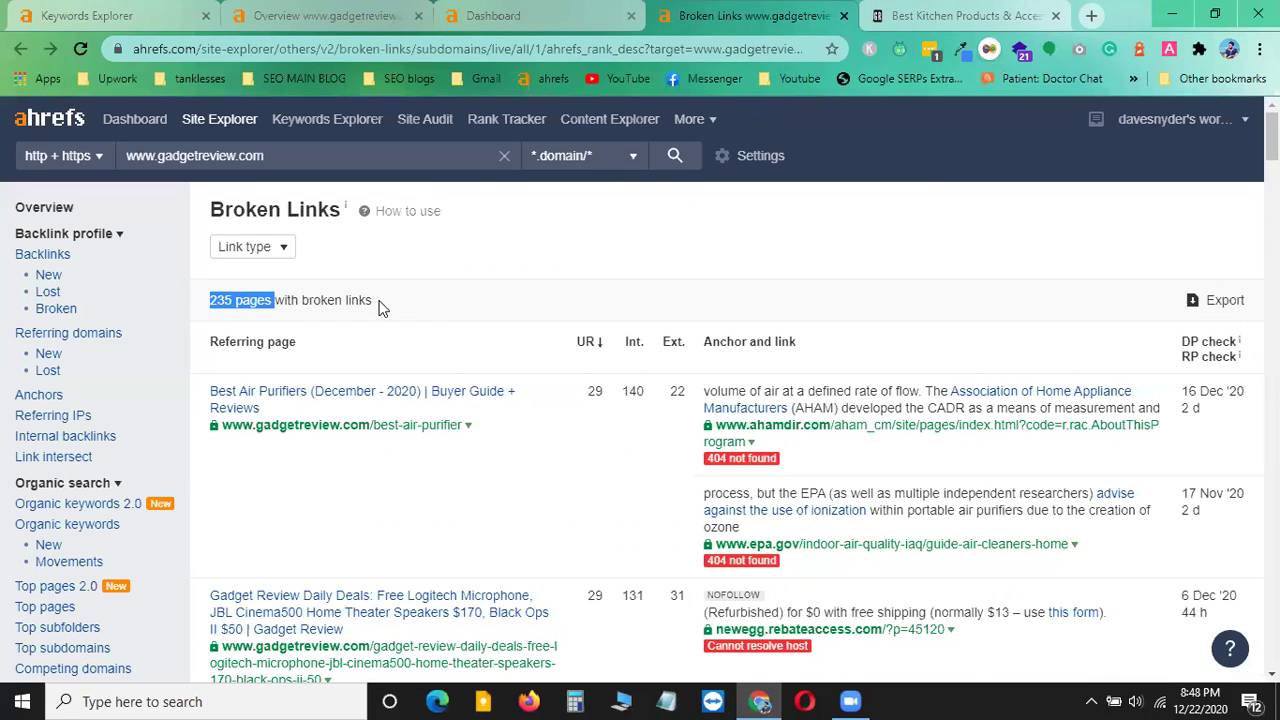
{"action": "left_click", "coordinate": [431, 281]}
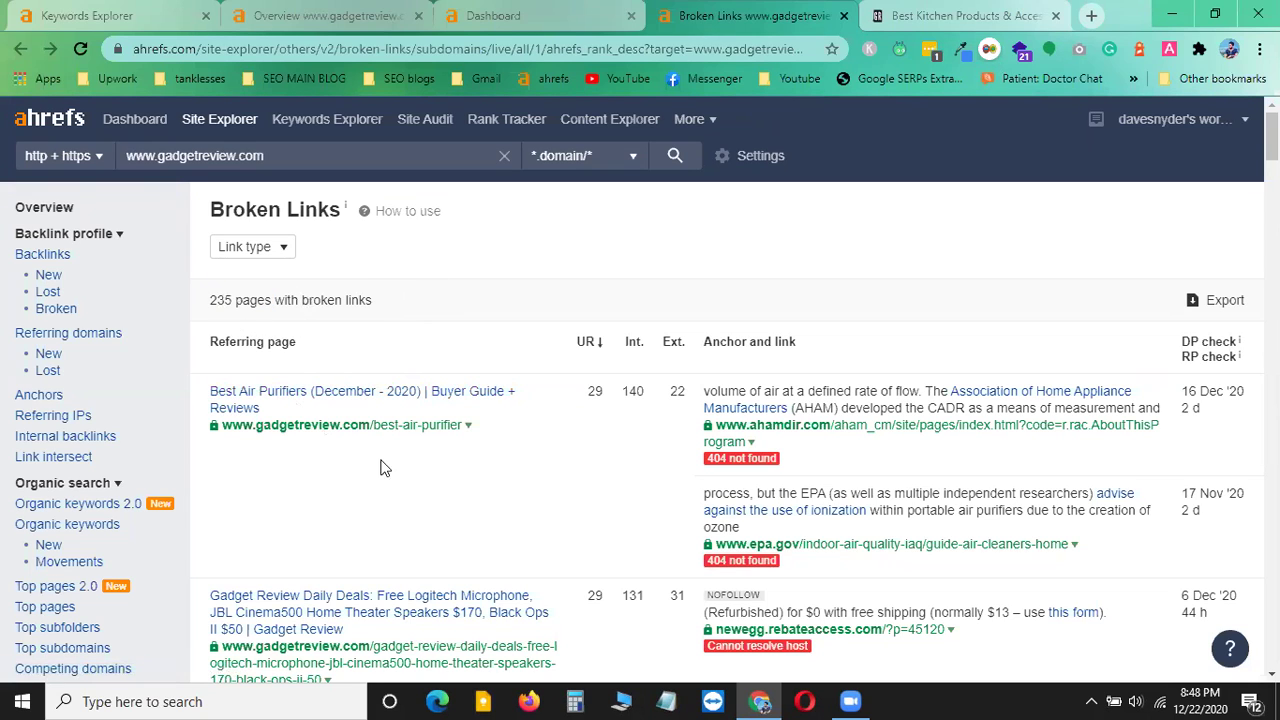
{"action": "scroll", "coordinate": [380, 468], "scroll_direction": "down", "scroll_amount": 8}
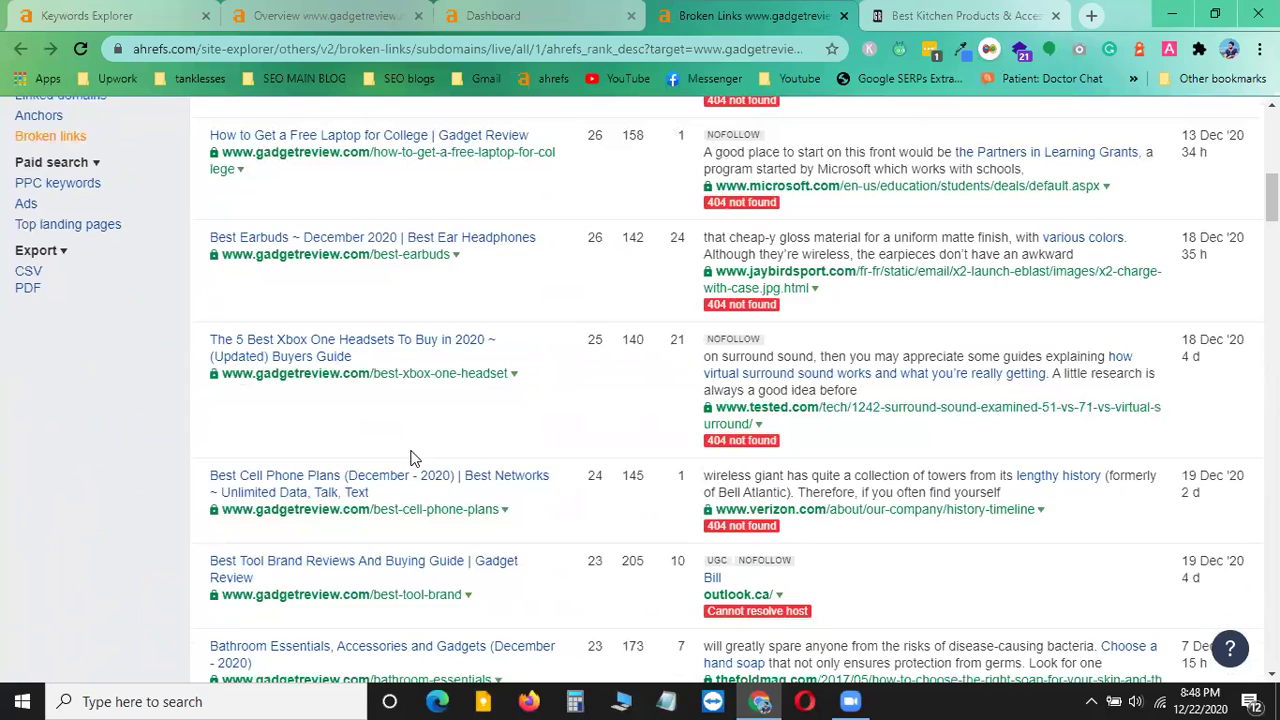
{"action": "scroll", "coordinate": [494, 466], "scroll_direction": "up", "scroll_amount": 10}
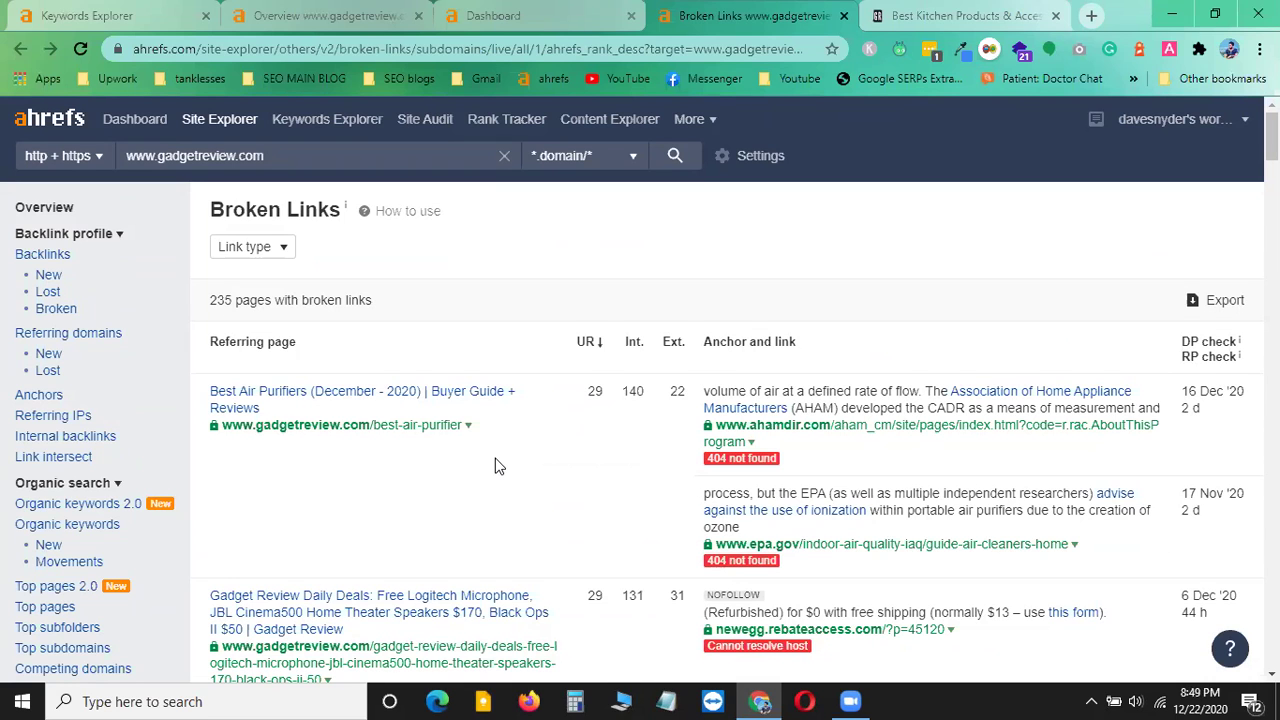
{"action": "mouse_move", "coordinate": [737, 460]}
{"action": "scroll", "coordinate": [825, 469], "scroll_direction": "down", "scroll_amount": 3}
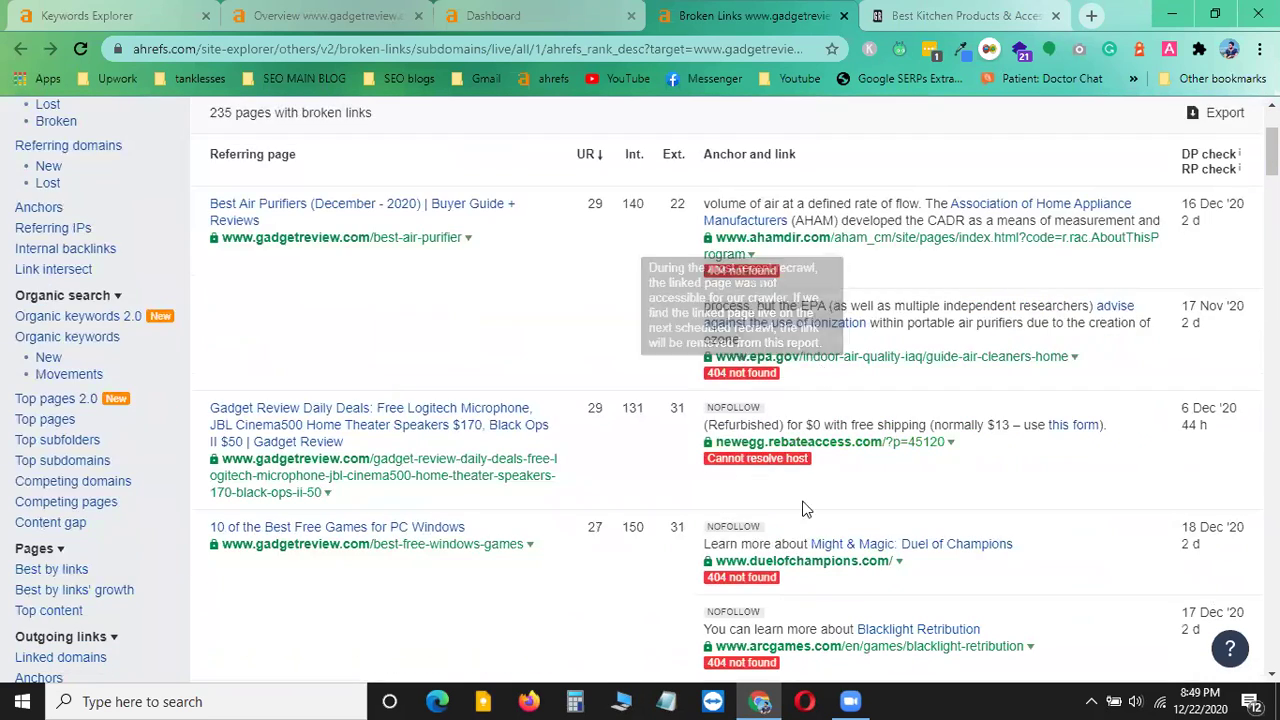
{"action": "scroll", "coordinate": [795, 520], "scroll_direction": "up", "scroll_amount": 3}
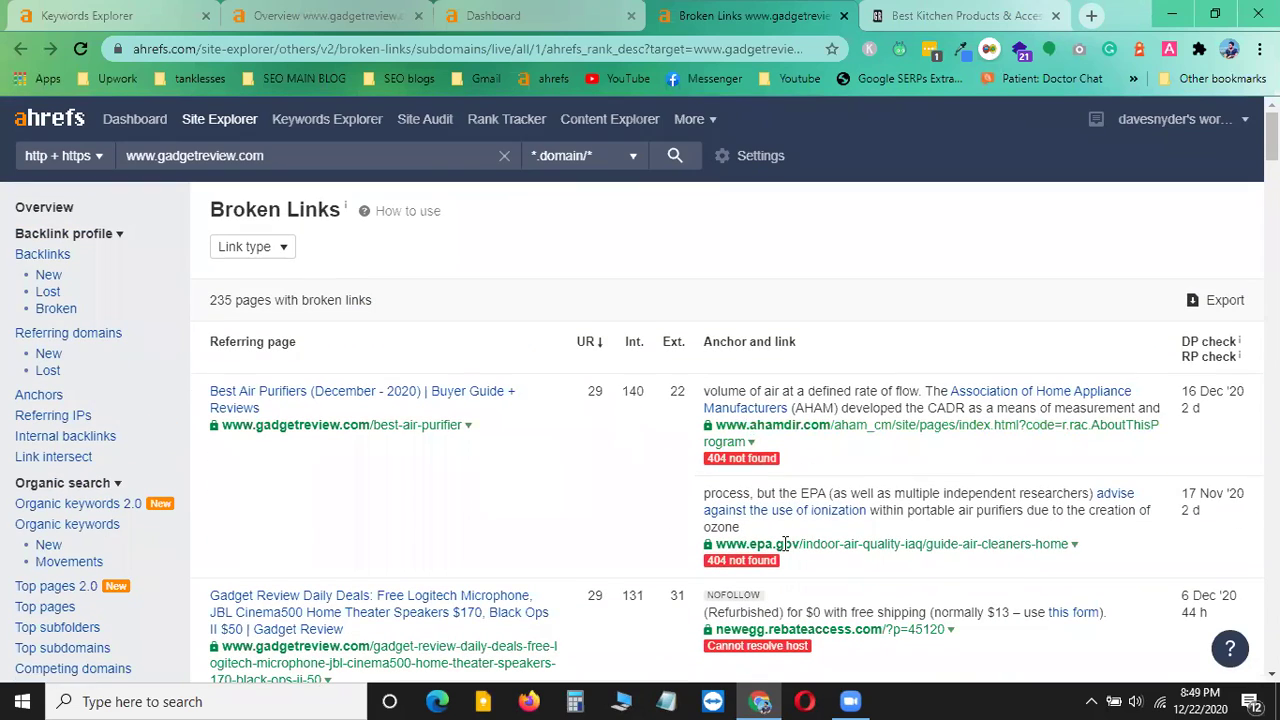
- Check the link type filter options of the Broken Links report and skim its first referring pages
{"action": "left_click", "coordinate": [283, 252]}
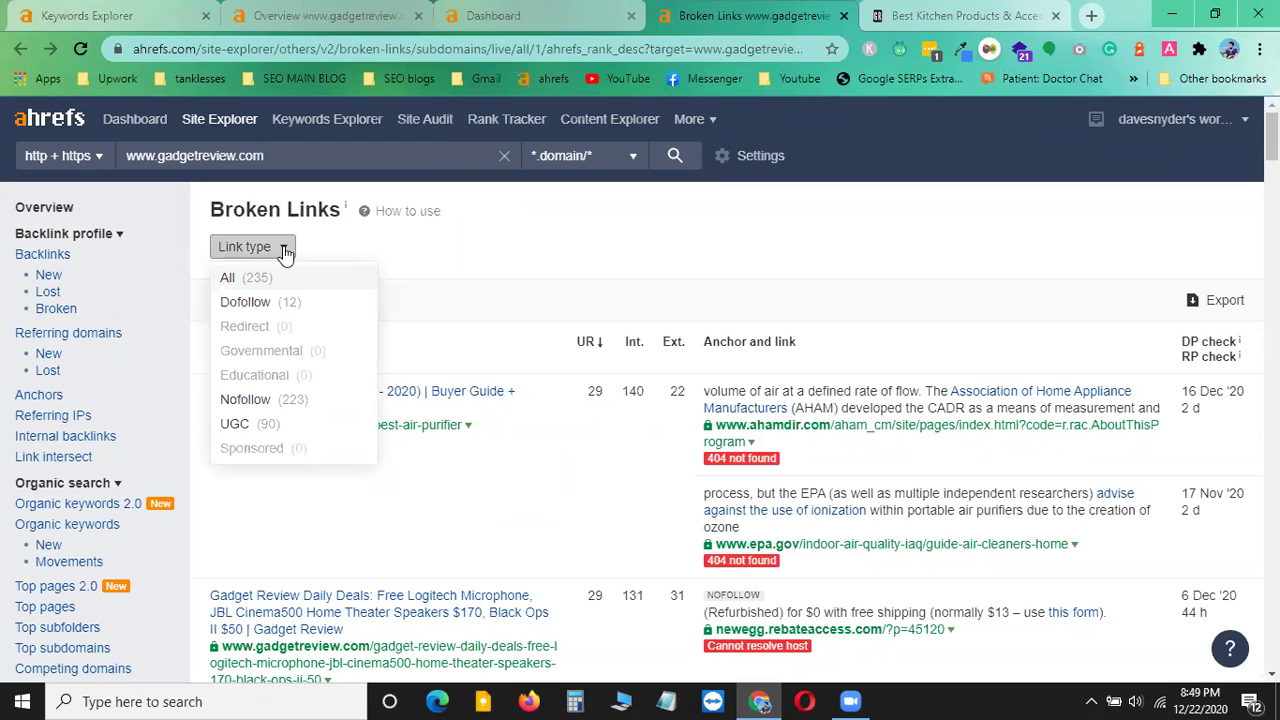
{"action": "left_click", "coordinate": [285, 252]}
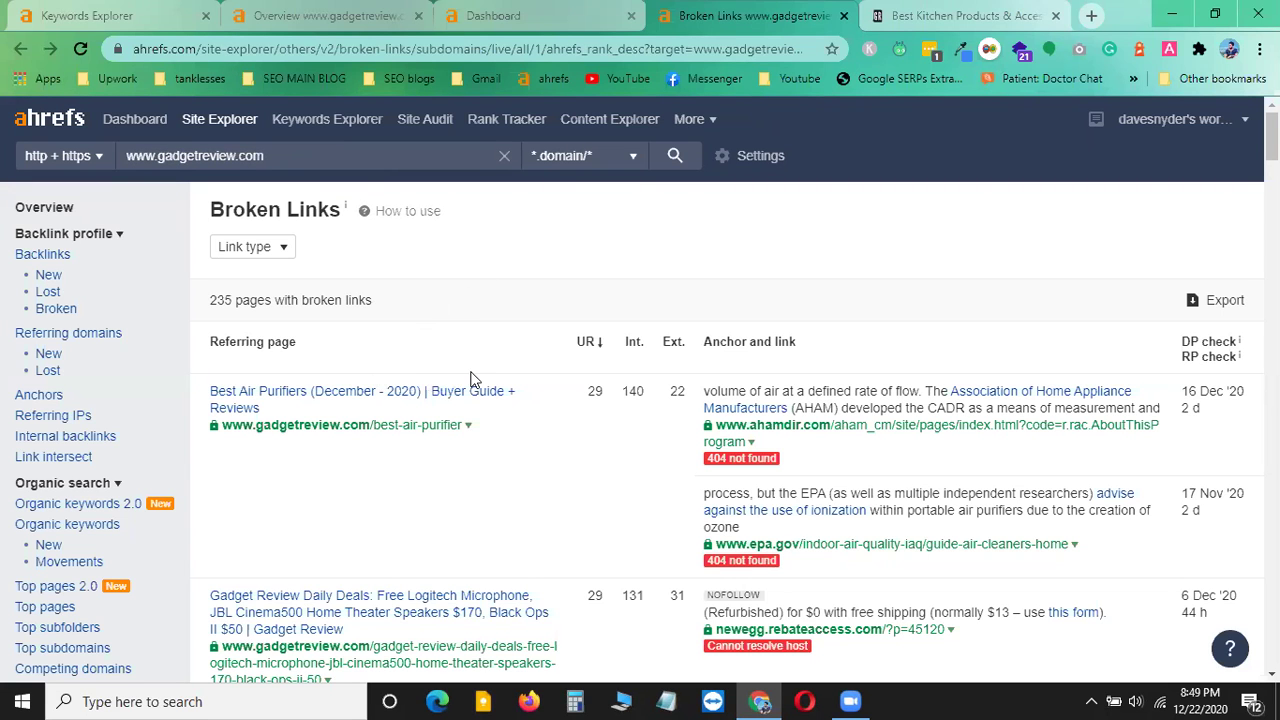
{"action": "scroll", "coordinate": [496, 522], "scroll_direction": "down", "scroll_amount": 3}
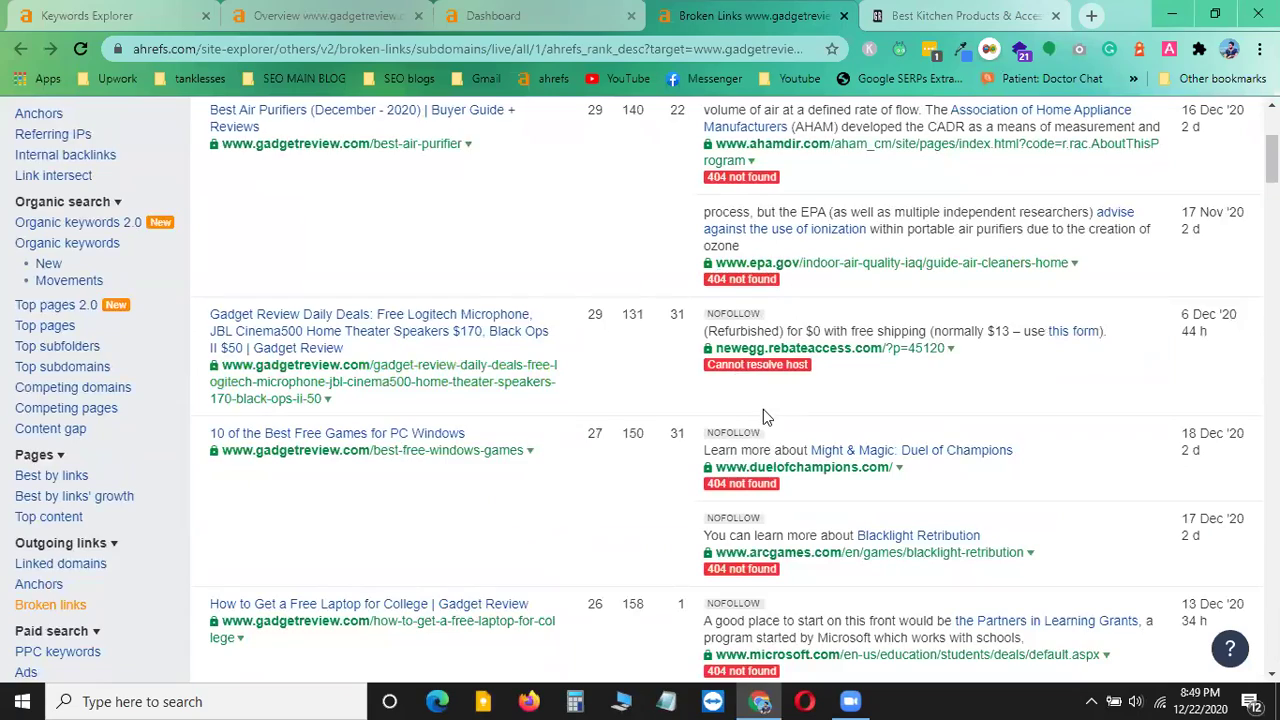
{"action": "scroll", "coordinate": [786, 425], "scroll_direction": "down", "scroll_amount": 3}
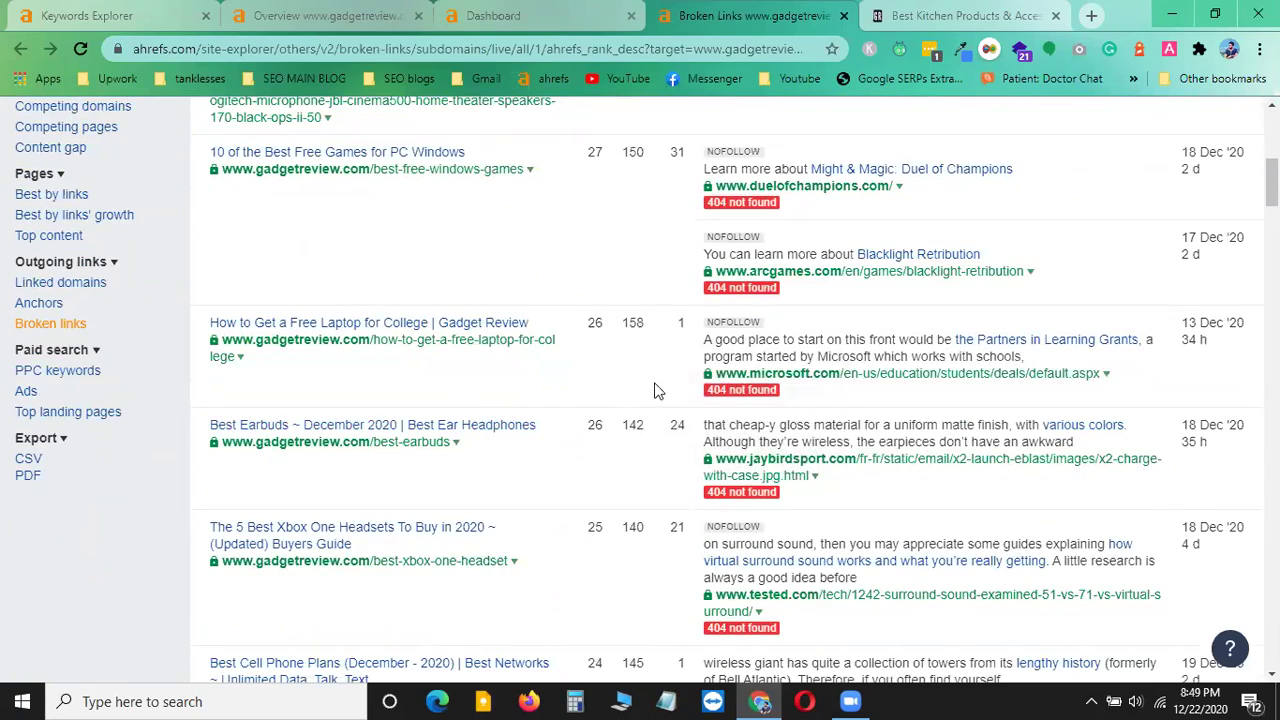
{"action": "scroll", "coordinate": [760, 390], "scroll_direction": "down", "scroll_amount": 5}
{"action": "scroll", "coordinate": [788, 392], "scroll_direction": "down", "scroll_amount": 3}
{"action": "scroll", "coordinate": [500, 520], "scroll_direction": "up", "scroll_amount": 15}
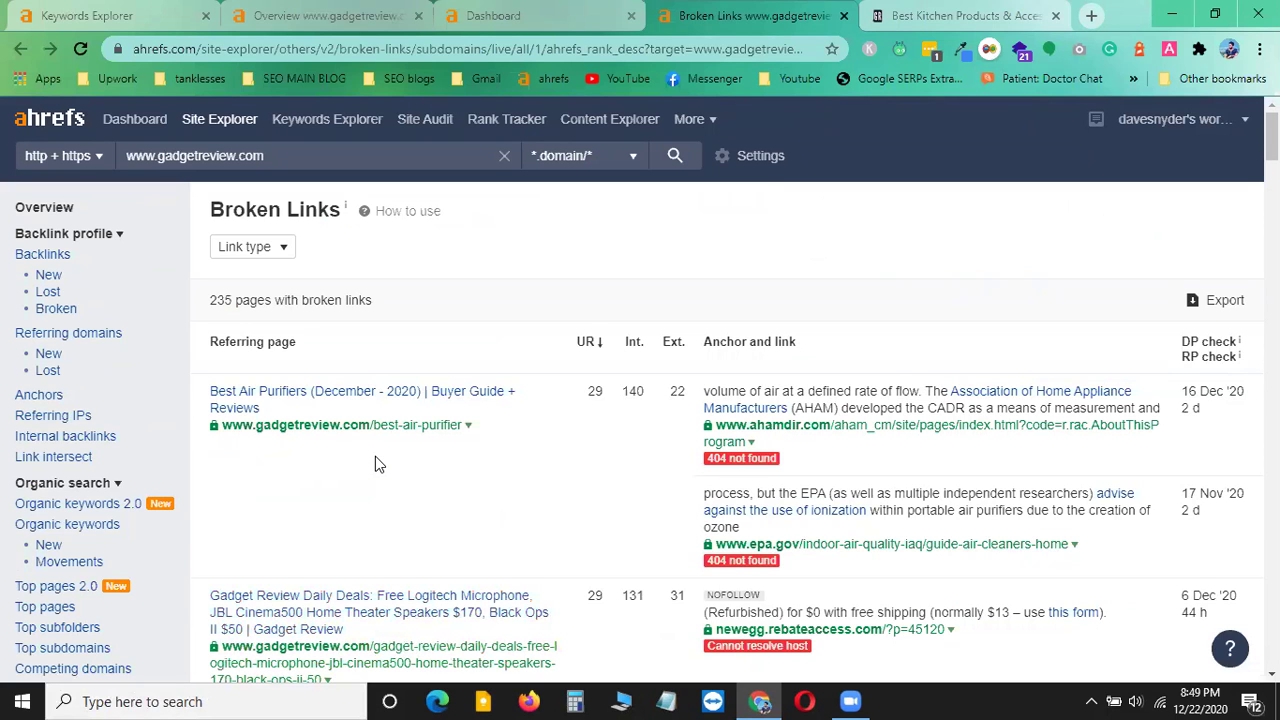
- Look through the referring pages further down the Broken Links report for a kitchen-related article with a broken outgoing link
{"action": "scroll", "coordinate": [410, 503], "scroll_direction": "down", "scroll_amount": 2}
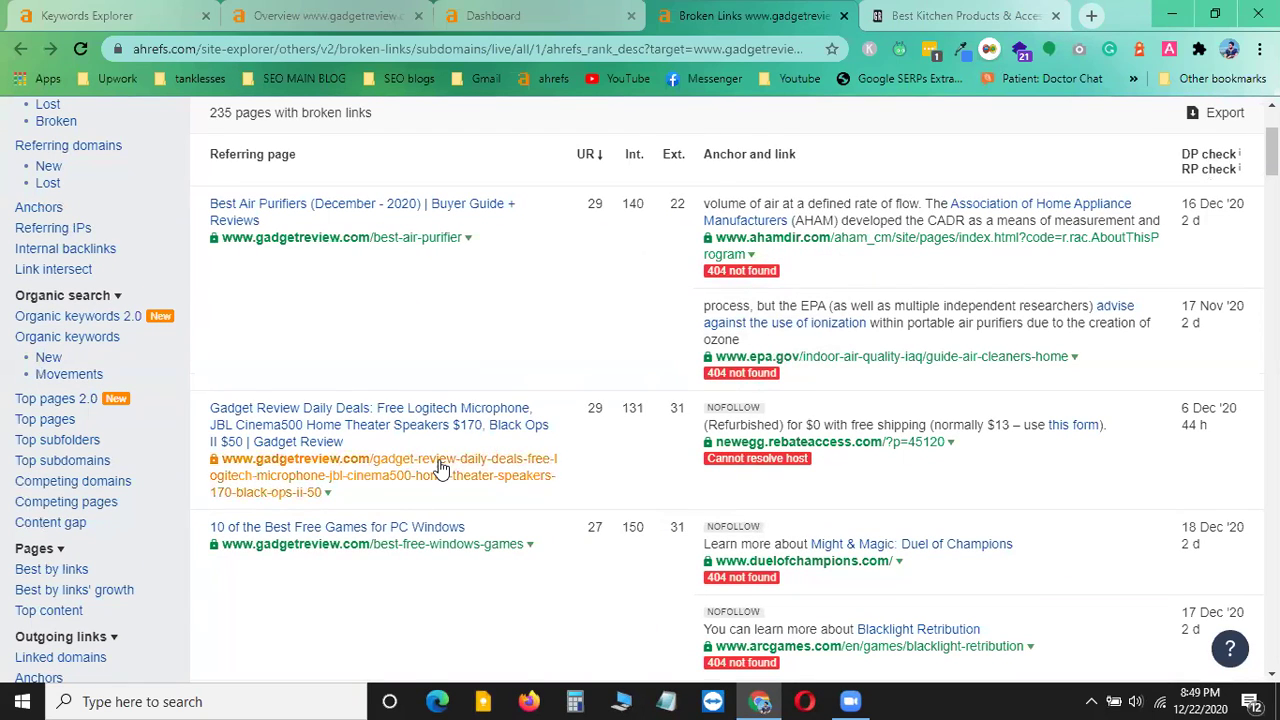
{"action": "scroll", "coordinate": [443, 466], "scroll_direction": "down", "scroll_amount": 5}
{"action": "scroll", "coordinate": [441, 470], "scroll_direction": "down", "scroll_amount": 4}
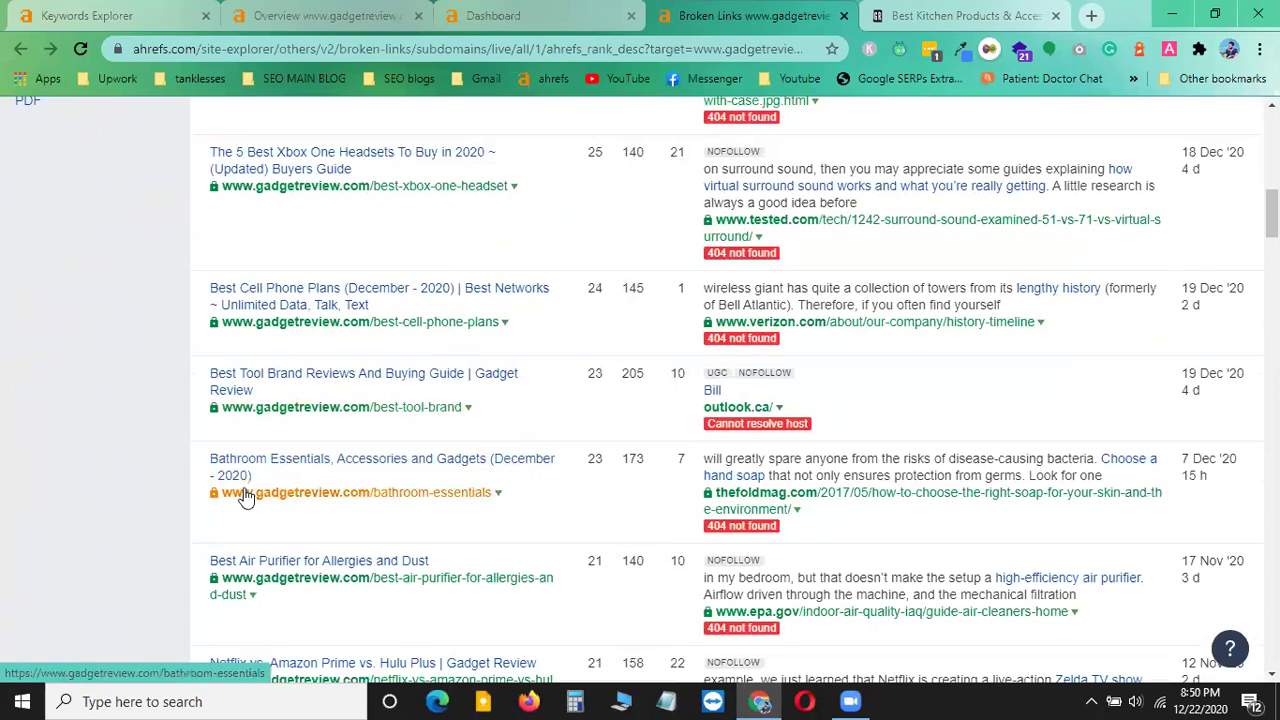
{"action": "scroll", "coordinate": [278, 540], "scroll_direction": "down", "scroll_amount": 2}
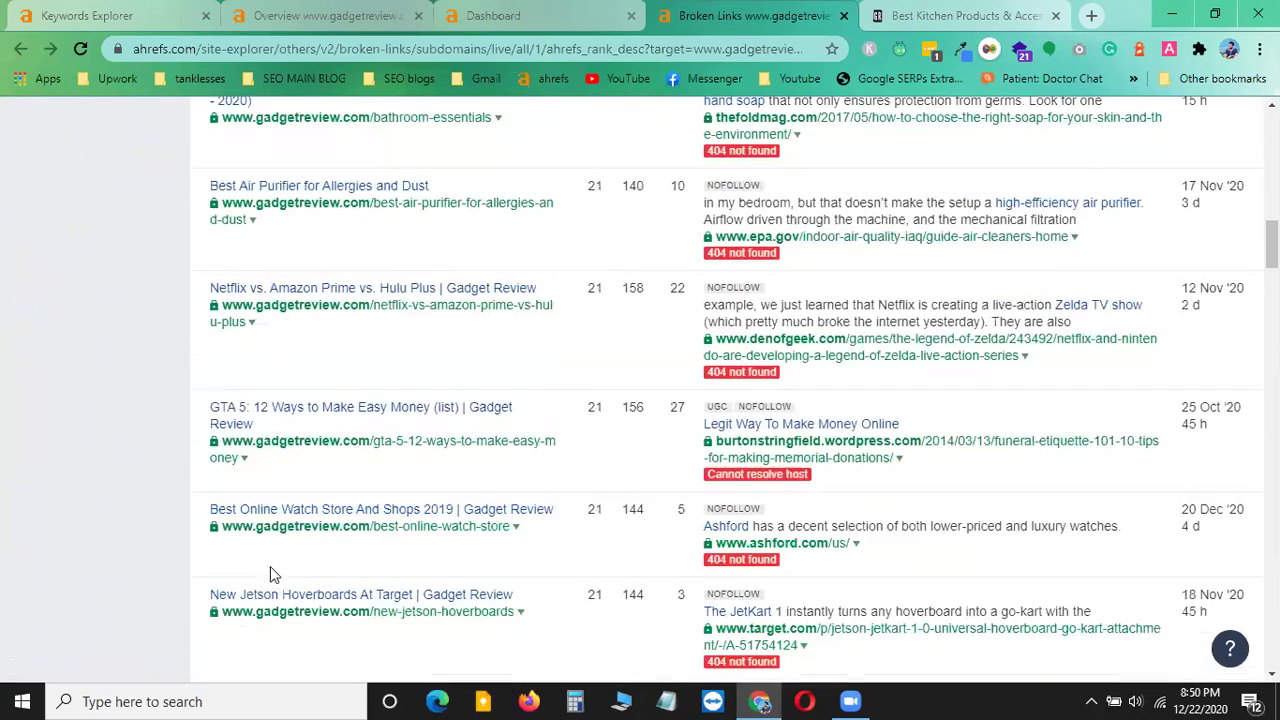
{"action": "scroll", "coordinate": [286, 549], "scroll_direction": "down", "scroll_amount": 5}
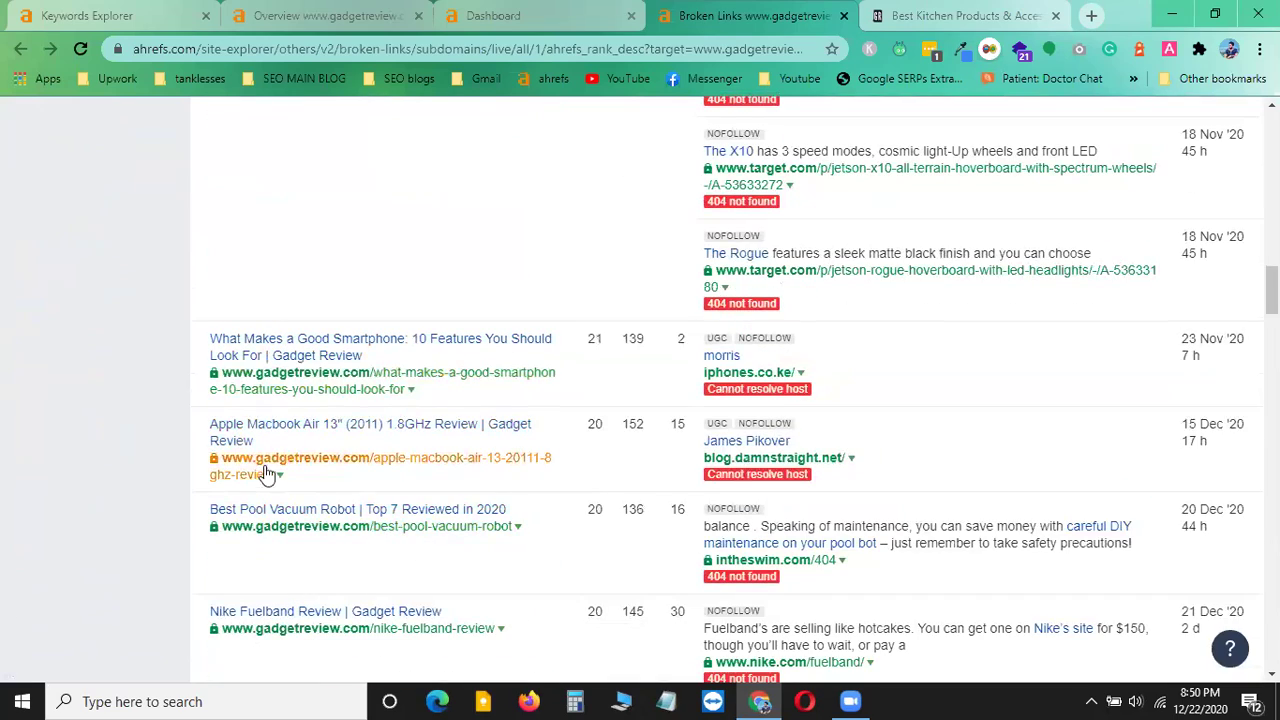
{"action": "scroll", "coordinate": [278, 459], "scroll_direction": "down", "scroll_amount": 2}
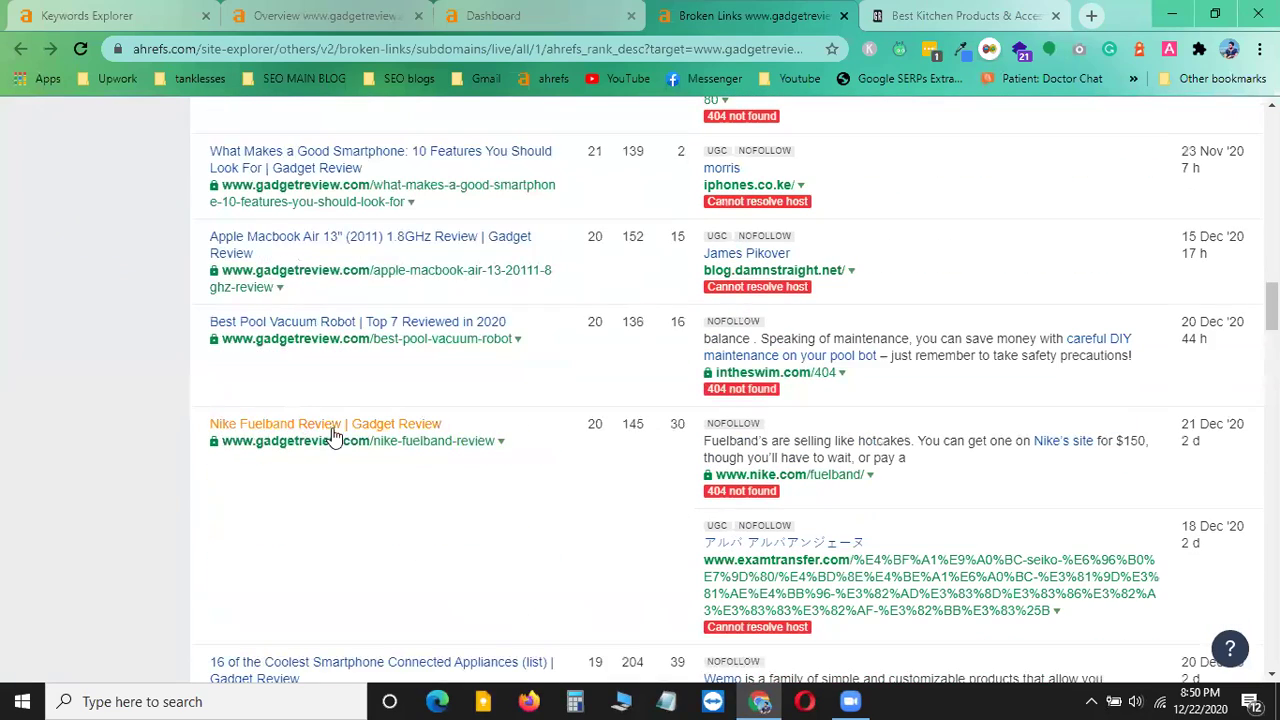
{"action": "scroll", "coordinate": [340, 437], "scroll_direction": "down", "scroll_amount": 1}
{"action": "scroll", "coordinate": [347, 473], "scroll_direction": "down", "scroll_amount": 2}
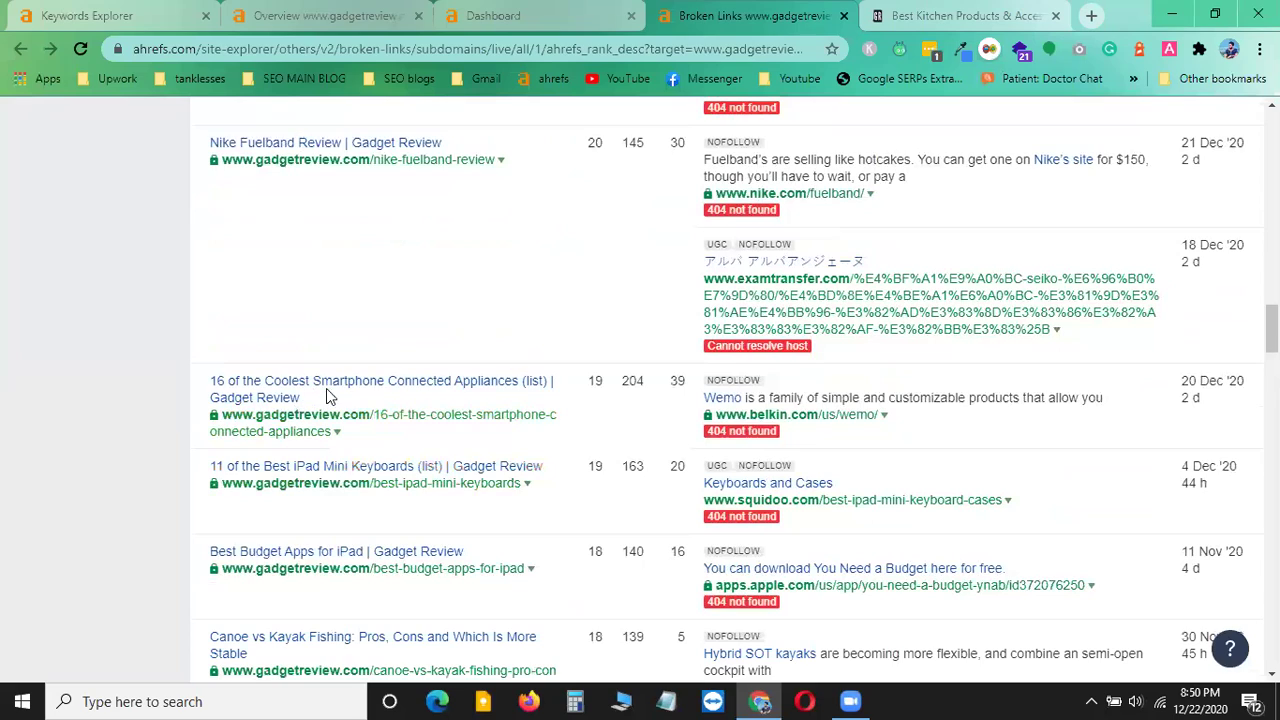
{"action": "scroll", "coordinate": [314, 543], "scroll_direction": "down", "scroll_amount": 2}
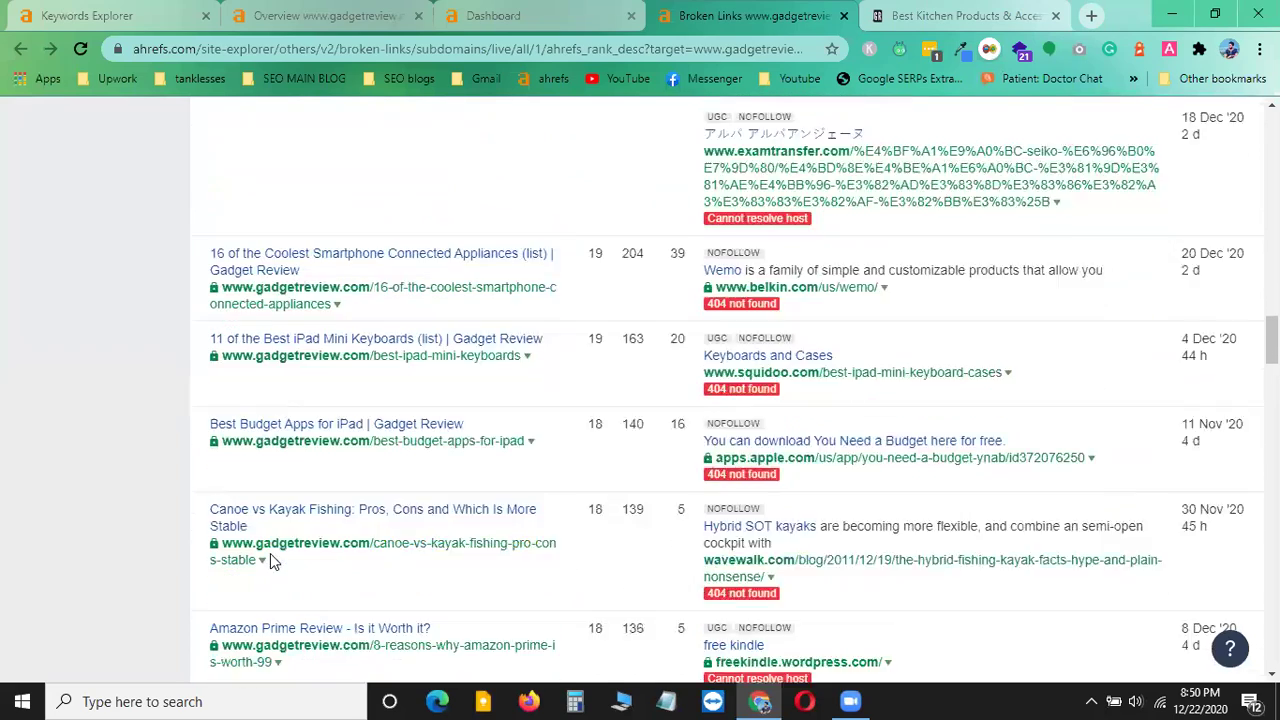
{"action": "scroll", "coordinate": [294, 580], "scroll_direction": "down", "scroll_amount": 3}
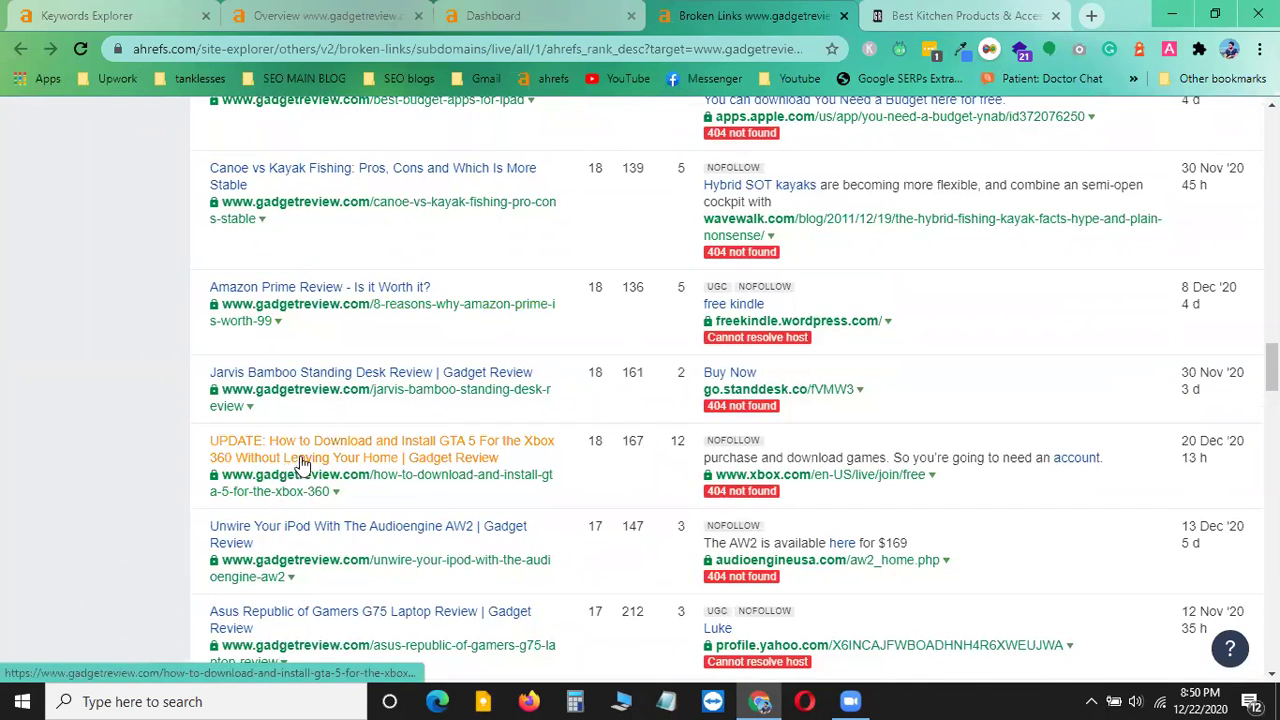
{"action": "scroll", "coordinate": [317, 563], "scroll_direction": "down", "scroll_amount": 3}
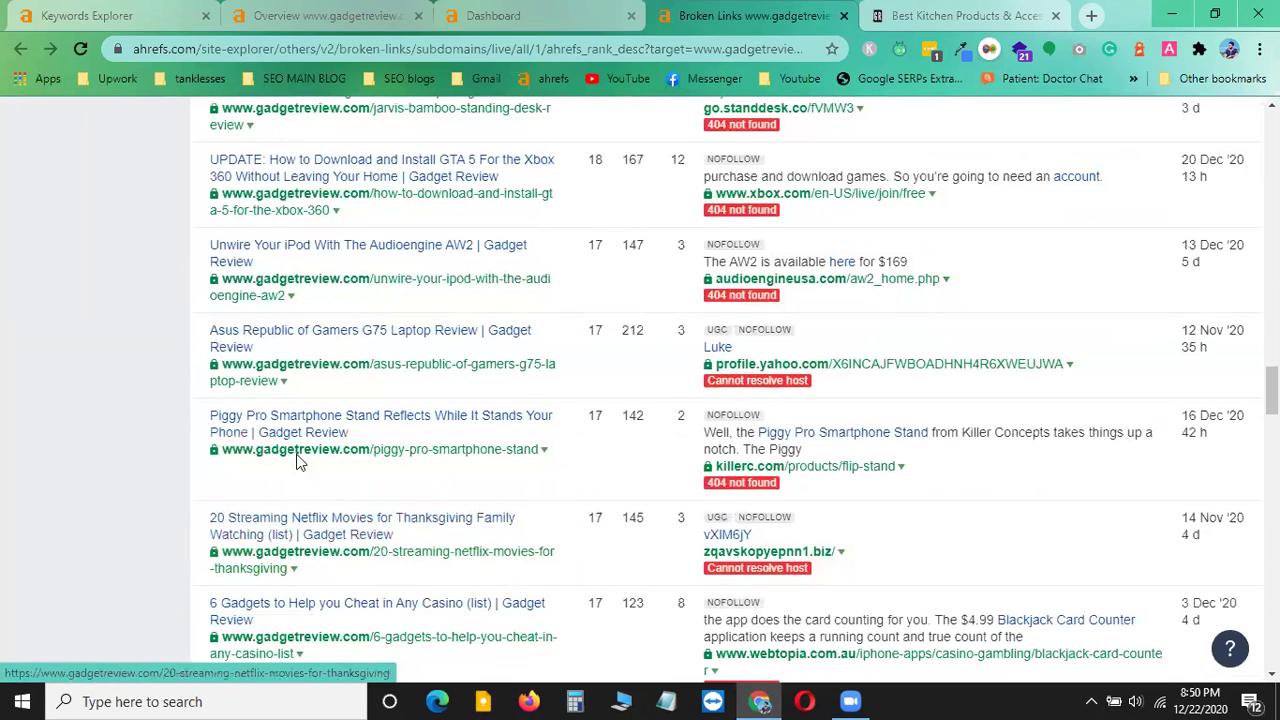
{"action": "scroll", "coordinate": [295, 565], "scroll_direction": "down", "scroll_amount": 2}
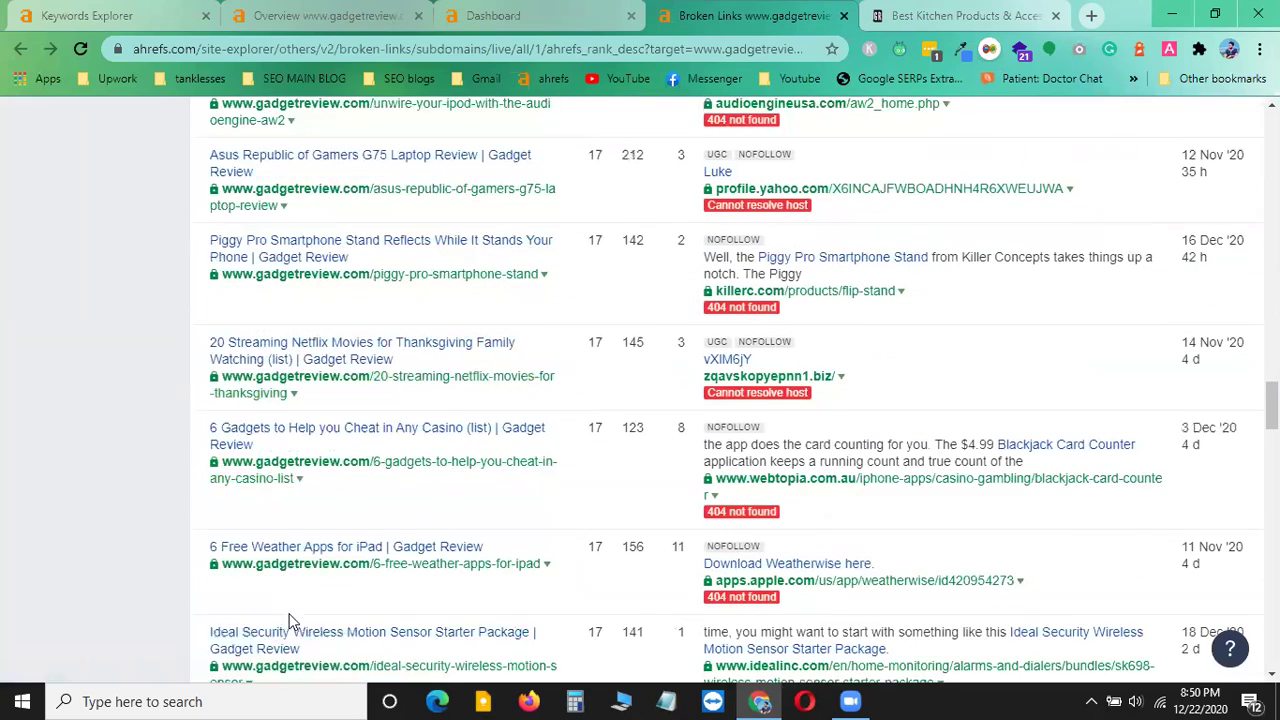
{"action": "scroll", "coordinate": [300, 560], "scroll_direction": "down", "scroll_amount": 2}
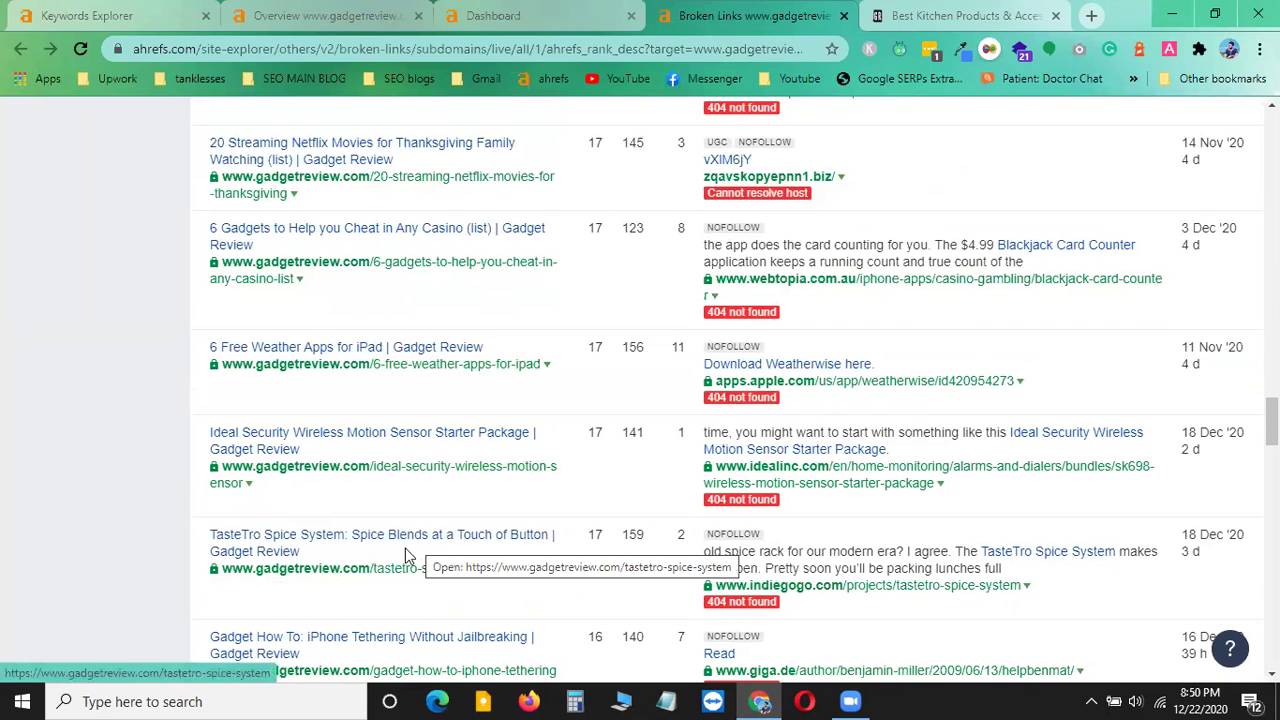
{"action": "scroll", "coordinate": [340, 555], "scroll_direction": "down", "scroll_amount": 1}
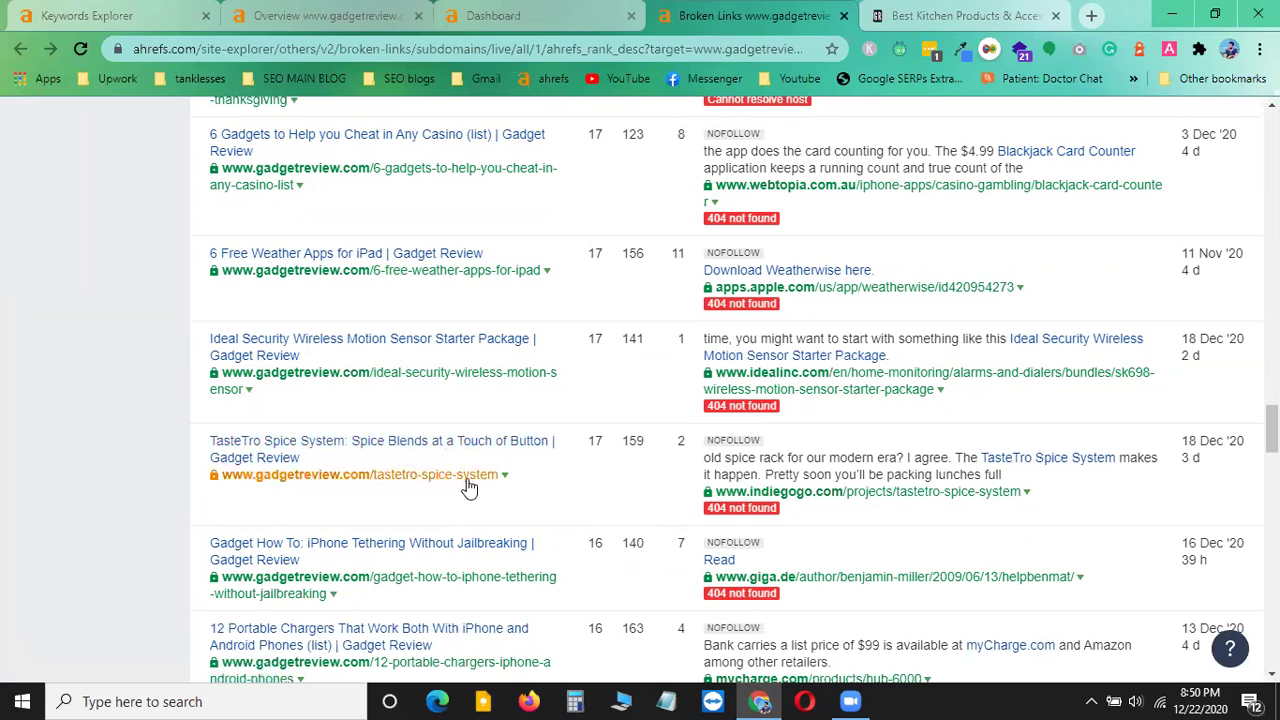
- Open the TasteTro Spice System article from the report in a new tab, switch to it and skim its content
{"action": "right_click", "coordinate": [300, 442]}
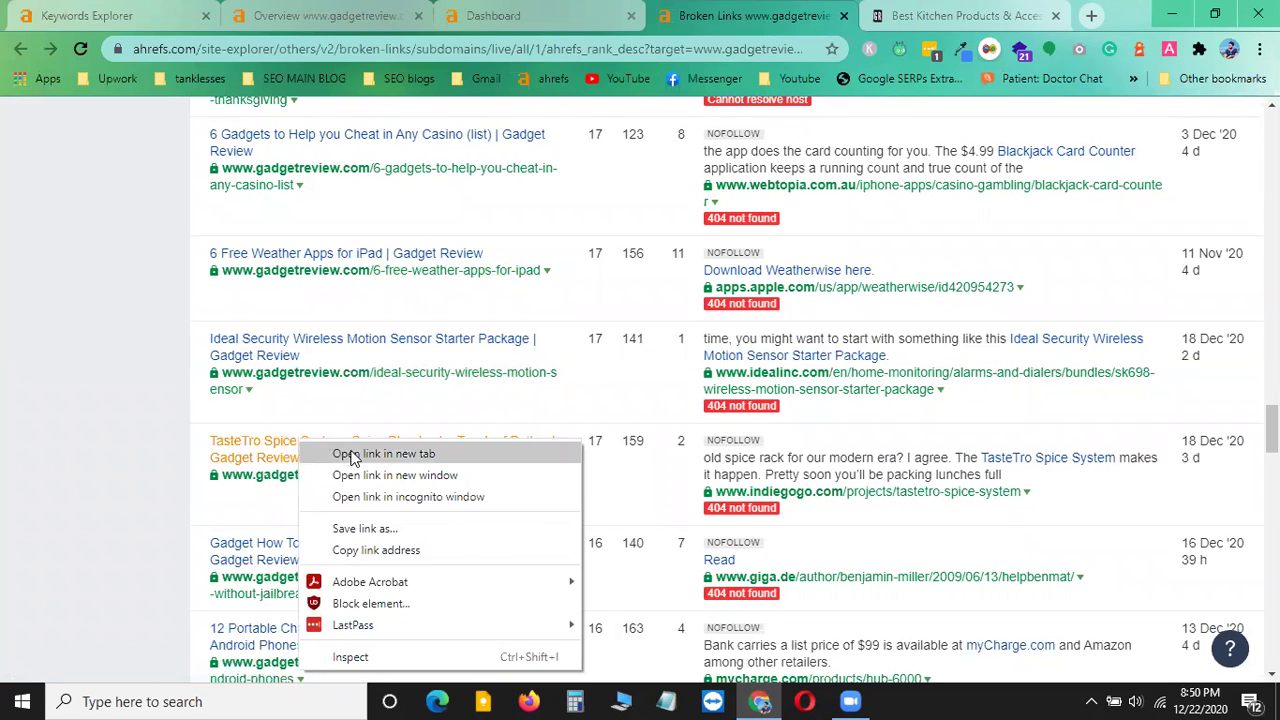
{"action": "left_click", "coordinate": [345, 453]}
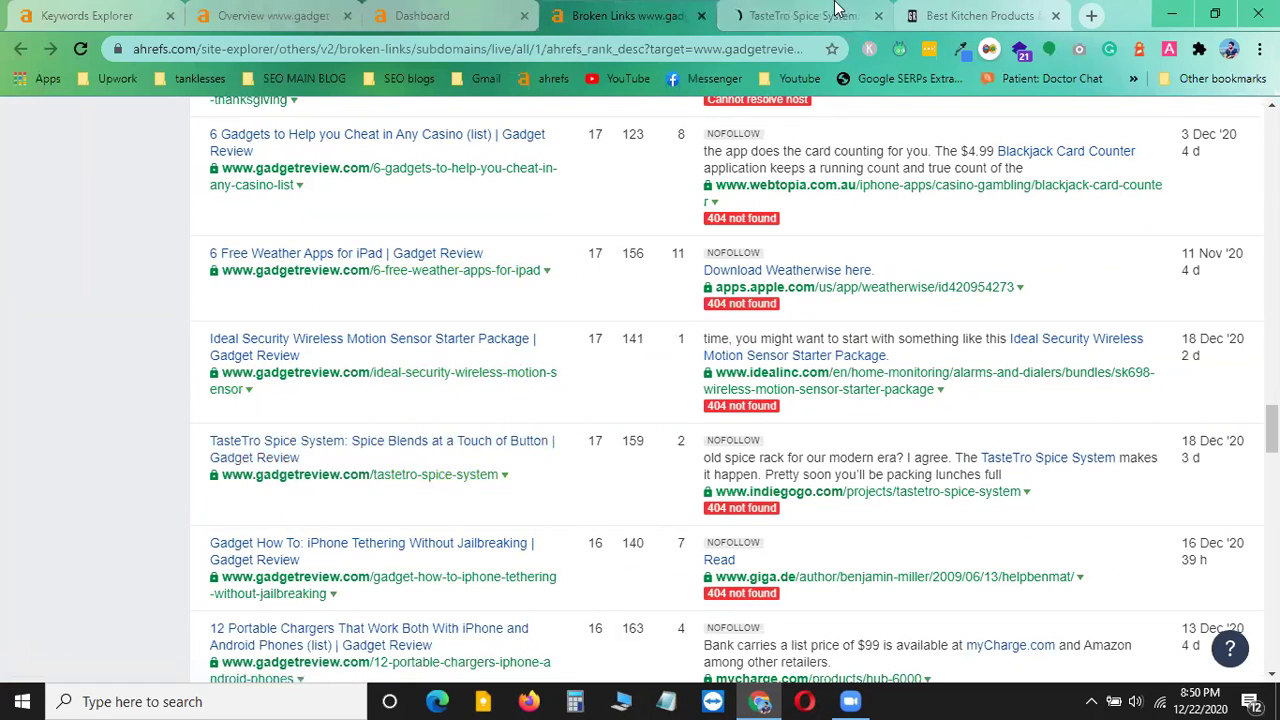
{"action": "left_click", "coordinate": [805, 15]}
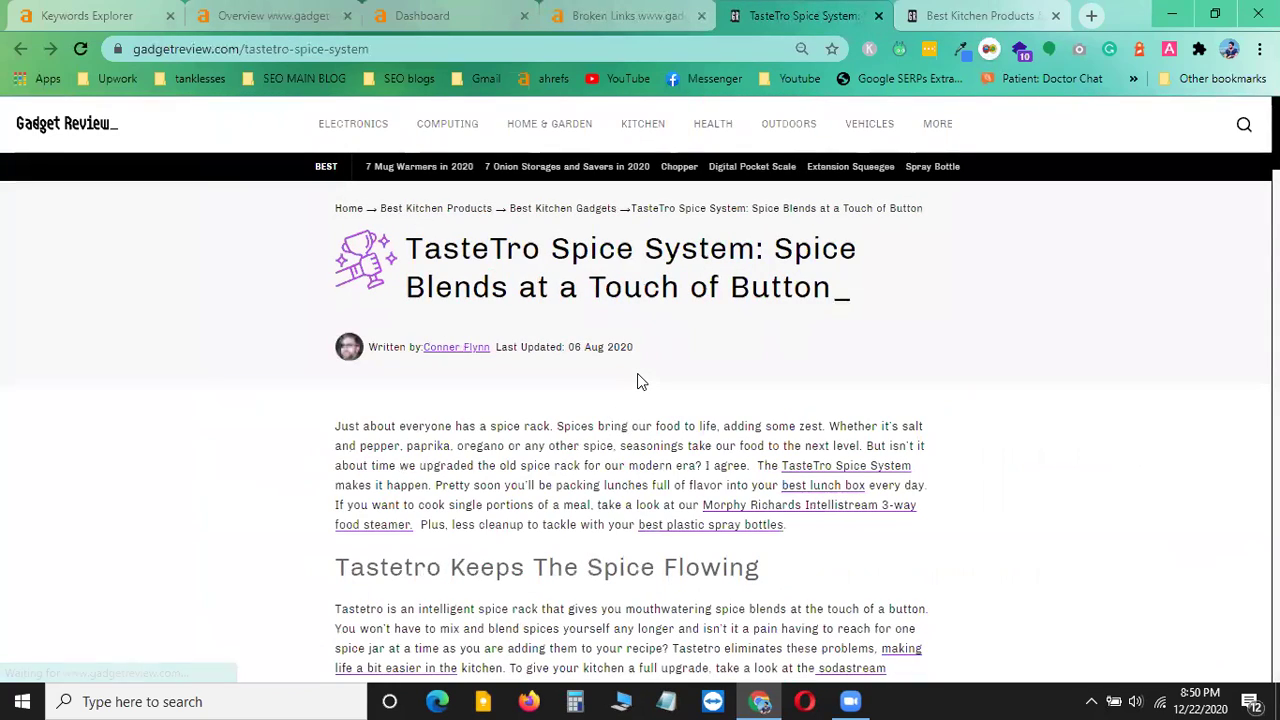
{"action": "scroll", "coordinate": [701, 405], "scroll_direction": "down", "scroll_amount": 4}
{"action": "scroll", "coordinate": [701, 405], "scroll_direction": "down", "scroll_amount": 7}
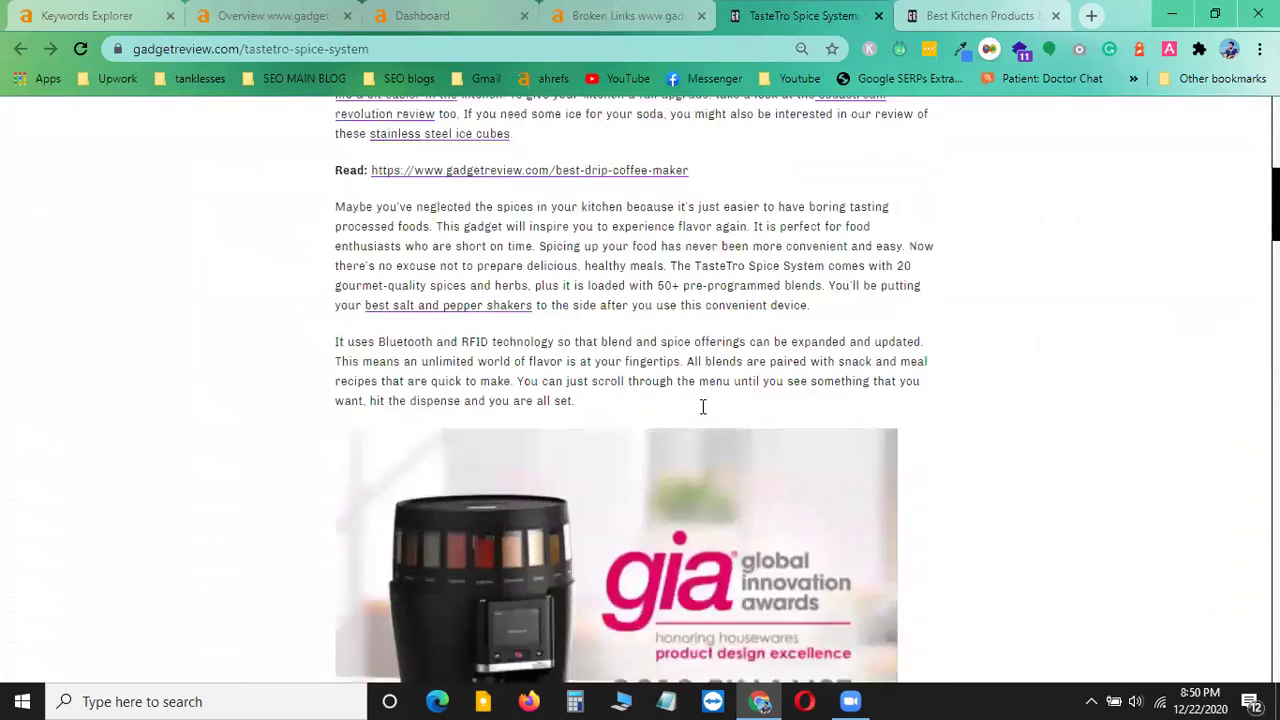
{"action": "scroll", "coordinate": [676, 420], "scroll_direction": "up", "scroll_amount": 2}
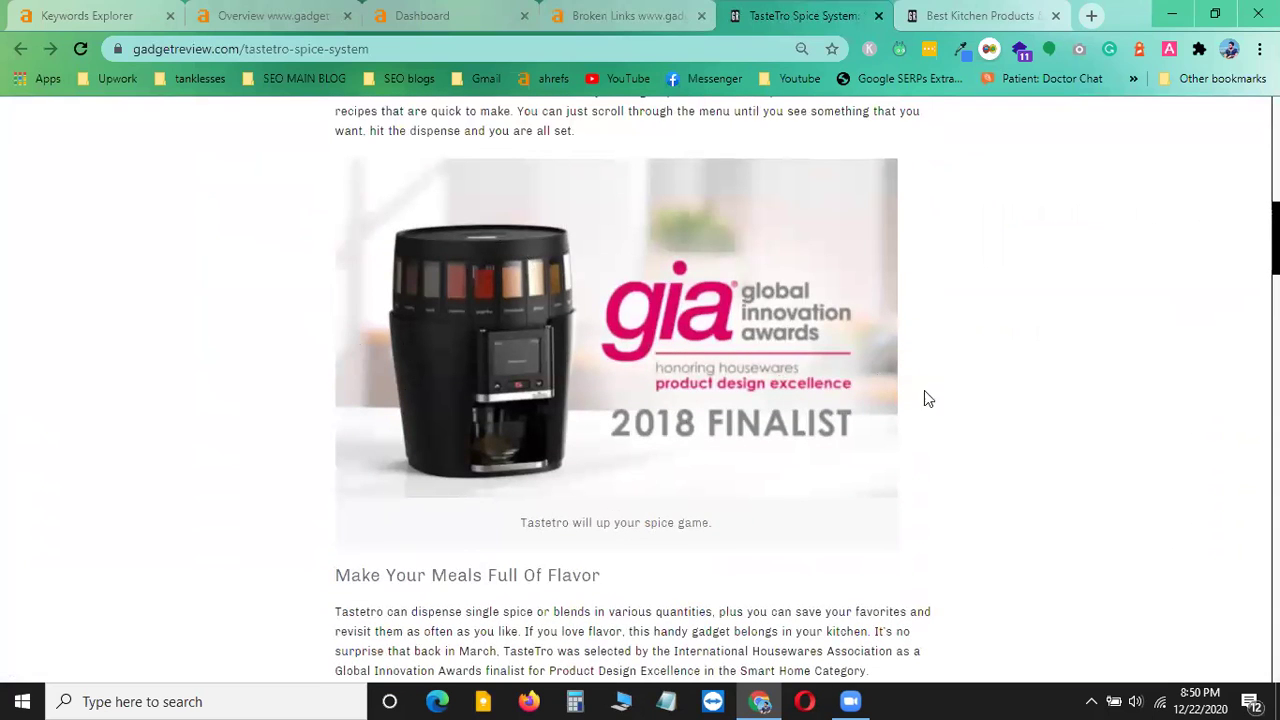
{"action": "scroll", "coordinate": [1010, 480], "scroll_direction": "up", "scroll_amount": 9}
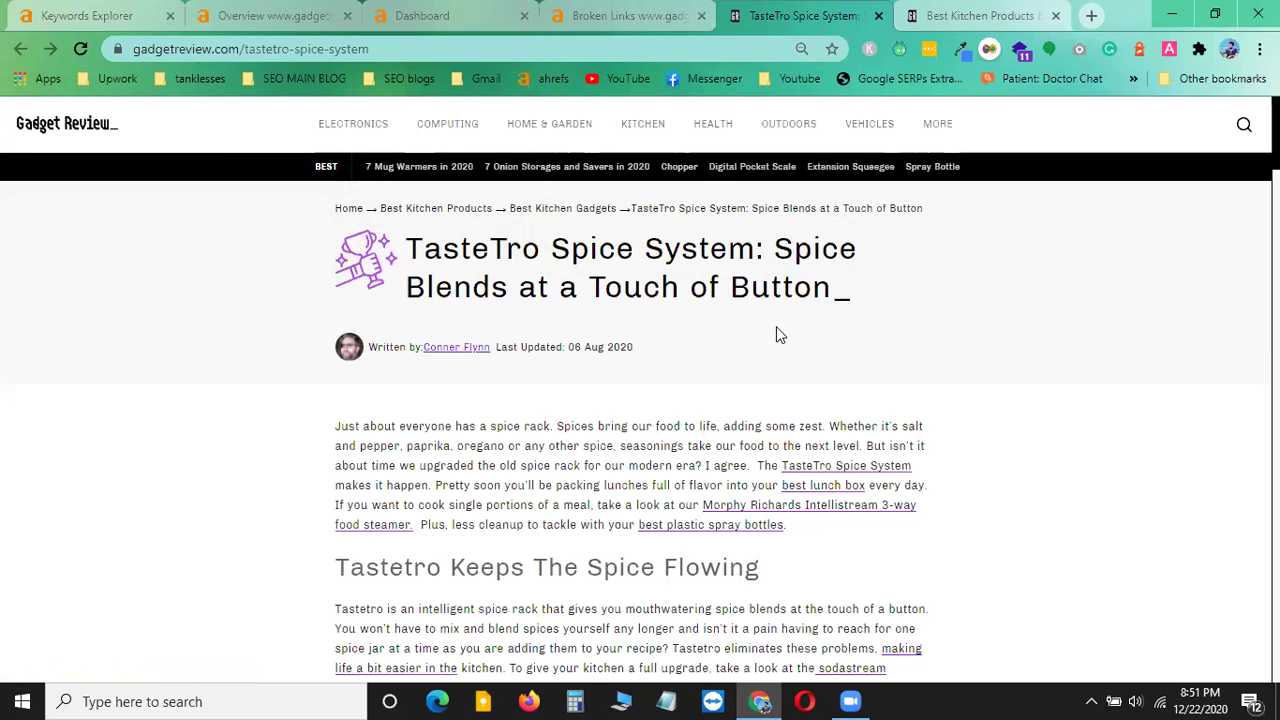
- Copy the anchor text "TasteTro Spice System" of the broken Indiegogo link from the Broken Links report
{"action": "left_click", "coordinate": [625, 15]}
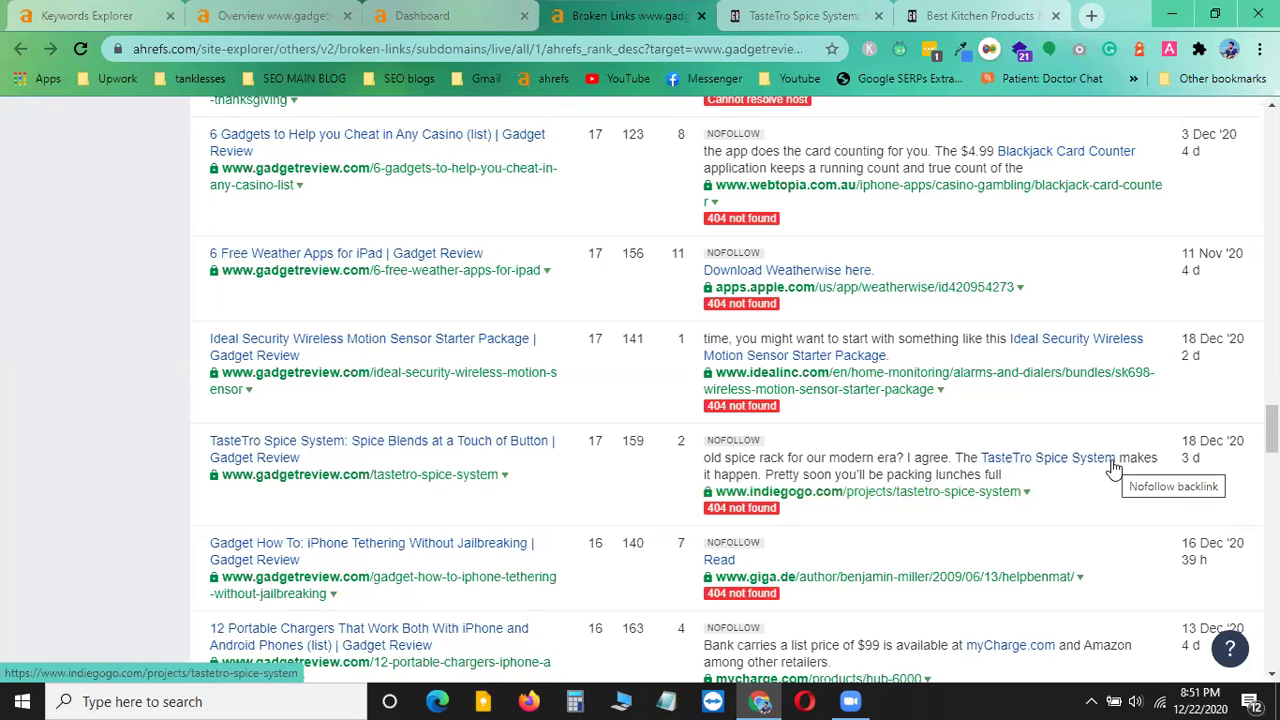
{"action": "left_click_drag", "start_coordinate": [1112, 457], "coordinate": [985, 457]}
{"action": "key", "text": "ctrl+c"}
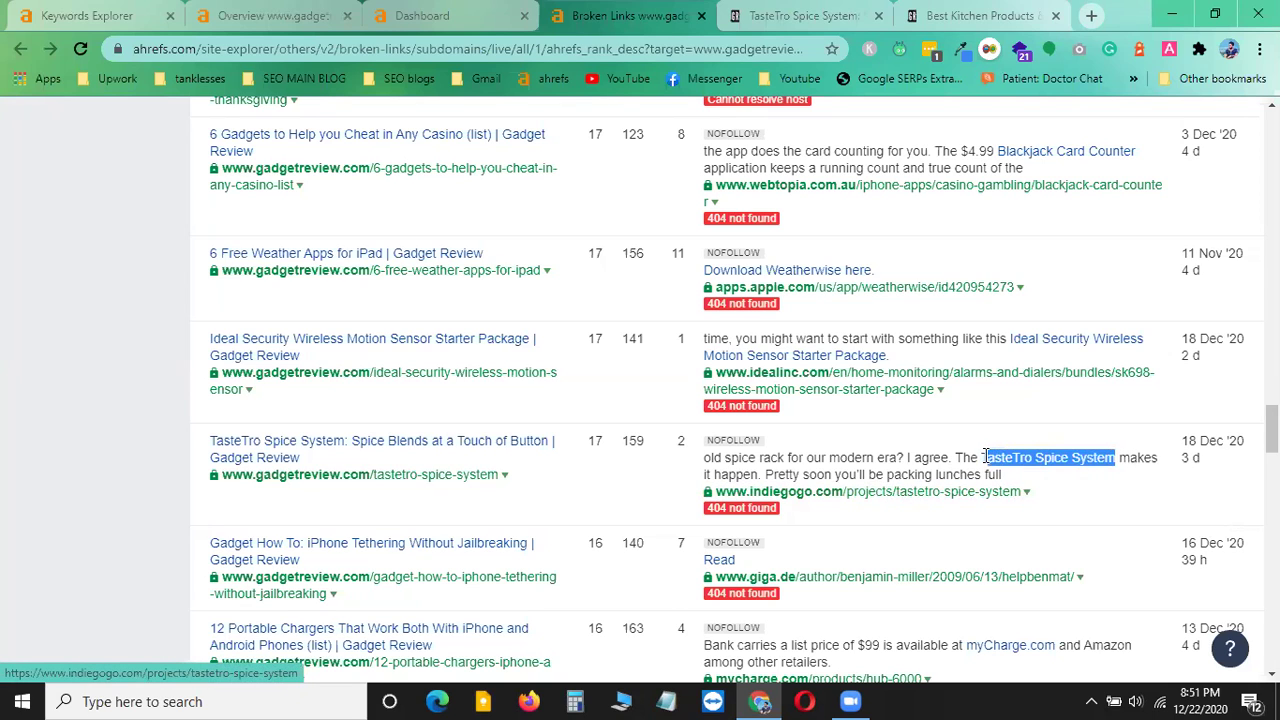
- Return to the TasteTro article and search the page for the copied anchor text "TasteTro Spice System"
{"action": "left_click", "coordinate": [790, 15]}
{"action": "scroll", "coordinate": [785, 470], "scroll_direction": "down", "scroll_amount": 1}
{"action": "scroll", "coordinate": [785, 470], "scroll_direction": "down", "scroll_amount": 4}
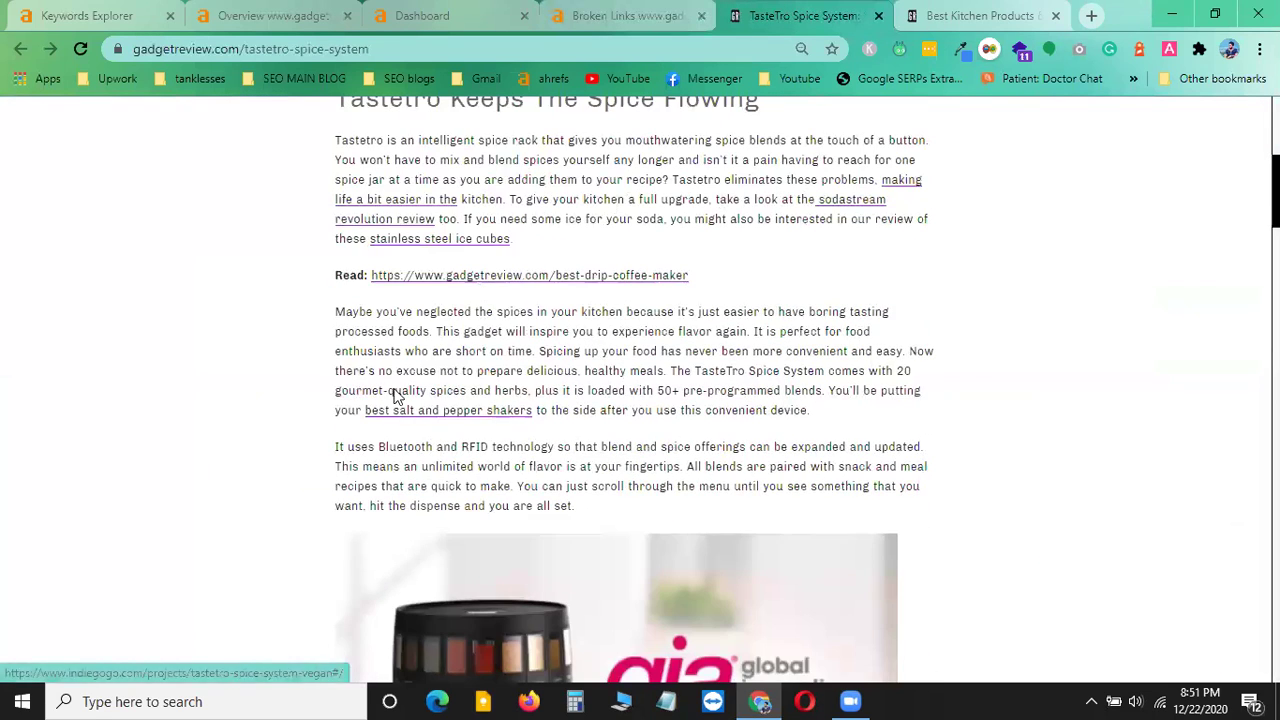
{"action": "scroll", "coordinate": [809, 514], "scroll_direction": "up", "scroll_amount": 5}
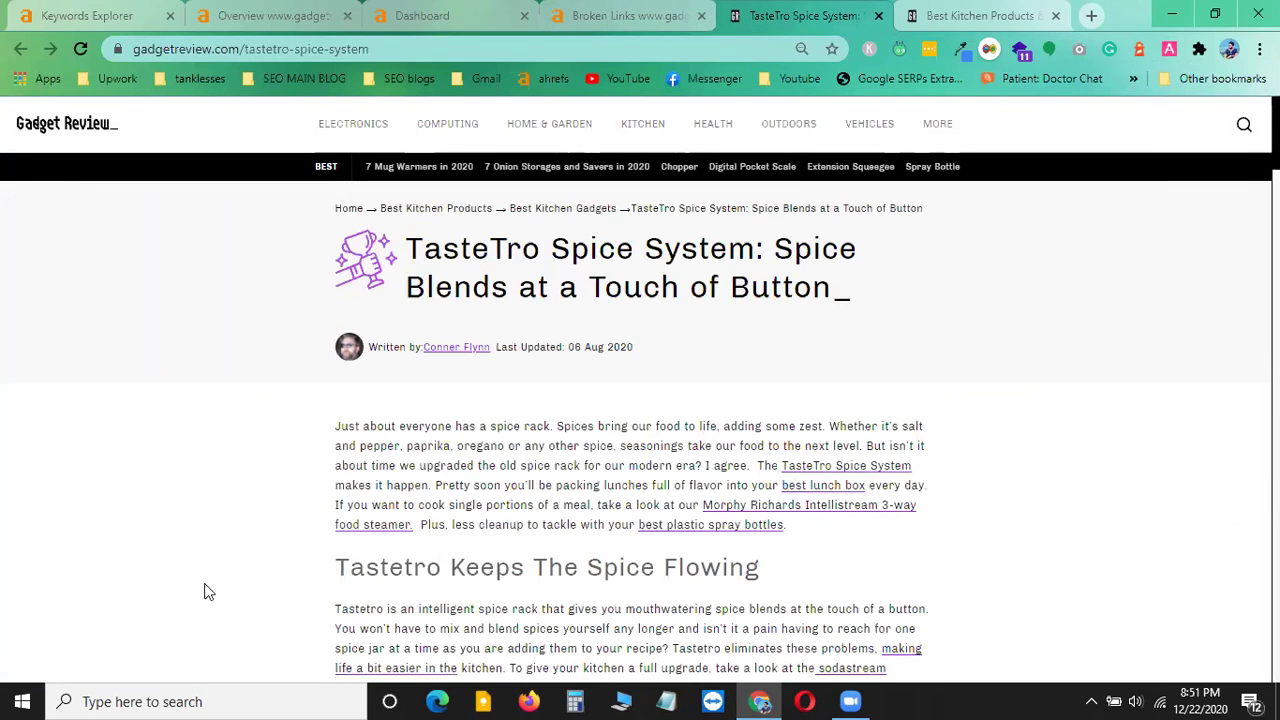
{"action": "left_click", "coordinate": [622, 18]}
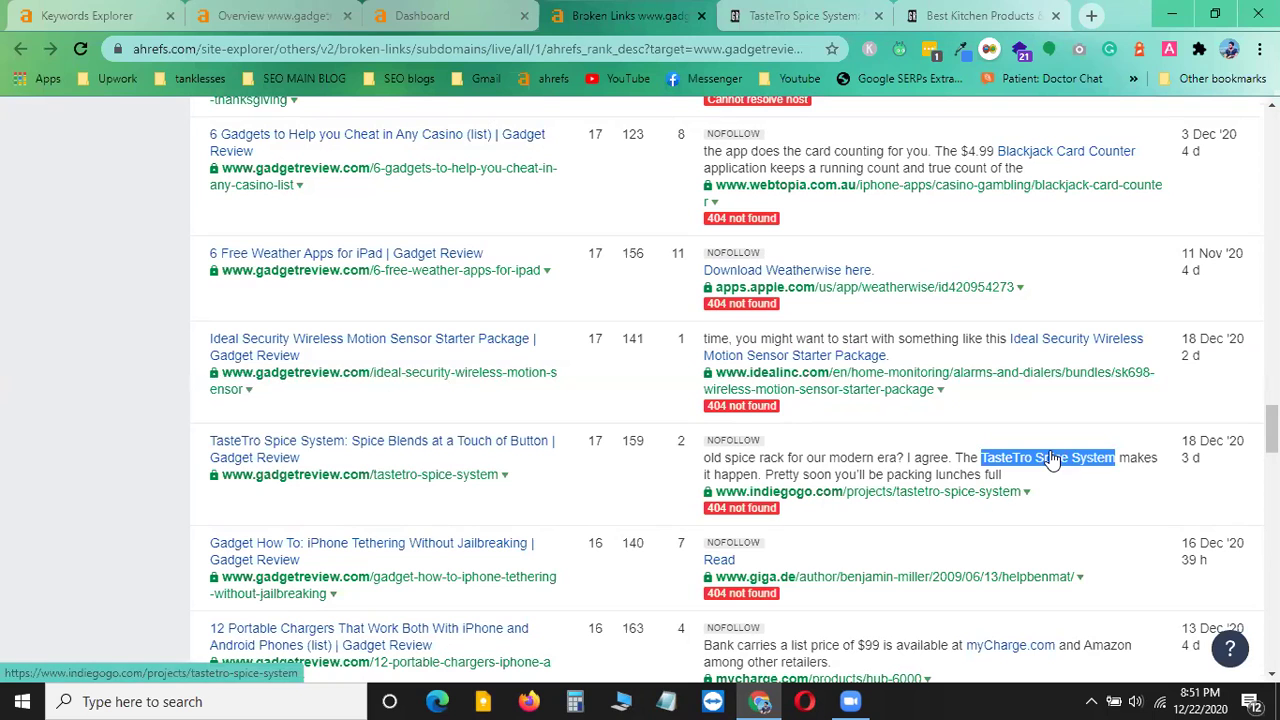
{"action": "left_click", "coordinate": [800, 15]}
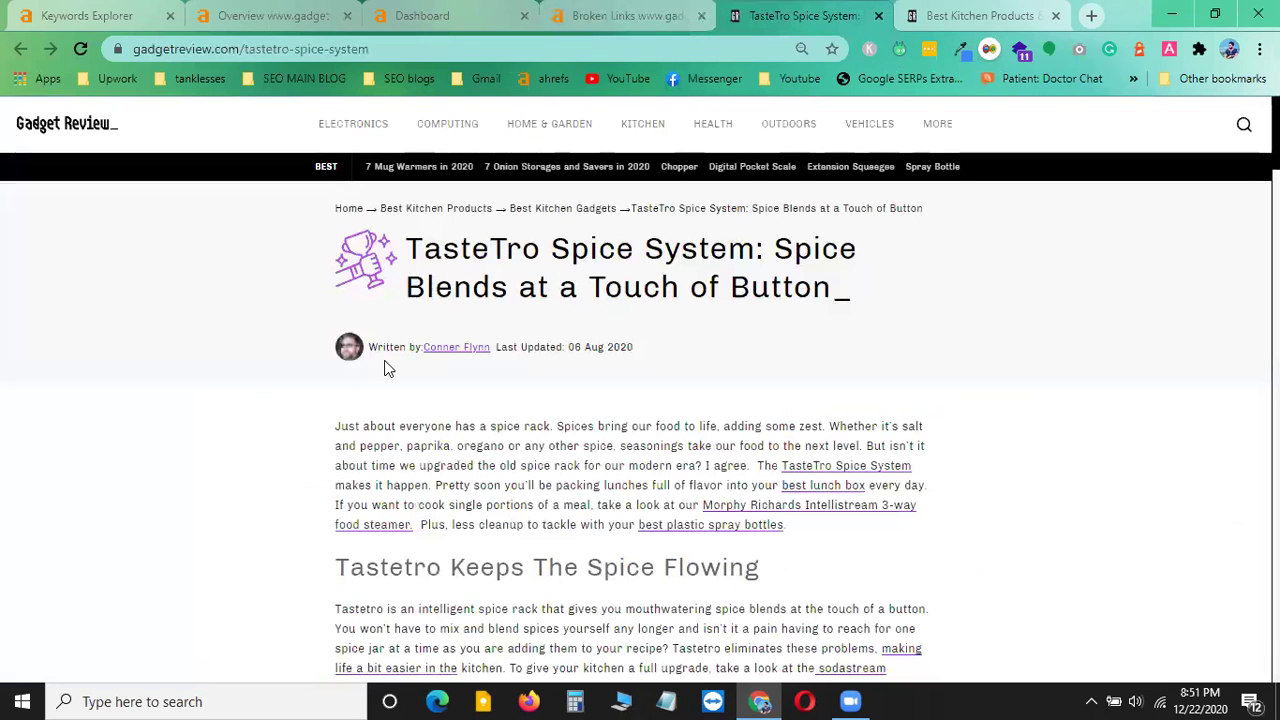
{"action": "key", "text": "ctrl+f"}
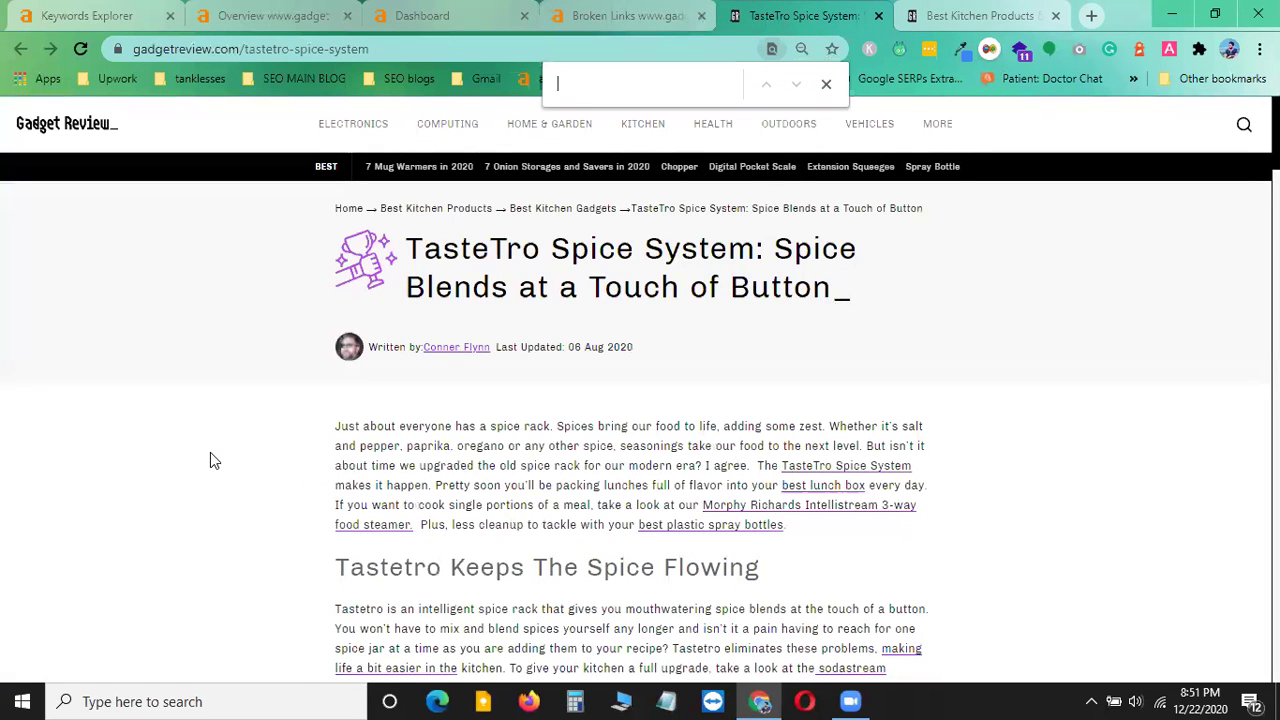
{"action": "key", "text": "ctrl+v"}
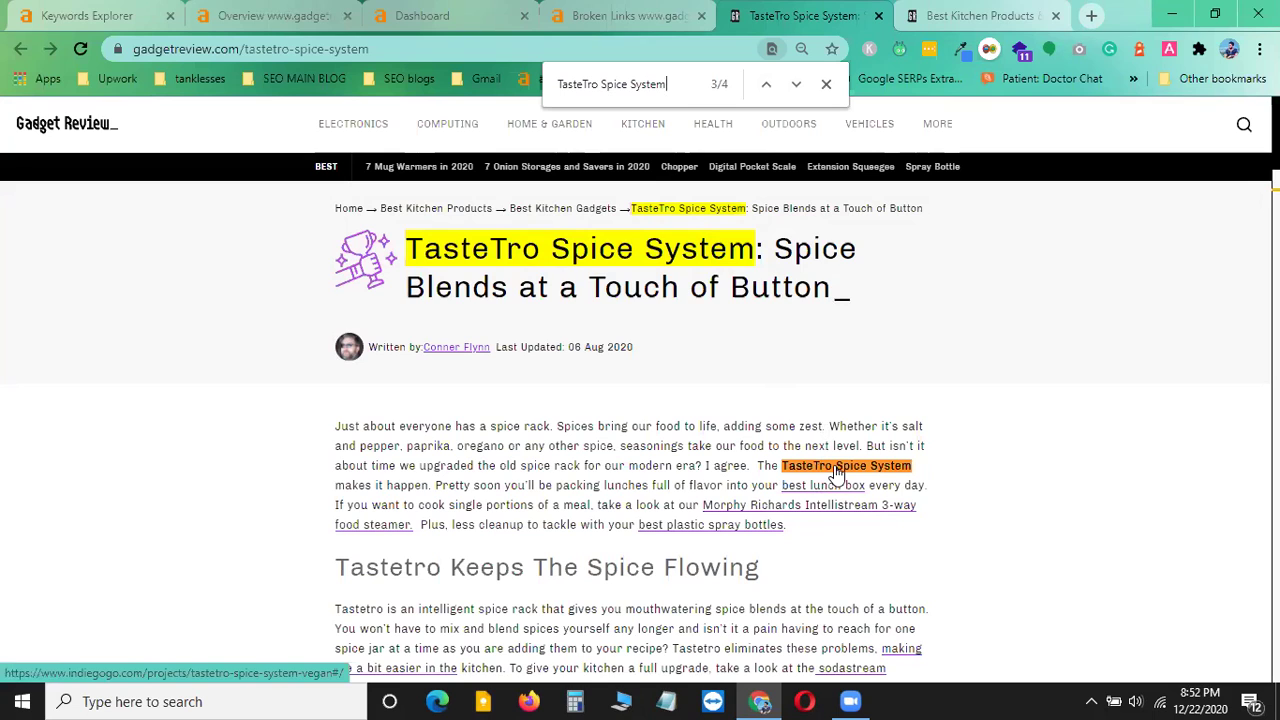
- Step between the matches in the article to compare the plain and the linked mention, and return to the Broken Links report
{"action": "left_click", "coordinate": [797, 86]}
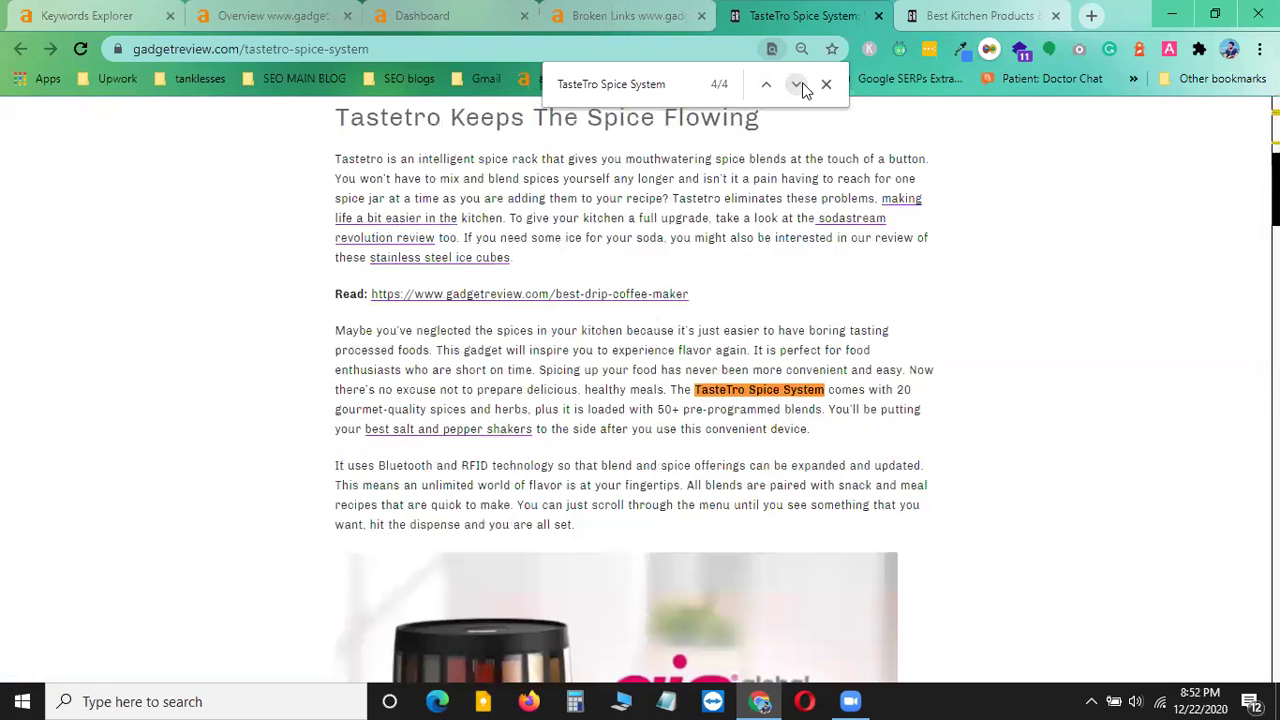
{"action": "triple_click", "coordinate": [767, 390]}
{"action": "left_click", "coordinate": [767, 390]}
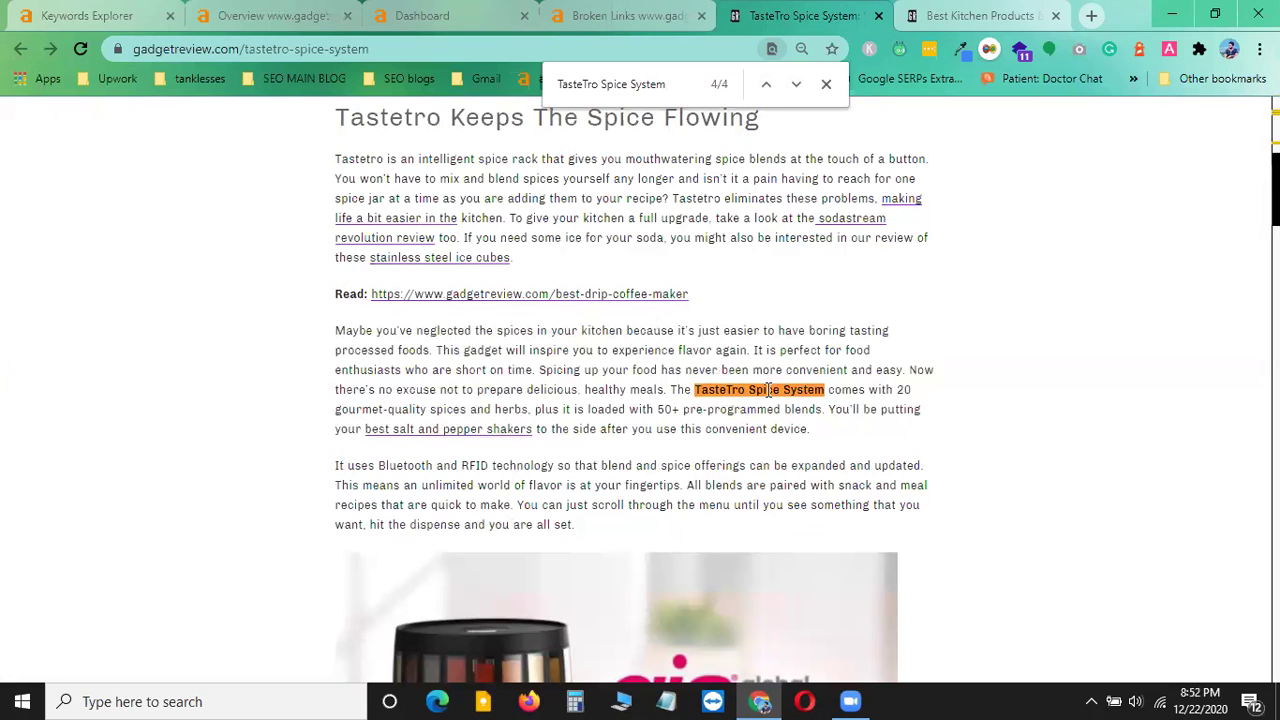
{"action": "left_click", "coordinate": [765, 87]}
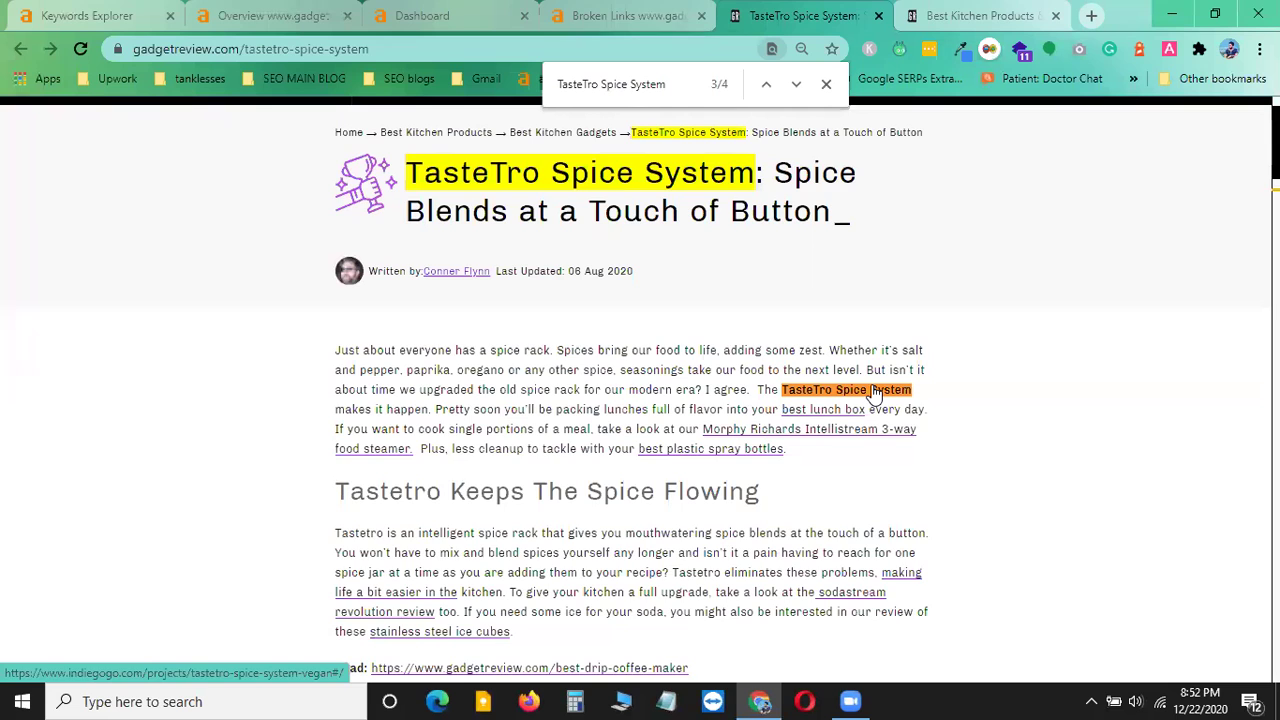
{"action": "left_click", "coordinate": [625, 15]}
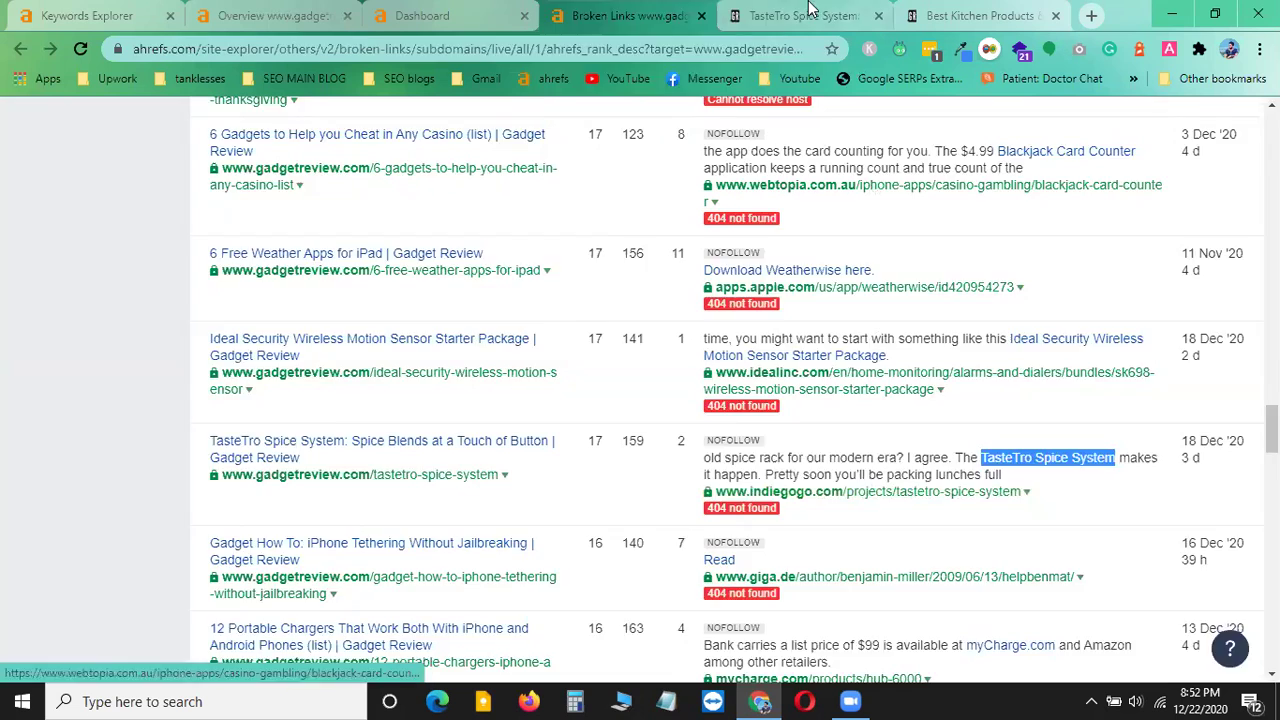
- Return to the TasteTro article, close the page search, and open the "TasteTro Spice System" link in a new tab
{"action": "key", "text": "ctrl+Tab"}
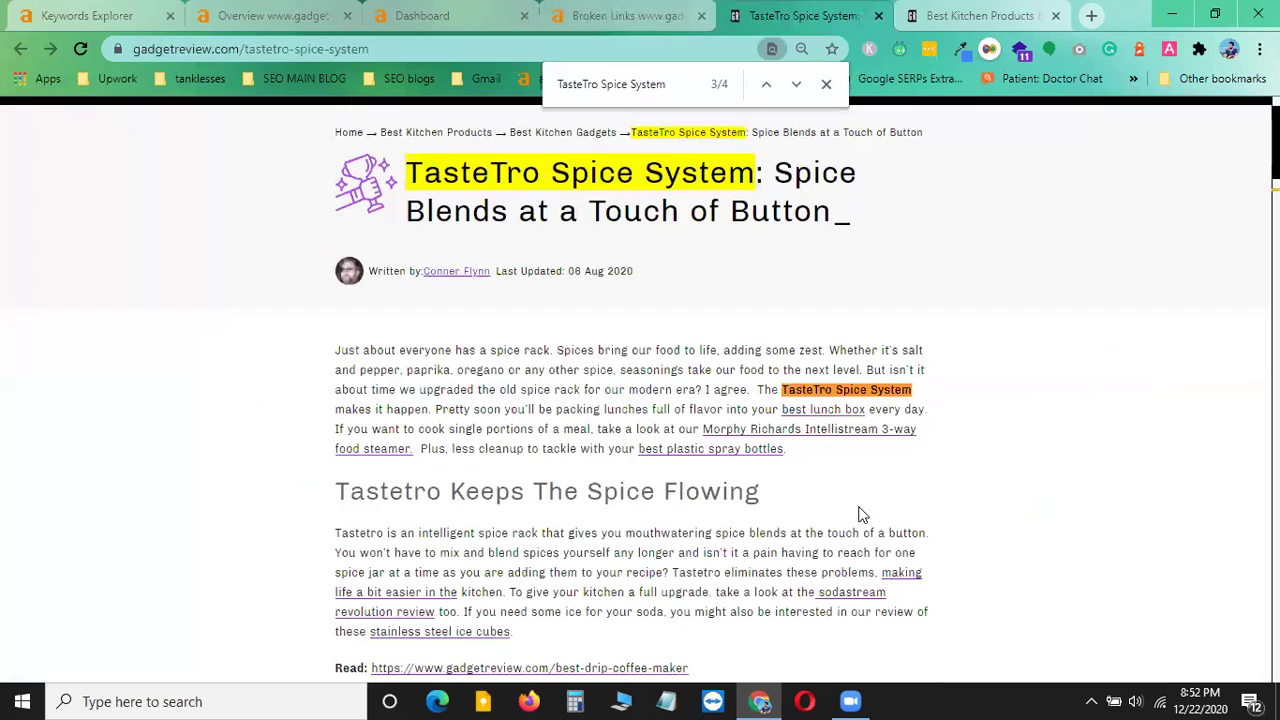
{"action": "left_click", "coordinate": [826, 84]}
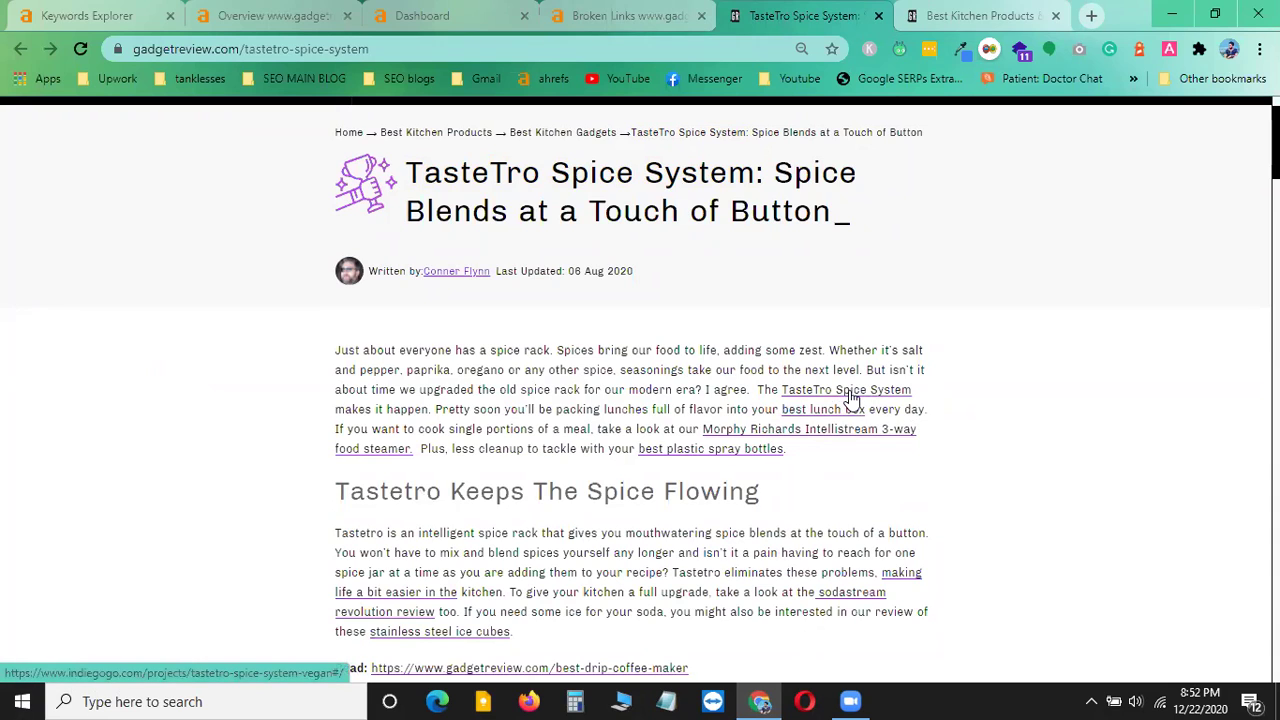
{"action": "middle_click", "coordinate": [848, 395]}
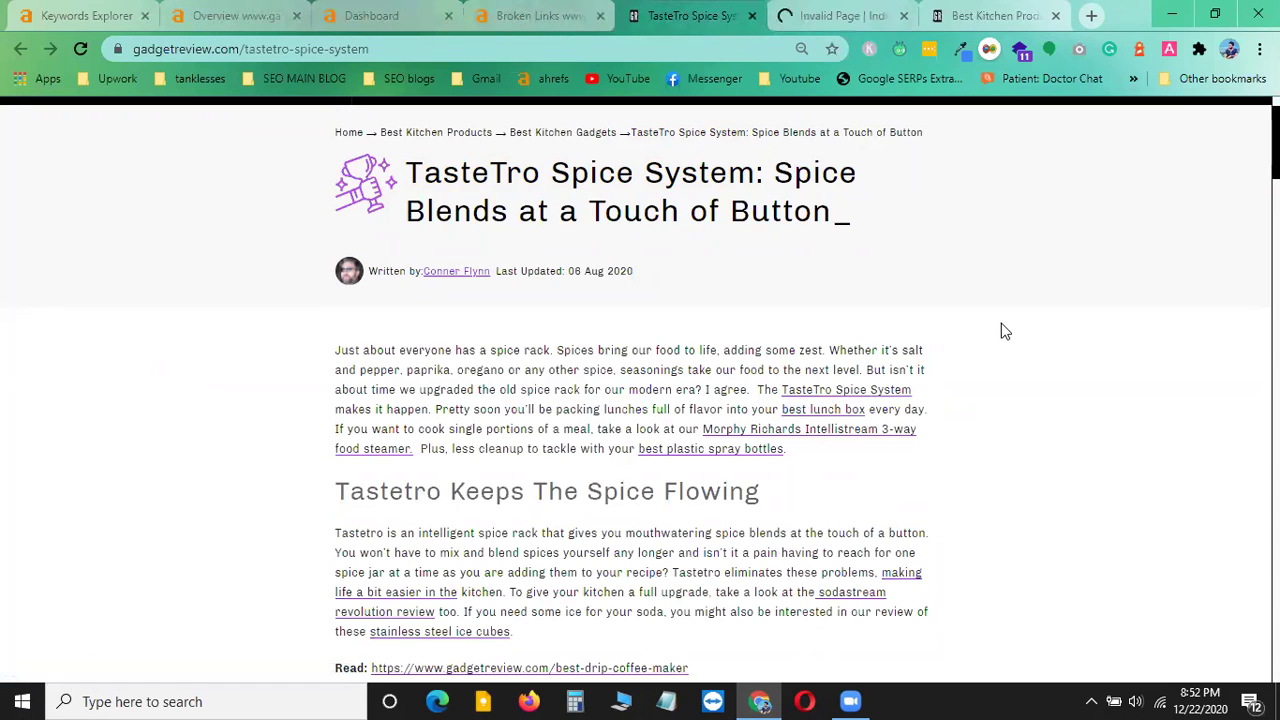
{"action": "left_click", "coordinate": [846, 12]}
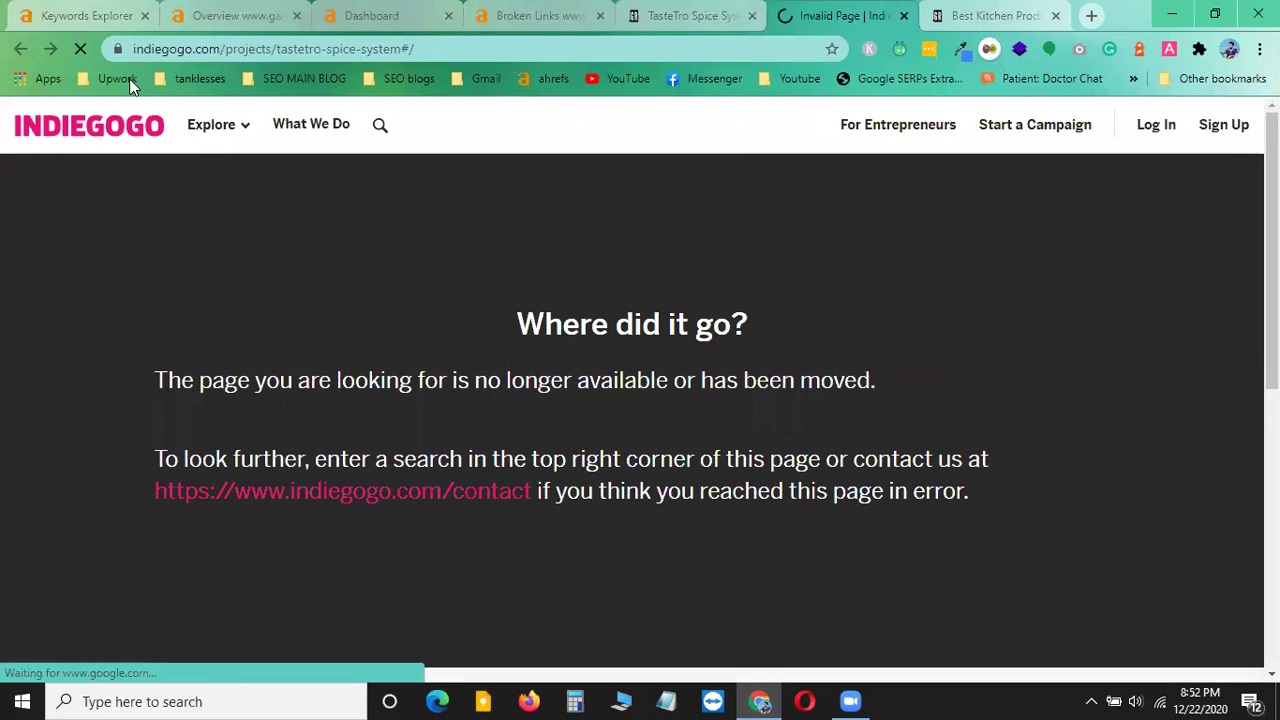
- Examine the Indiegogo page behind the broken link, highlighting the sentence about the page's availability
{"action": "scroll", "coordinate": [767, 338], "scroll_direction": "down", "scroll_amount": 2}
{"action": "scroll", "coordinate": [783, 334], "scroll_direction": "up", "scroll_amount": 1}
{"action": "left_click_drag", "start_coordinate": [152, 286], "coordinate": [871, 287]}
{"action": "left_click", "coordinate": [745, 328]}
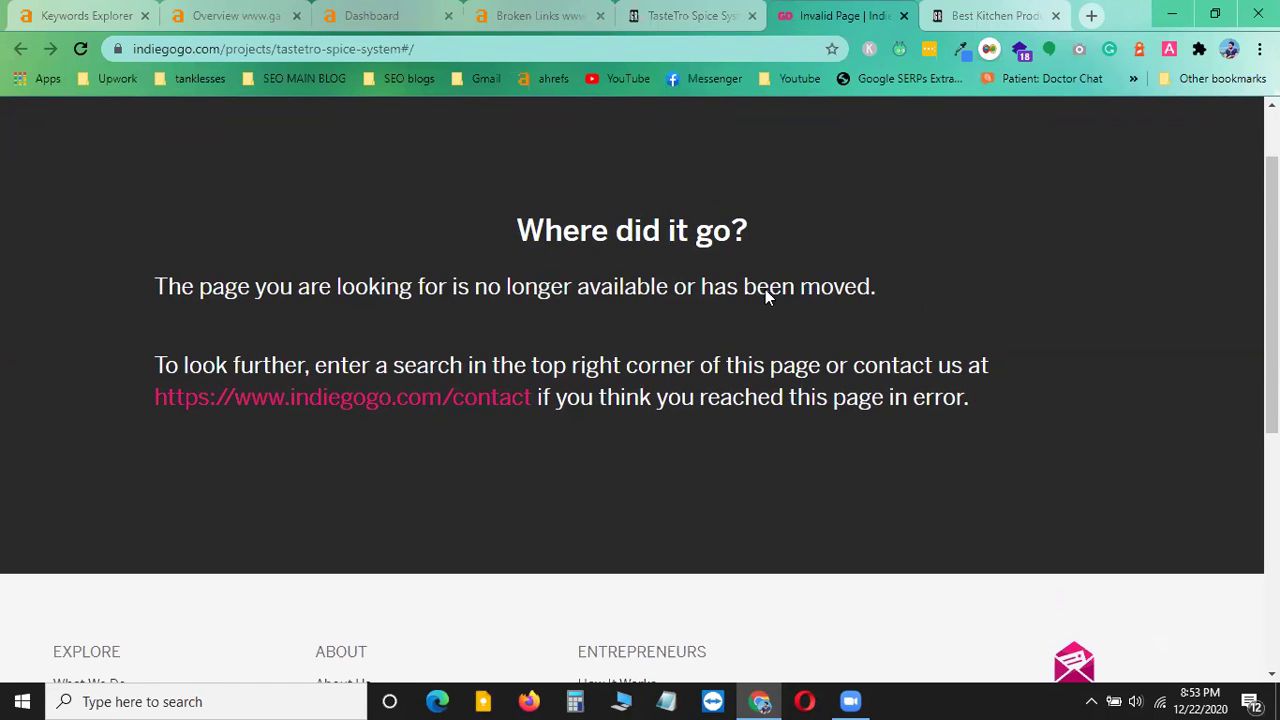
- Compare the TasteTro article link with its Broken Links entry, and highlight the tastetro-spice-system part of the dead Indiegogo page's address
{"action": "left_click", "coordinate": [662, 12]}
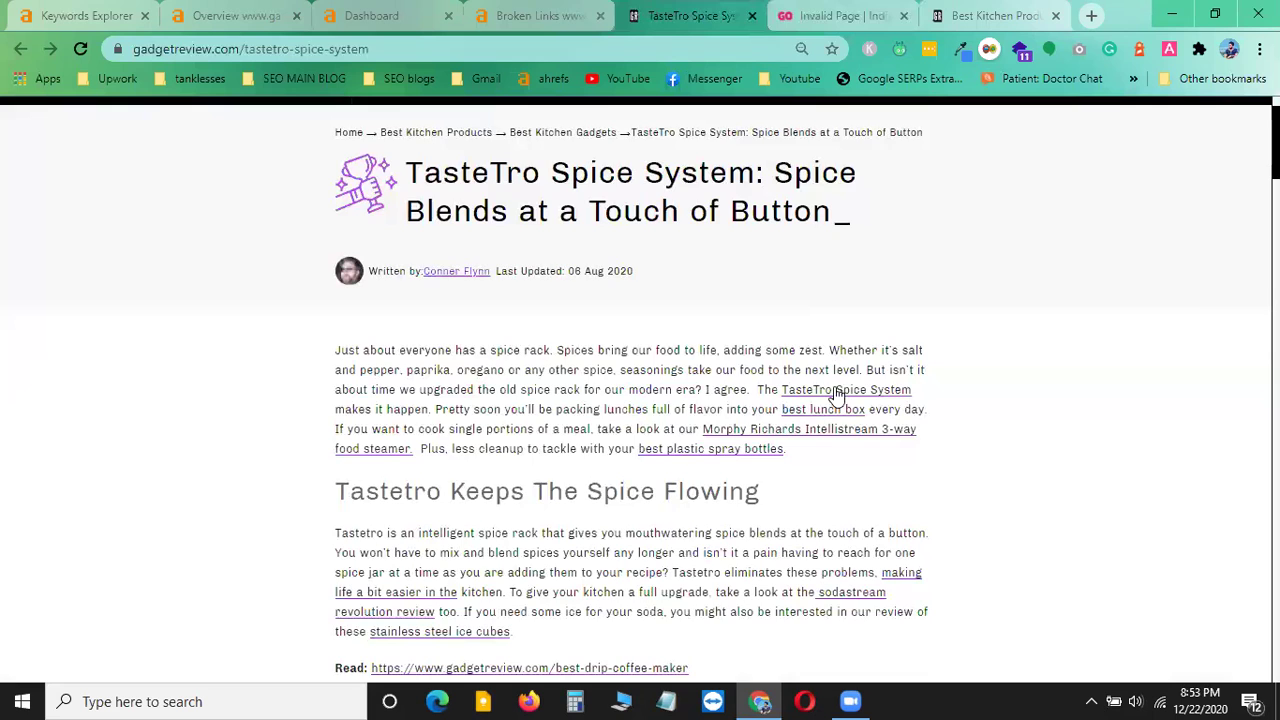
{"action": "left_click", "coordinate": [507, 12]}
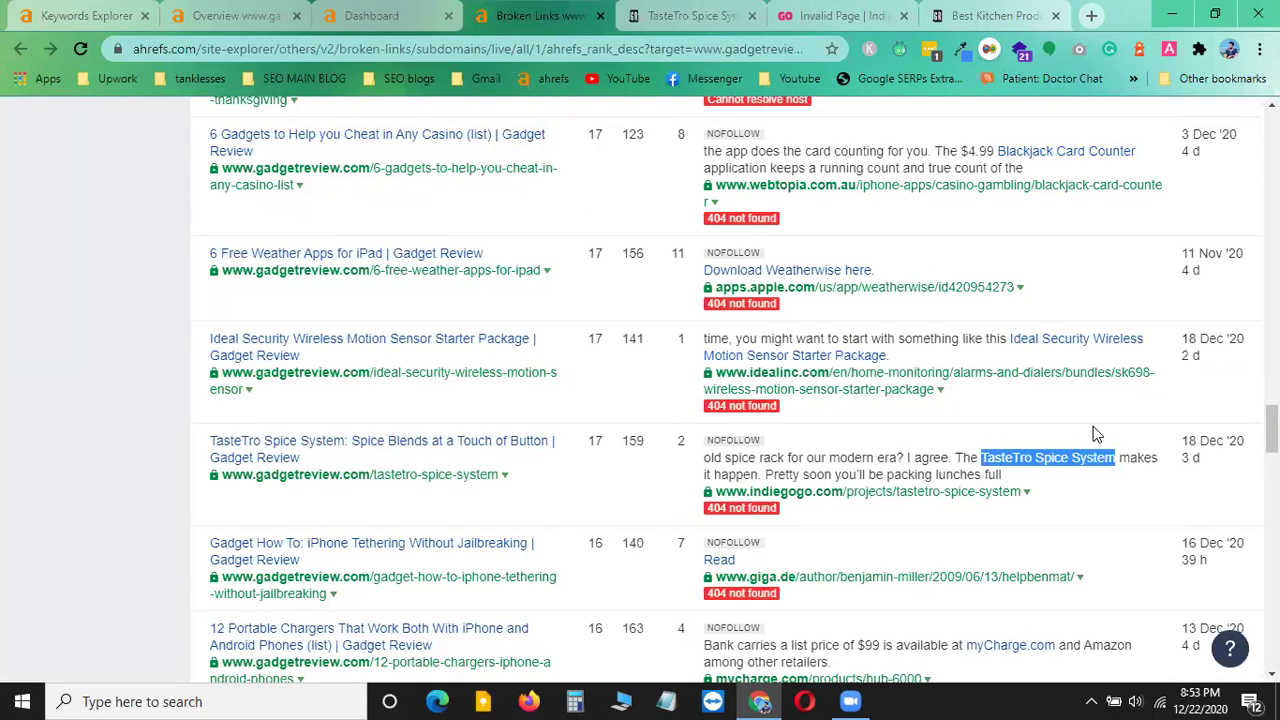
{"action": "left_click", "coordinate": [685, 15]}
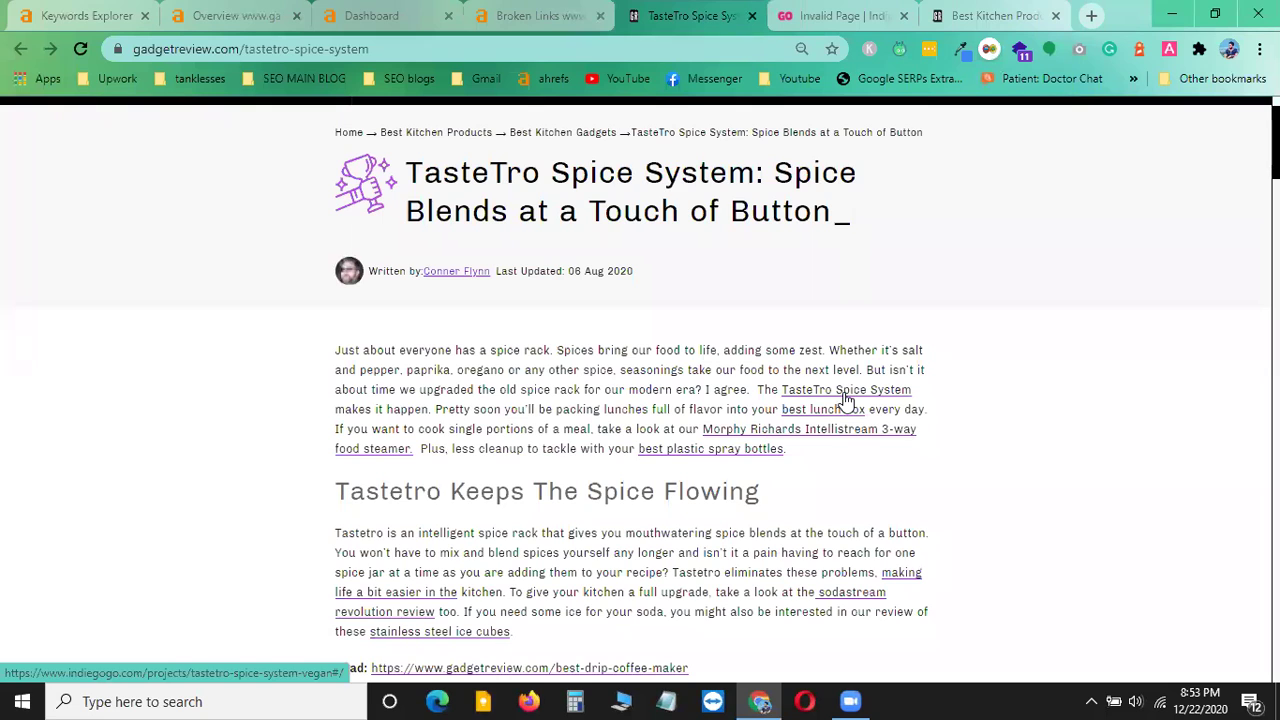
{"action": "left_click", "coordinate": [838, 15]}
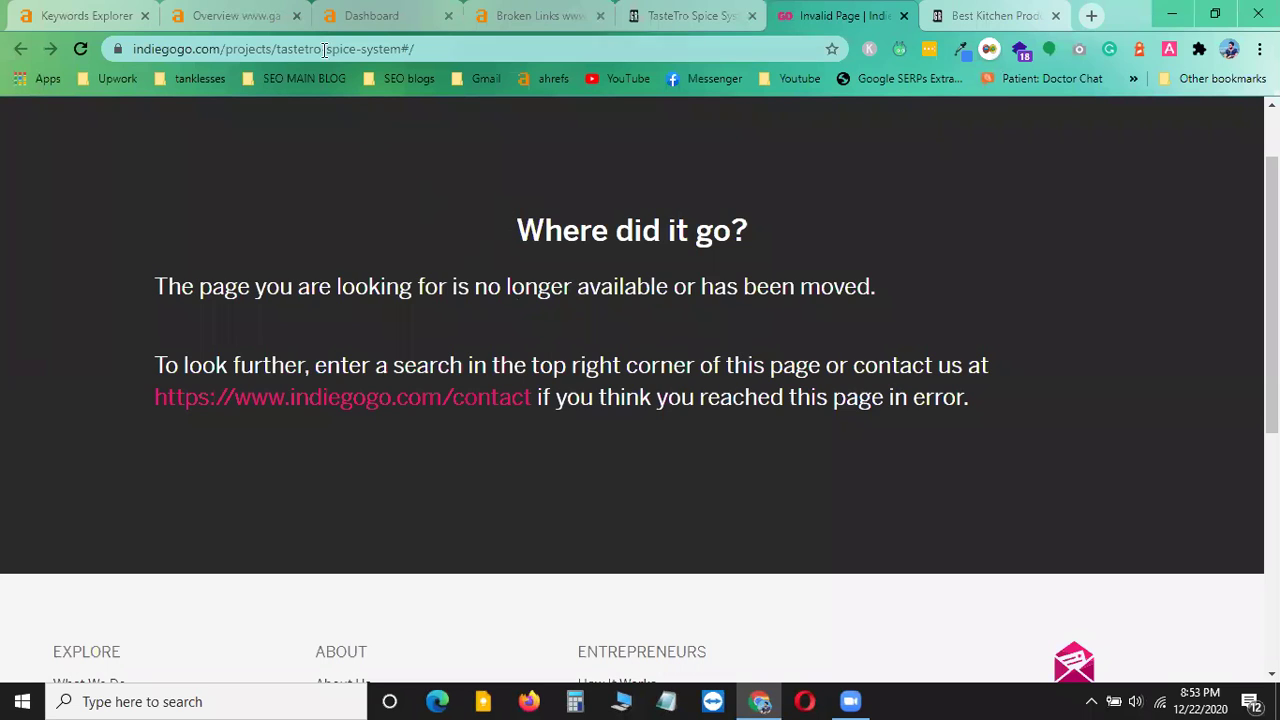
{"action": "left_click_drag", "start_coordinate": [276, 50], "coordinate": [408, 49]}
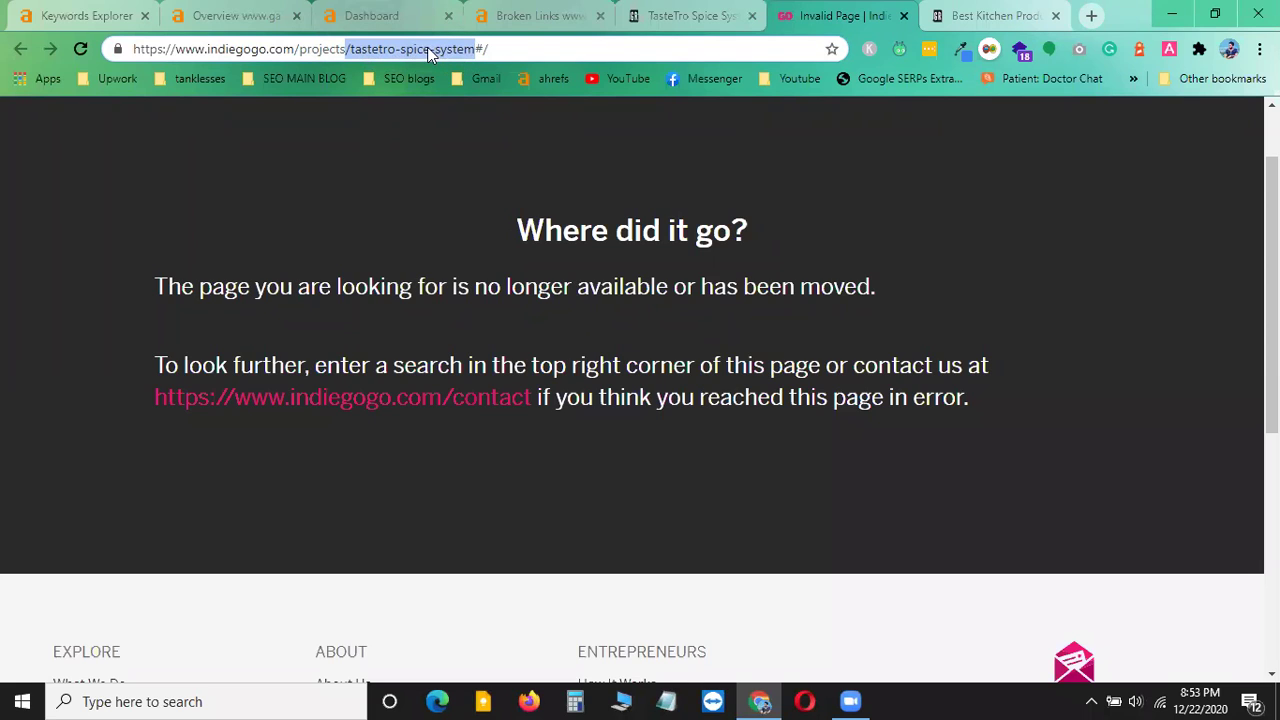
{"action": "left_click", "coordinate": [420, 240]}
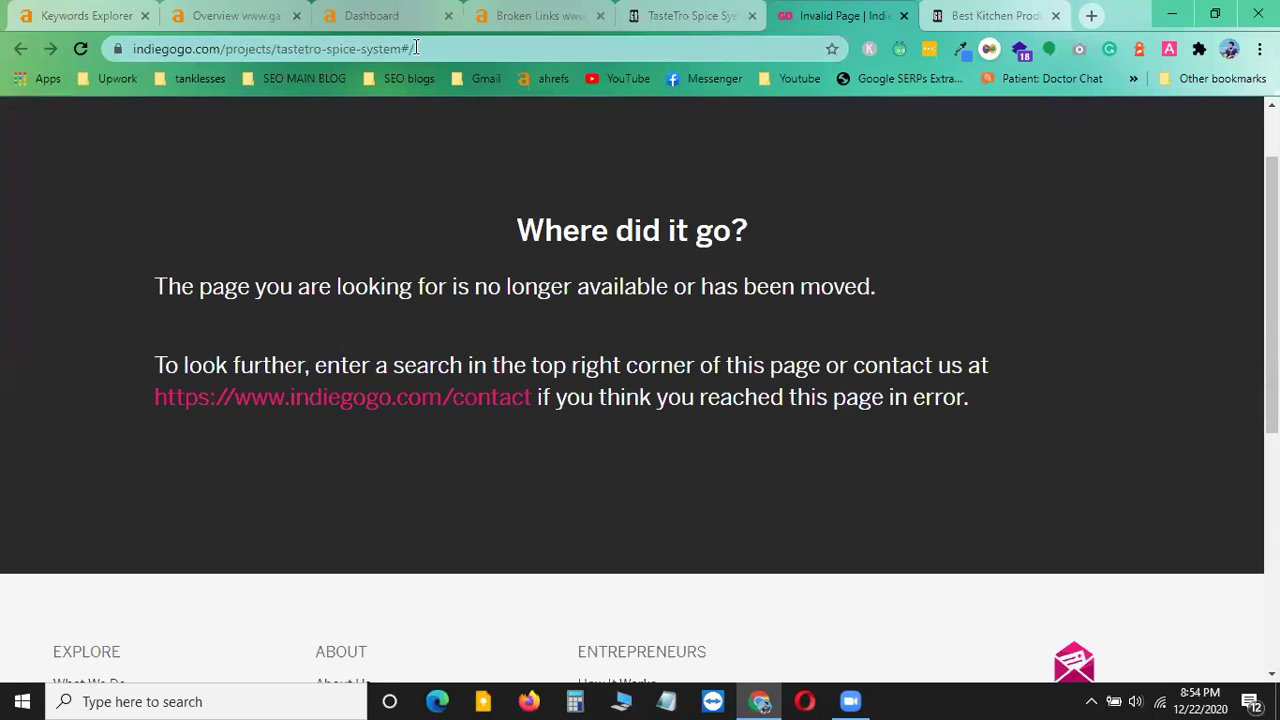
{"action": "left_click_drag", "start_coordinate": [403, 49], "coordinate": [129, 50]}
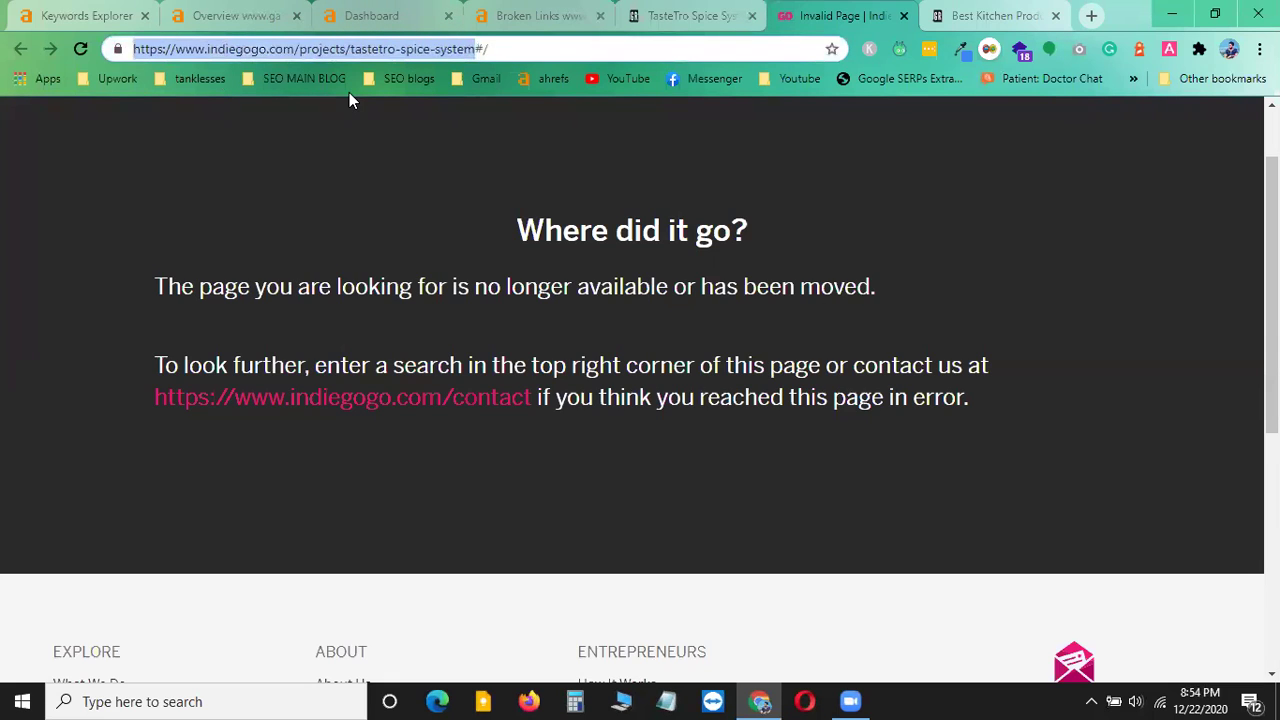
{"action": "right_click", "coordinate": [371, 47]}
{"action": "left_click", "coordinate": [430, 150]}
{"action": "right_click", "coordinate": [426, 50]}
{"action": "left_click", "coordinate": [486, 150]}
- Load archive.org in a new browser tab
{"action": "left_click", "coordinate": [1092, 16]}
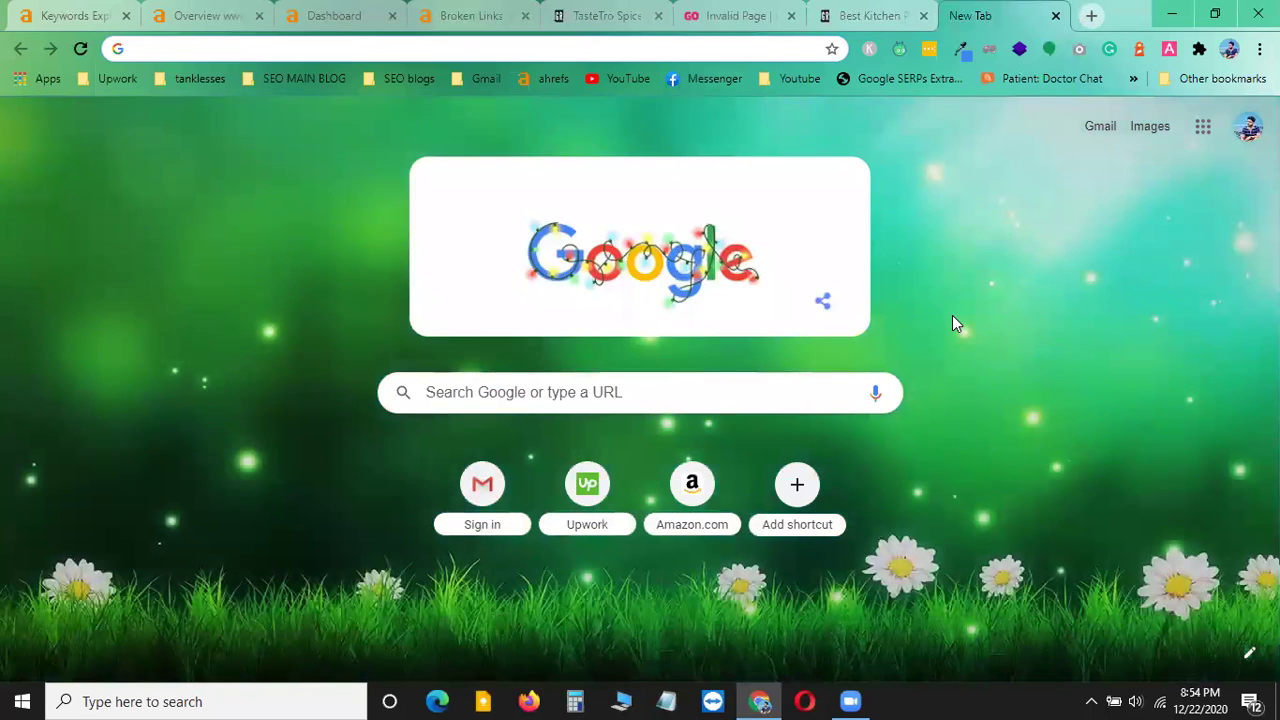
{"action": "type", "text": "archi"}
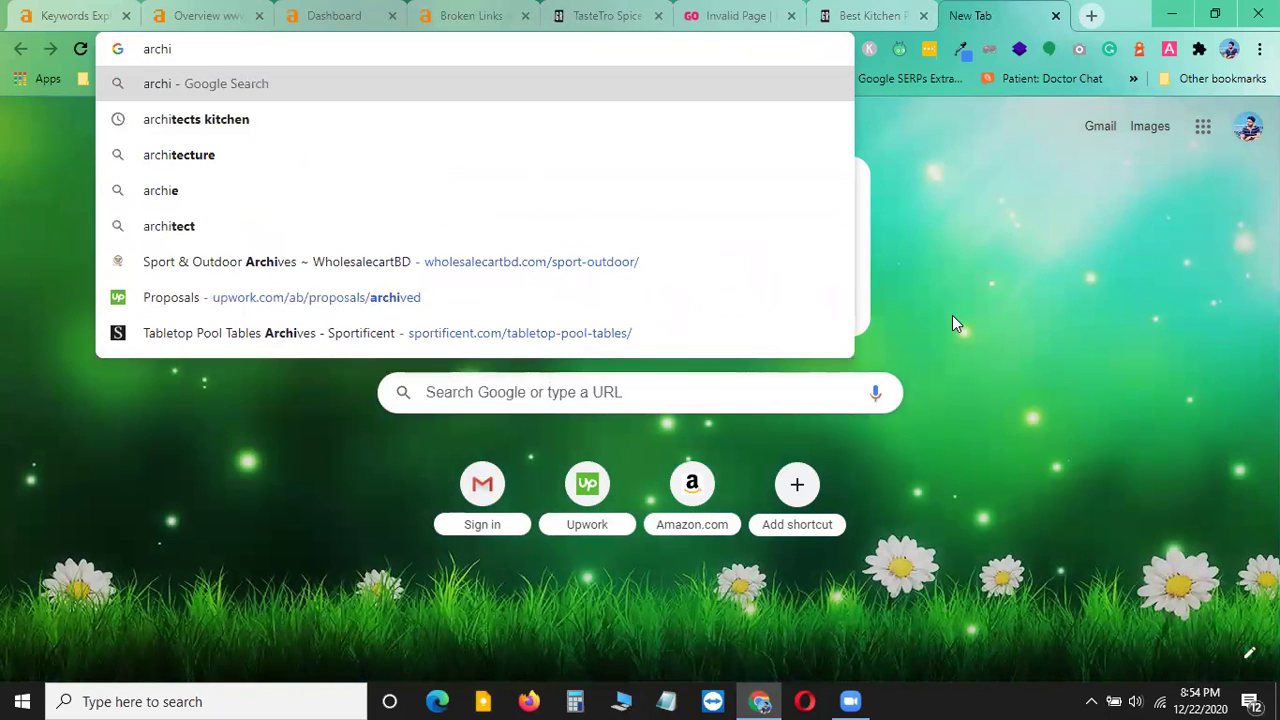
{"action": "type", "text": "ve"}
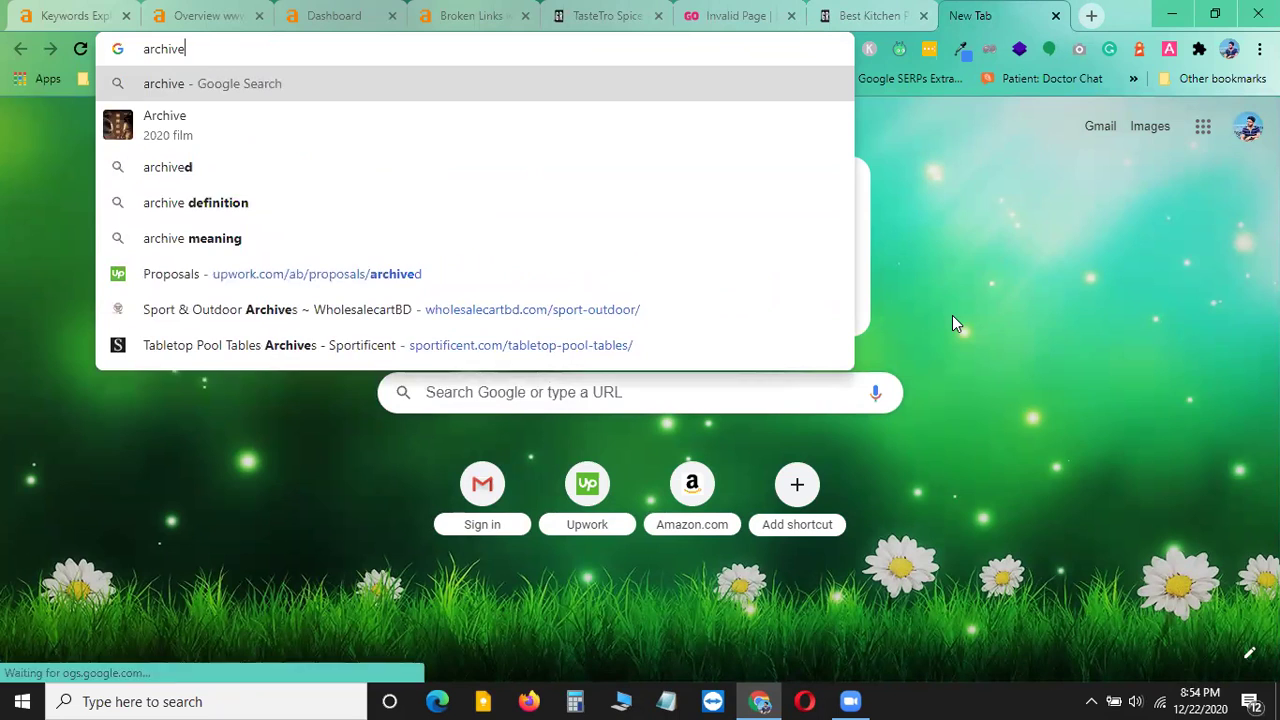
{"action": "type", "text": ".org"}
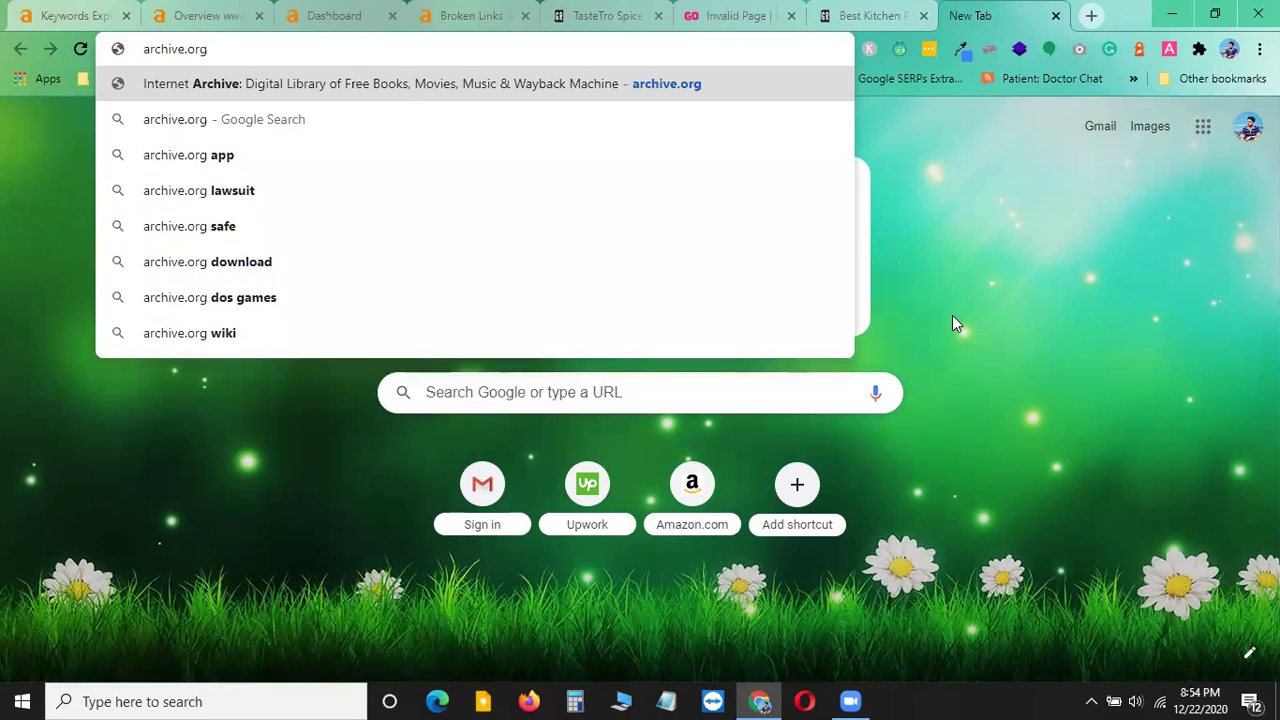
{"action": "key", "text": "Return"}
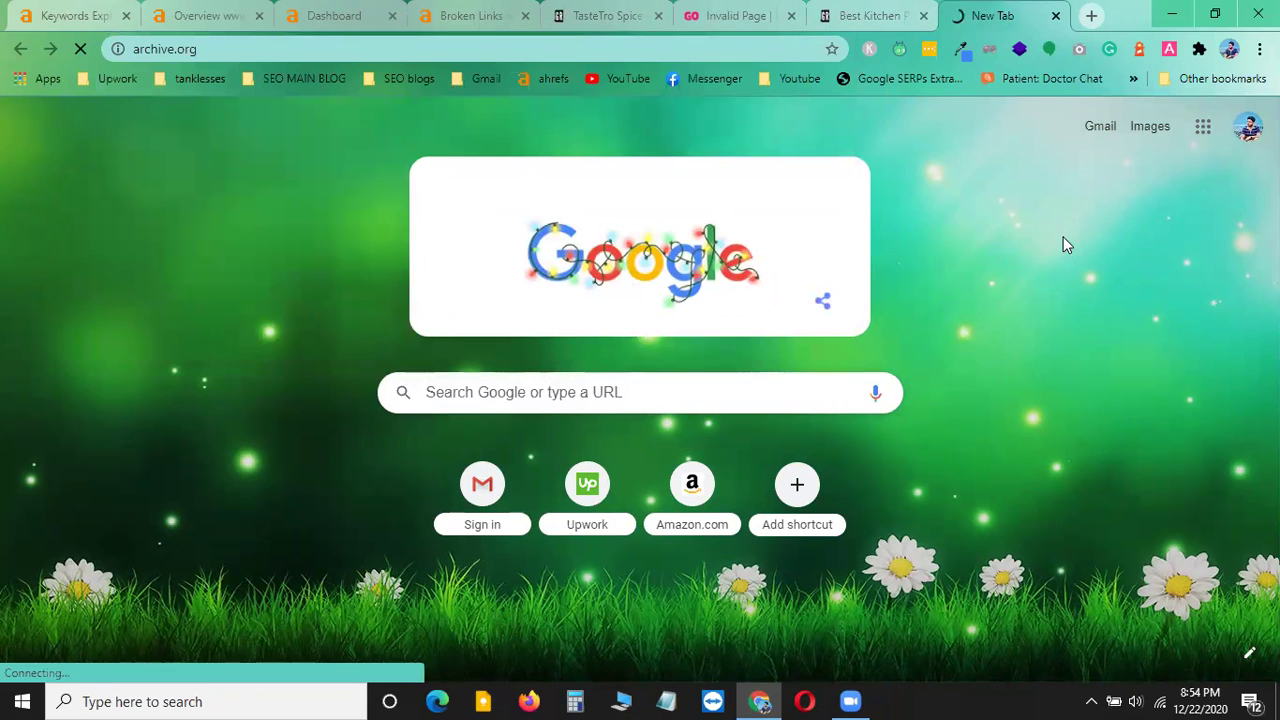
- Close the Best Kitchen Products tab, revisit the TasteTro article's broken link, and return to the archive.org tab
{"action": "left_click", "coordinate": [860, 12]}
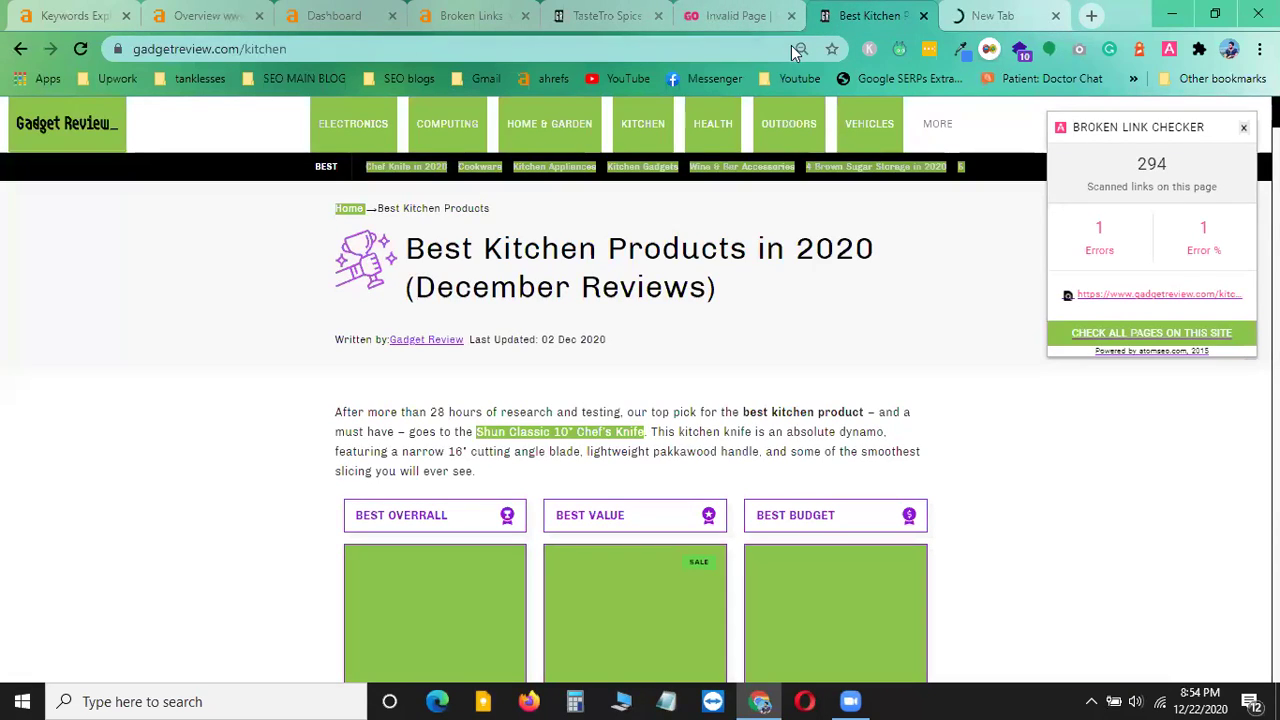
{"action": "left_click", "coordinate": [923, 15]}
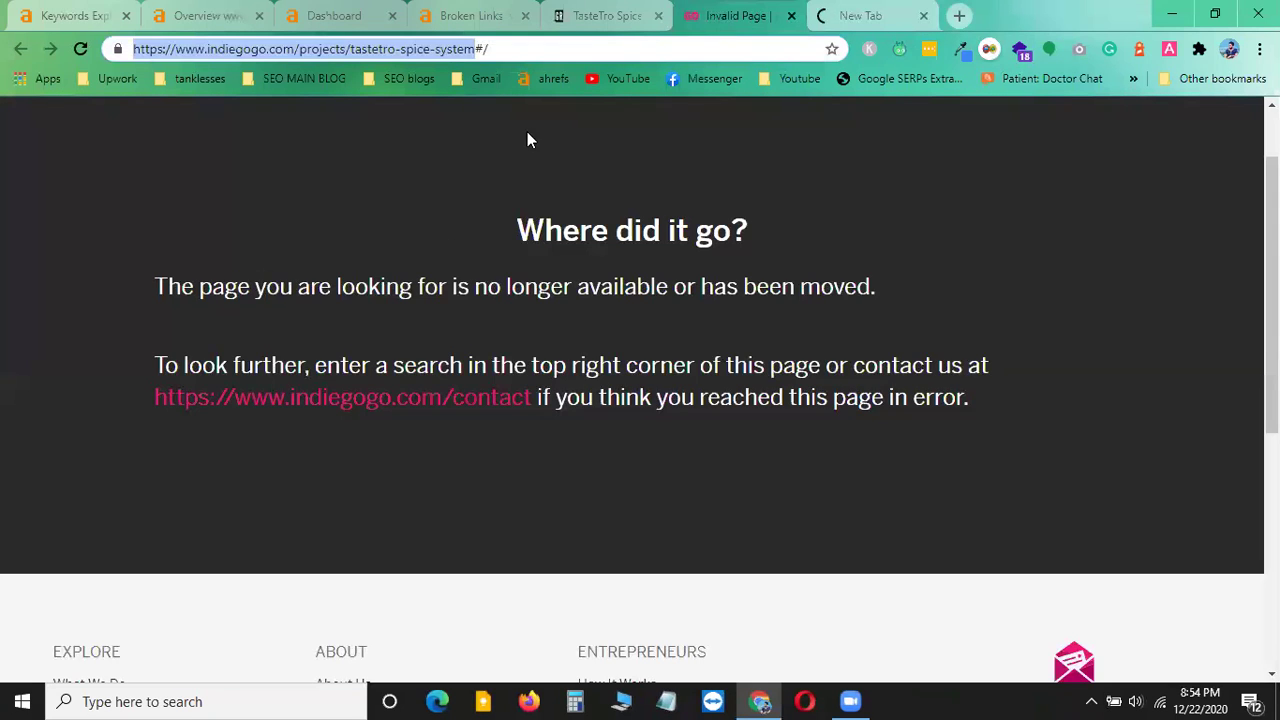
{"action": "left_click", "coordinate": [605, 15]}
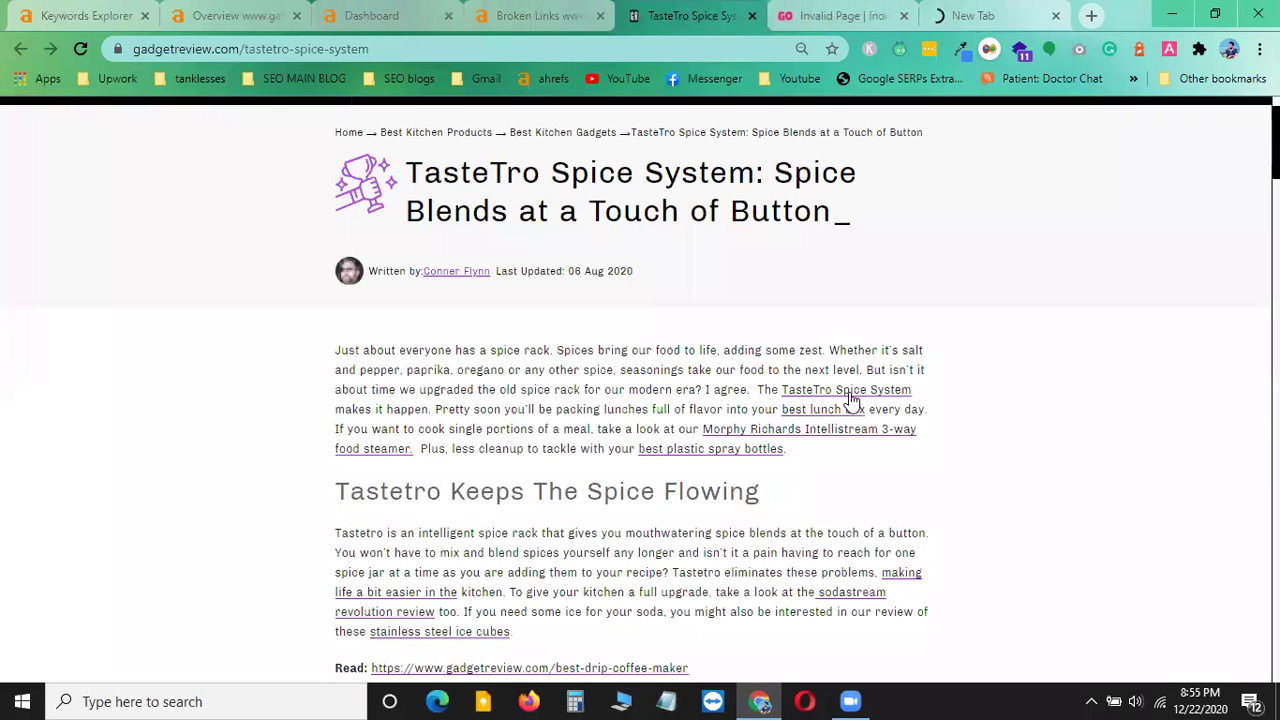
{"action": "left_click", "coordinate": [985, 12]}
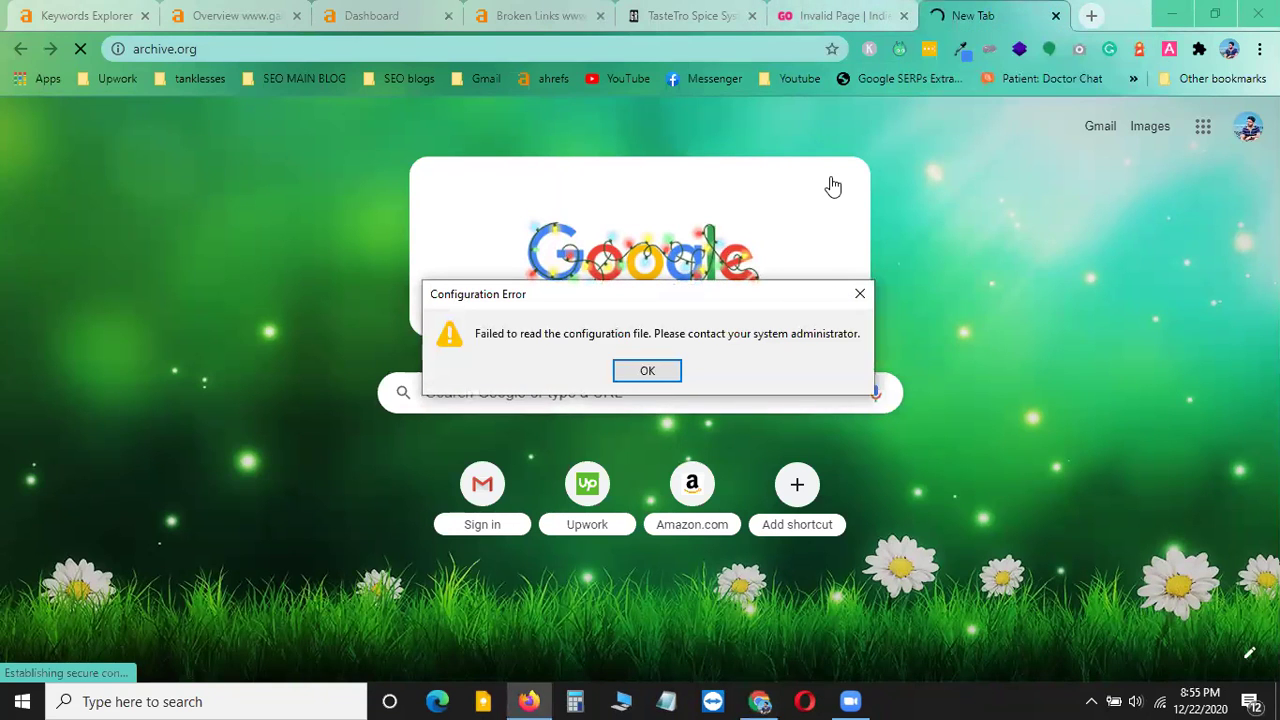
- Switch to Firefox, dismiss the configuration error, and close the Restore Session page to get a fresh tab
{"action": "left_click", "coordinate": [662, 371]}
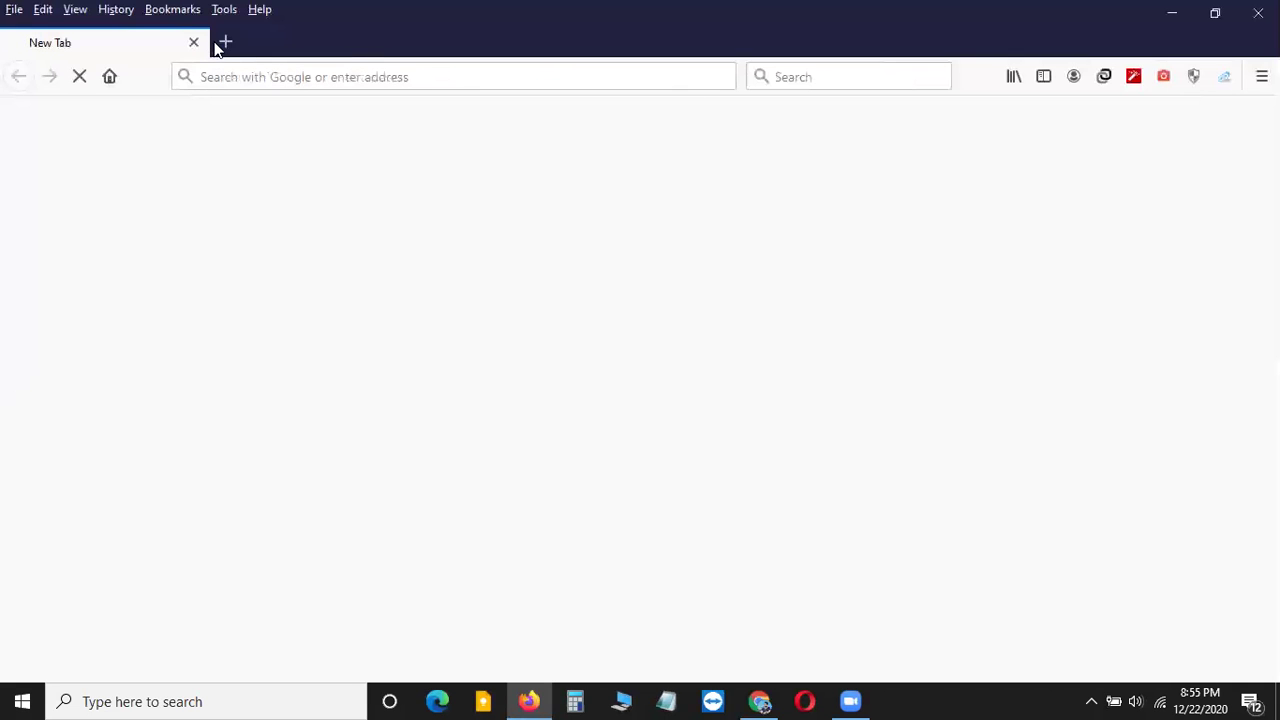
{"action": "left_click", "coordinate": [1104, 77]}
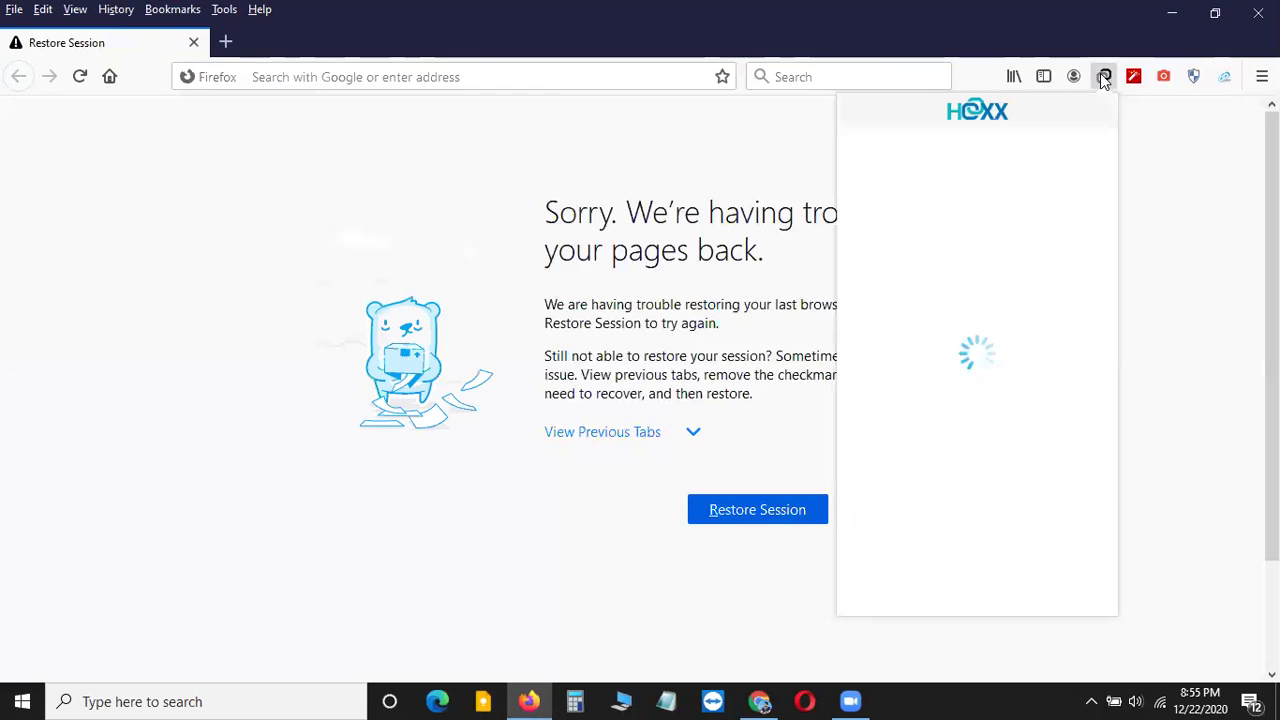
{"action": "left_click", "coordinate": [194, 45]}
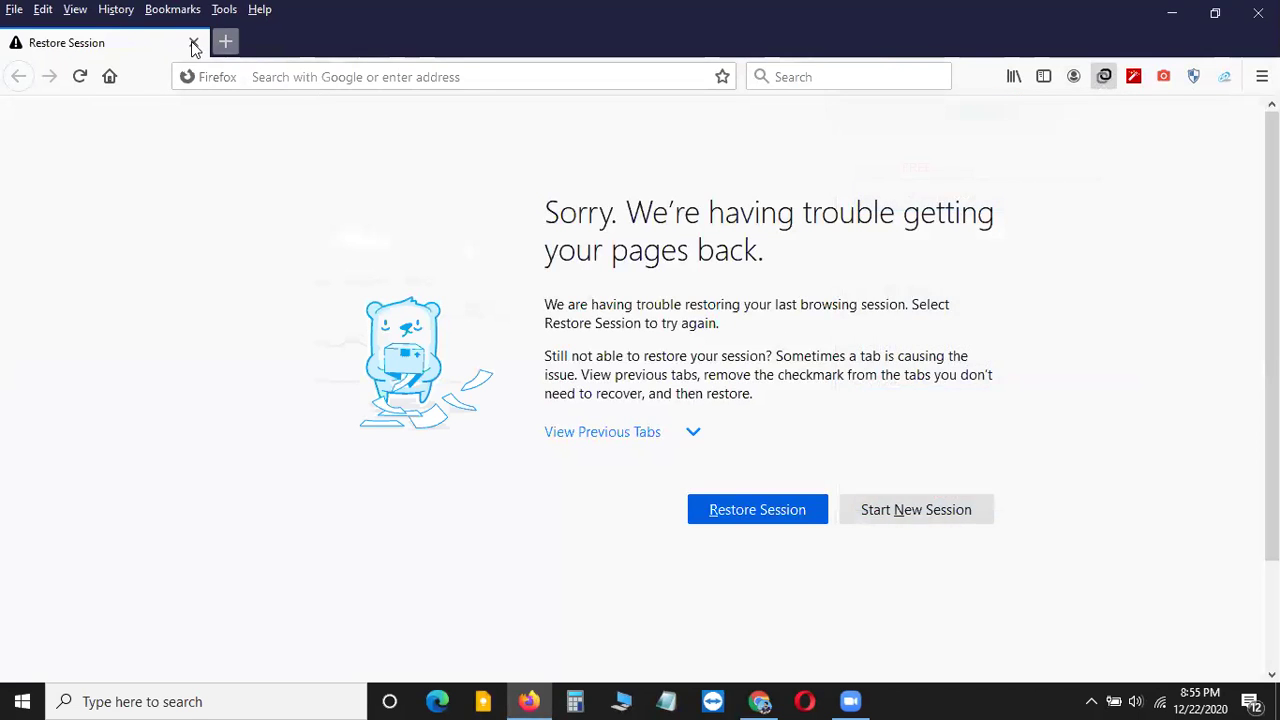
{"action": "left_click", "coordinate": [194, 45]}
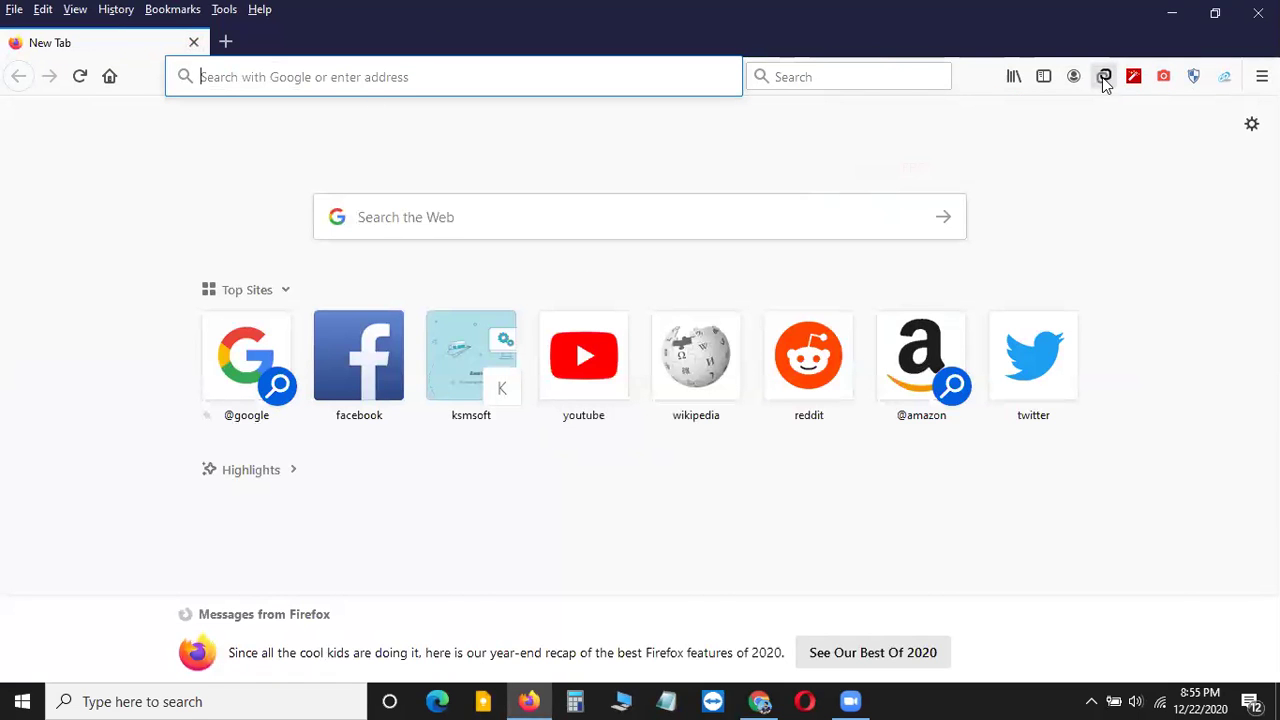
- Connect the Hoxx VPN extension to the United States server, postponing its rating request
{"action": "left_click", "coordinate": [1104, 77]}
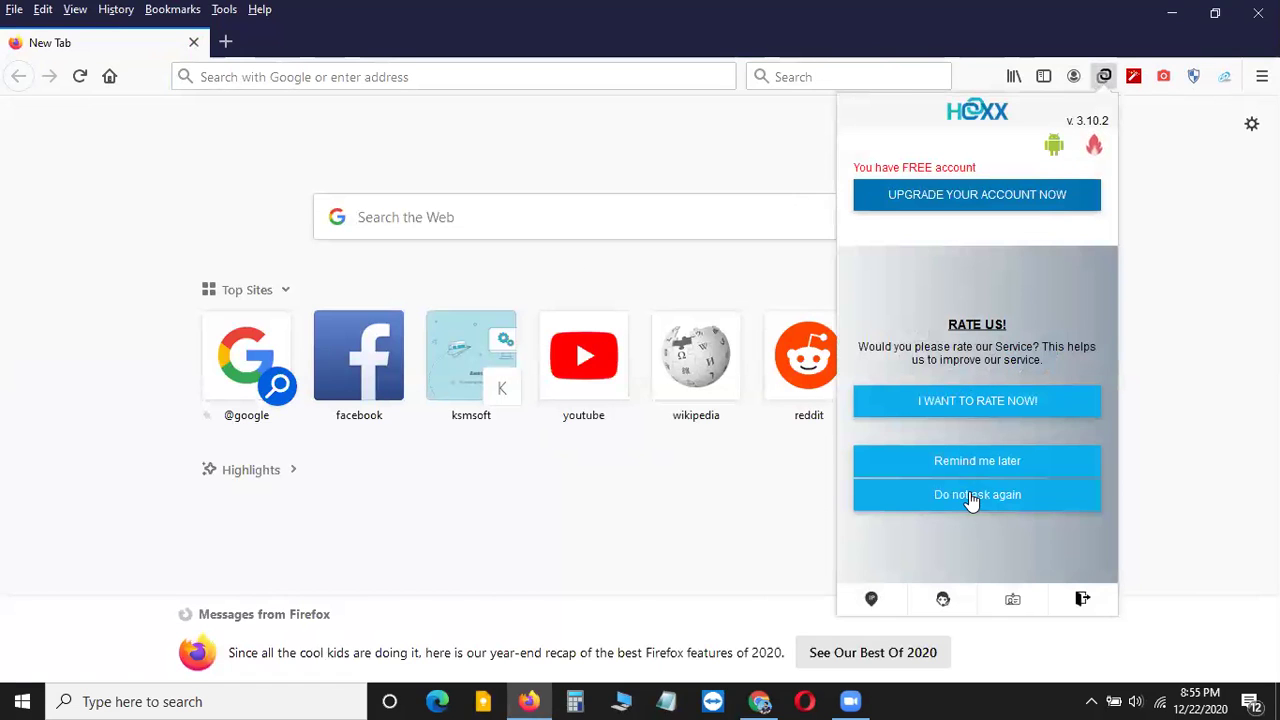
{"action": "left_click", "coordinate": [1002, 461]}
{"action": "scroll", "coordinate": [954, 451], "scroll_direction": "down", "scroll_amount": 4}
{"action": "left_click", "coordinate": [960, 454]}
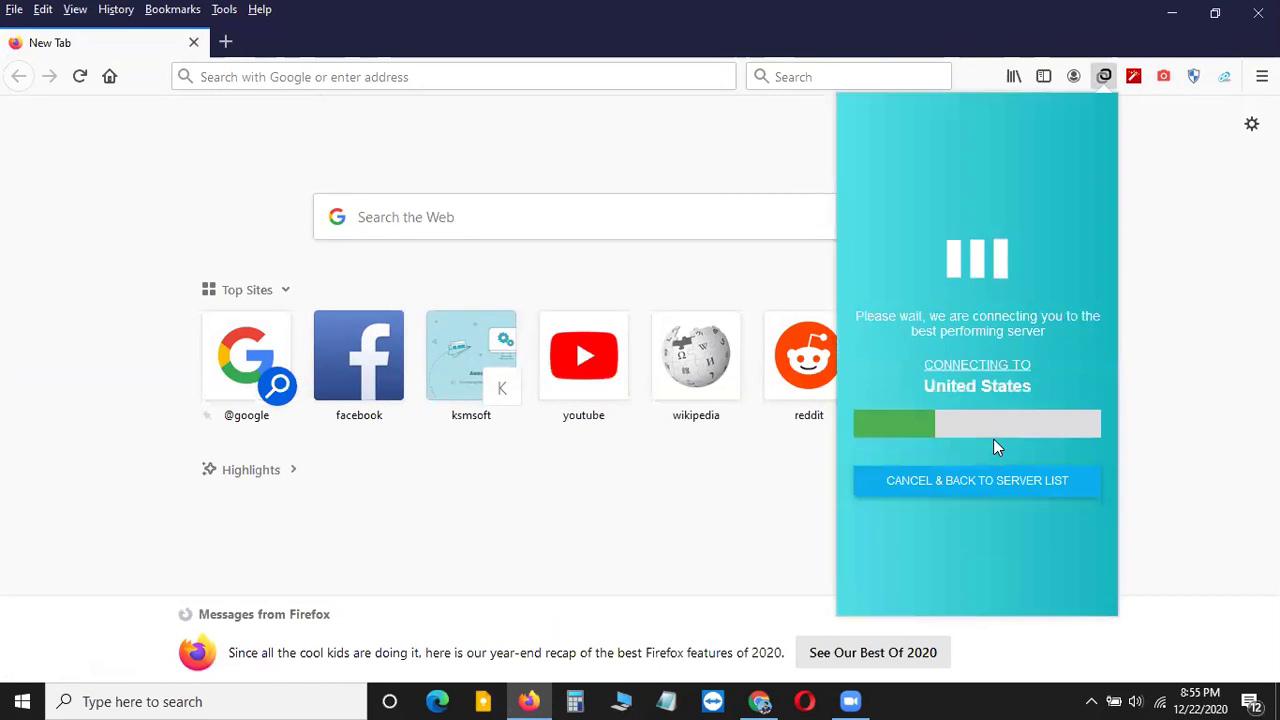
- Copy the archive.org address from Chrome and load it in the Firefox tab
{"action": "left_click", "coordinate": [760, 701]}
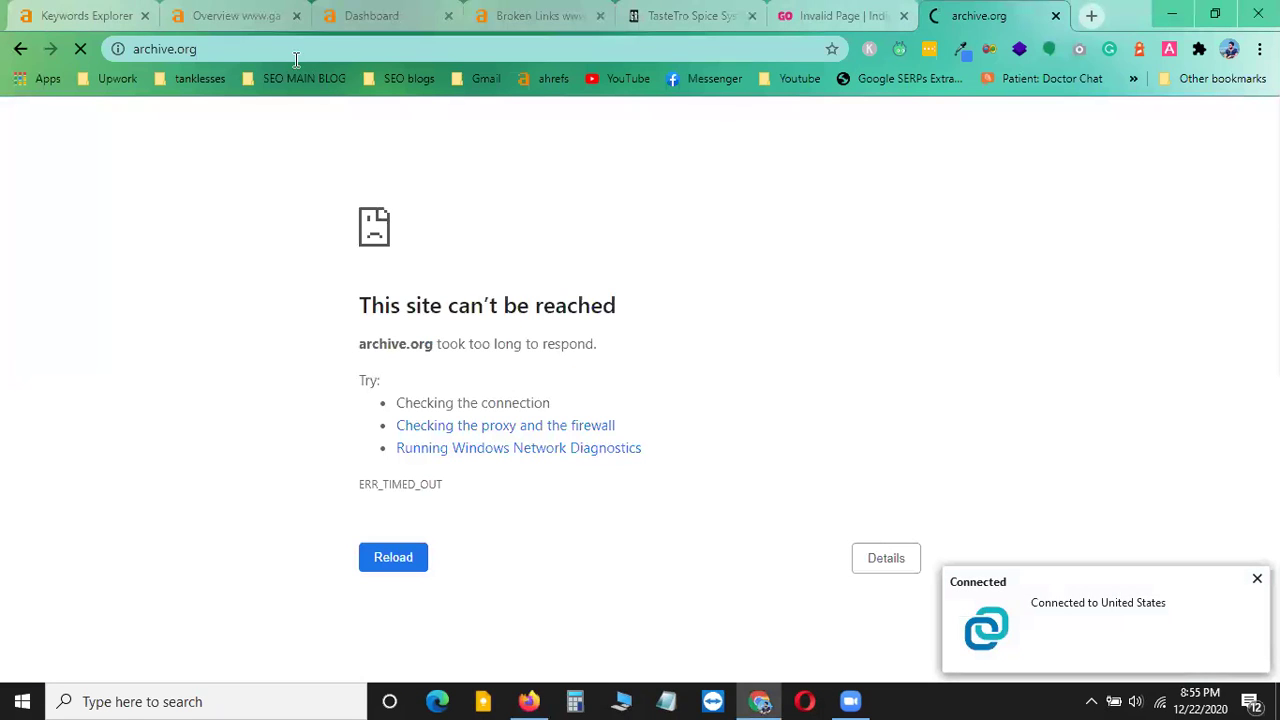
{"action": "left_click", "coordinate": [260, 46]}
{"action": "key", "text": "ctrl+c"}
{"action": "key", "text": "alt+Tab"}
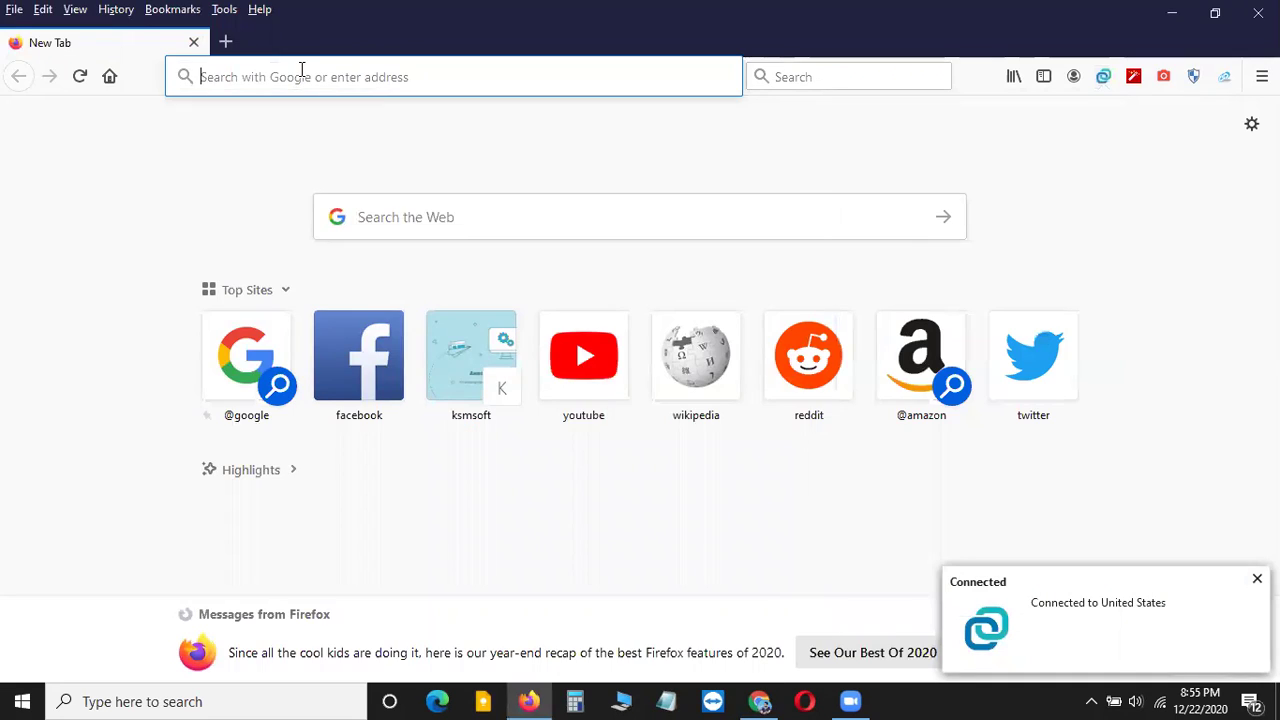
{"action": "key", "text": "ctrl+v"}
{"action": "key", "text": "Return"}
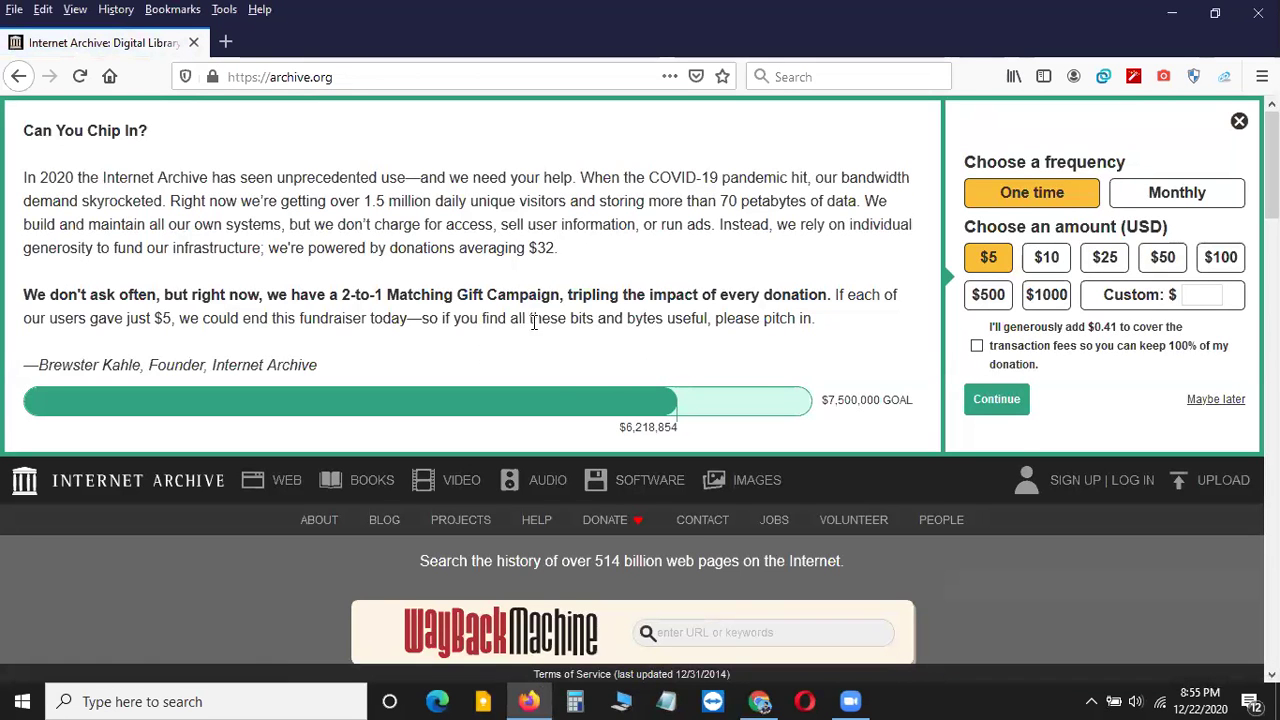
- Expand the Internet Archive's Web section and activate its Wayback Machine URL search
{"action": "scroll", "coordinate": [563, 317], "scroll_direction": "down", "scroll_amount": 1}
{"action": "scroll", "coordinate": [563, 317], "scroll_direction": "down", "scroll_amount": 5}
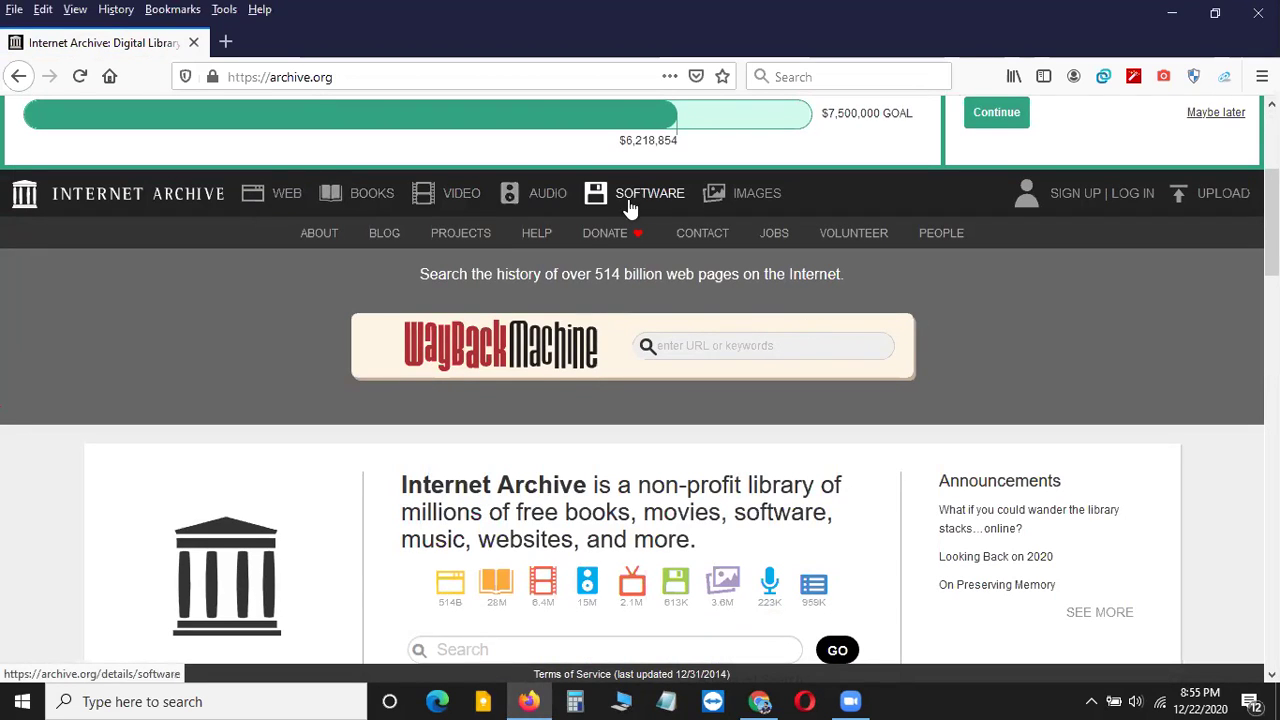
{"action": "left_click", "coordinate": [259, 197]}
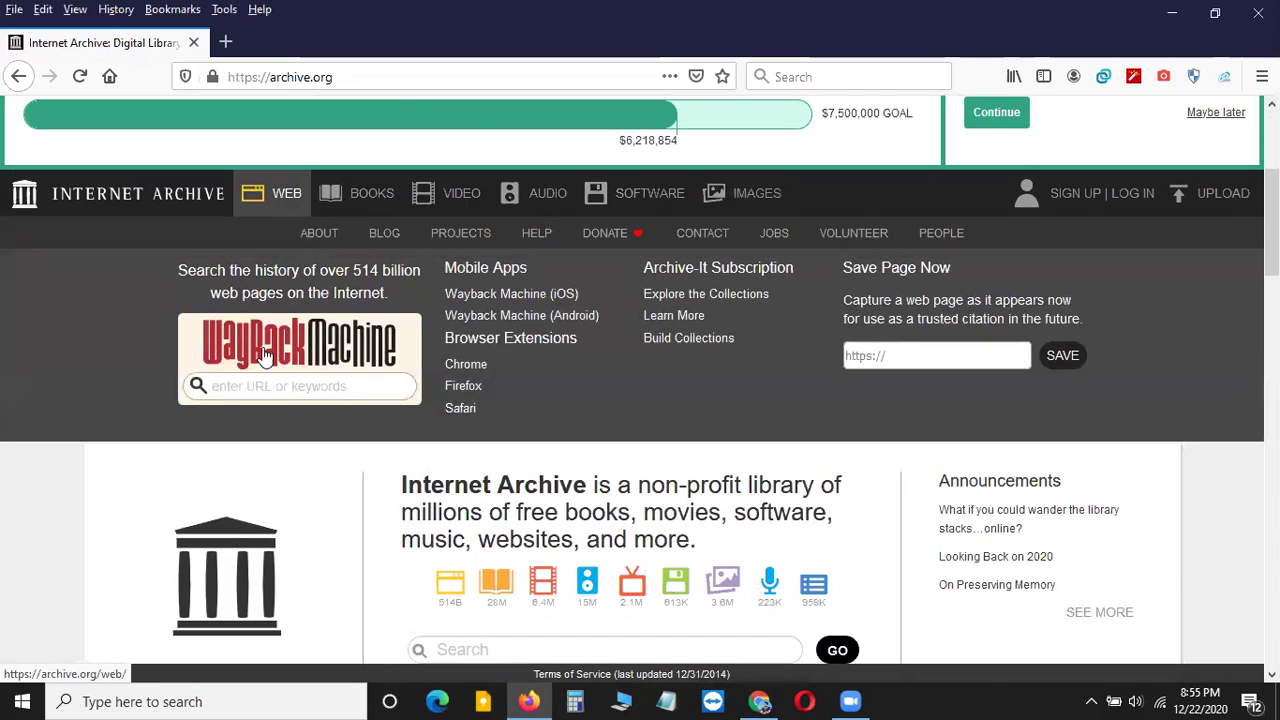
{"action": "left_click", "coordinate": [247, 386]}
- Switch to Chrome, open the Invalid Page tab, remove the trailing #/ from the Indiegogo address, and copy the remaining URL
{"action": "left_click", "coordinate": [760, 701]}
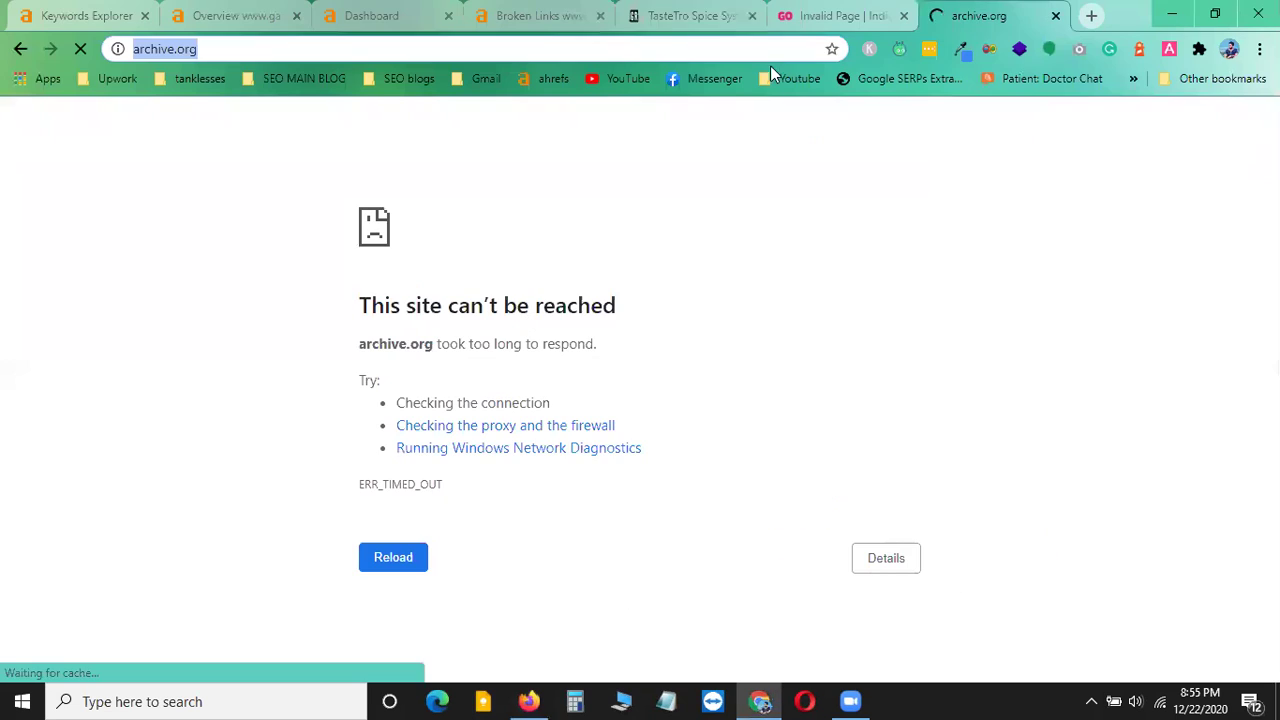
{"action": "left_click", "coordinate": [735, 18]}
{"action": "left_click", "coordinate": [835, 16]}
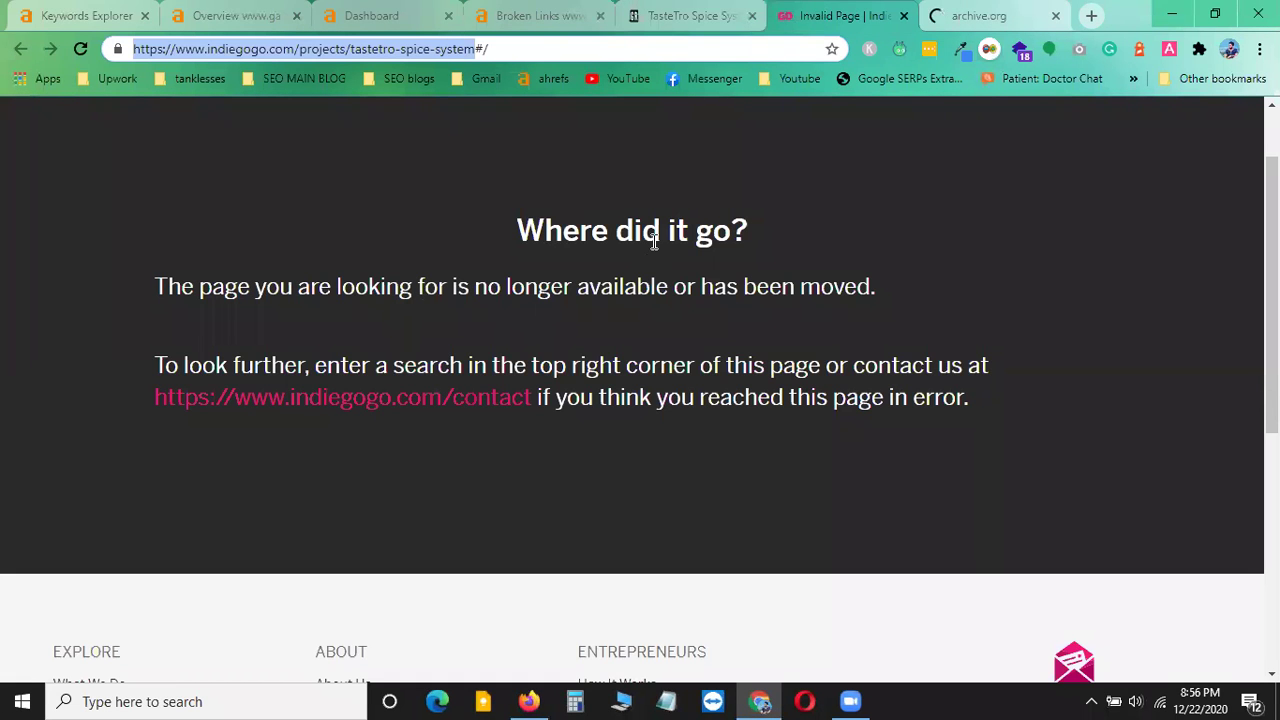
{"action": "left_click", "coordinate": [486, 48]}
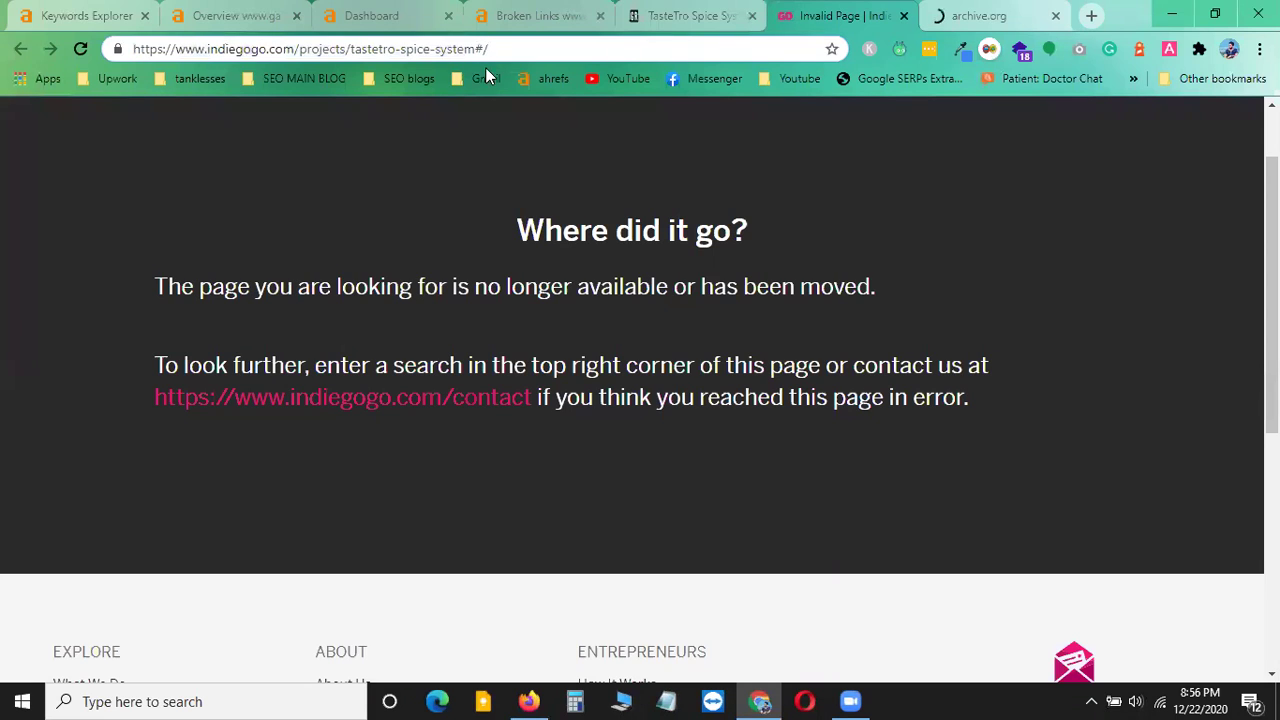
{"action": "key", "text": "BackSpace"}
{"action": "key", "text": "BackSpace"}
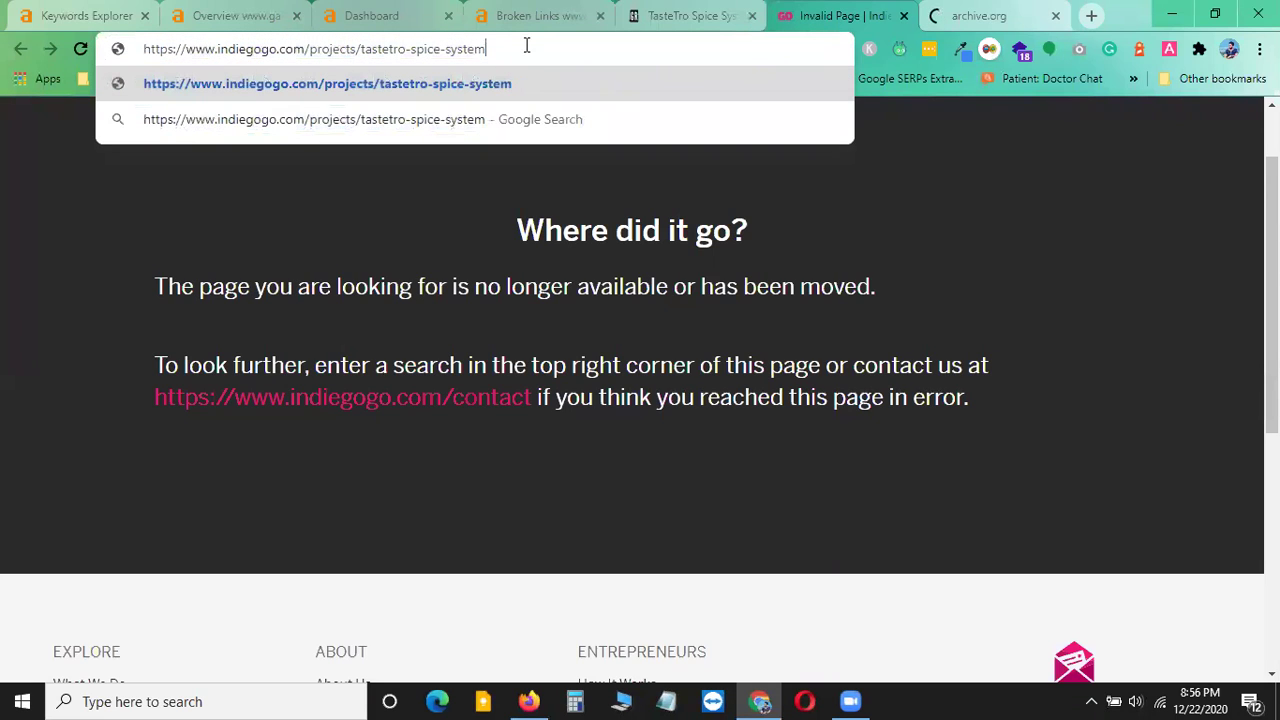
{"action": "left_click_drag", "start_coordinate": [524, 41], "coordinate": [143, 48]}
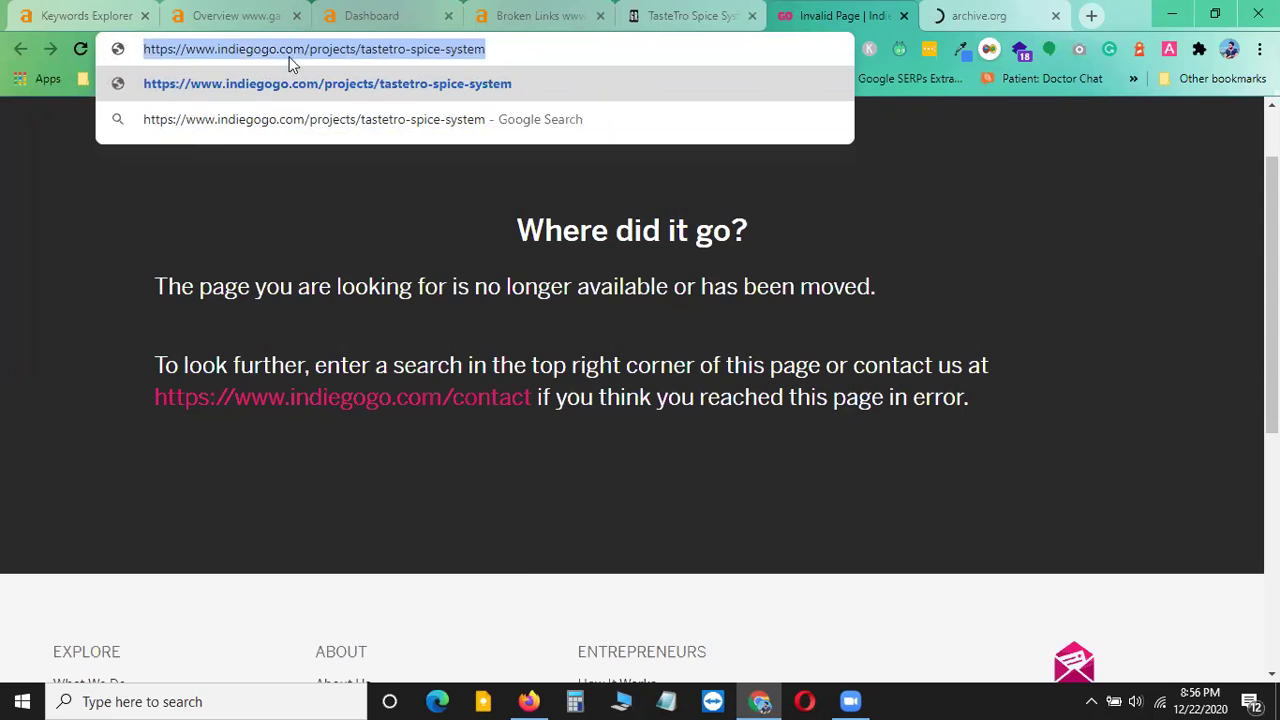
{"action": "key", "text": "alt+Tab"}
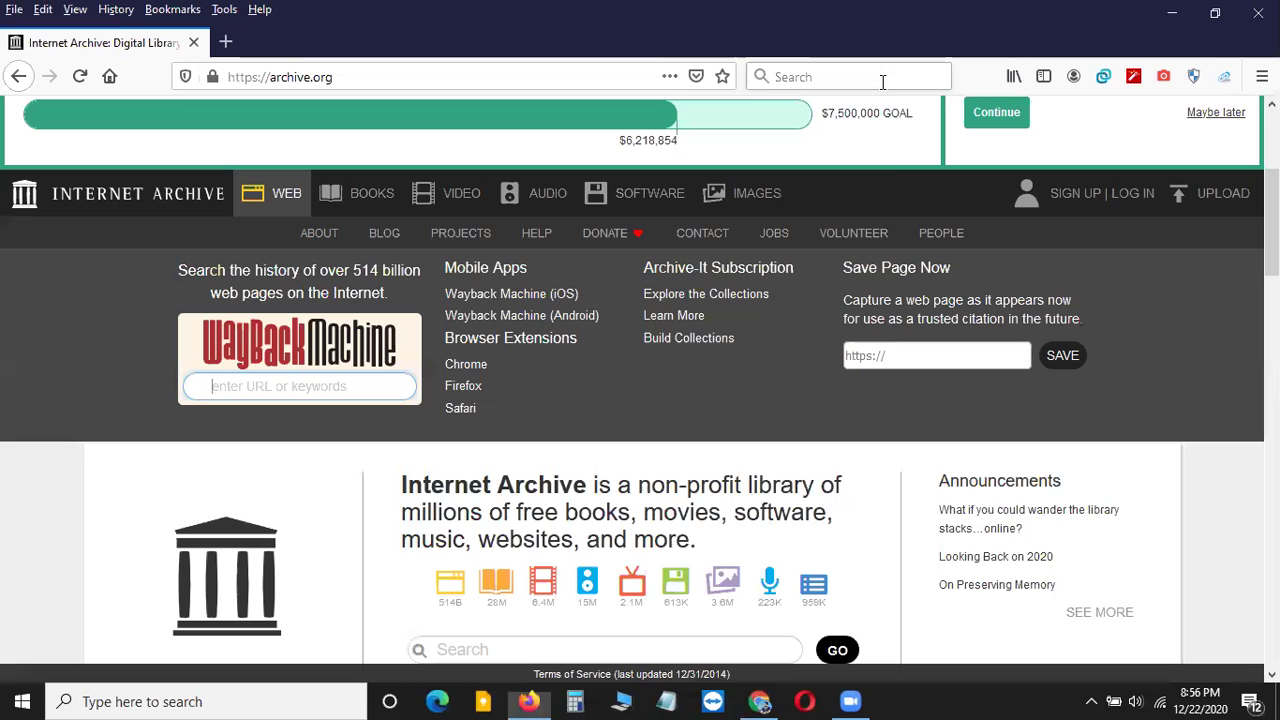
{"action": "left_click", "coordinate": [273, 384]}
{"action": "key", "text": "ctrl+v"}
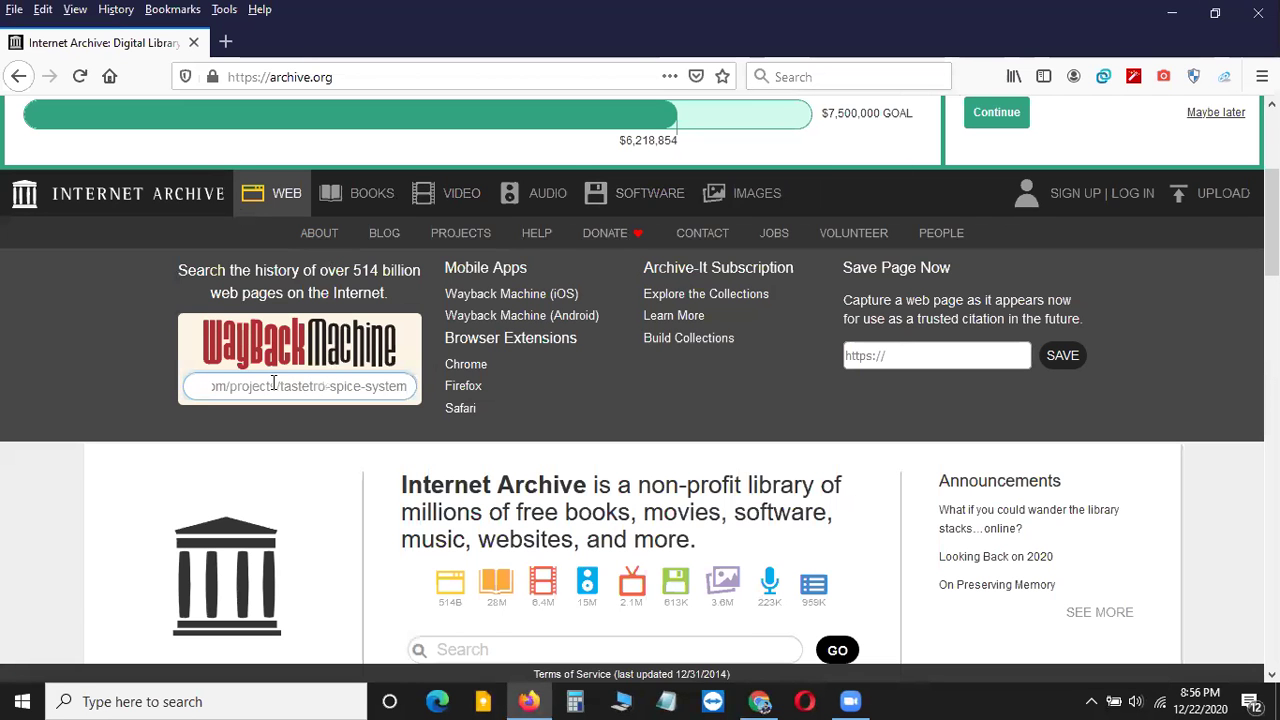
{"action": "key", "text": "Return"}
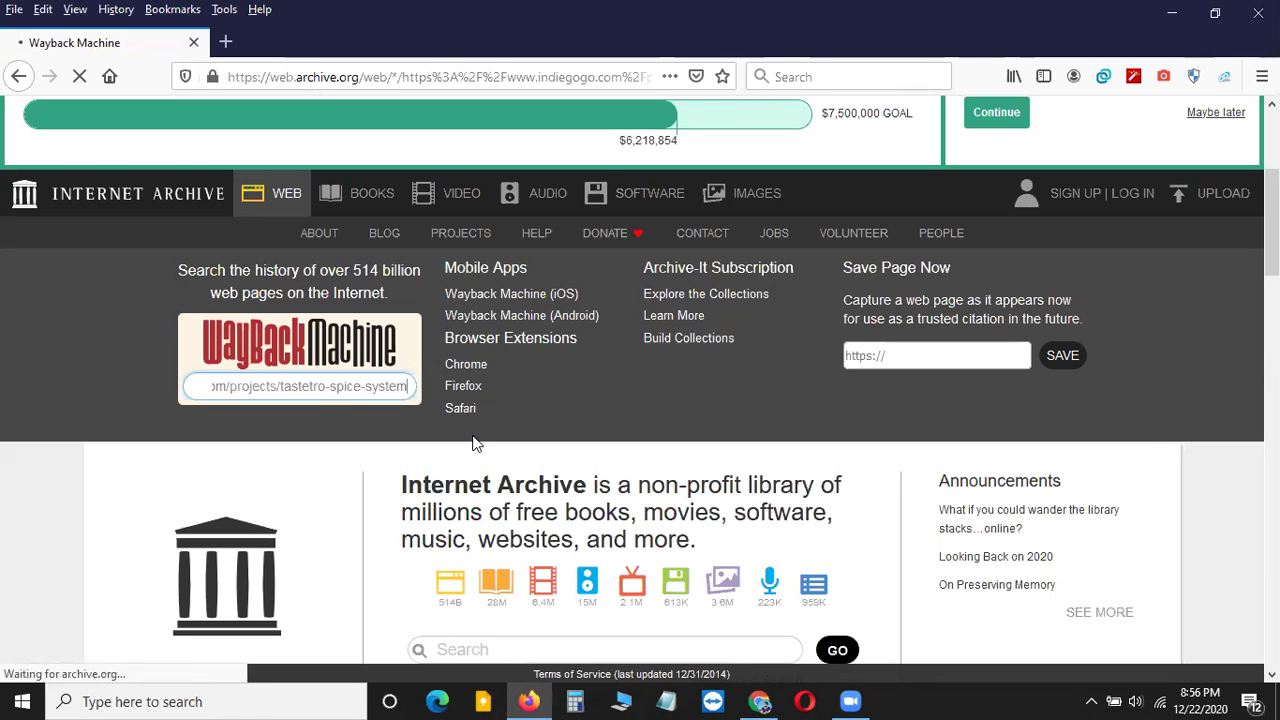
{"action": "scroll", "coordinate": [648, 500], "scroll_direction": "down", "scroll_amount": 2}
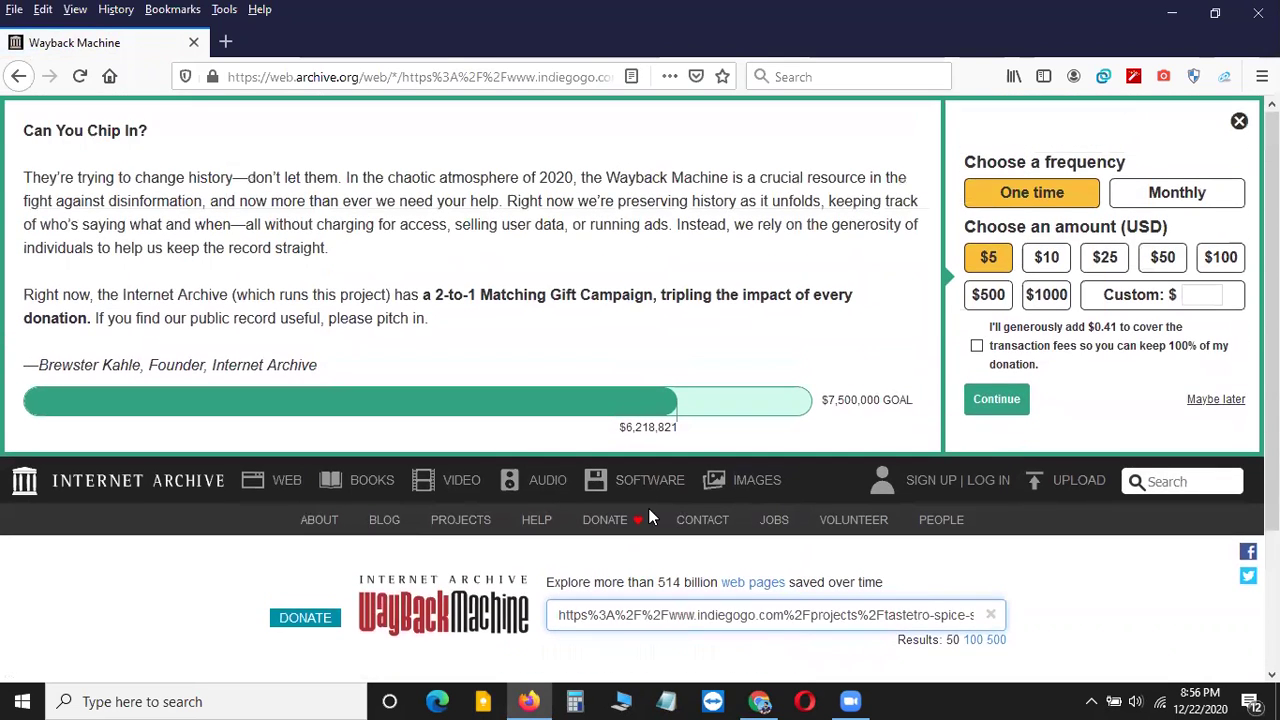
- Expand the Internet Archive's Web section again and repeat the Wayback Machine search for the copied Indiegogo URL
{"action": "scroll", "coordinate": [648, 516], "scroll_direction": "down", "scroll_amount": 1}
{"action": "left_click", "coordinate": [272, 480]}
{"action": "scroll", "coordinate": [667, 525], "scroll_direction": "down", "scroll_amount": 3}
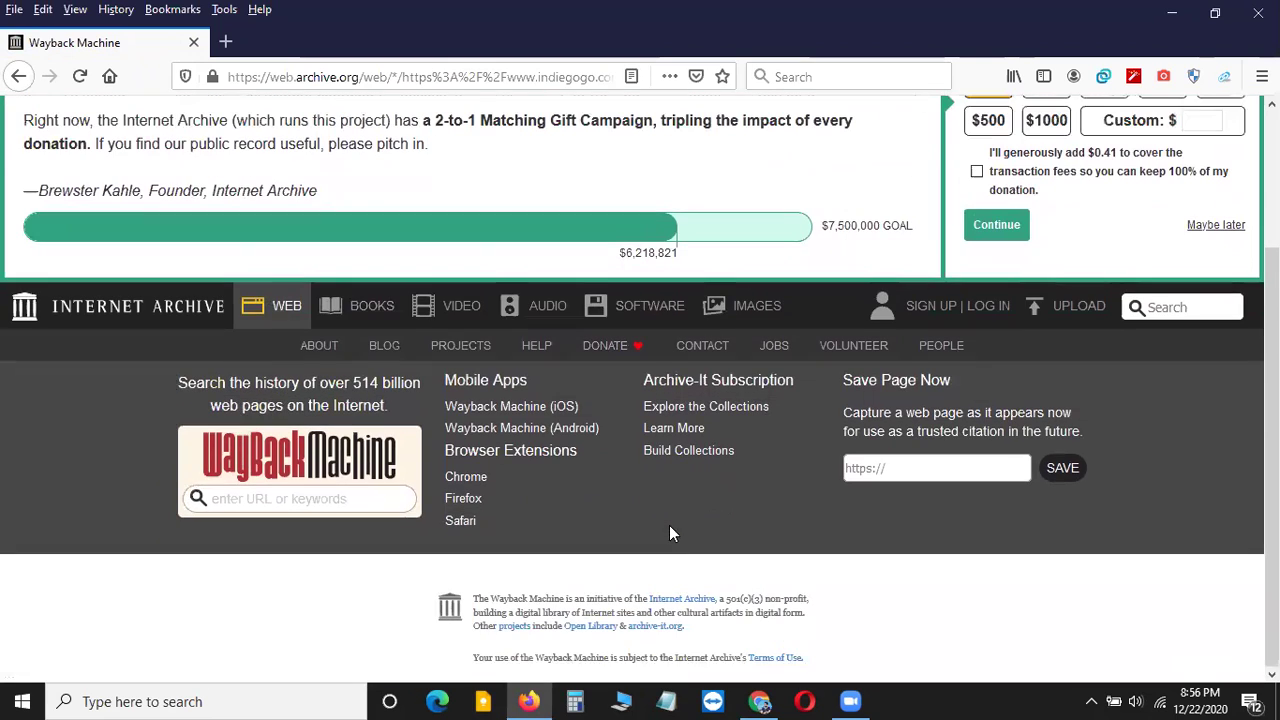
{"action": "left_click", "coordinate": [275, 497]}
{"action": "key", "text": "ctrl+v"}
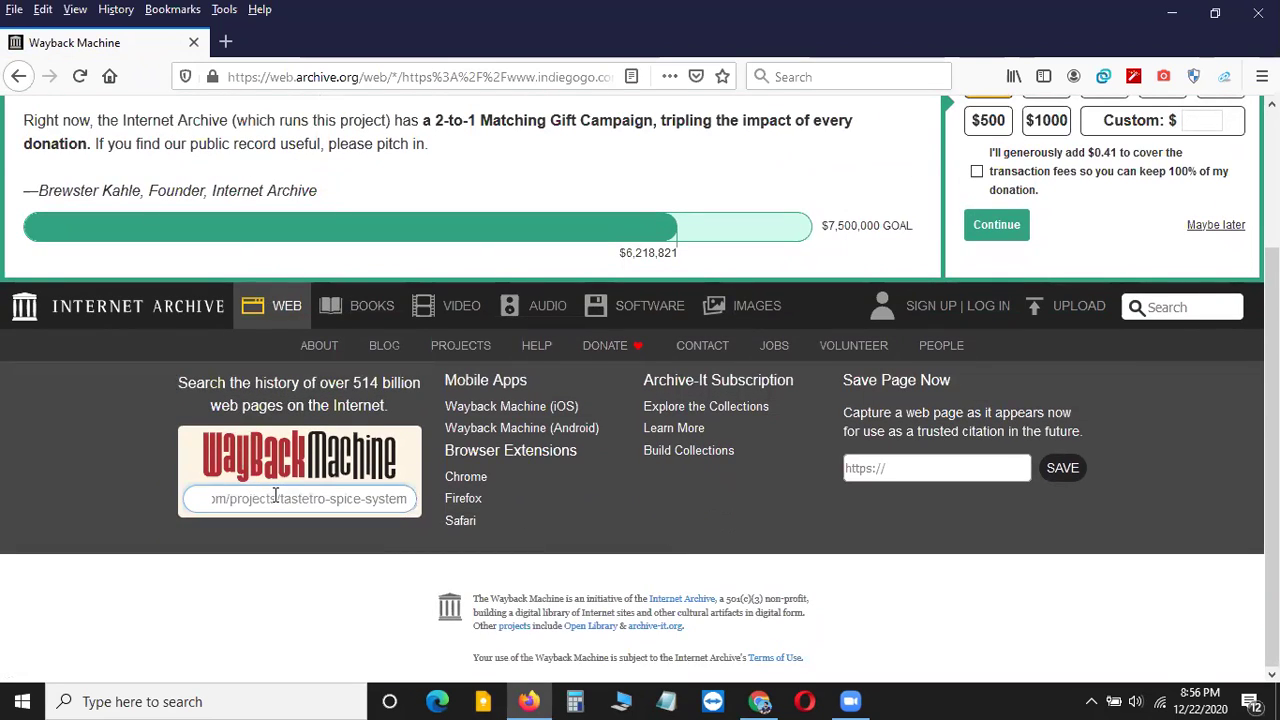
{"action": "key", "text": "Return"}
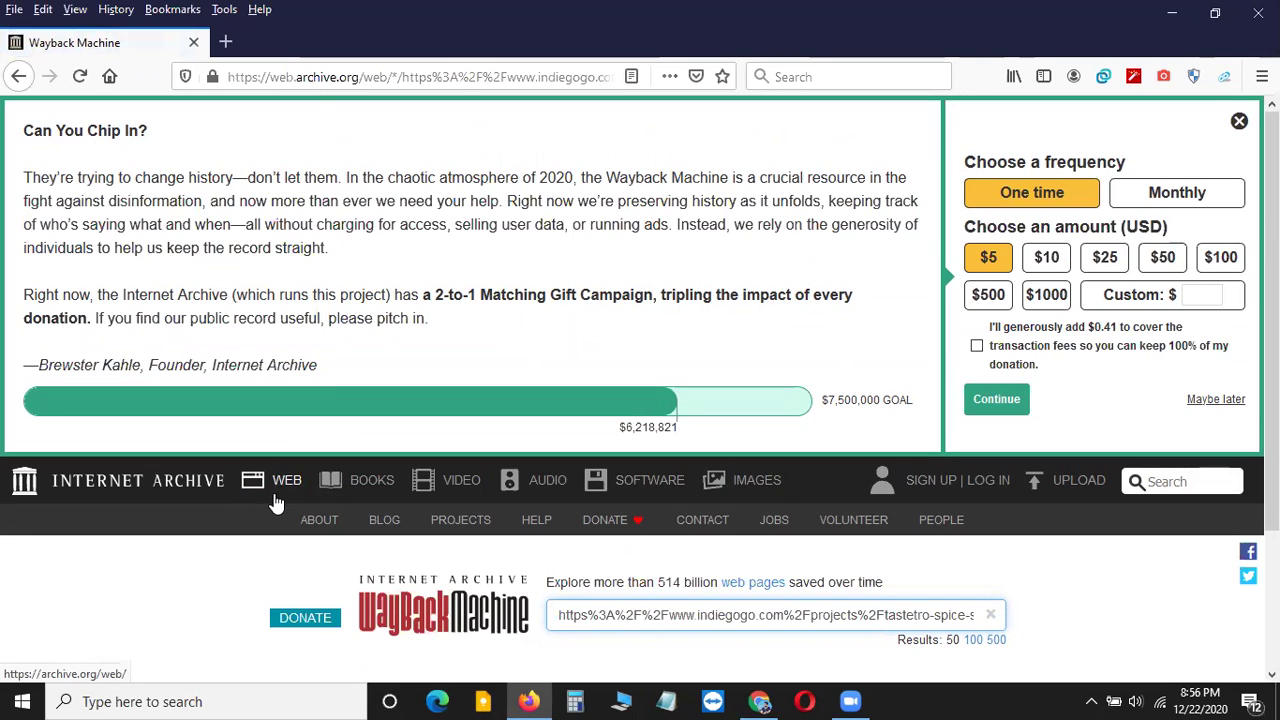
{"action": "scroll", "coordinate": [470, 480], "scroll_direction": "down", "scroll_amount": 3}
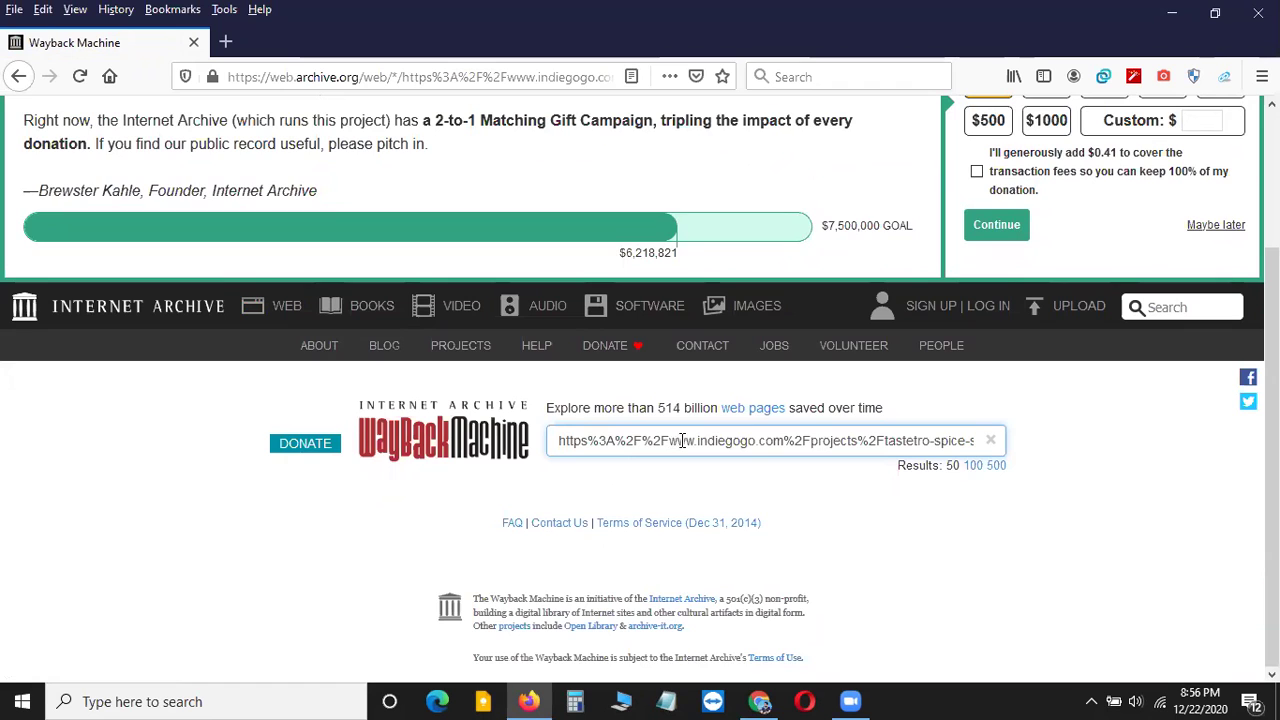
- Recopy the Indiegogo URL from Chrome, replace the encoded address in the Wayback Machine's main search with it, and retry the lookup
{"action": "scroll", "coordinate": [783, 468], "scroll_direction": "up", "scroll_amount": 3}
{"action": "scroll", "coordinate": [699, 585], "scroll_direction": "down", "scroll_amount": 3}
{"action": "key", "text": "alt+Tab"}
{"action": "right_click", "coordinate": [360, 50]}
{"action": "left_click", "coordinate": [412, 146]}
{"action": "key", "text": "alt+Tab"}
{"action": "triple_click", "coordinate": [776, 440]}
{"action": "key", "text": "ctrl+v"}
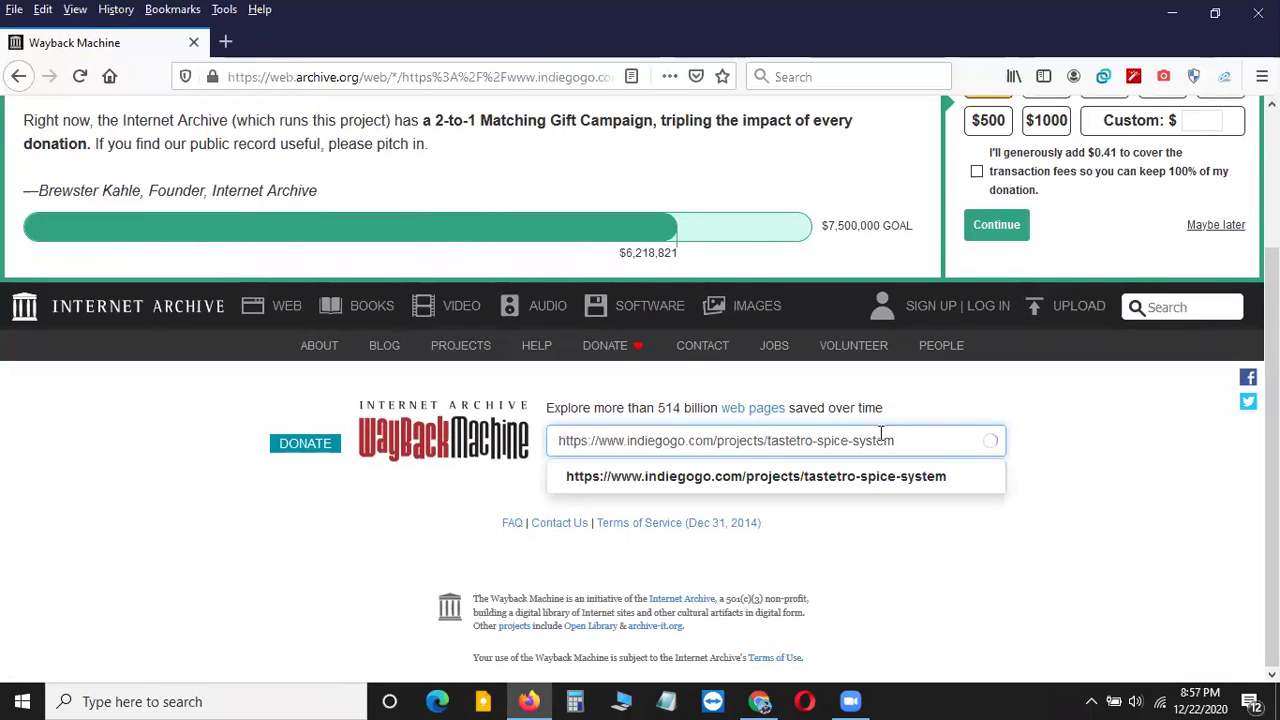
{"action": "key", "text": "Return"}
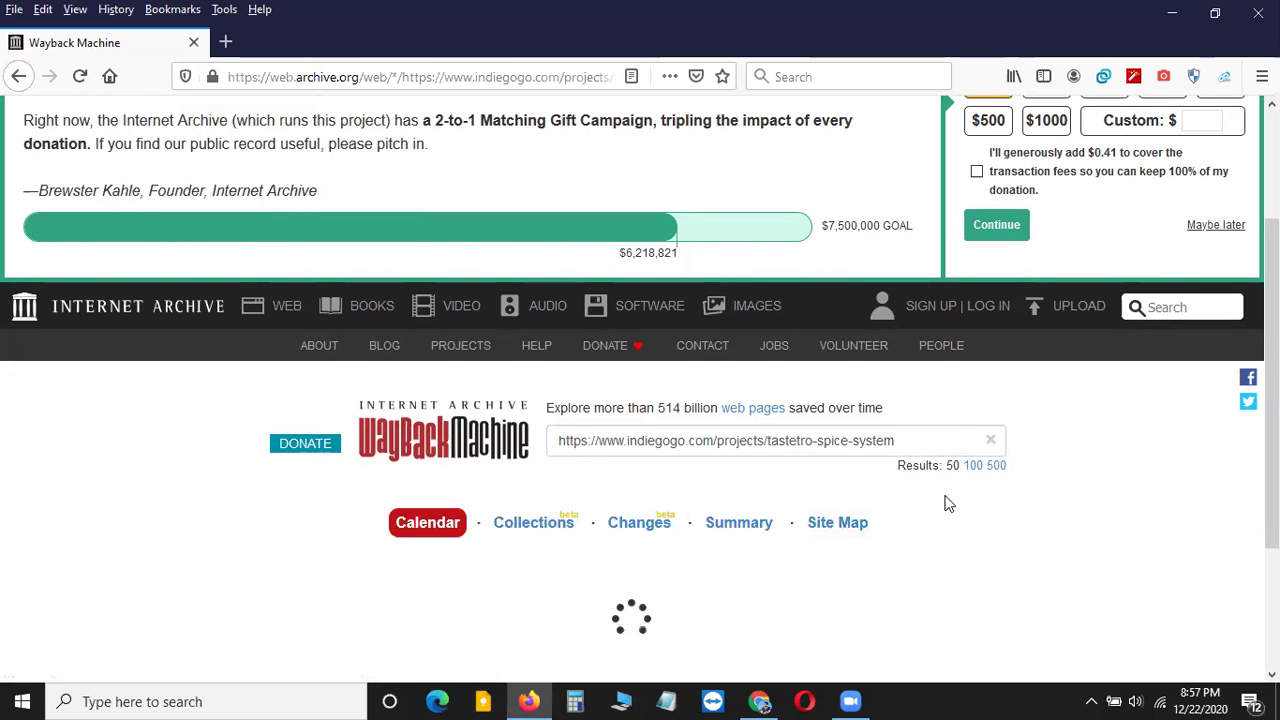
{"action": "scroll", "coordinate": [985, 481], "scroll_direction": "down", "scroll_amount": 3}
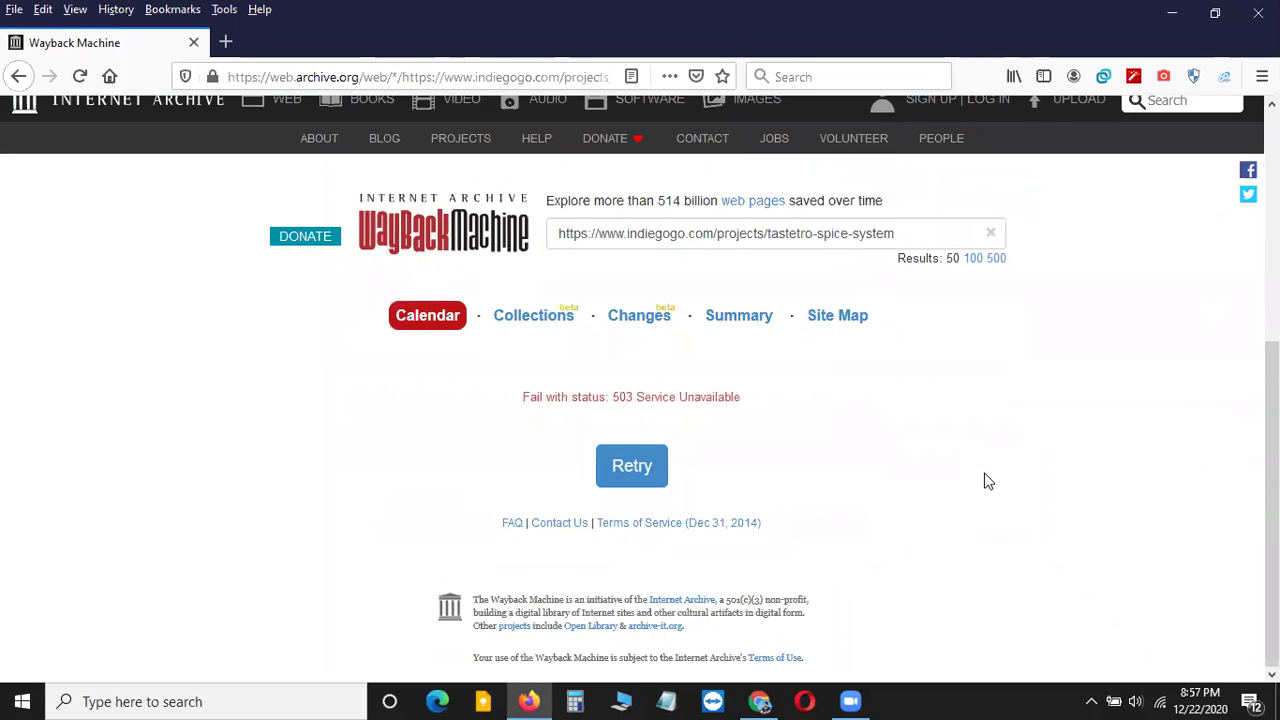
{"action": "left_click", "coordinate": [634, 478]}
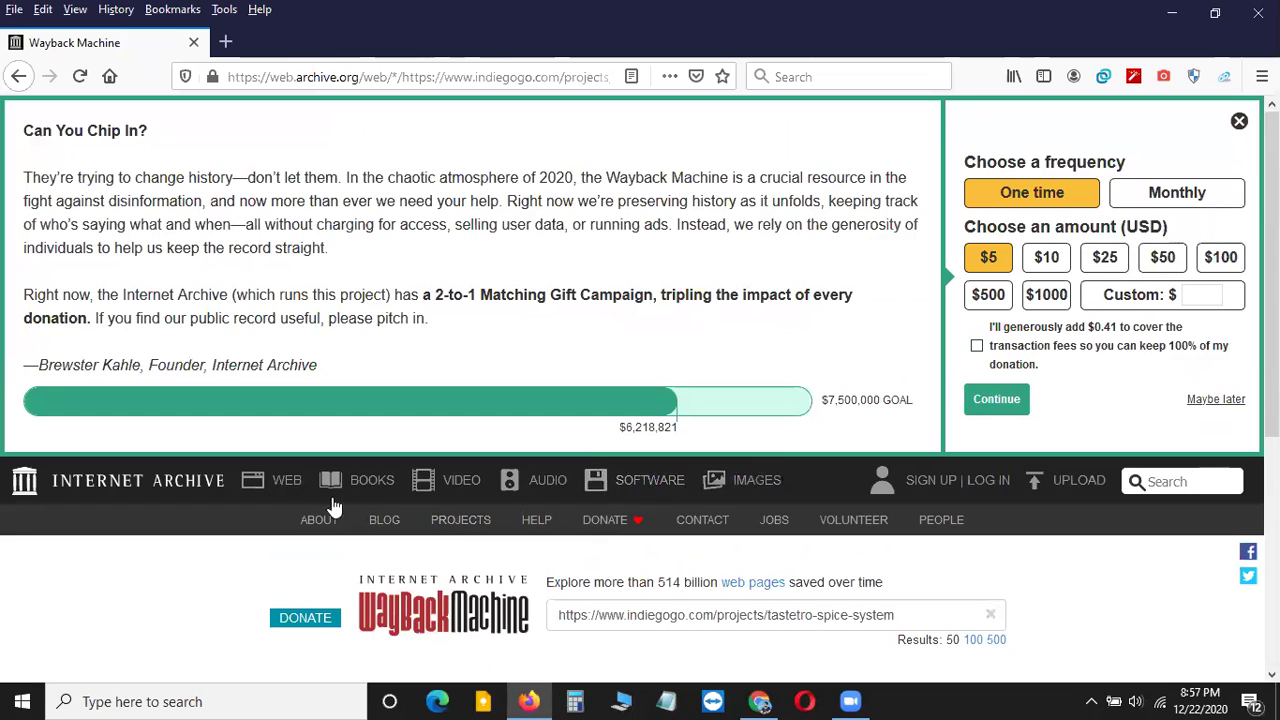
- Load the web.archive.org home page and look up the copied Indiegogo TasteTro project URL again
{"action": "left_click", "coordinate": [284, 484]}
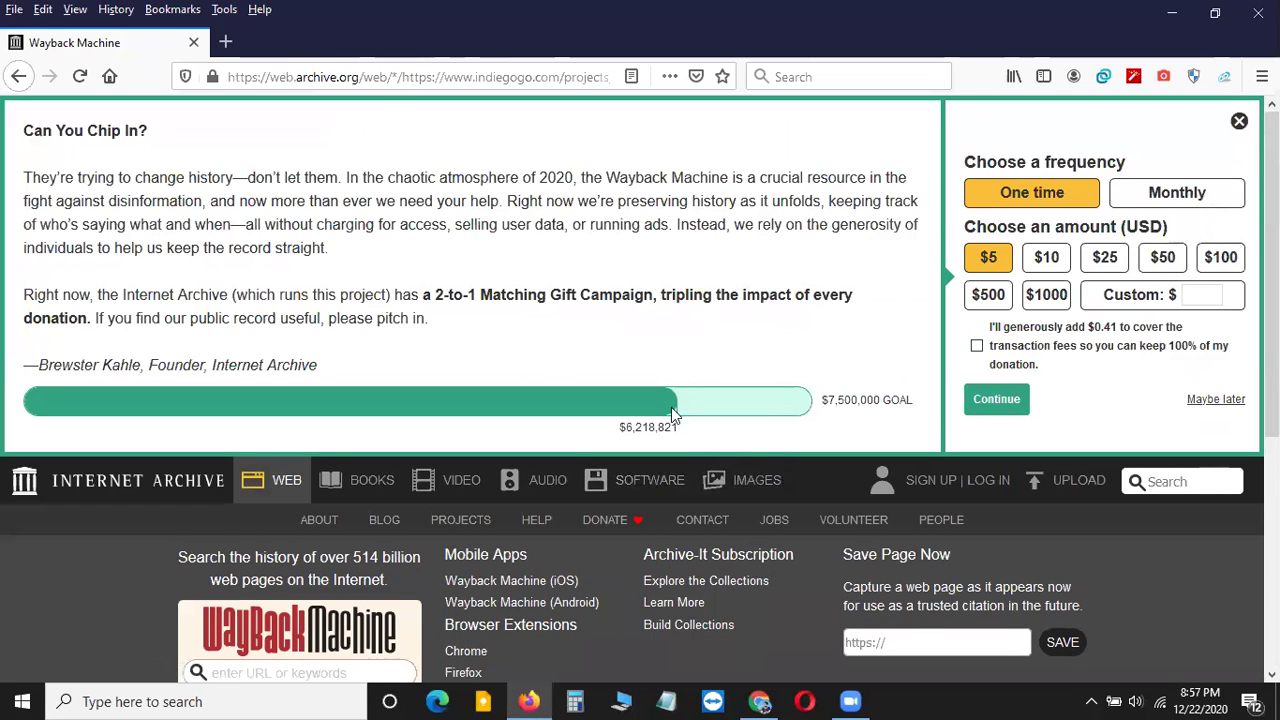
{"action": "left_click_drag", "start_coordinate": [388, 77], "coordinate": [719, 79]}
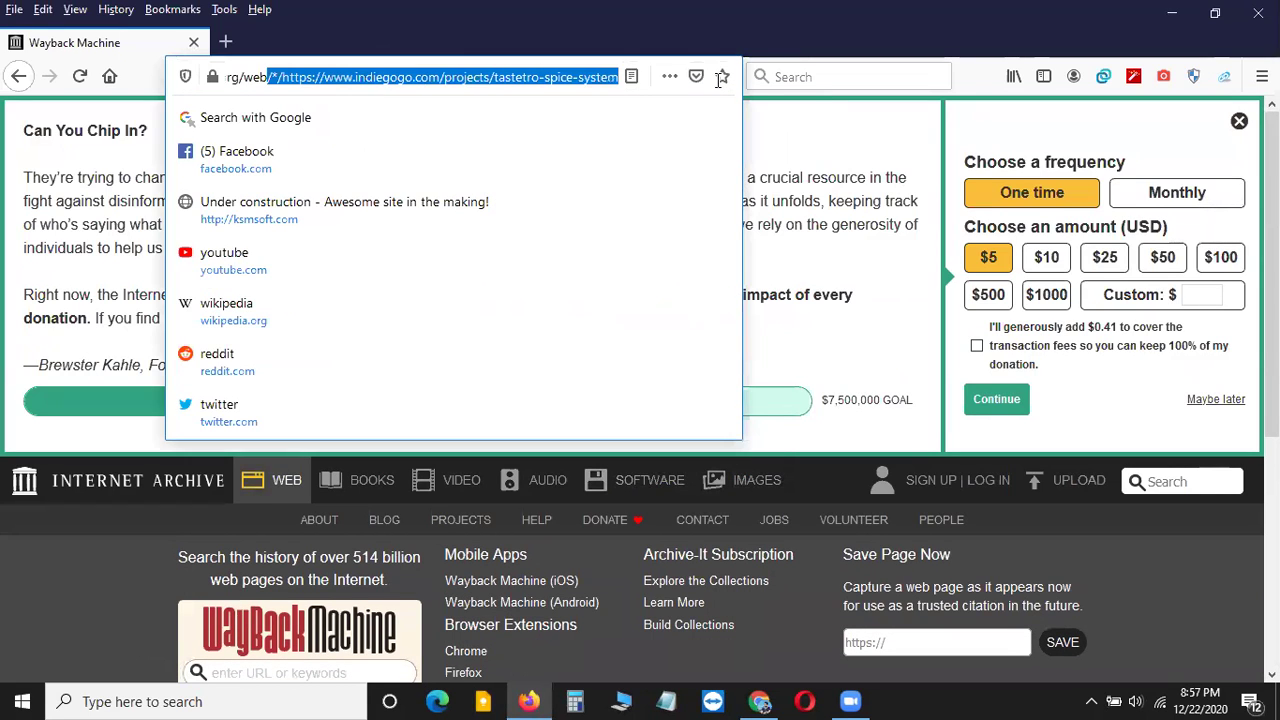
{"action": "key", "text": "BackSpace"}
{"action": "key", "text": "Return"}
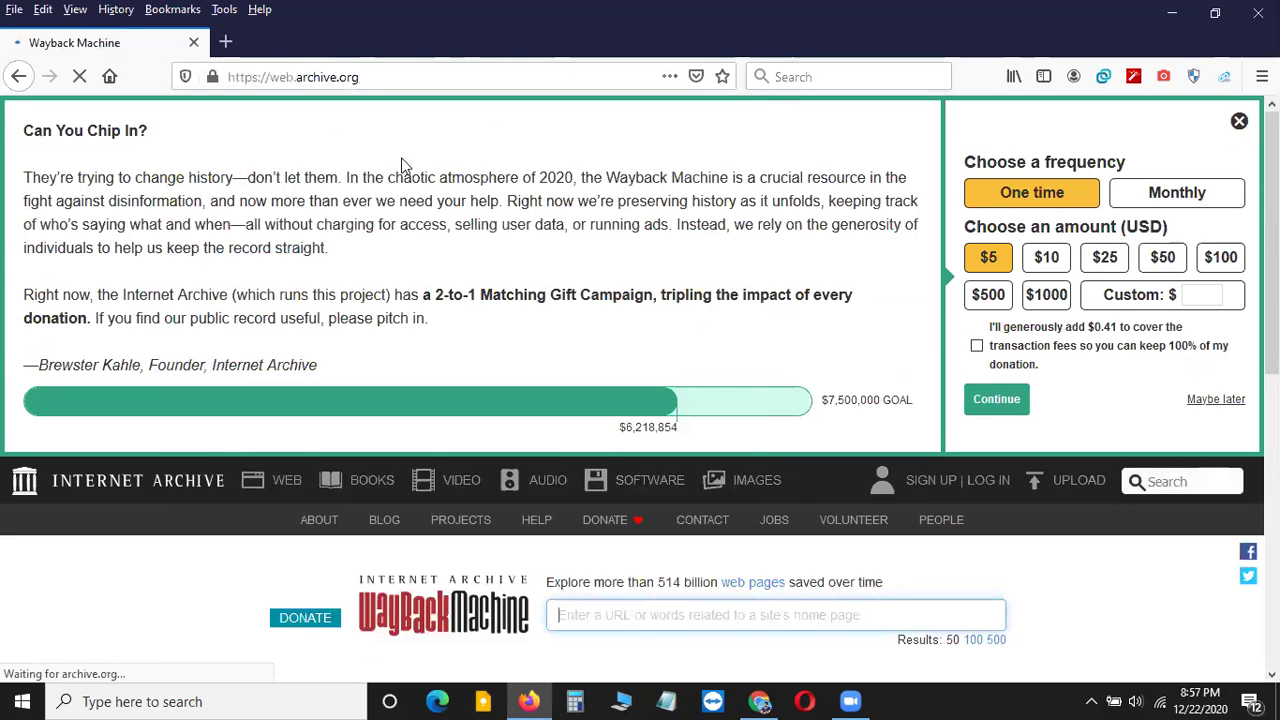
{"action": "scroll", "coordinate": [531, 326], "scroll_direction": "down", "scroll_amount": 3}
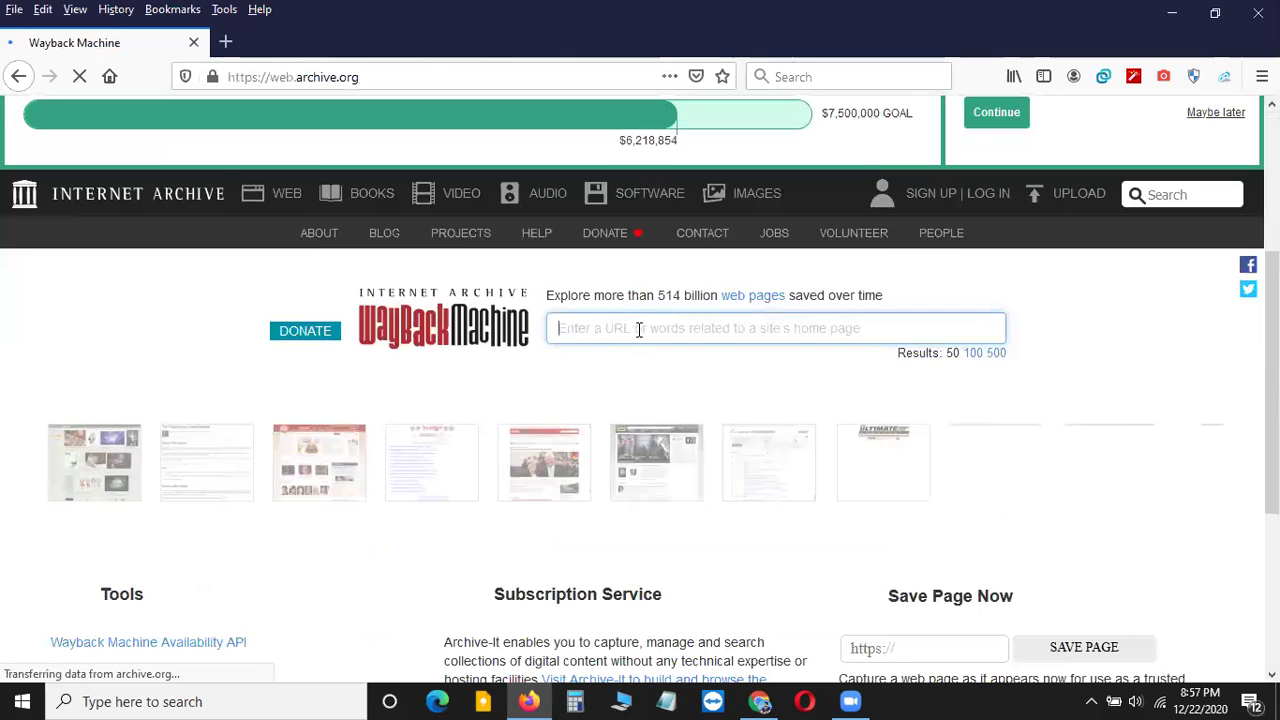
{"action": "key", "text": "ctrl+v"}
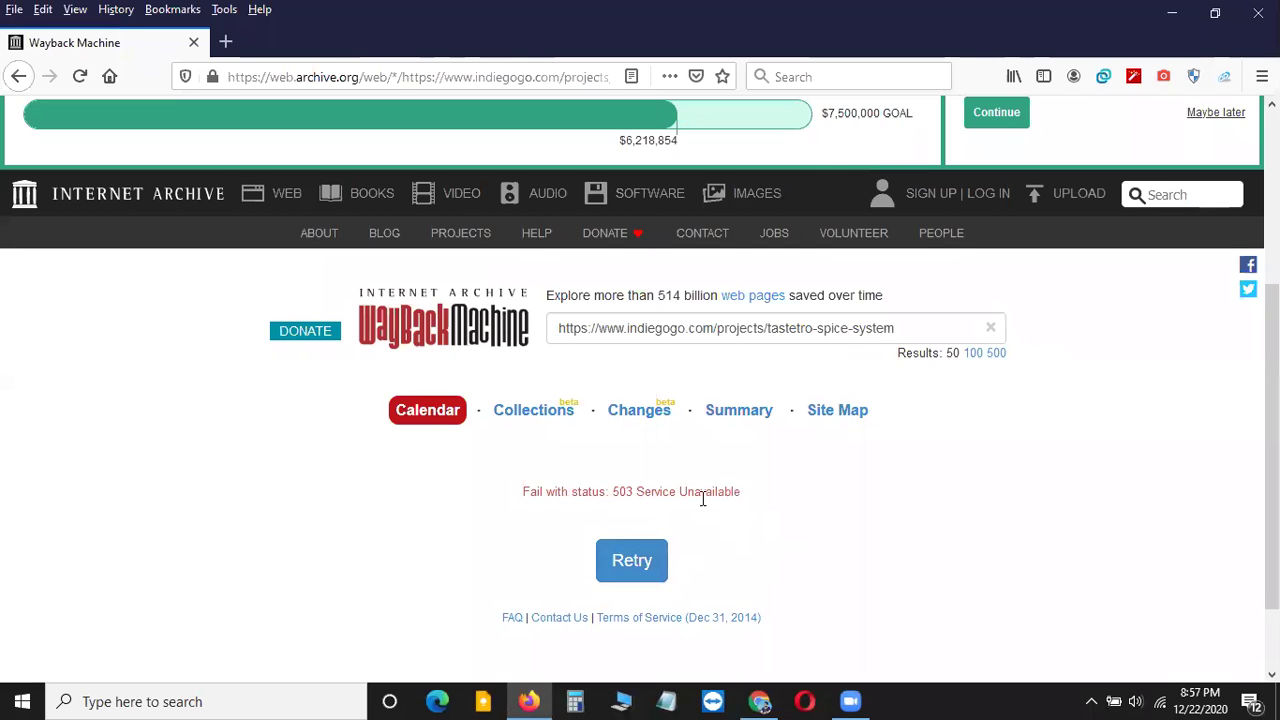
- Review the Indiegogo page's unavailable-or-moved notice in Chrome and the tastetro-spice-system part of its URL, checking back against the Wayback Machine
{"action": "key", "text": "alt+Tab"}
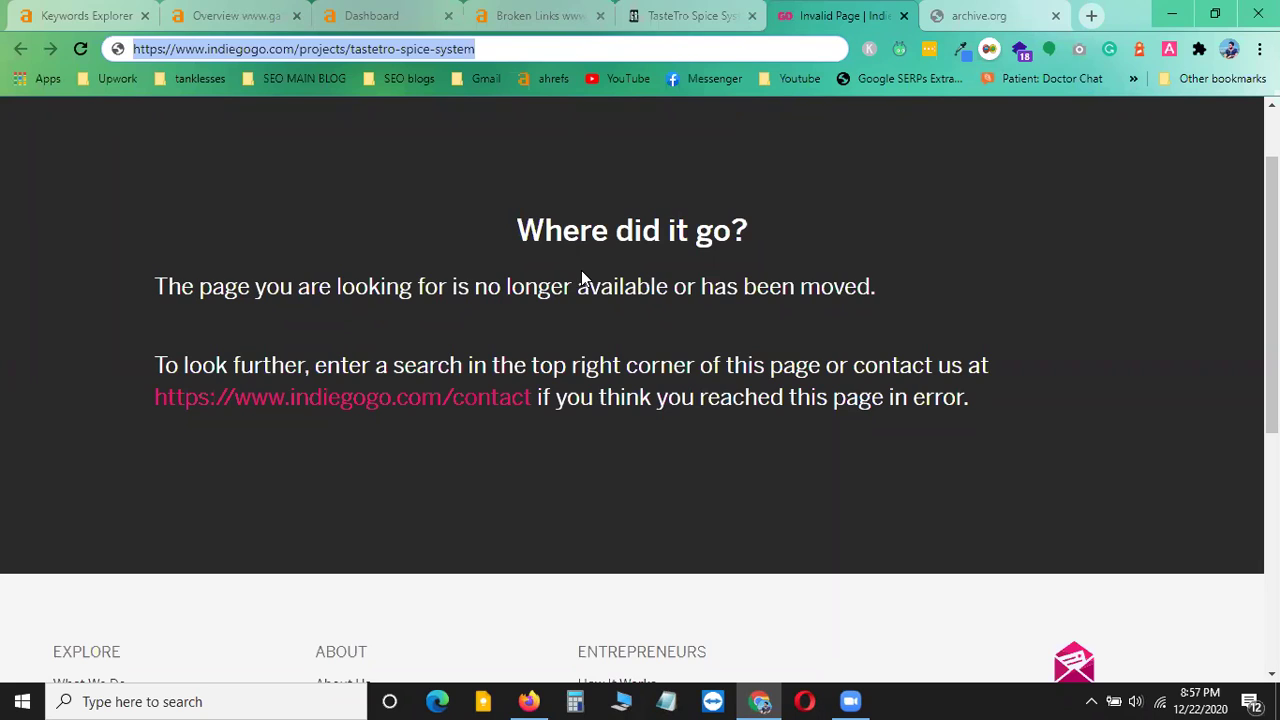
{"action": "left_click_drag", "start_coordinate": [806, 288], "coordinate": [918, 290]}
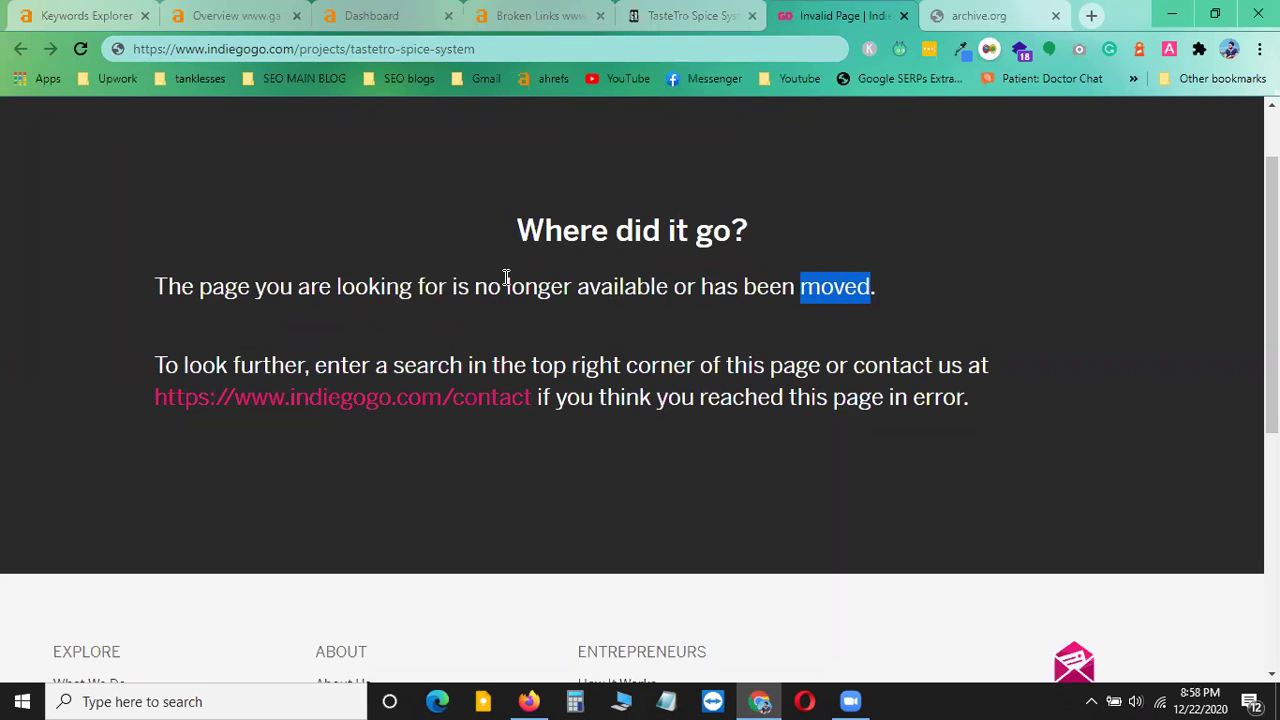
{"action": "key", "text": "alt+Tab"}
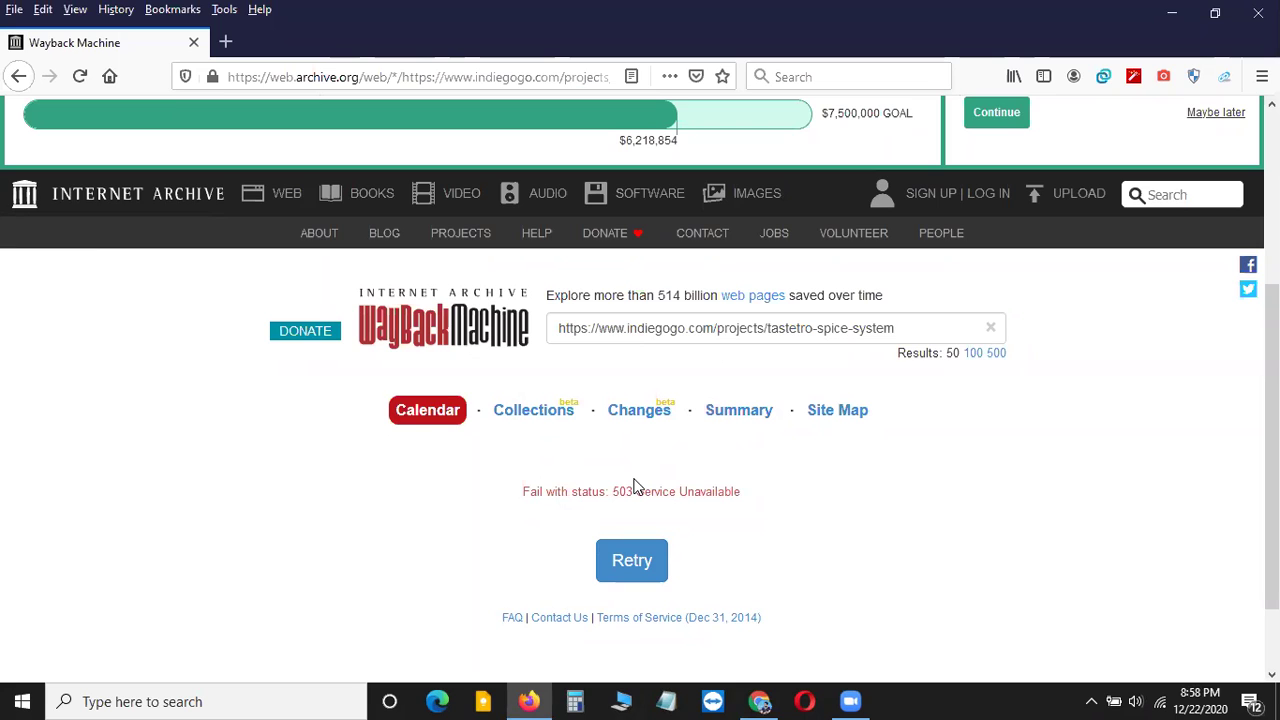
{"action": "key", "text": "alt+Tab"}
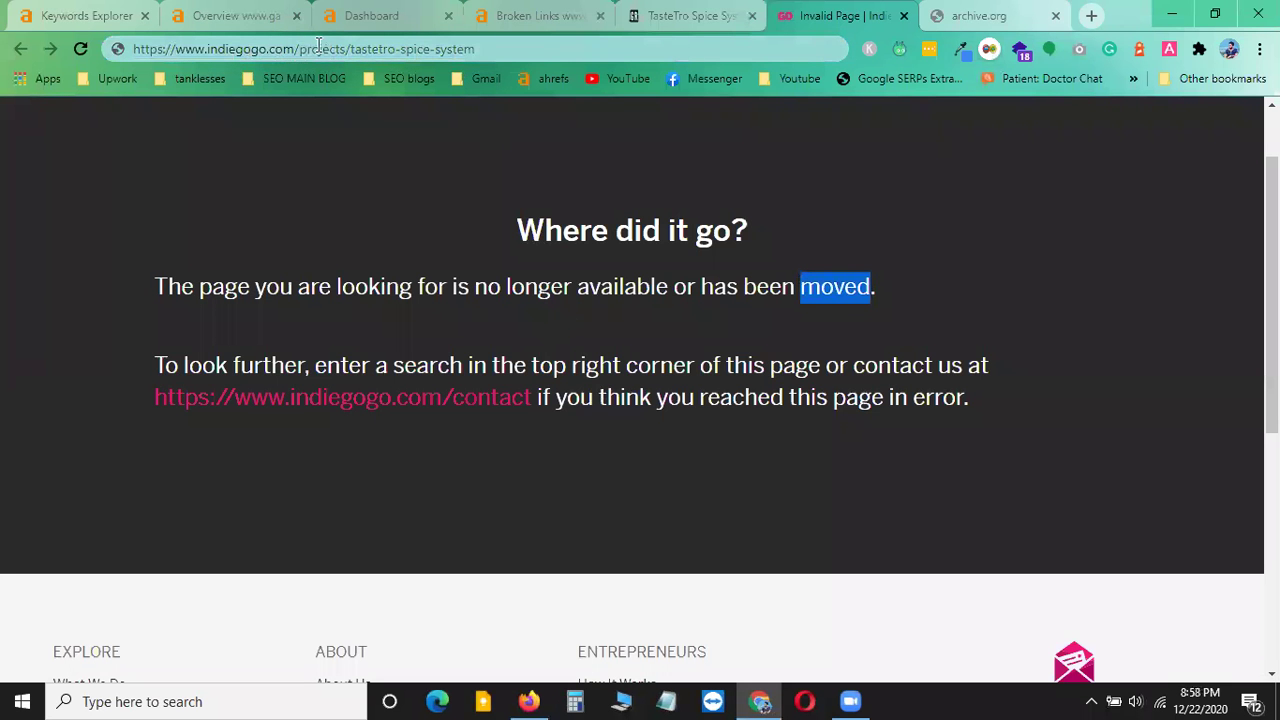
{"action": "left_click_drag", "start_coordinate": [351, 48], "coordinate": [493, 48]}
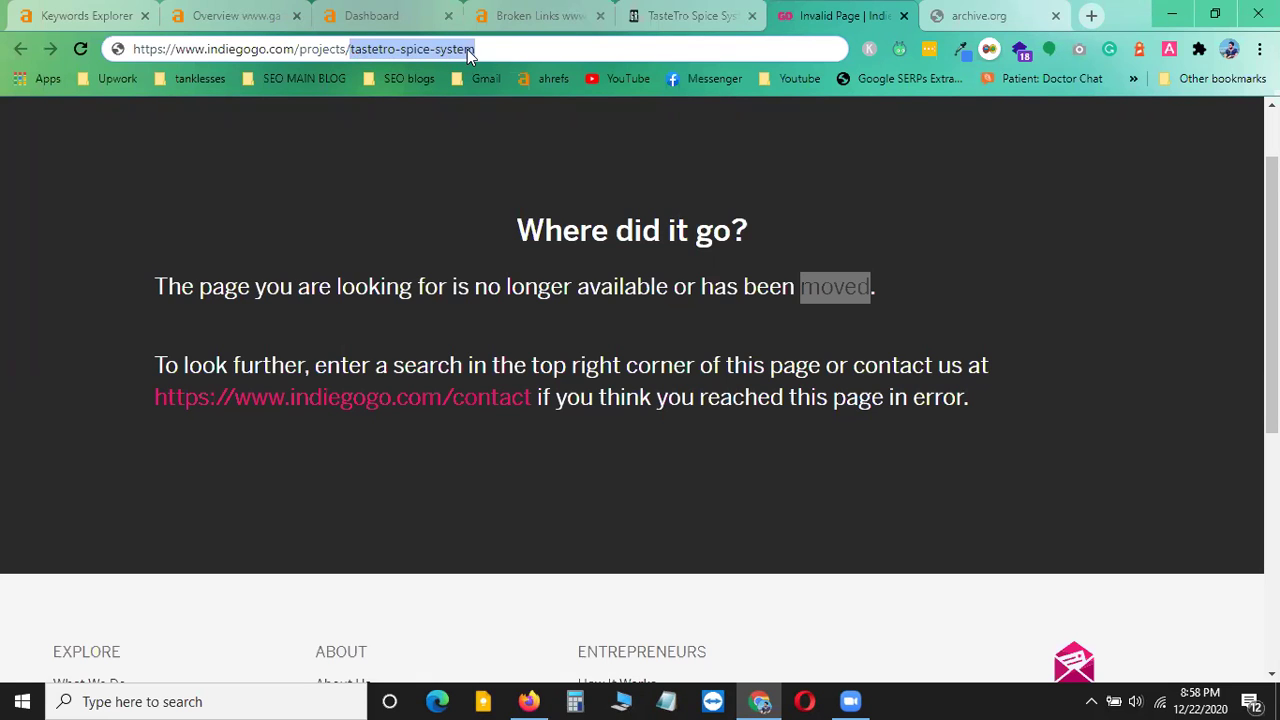
- Examine the Gadget Review article's title and its TasteTro Spice System link against the dead Indiegogo page and the Wayback Machine lookup
{"action": "left_click", "coordinate": [697, 14]}
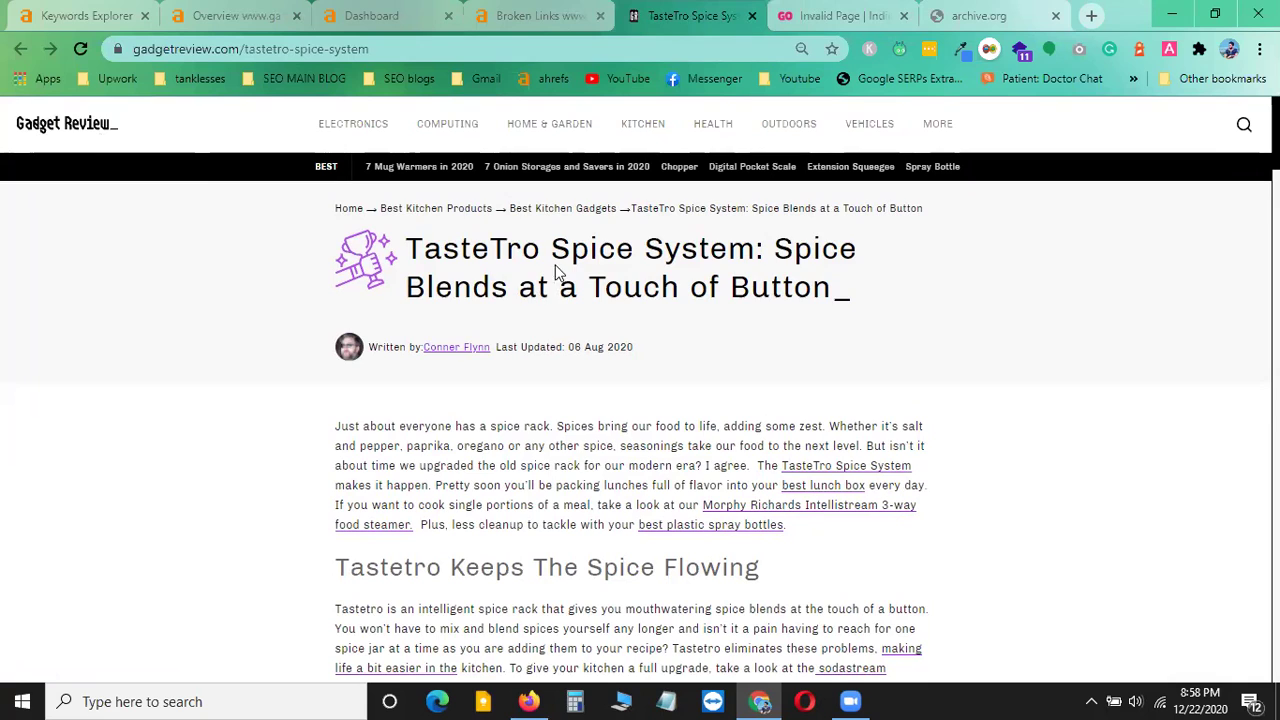
{"action": "left_click_drag", "start_coordinate": [409, 241], "coordinate": [840, 292]}
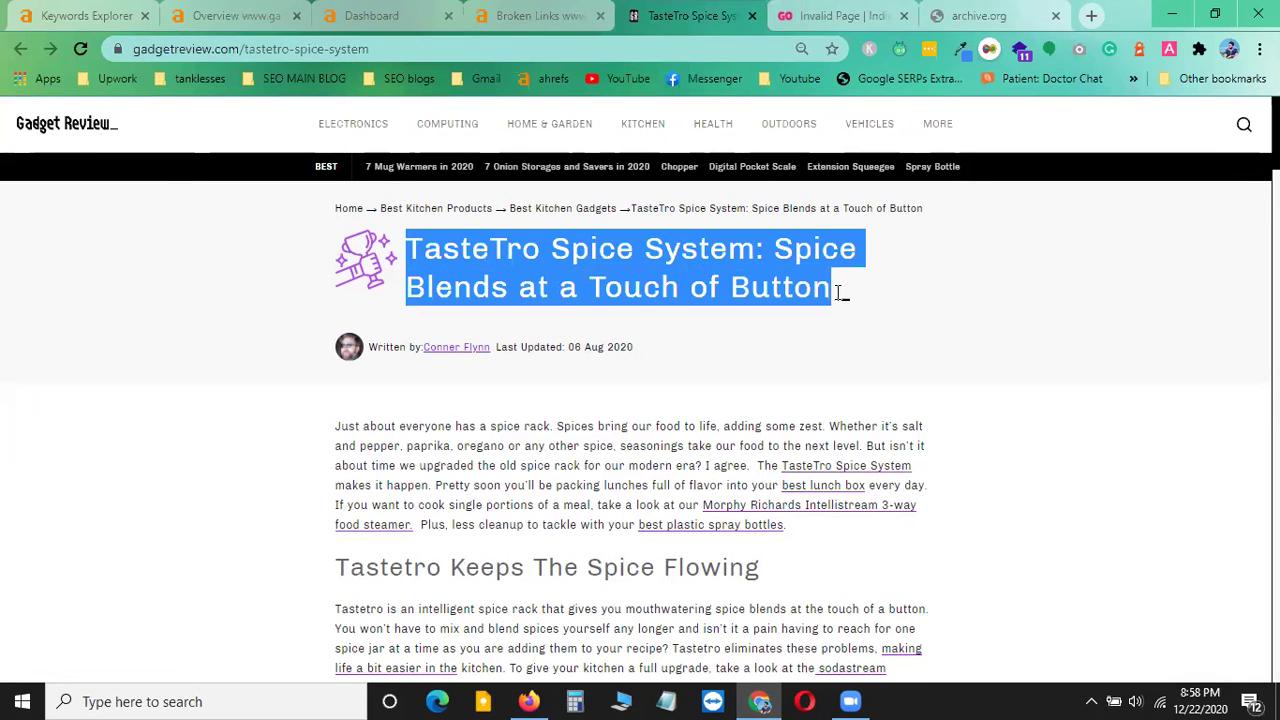
{"action": "left_click", "coordinate": [1114, 367]}
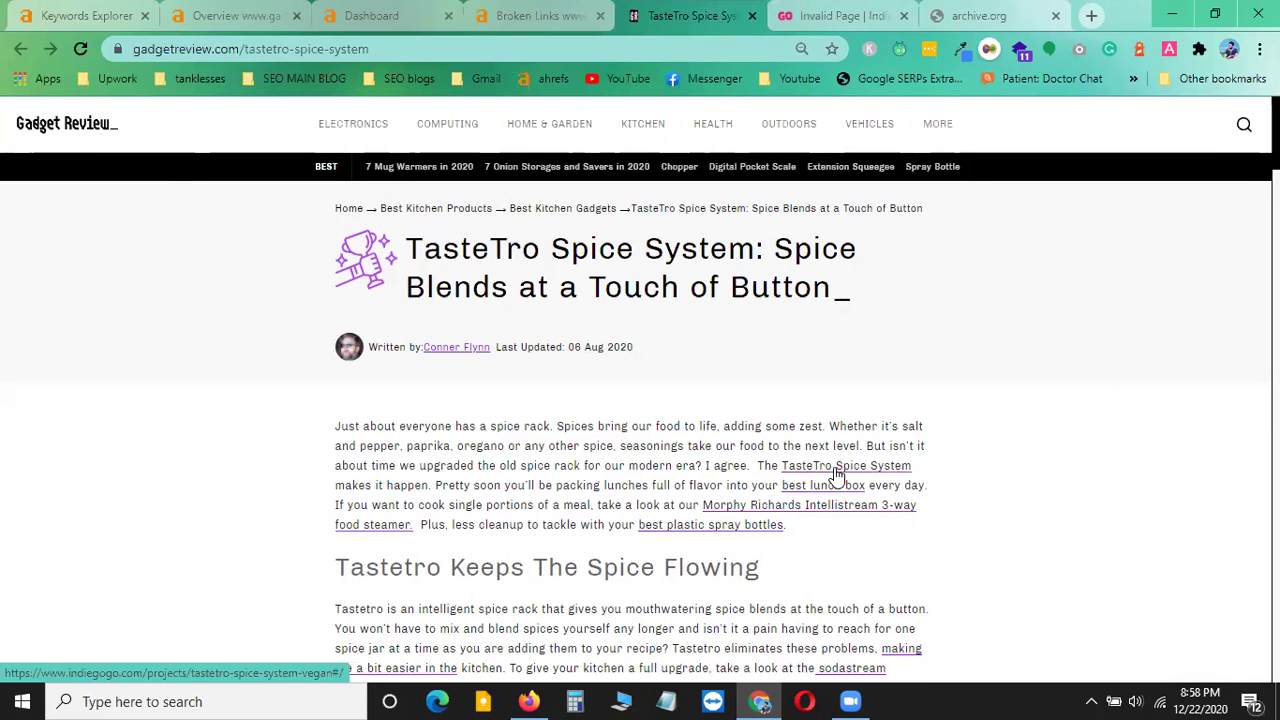
{"action": "left_click", "coordinate": [825, 14]}
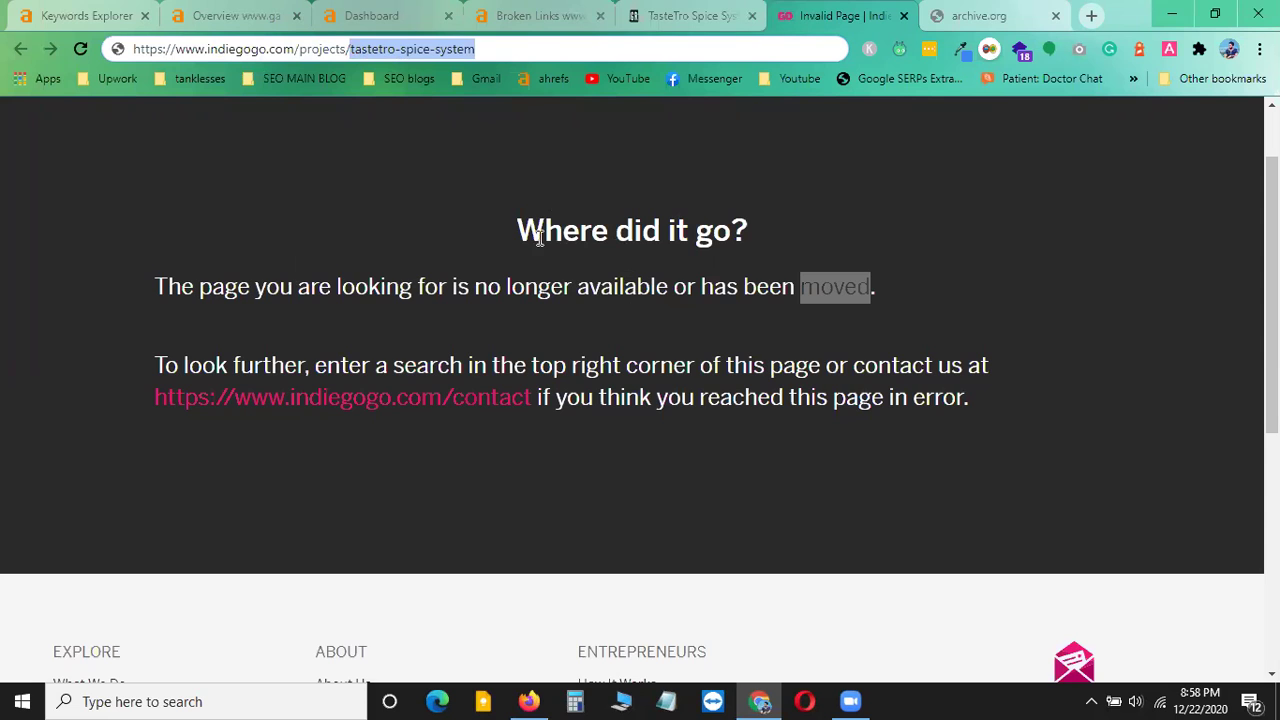
{"action": "left_click", "coordinate": [700, 14]}
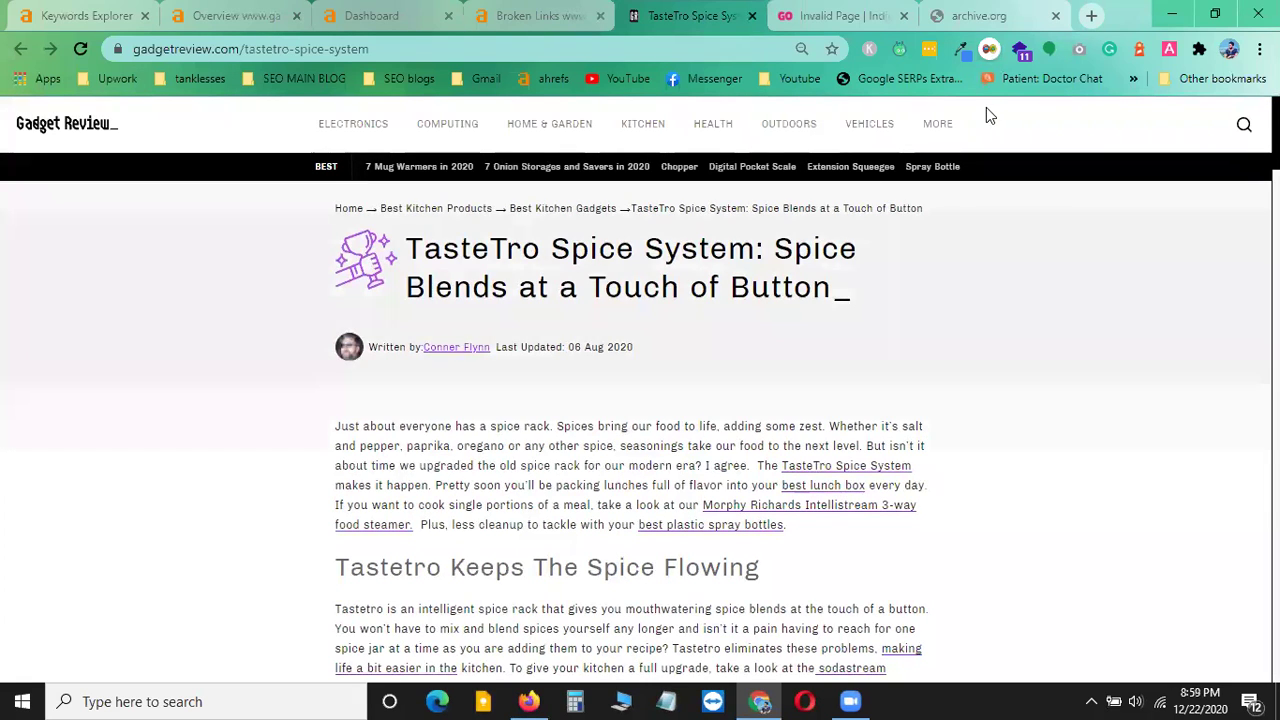
{"action": "left_click", "coordinate": [529, 701]}
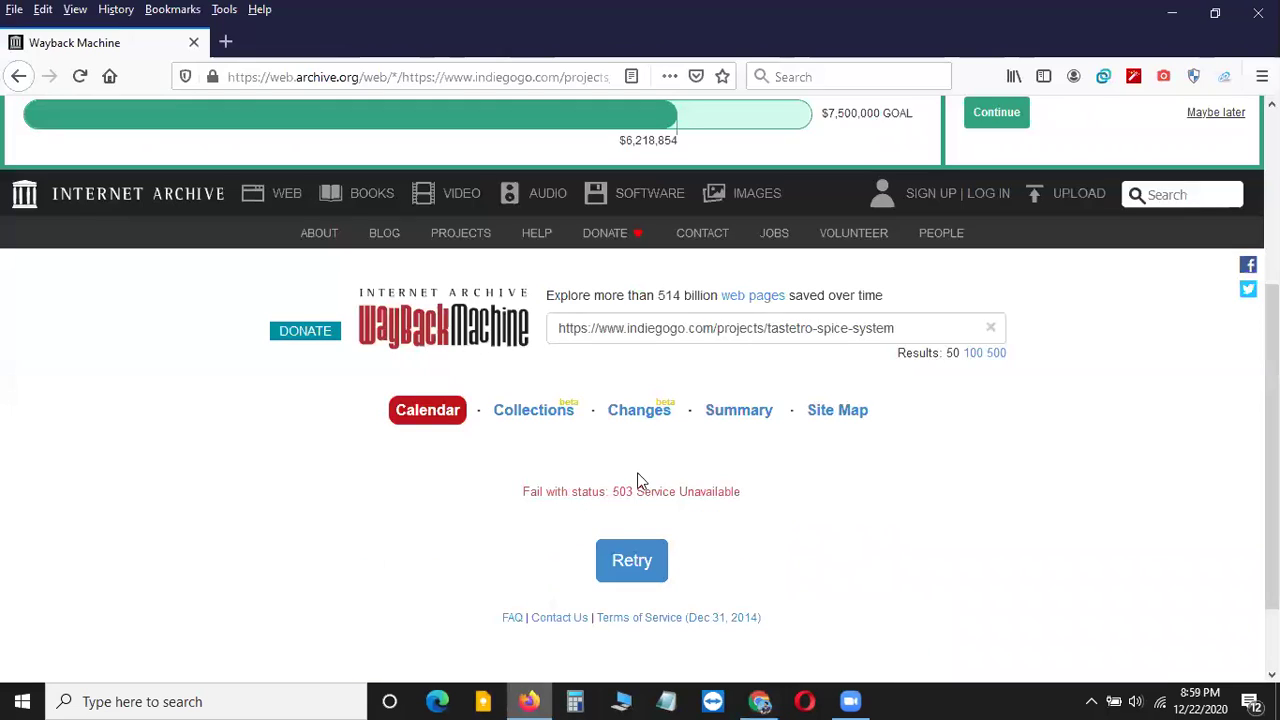
{"action": "key", "text": "alt+Tab"}
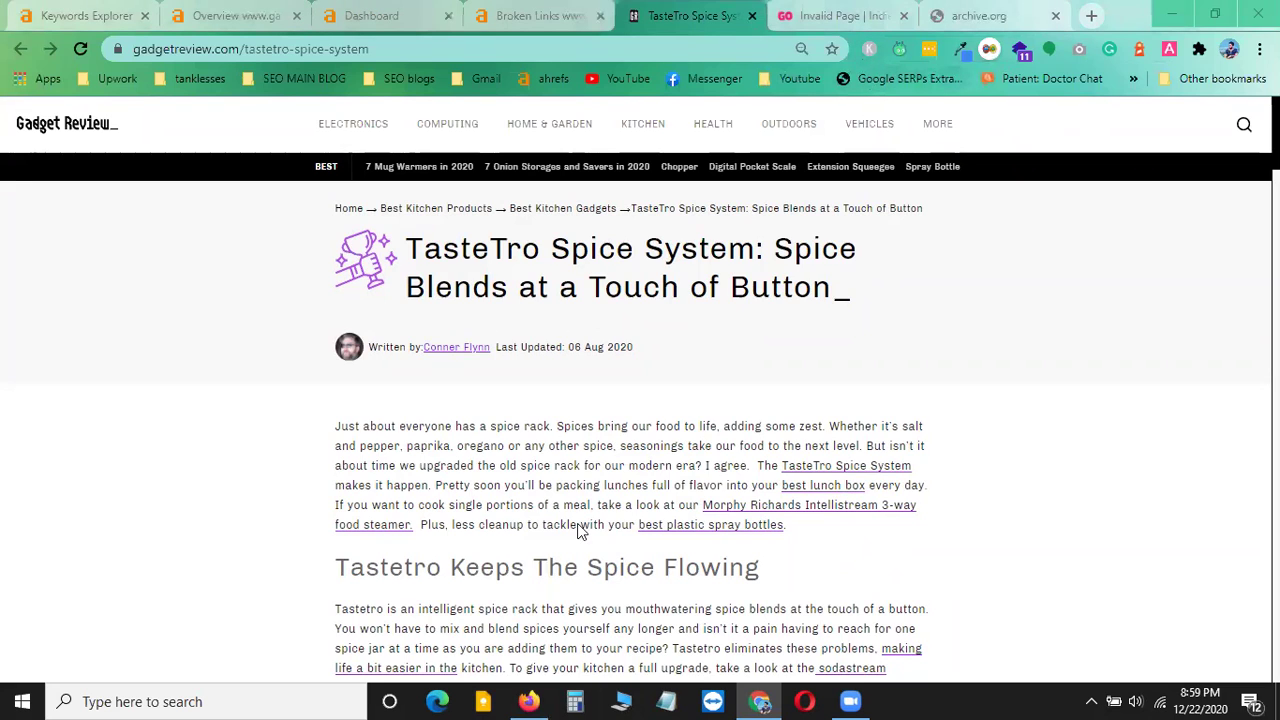
{"action": "key", "text": "alt+Tab"}
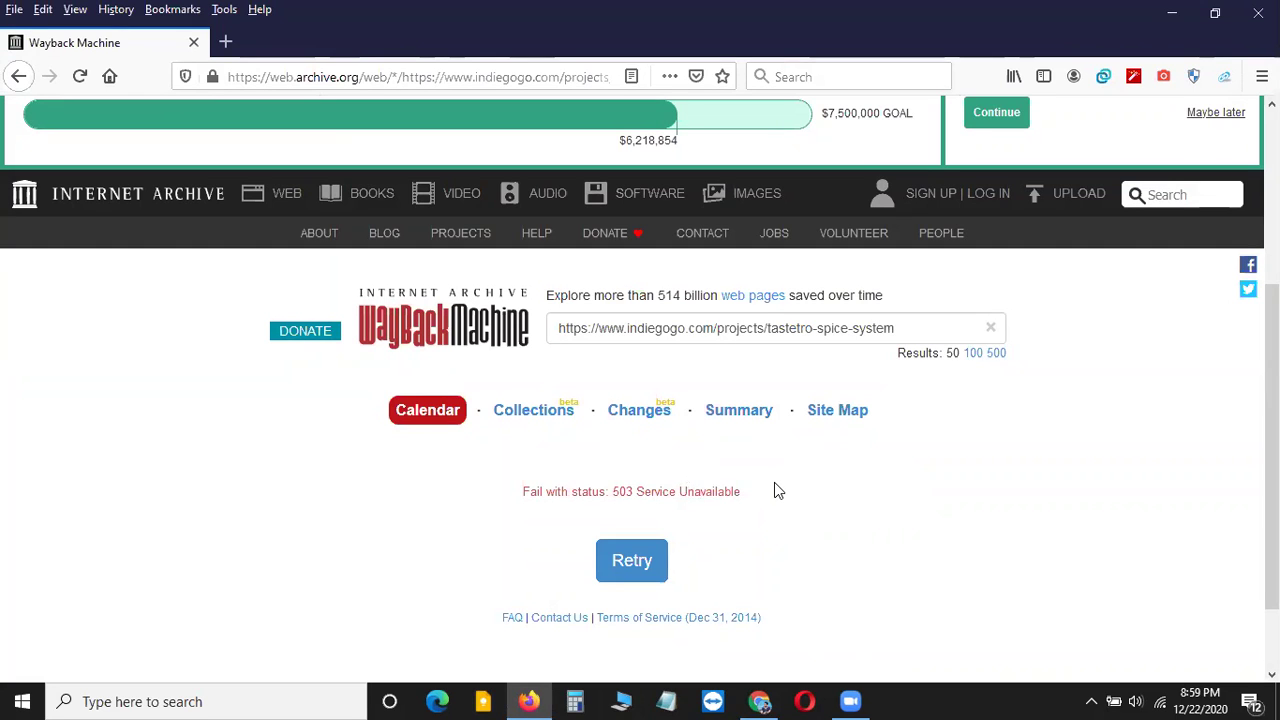
- Return to the Ahrefs broken links report in Chrome and copy the epa.gov guide-air-cleaners-home link address listed for the Best Air Purifiers page
{"action": "key", "text": "alt+Tab"}
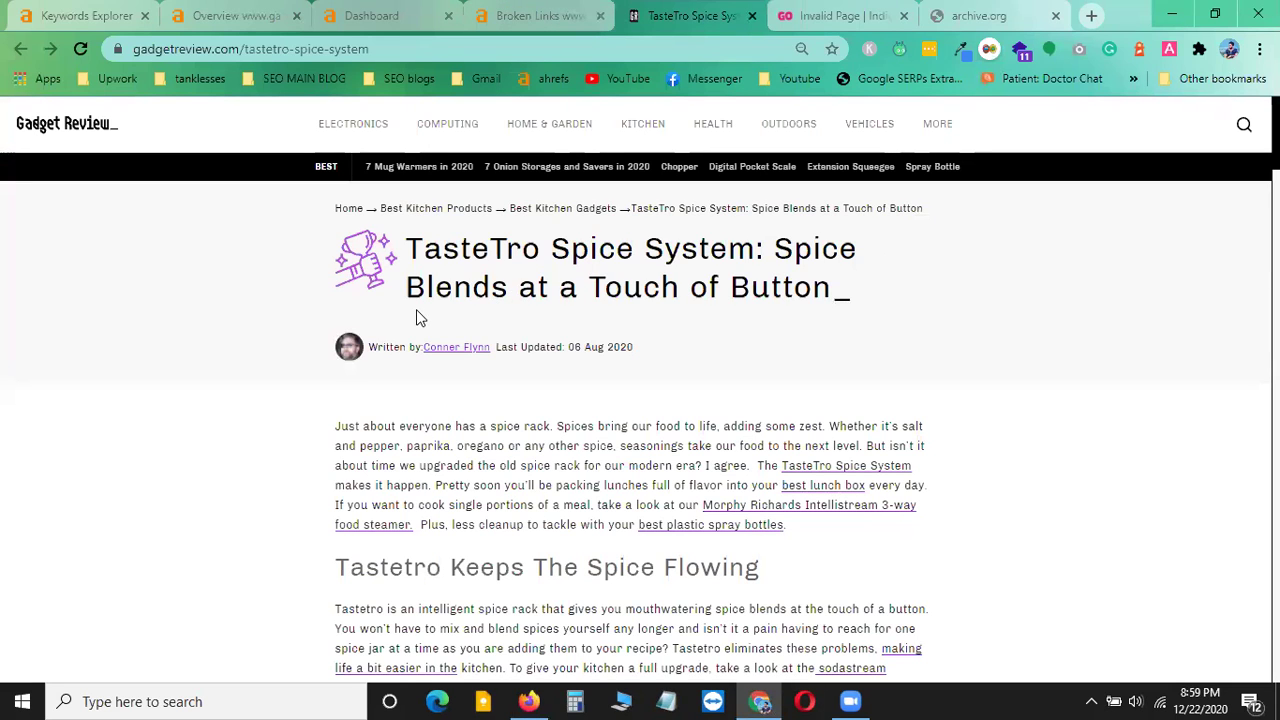
{"action": "left_click", "coordinate": [520, 16]}
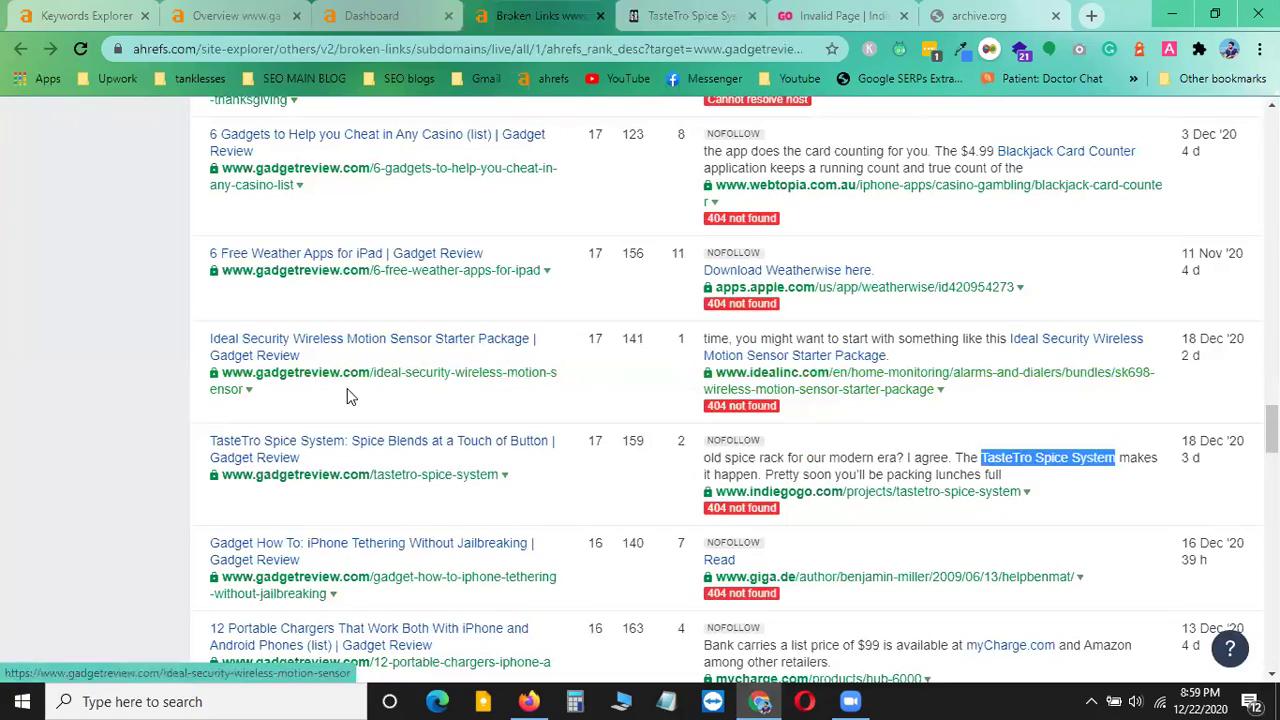
{"action": "scroll", "coordinate": [349, 394], "scroll_direction": "up", "scroll_amount": 10}
{"action": "scroll", "coordinate": [309, 400], "scroll_direction": "up", "scroll_amount": 4}
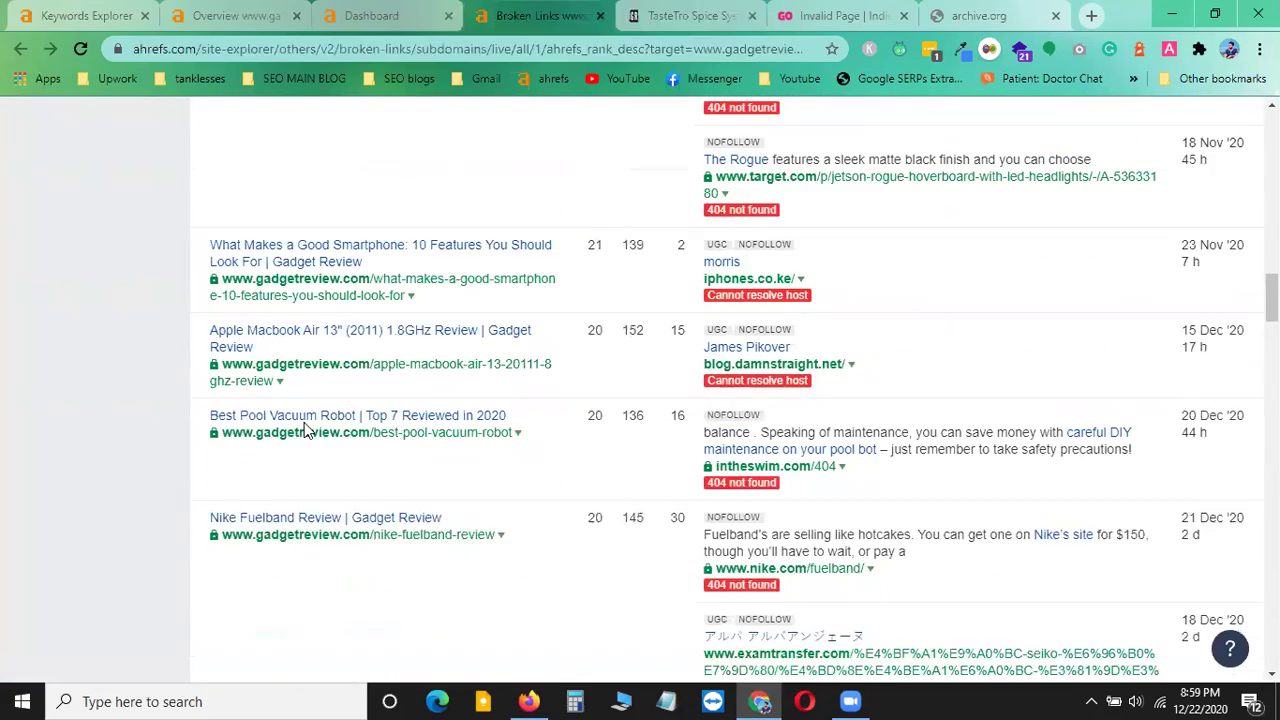
{"action": "scroll", "coordinate": [315, 340], "scroll_direction": "up", "scroll_amount": 6}
{"action": "scroll", "coordinate": [320, 337], "scroll_direction": "up", "scroll_amount": 10}
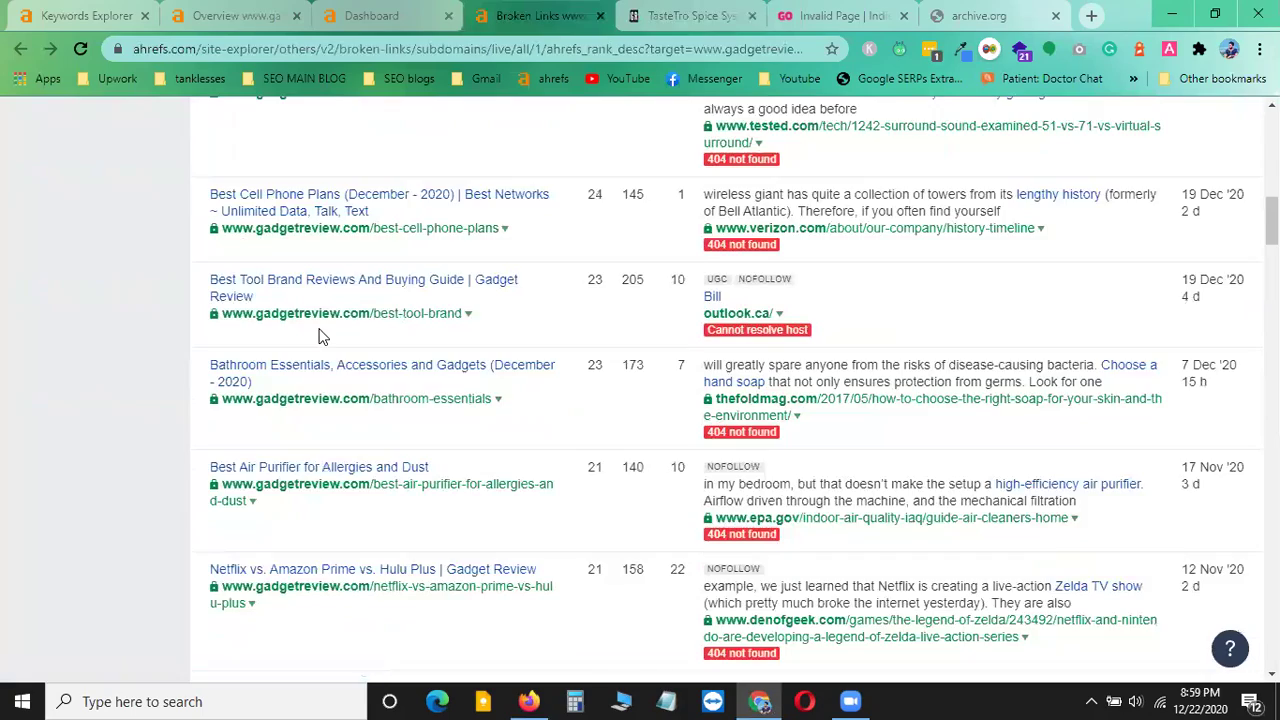
{"action": "scroll", "coordinate": [350, 330], "scroll_direction": "down", "scroll_amount": 2}
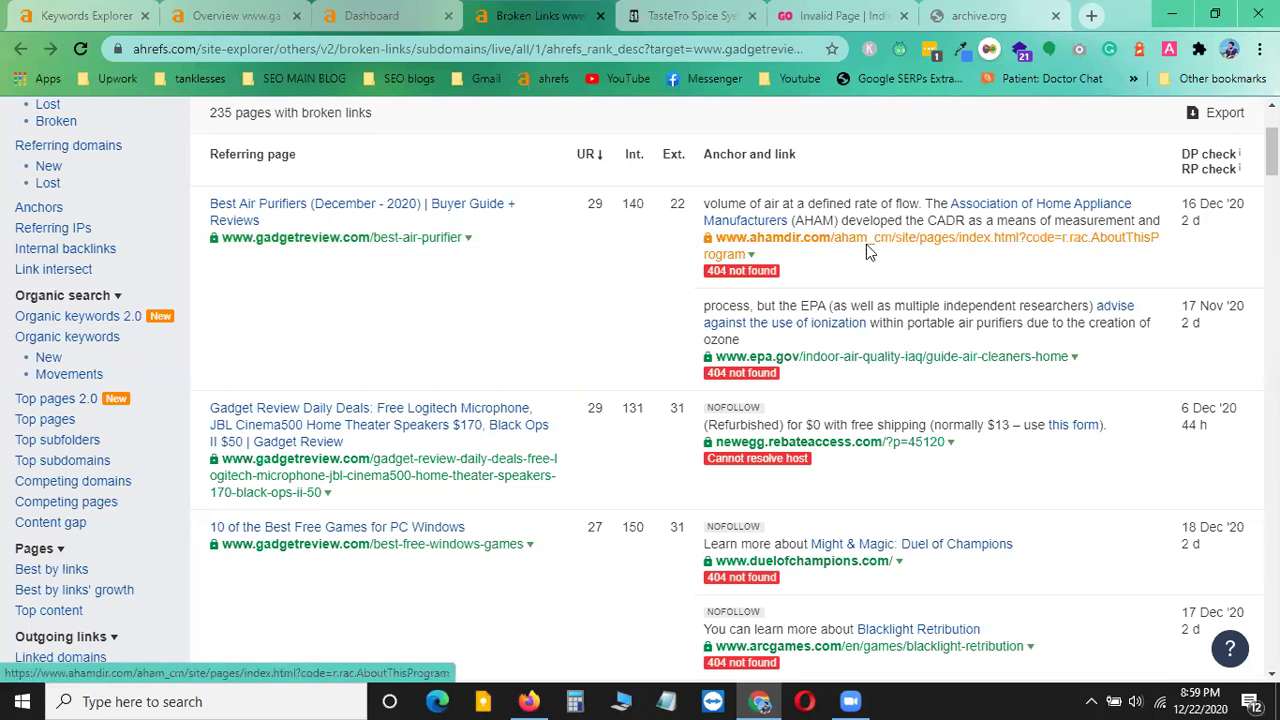
{"action": "right_click", "coordinate": [832, 362]}
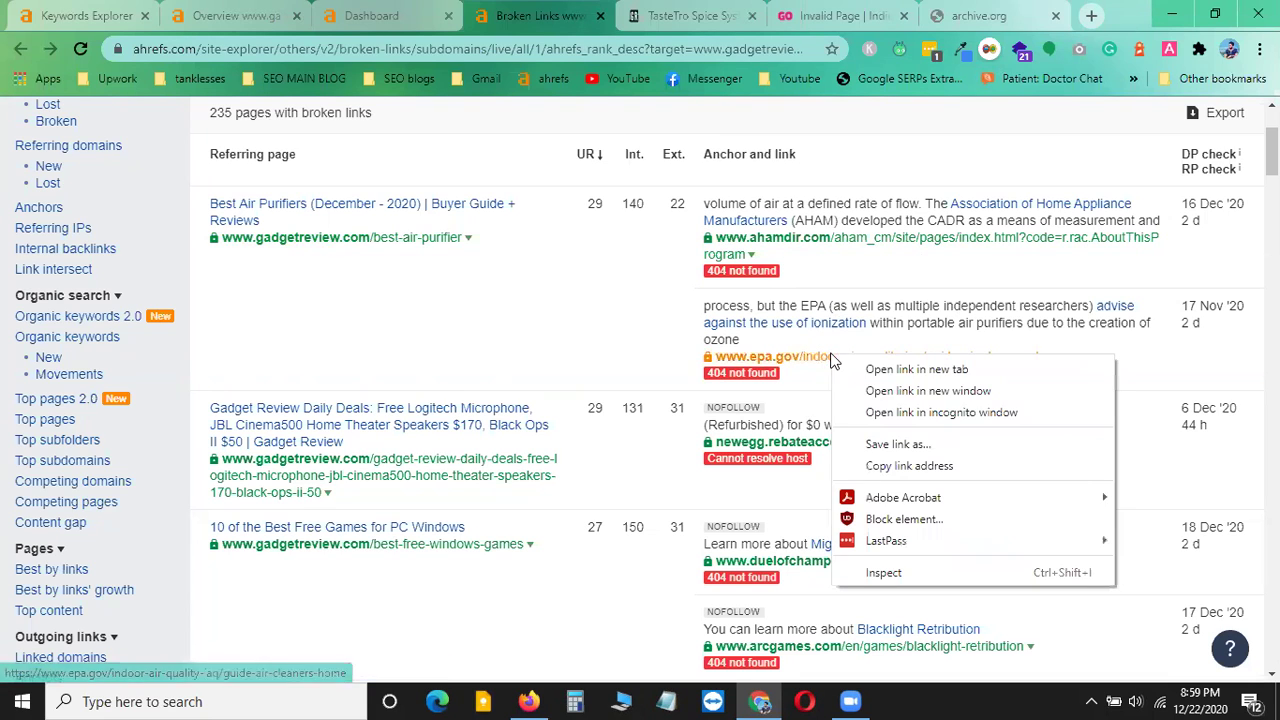
{"action": "left_click", "coordinate": [895, 466]}
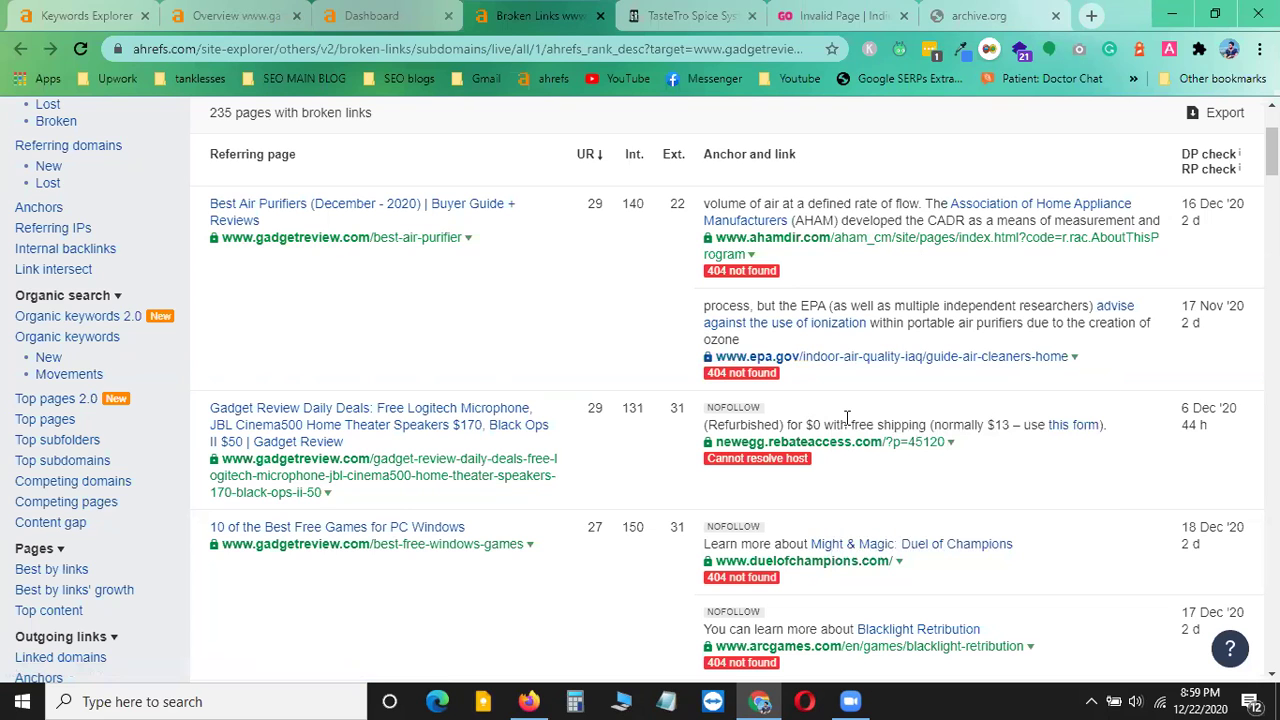
{"action": "right_click", "coordinate": [838, 365]}
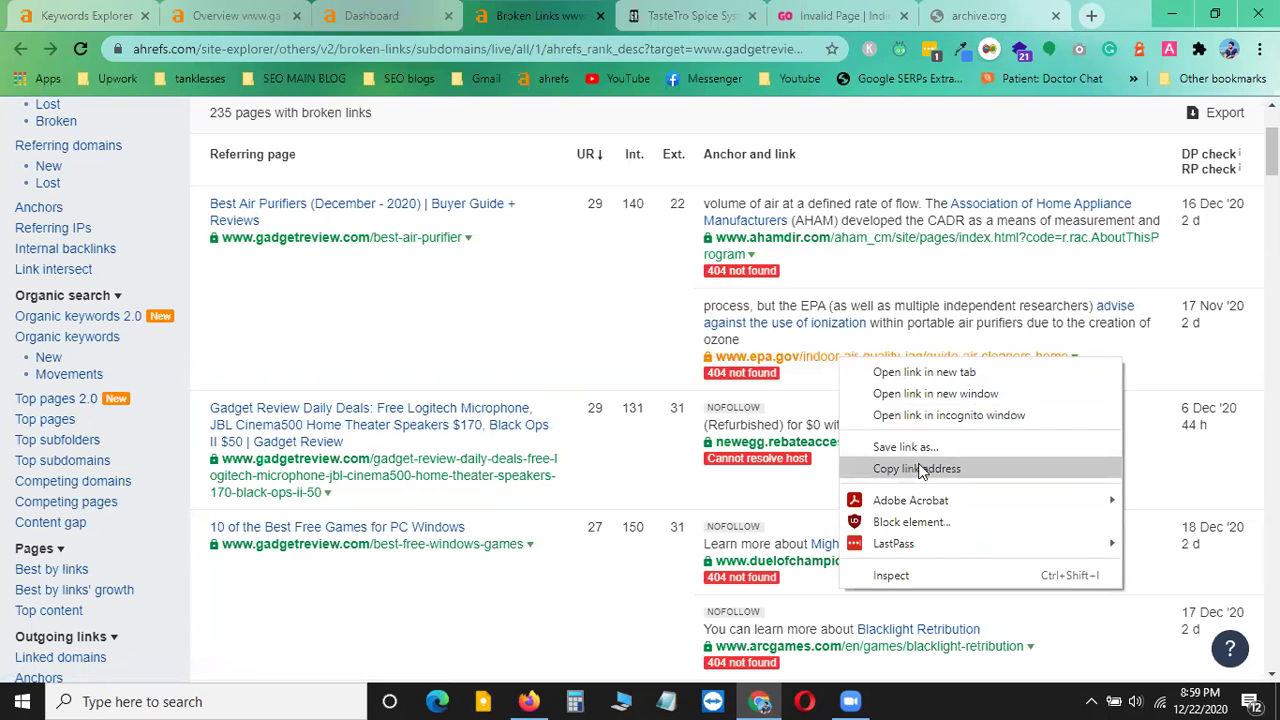
{"action": "left_click", "coordinate": [875, 466]}
- Switch to the Wayback Machine in Firefox and look up the copied epa.gov guide-air-cleaners-home URL in place of the Indiegogo address
{"action": "left_click", "coordinate": [968, 18]}
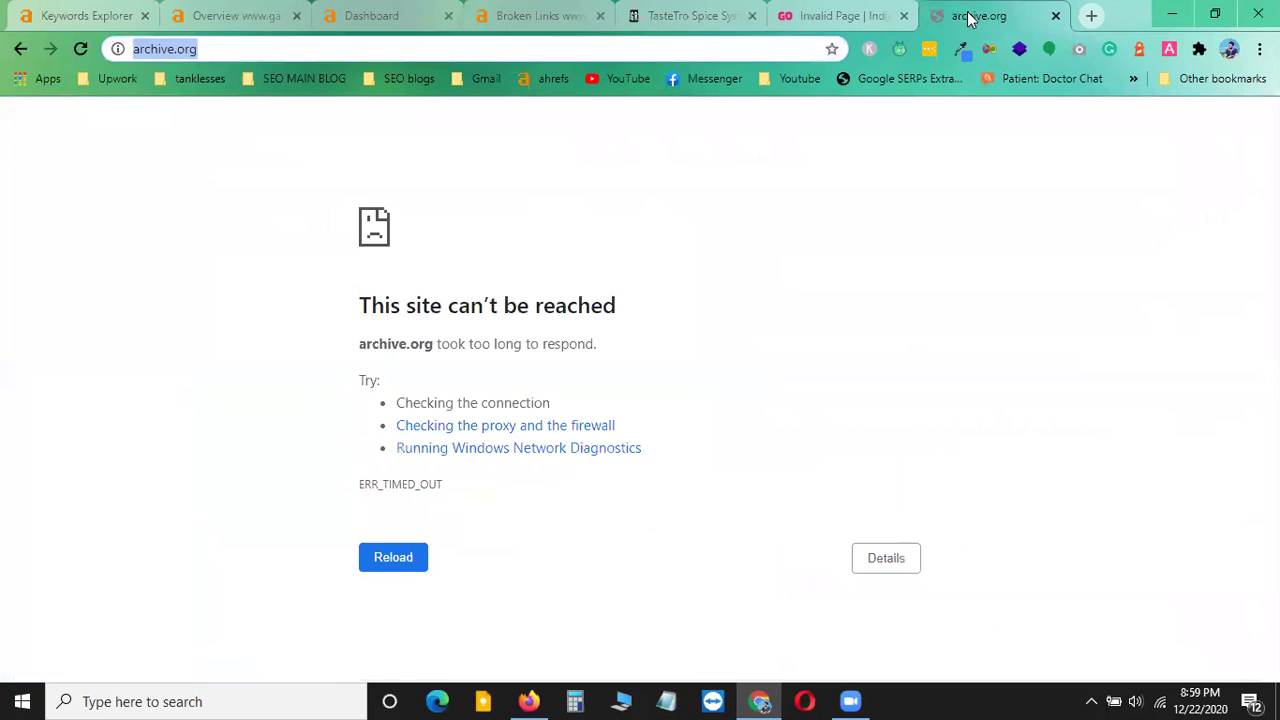
{"action": "left_click", "coordinate": [663, 14]}
{"action": "left_click", "coordinate": [540, 15]}
{"action": "key", "text": "alt+Tab"}
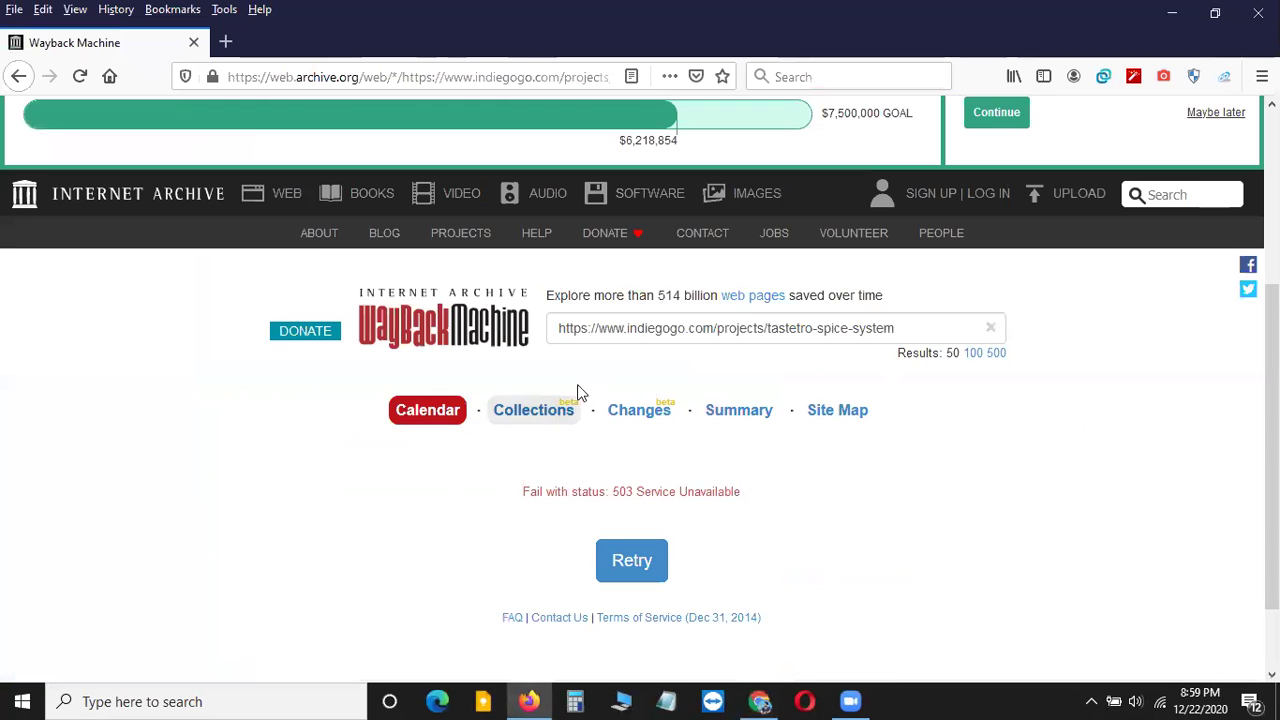
{"action": "left_click", "coordinate": [662, 327]}
{"action": "key", "text": "ctrl+v"}
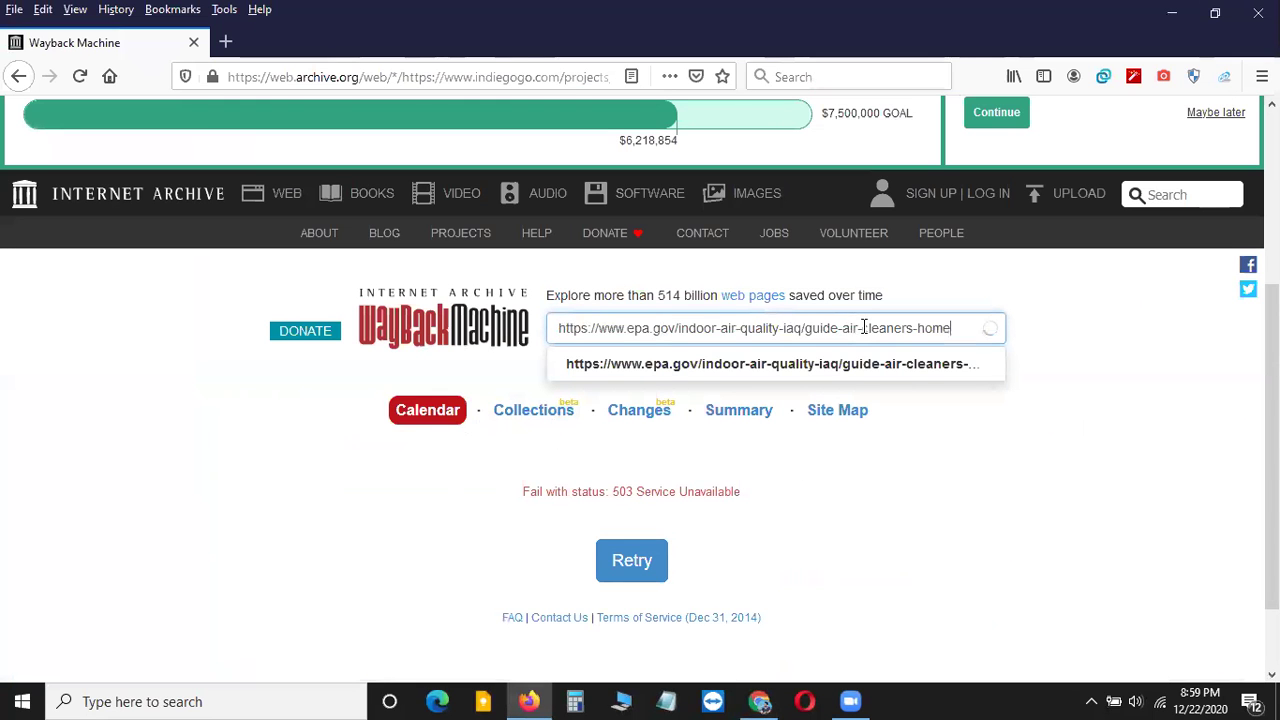
{"action": "key", "text": "Return"}
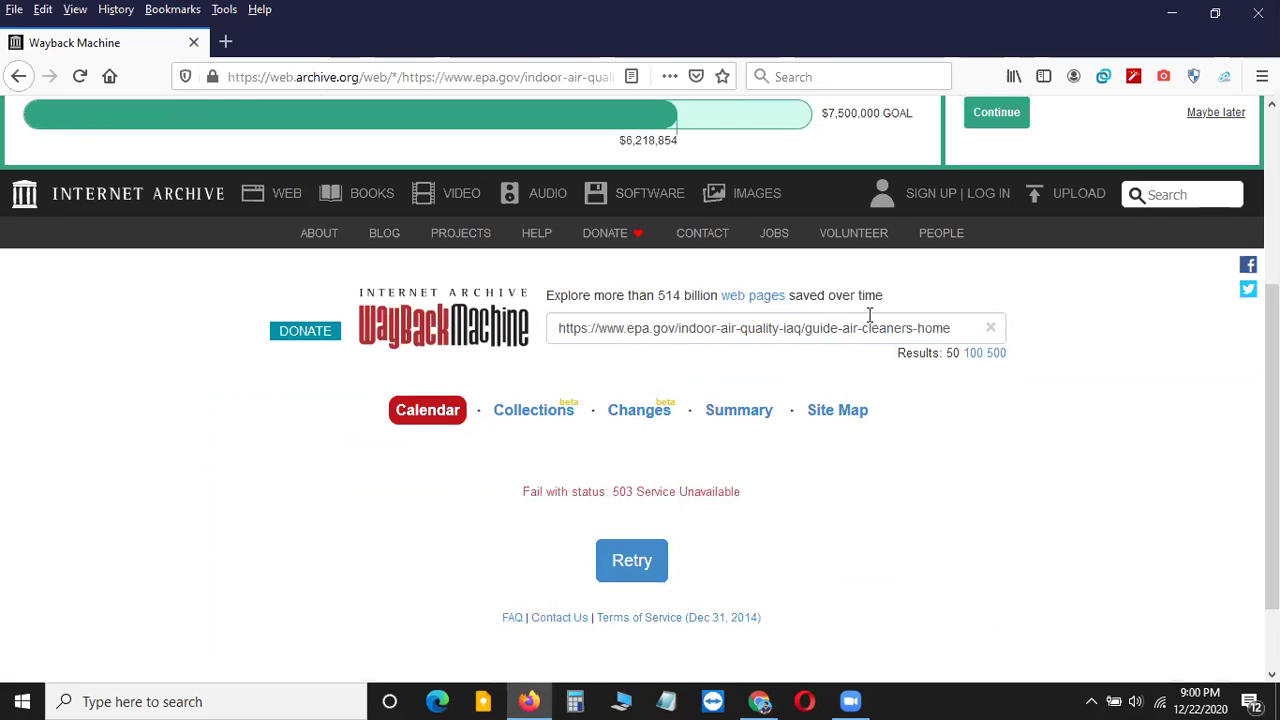
- Retry the Wayback Machine lookup of the EPA address twice, checking the entered URL and the status message in between
{"action": "left_click", "coordinate": [960, 330]}
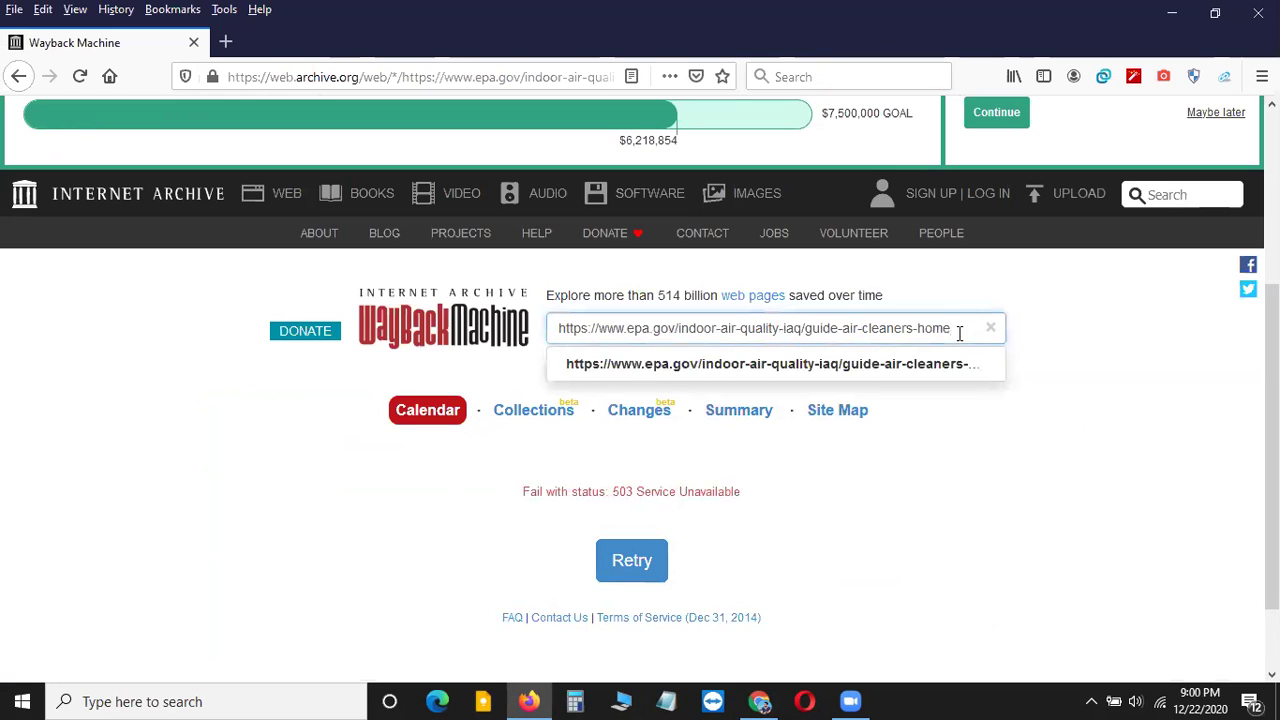
{"action": "left_click", "coordinate": [664, 562]}
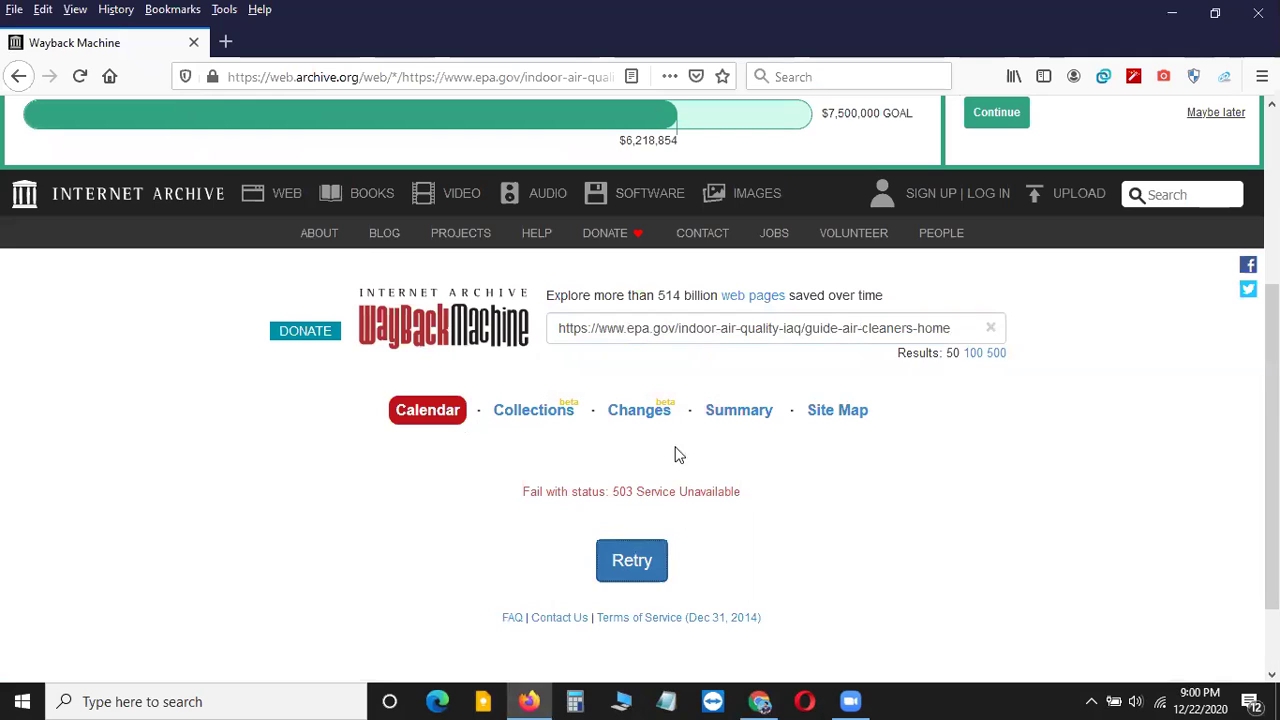
{"action": "left_click", "coordinate": [703, 330]}
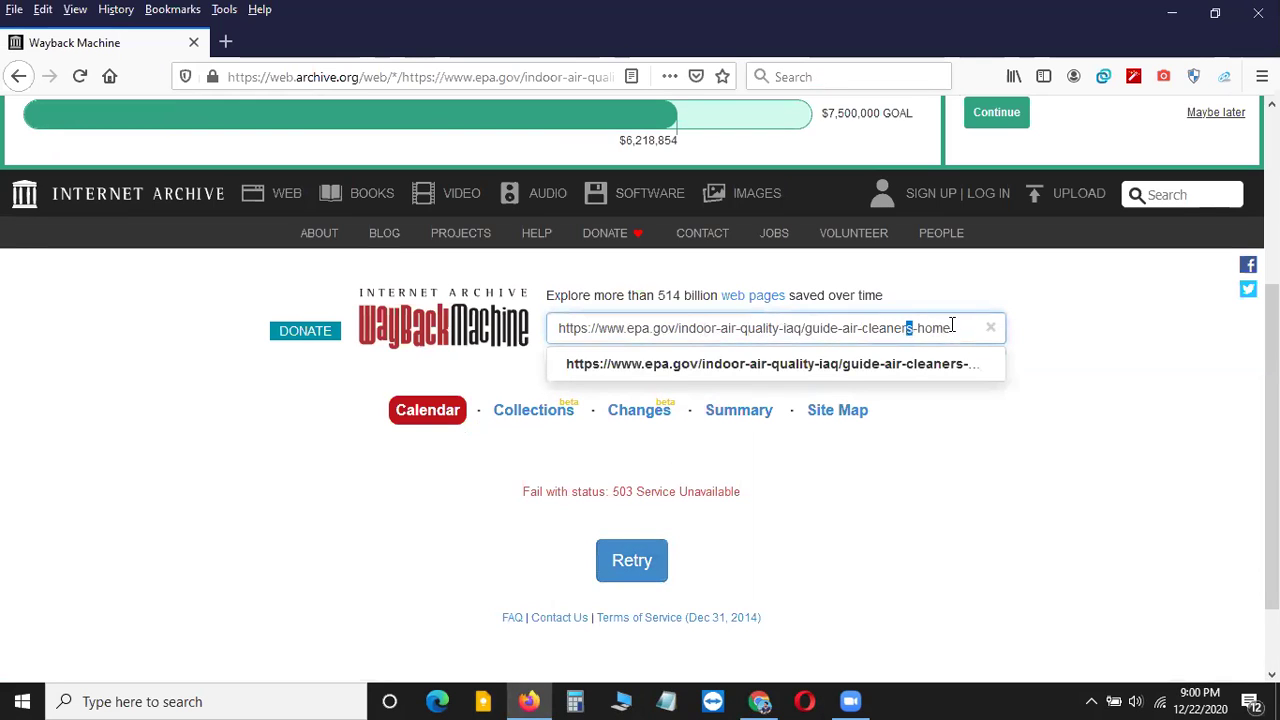
{"action": "left_click", "coordinate": [616, 492]}
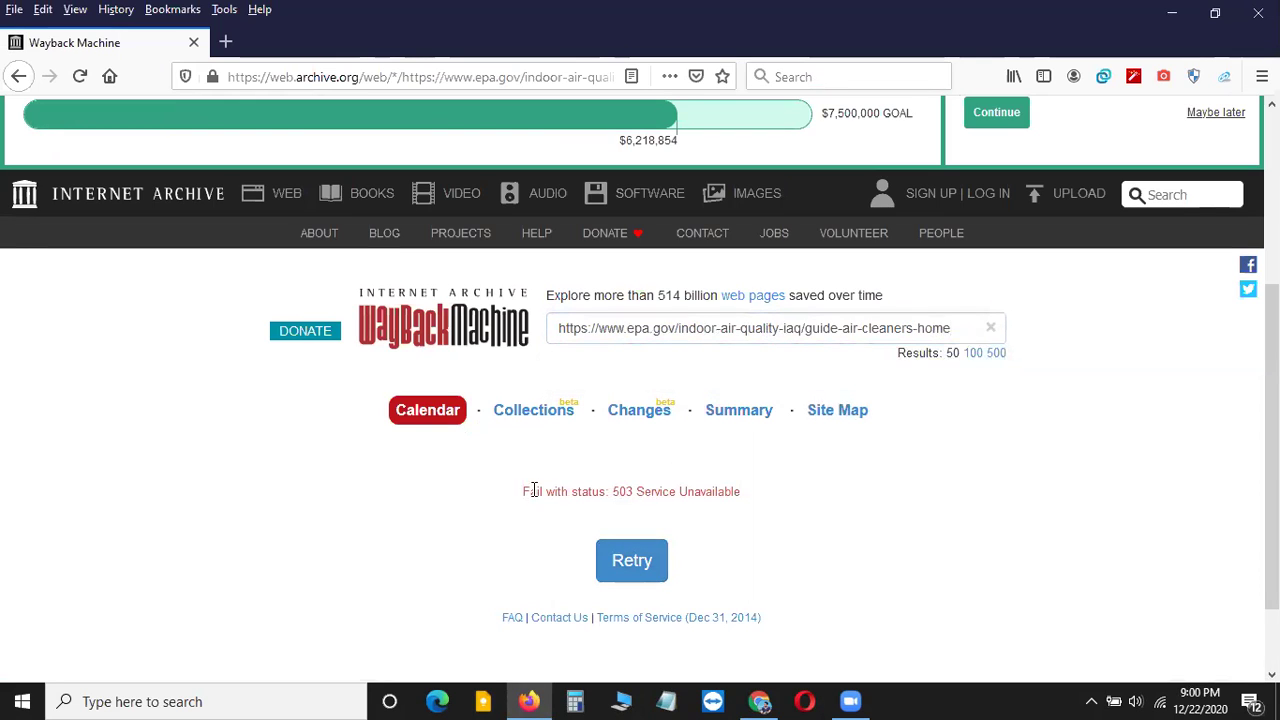
{"action": "left_click_drag", "start_coordinate": [529, 489], "coordinate": [766, 500]}
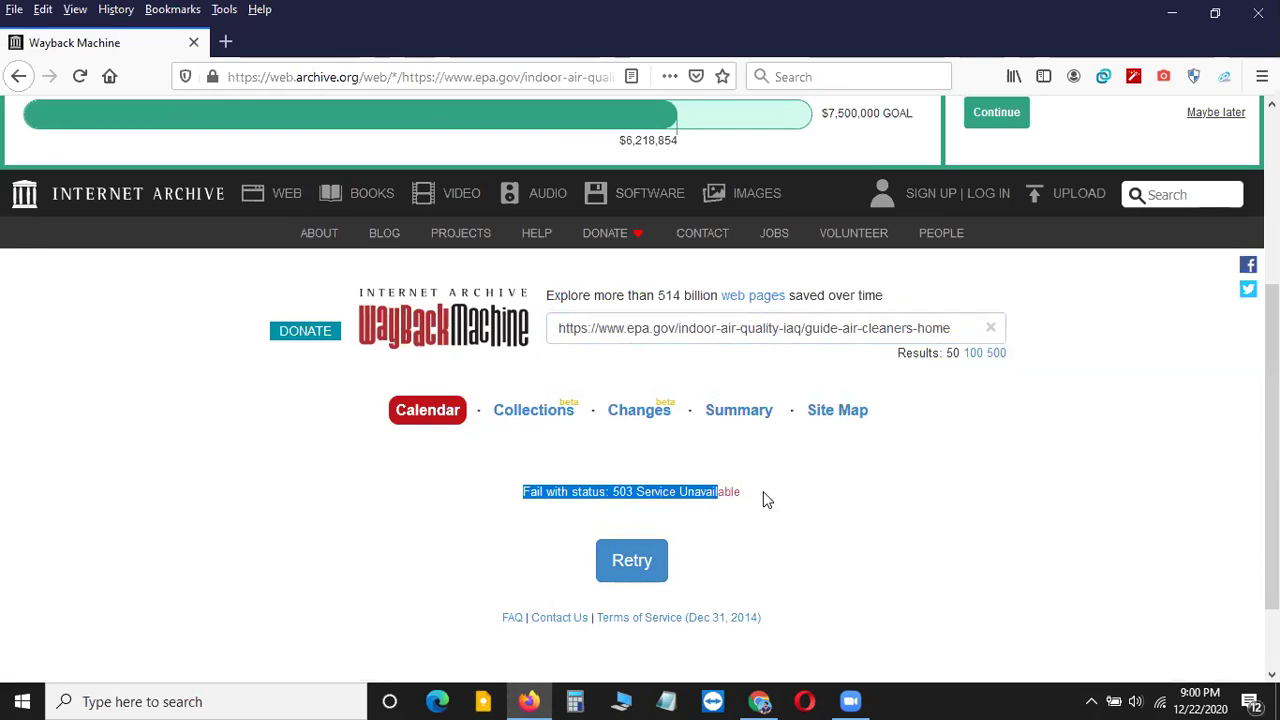
{"action": "left_click", "coordinate": [637, 570]}
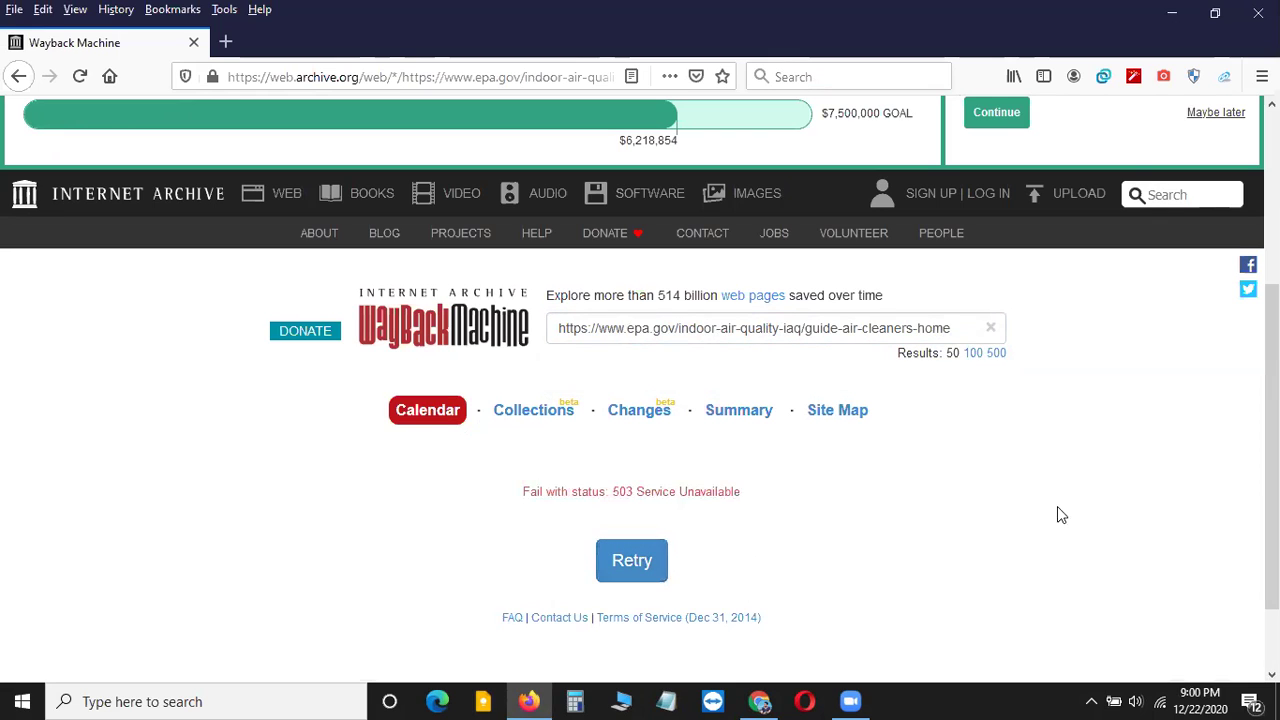
- Disconnect the Hoxx VPN, replace the Wayback Machine tab with a new one, and reconnect through the free United Kingdom location
{"action": "left_click", "coordinate": [1103, 74]}
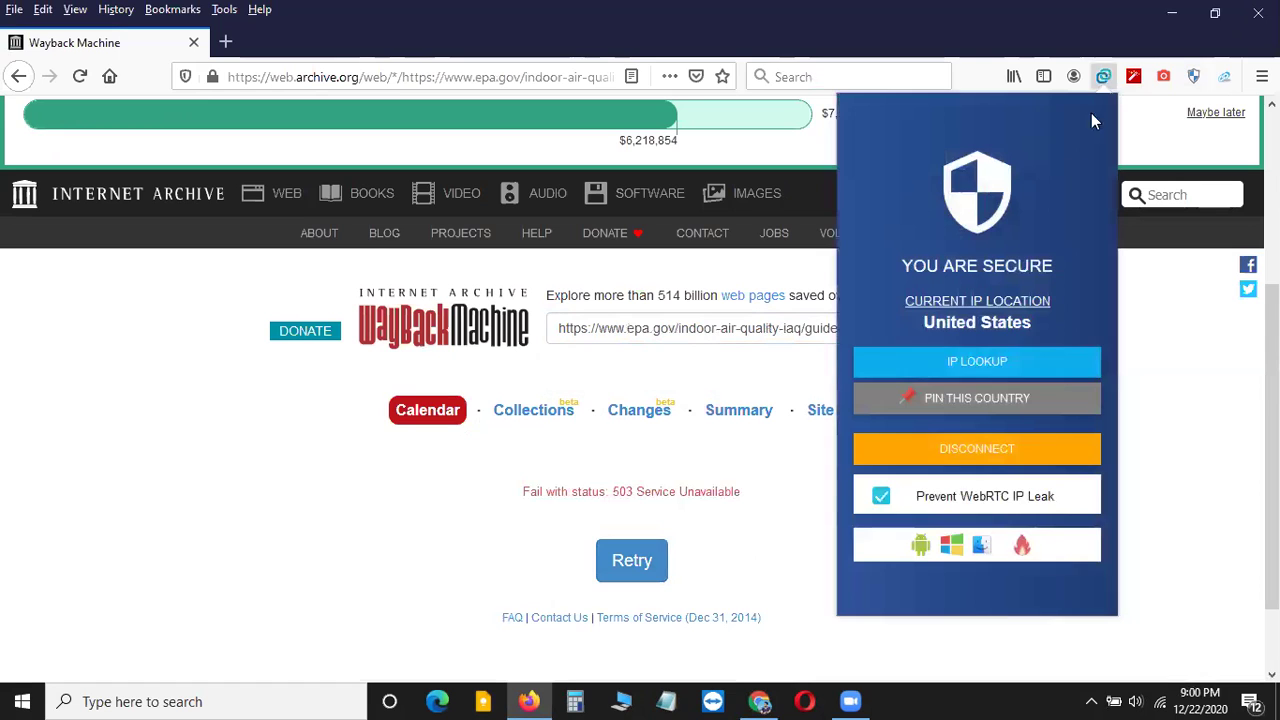
{"action": "left_click", "coordinate": [976, 449]}
{"action": "left_click", "coordinate": [225, 42]}
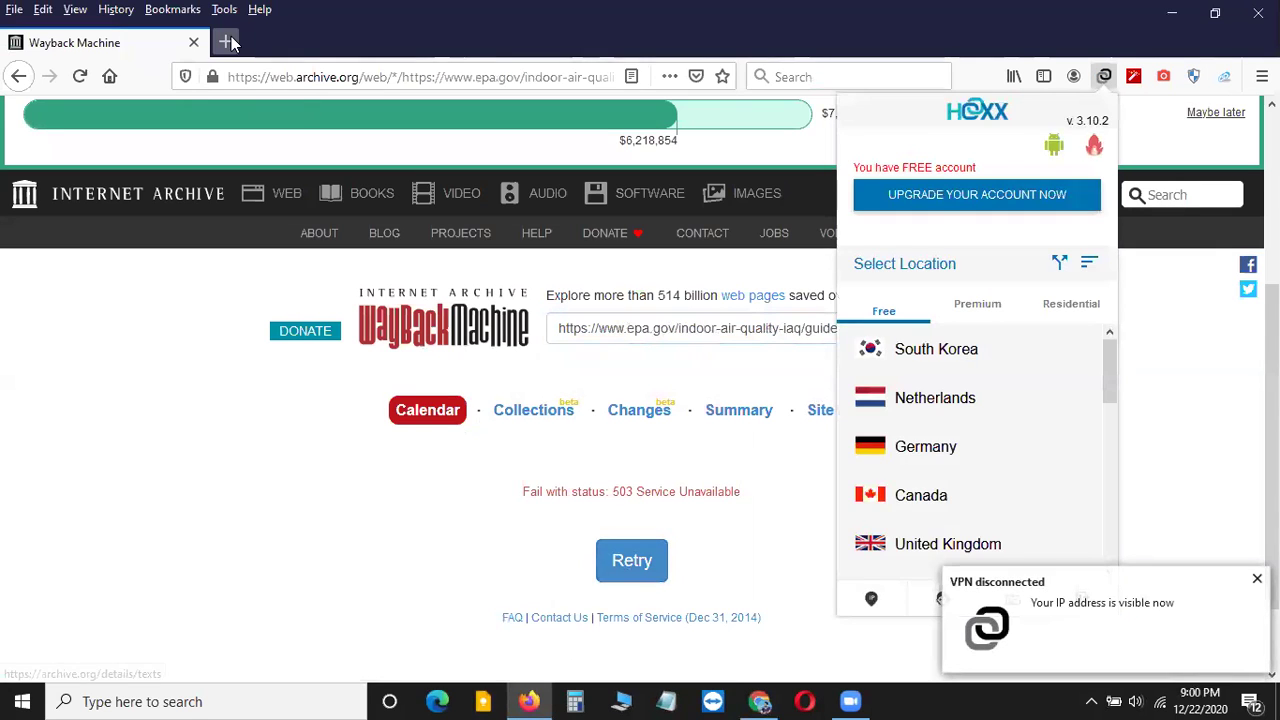
{"action": "left_click", "coordinate": [193, 42]}
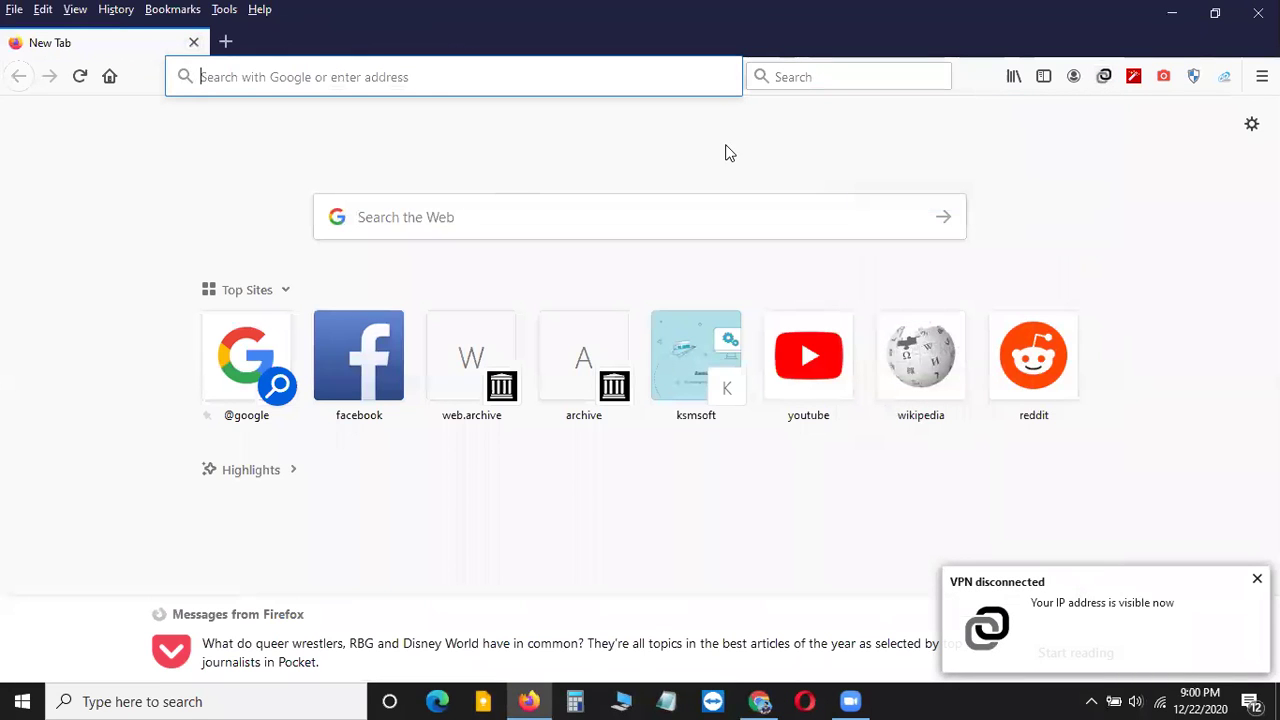
{"action": "left_click", "coordinate": [1104, 76]}
{"action": "scroll", "coordinate": [975, 430], "scroll_direction": "down", "scroll_amount": 2}
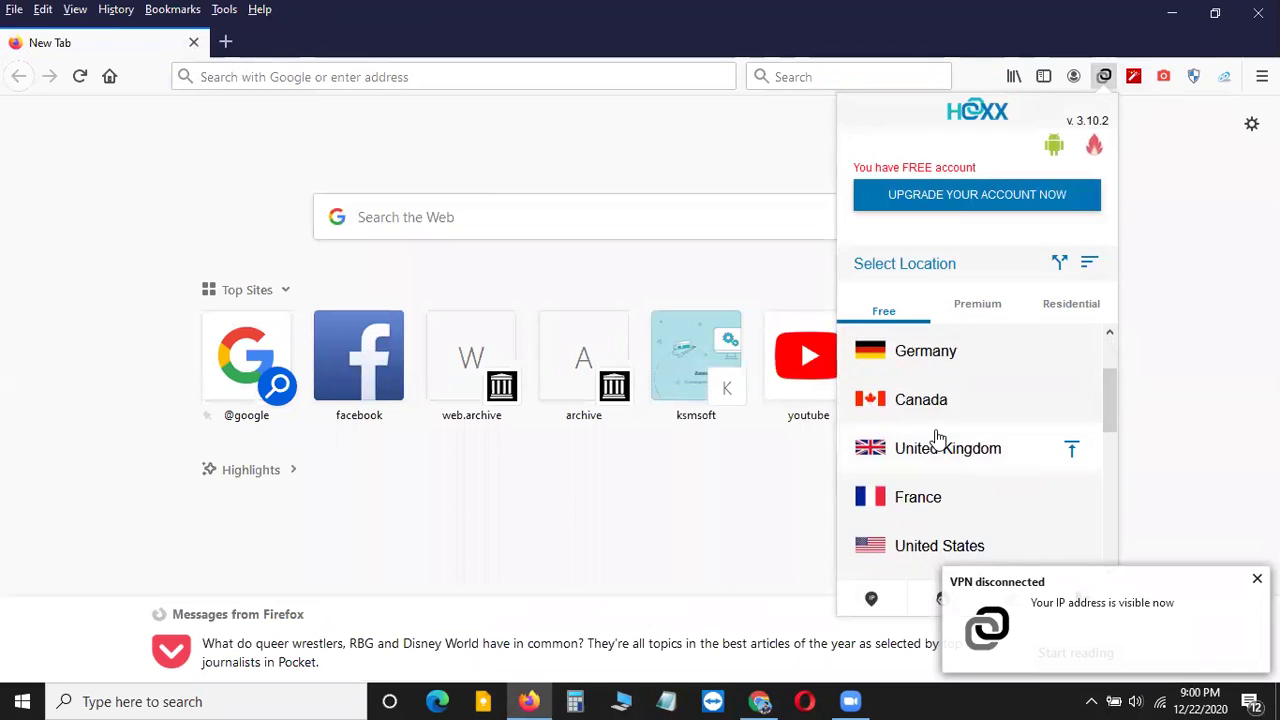
{"action": "left_click", "coordinate": [938, 446]}
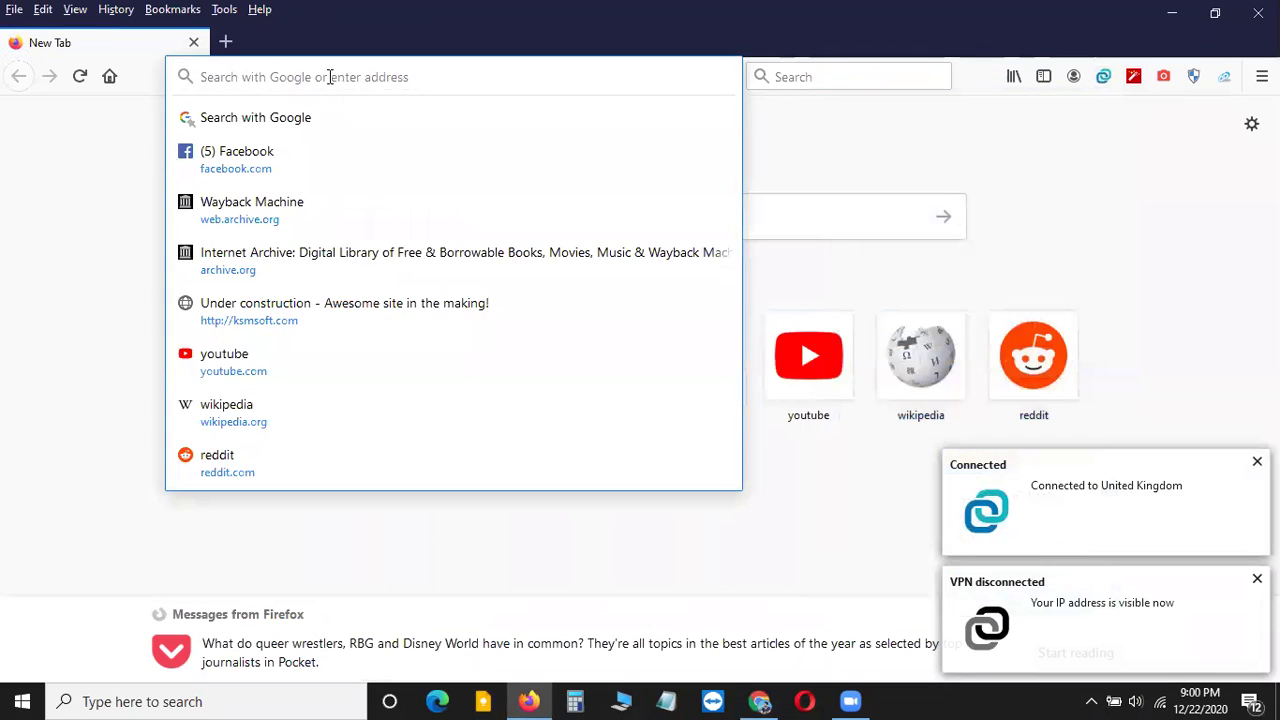
{"action": "type", "text": "ar"}
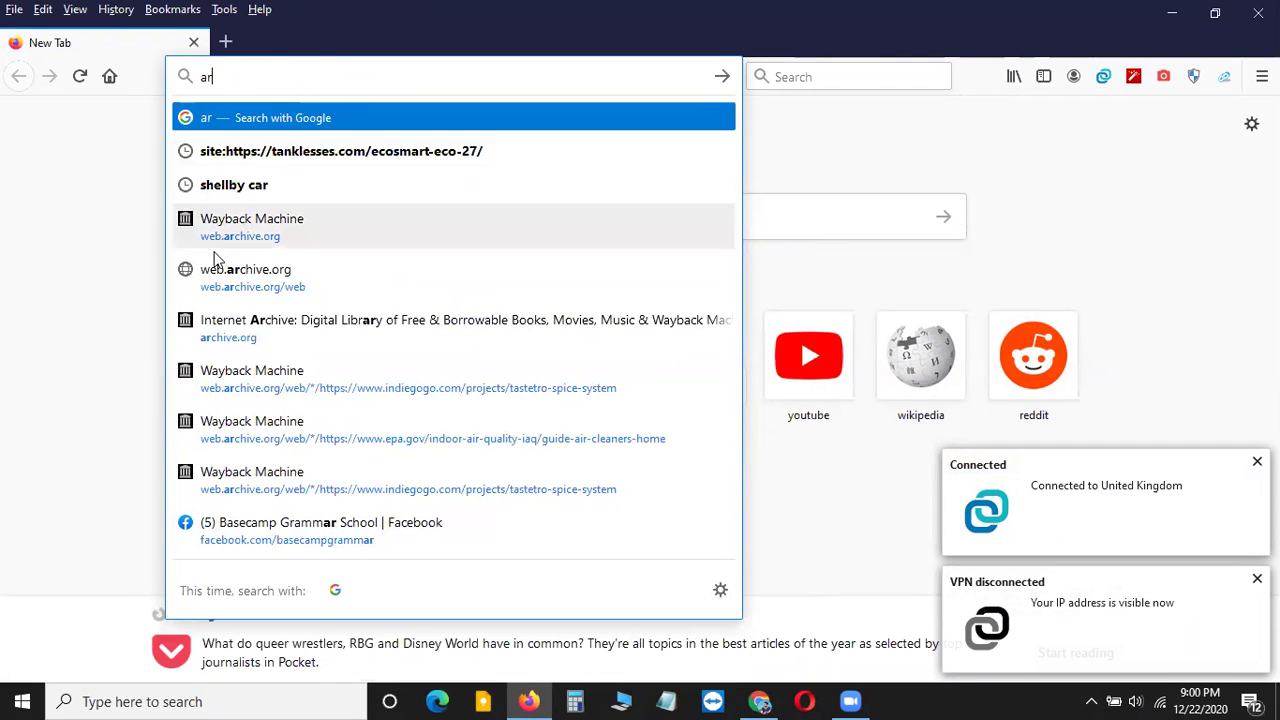
{"action": "left_click", "coordinate": [253, 238]}
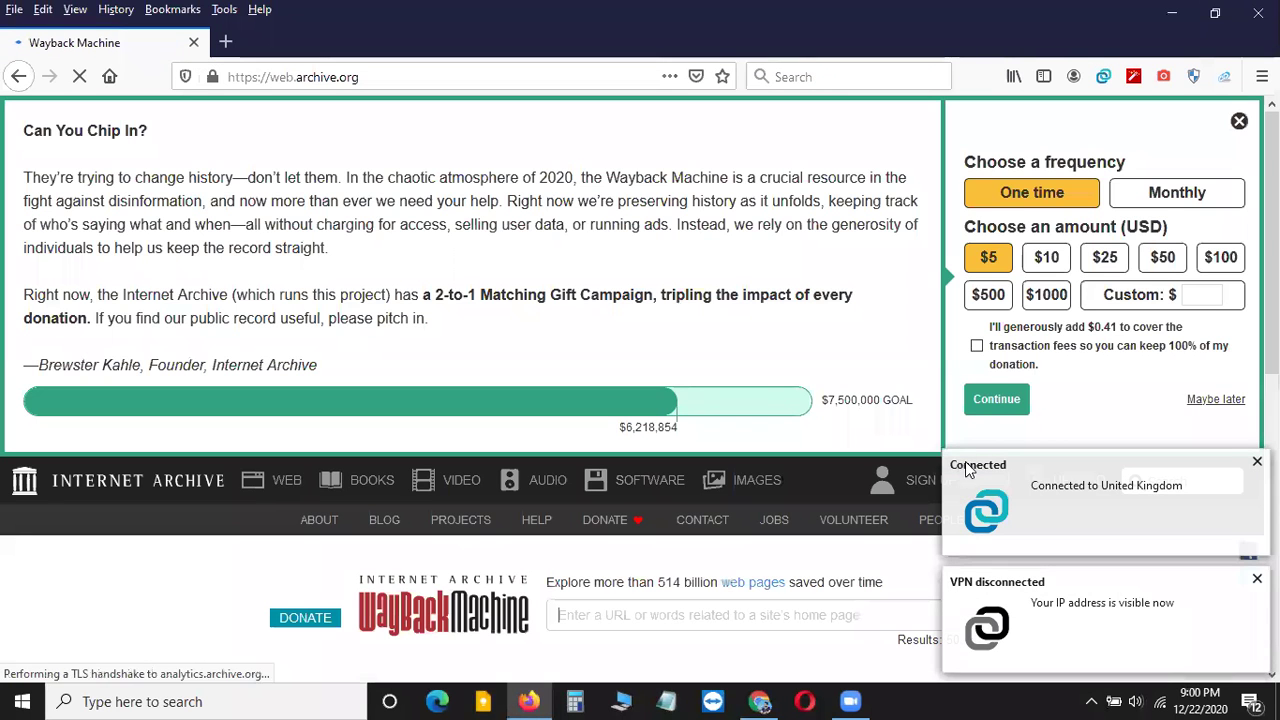
{"action": "left_click", "coordinate": [1257, 462]}
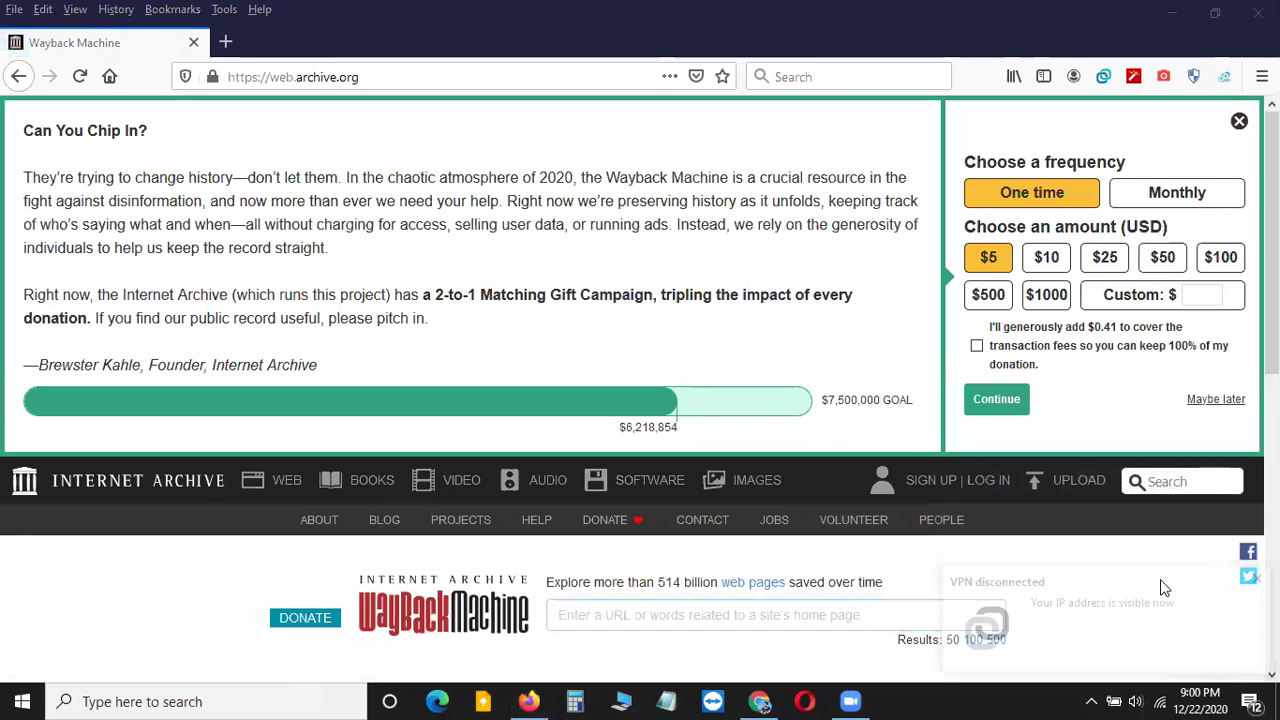
{"action": "scroll", "coordinate": [700, 470], "scroll_direction": "down", "scroll_amount": 3}
{"action": "left_click", "coordinate": [605, 423]}
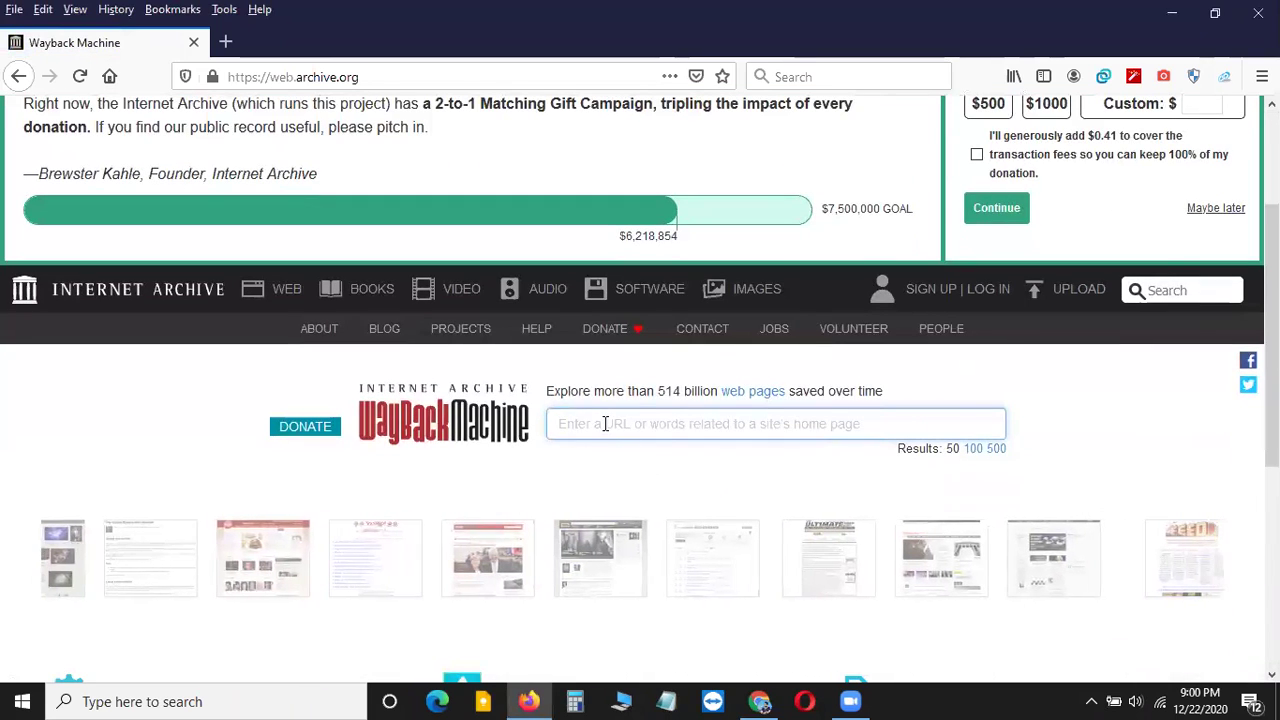
{"action": "type", "text": "https://www.epa.gov/indoor-air-quality-iaq/guide-air-cleaners-home"}
{"action": "key", "text": "Return"}
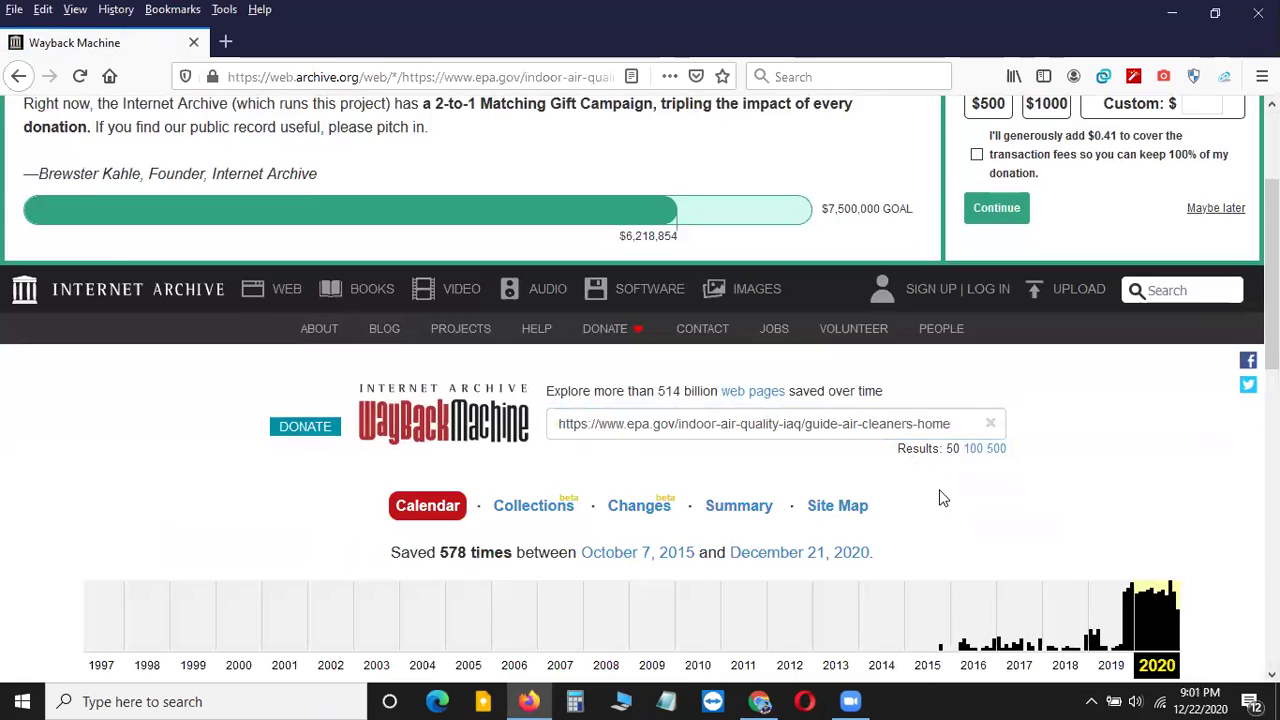
- Examine the EPA page's capture timeline and calendar area, and switch the year shown to 2019
{"action": "scroll", "coordinate": [939, 497], "scroll_direction": "down", "scroll_amount": 3}
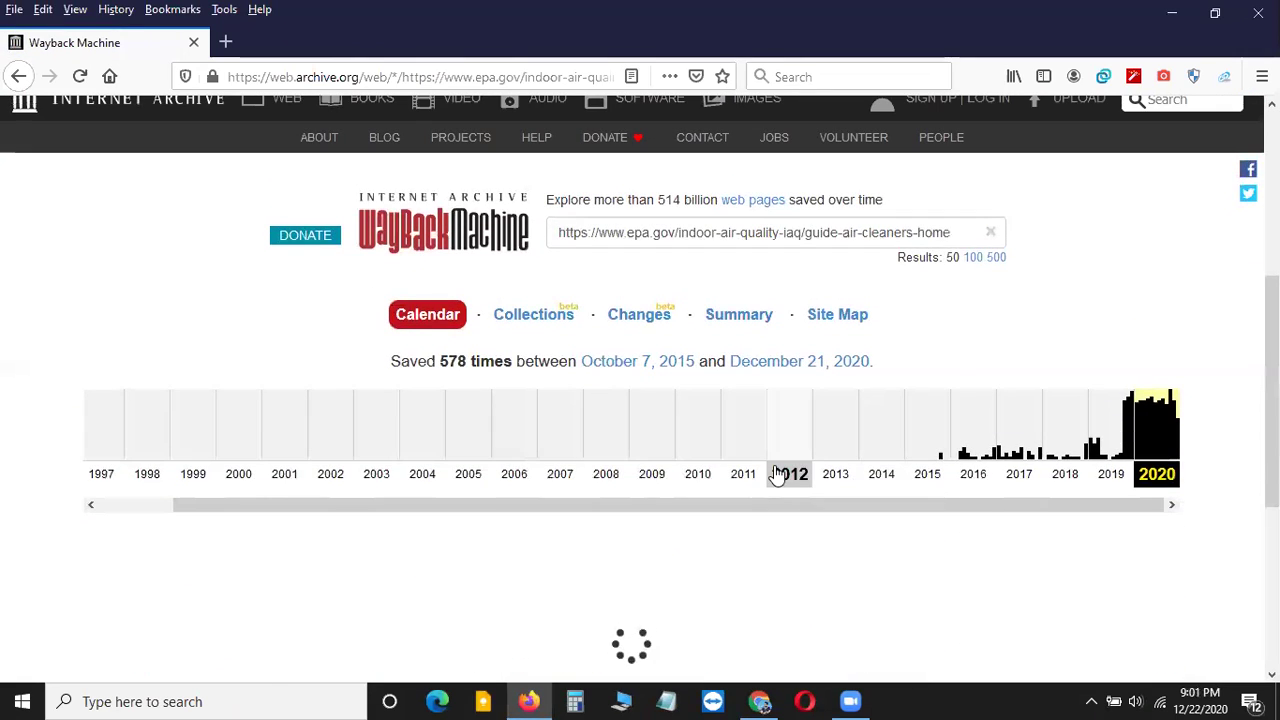
{"action": "scroll", "coordinate": [777, 473], "scroll_direction": "up", "scroll_amount": 3}
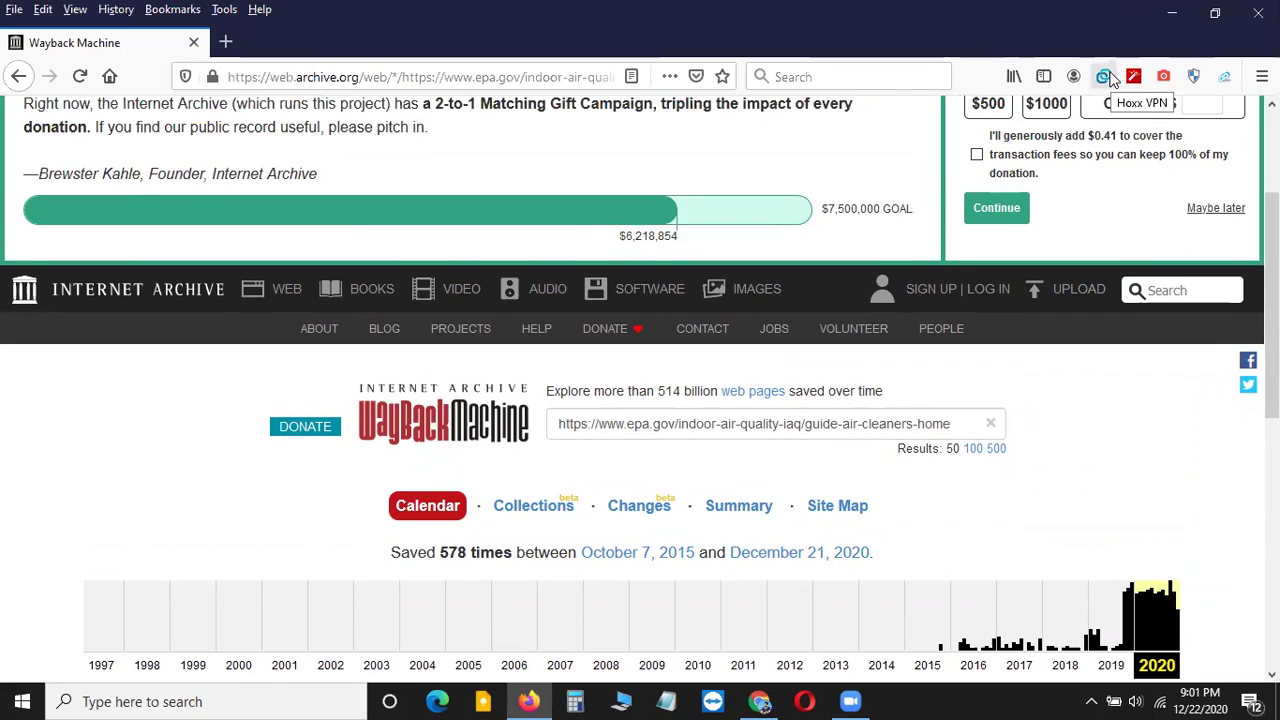
{"action": "scroll", "coordinate": [845, 473], "scroll_direction": "down", "scroll_amount": 5}
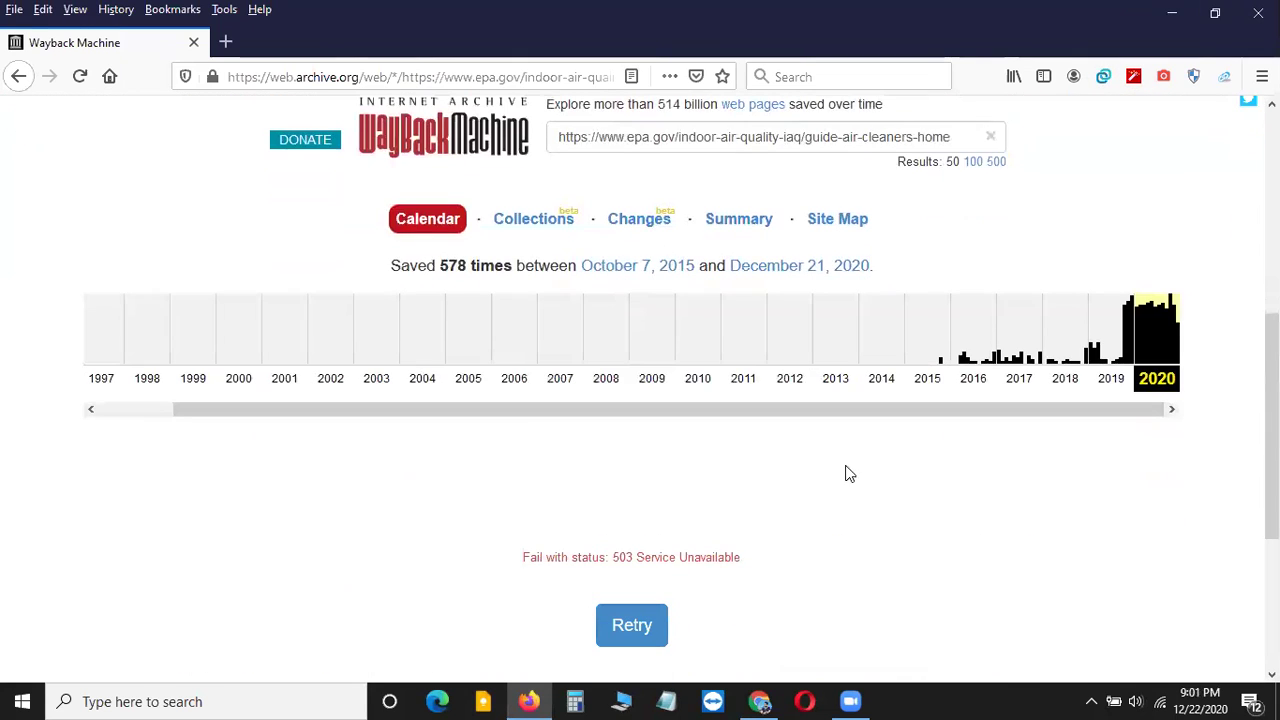
{"action": "scroll", "coordinate": [1077, 423], "scroll_direction": "down", "scroll_amount": 3}
{"action": "scroll", "coordinate": [1078, 425], "scroll_direction": "down", "scroll_amount": 1}
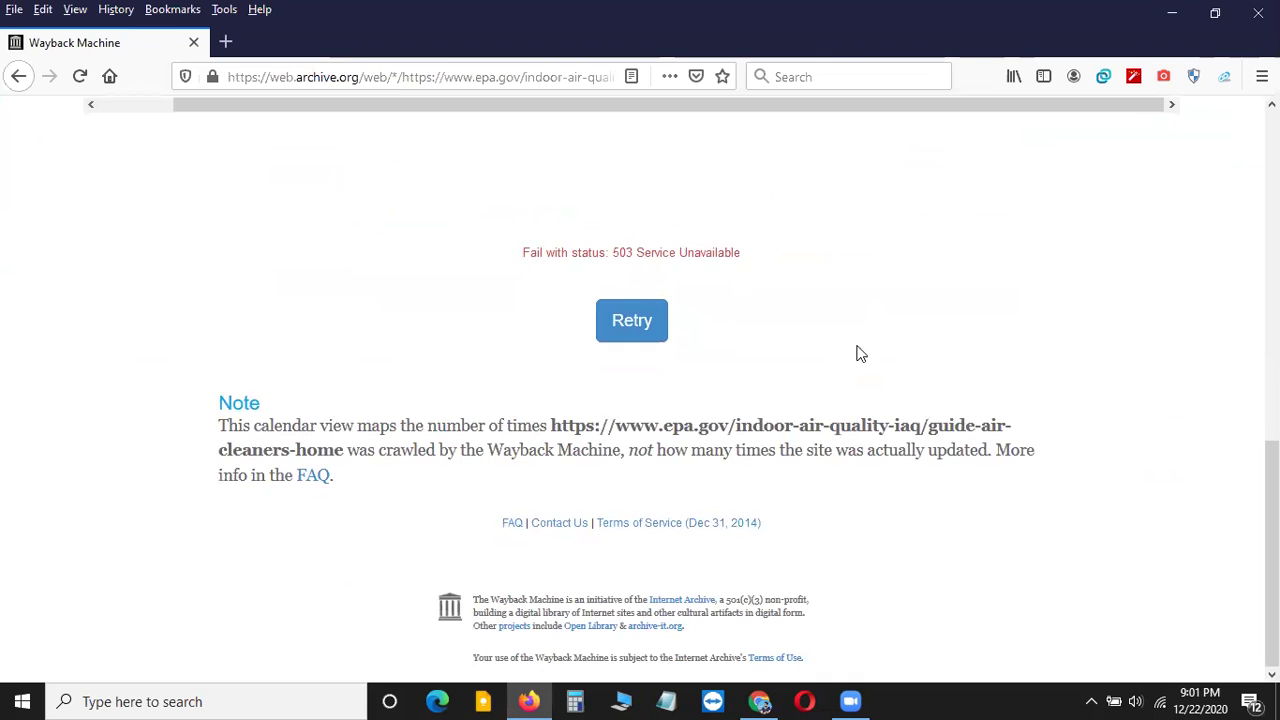
{"action": "scroll", "coordinate": [963, 325], "scroll_direction": "up", "scroll_amount": 3}
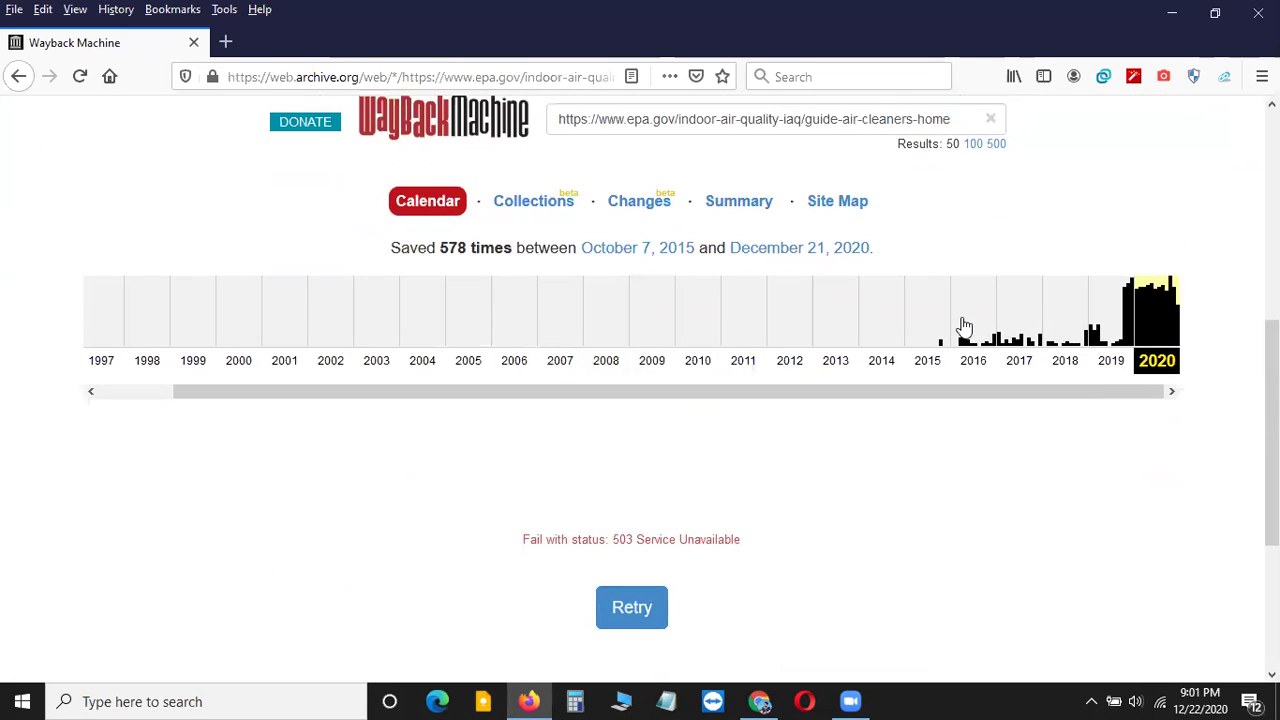
{"action": "left_click", "coordinate": [1112, 340]}
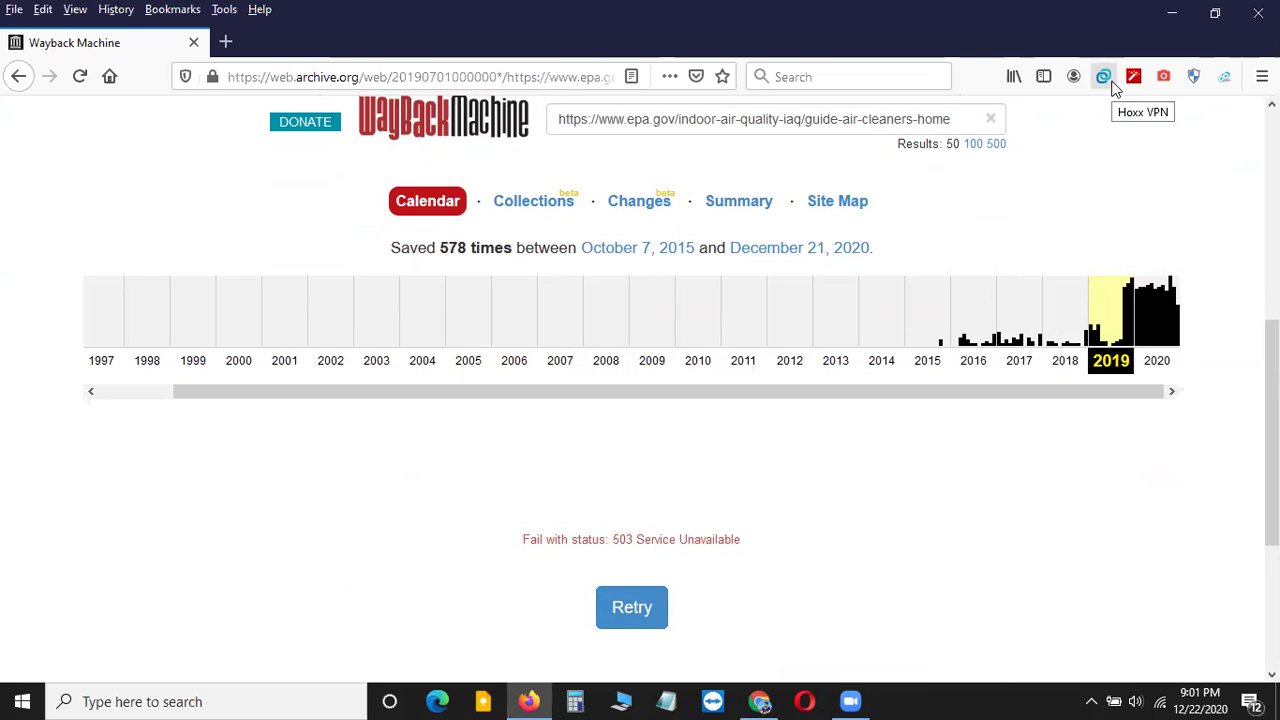
- Show the 2020 captures of the EPA guide-air-cleaners-home page and retry loading its calendar
{"action": "left_click", "coordinate": [1157, 325]}
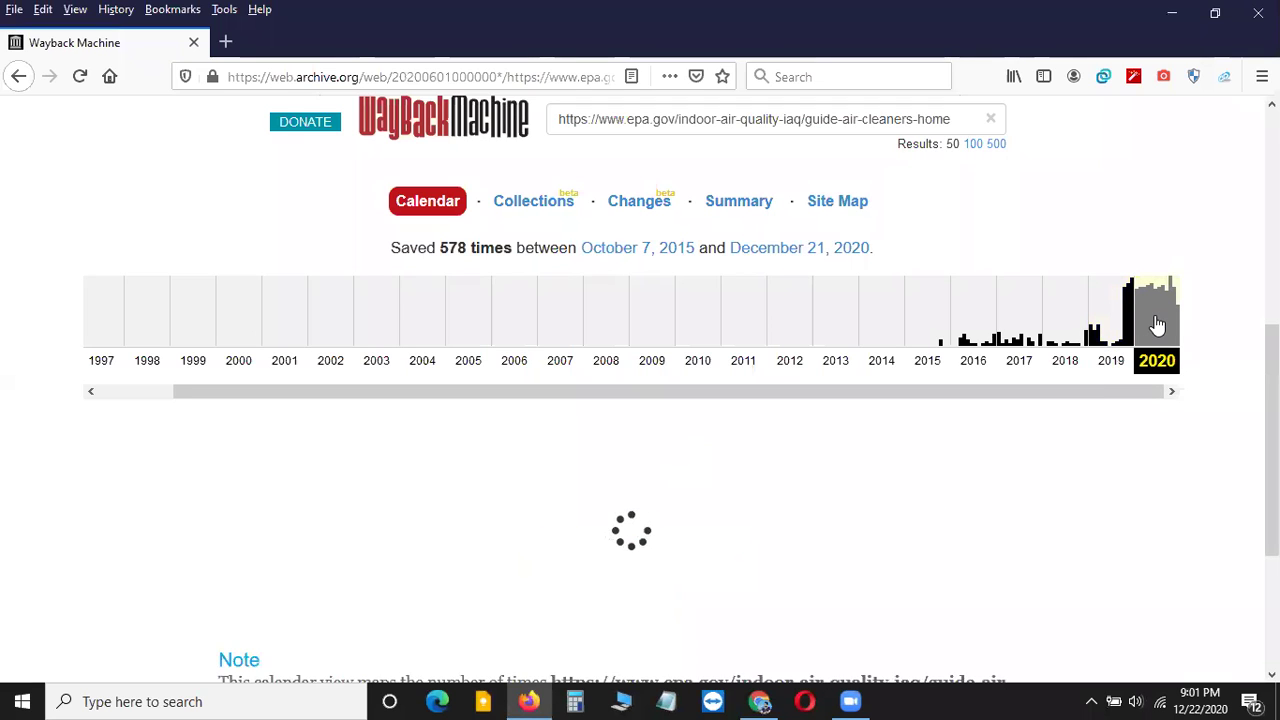
{"action": "scroll", "coordinate": [716, 586], "scroll_direction": "down", "scroll_amount": 1}
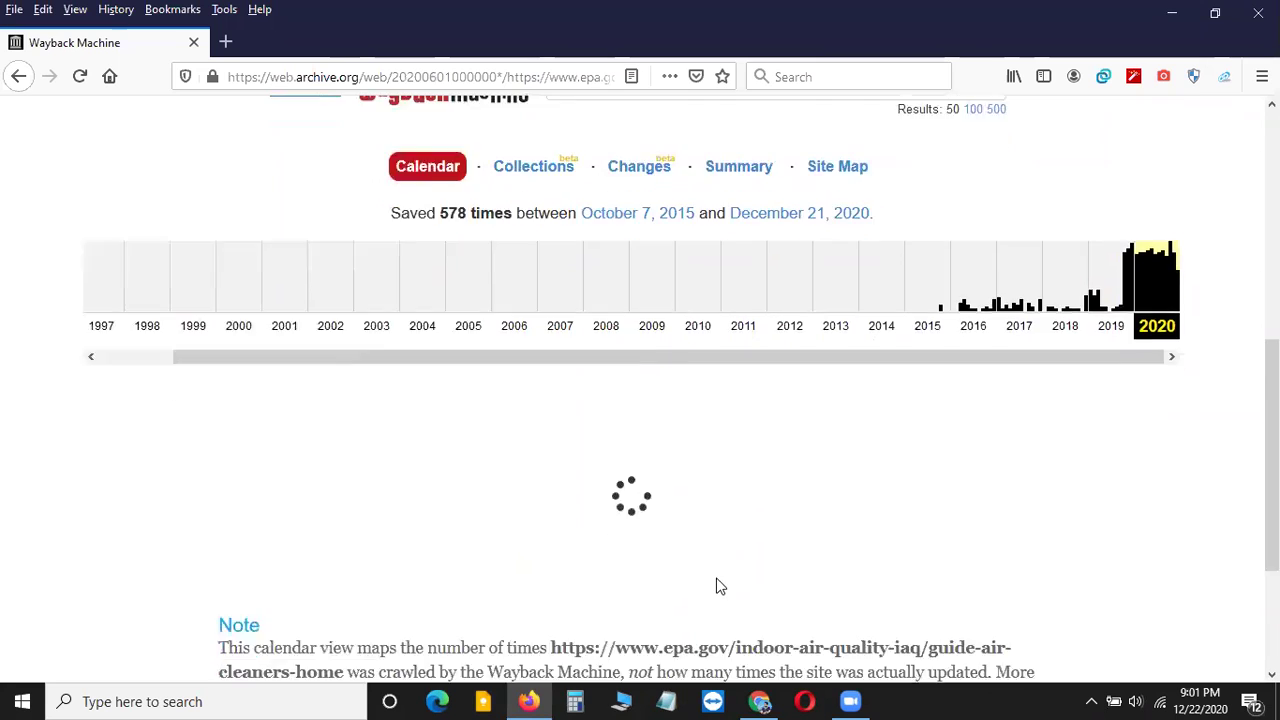
{"action": "scroll", "coordinate": [716, 586], "scroll_direction": "down", "scroll_amount": 3}
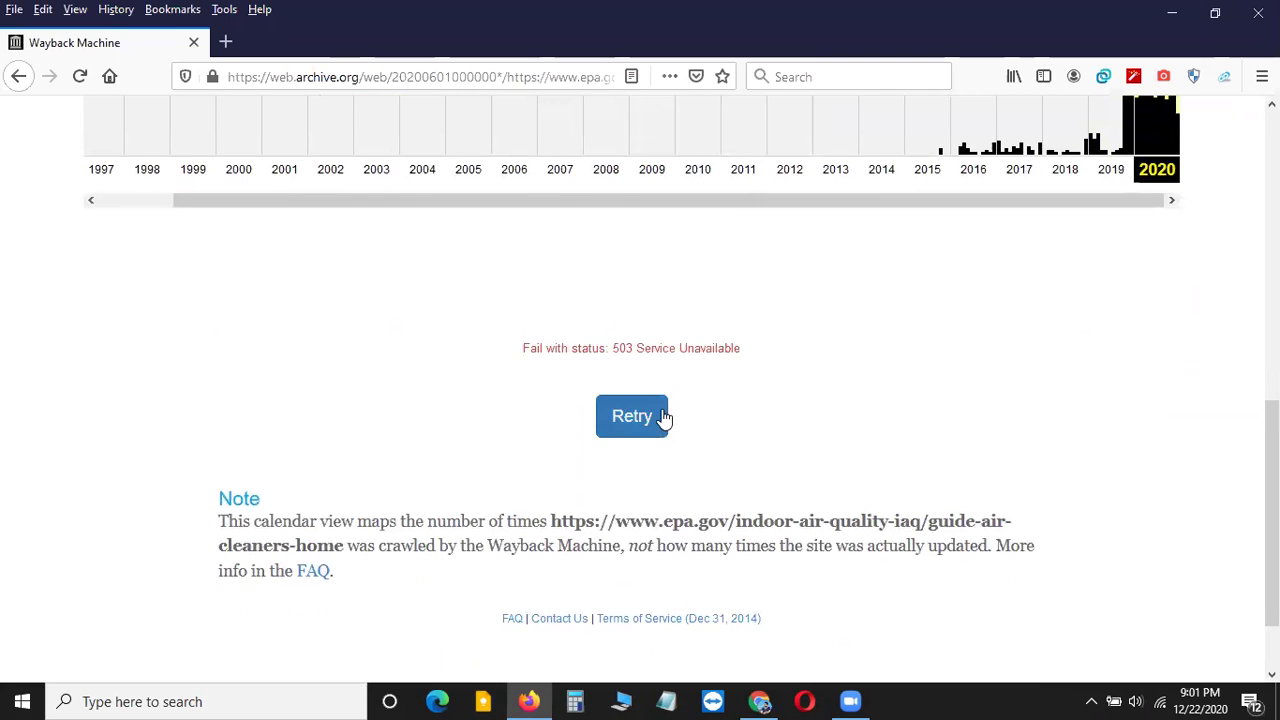
{"action": "left_click", "coordinate": [633, 428]}
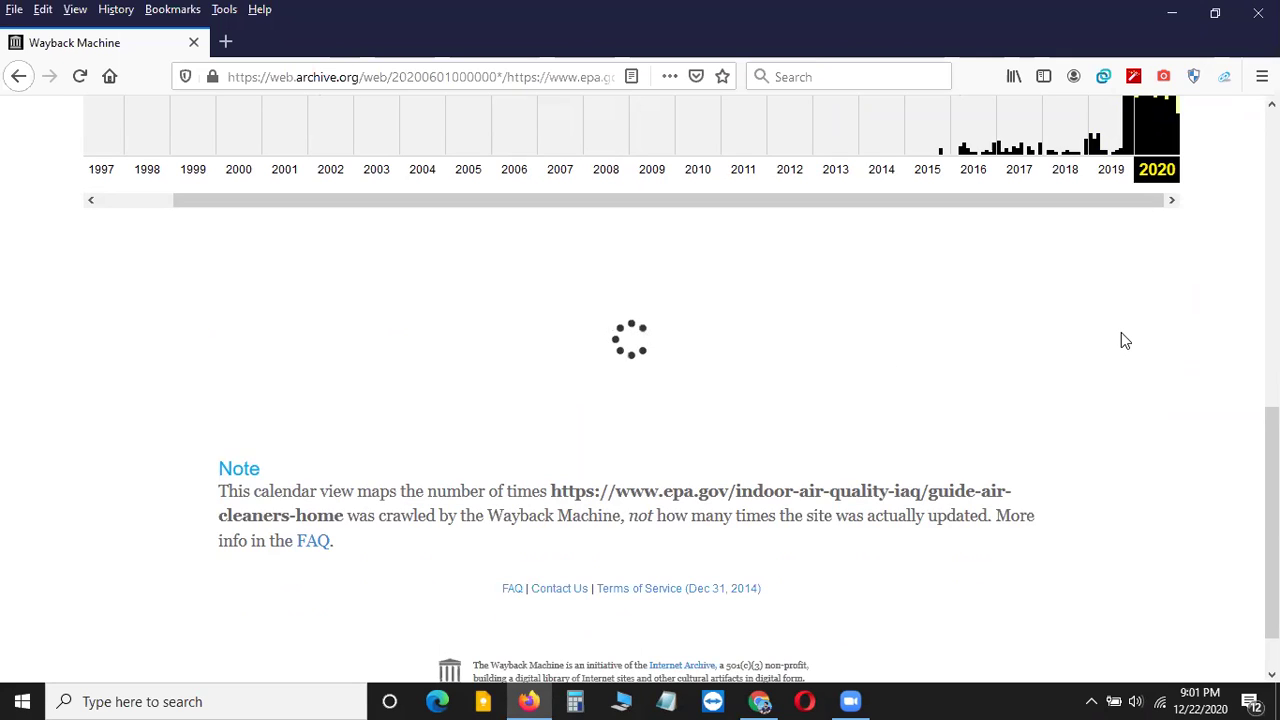
{"action": "left_click_drag", "start_coordinate": [611, 347], "coordinate": [765, 355]}
{"action": "left_click", "coordinate": [952, 372]}
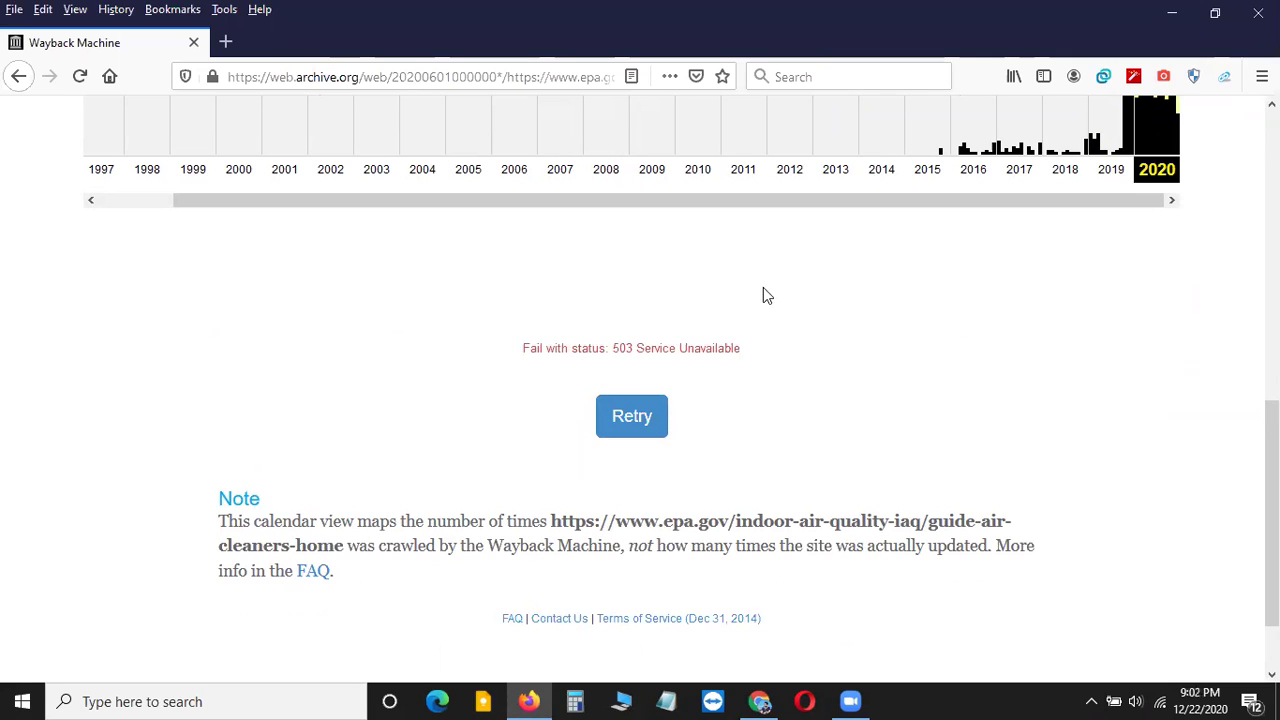
- Try reloading the EPA page's snapshot calendar by switching the timeline to 2019 and back to 2020
{"action": "scroll", "coordinate": [969, 299], "scroll_direction": "up", "scroll_amount": 3}
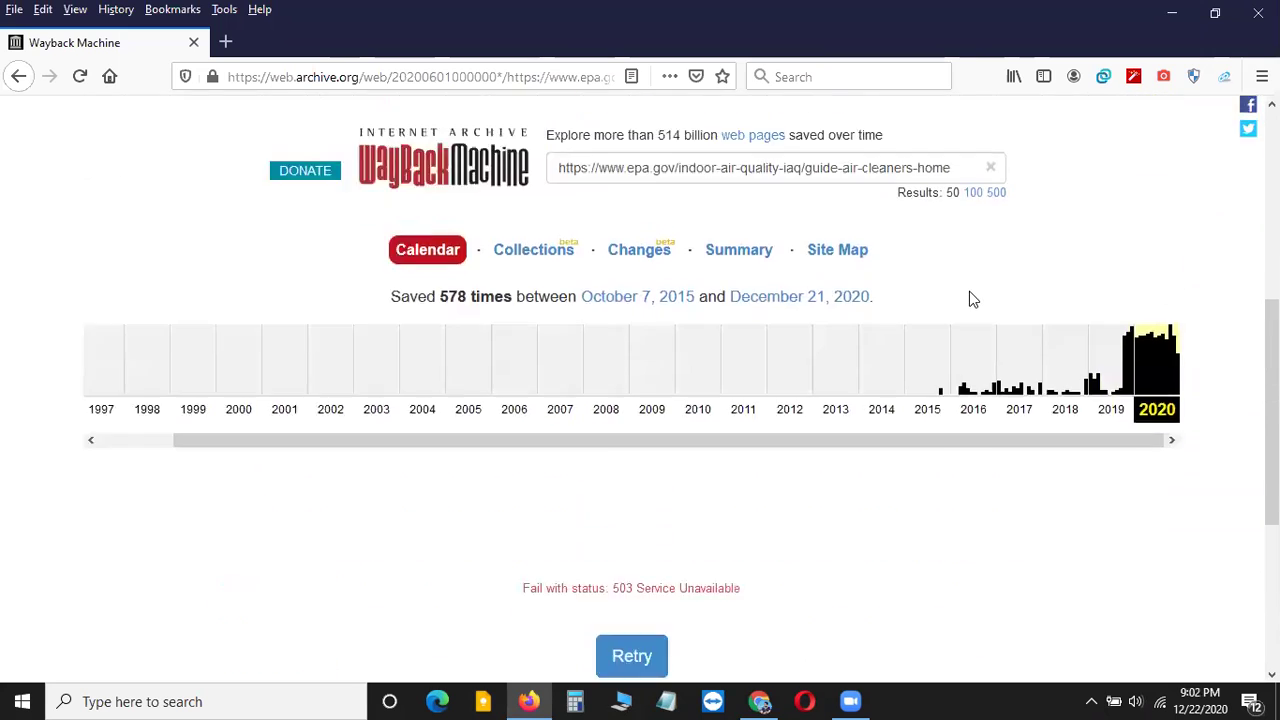
{"action": "scroll", "coordinate": [969, 298], "scroll_direction": "up", "scroll_amount": 1}
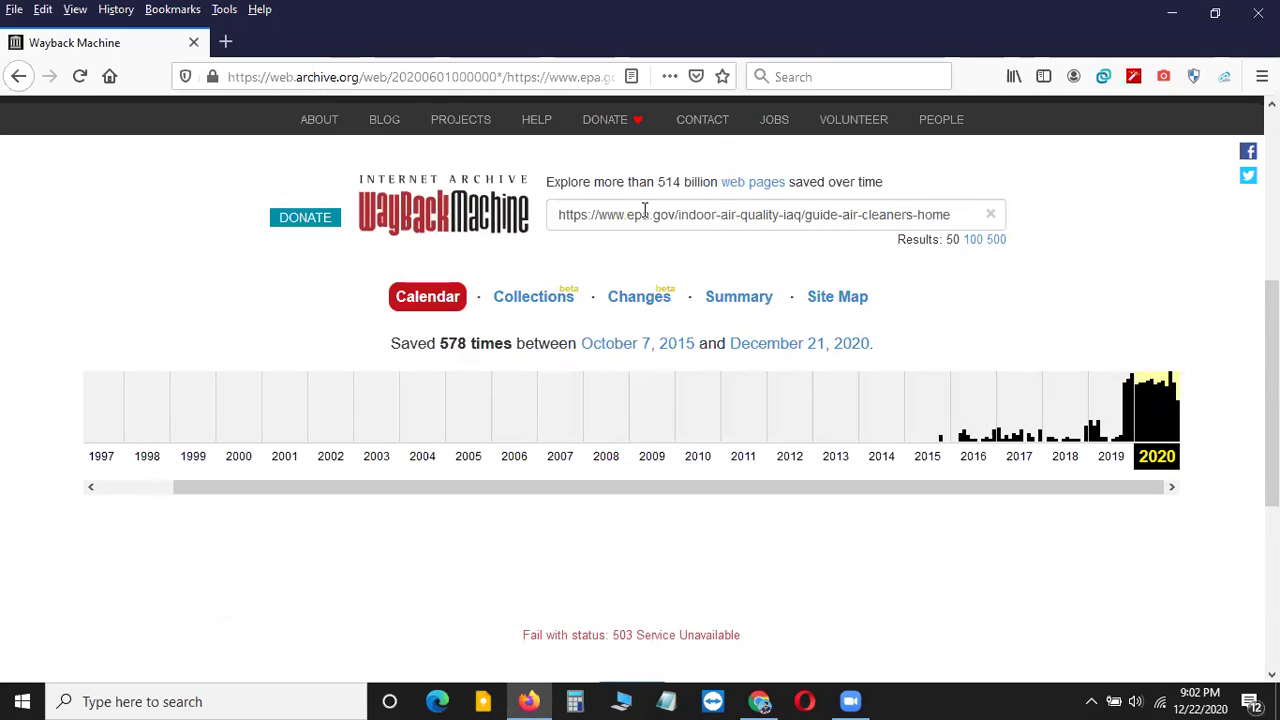
{"action": "left_click_drag", "start_coordinate": [554, 215], "coordinate": [951, 215]}
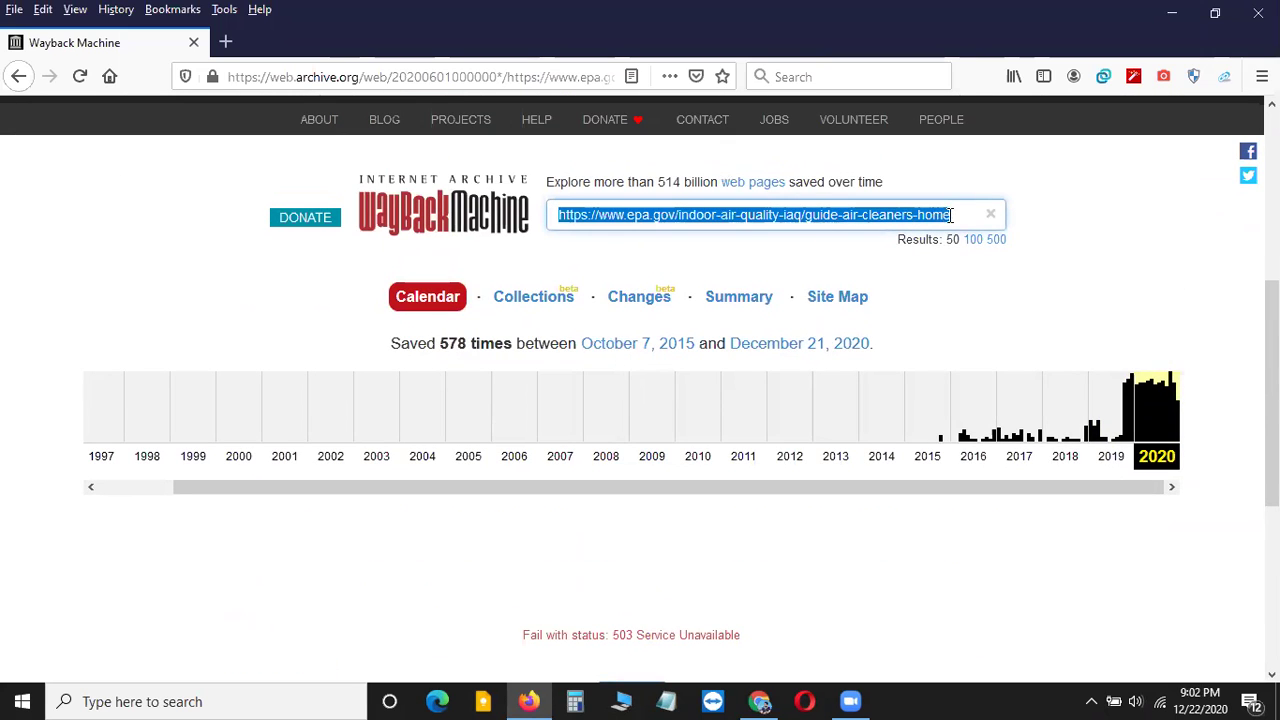
{"action": "left_click", "coordinate": [897, 214]}
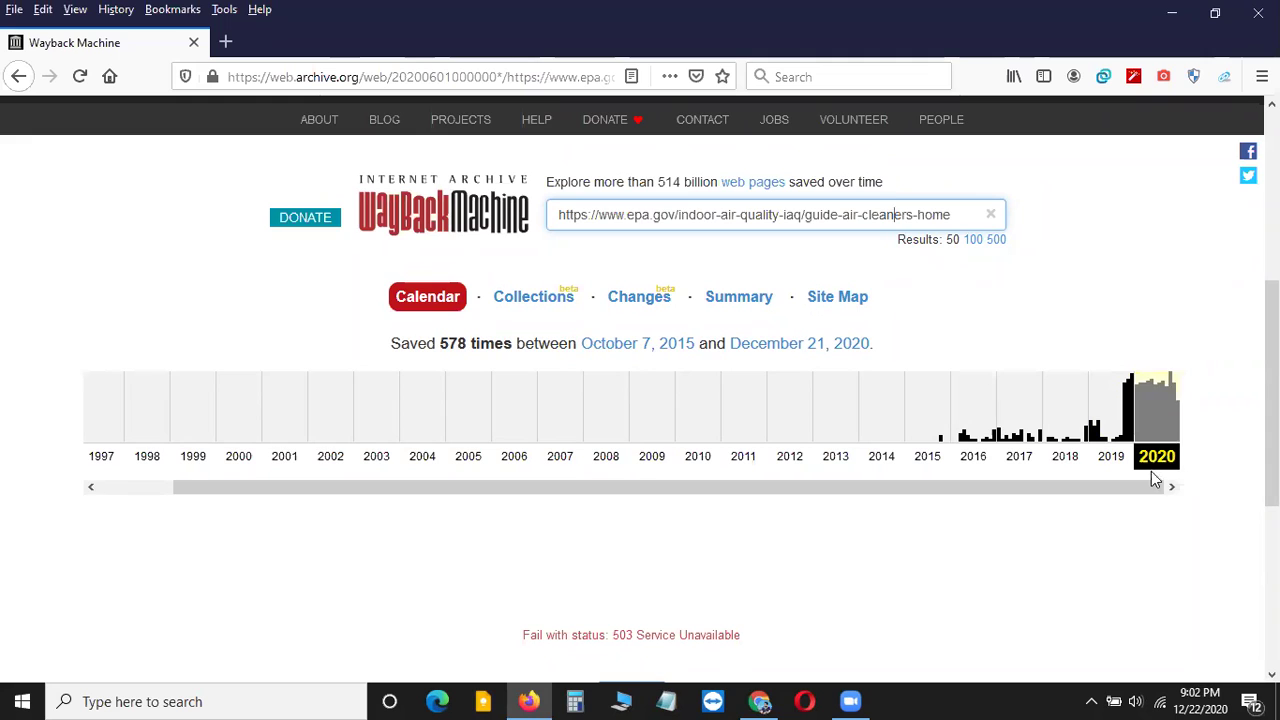
{"action": "left_click", "coordinate": [1110, 430]}
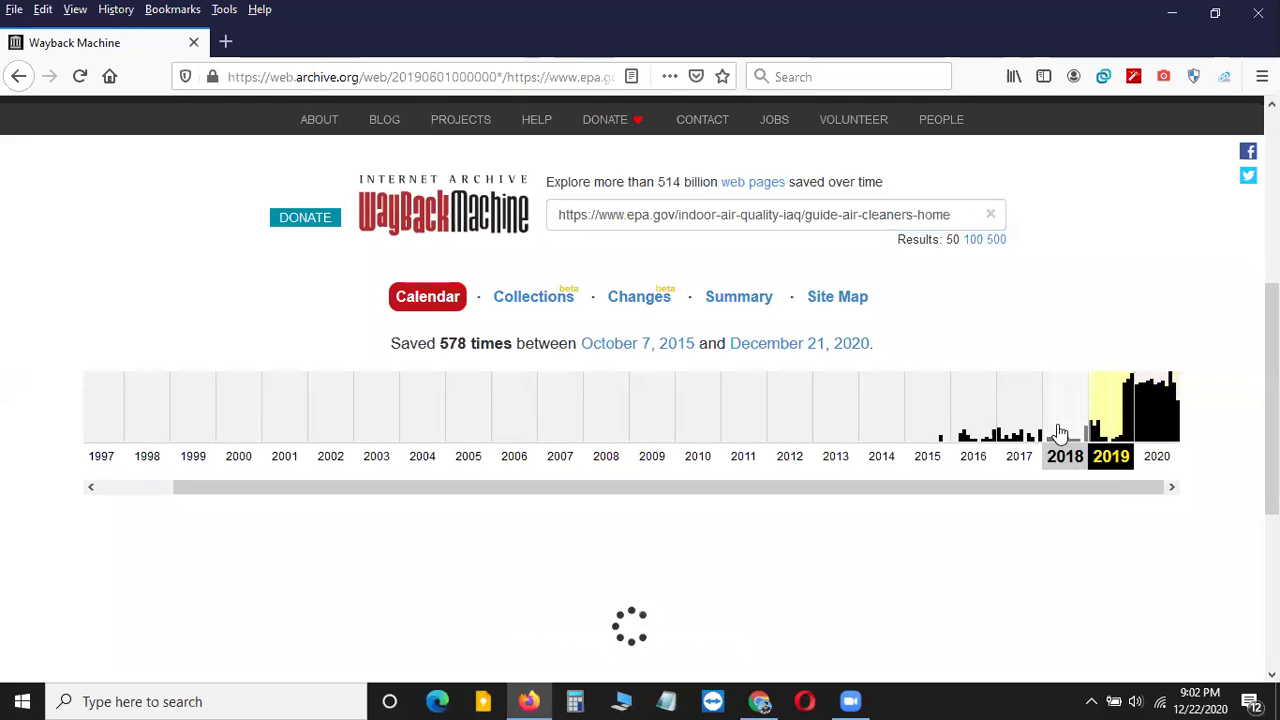
{"action": "left_click", "coordinate": [1153, 425]}
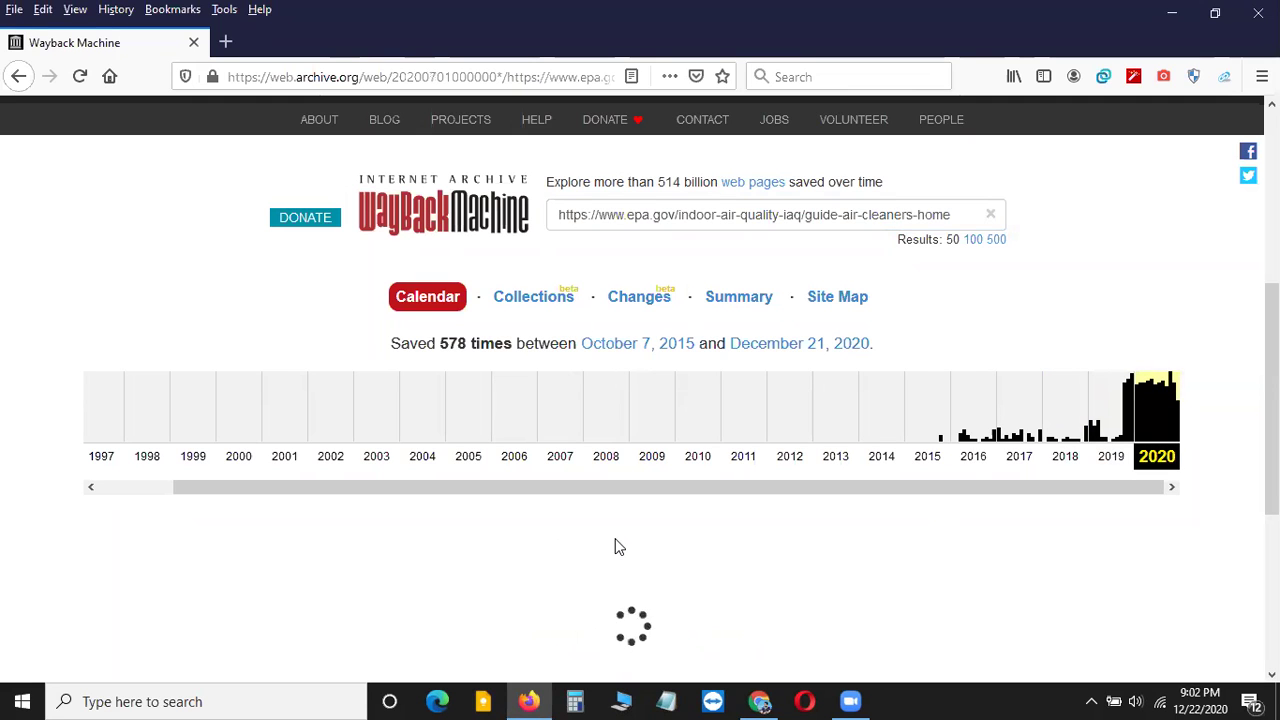
{"action": "scroll", "coordinate": [617, 543], "scroll_direction": "down", "scroll_amount": 3}
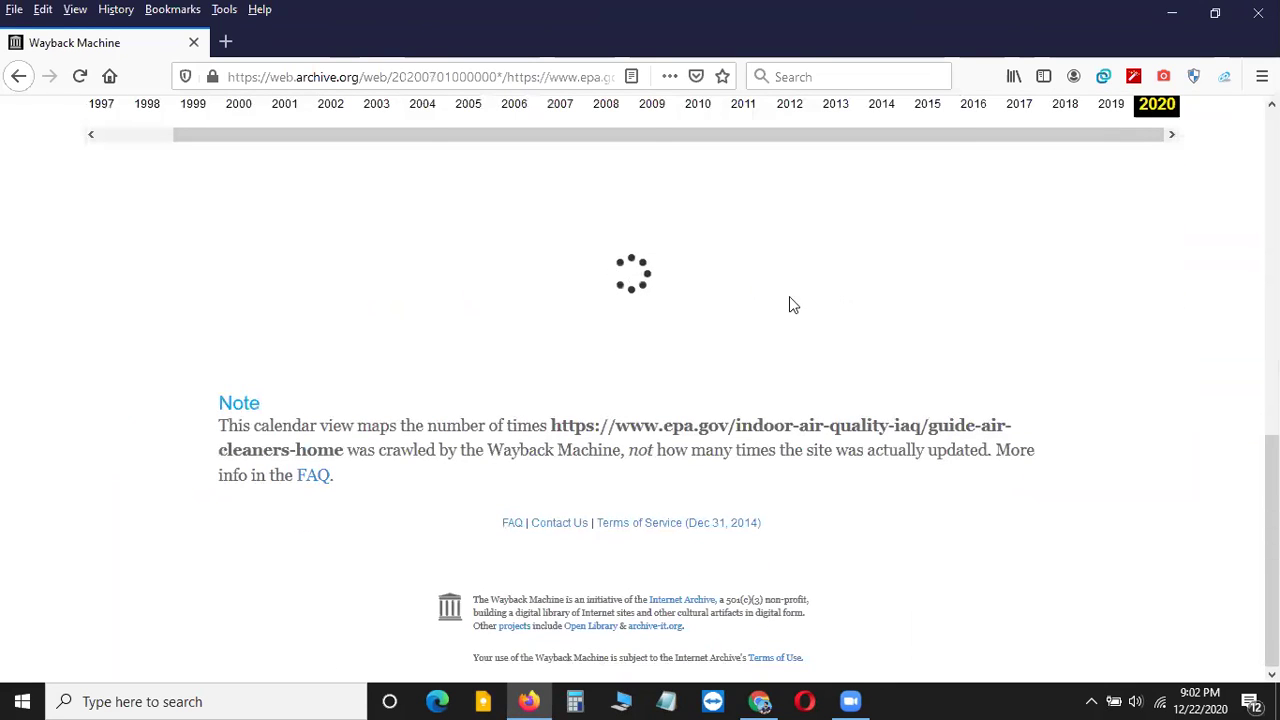
{"action": "scroll", "coordinate": [777, 478], "scroll_direction": "up", "scroll_amount": 5}
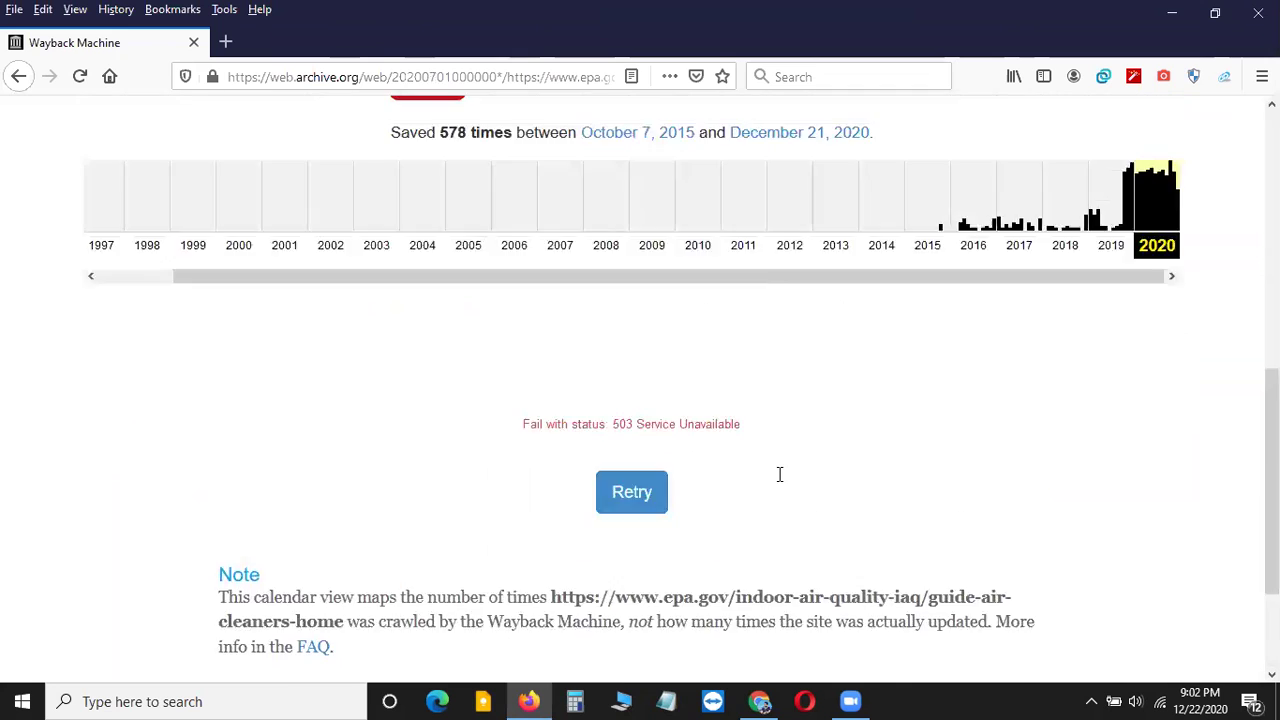
{"action": "scroll", "coordinate": [1120, 435], "scroll_direction": "down", "scroll_amount": 3}
{"action": "scroll", "coordinate": [1120, 435], "scroll_direction": "up", "scroll_amount": 2}
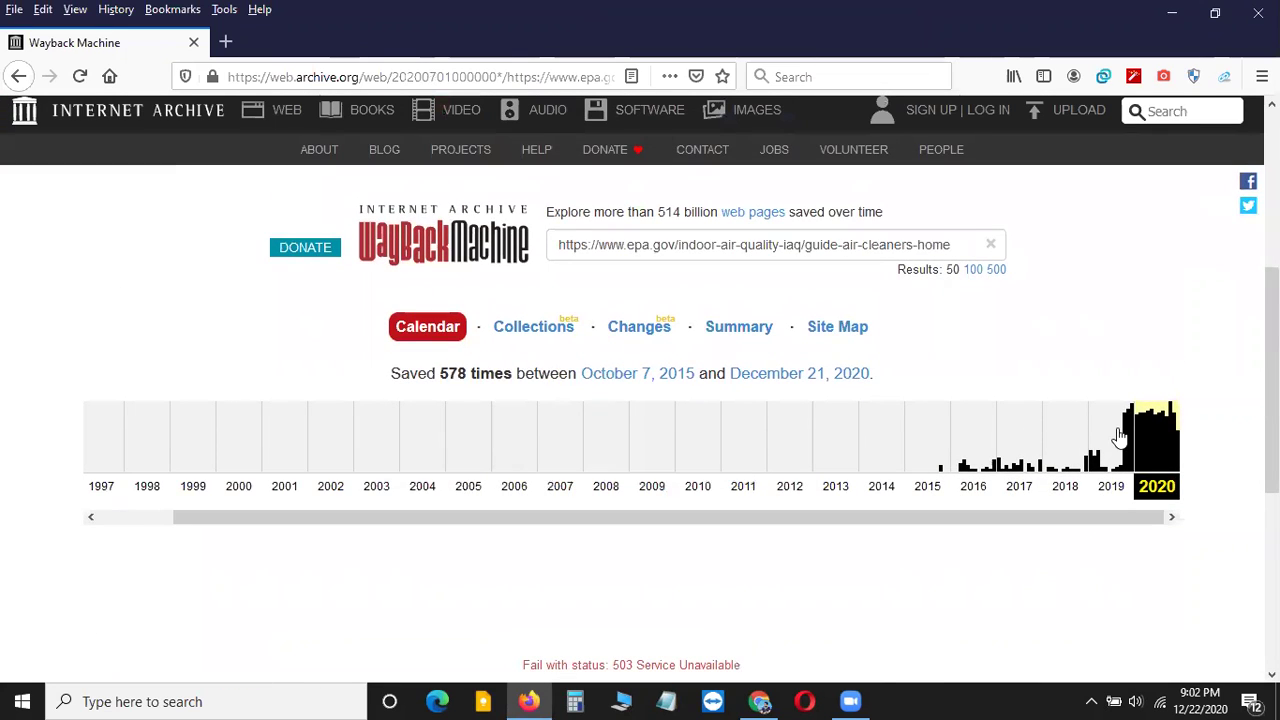
{"action": "left_click_drag", "start_coordinate": [570, 245], "coordinate": [963, 245]}
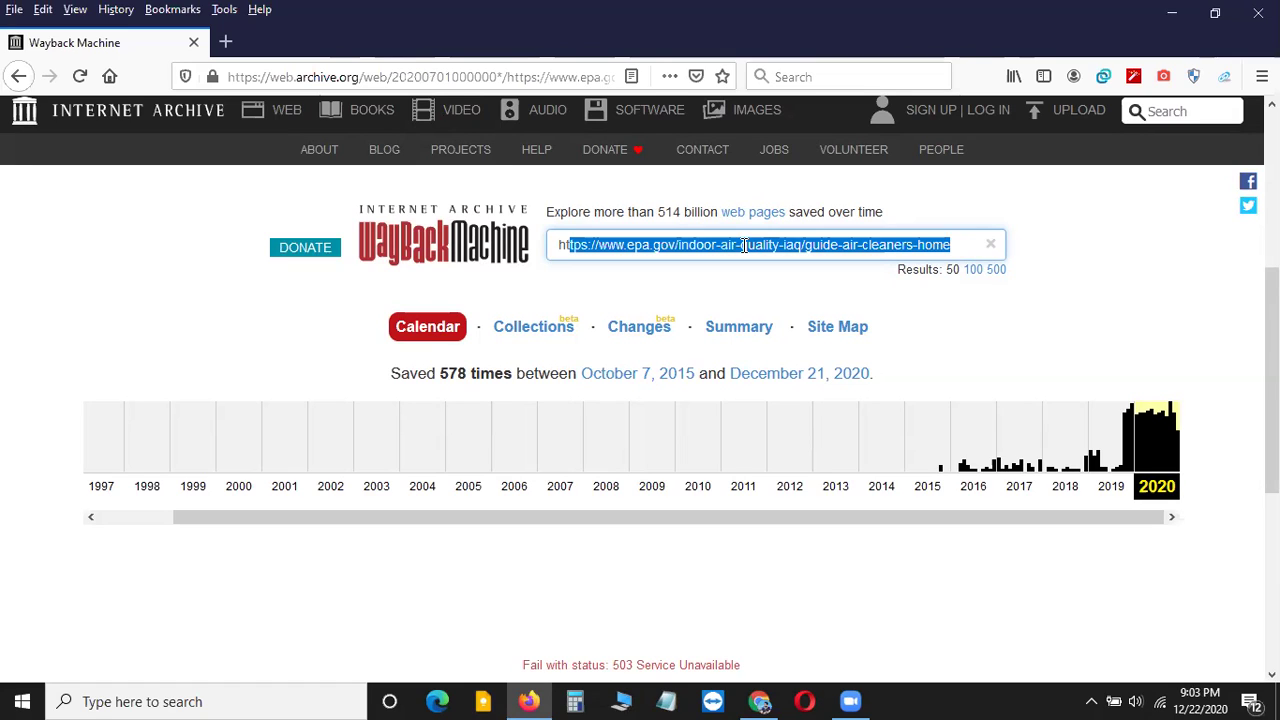
- Switch to Chrome, close the TeamViewer window and bring up the "Tastetro Keeps The Spice Flowing" section of the TasteTro article
{"action": "left_click", "coordinate": [735, 705]}
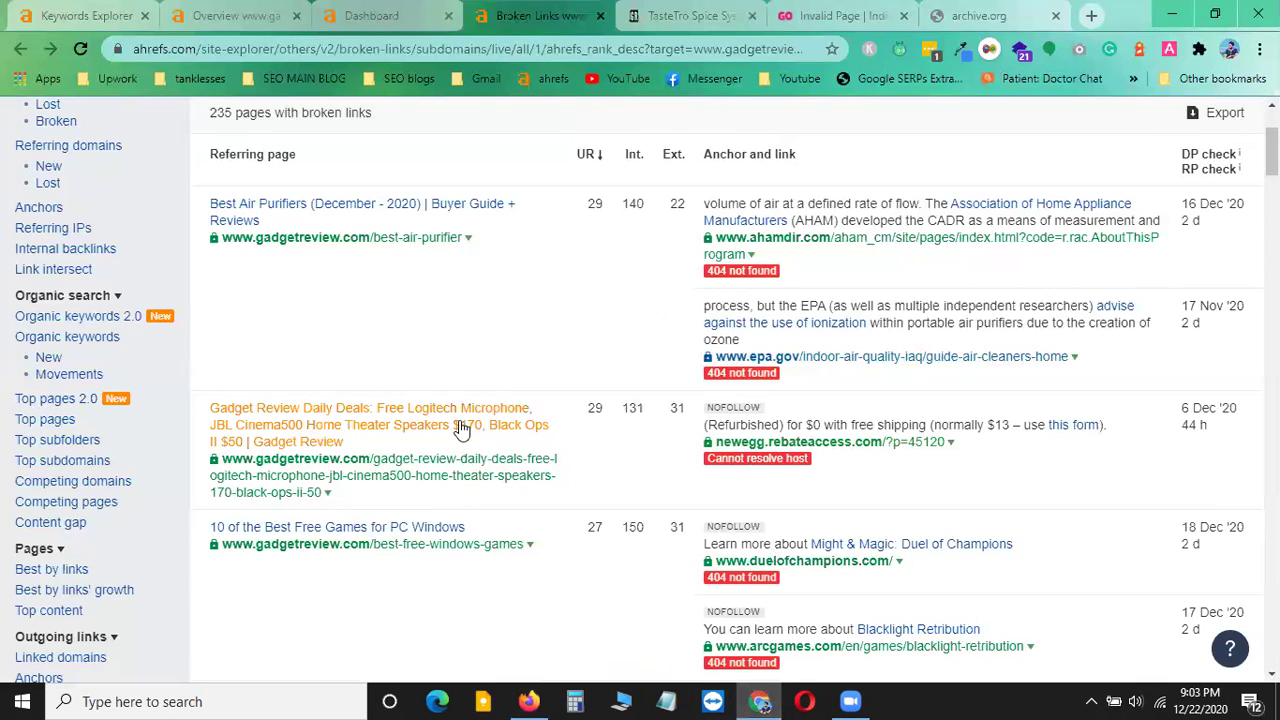
{"action": "left_click", "coordinate": [733, 15]}
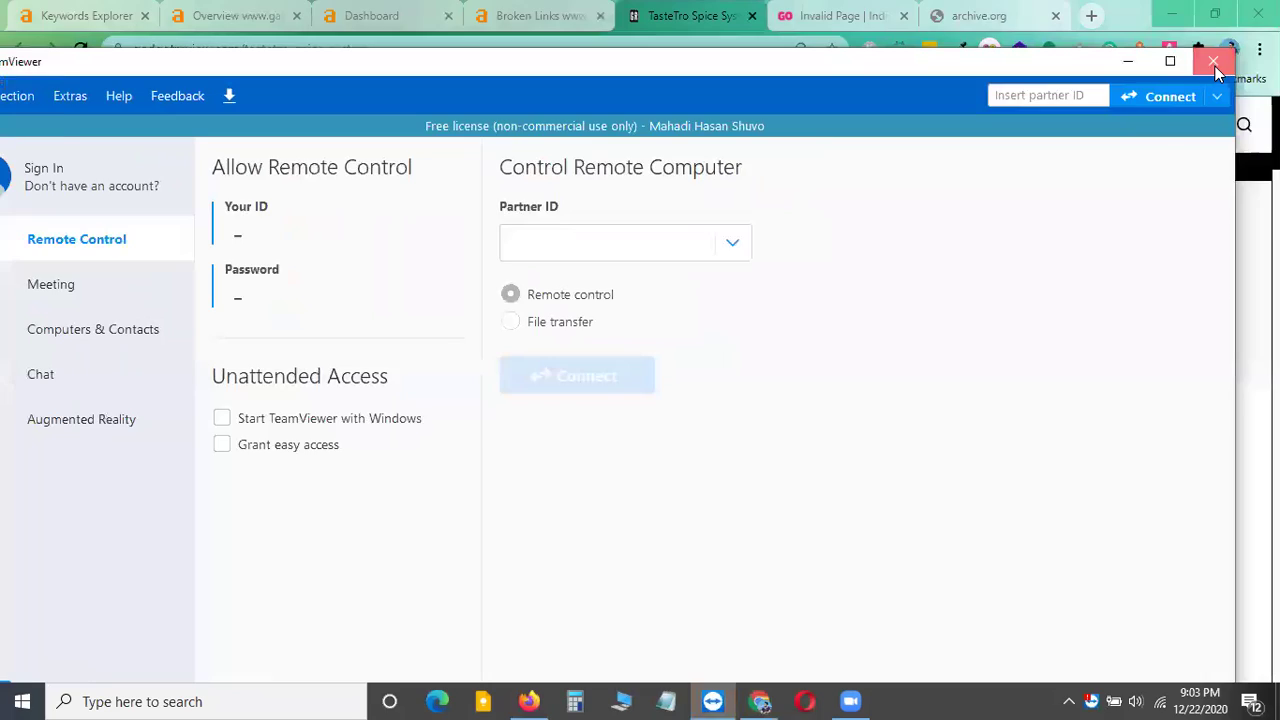
{"action": "left_click", "coordinate": [1213, 63]}
{"action": "scroll", "coordinate": [900, 360], "scroll_direction": "down", "scroll_amount": 4}
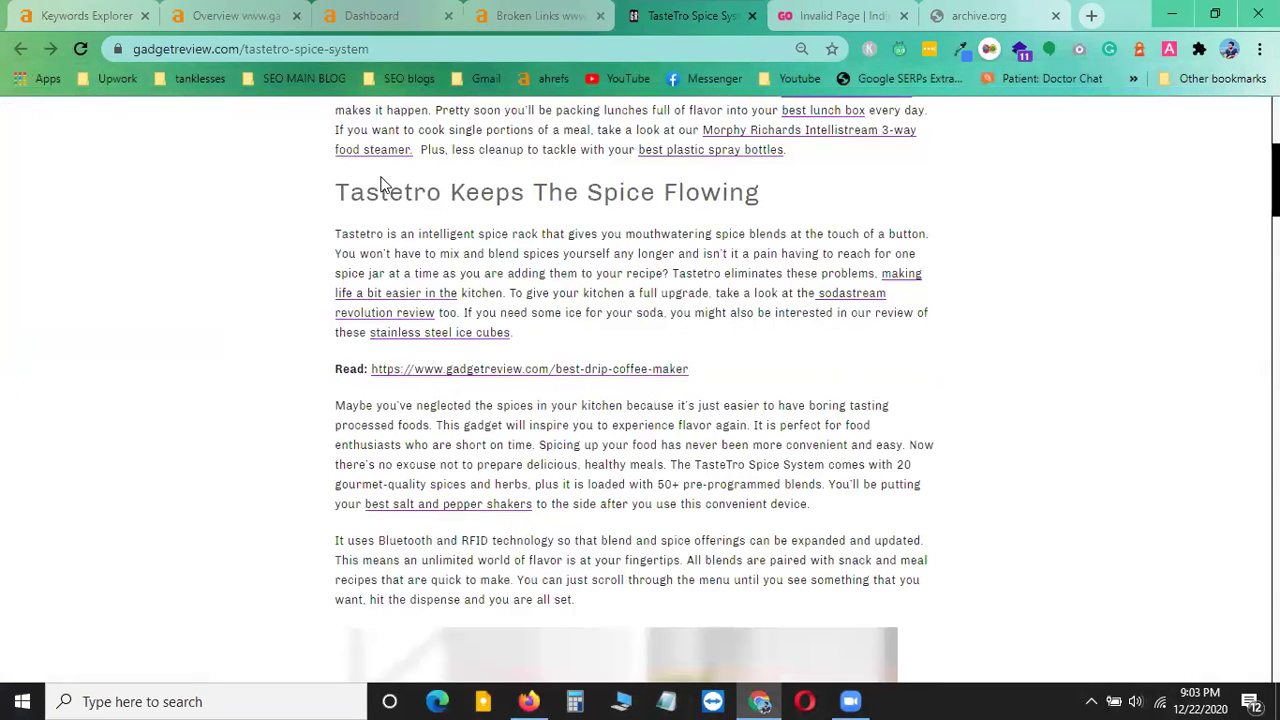
- Copy the first two sentences under "Tastetro Keeps The Spice Flowing", from "Tastetro is an intelligent spice rack" to "your recipe?"
{"action": "left_click_drag", "start_coordinate": [337, 192], "coordinate": [1016, 471]}
{"action": "left_click", "coordinate": [1129, 382]}
{"action": "left_click_drag", "start_coordinate": [336, 230], "coordinate": [665, 273]}
{"action": "right_click", "coordinate": [655, 272]}
{"action": "left_click", "coordinate": [700, 283]}
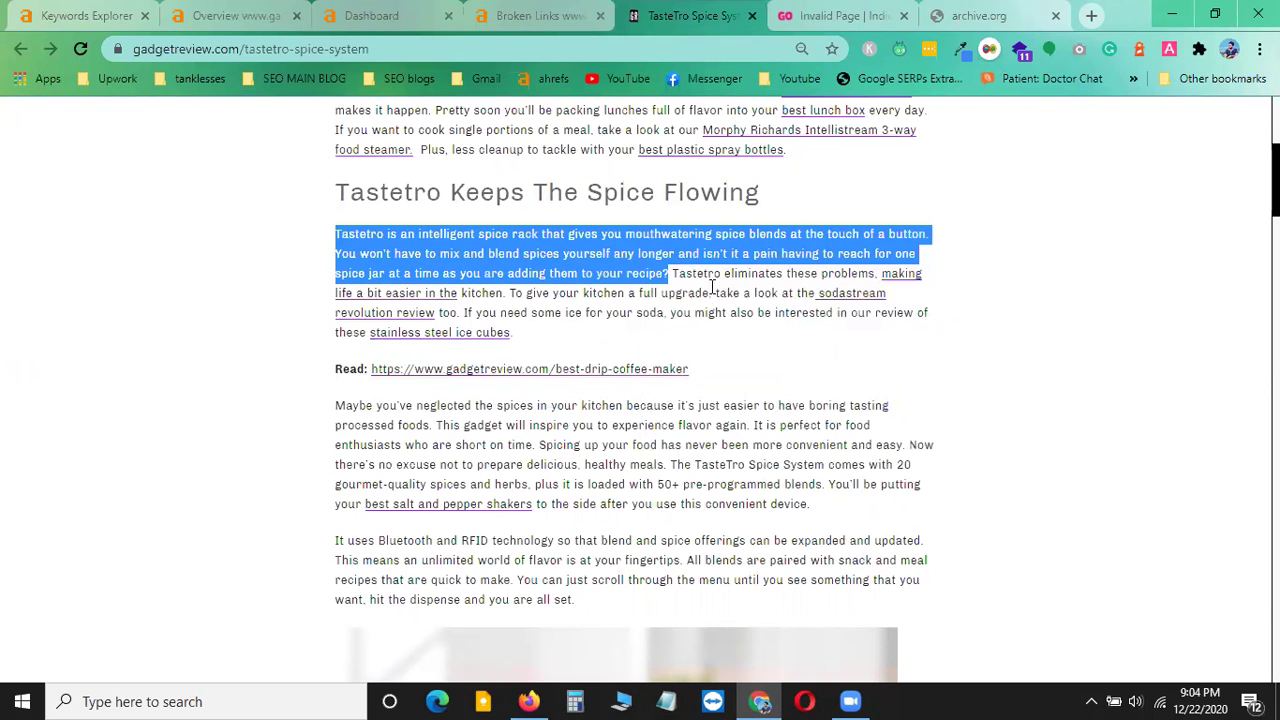
- Search Google in a new tab for the copied Tastetro passage as an exact phrase in quotation marks
{"action": "left_click", "coordinate": [1093, 17]}
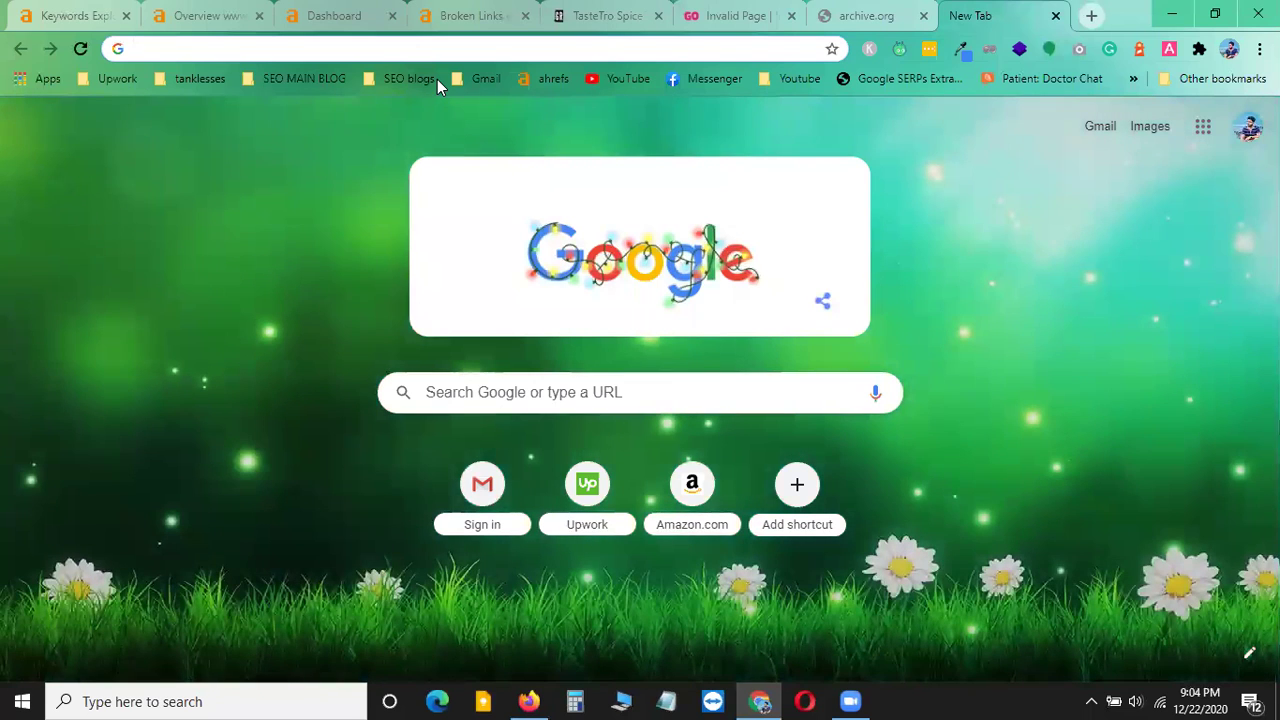
{"action": "type", "text": "\"\""}
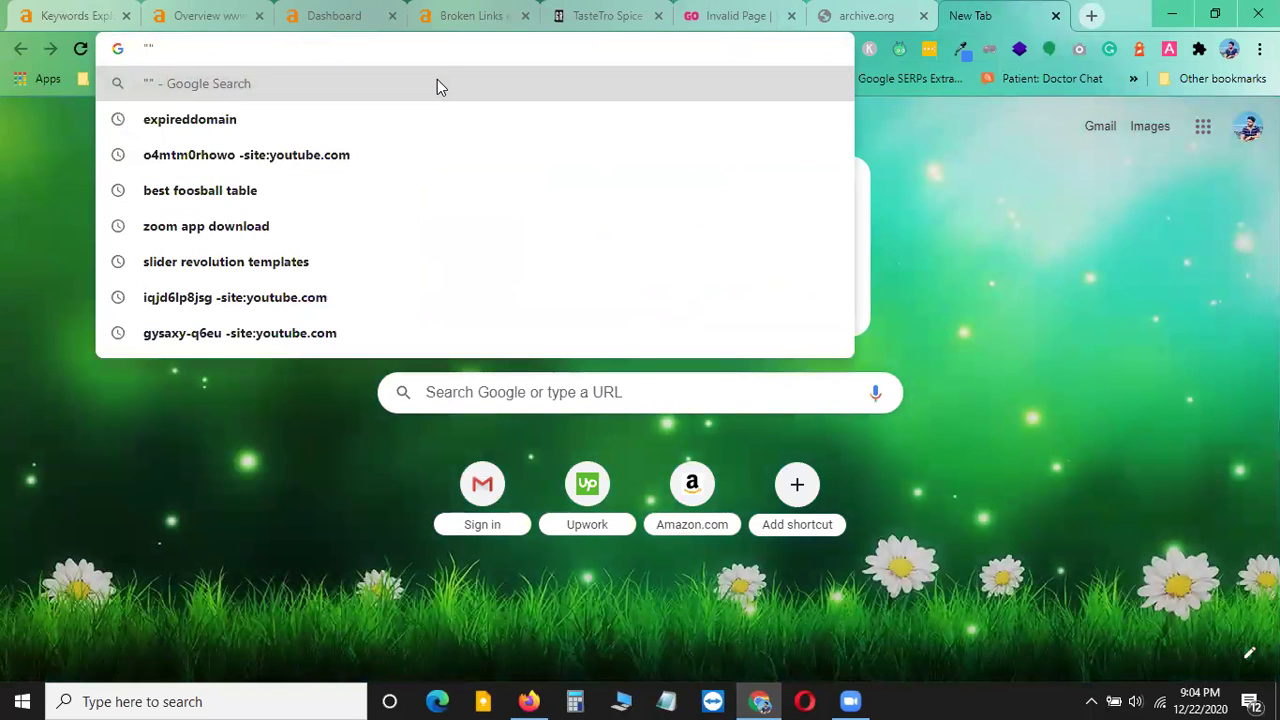
{"action": "key", "text": "ctrl+v"}
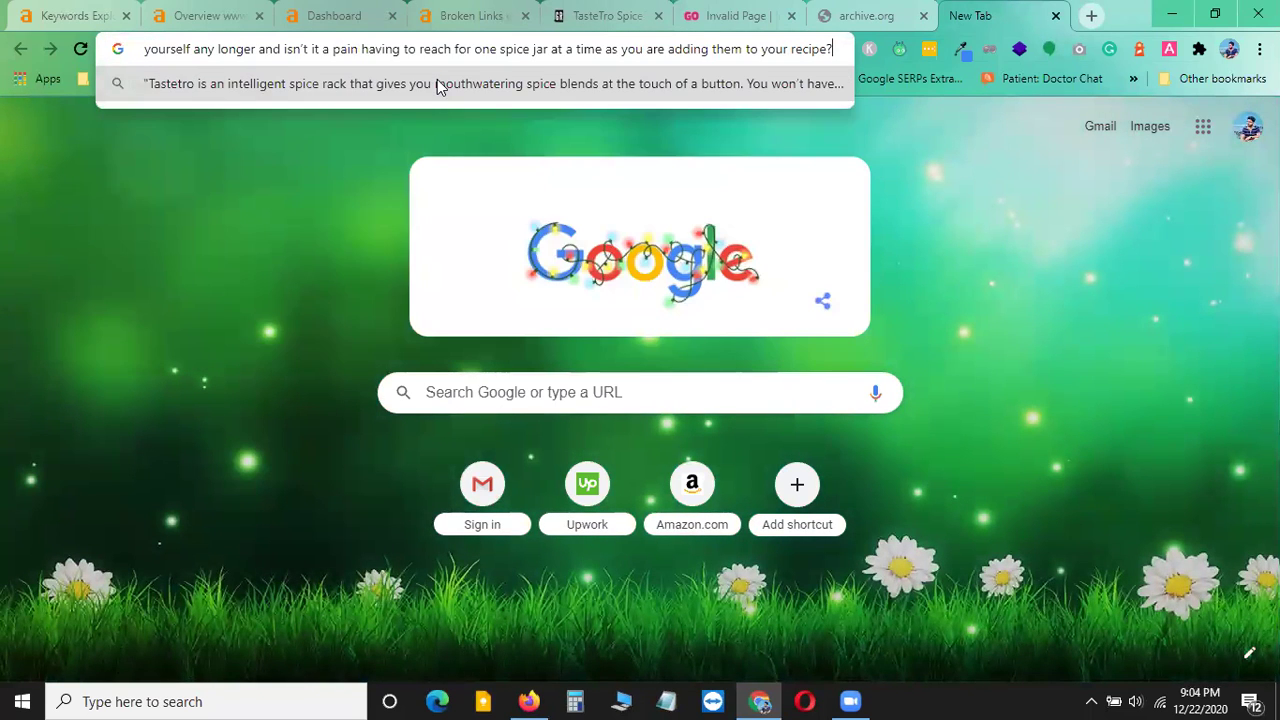
{"action": "key", "text": "Return"}
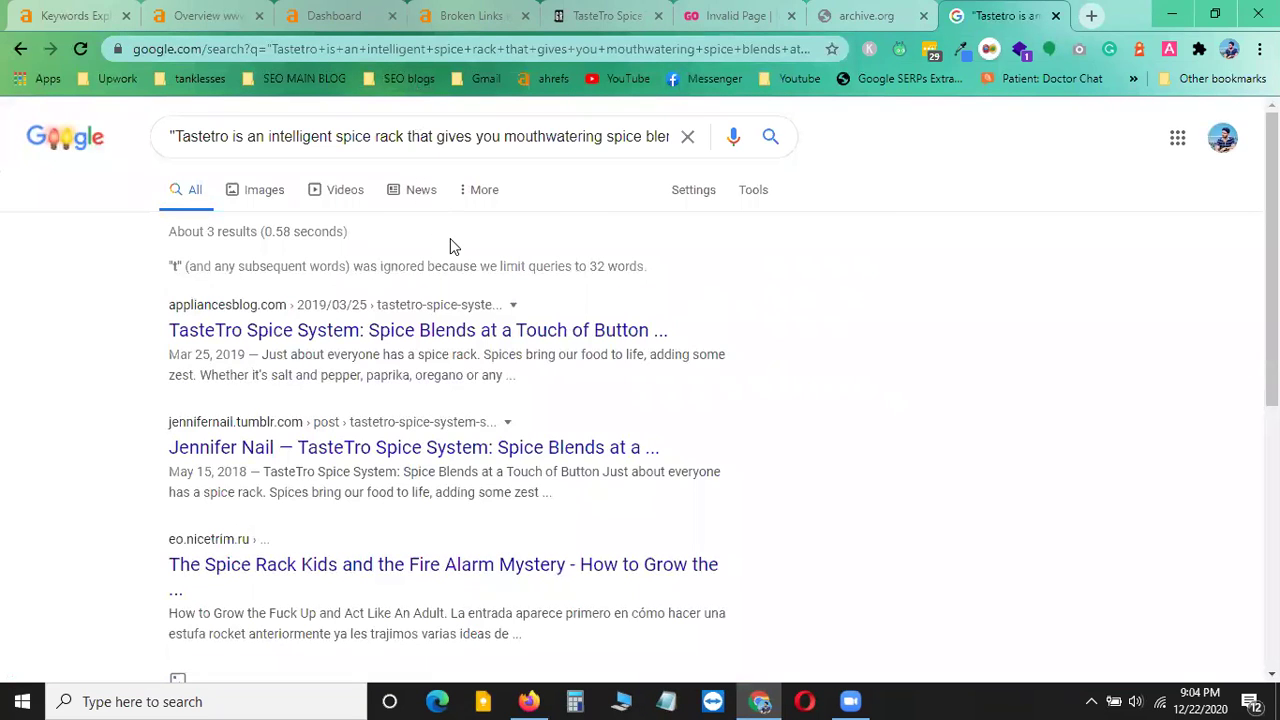
- Examine the search results for other sites that carry the same Tastetro passage
{"action": "scroll", "coordinate": [490, 350], "scroll_direction": "down", "scroll_amount": 2}
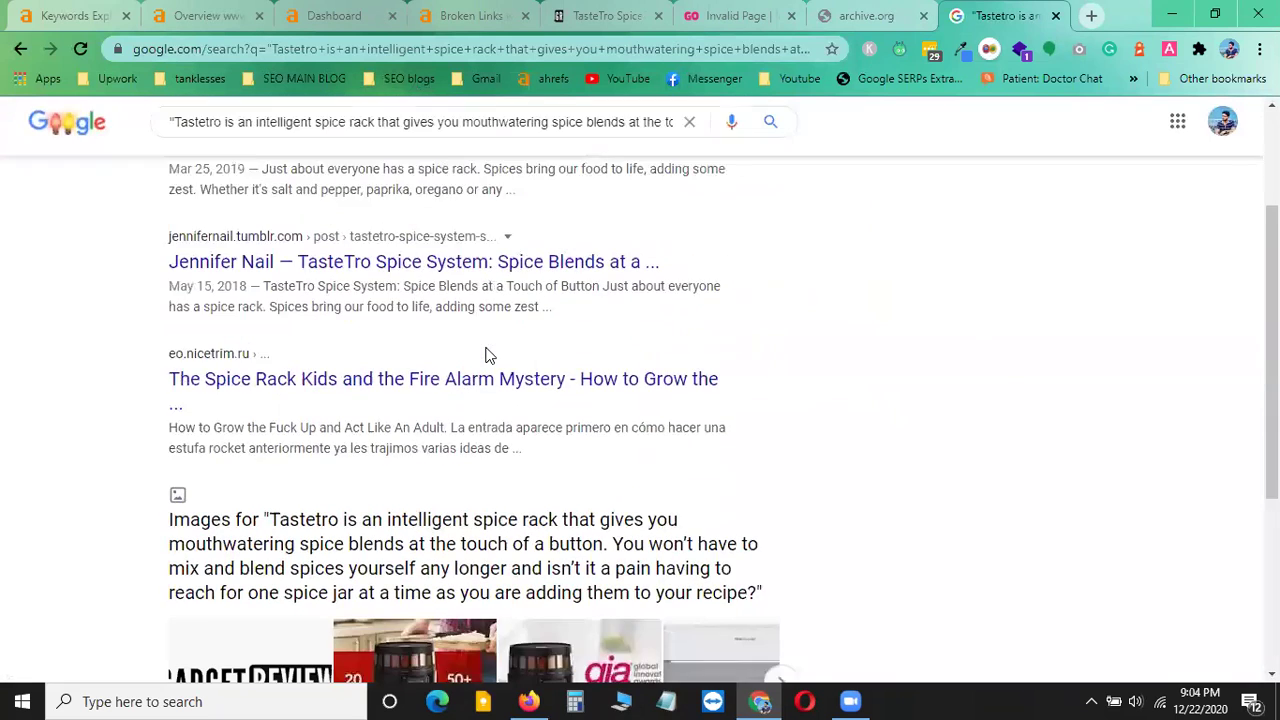
{"action": "scroll", "coordinate": [490, 355], "scroll_direction": "down", "scroll_amount": 2}
{"action": "scroll", "coordinate": [490, 352], "scroll_direction": "up", "scroll_amount": 4}
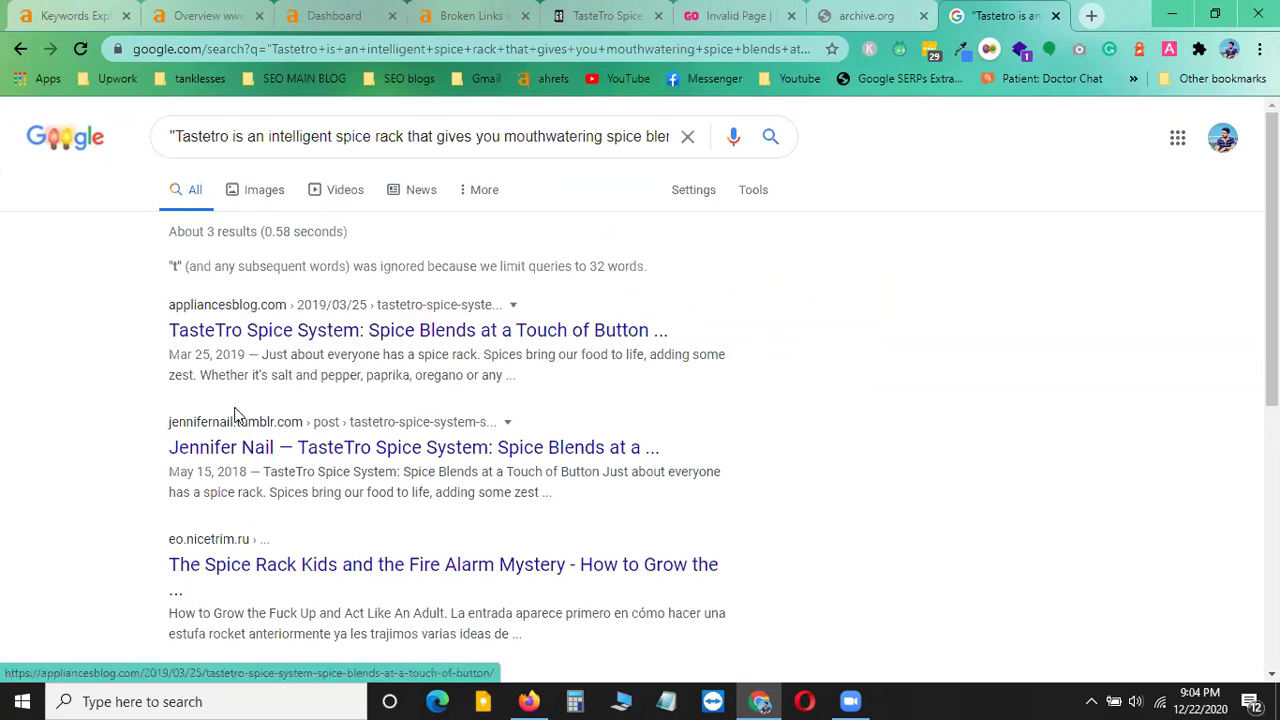
{"action": "scroll", "coordinate": [270, 587], "scroll_direction": "down", "scroll_amount": 1}
{"action": "scroll", "coordinate": [395, 500], "scroll_direction": "up", "scroll_amount": 1}
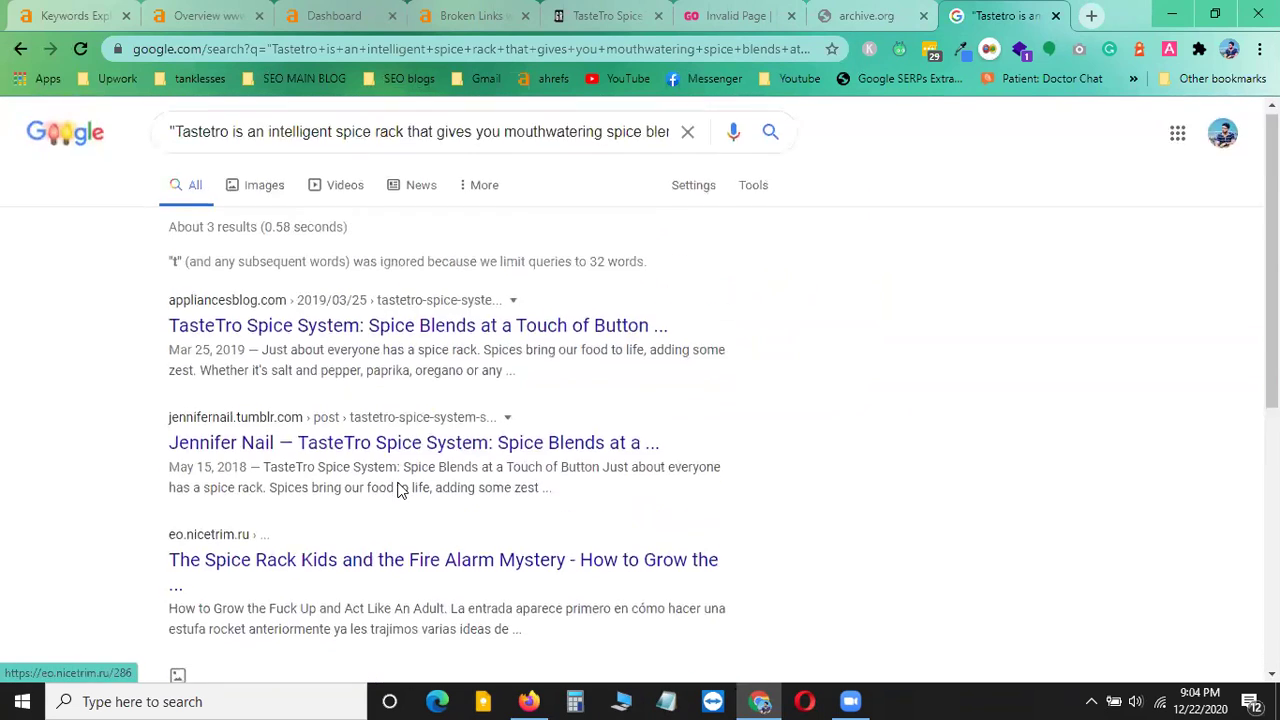
{"action": "scroll", "coordinate": [400, 490], "scroll_direction": "down", "scroll_amount": 3}
{"action": "scroll", "coordinate": [395, 489], "scroll_direction": "up", "scroll_amount": 3}
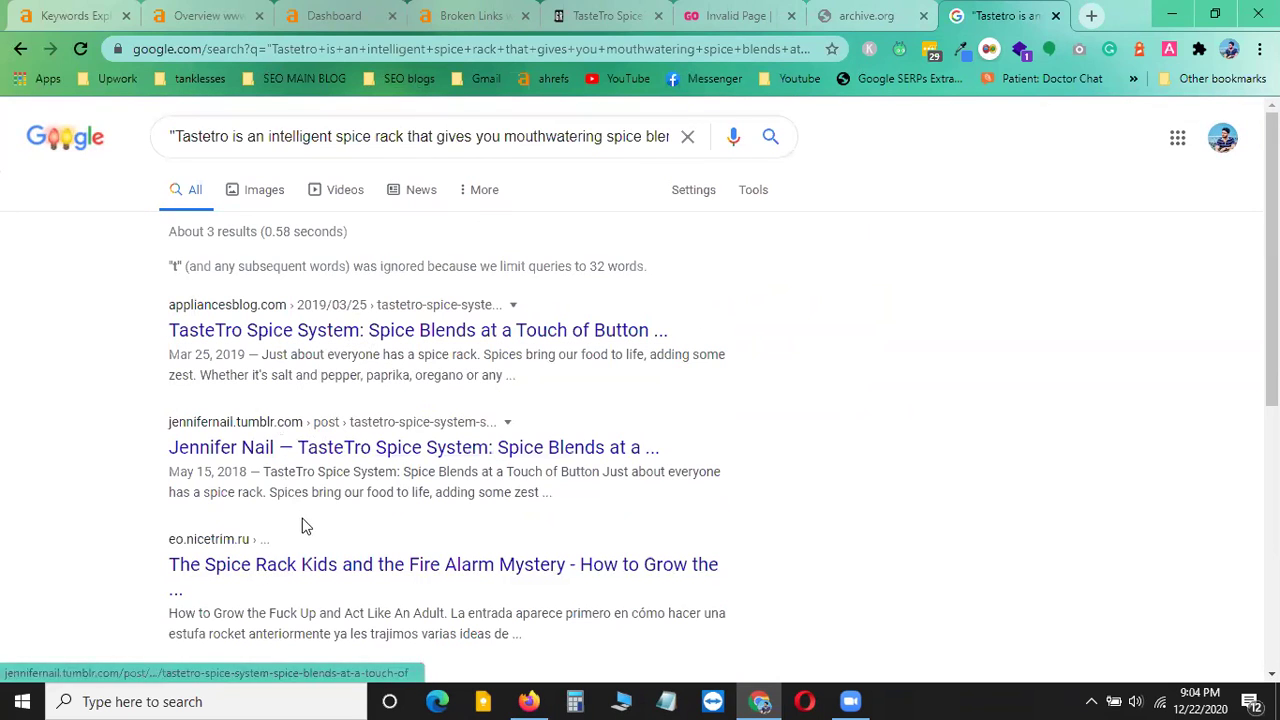
{"action": "scroll", "coordinate": [337, 555], "scroll_direction": "down", "scroll_amount": 1}
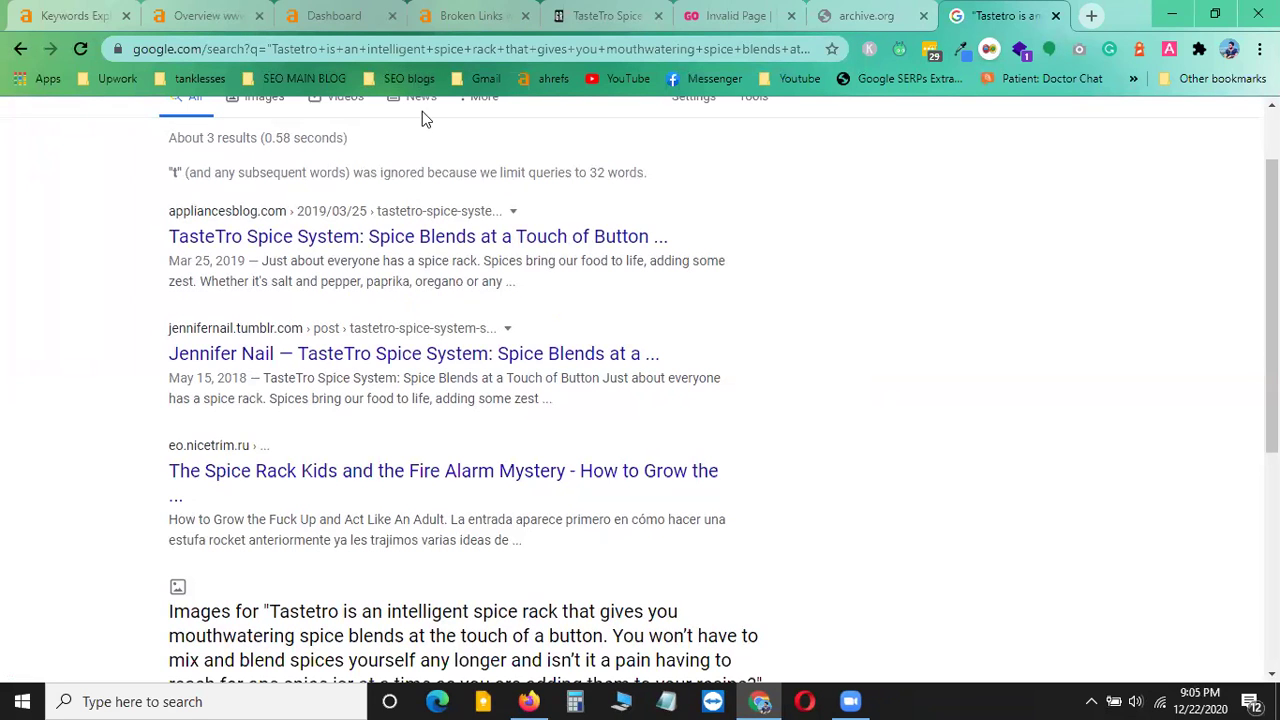
- Return to the TasteTro Spice System article, review its introduction and links, and clear the text selection
{"action": "left_click", "coordinate": [605, 15]}
{"action": "scroll", "coordinate": [393, 238], "scroll_direction": "up", "scroll_amount": 3}
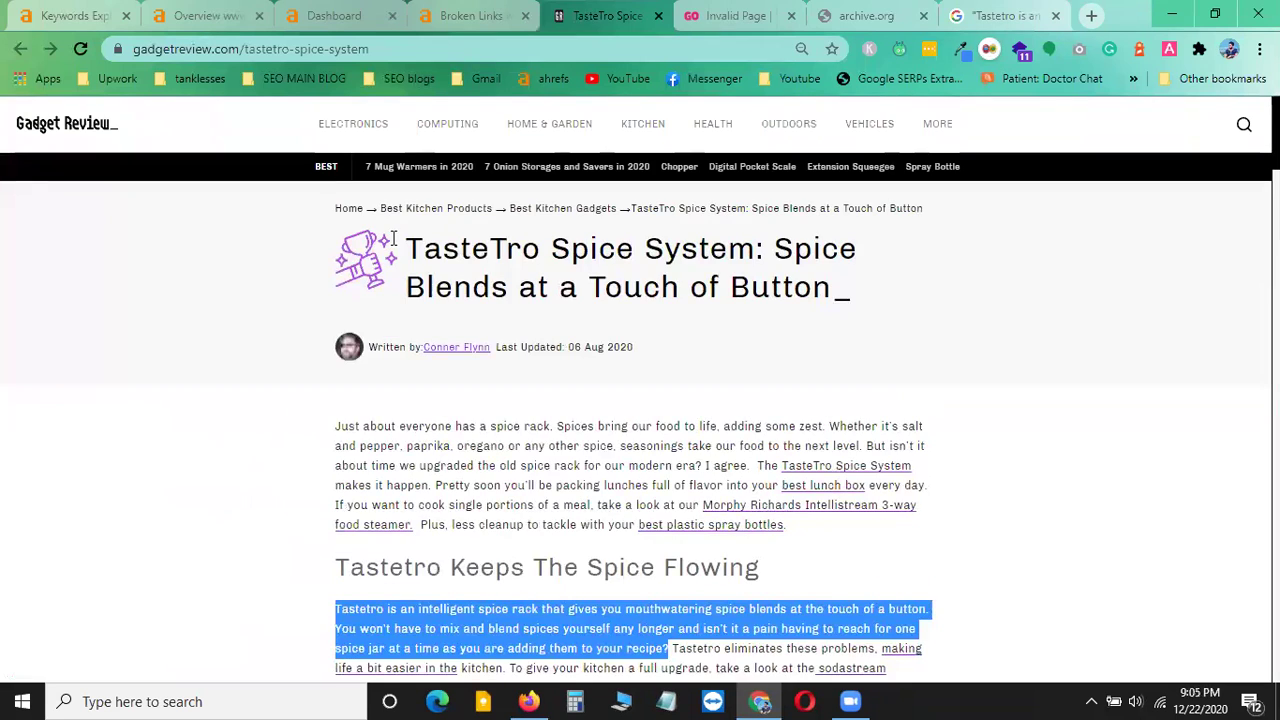
{"action": "scroll", "coordinate": [846, 337], "scroll_direction": "down", "scroll_amount": 2}
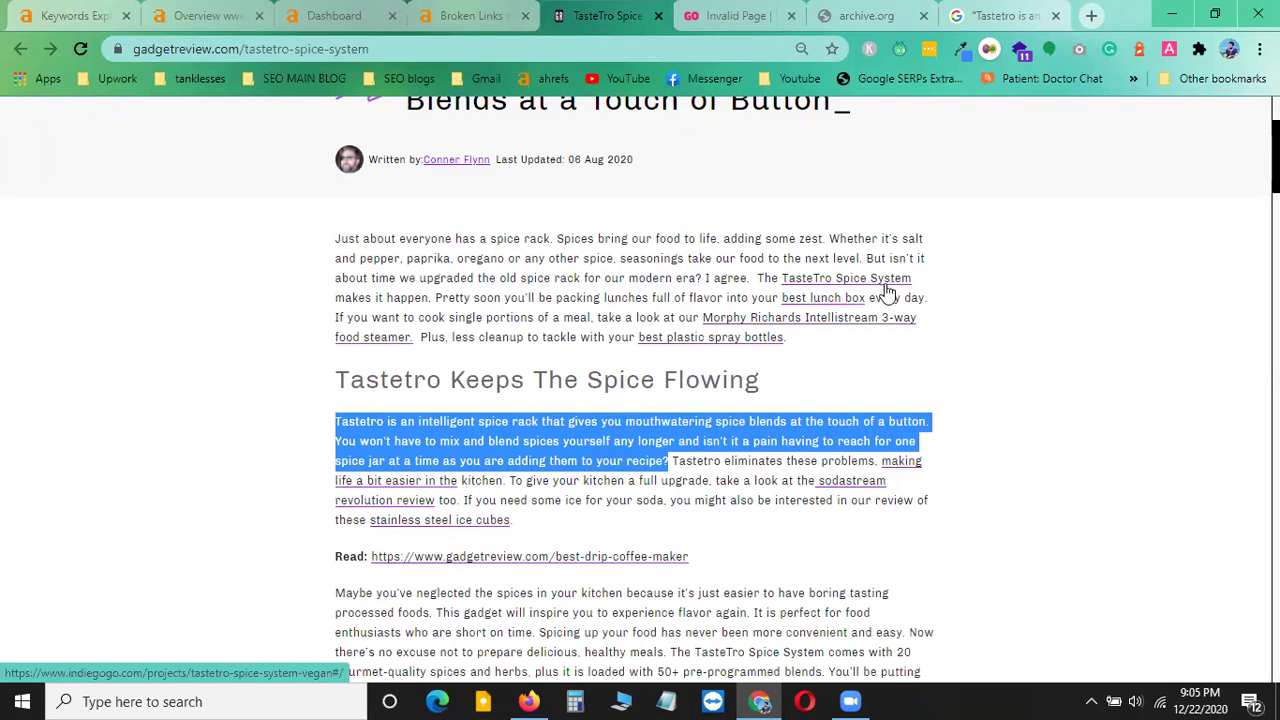
{"action": "left_click", "coordinate": [1075, 307]}
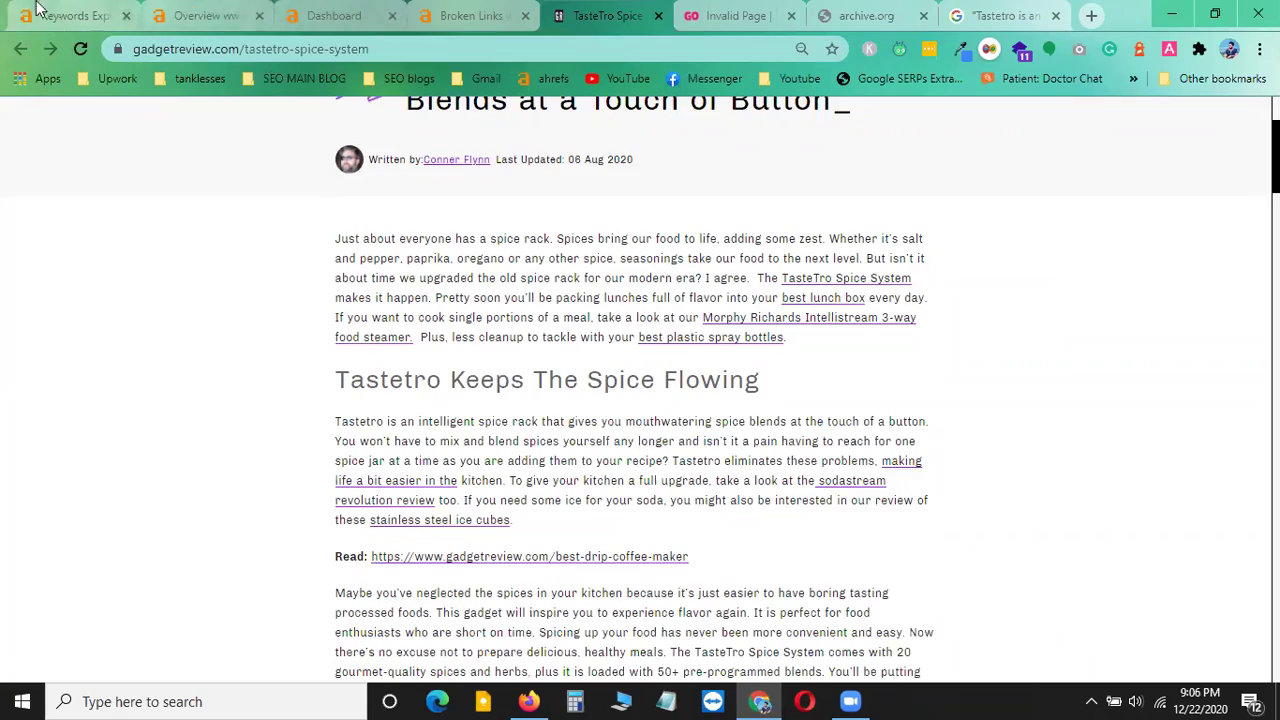
- Open the Ahrefs keyword overview for "best masticating juicer" and look through the lower-ranking pages in its SERP listing
{"action": "left_click", "coordinate": [237, 8]}
{"action": "left_click", "coordinate": [65, 12]}
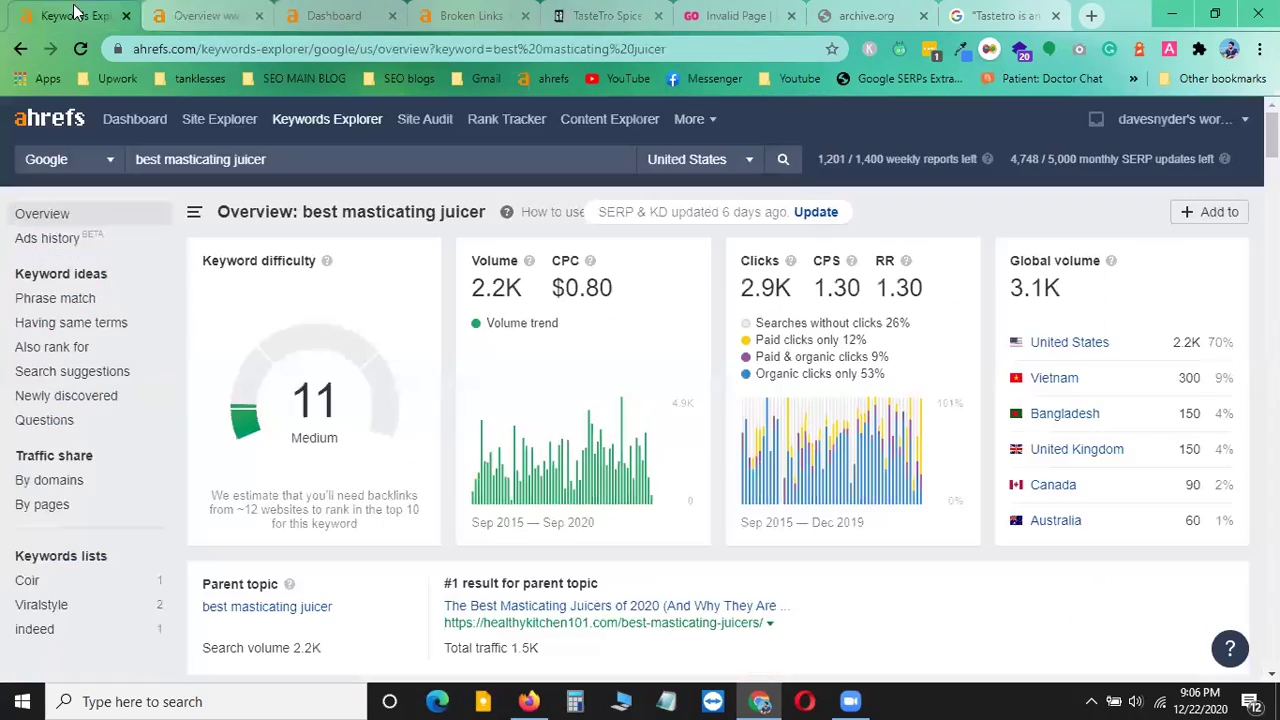
{"action": "scroll", "coordinate": [340, 450], "scroll_direction": "down", "scroll_amount": 20}
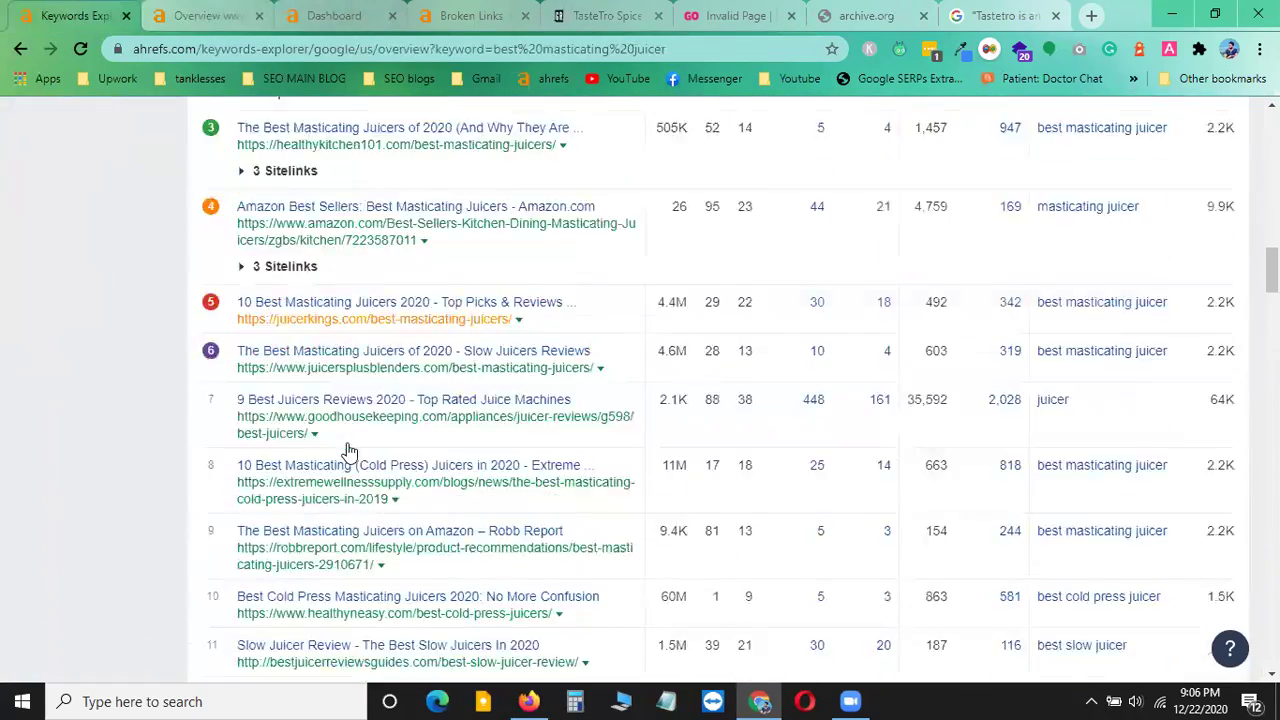
{"action": "scroll", "coordinate": [326, 456], "scroll_direction": "down", "scroll_amount": 5}
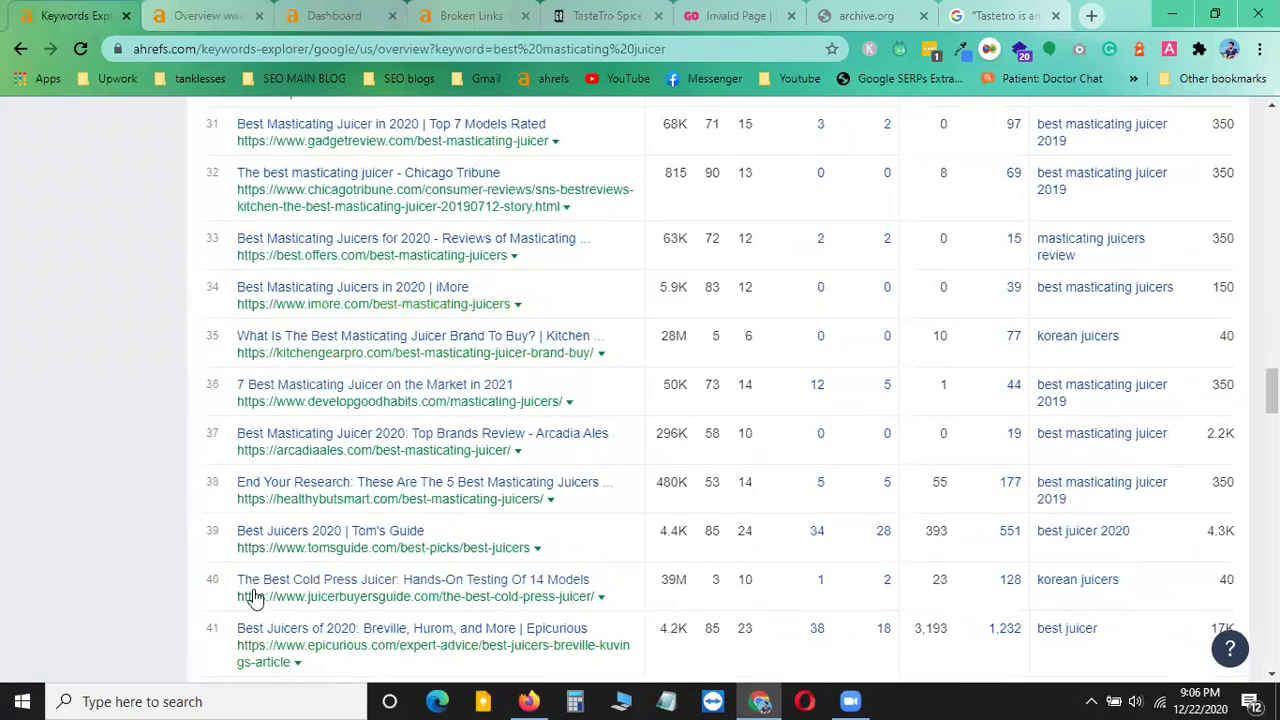
{"action": "scroll", "coordinate": [320, 608], "scroll_direction": "down", "scroll_amount": 4}
{"action": "scroll", "coordinate": [345, 600], "scroll_direction": "up", "scroll_amount": 1}
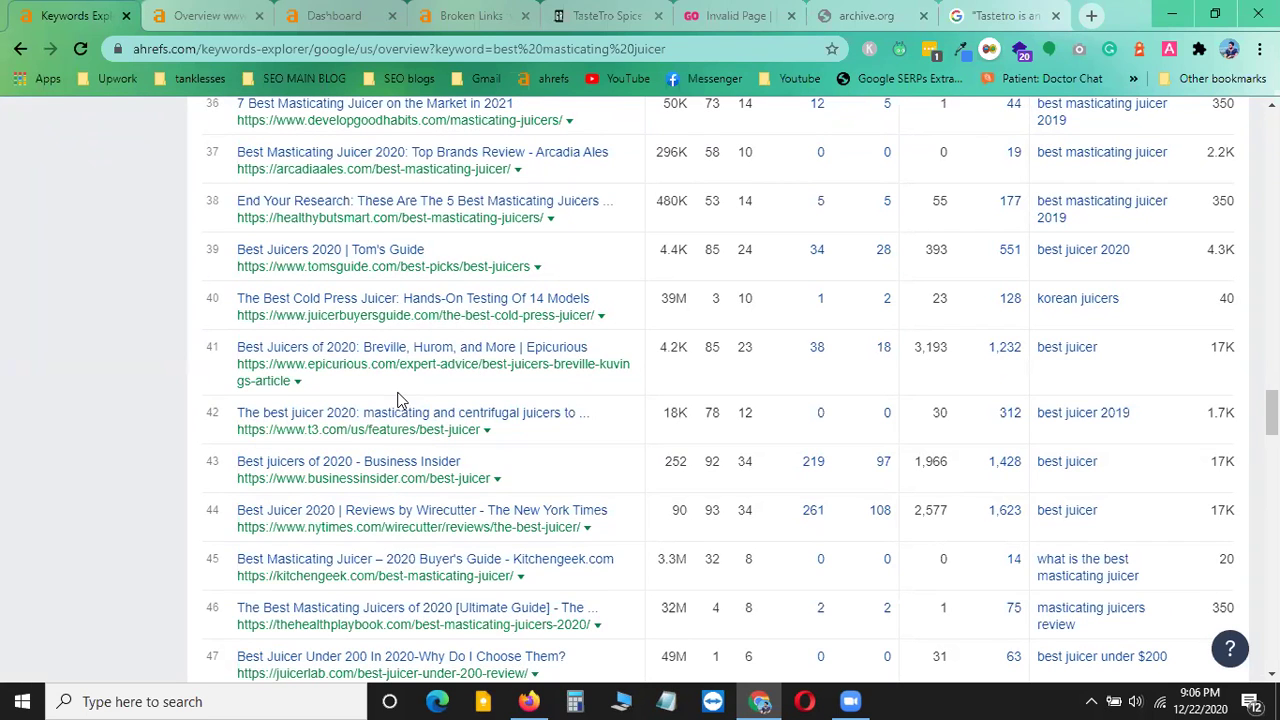
- Review the juicer SERP listing, the Gadget Review broken links report and the top of the TasteTro Spice System article
{"action": "scroll", "coordinate": [405, 397], "scroll_direction": "up", "scroll_amount": 4}
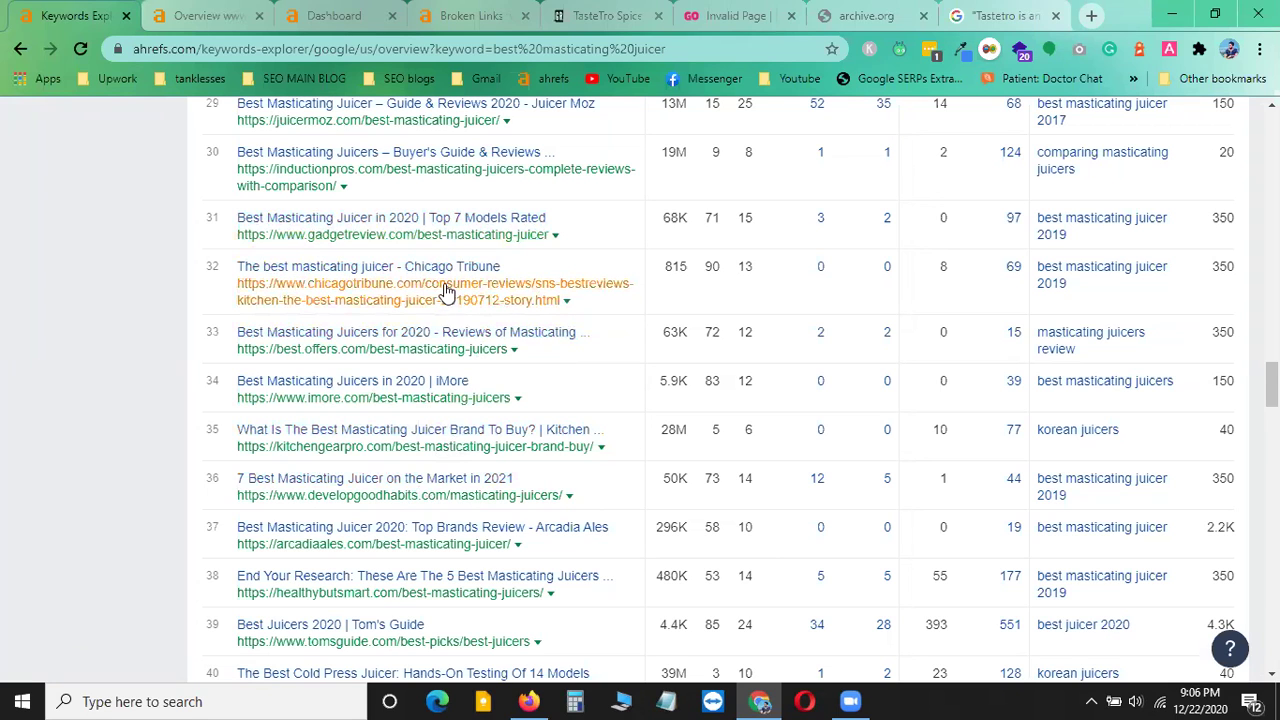
{"action": "left_click", "coordinate": [480, 15]}
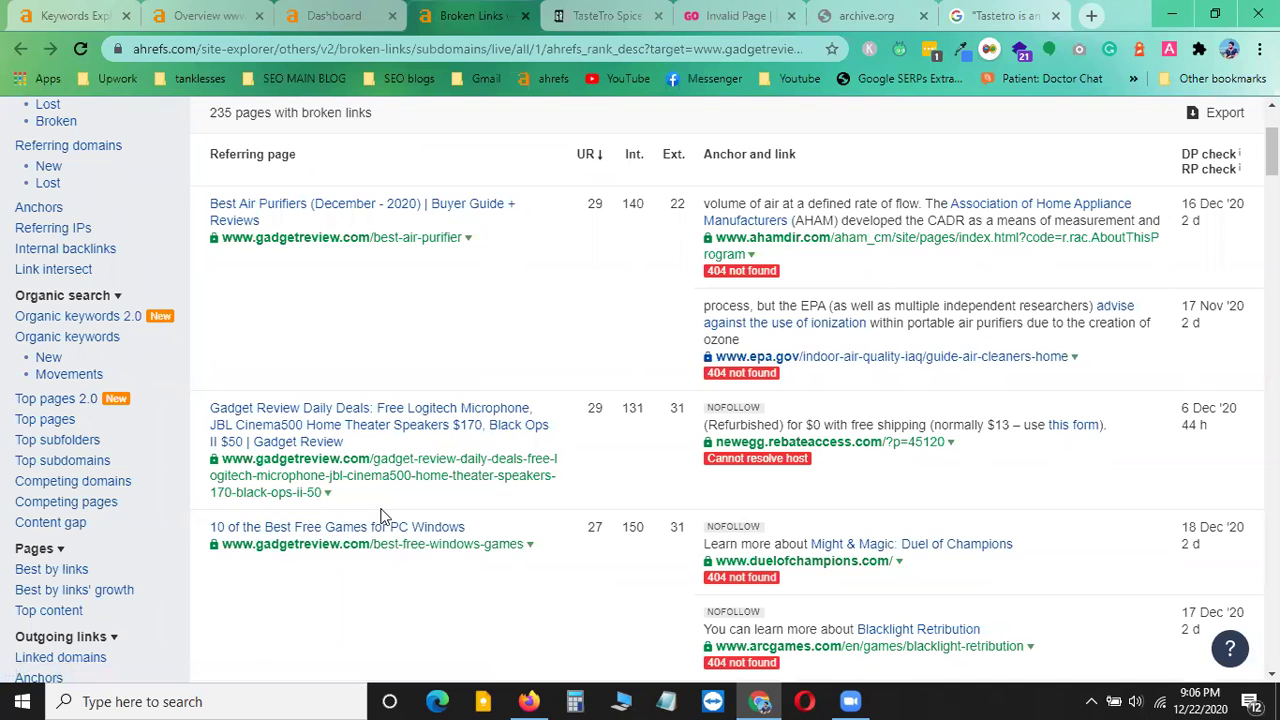
{"action": "left_click", "coordinate": [616, 12]}
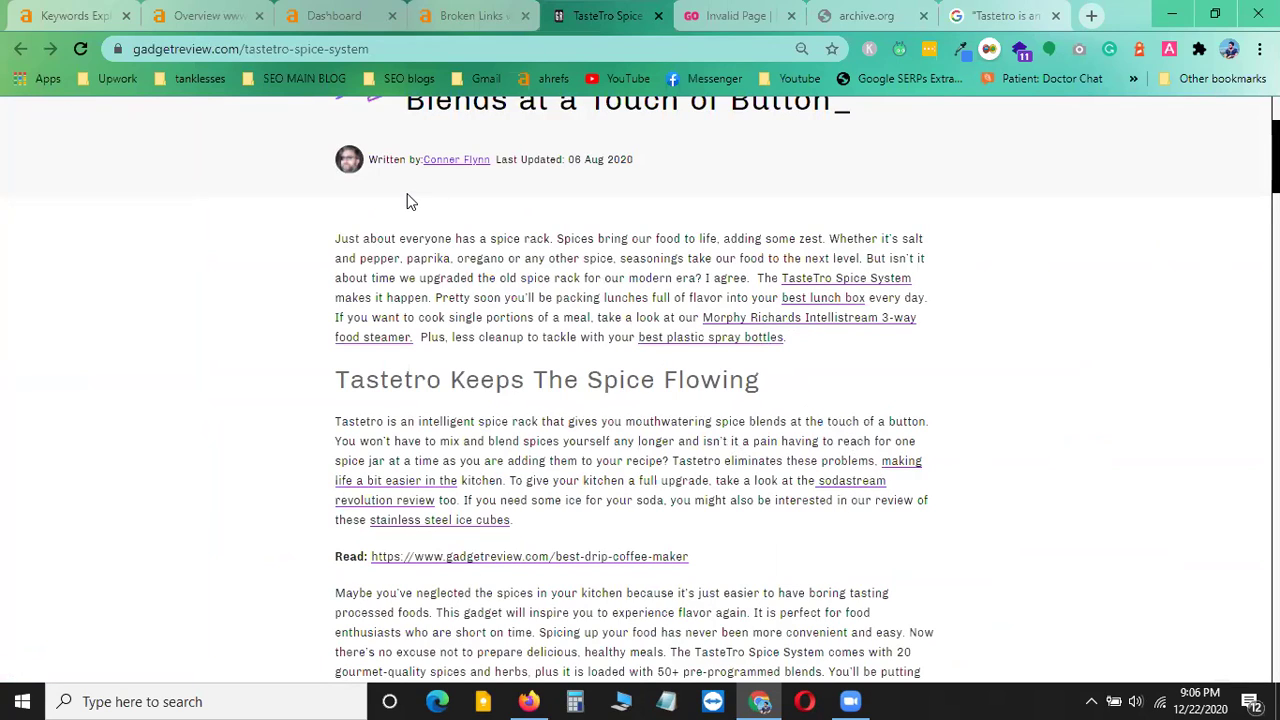
{"action": "scroll", "coordinate": [409, 200], "scroll_direction": "up", "scroll_amount": 3}
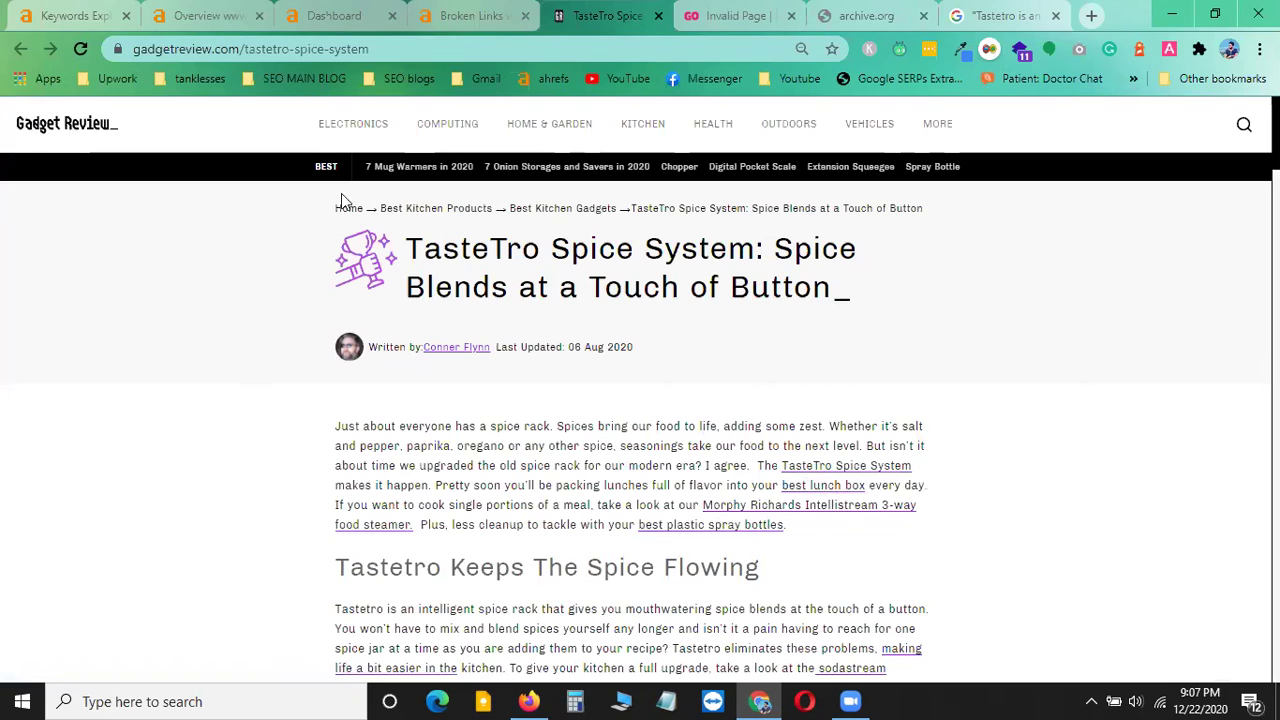
{"action": "scroll", "coordinate": [611, 523], "scroll_direction": "down", "scroll_amount": 1}
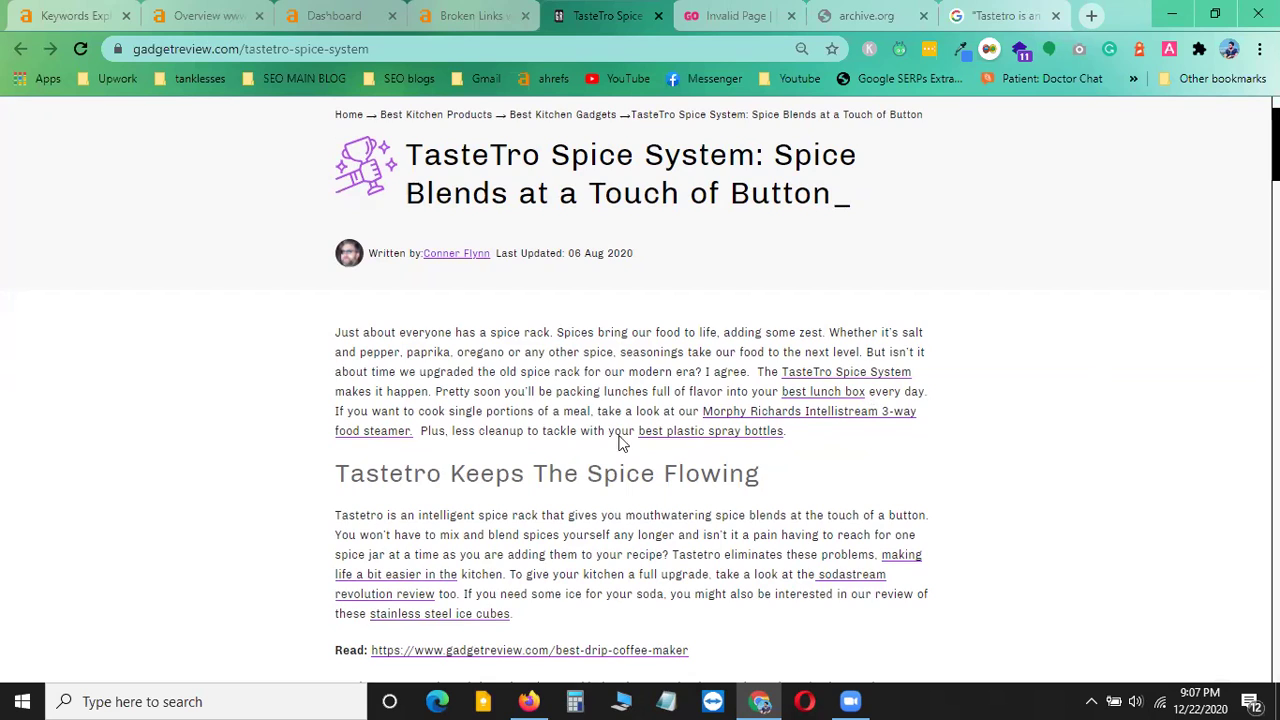
{"action": "scroll", "coordinate": [491, 237], "scroll_direction": "up", "scroll_amount": 1}
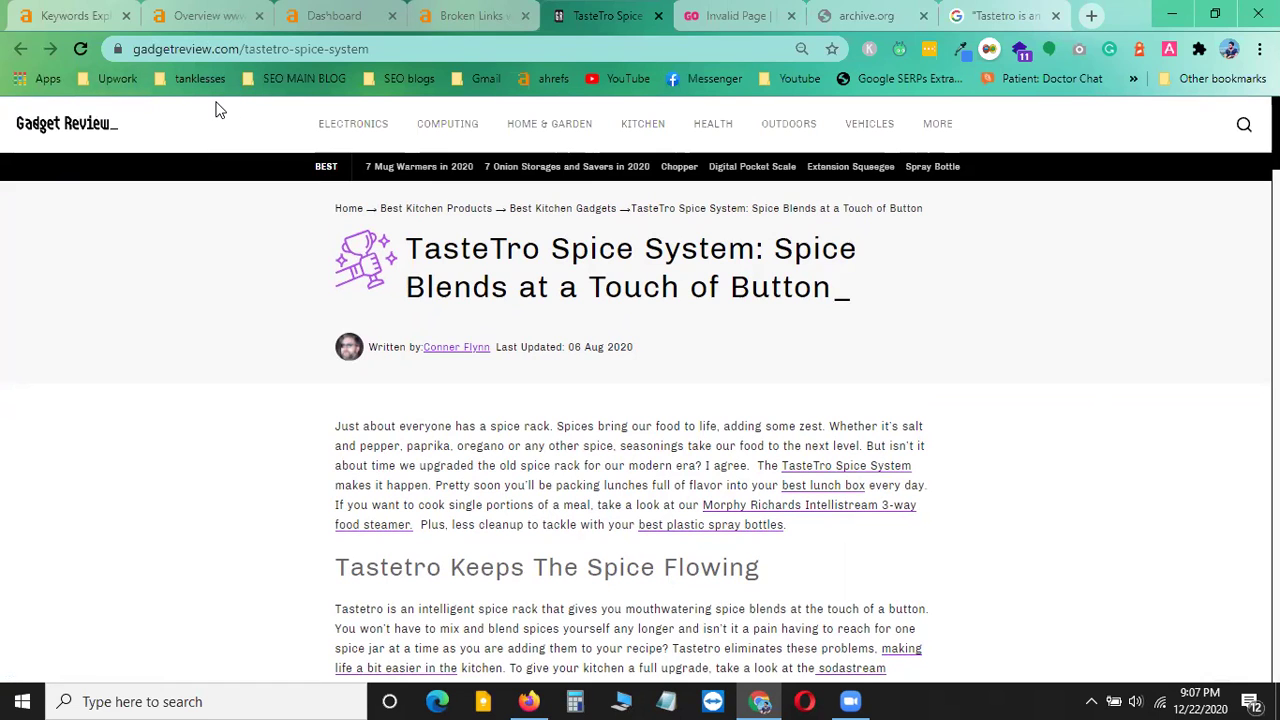
{"action": "left_click", "coordinate": [514, 20]}
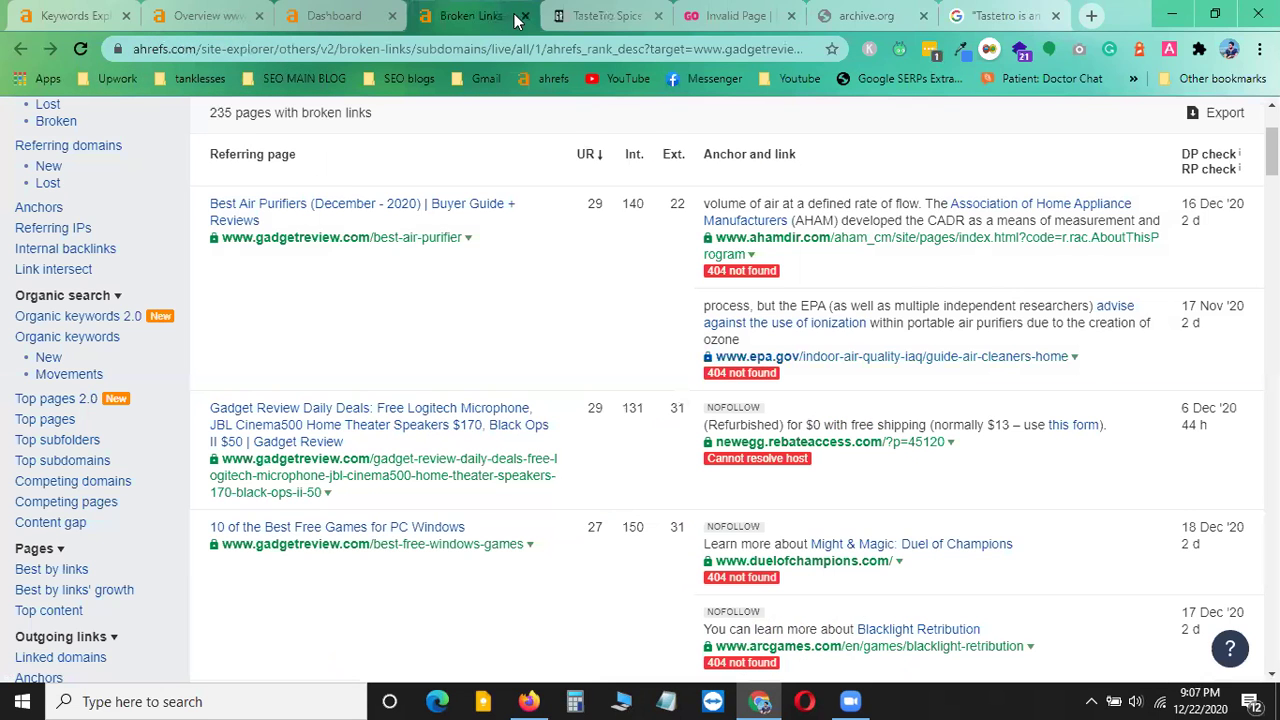
{"action": "left_click", "coordinate": [524, 16]}
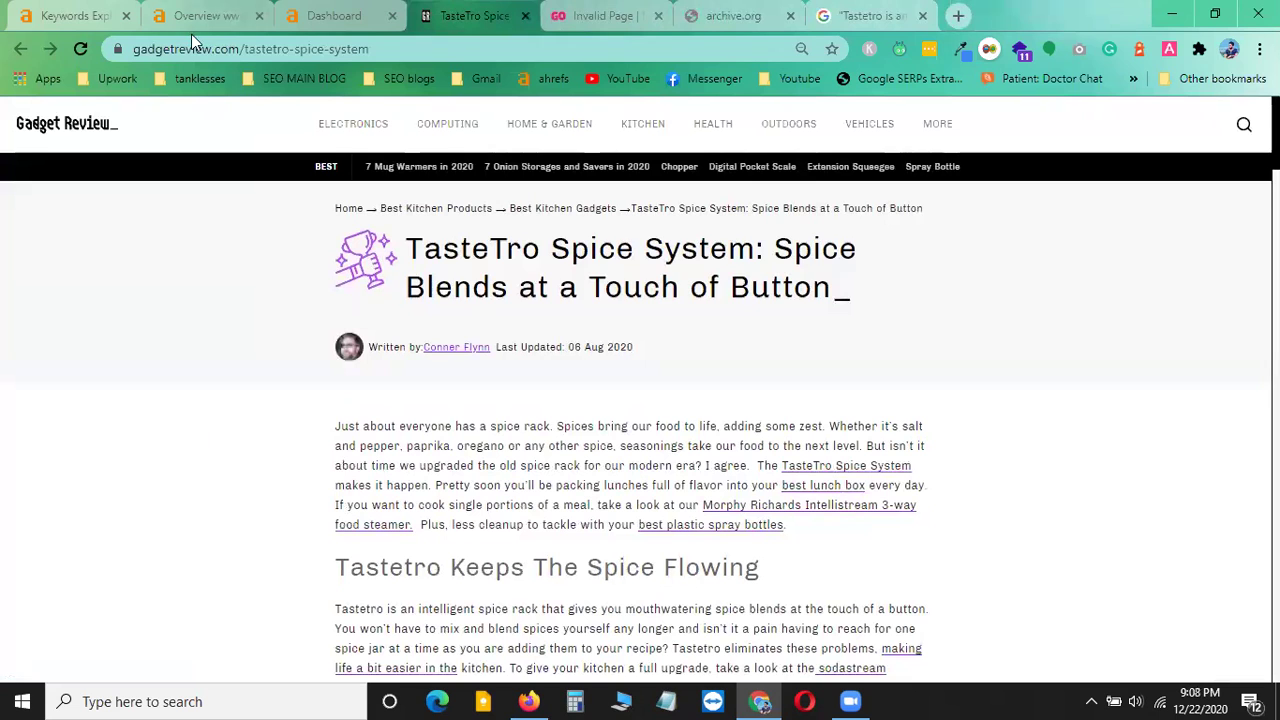
{"action": "double_click", "coordinate": [240, 48]}
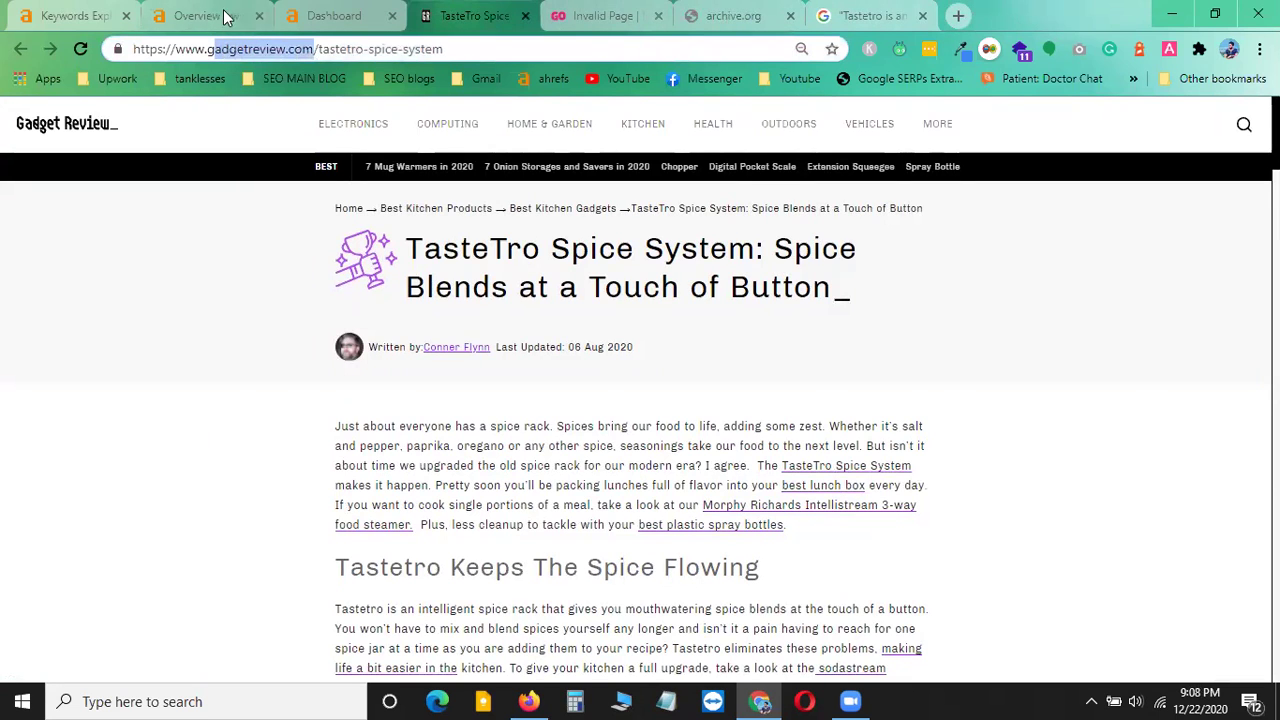
{"action": "left_click", "coordinate": [225, 17]}
{"action": "scroll", "coordinate": [306, 163], "scroll_direction": "up", "scroll_amount": 5}
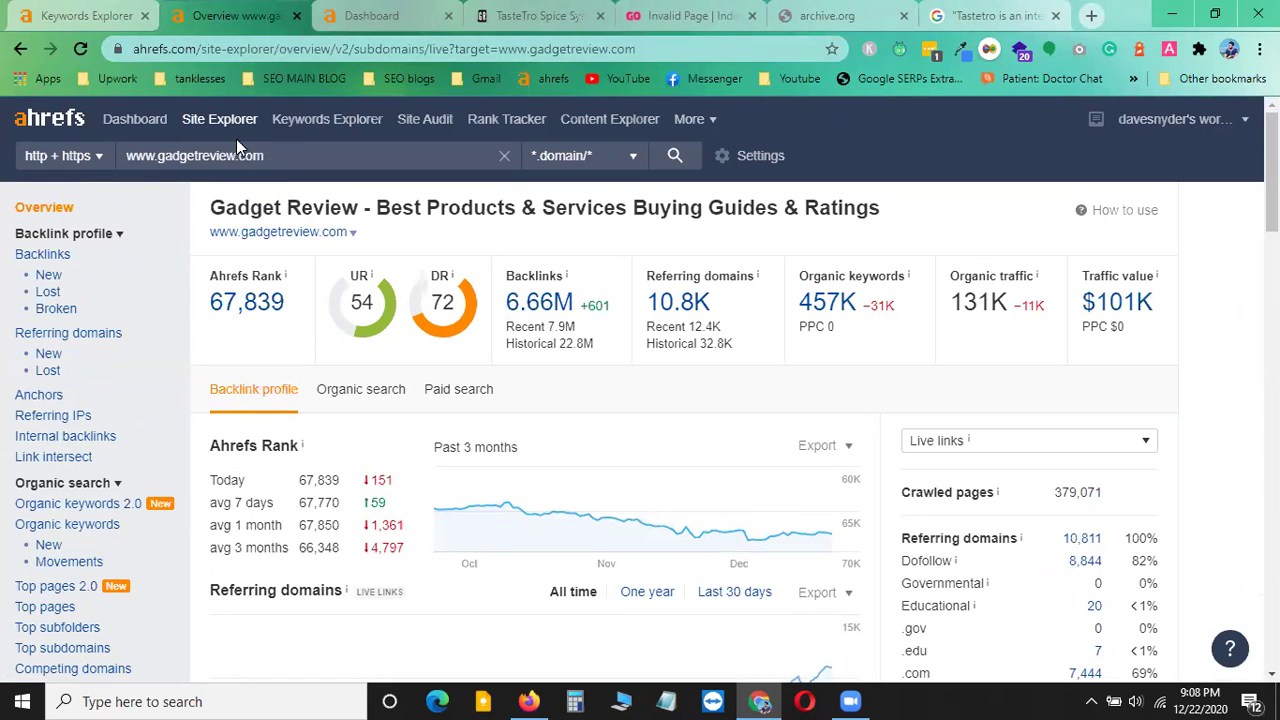
{"action": "scroll", "coordinate": [86, 254], "scroll_direction": "down", "scroll_amount": 1}
{"action": "scroll", "coordinate": [86, 252], "scroll_direction": "down", "scroll_amount": 6}
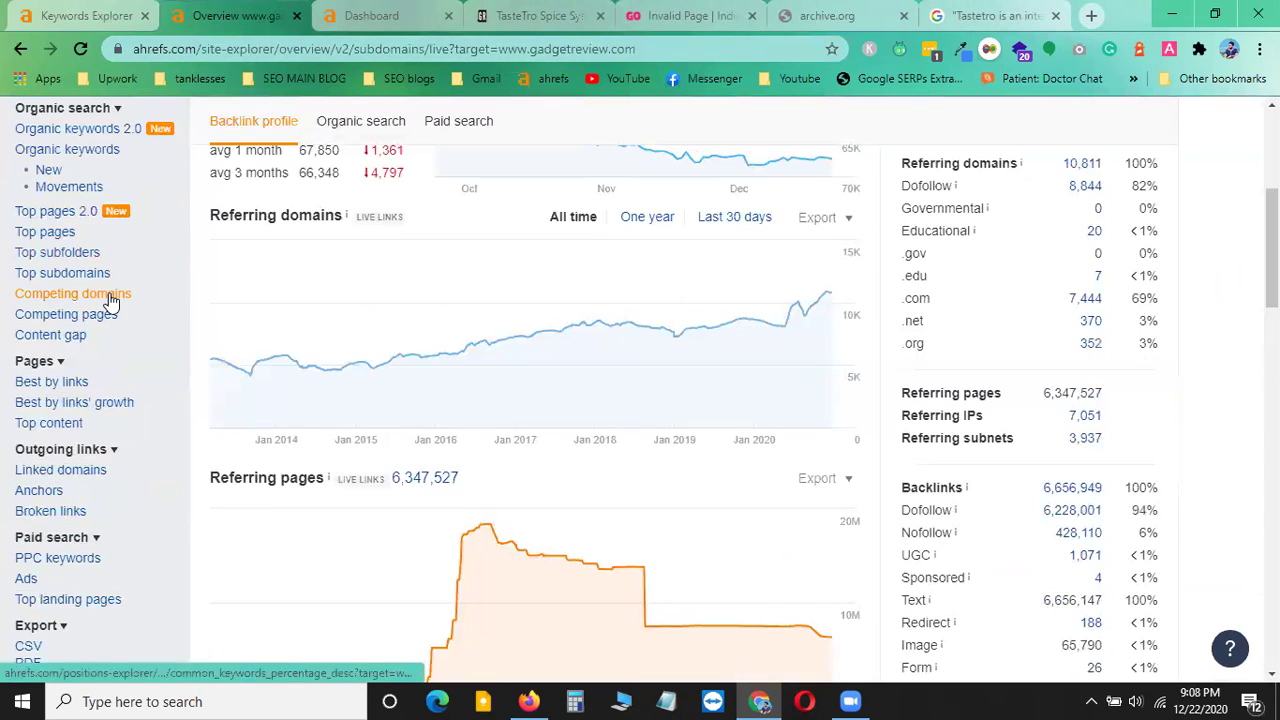
{"action": "scroll", "coordinate": [139, 283], "scroll_direction": "up", "scroll_amount": 1}
{"action": "scroll", "coordinate": [139, 283], "scroll_direction": "down", "scroll_amount": 1}
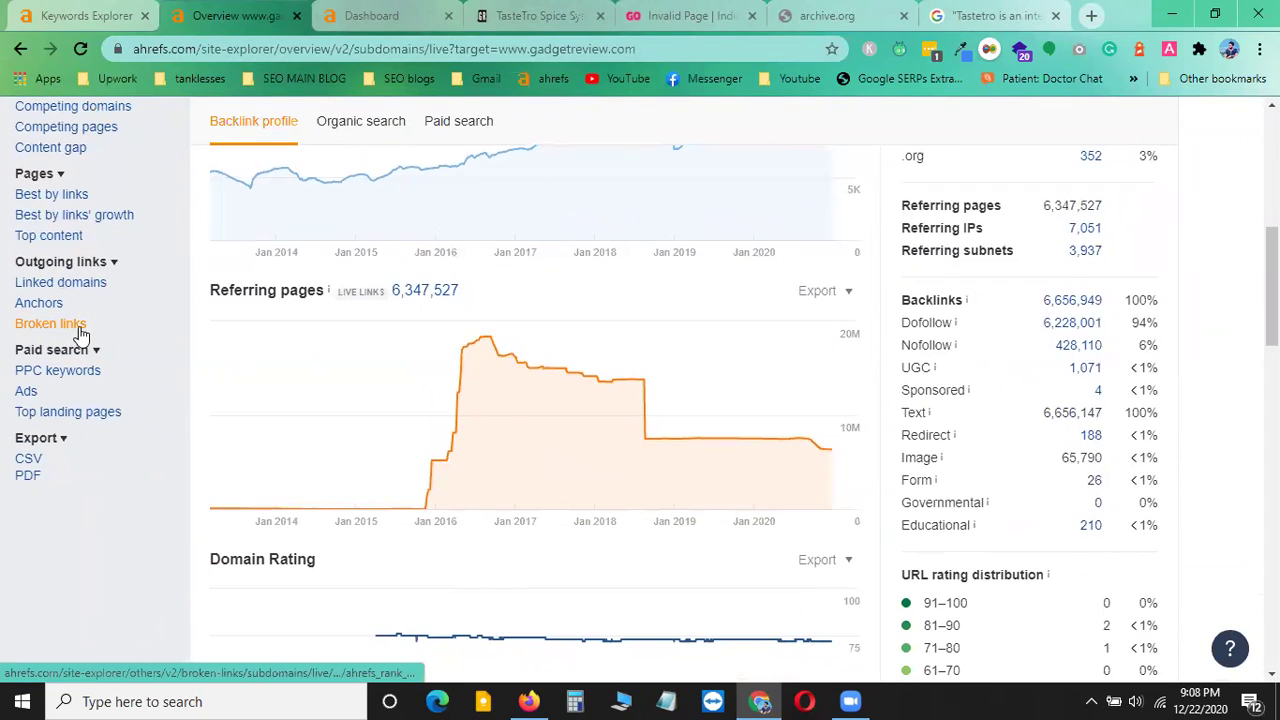
{"action": "scroll", "coordinate": [107, 331], "scroll_direction": "up", "scroll_amount": 1}
{"action": "scroll", "coordinate": [107, 326], "scroll_direction": "up", "scroll_amount": 2}
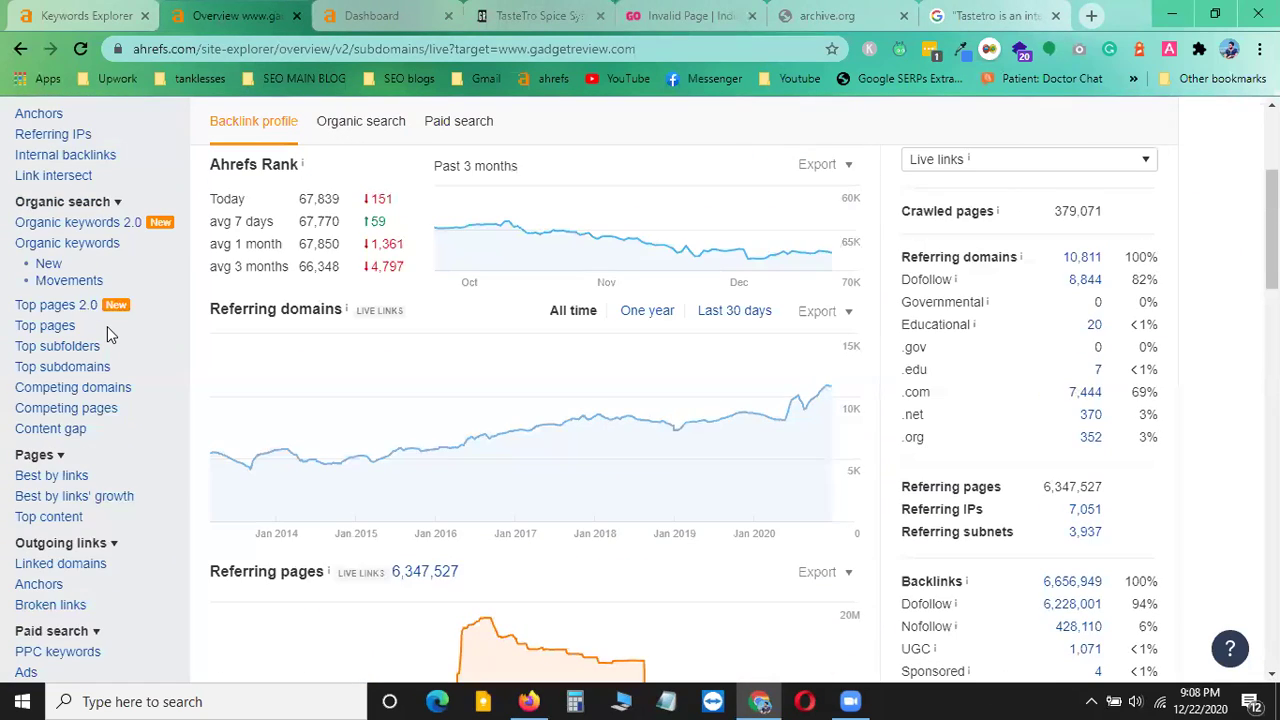
{"action": "scroll", "coordinate": [107, 326], "scroll_direction": "up", "scroll_amount": 1}
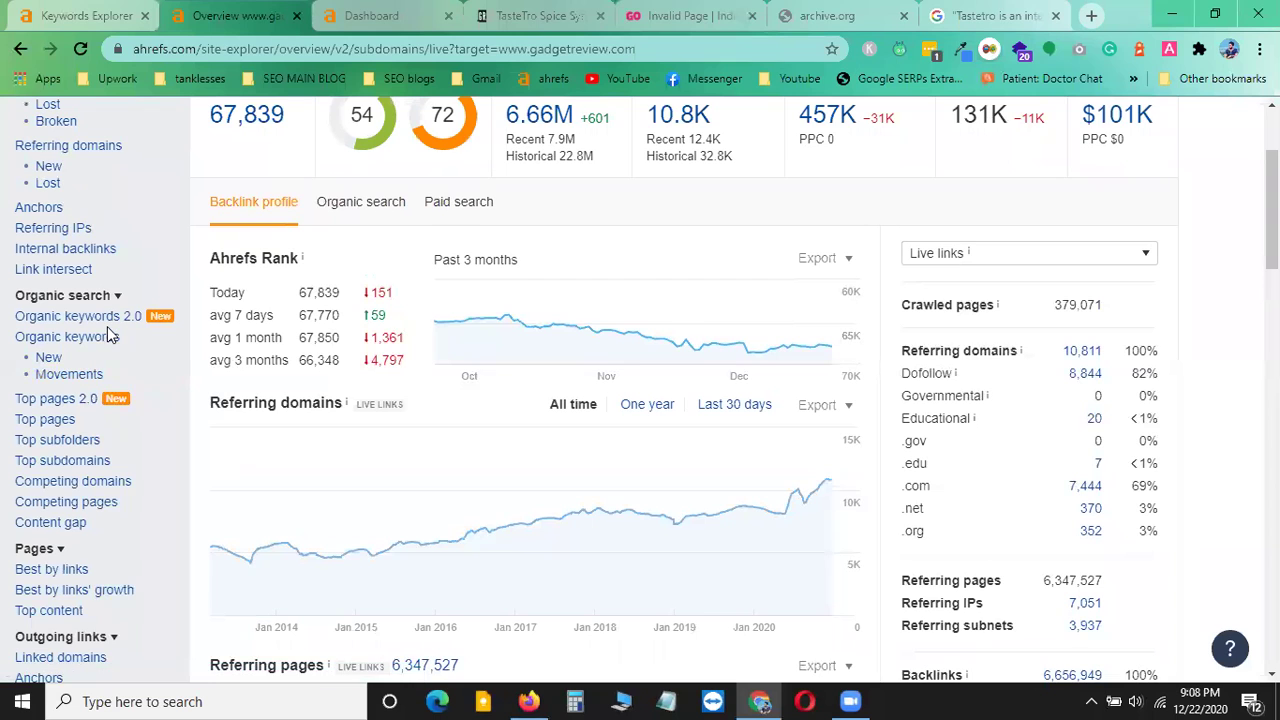
{"action": "scroll", "coordinate": [110, 336], "scroll_direction": "down", "scroll_amount": 1}
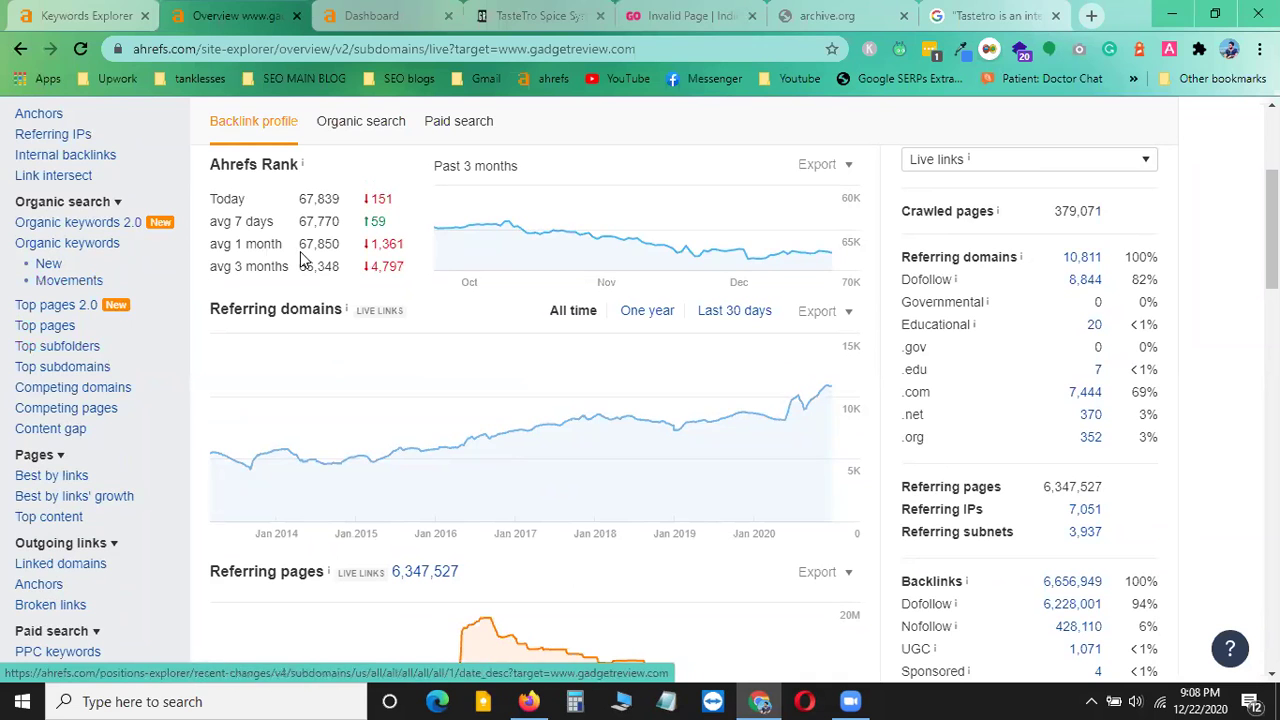
{"action": "scroll", "coordinate": [310, 260], "scroll_direction": "up", "scroll_amount": 2}
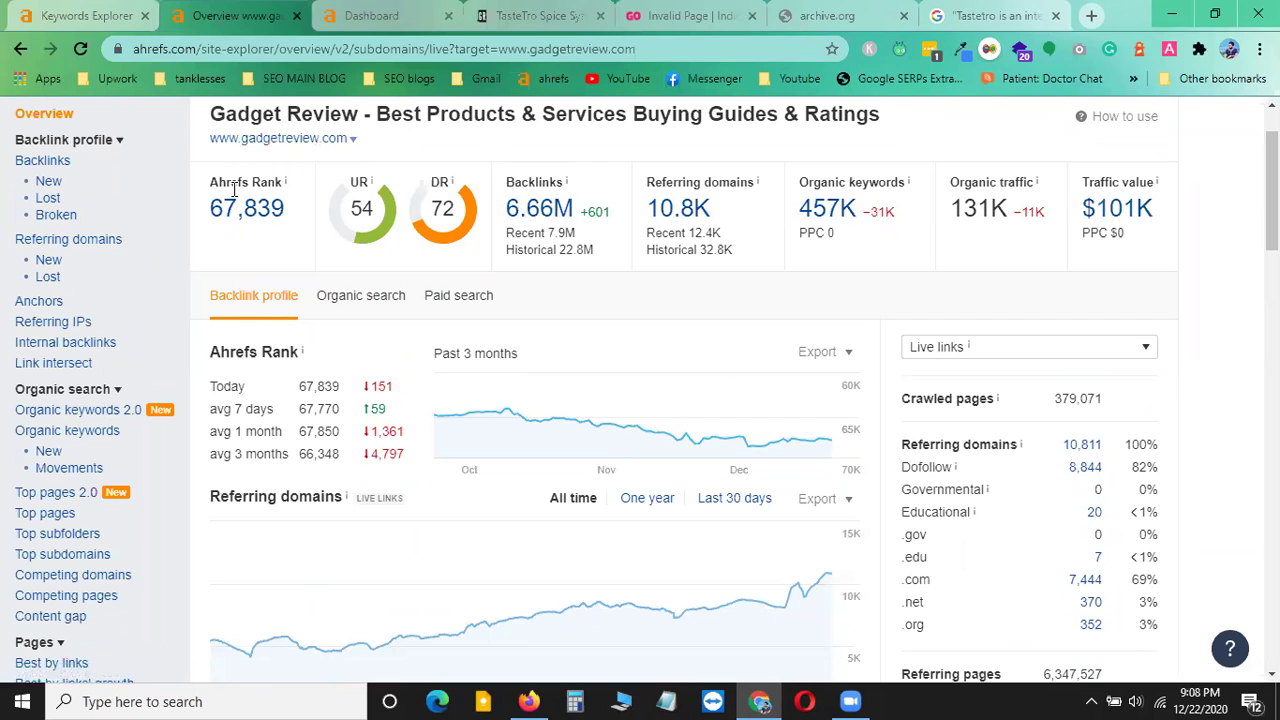
{"action": "scroll", "coordinate": [230, 190], "scroll_direction": "down", "scroll_amount": 1}
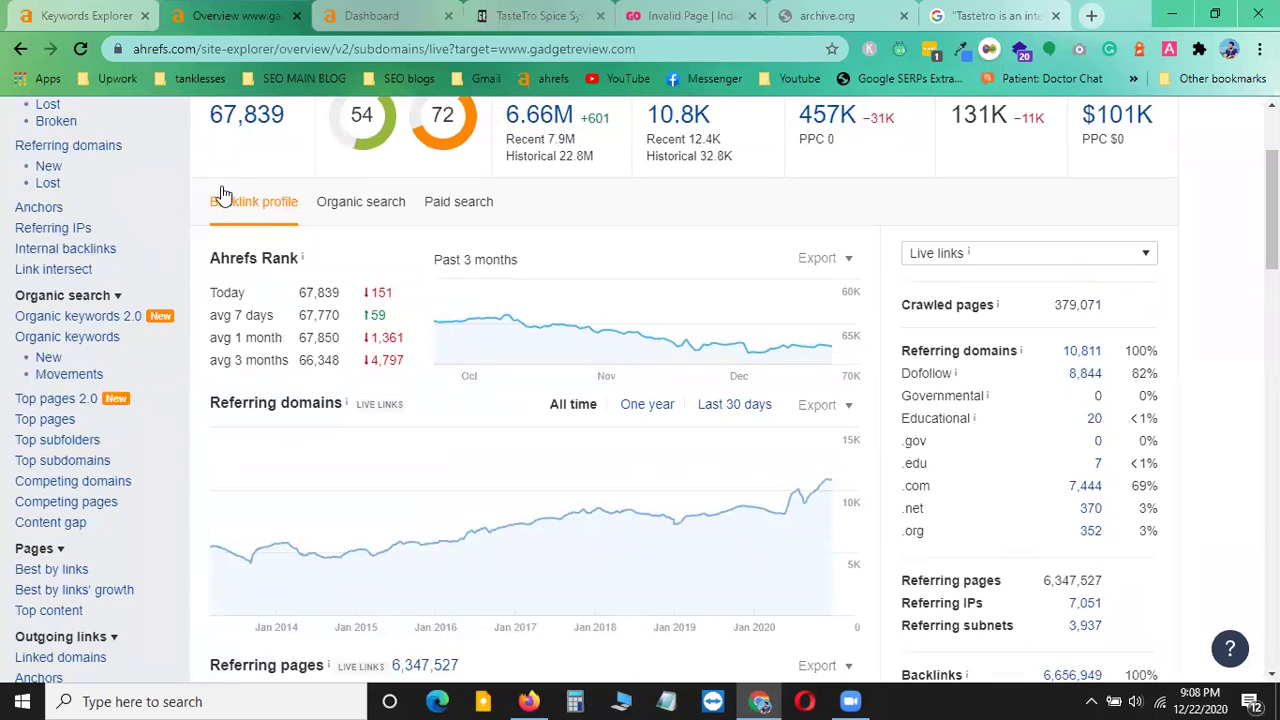
{"action": "scroll", "coordinate": [255, 276], "scroll_direction": "up", "scroll_amount": 2}
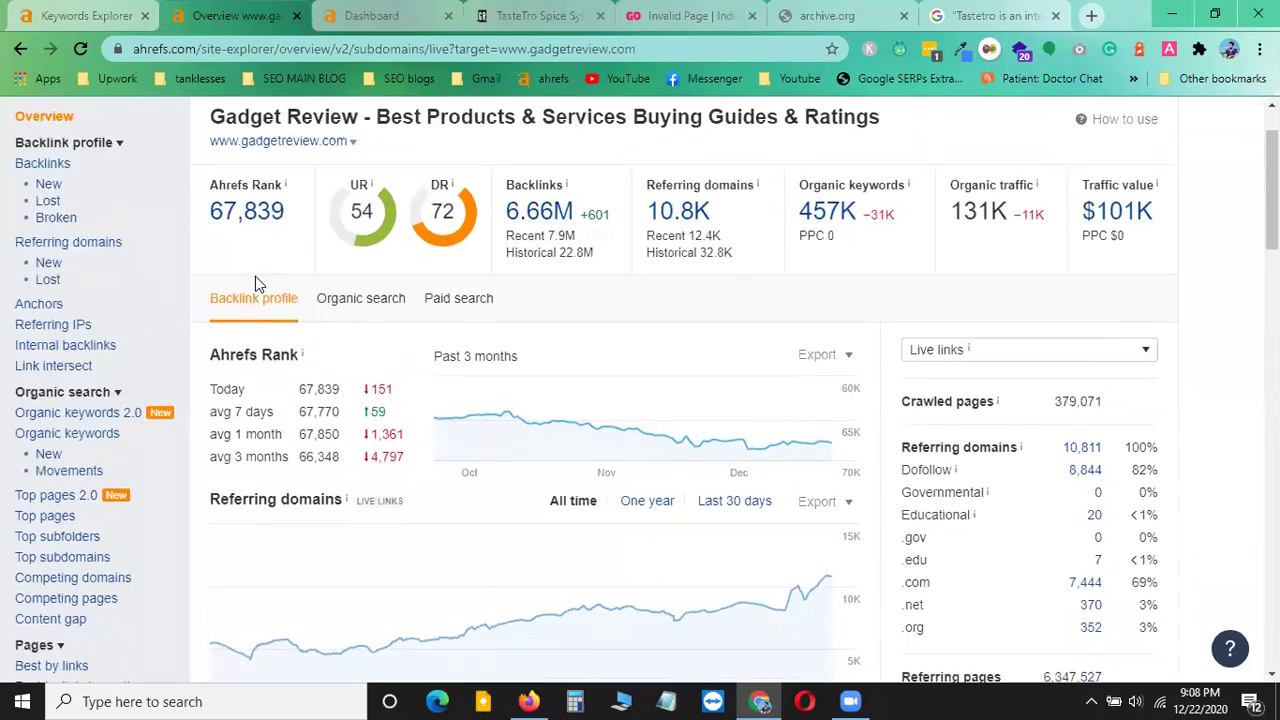
{"action": "scroll", "coordinate": [253, 266], "scroll_direction": "down", "scroll_amount": 1}
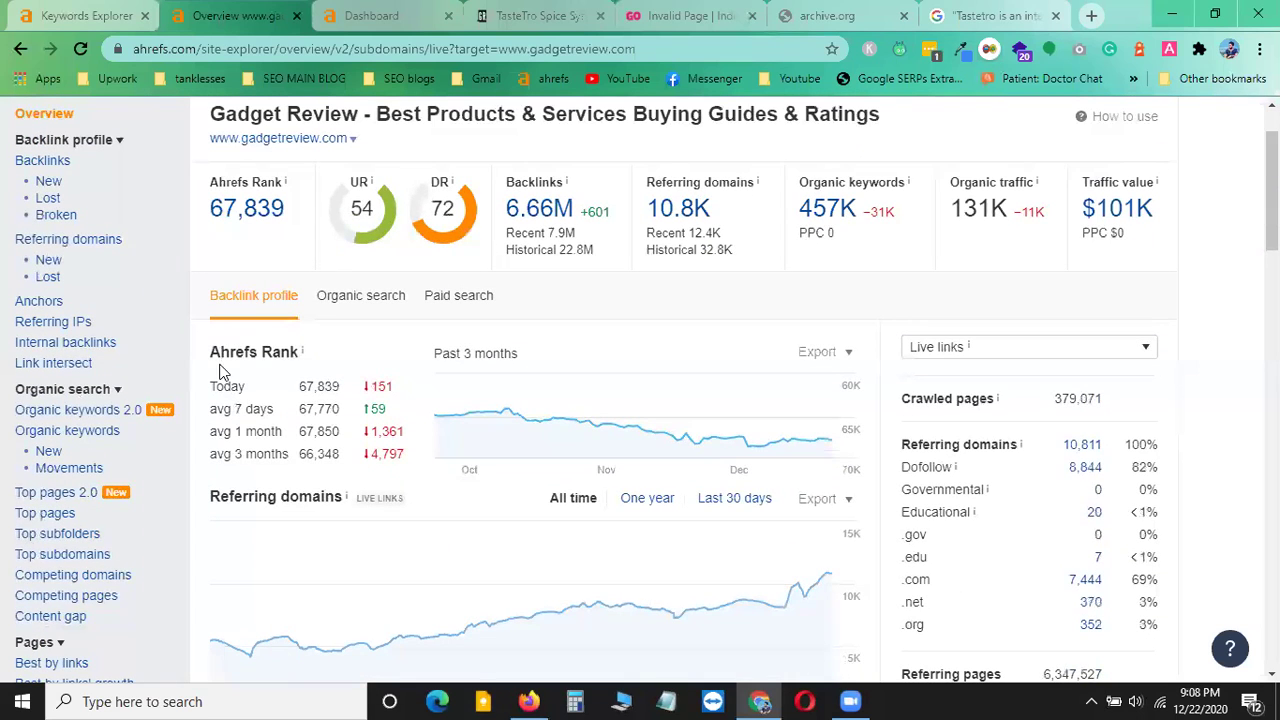
{"action": "scroll", "coordinate": [212, 418], "scroll_direction": "down", "scroll_amount": 2}
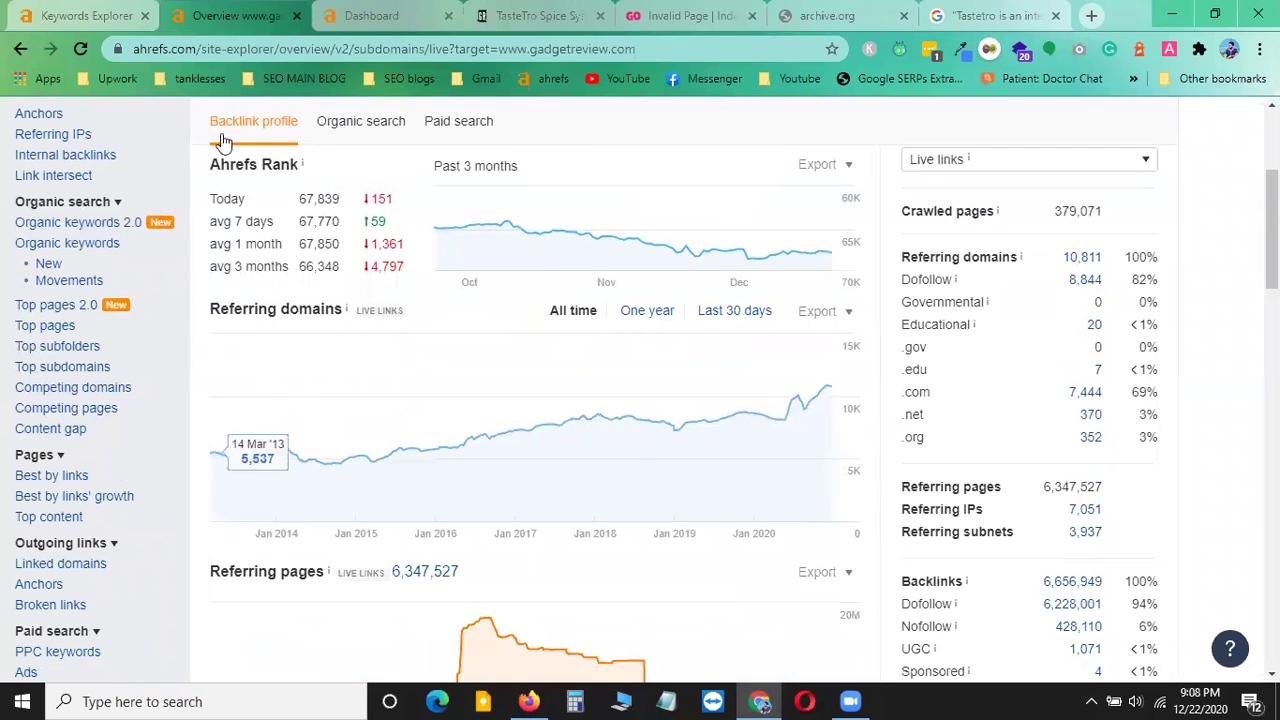
- Try to open the site's Best by links report in a new tab, sign back in to Ahrefs and return to the overview
{"action": "right_click", "coordinate": [66, 486]}
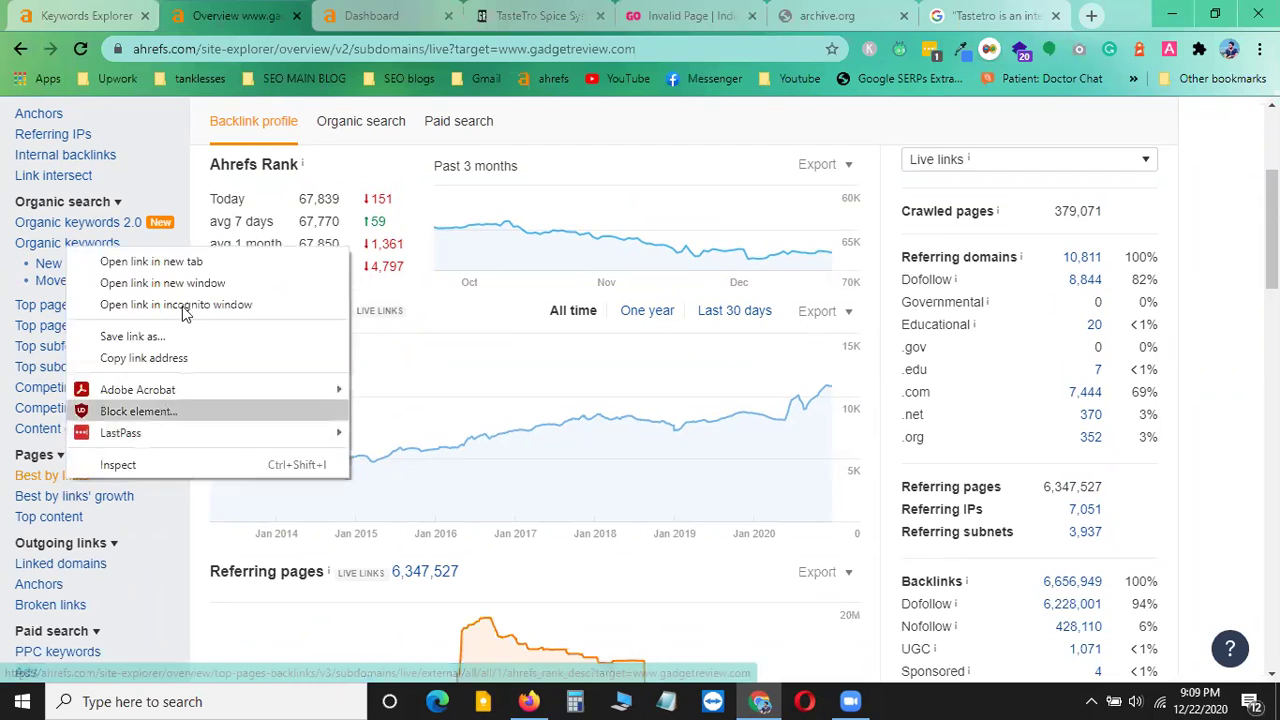
{"action": "left_click", "coordinate": [150, 262]}
{"action": "left_click", "coordinate": [343, 10]}
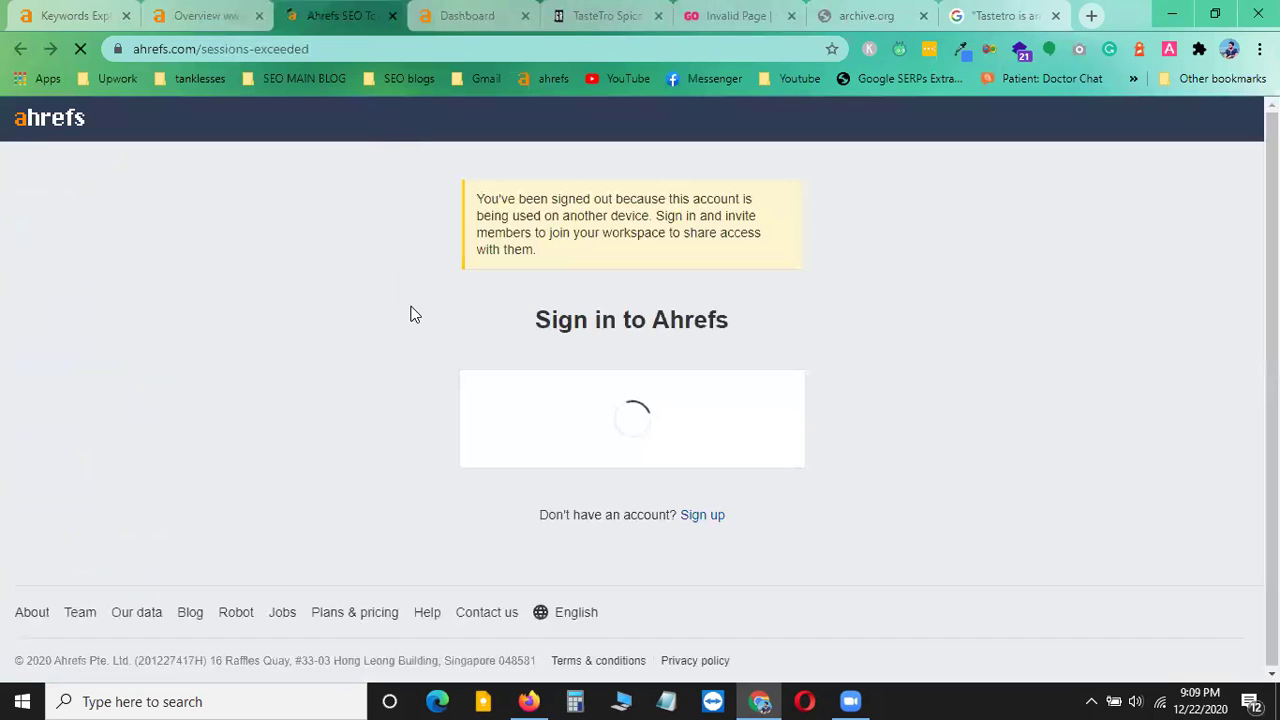
{"action": "scroll", "coordinate": [587, 616], "scroll_direction": "down", "scroll_amount": 2}
{"action": "left_click", "coordinate": [614, 490]}
{"action": "left_click", "coordinate": [226, 12]}
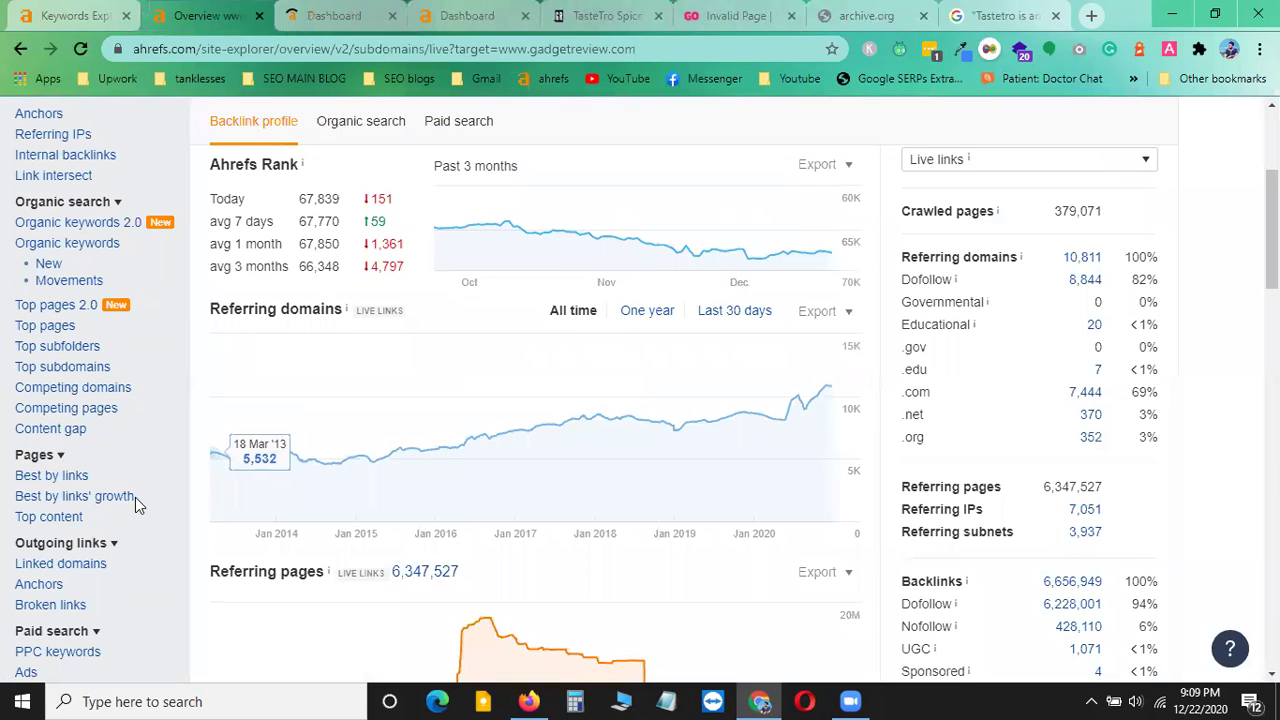
{"action": "right_click", "coordinate": [65, 481]}
{"action": "left_click", "coordinate": [184, 259]}
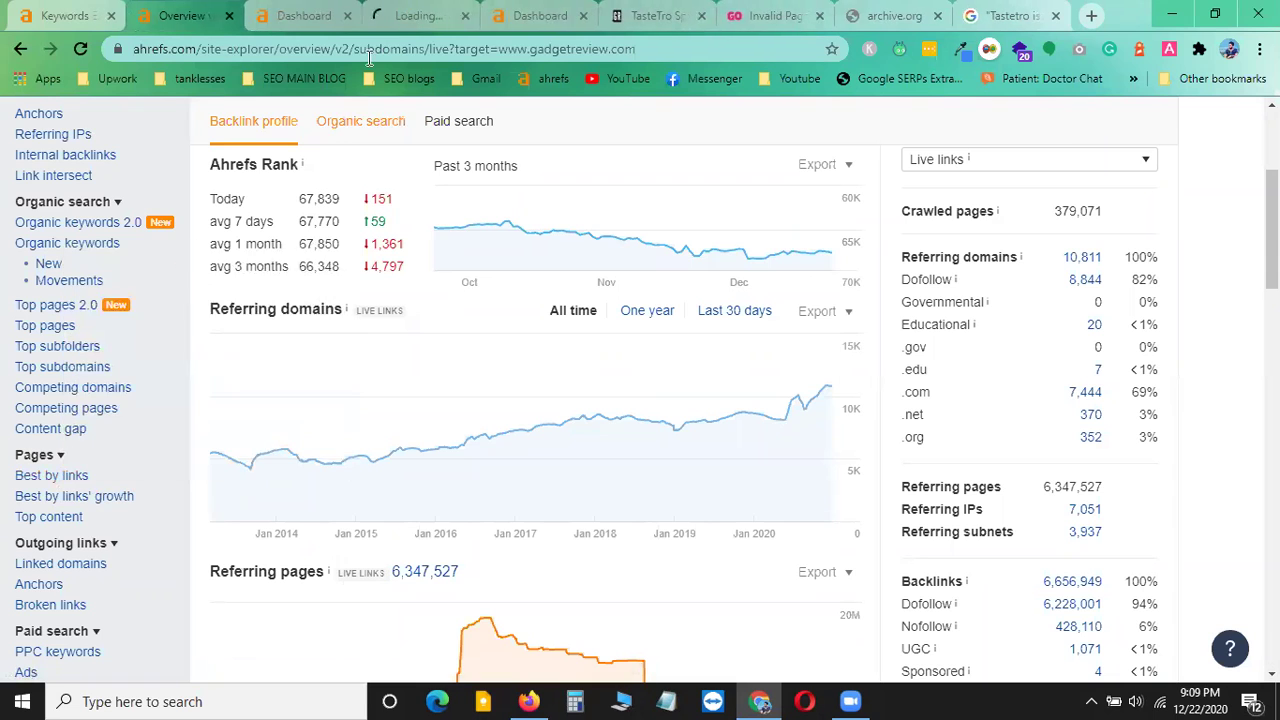
{"action": "left_click", "coordinate": [307, 14]}
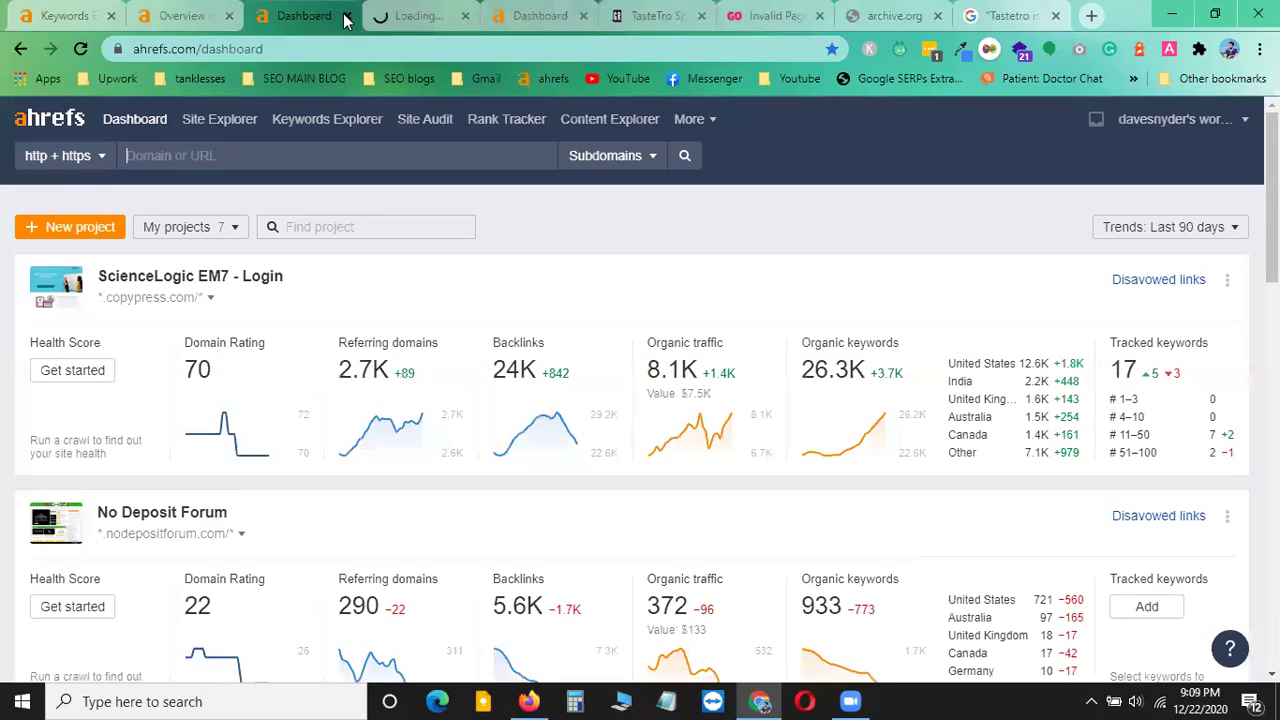
{"action": "left_click", "coordinate": [347, 17]}
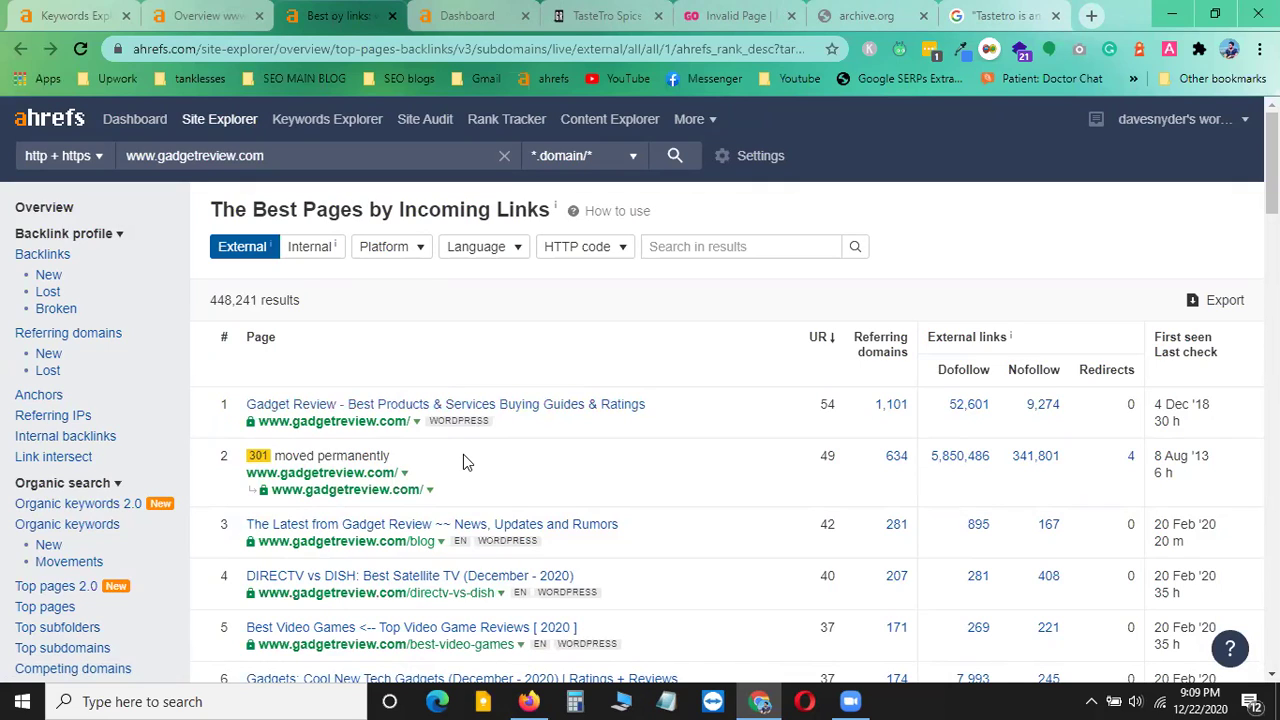
- Revisit the TasteTro article briefly and examine Gadget Review's best pages by incoming links, including their referring domains
{"action": "left_click", "coordinate": [605, 15]}
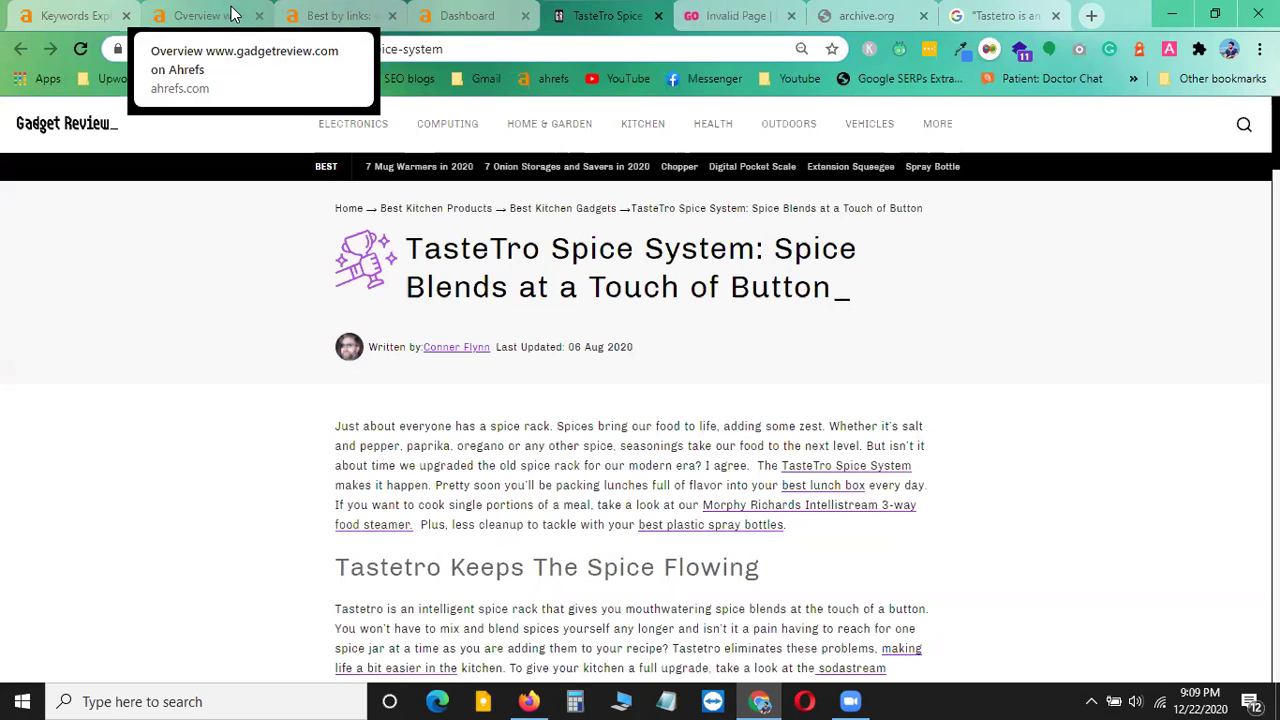
{"action": "left_click", "coordinate": [345, 14]}
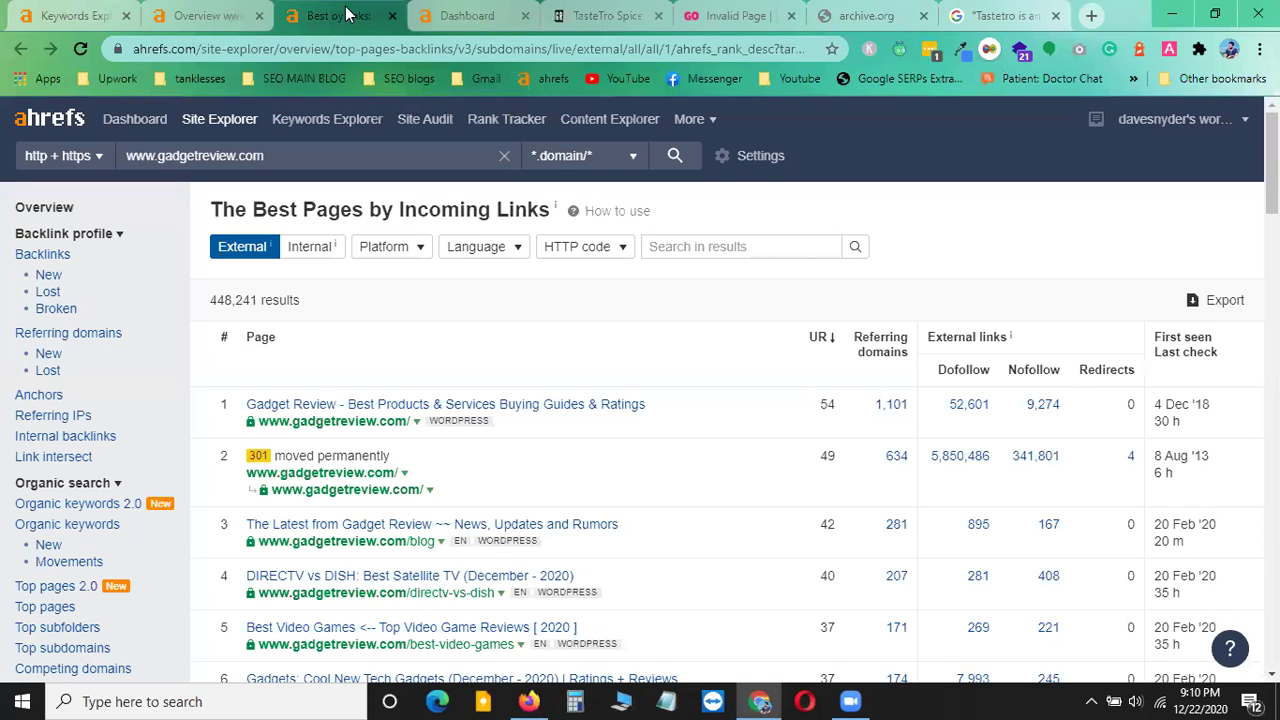
{"action": "scroll", "coordinate": [80, 495], "scroll_direction": "down", "scroll_amount": 3}
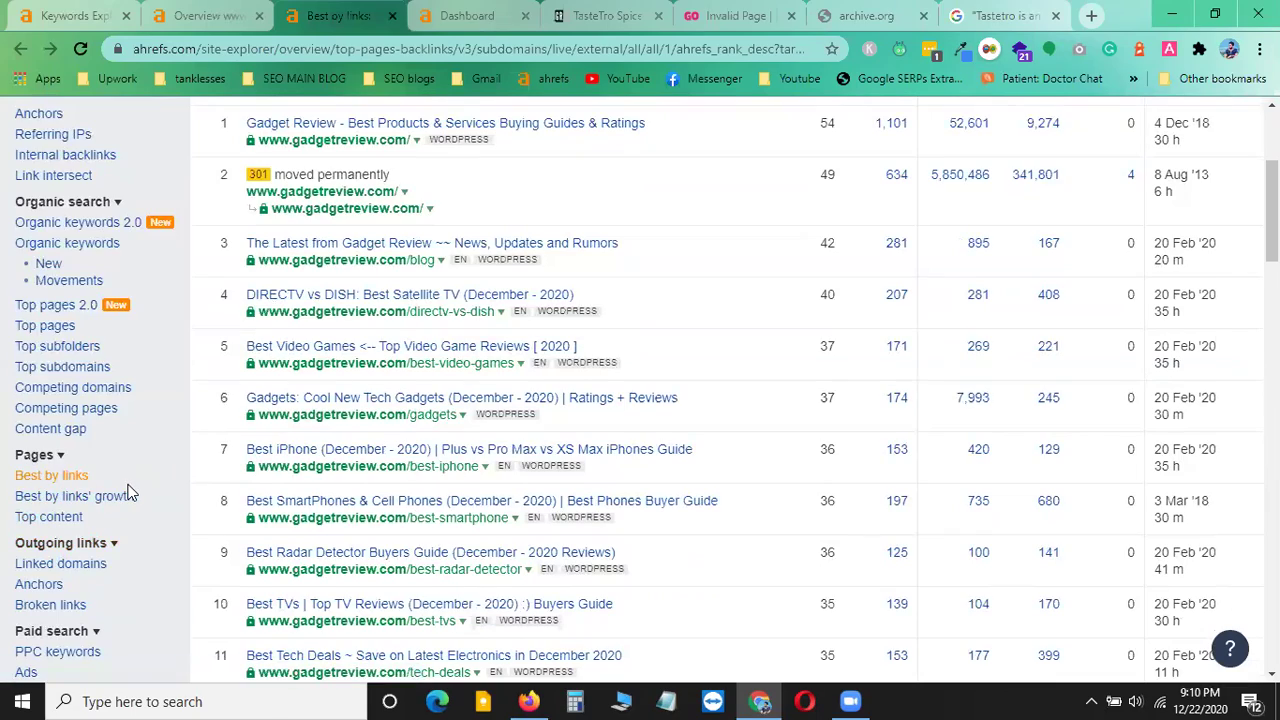
{"action": "scroll", "coordinate": [70, 490], "scroll_direction": "up", "scroll_amount": 1}
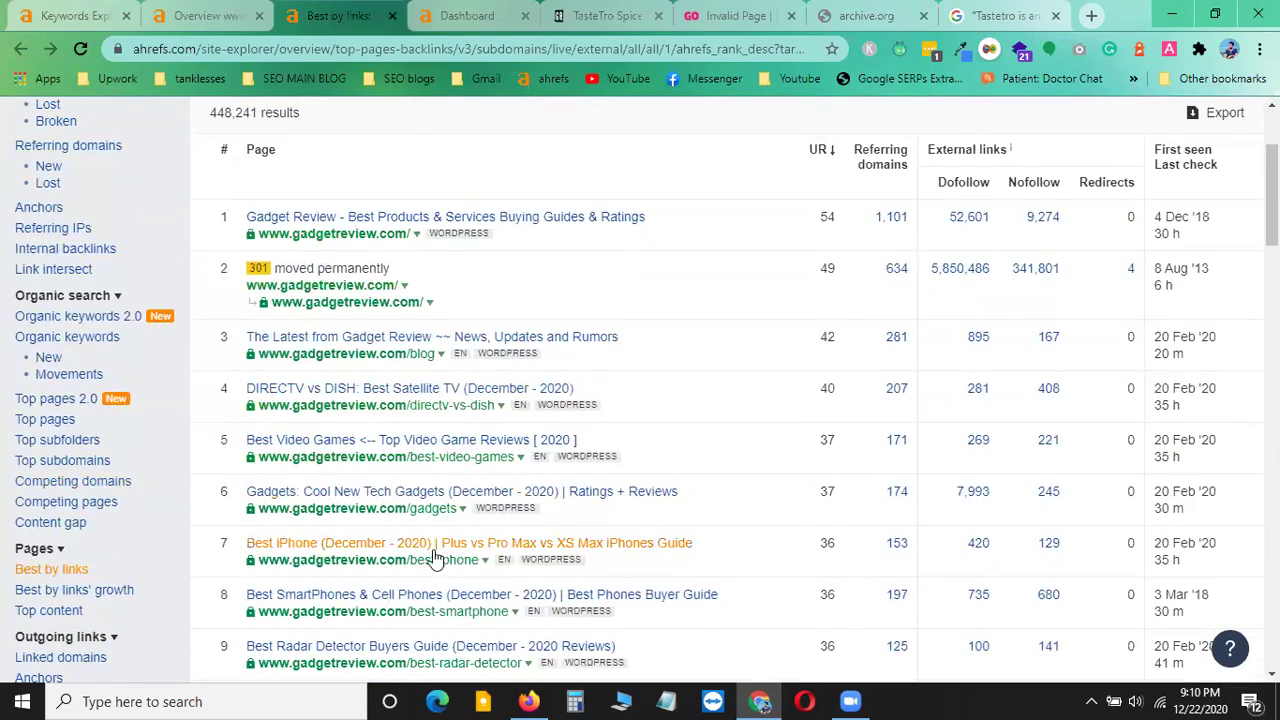
{"action": "scroll", "coordinate": [440, 480], "scroll_direction": "down", "scroll_amount": 5}
{"action": "scroll", "coordinate": [527, 512], "scroll_direction": "up", "scroll_amount": 6}
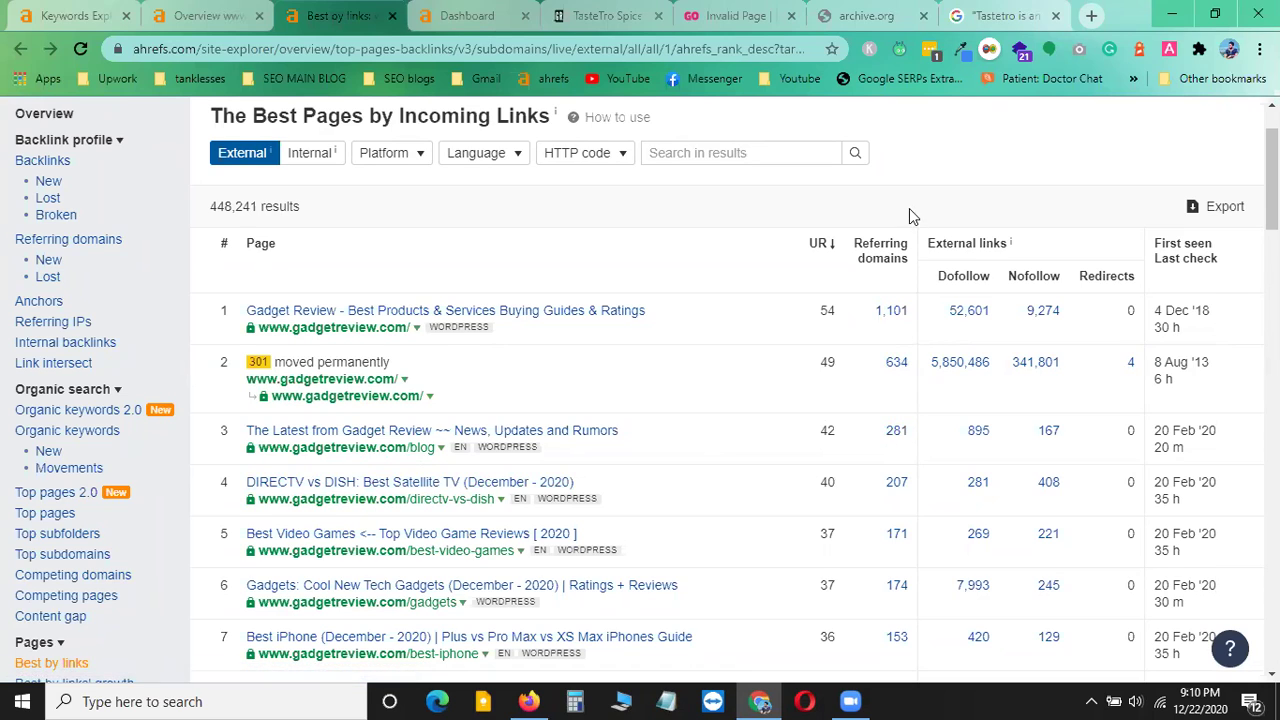
{"action": "scroll", "coordinate": [909, 208], "scroll_direction": "up", "scroll_amount": 1}
{"action": "scroll", "coordinate": [905, 191], "scroll_direction": "down", "scroll_amount": 1}
{"action": "scroll", "coordinate": [311, 529], "scroll_direction": "down", "scroll_amount": 5}
{"action": "scroll", "coordinate": [328, 543], "scroll_direction": "up", "scroll_amount": 2}
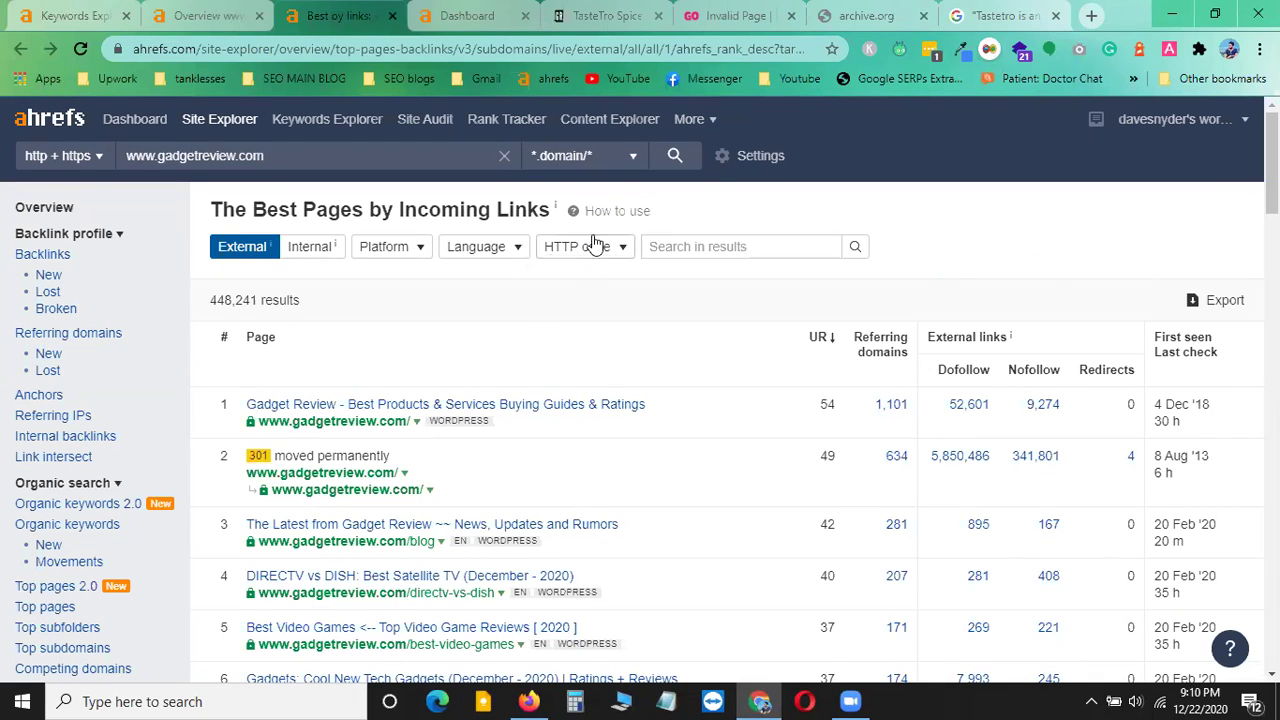
- Filter the best pages by incoming links to HTTP code 404 not found and look through the listed pages
{"action": "left_click", "coordinate": [624, 249]}
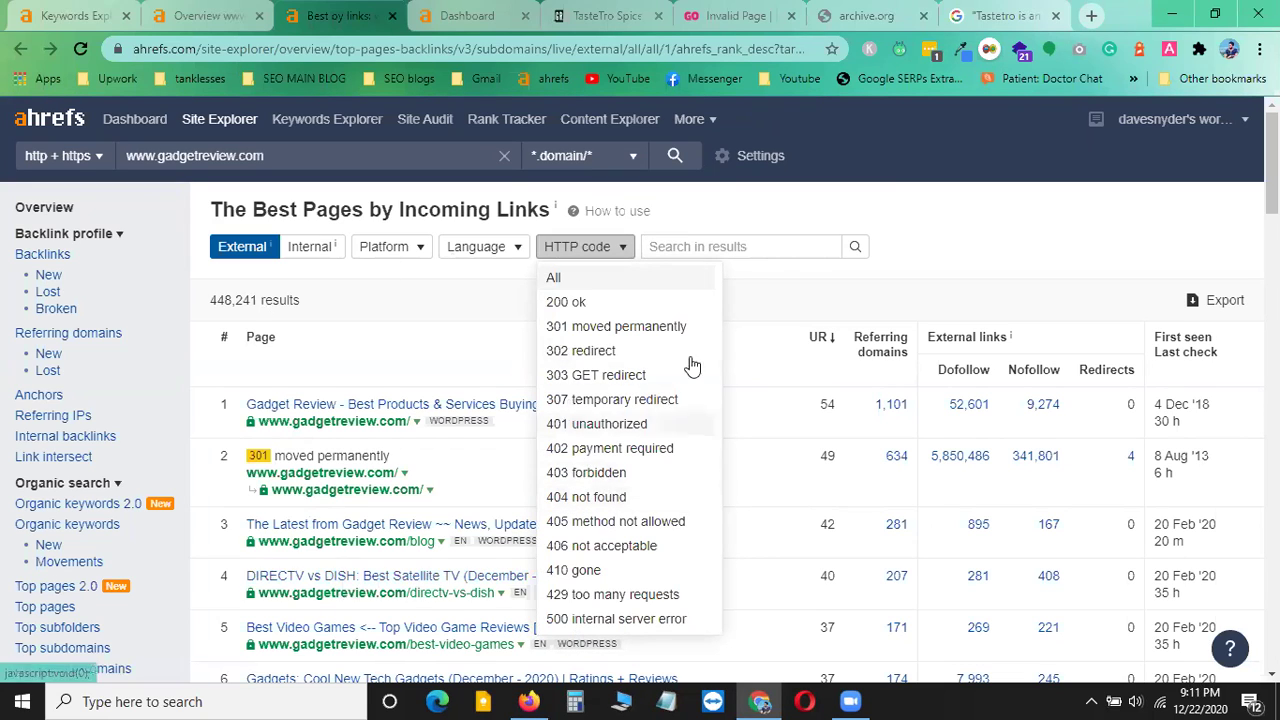
{"action": "left_click", "coordinate": [585, 497]}
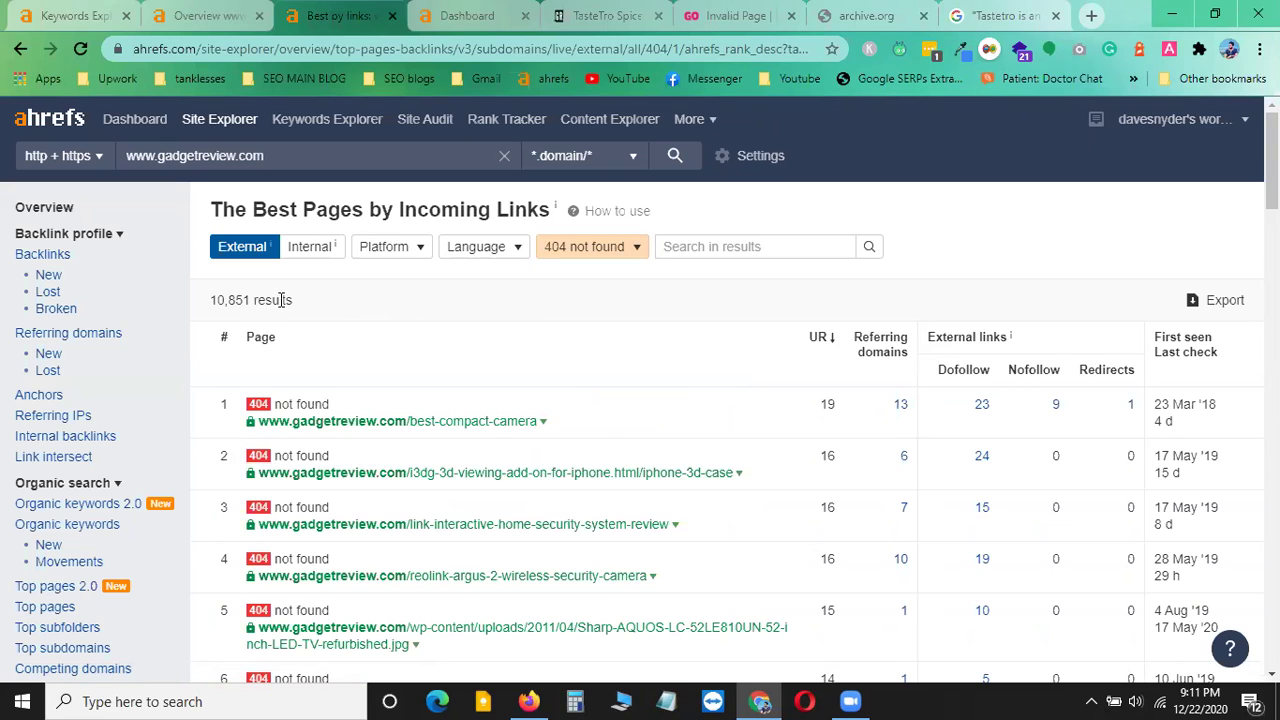
{"action": "left_click_drag", "start_coordinate": [213, 300], "coordinate": [238, 299]}
{"action": "scroll", "coordinate": [320, 490], "scroll_direction": "down", "scroll_amount": 4}
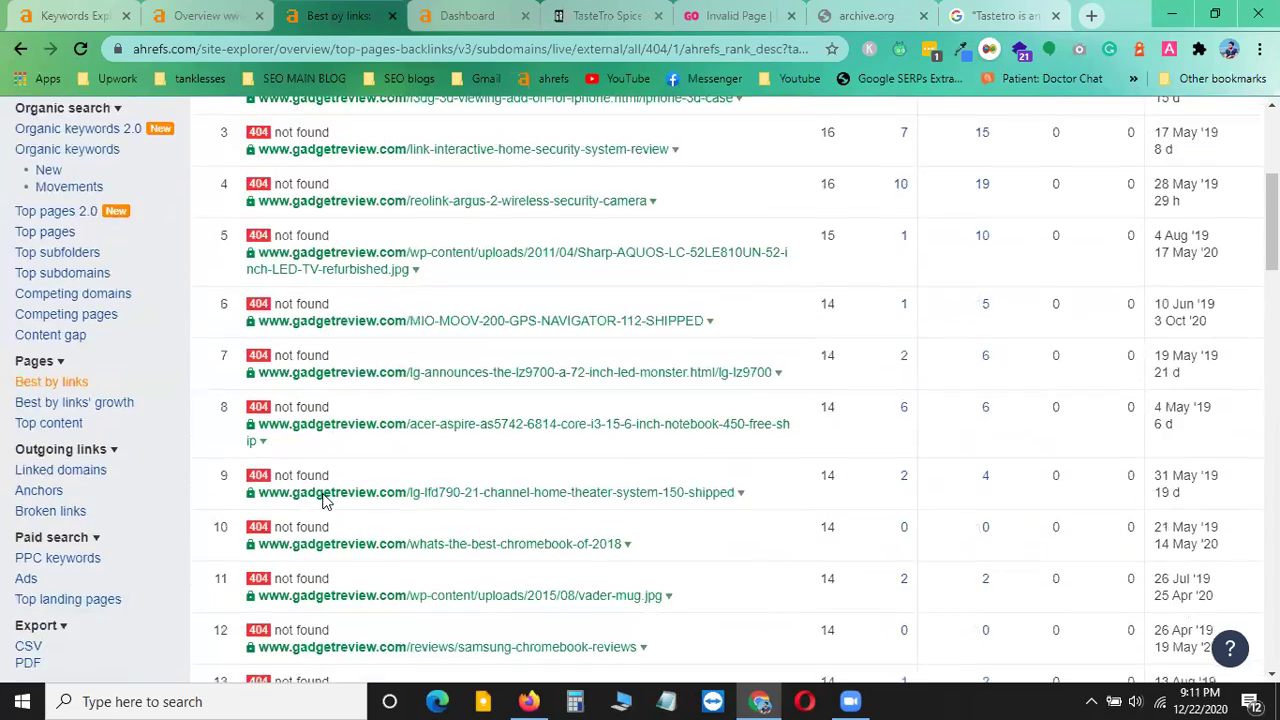
- Examine the first results page of Gadget Review's 404 pages, comparing their URLs, referring domains and external links
{"action": "scroll", "coordinate": [323, 500], "scroll_direction": "down", "scroll_amount": 3}
{"action": "scroll", "coordinate": [332, 501], "scroll_direction": "up", "scroll_amount": 8}
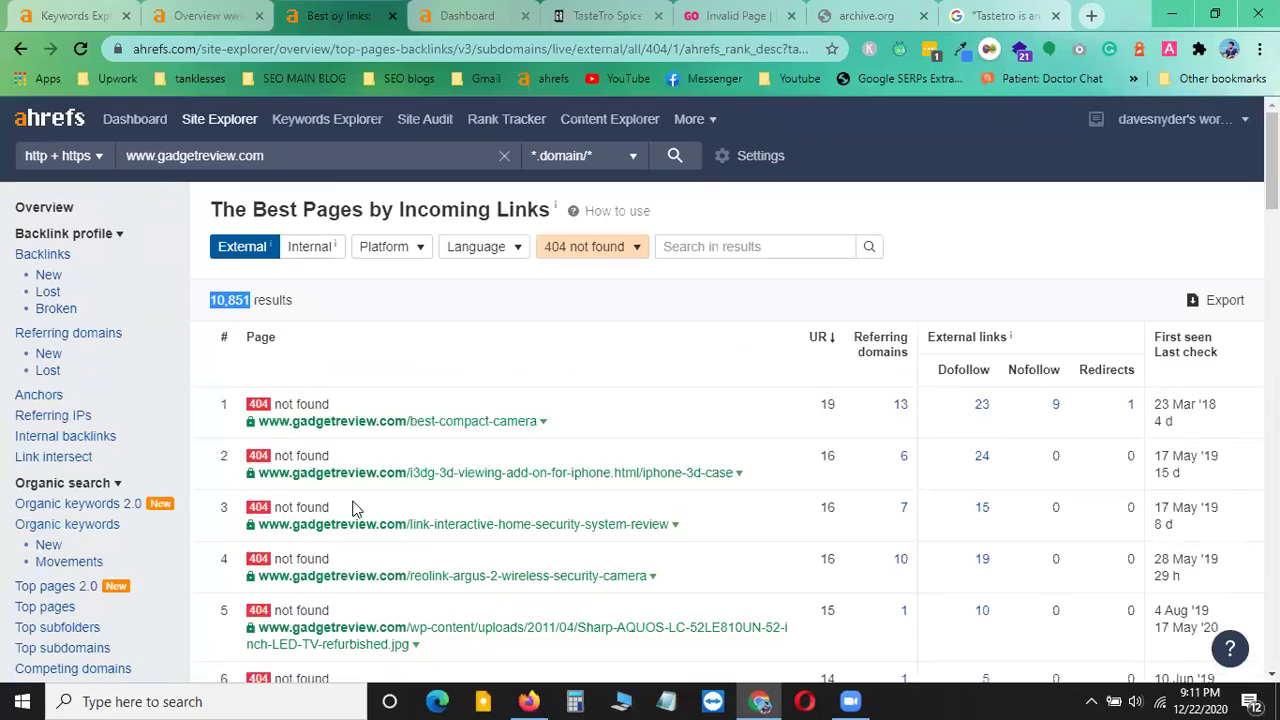
{"action": "scroll", "coordinate": [352, 440], "scroll_direction": "down", "scroll_amount": 10}
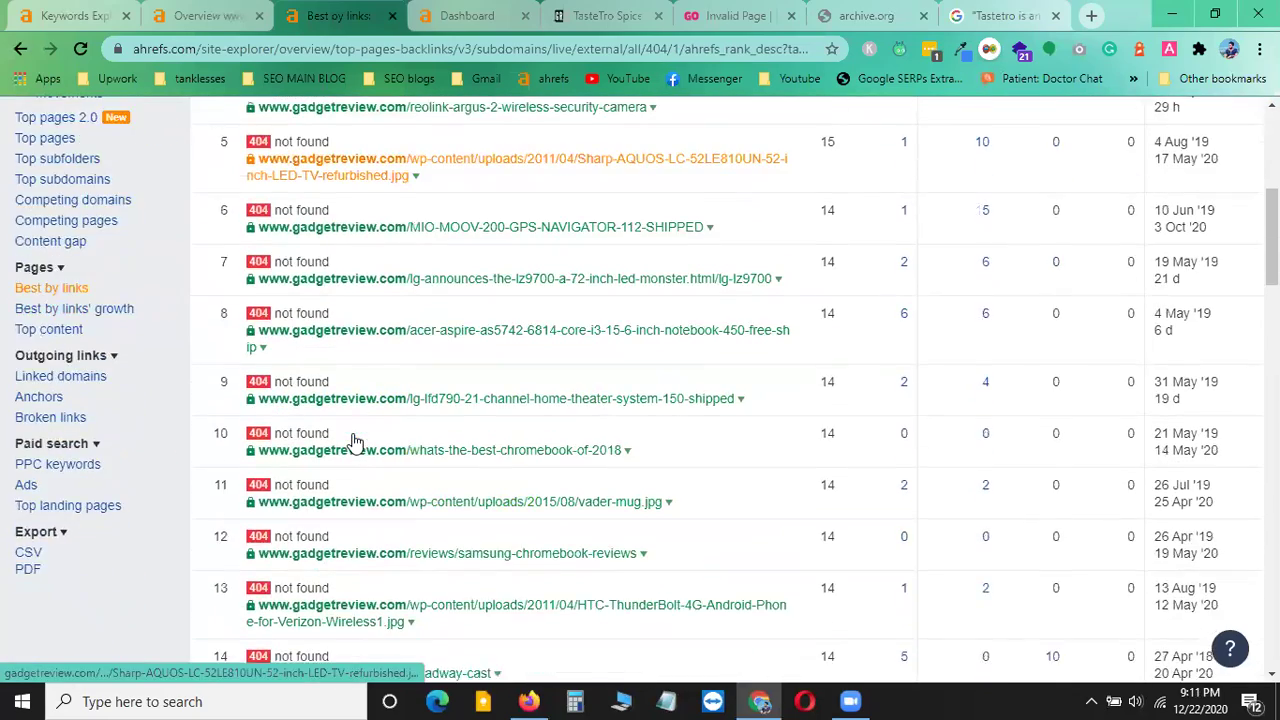
{"action": "scroll", "coordinate": [352, 440], "scroll_direction": "down", "scroll_amount": 3}
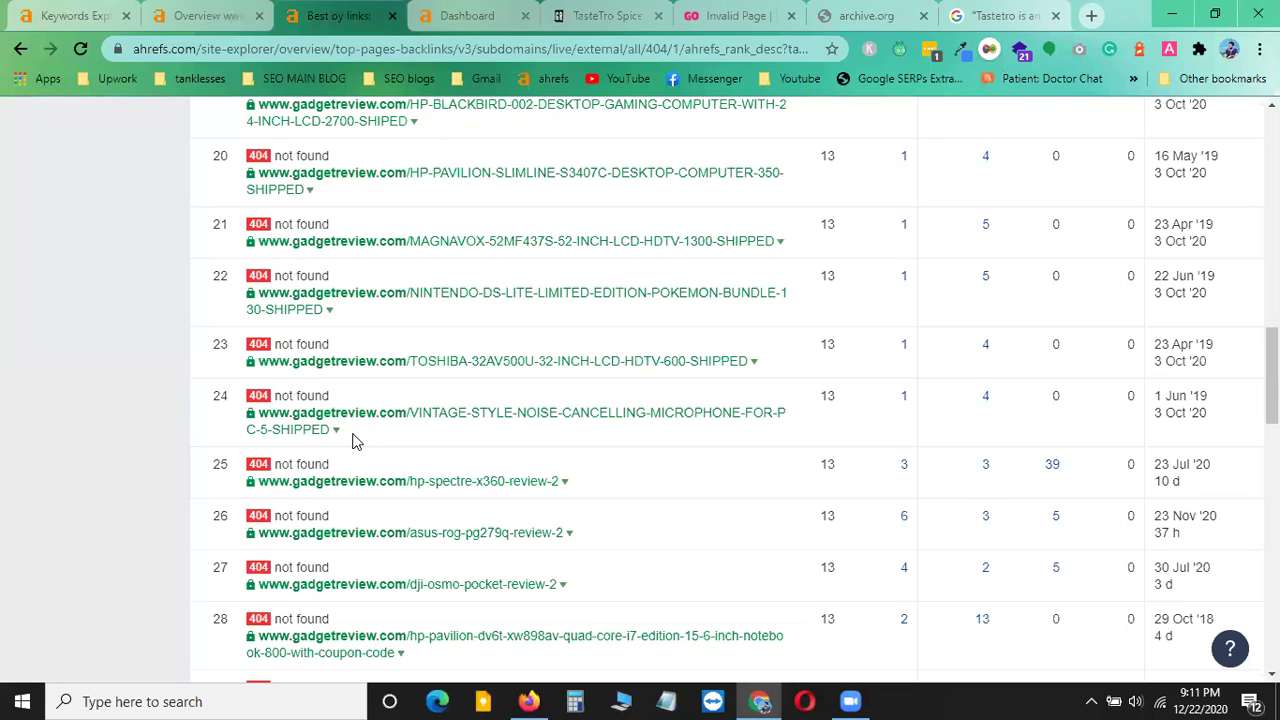
{"action": "scroll", "coordinate": [352, 440], "scroll_direction": "up", "scroll_amount": 13}
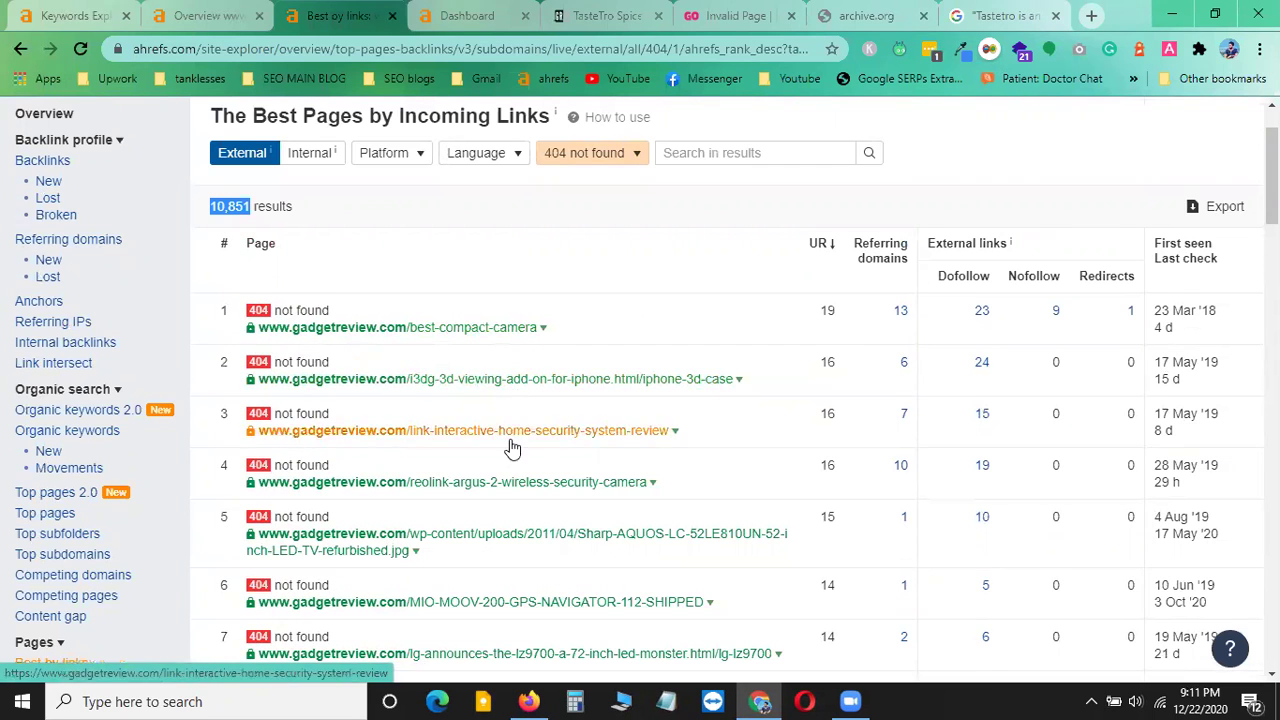
{"action": "scroll", "coordinate": [510, 458], "scroll_direction": "down", "scroll_amount": 2}
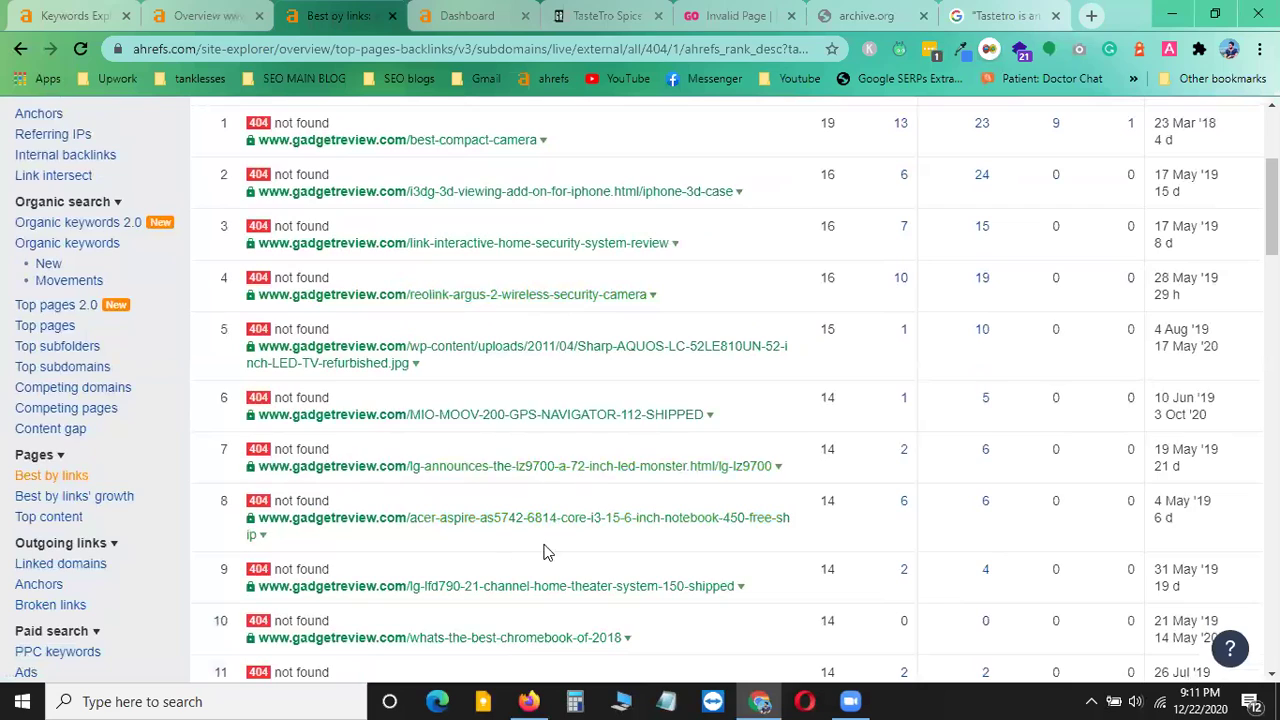
{"action": "scroll", "coordinate": [532, 540], "scroll_direction": "down", "scroll_amount": 1}
{"action": "scroll", "coordinate": [520, 535], "scroll_direction": "down", "scroll_amount": 2}
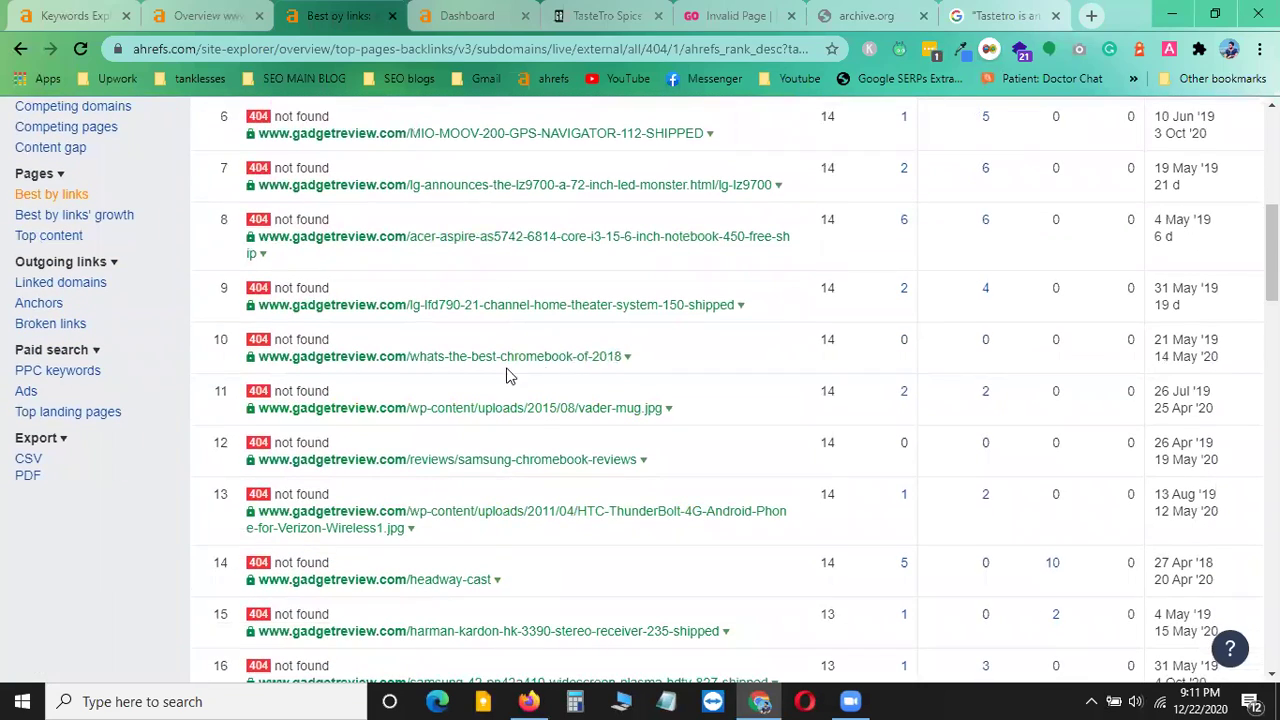
{"action": "scroll", "coordinate": [548, 474], "scroll_direction": "down", "scroll_amount": 2}
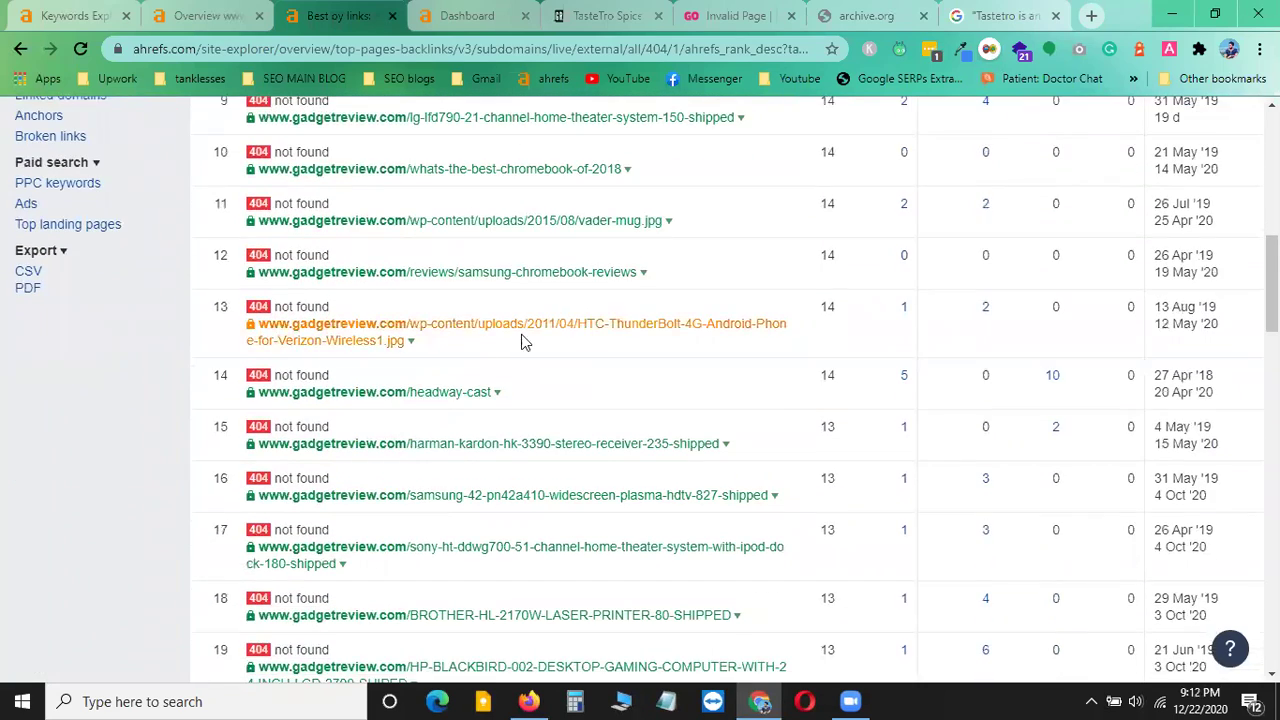
{"action": "scroll", "coordinate": [628, 503], "scroll_direction": "down", "scroll_amount": 3}
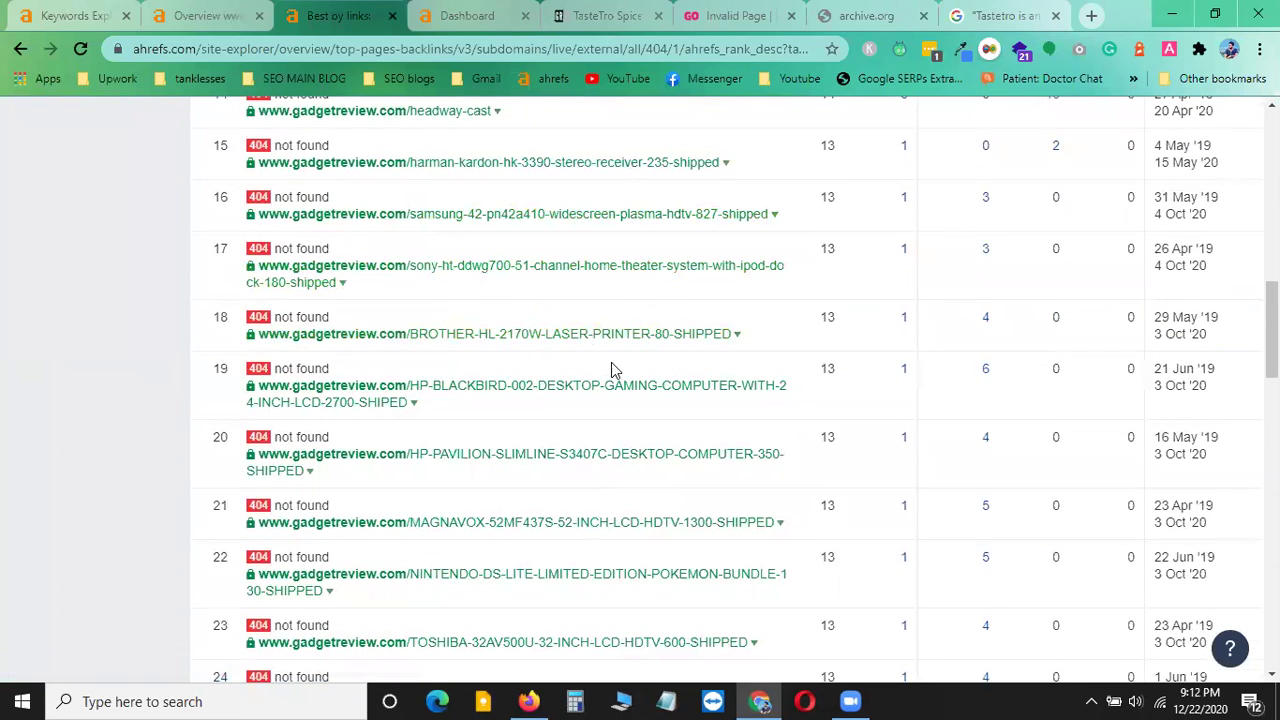
{"action": "scroll", "coordinate": [570, 530], "scroll_direction": "down", "scroll_amount": 2}
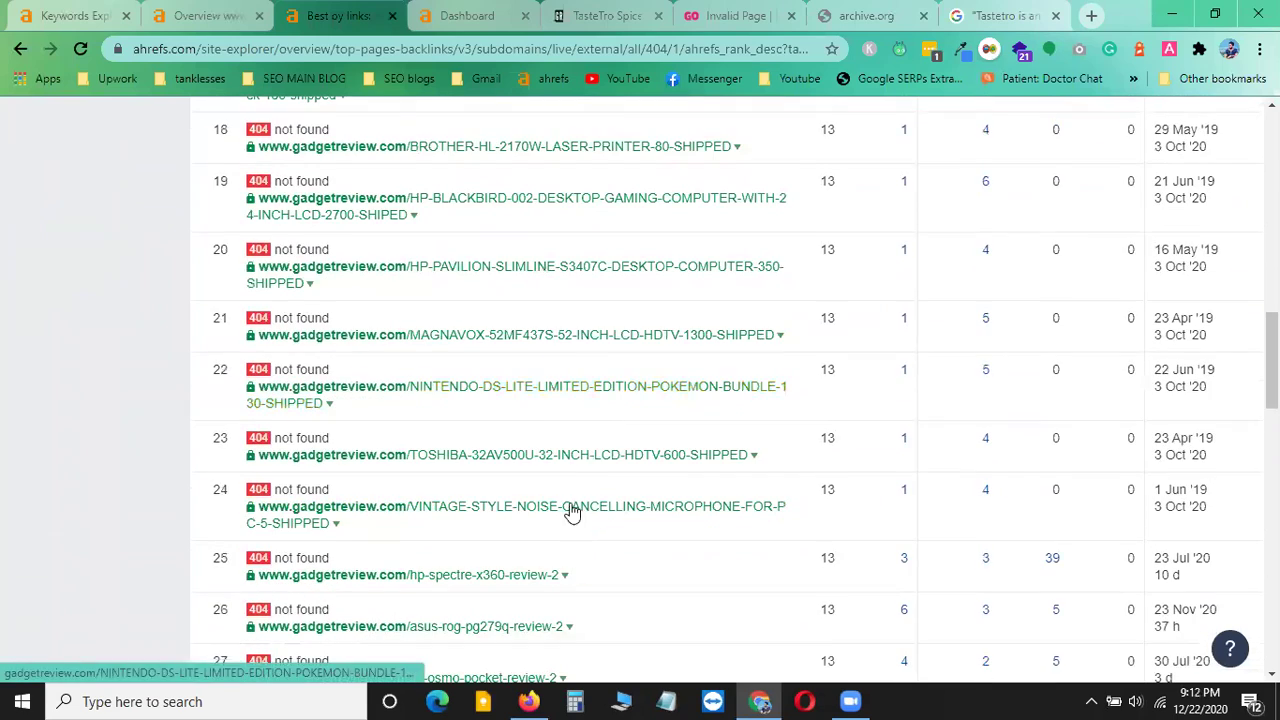
{"action": "scroll", "coordinate": [530, 530], "scroll_direction": "down", "scroll_amount": 2}
{"action": "scroll", "coordinate": [615, 557], "scroll_direction": "down", "scroll_amount": 4}
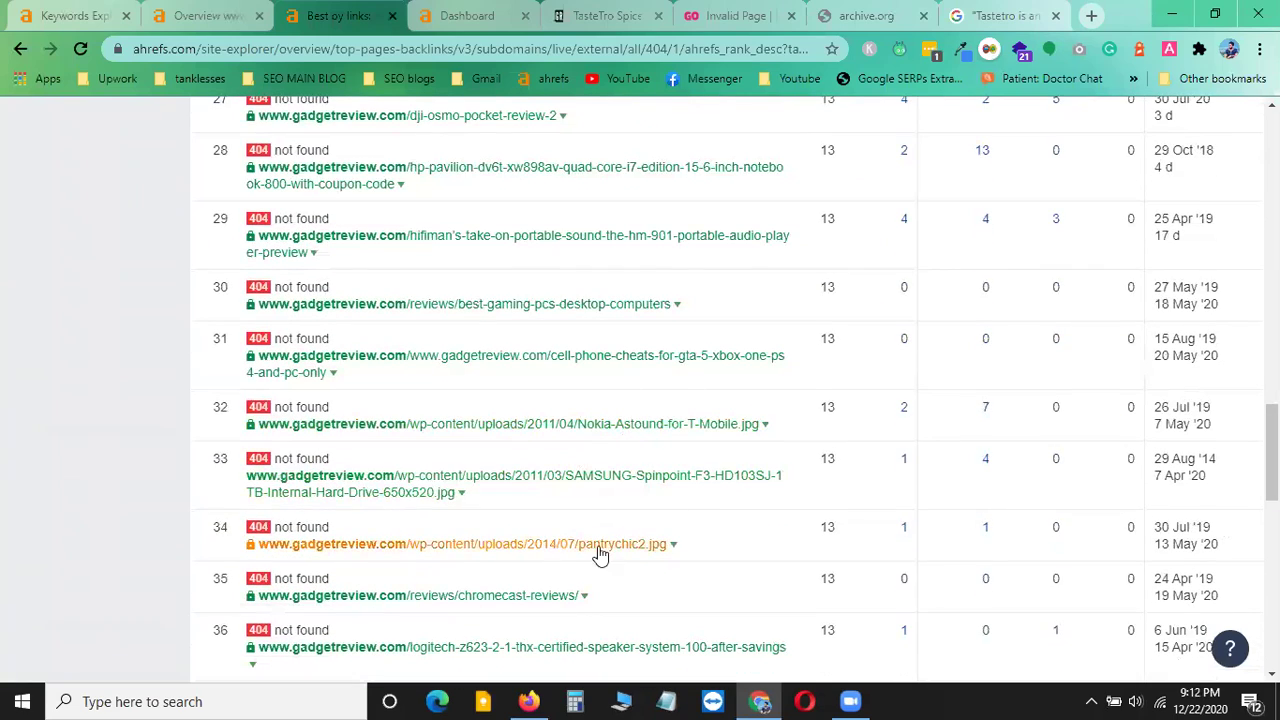
{"action": "scroll", "coordinate": [590, 543], "scroll_direction": "down", "scroll_amount": 2}
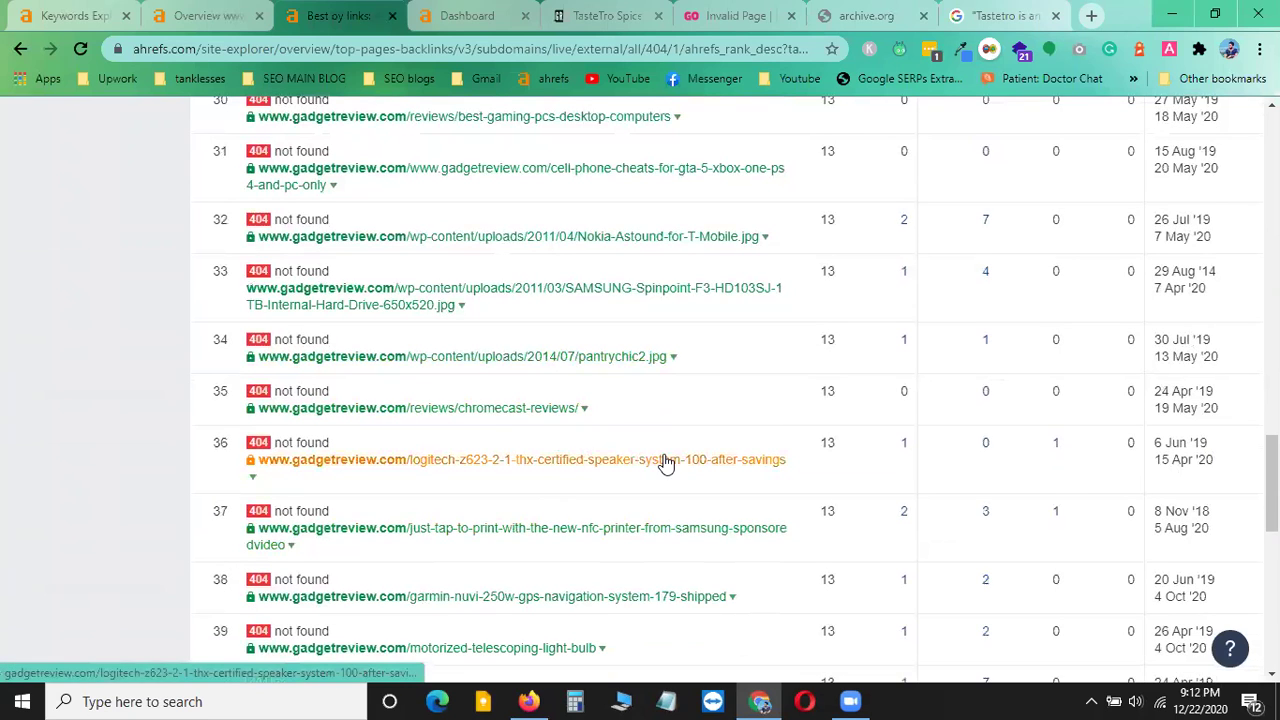
{"action": "scroll", "coordinate": [637, 500], "scroll_direction": "down", "scroll_amount": 1}
{"action": "scroll", "coordinate": [633, 541], "scroll_direction": "down", "scroll_amount": 2}
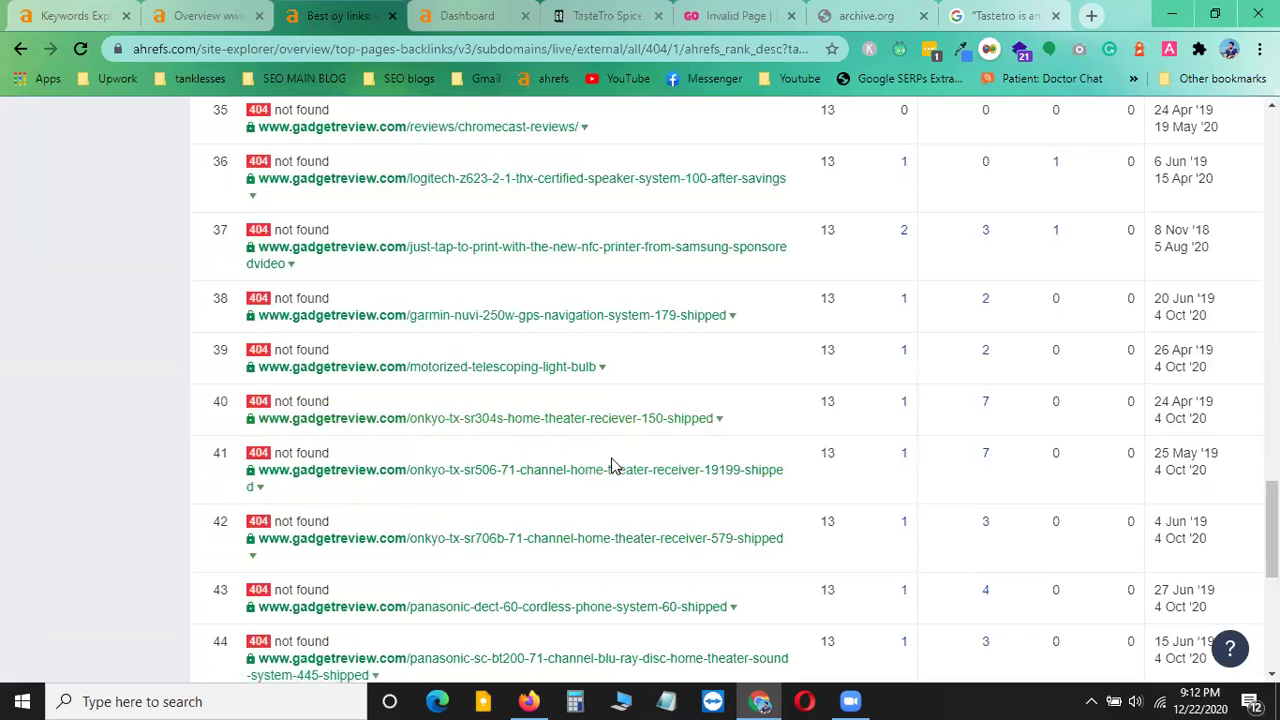
{"action": "scroll", "coordinate": [622, 593], "scroll_direction": "down", "scroll_amount": 1}
{"action": "scroll", "coordinate": [620, 560], "scroll_direction": "down", "scroll_amount": 2}
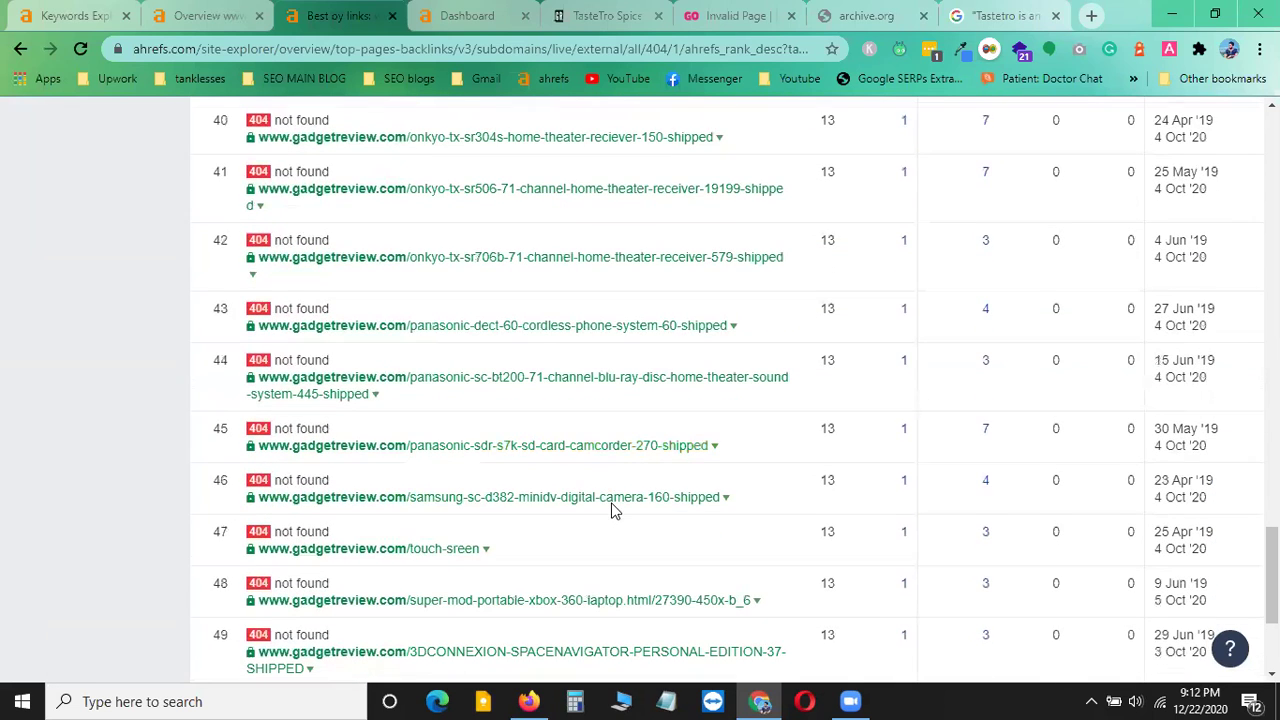
{"action": "scroll", "coordinate": [610, 512], "scroll_direction": "down", "scroll_amount": 2}
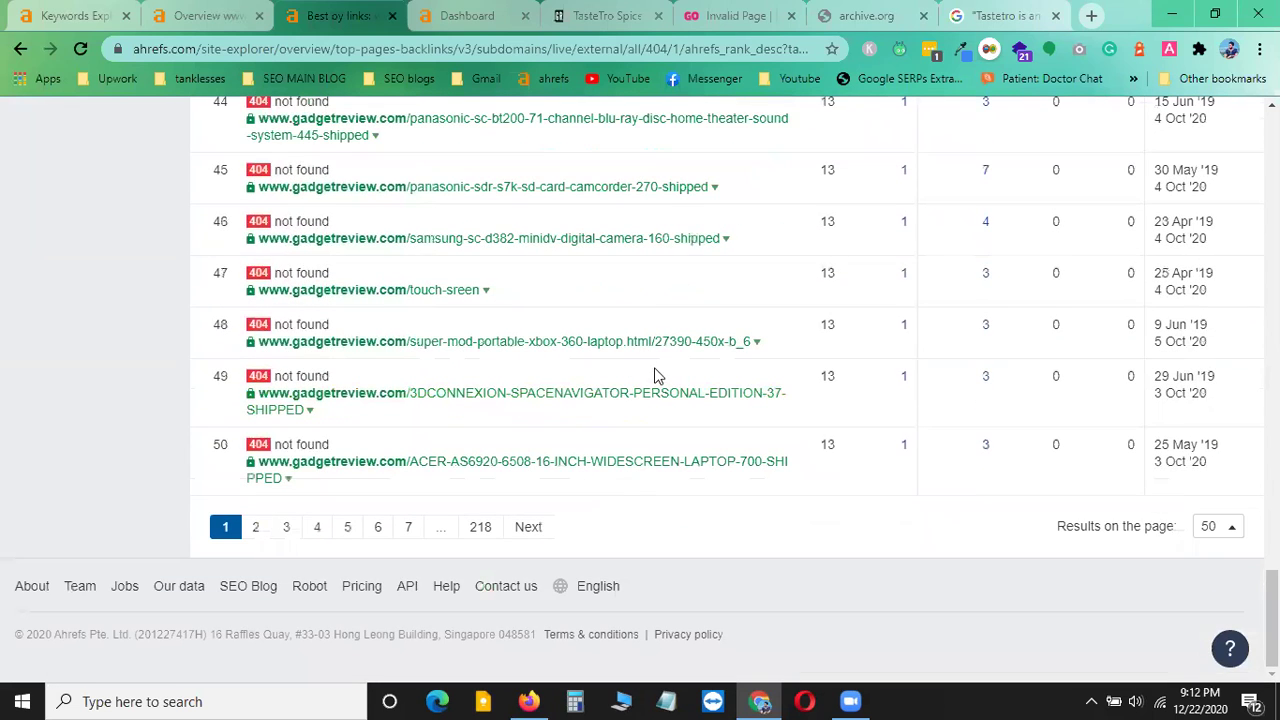
- Open page 2 of the 404 results and look through the listed URLs and their referring domains
{"action": "left_click", "coordinate": [260, 530]}
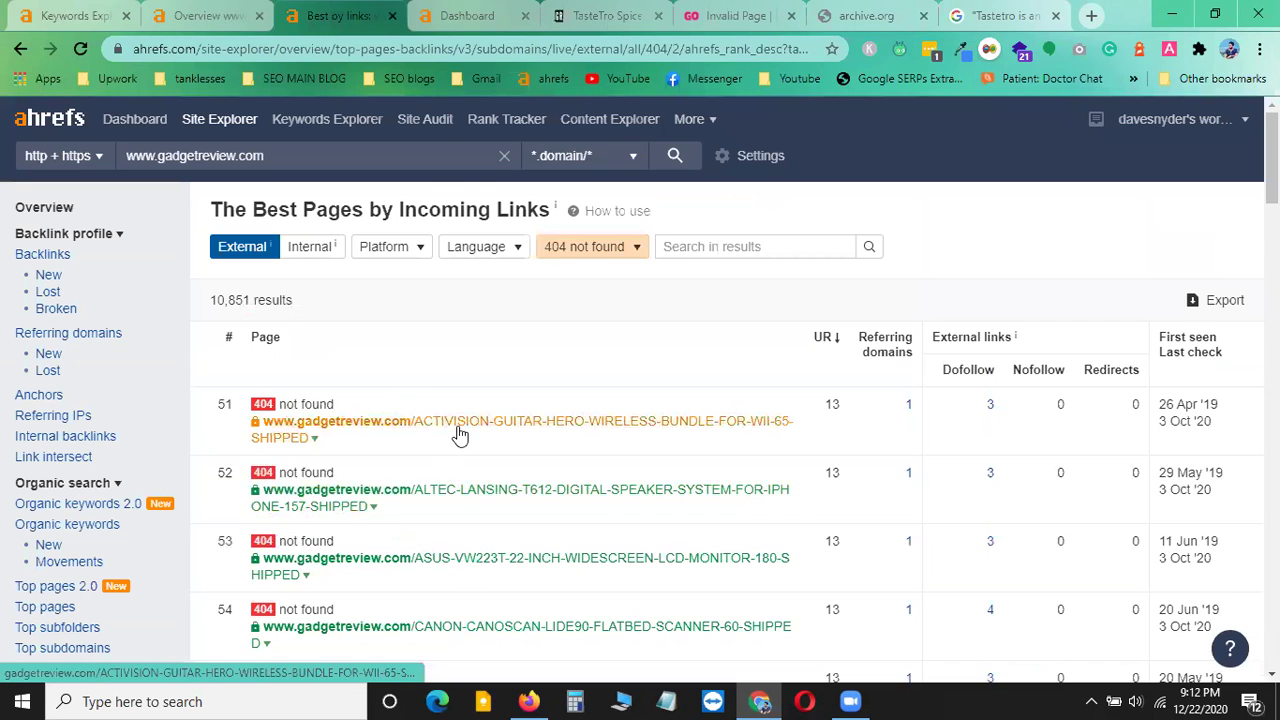
{"action": "scroll", "coordinate": [459, 432], "scroll_direction": "down", "scroll_amount": 3}
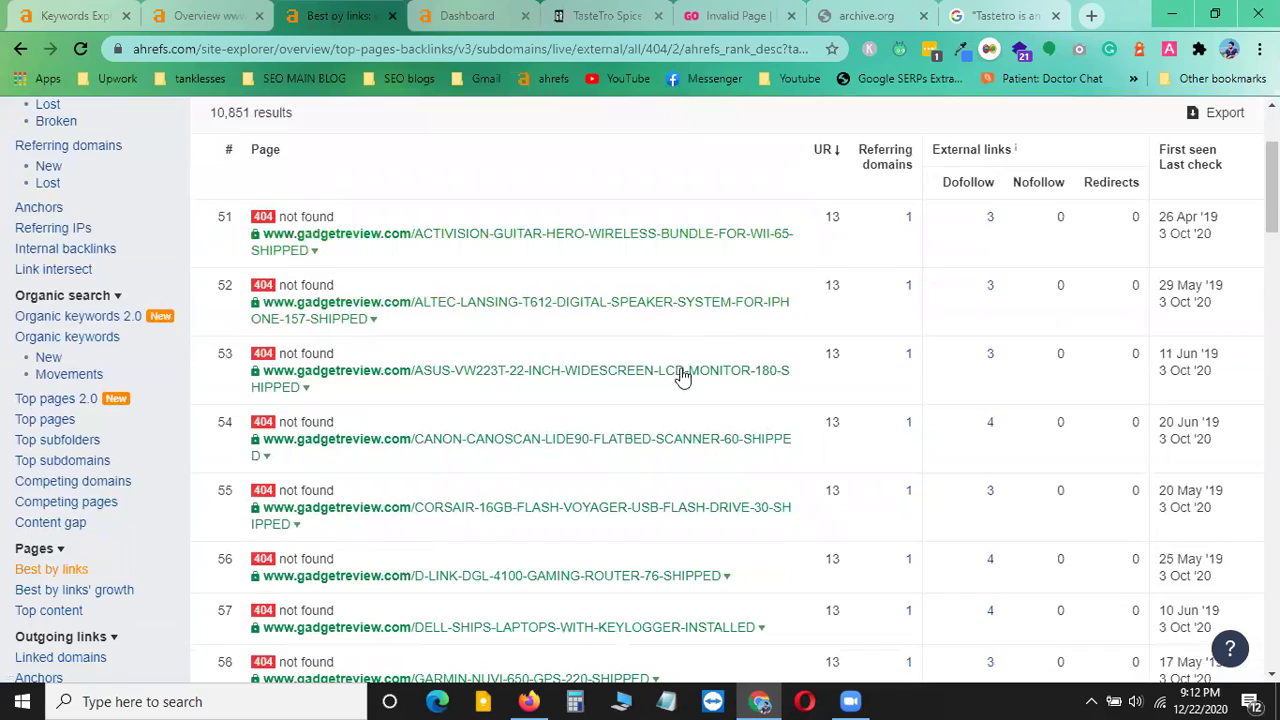
{"action": "scroll", "coordinate": [673, 443], "scroll_direction": "down", "scroll_amount": 2}
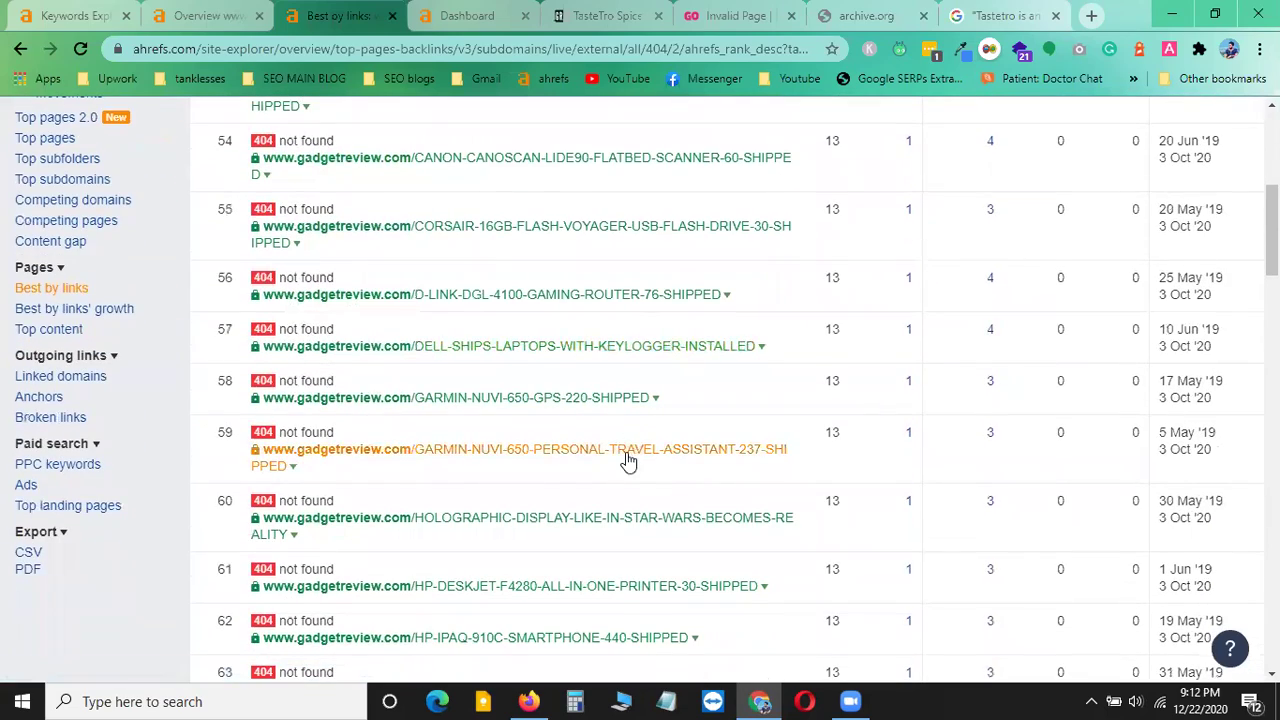
{"action": "scroll", "coordinate": [640, 508], "scroll_direction": "down", "scroll_amount": 3}
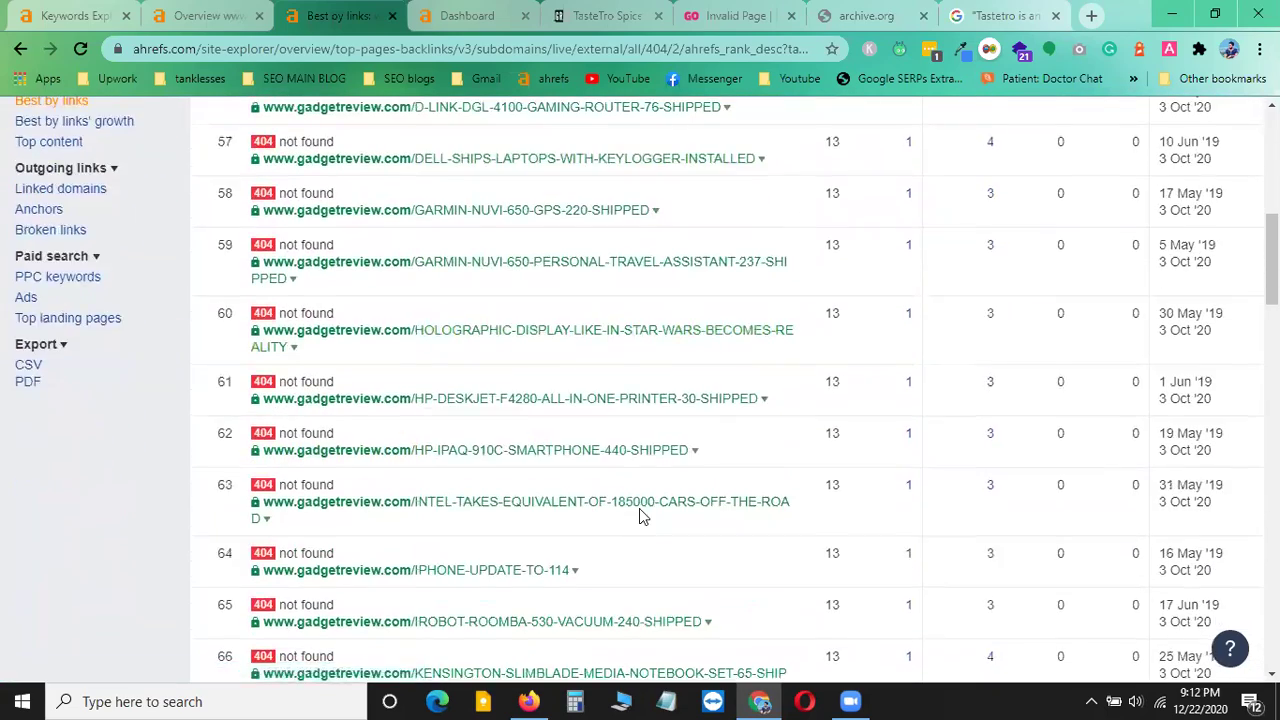
{"action": "scroll", "coordinate": [630, 488], "scroll_direction": "down", "scroll_amount": 2}
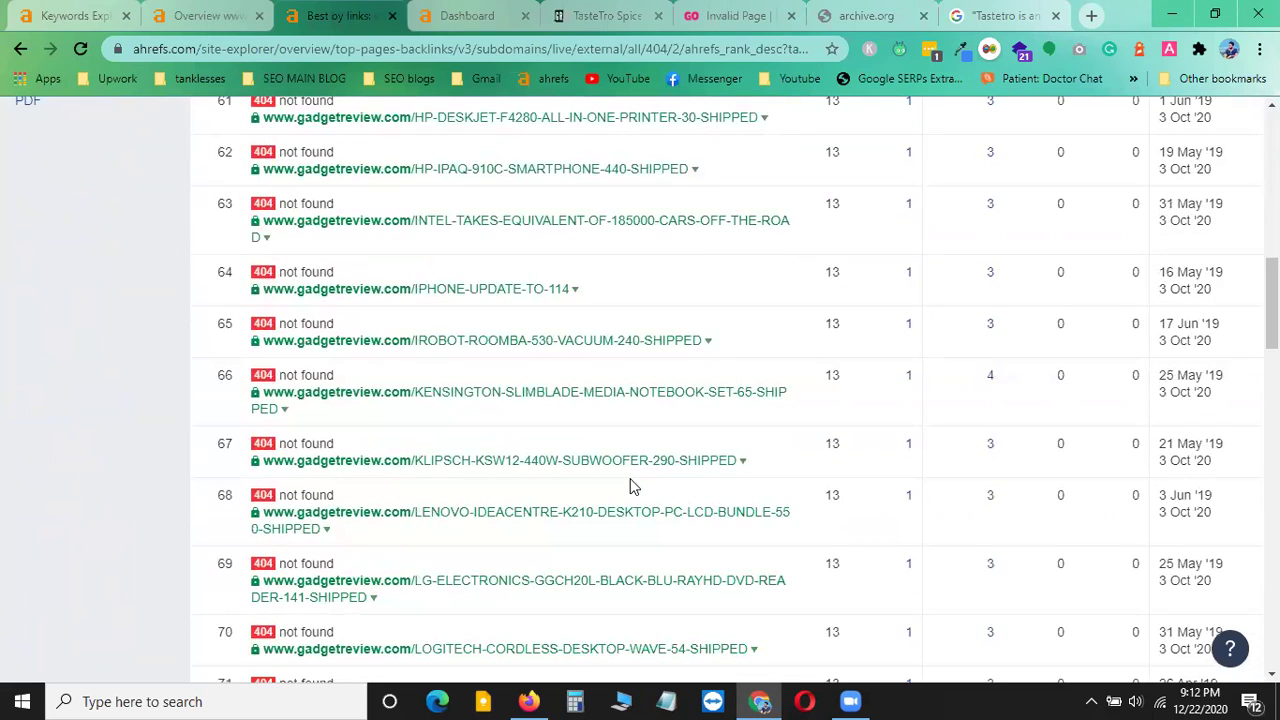
{"action": "scroll", "coordinate": [680, 487], "scroll_direction": "down", "scroll_amount": 2}
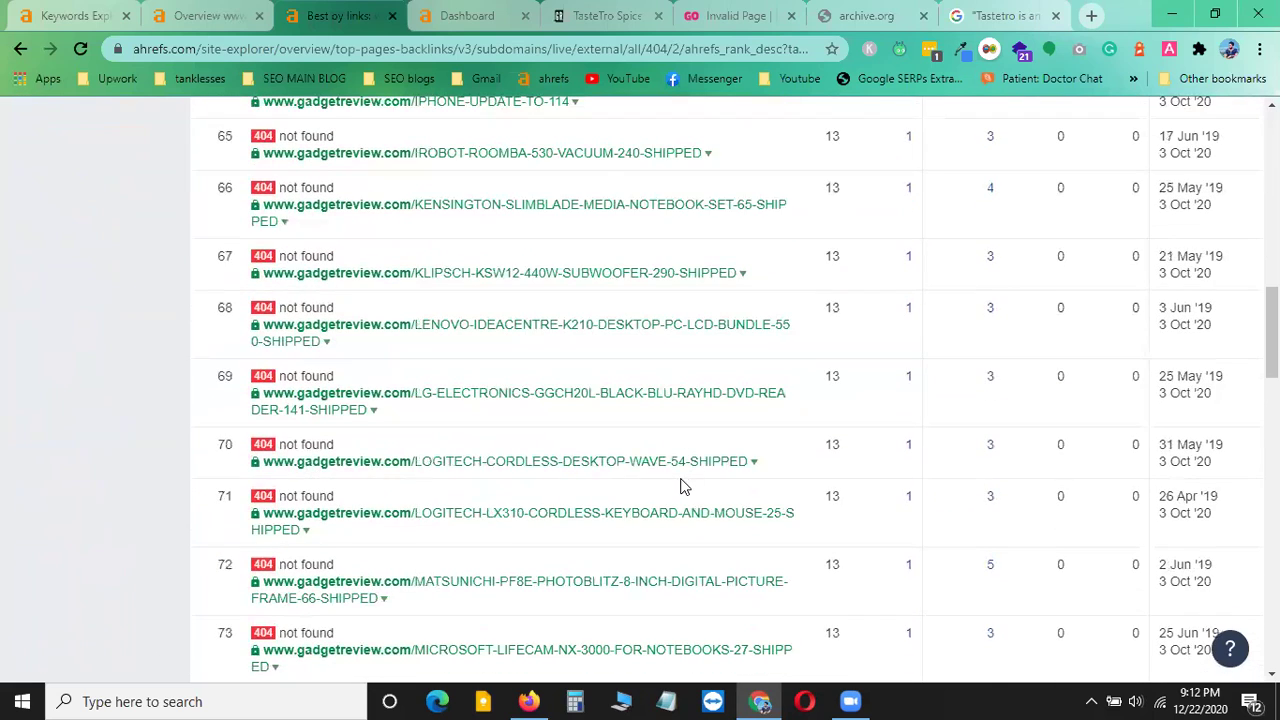
{"action": "scroll", "coordinate": [686, 456], "scroll_direction": "down", "scroll_amount": 4}
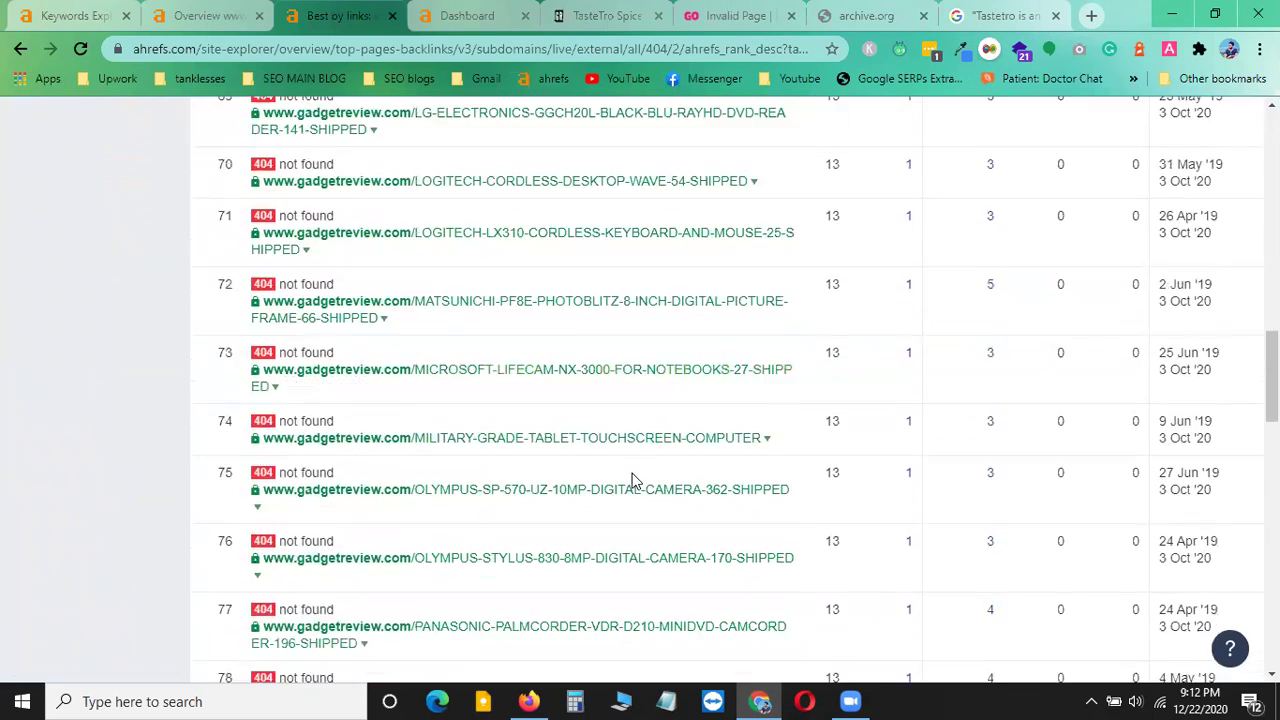
{"action": "scroll", "coordinate": [632, 480], "scroll_direction": "down", "scroll_amount": 6}
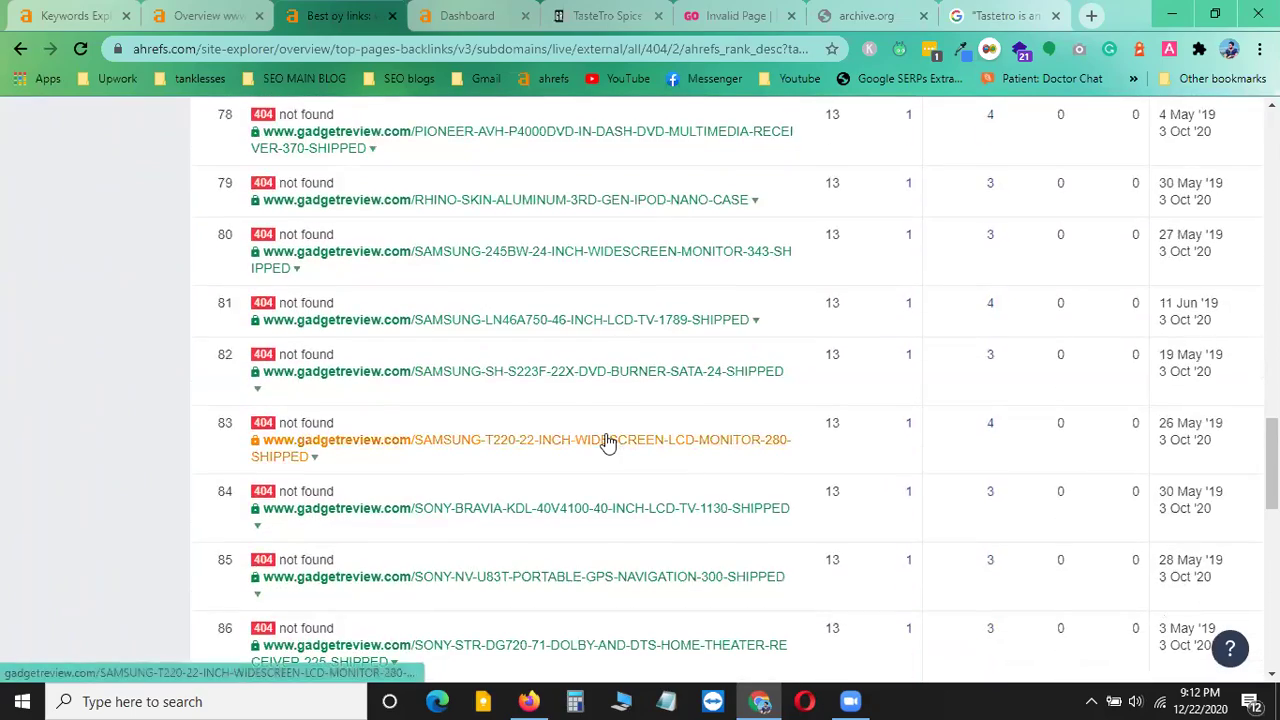
{"action": "scroll", "coordinate": [612, 443], "scroll_direction": "down", "scroll_amount": 6}
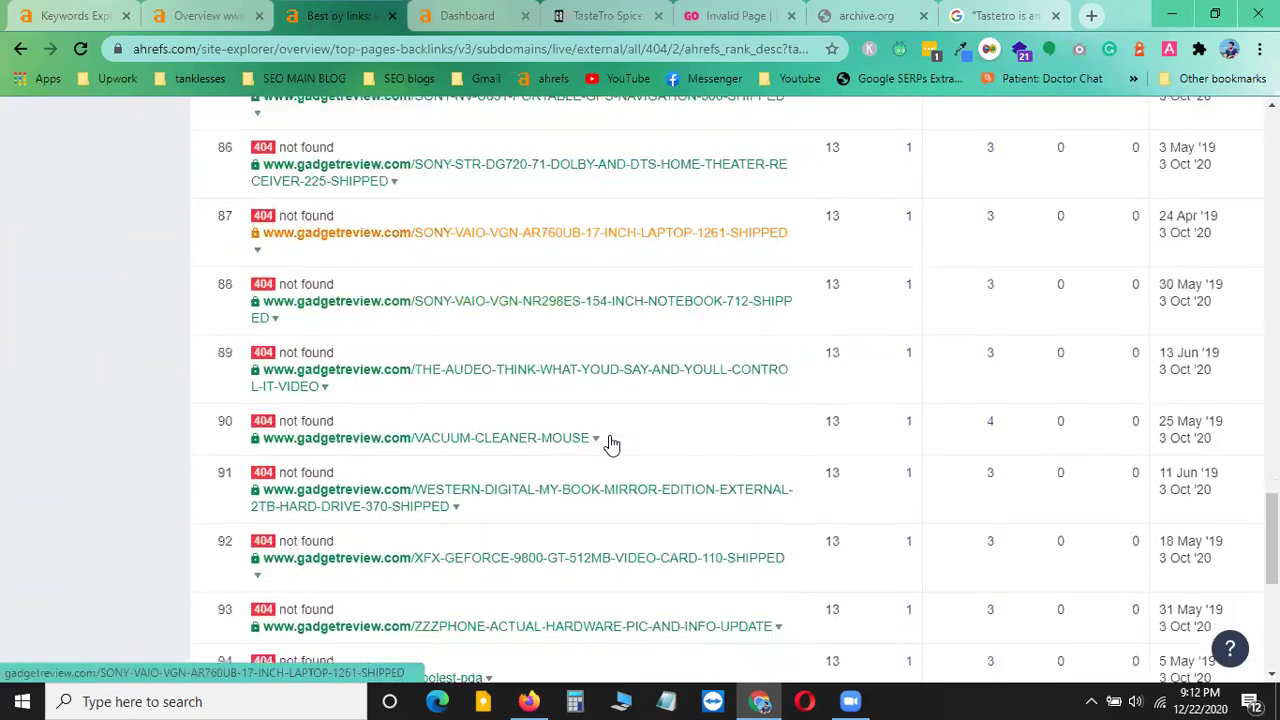
{"action": "scroll", "coordinate": [715, 518], "scroll_direction": "down", "scroll_amount": 1}
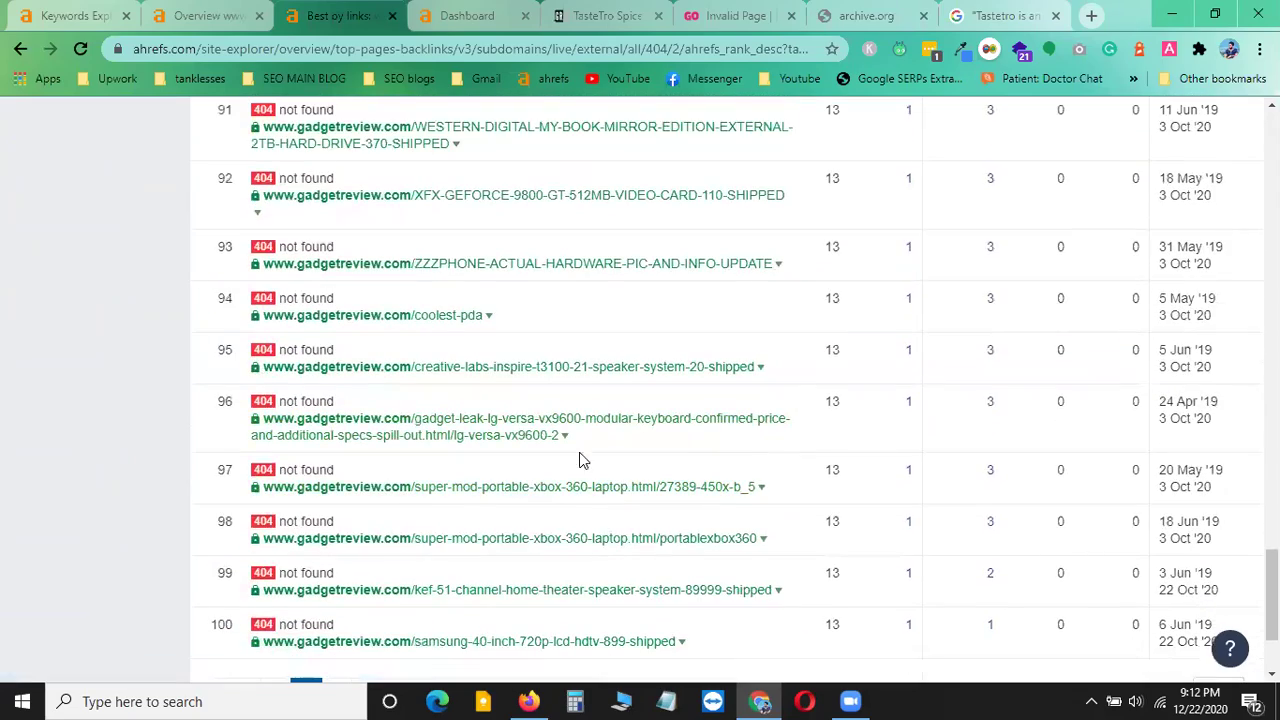
{"action": "scroll", "coordinate": [612, 585], "scroll_direction": "down", "scroll_amount": 1}
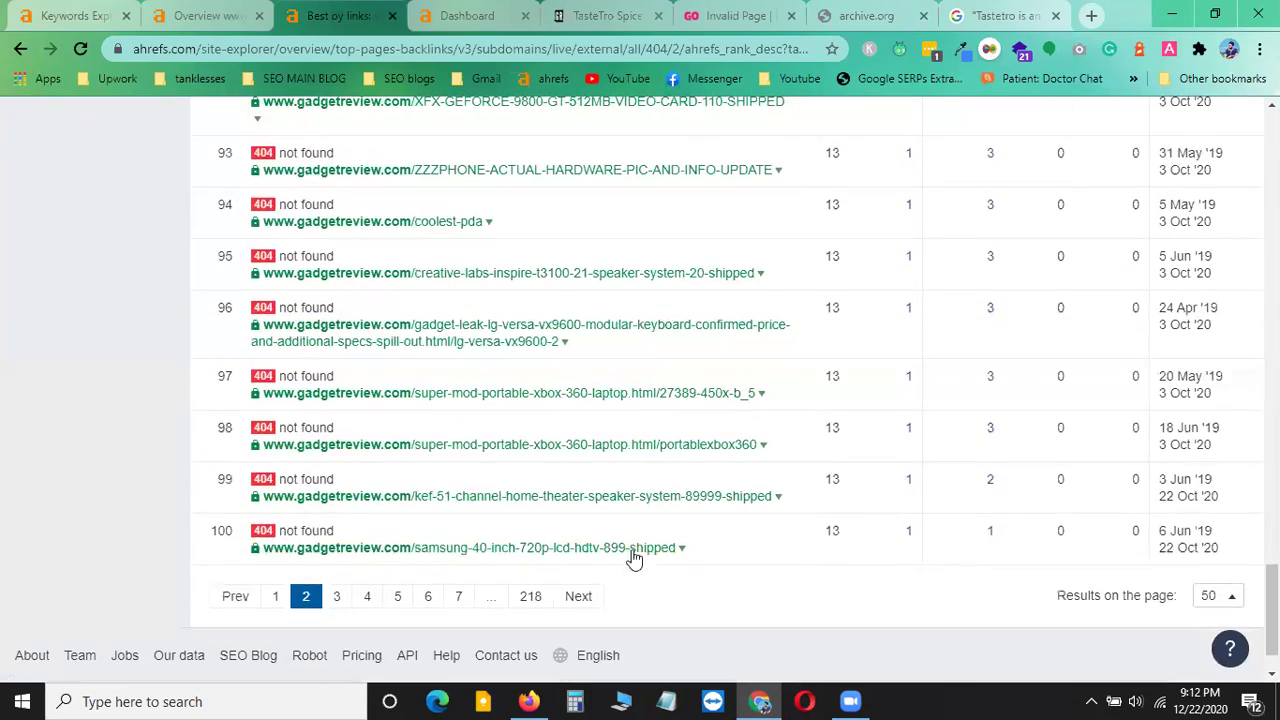
{"action": "scroll", "coordinate": [943, 440], "scroll_direction": "up", "scroll_amount": 20}
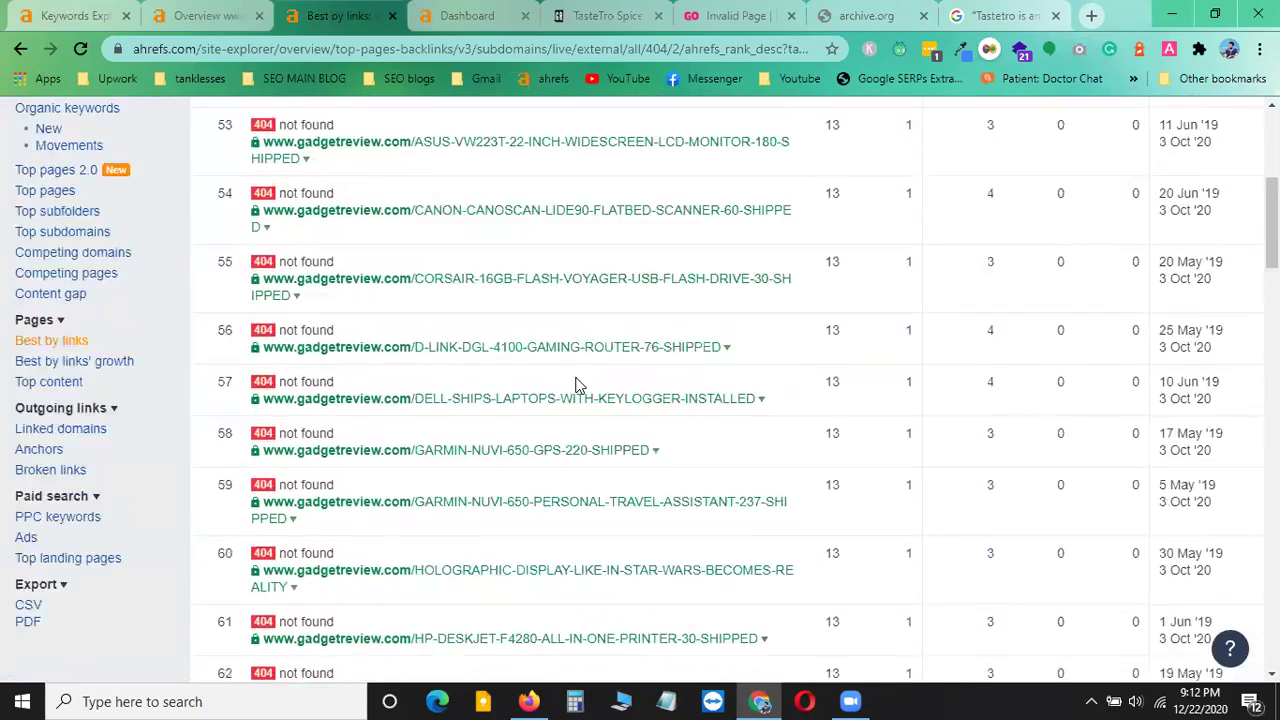
{"action": "scroll", "coordinate": [572, 386], "scroll_direction": "up", "scroll_amount": 4}
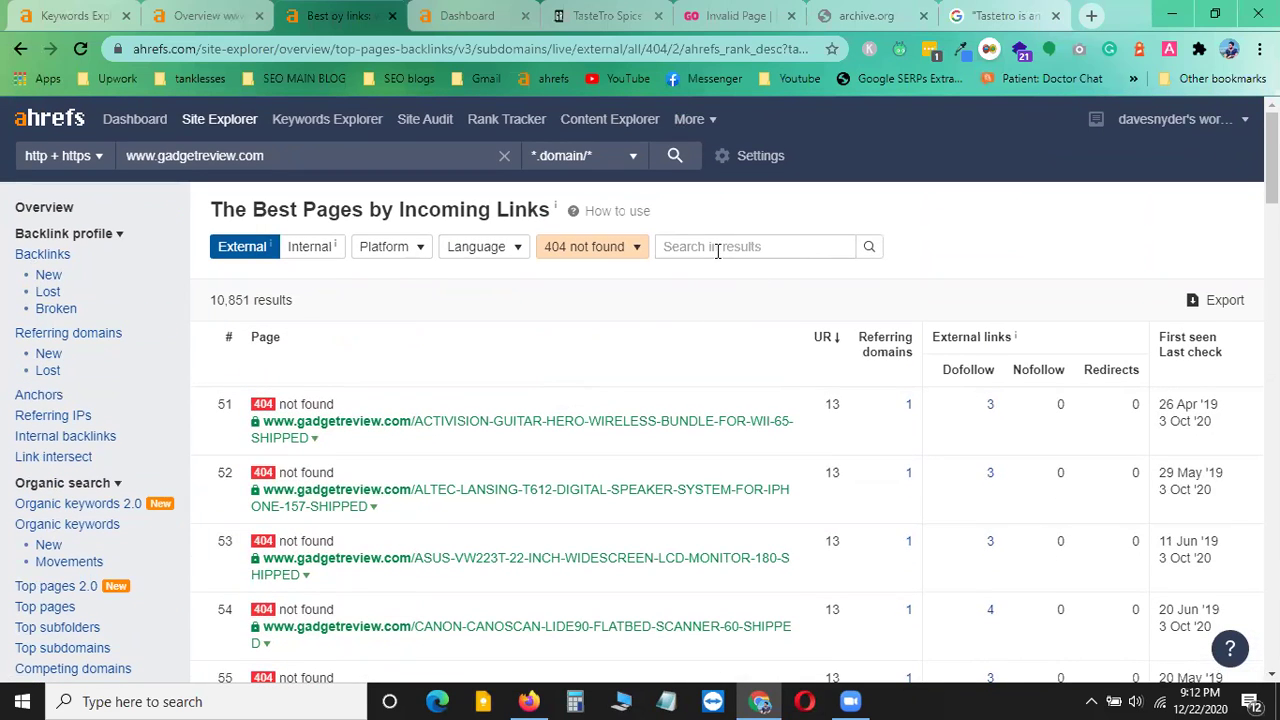
- Go to page 3 of the 404 results, briefly open the super-smash-bros-ultimate-review-2 link in a new tab and close that tab
{"action": "scroll", "coordinate": [533, 487], "scroll_direction": "down", "scroll_amount": 20}
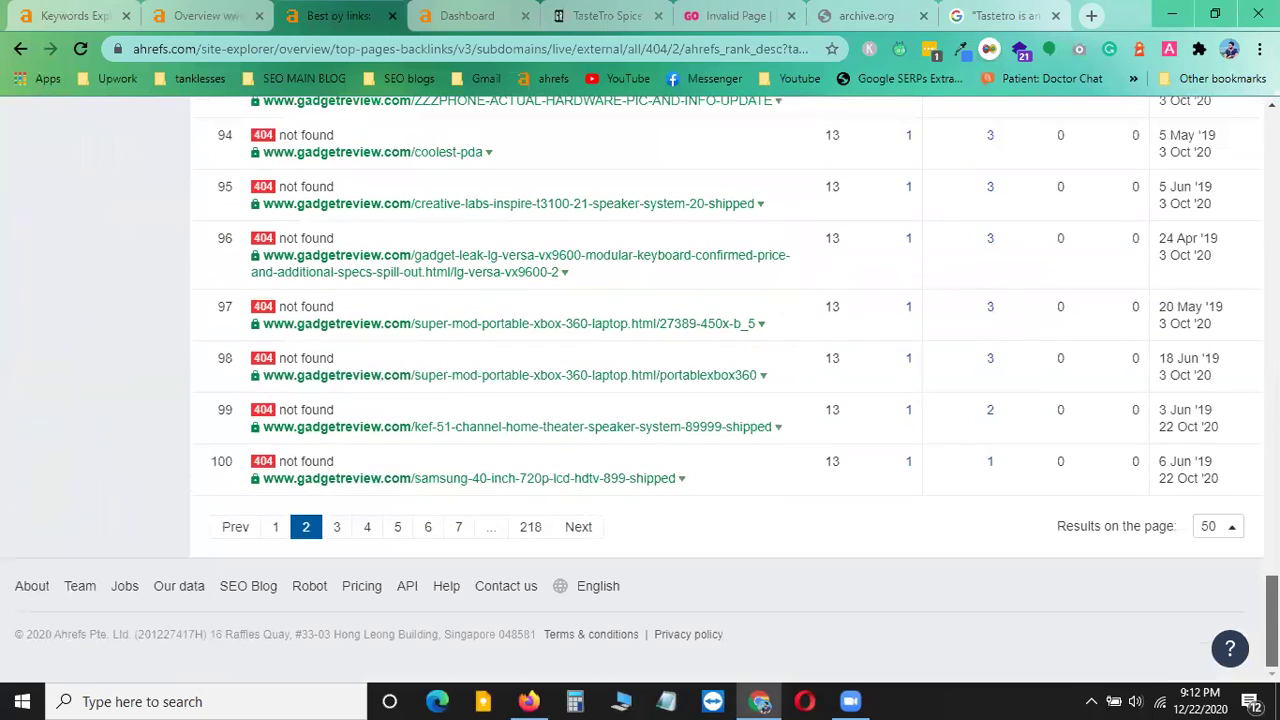
{"action": "left_click", "coordinate": [337, 528]}
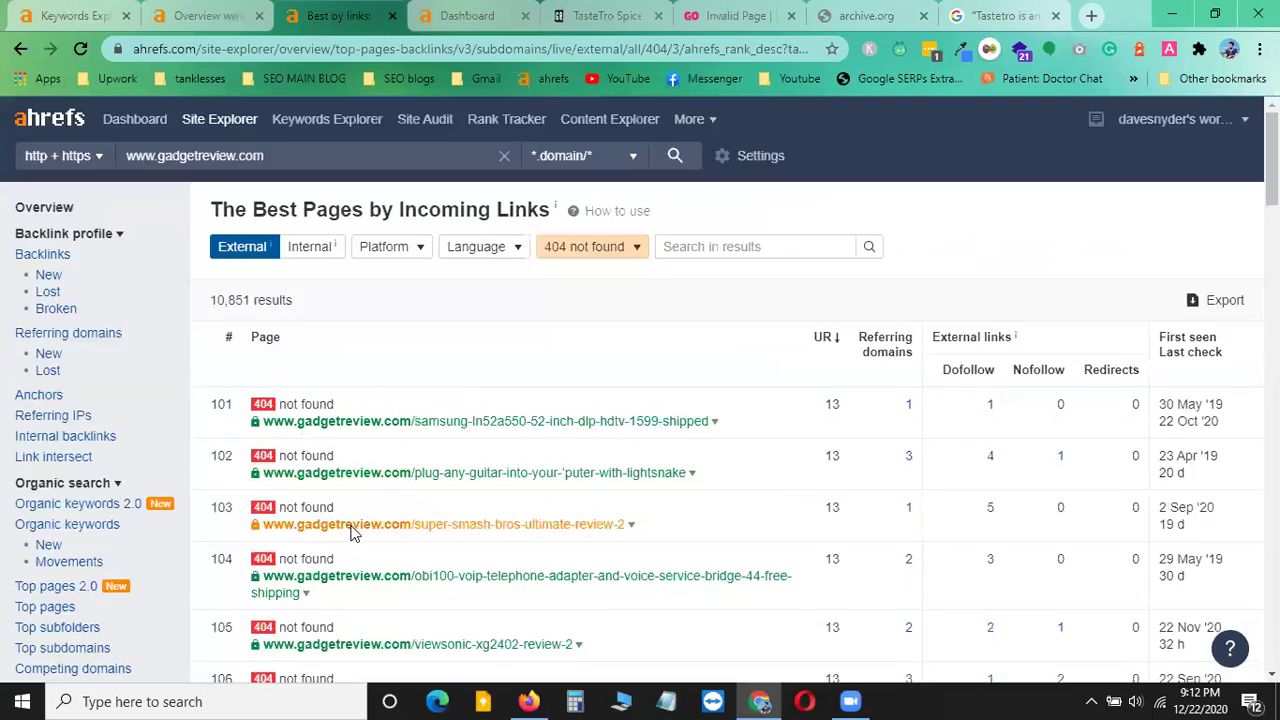
{"action": "left_click", "coordinate": [409, 526]}
{"action": "left_click", "coordinate": [309, 12]}
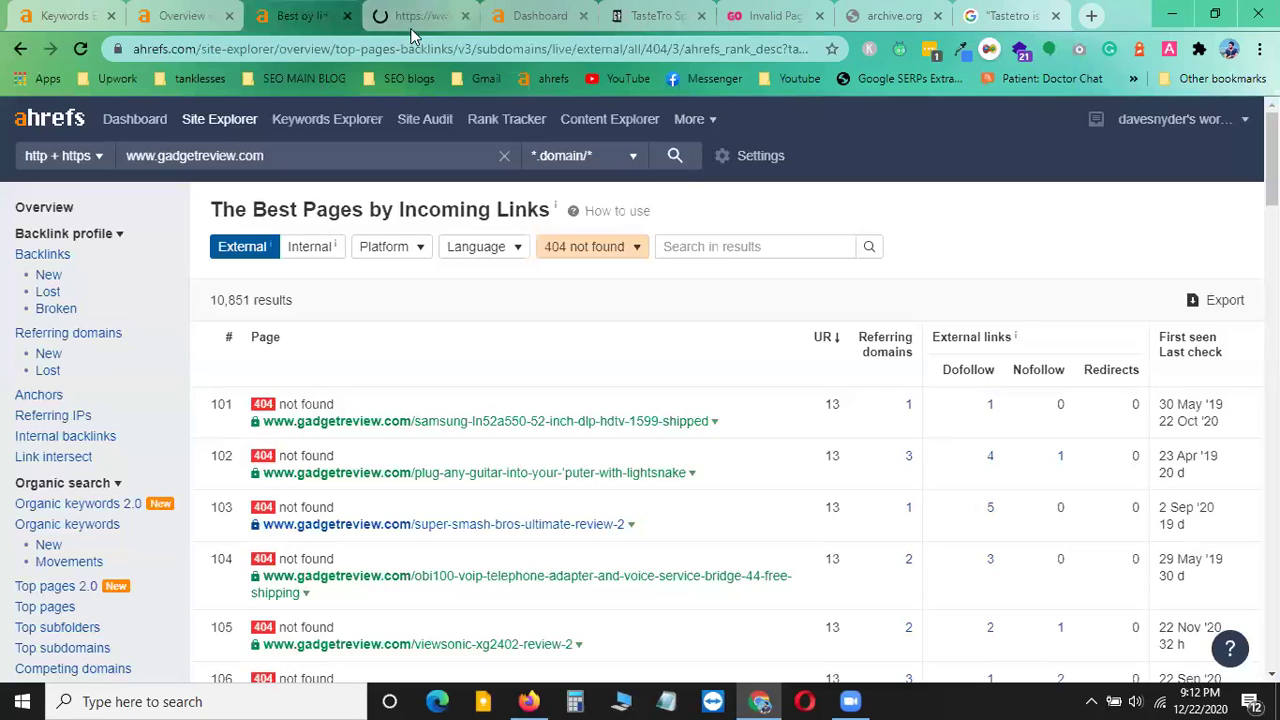
{"action": "left_click", "coordinate": [465, 16]}
- Look through the broken pages on the third results page for ones with incoming links
{"action": "scroll", "coordinate": [386, 565], "scroll_direction": "down", "scroll_amount": 3}
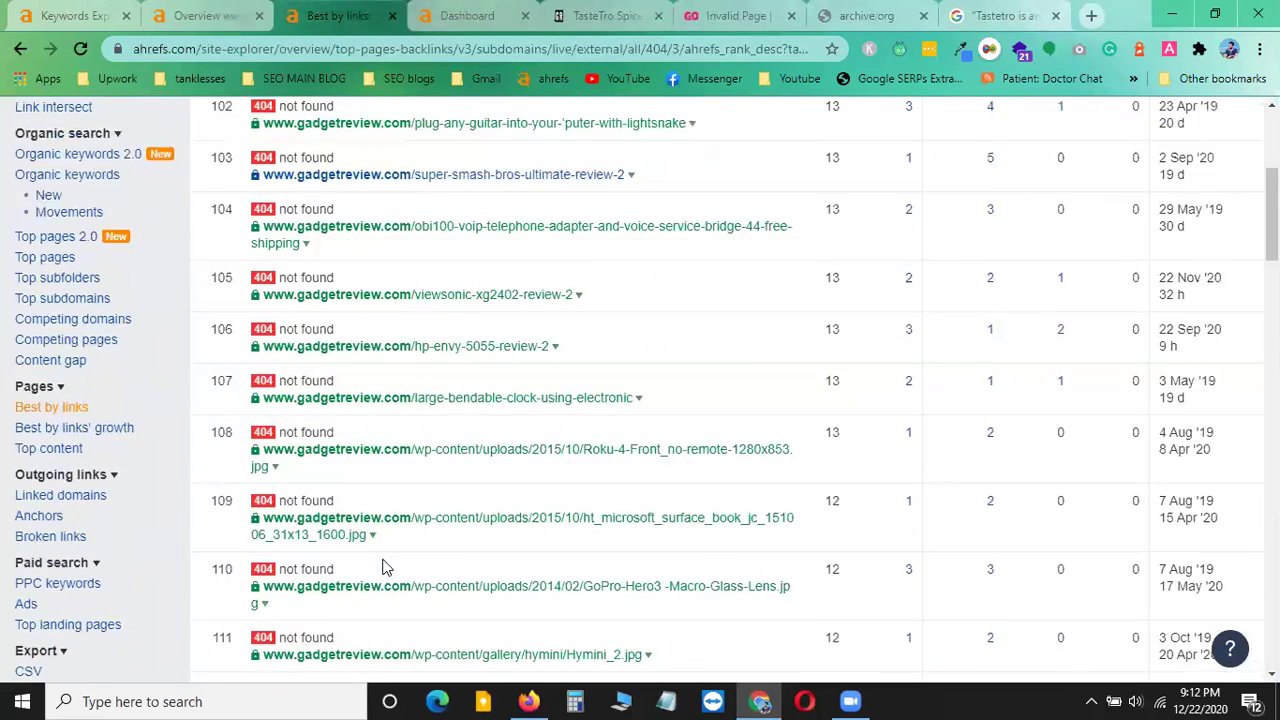
{"action": "scroll", "coordinate": [505, 302], "scroll_direction": "up", "scroll_amount": 1}
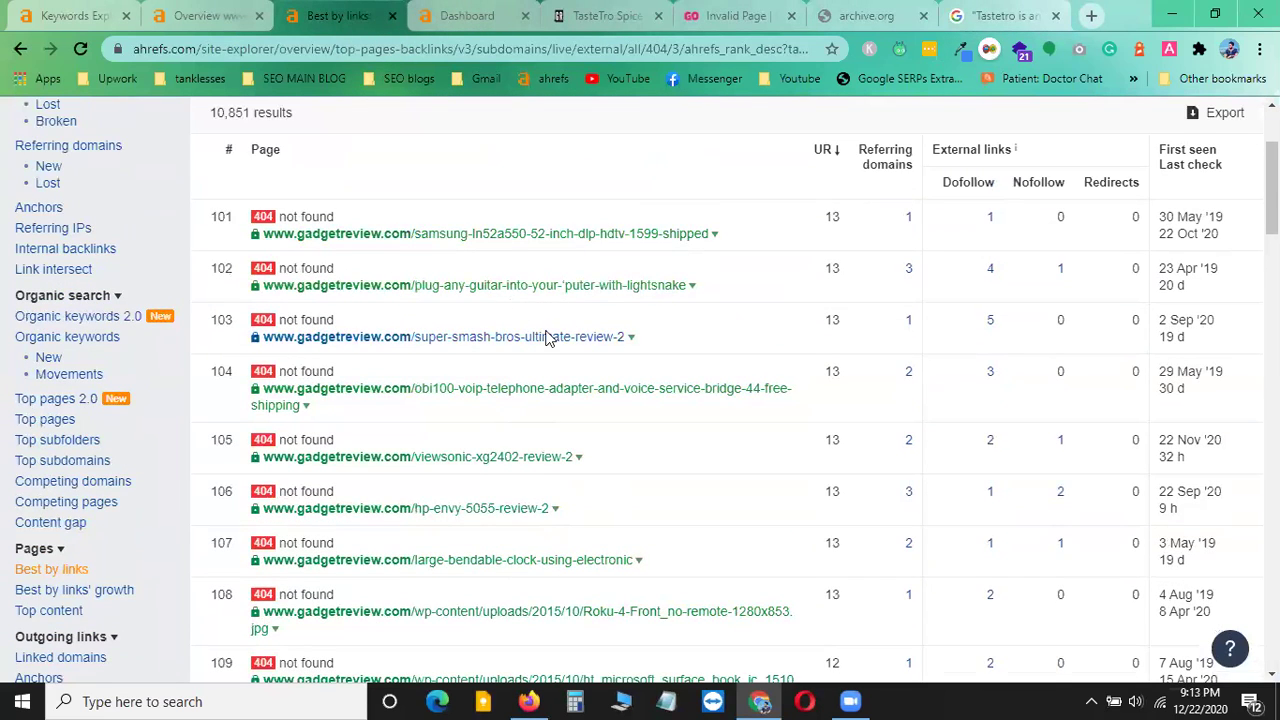
{"action": "scroll", "coordinate": [580, 466], "scroll_direction": "down", "scroll_amount": 1}
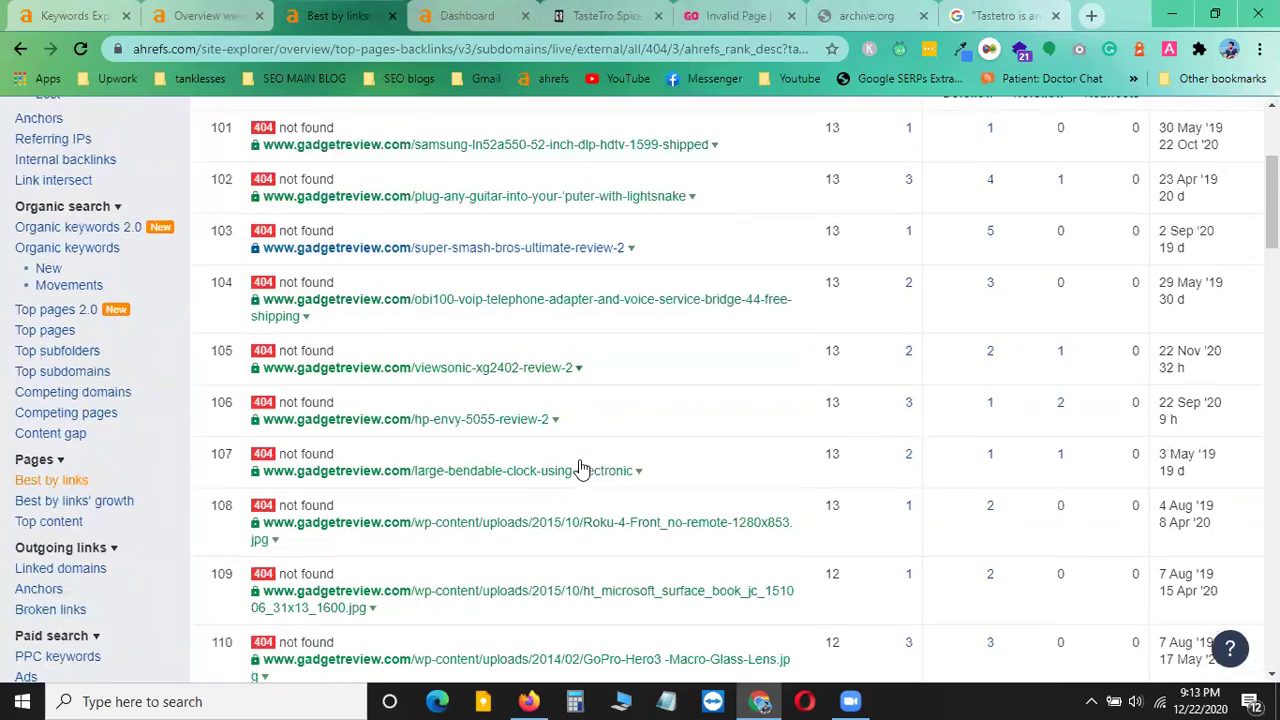
{"action": "scroll", "coordinate": [690, 556], "scroll_direction": "down", "scroll_amount": 2}
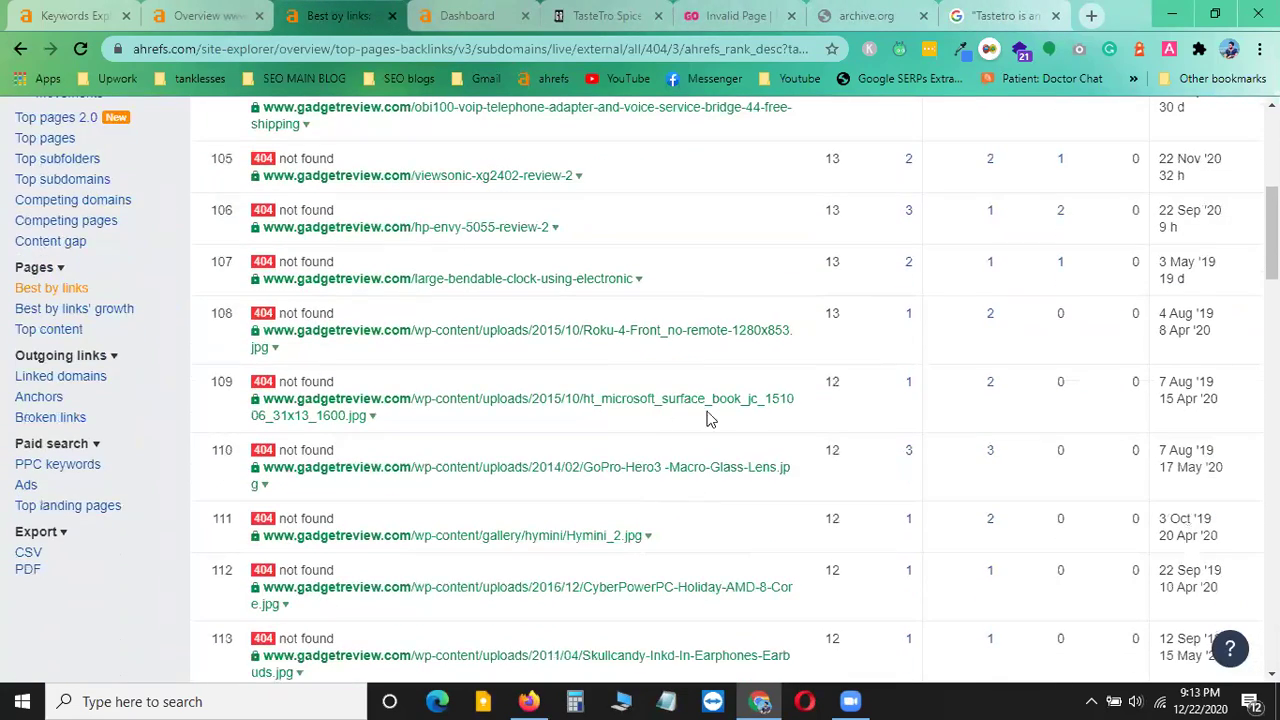
{"action": "scroll", "coordinate": [580, 574], "scroll_direction": "down", "scroll_amount": 1}
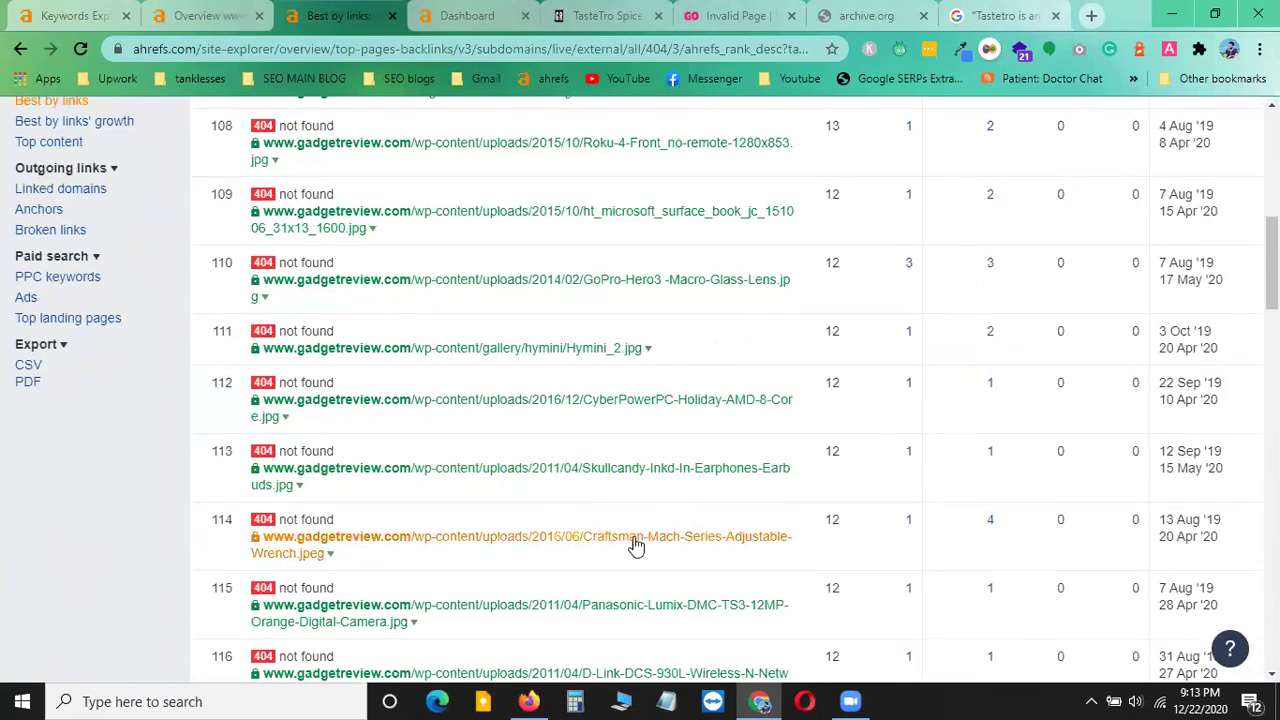
- Examine the rest of the third results page through entry 150, comparing the dead URLs' referring domains with their dofollow and nofollow links
{"action": "scroll", "coordinate": [660, 565], "scroll_direction": "down", "scroll_amount": 1}
{"action": "scroll", "coordinate": [680, 570], "scroll_direction": "down", "scroll_amount": 4}
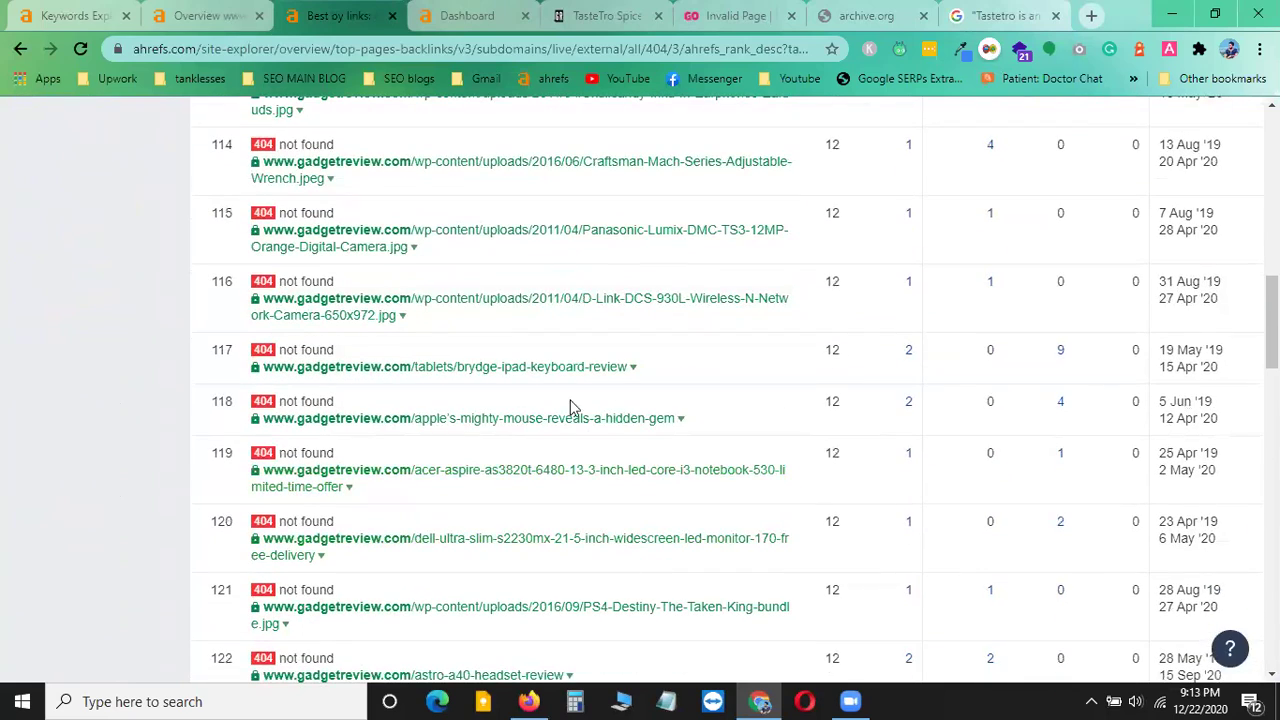
{"action": "scroll", "coordinate": [686, 570], "scroll_direction": "down", "scroll_amount": 3}
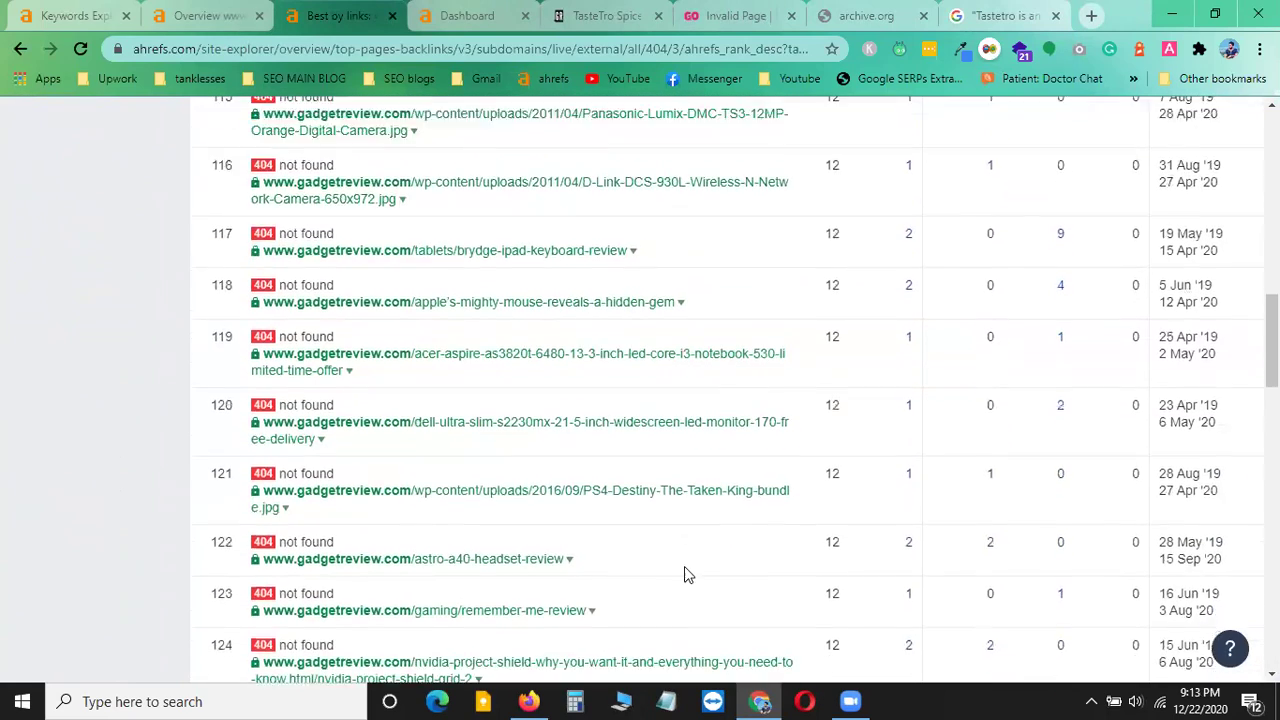
{"action": "scroll", "coordinate": [521, 500], "scroll_direction": "down", "scroll_amount": 4}
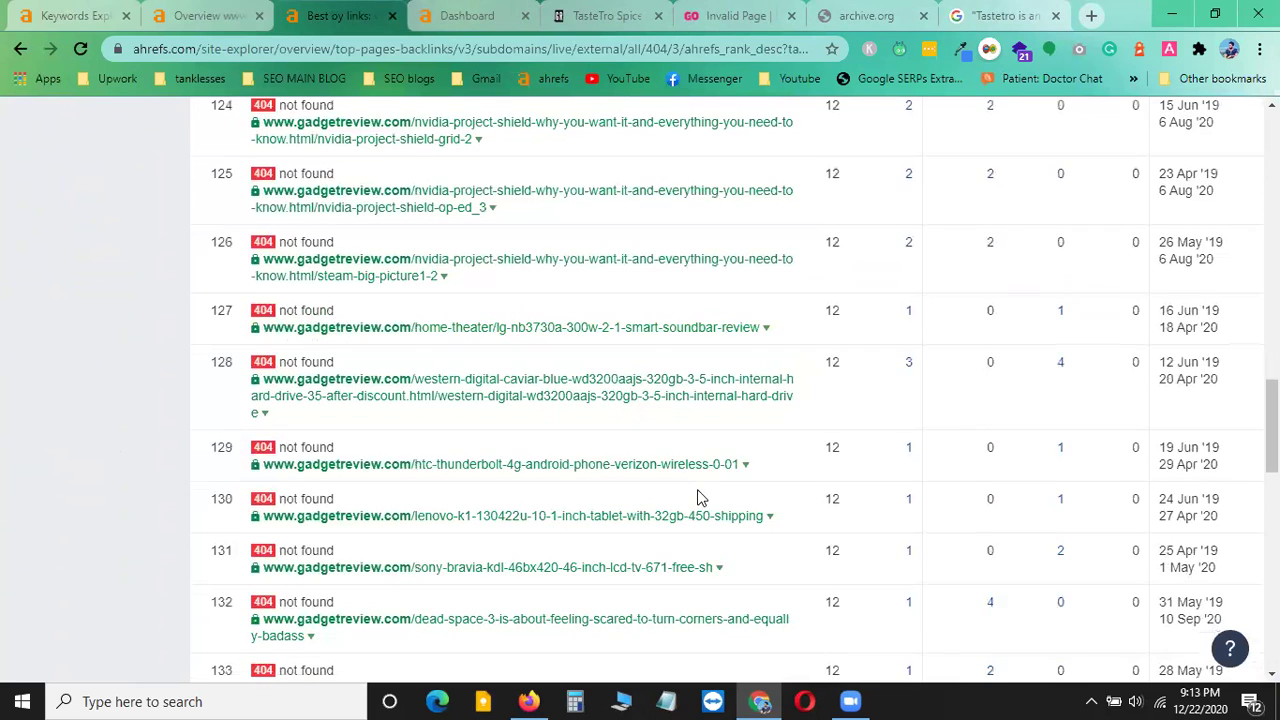
{"action": "scroll", "coordinate": [700, 497], "scroll_direction": "down", "scroll_amount": 1}
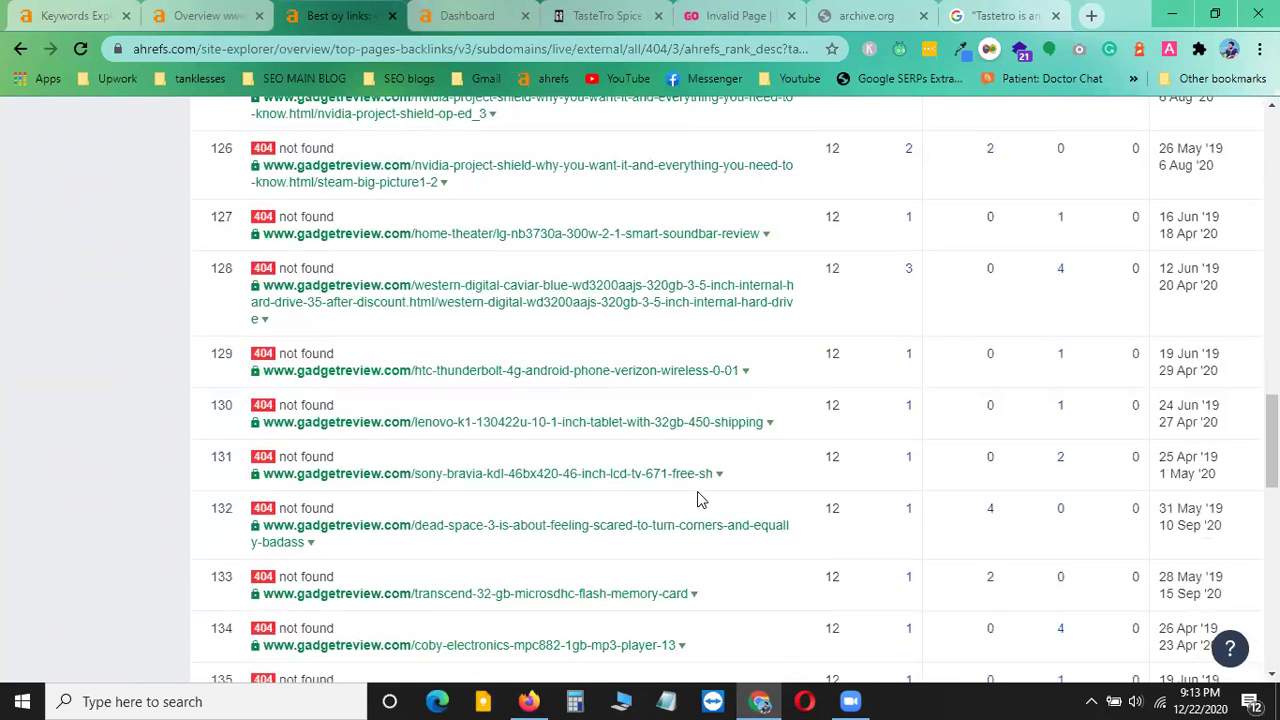
{"action": "scroll", "coordinate": [700, 500], "scroll_direction": "down", "scroll_amount": 4}
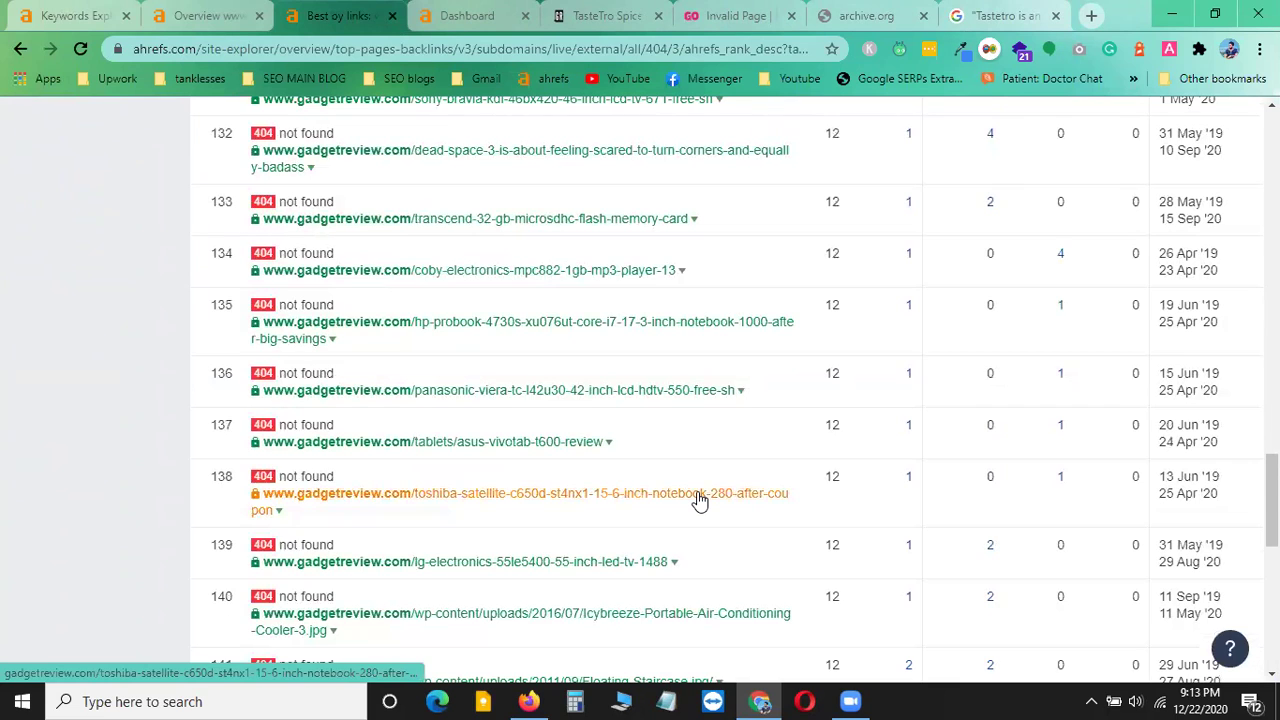
{"action": "scroll", "coordinate": [700, 500], "scroll_direction": "down", "scroll_amount": 3}
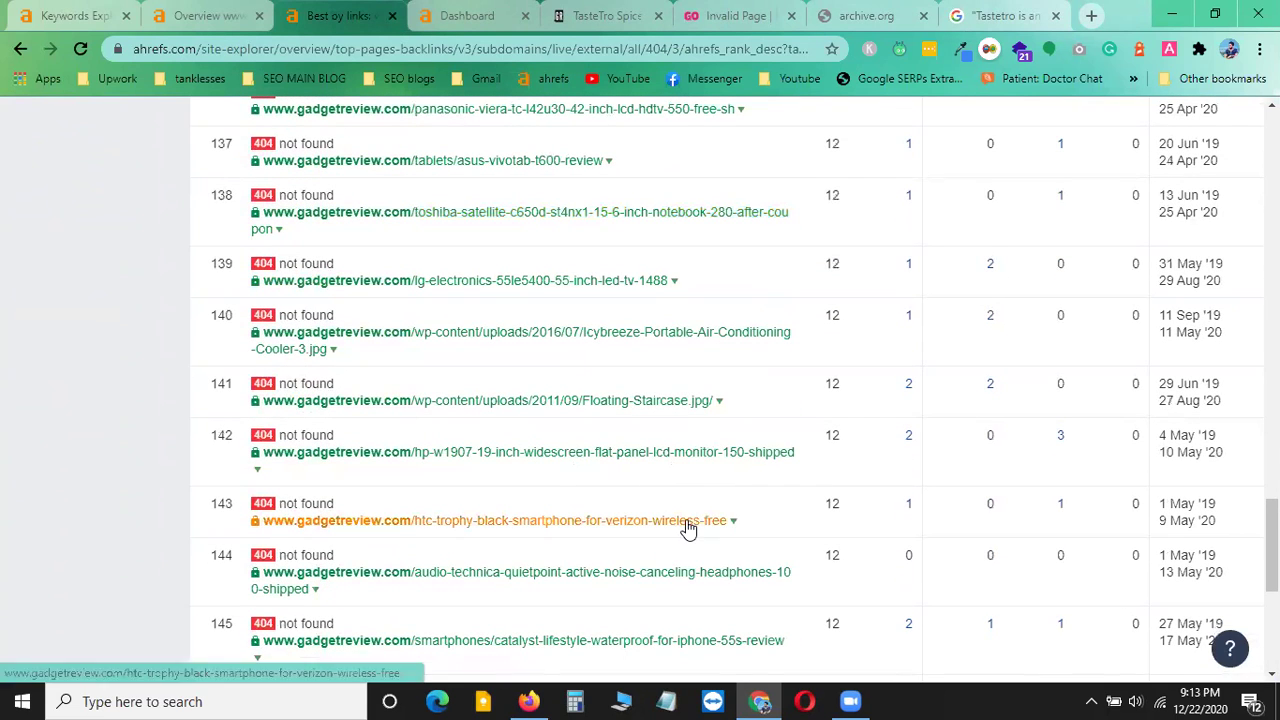
{"action": "scroll", "coordinate": [560, 532], "scroll_direction": "down", "scroll_amount": 2}
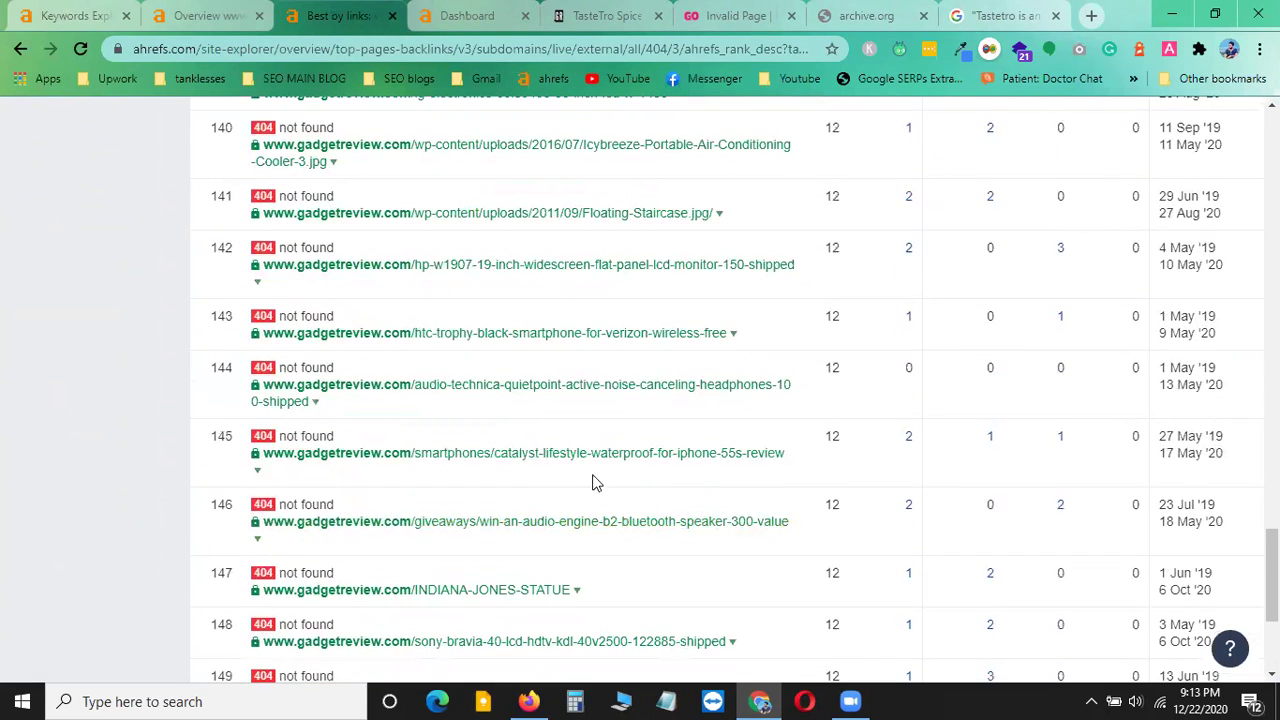
{"action": "scroll", "coordinate": [705, 495], "scroll_direction": "down", "scroll_amount": 2}
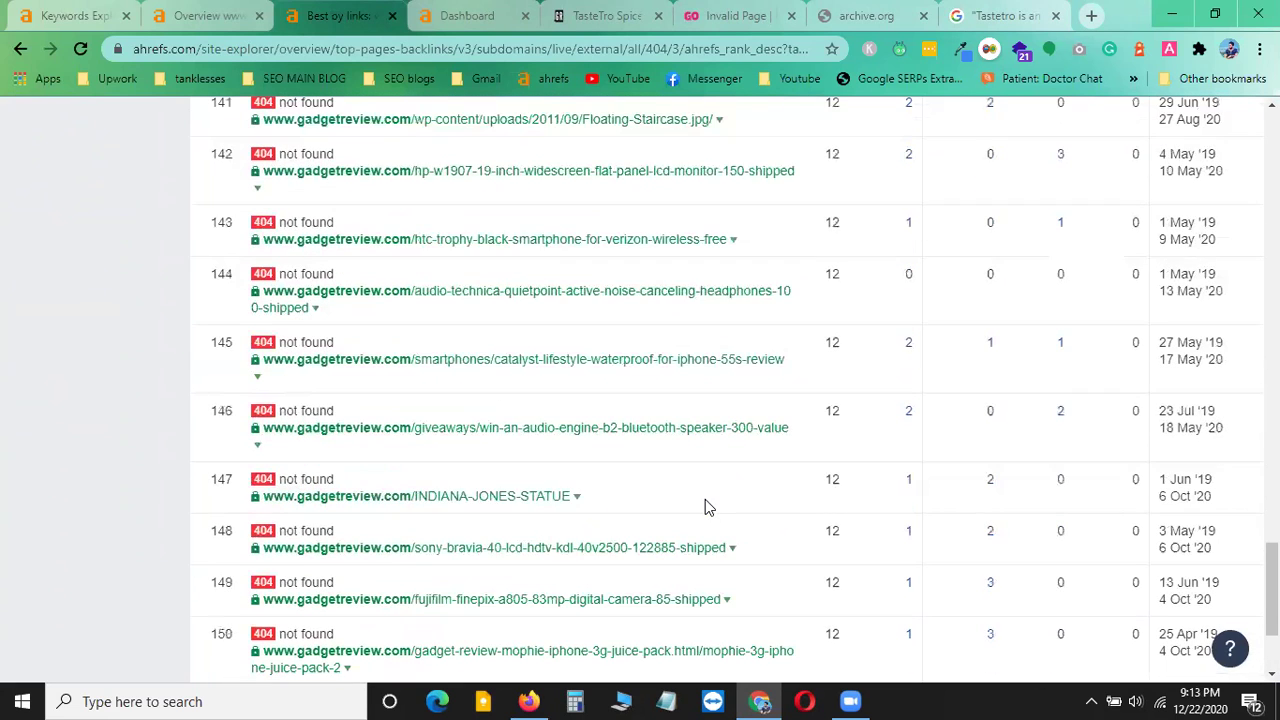
{"action": "scroll", "coordinate": [660, 512], "scroll_direction": "down", "scroll_amount": 2}
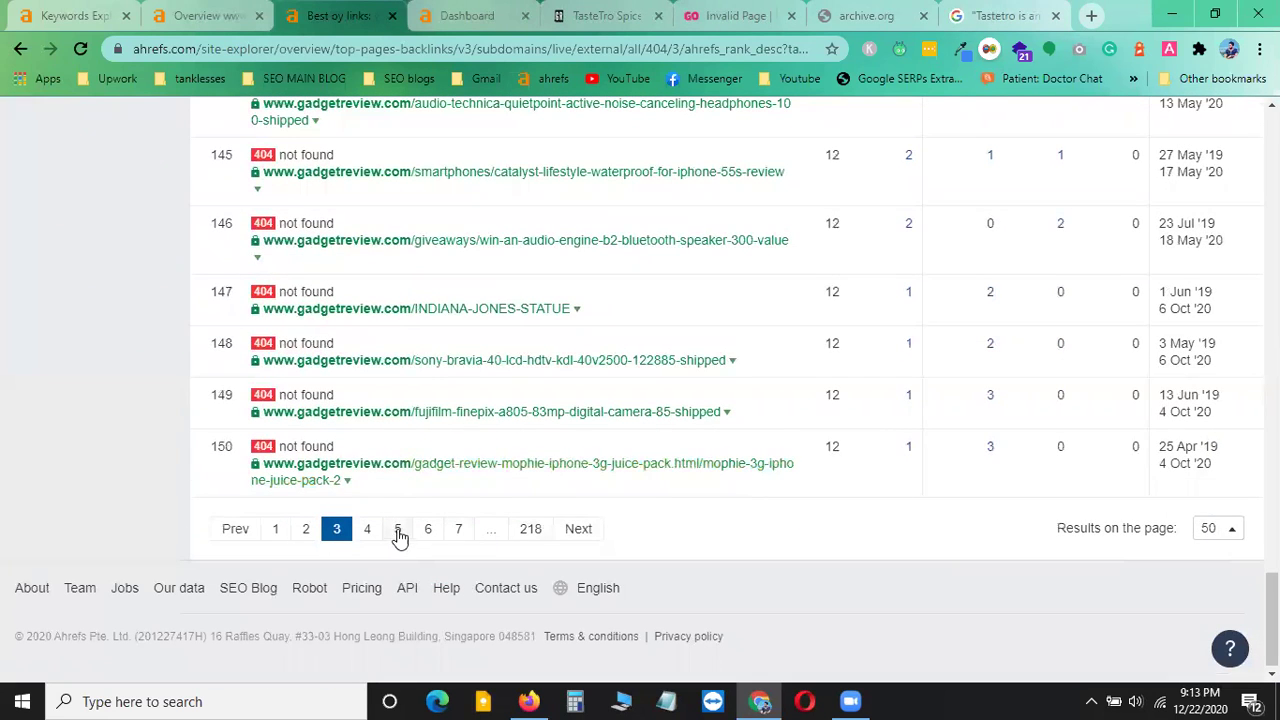
- Open page 4 of the 404 results and review entries 151 to 200 for dead content with incoming links
{"action": "left_click", "coordinate": [367, 530]}
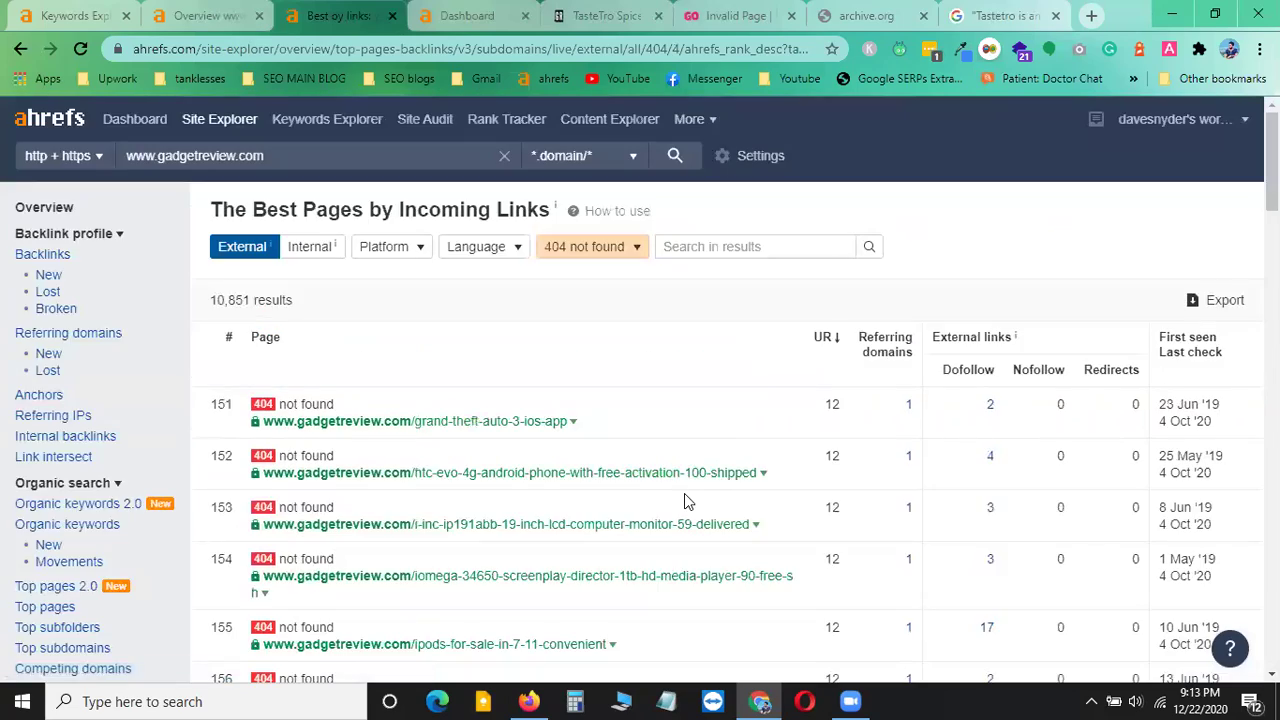
{"action": "scroll", "coordinate": [686, 499], "scroll_direction": "down", "scroll_amount": 5}
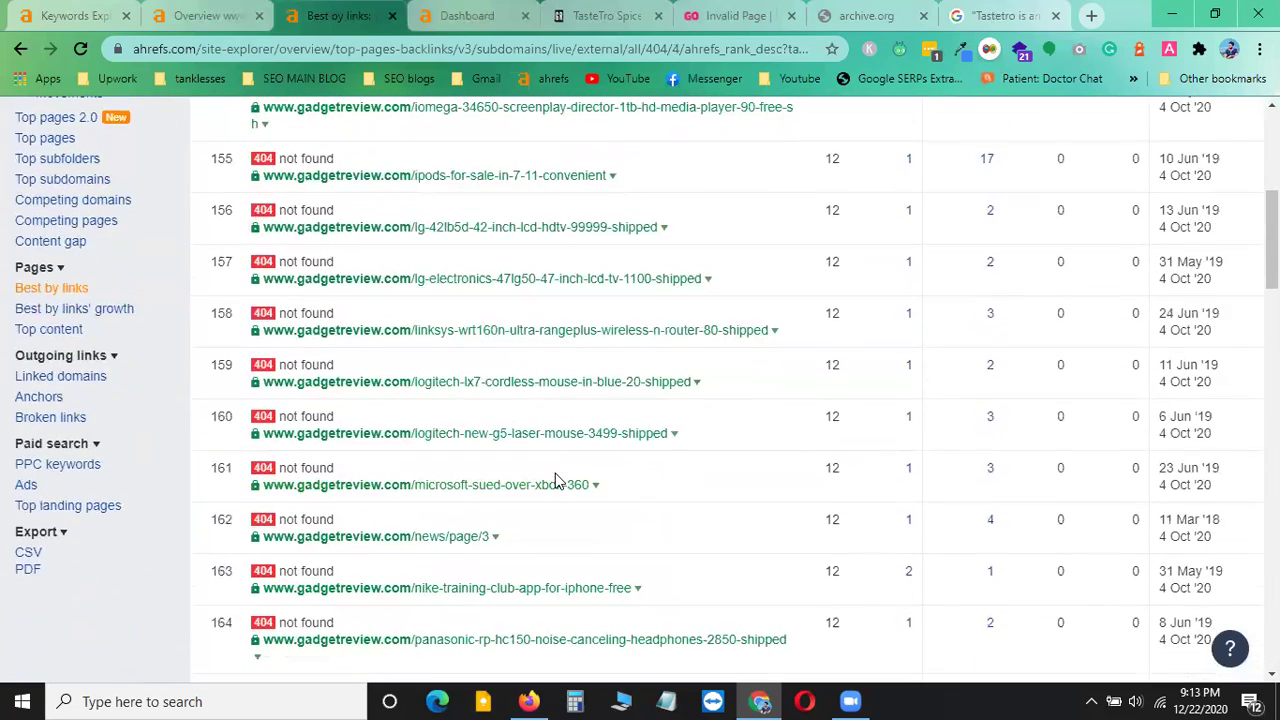
{"action": "scroll", "coordinate": [614, 489], "scroll_direction": "down", "scroll_amount": 4}
{"action": "scroll", "coordinate": [626, 493], "scroll_direction": "down", "scroll_amount": 3}
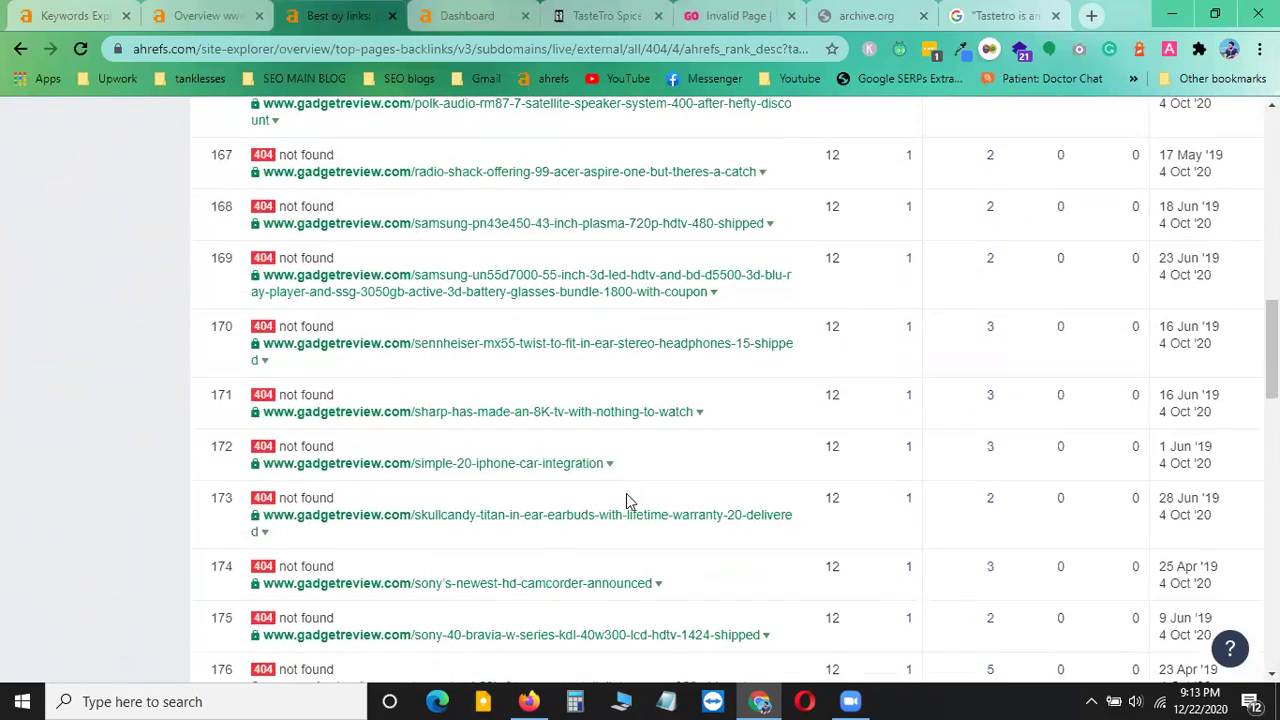
{"action": "scroll", "coordinate": [626, 493], "scroll_direction": "down", "scroll_amount": 1}
{"action": "scroll", "coordinate": [632, 500], "scroll_direction": "down", "scroll_amount": 3}
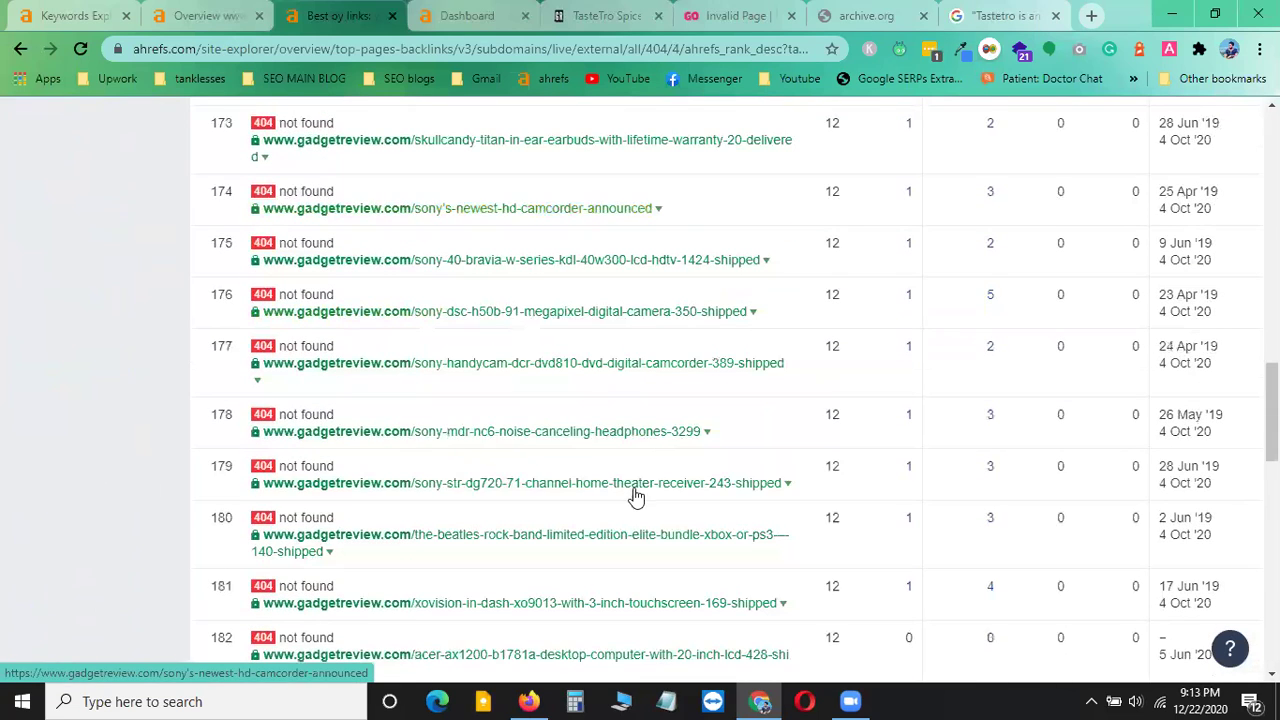
{"action": "scroll", "coordinate": [640, 452], "scroll_direction": "down", "scroll_amount": 2}
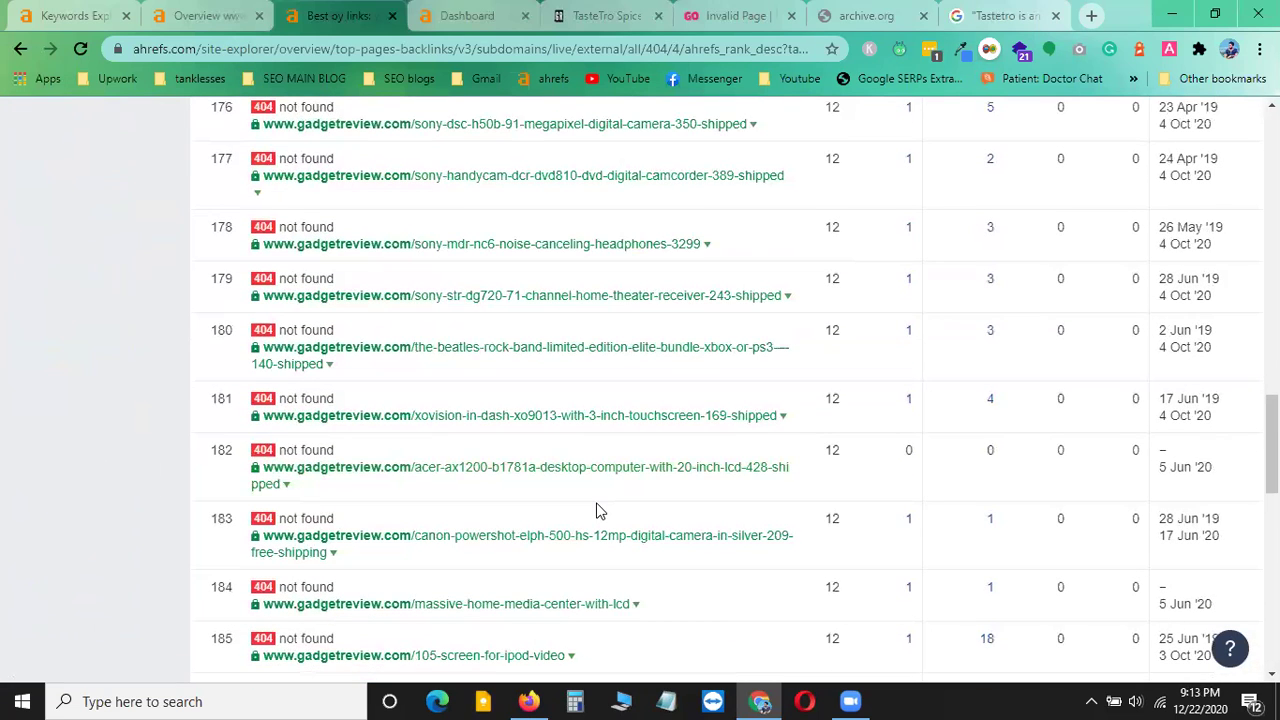
{"action": "scroll", "coordinate": [596, 511], "scroll_direction": "down", "scroll_amount": 4}
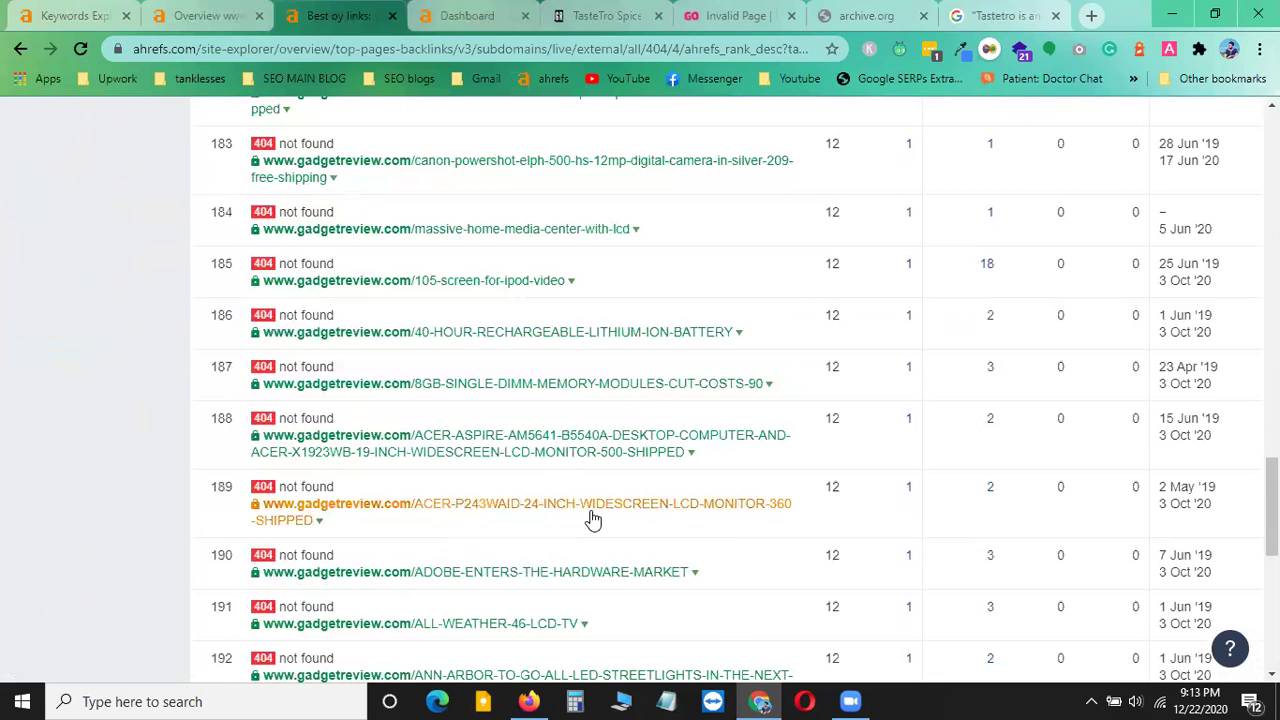
{"action": "scroll", "coordinate": [608, 470], "scroll_direction": "down", "scroll_amount": 3}
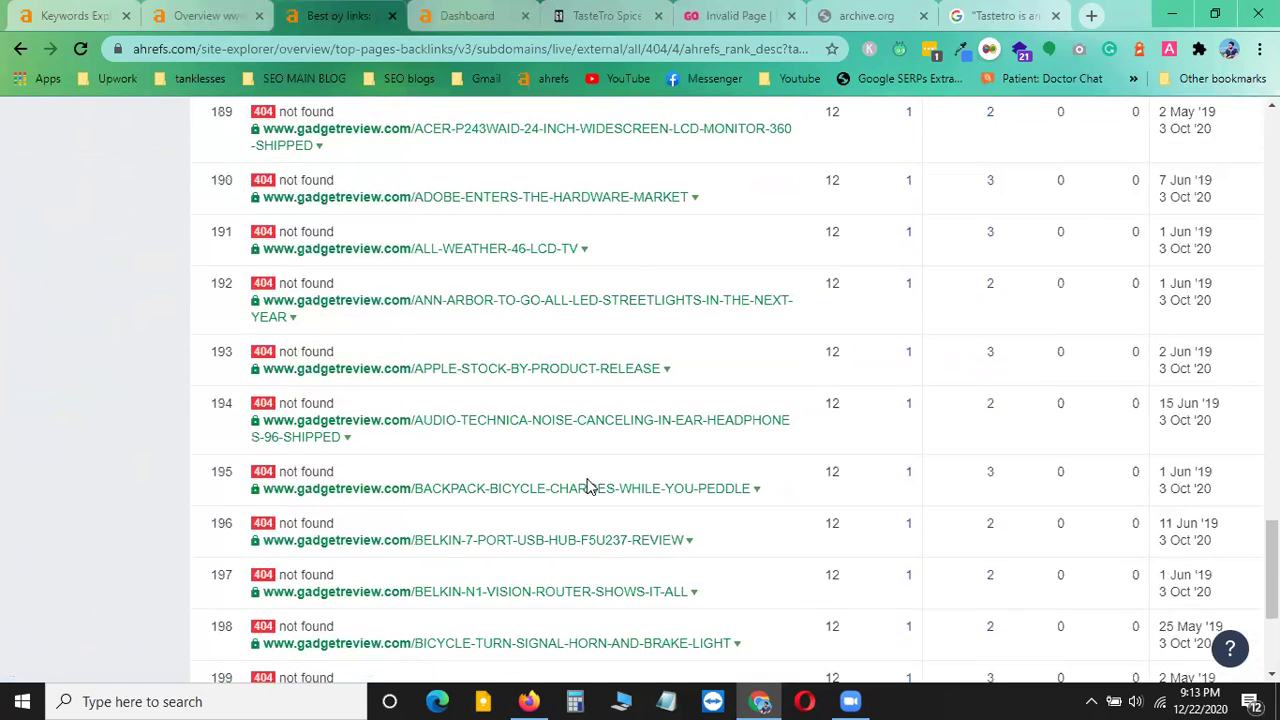
{"action": "scroll", "coordinate": [585, 490], "scroll_direction": "down", "scroll_amount": 3}
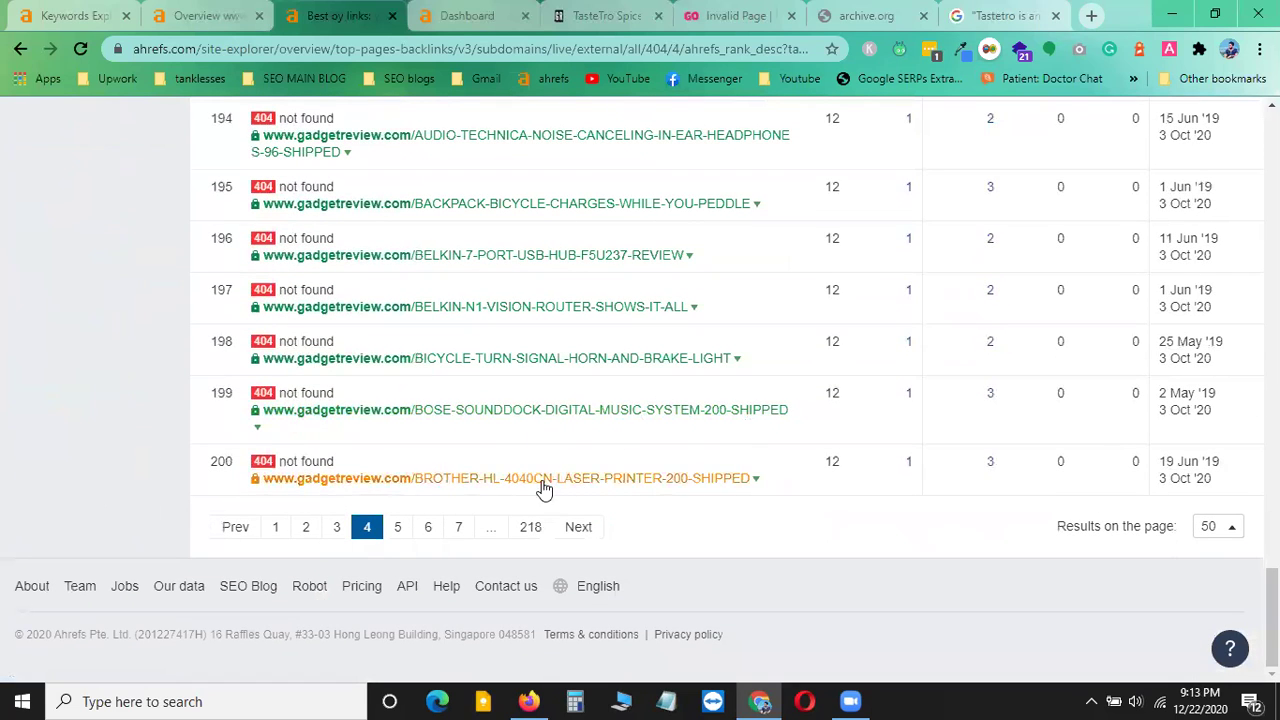
- Open page 5 of the 404 results and check entries 201 to 250 for dead article topics with referring domains
{"action": "left_click", "coordinate": [405, 530]}
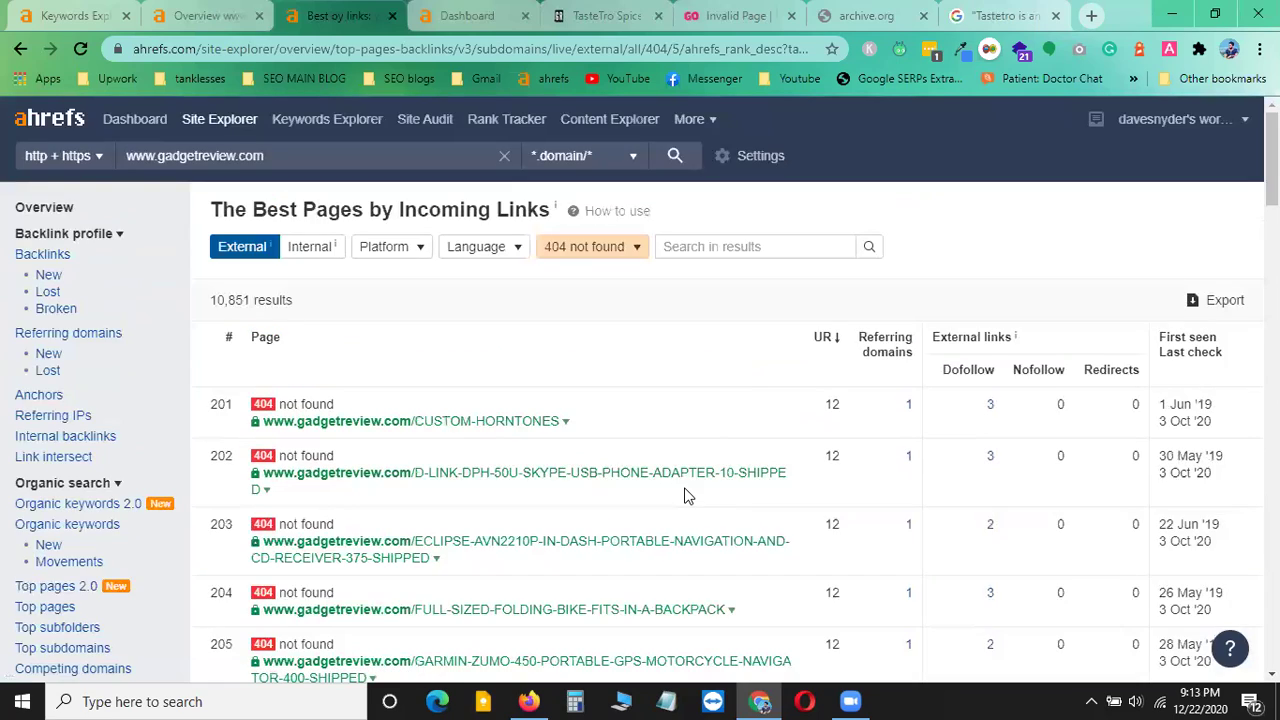
{"action": "scroll", "coordinate": [611, 530], "scroll_direction": "down", "scroll_amount": 7}
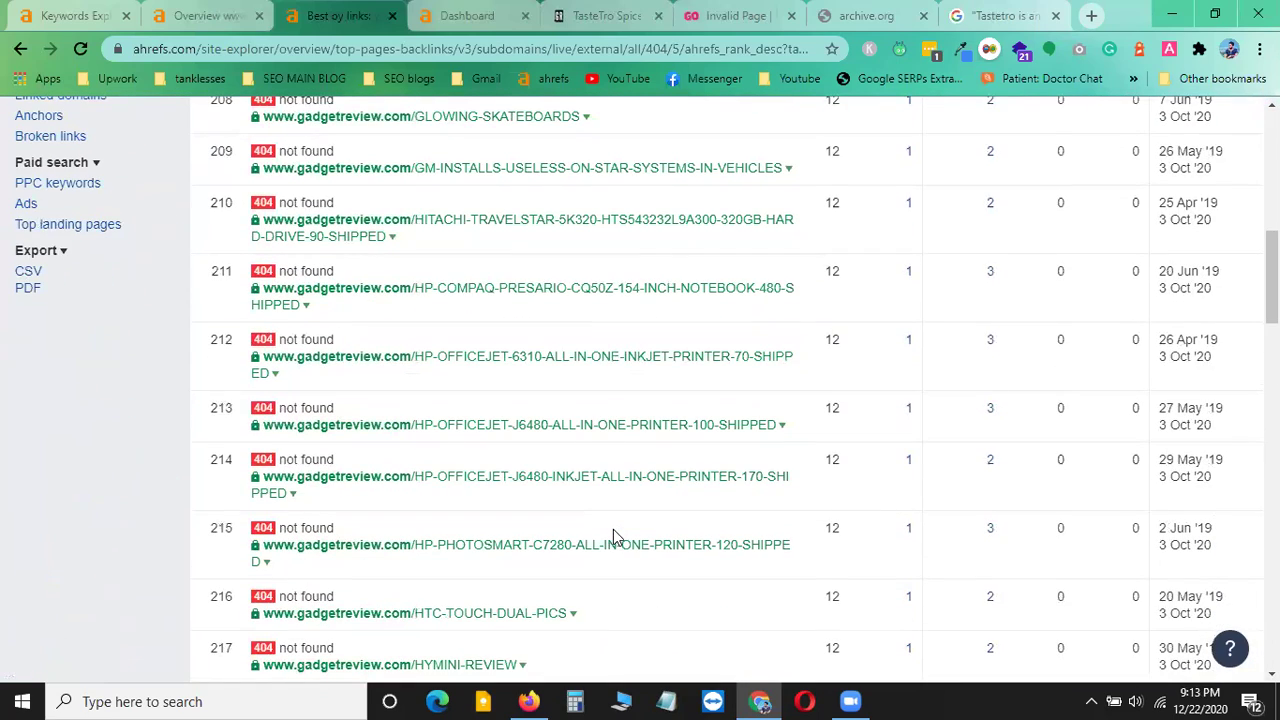
{"action": "scroll", "coordinate": [613, 529], "scroll_direction": "down", "scroll_amount": 3}
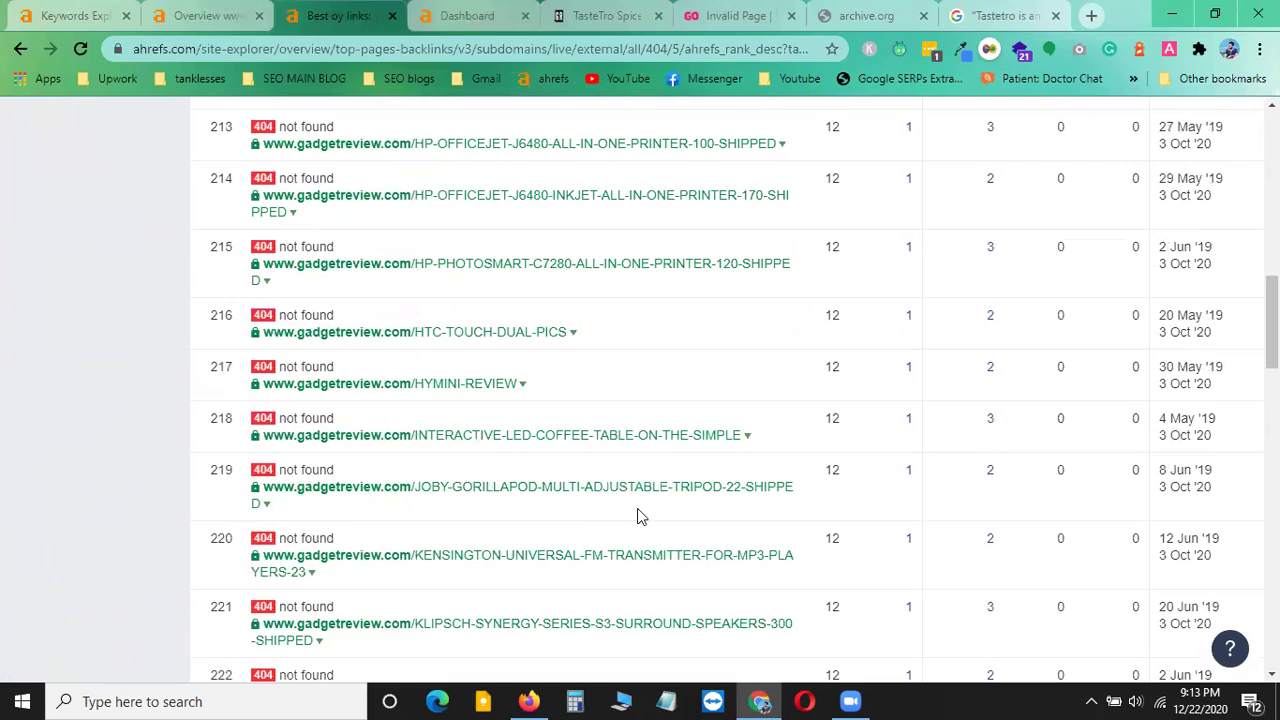
{"action": "scroll", "coordinate": [645, 515], "scroll_direction": "down", "scroll_amount": 1}
{"action": "scroll", "coordinate": [646, 514], "scroll_direction": "down", "scroll_amount": 2}
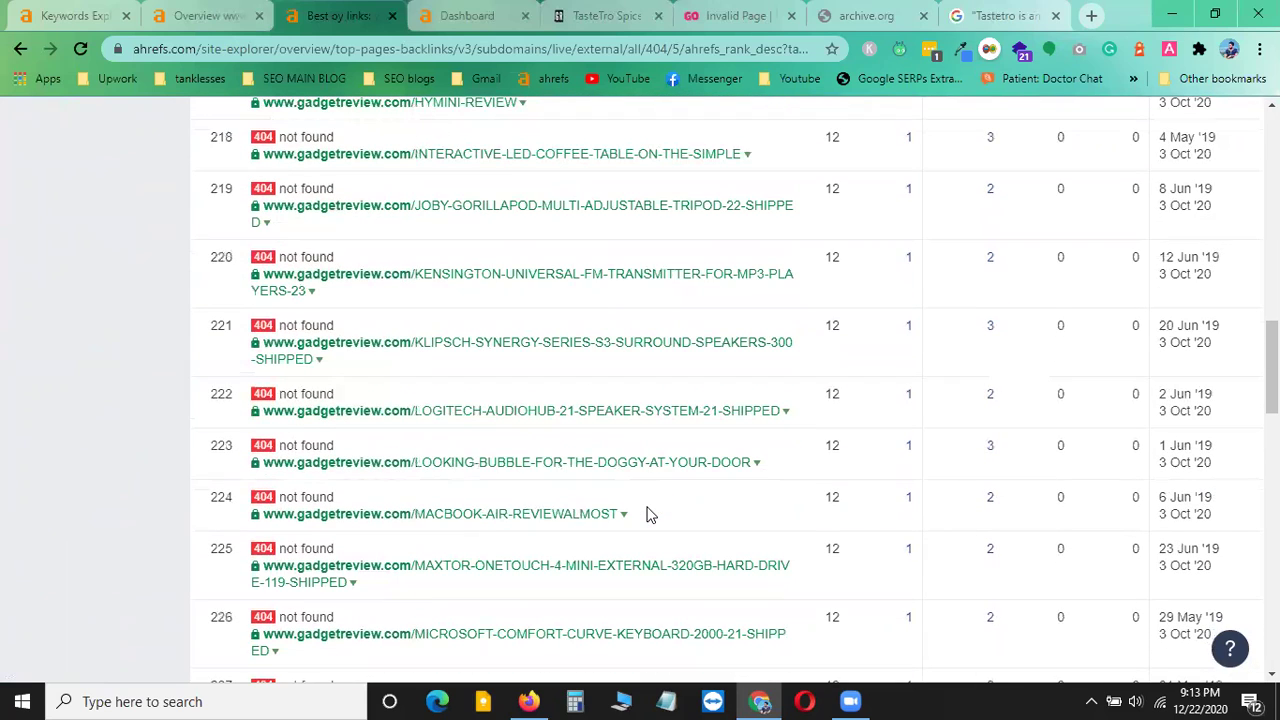
{"action": "scroll", "coordinate": [648, 514], "scroll_direction": "down", "scroll_amount": 1}
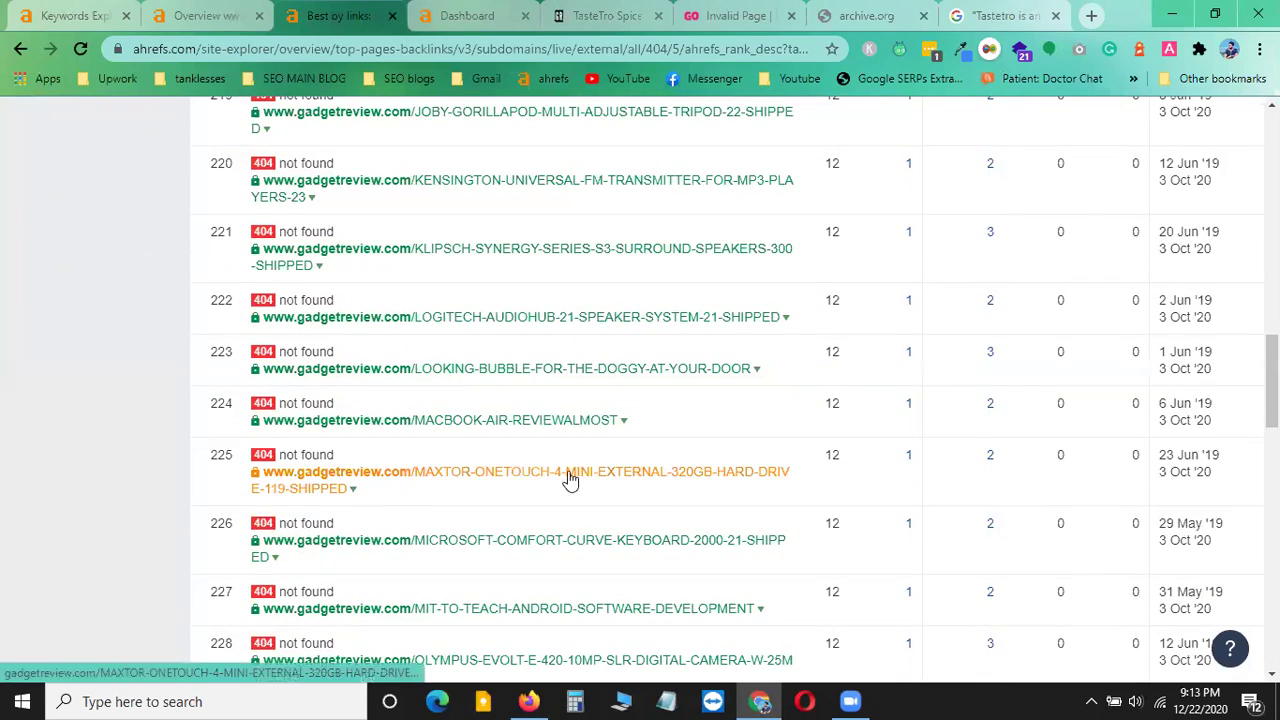
{"action": "scroll", "coordinate": [667, 488], "scroll_direction": "down", "scroll_amount": 2}
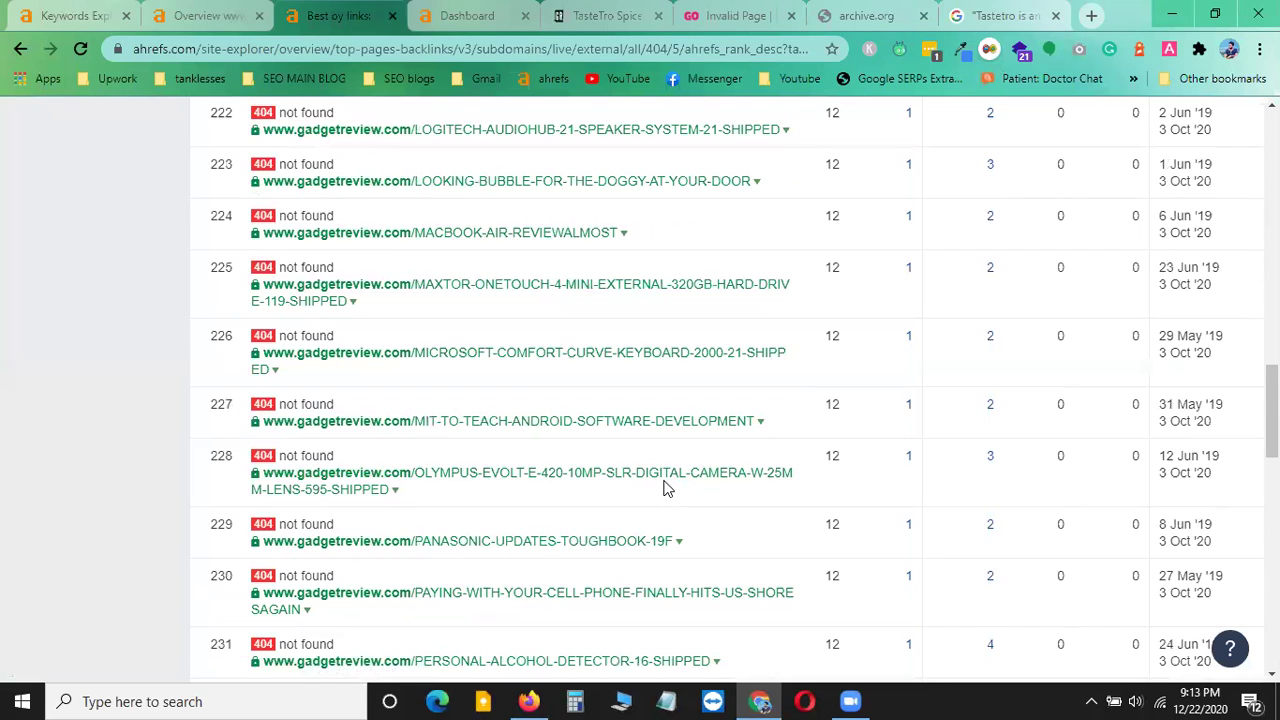
{"action": "scroll", "coordinate": [667, 489], "scroll_direction": "down", "scroll_amount": 3}
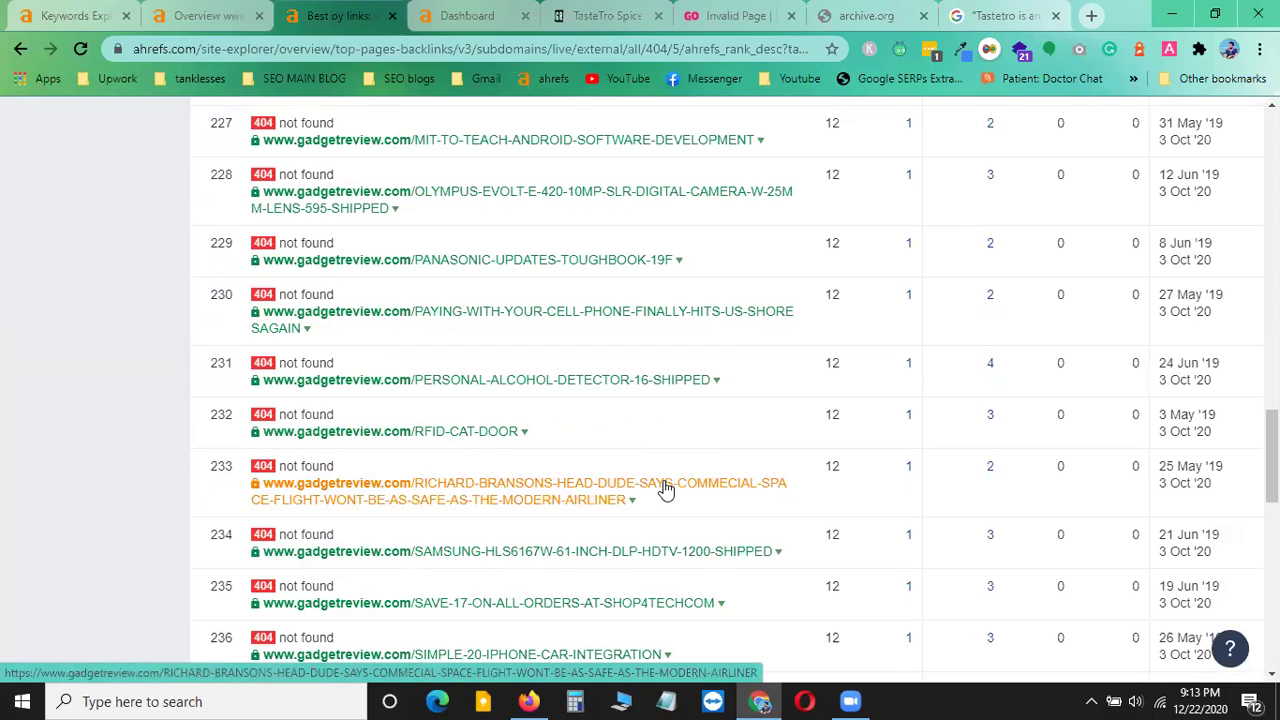
{"action": "scroll", "coordinate": [663, 491], "scroll_direction": "up", "scroll_amount": 1}
{"action": "scroll", "coordinate": [663, 491], "scroll_direction": "down", "scroll_amount": 2}
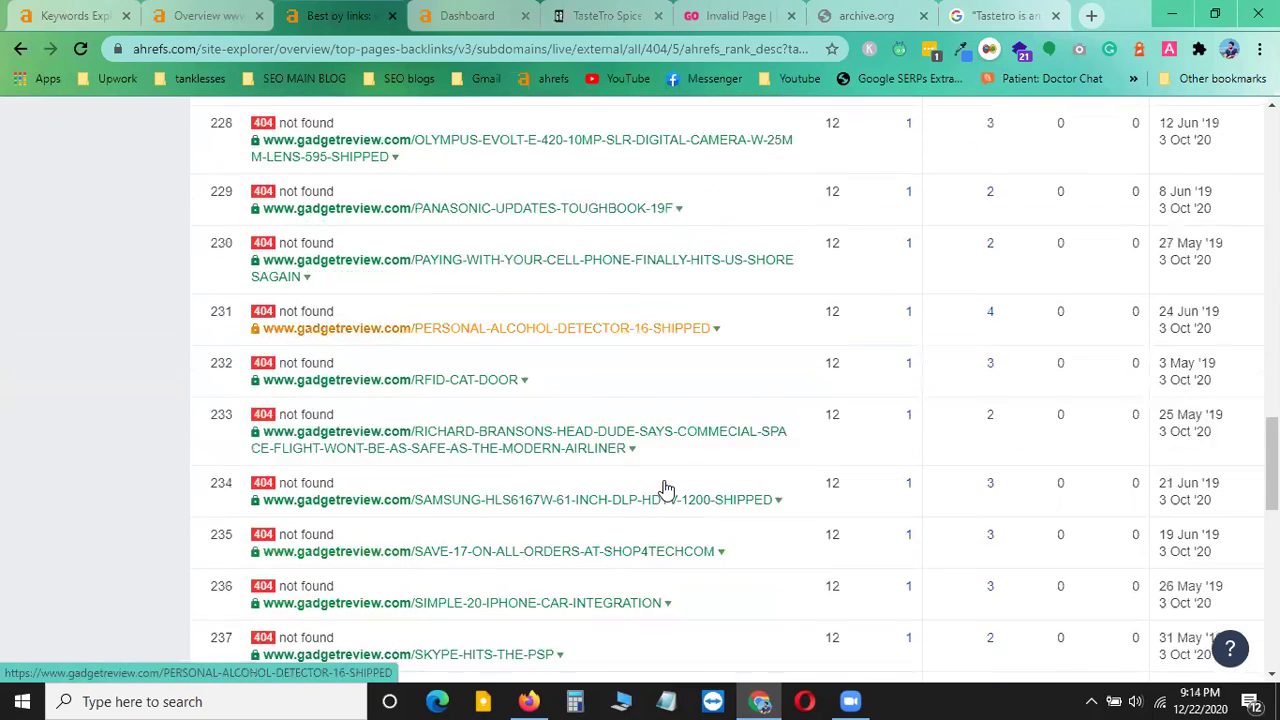
{"action": "scroll", "coordinate": [444, 534], "scroll_direction": "down", "scroll_amount": 3}
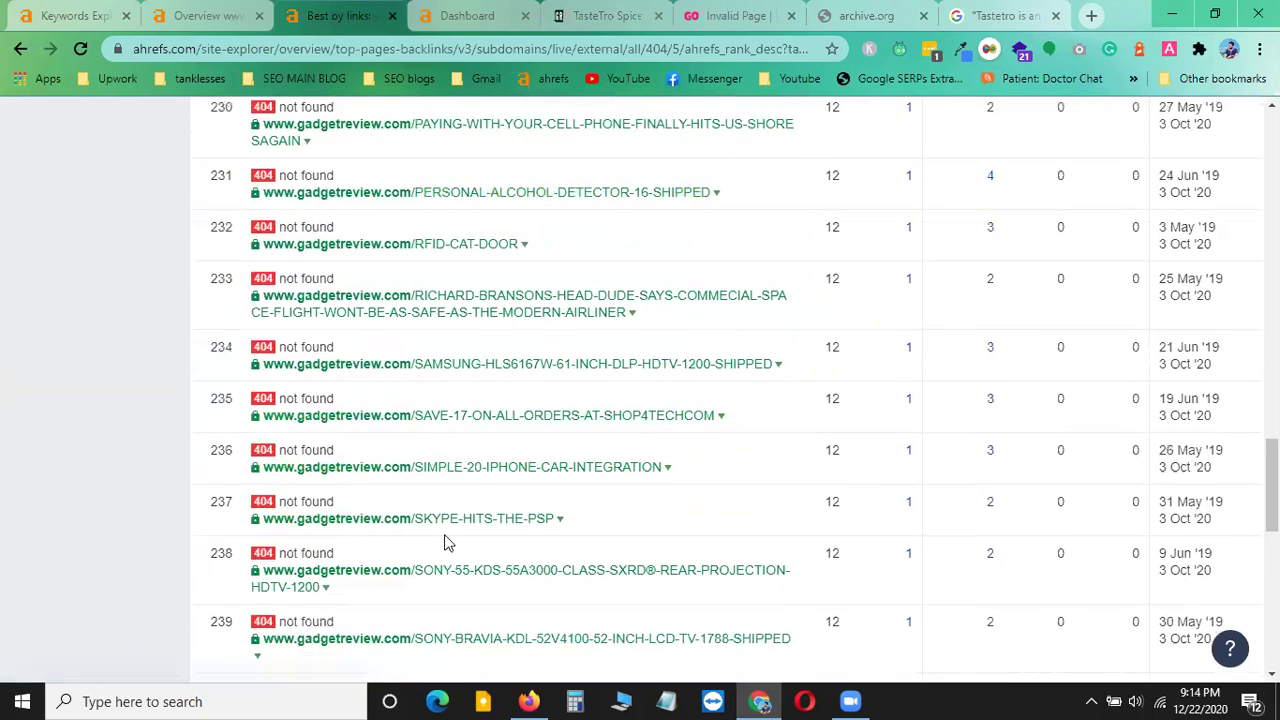
{"action": "scroll", "coordinate": [616, 555], "scroll_direction": "down", "scroll_amount": 5}
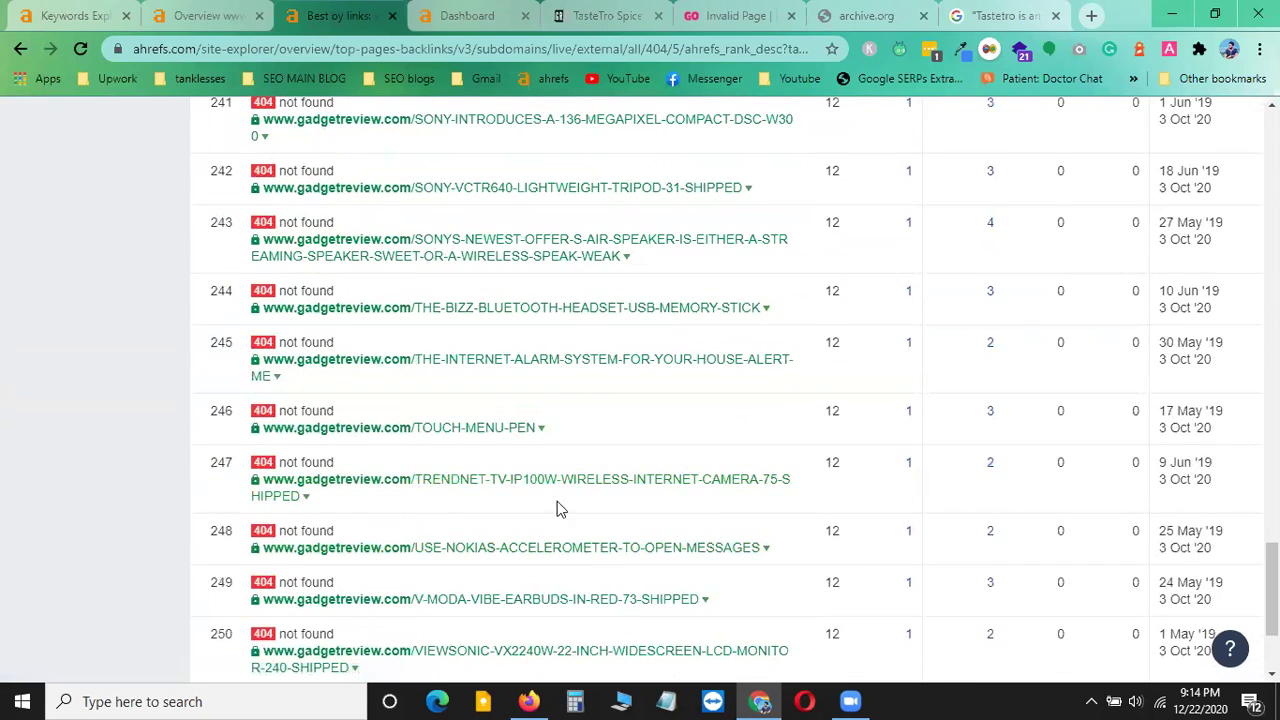
{"action": "scroll", "coordinate": [557, 501], "scroll_direction": "down", "scroll_amount": 3}
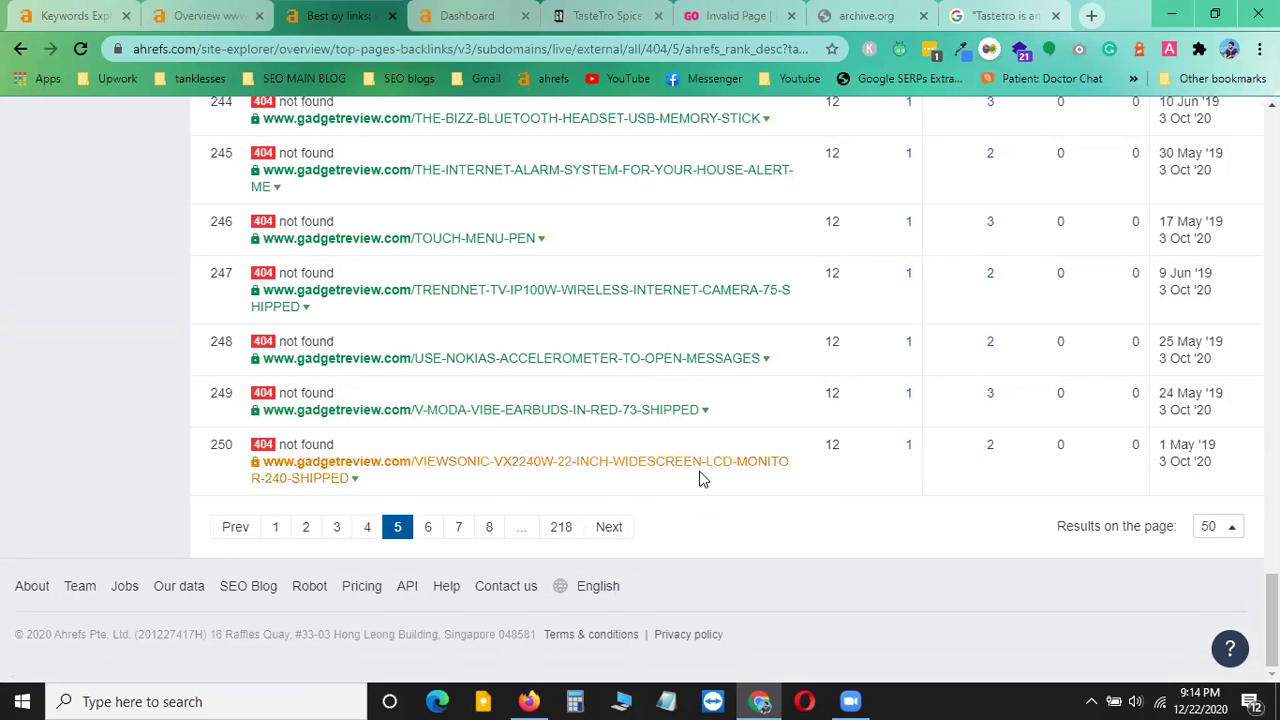
- Open page 8 of the 404 results and review the dead URLs from entry 351 to about 380
{"action": "left_click", "coordinate": [484, 527]}
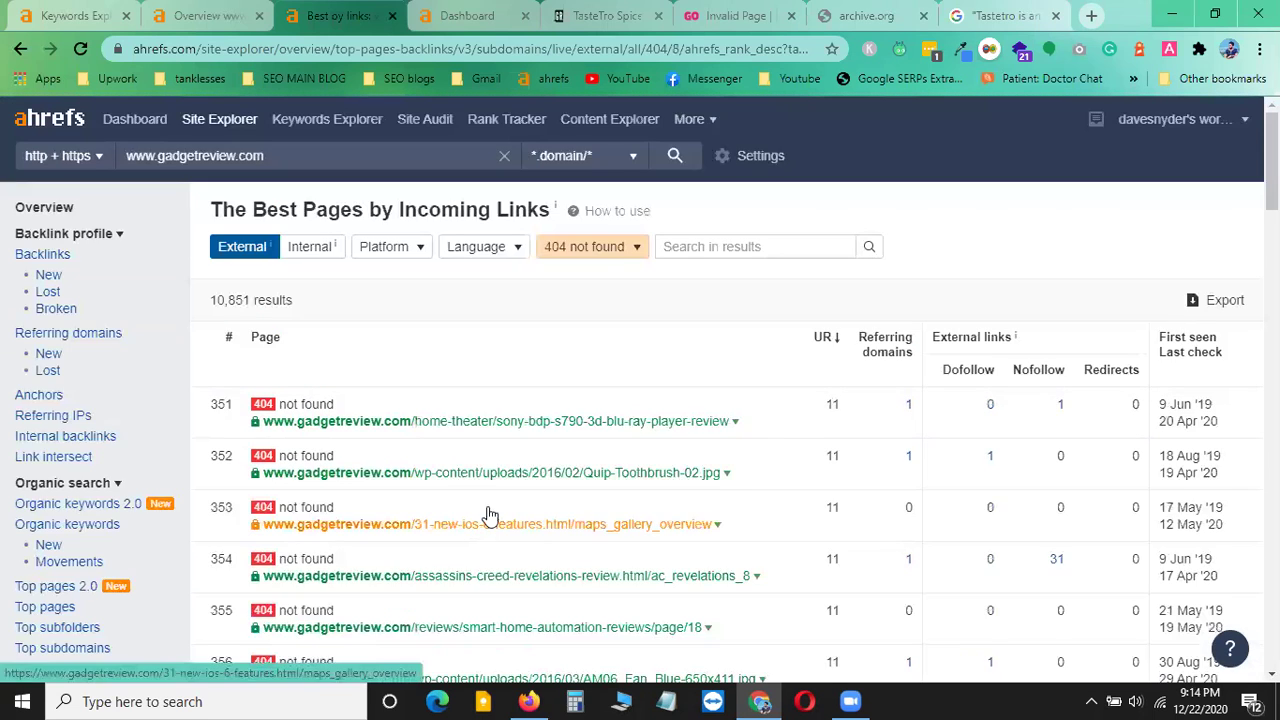
{"action": "scroll", "coordinate": [575, 470], "scroll_direction": "down", "scroll_amount": 3}
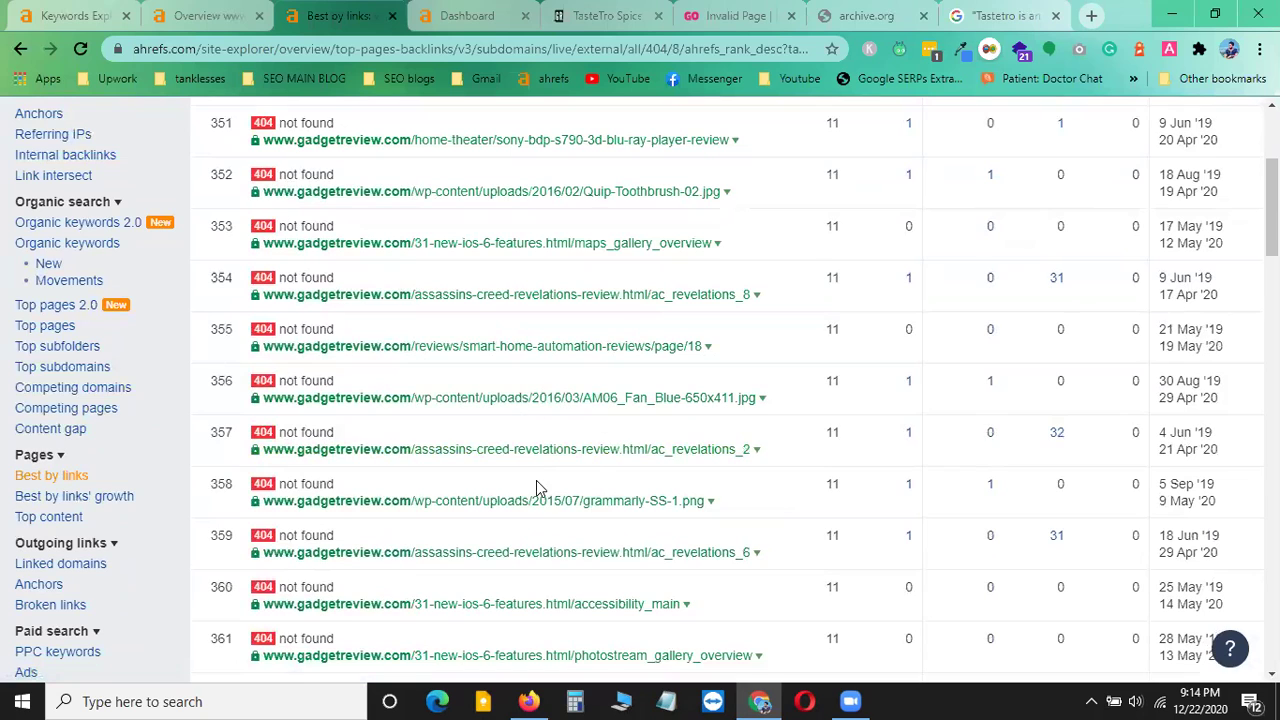
{"action": "scroll", "coordinate": [580, 560], "scroll_direction": "down", "scroll_amount": 2}
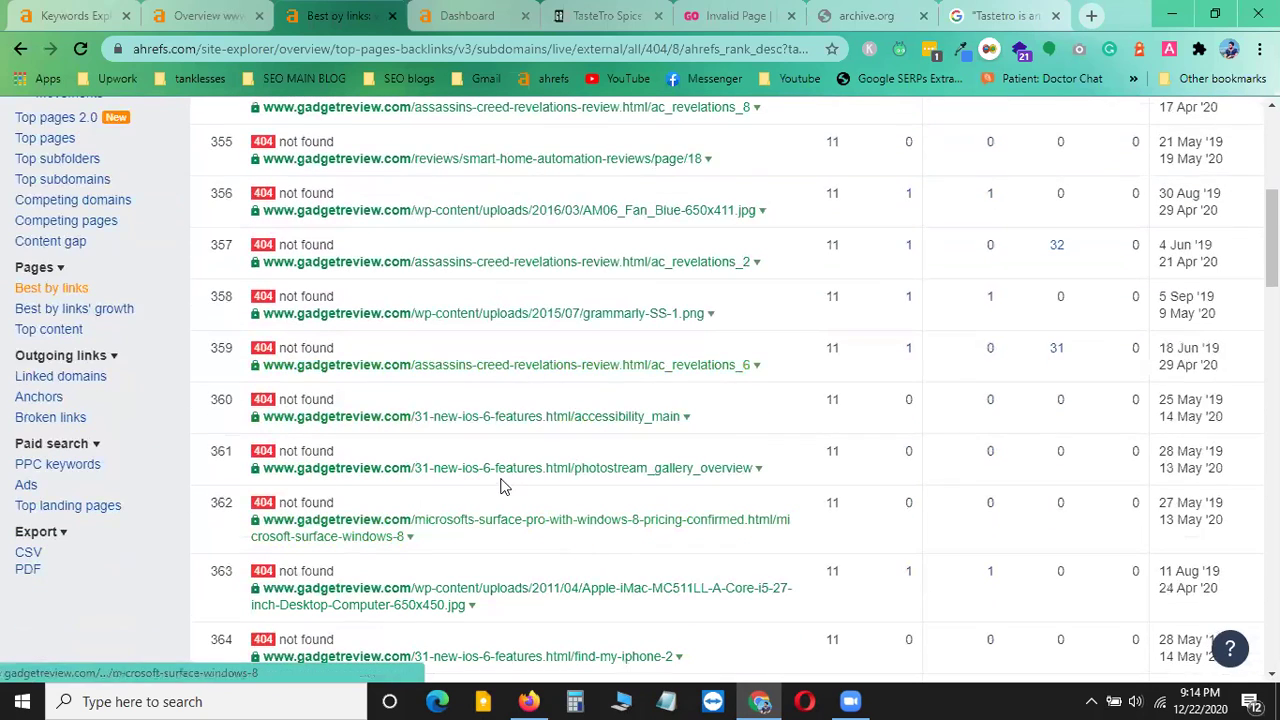
{"action": "scroll", "coordinate": [617, 495], "scroll_direction": "down", "scroll_amount": 4}
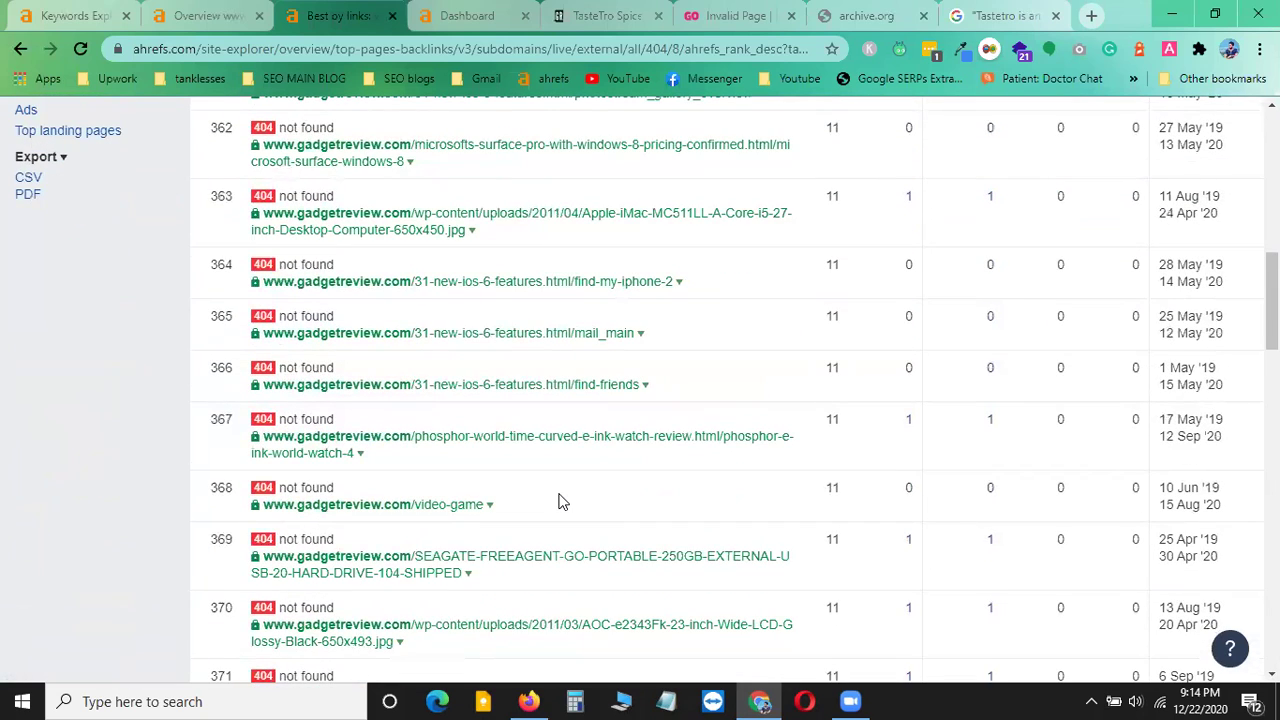
{"action": "scroll", "coordinate": [563, 502], "scroll_direction": "down", "scroll_amount": 1}
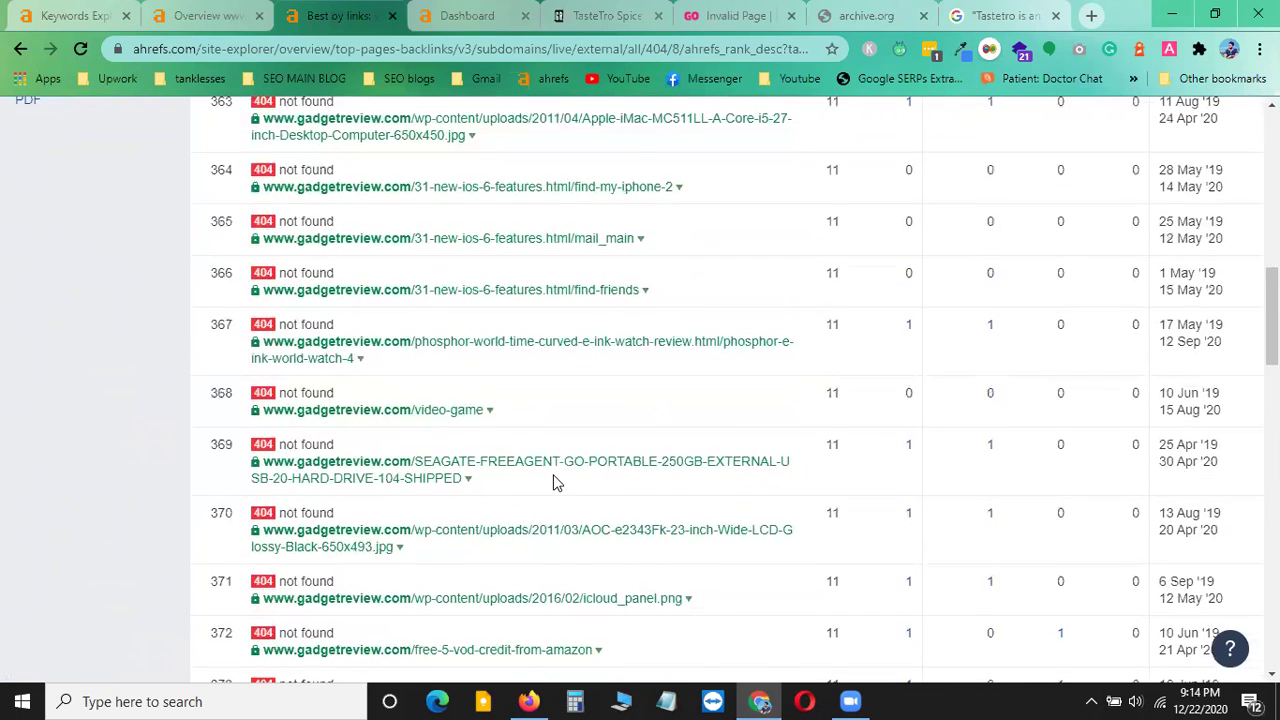
{"action": "scroll", "coordinate": [570, 490], "scroll_direction": "down", "scroll_amount": 2}
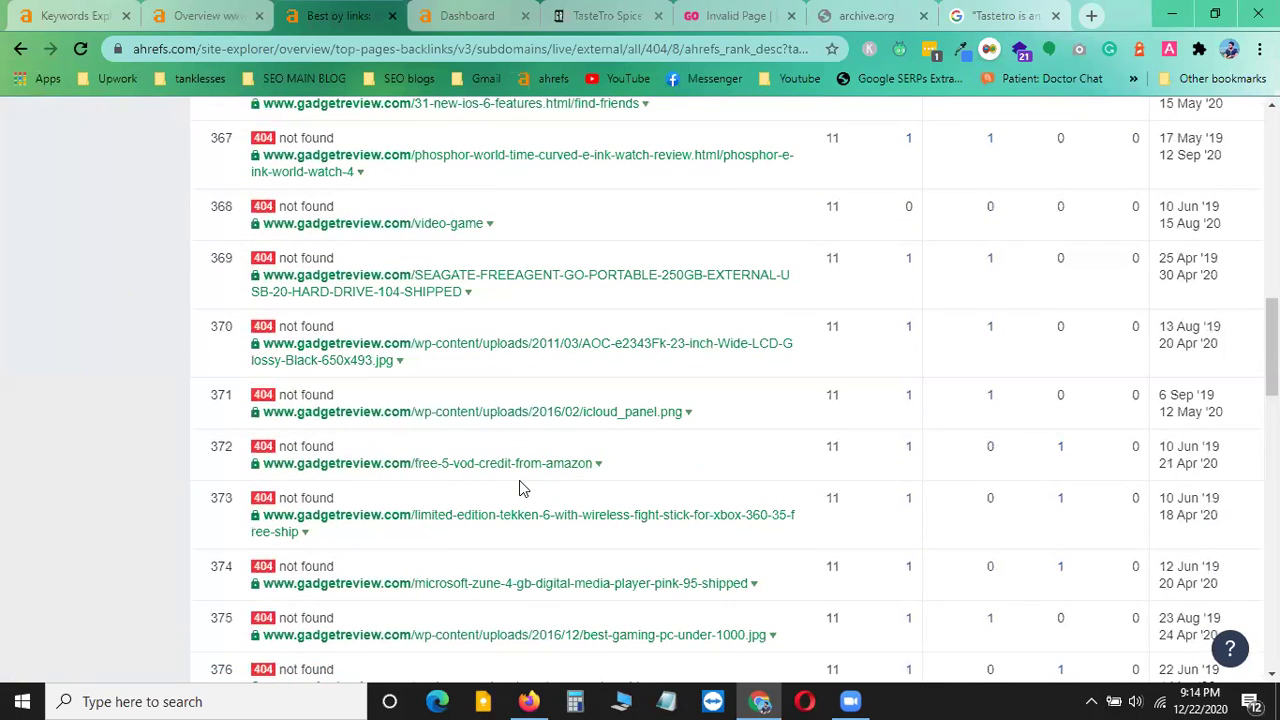
{"action": "scroll", "coordinate": [525, 480], "scroll_direction": "down", "scroll_amount": 2}
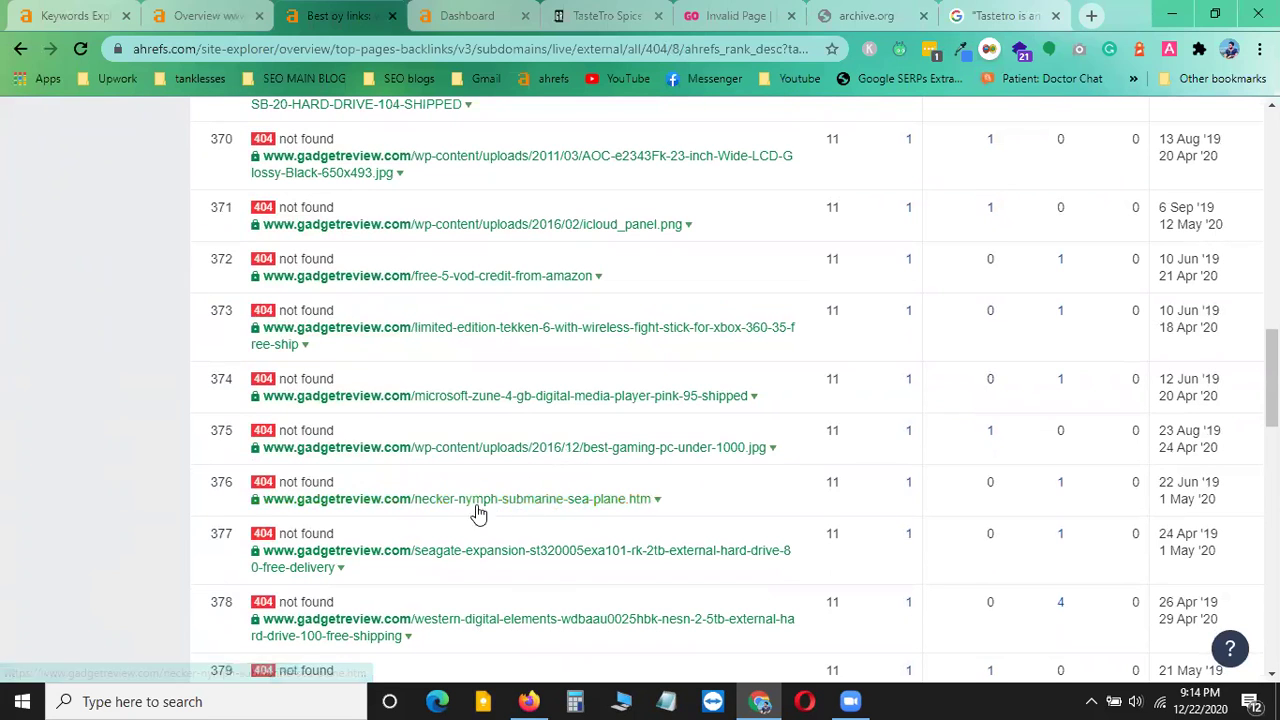
{"action": "scroll", "coordinate": [615, 515], "scroll_direction": "down", "scroll_amount": 2}
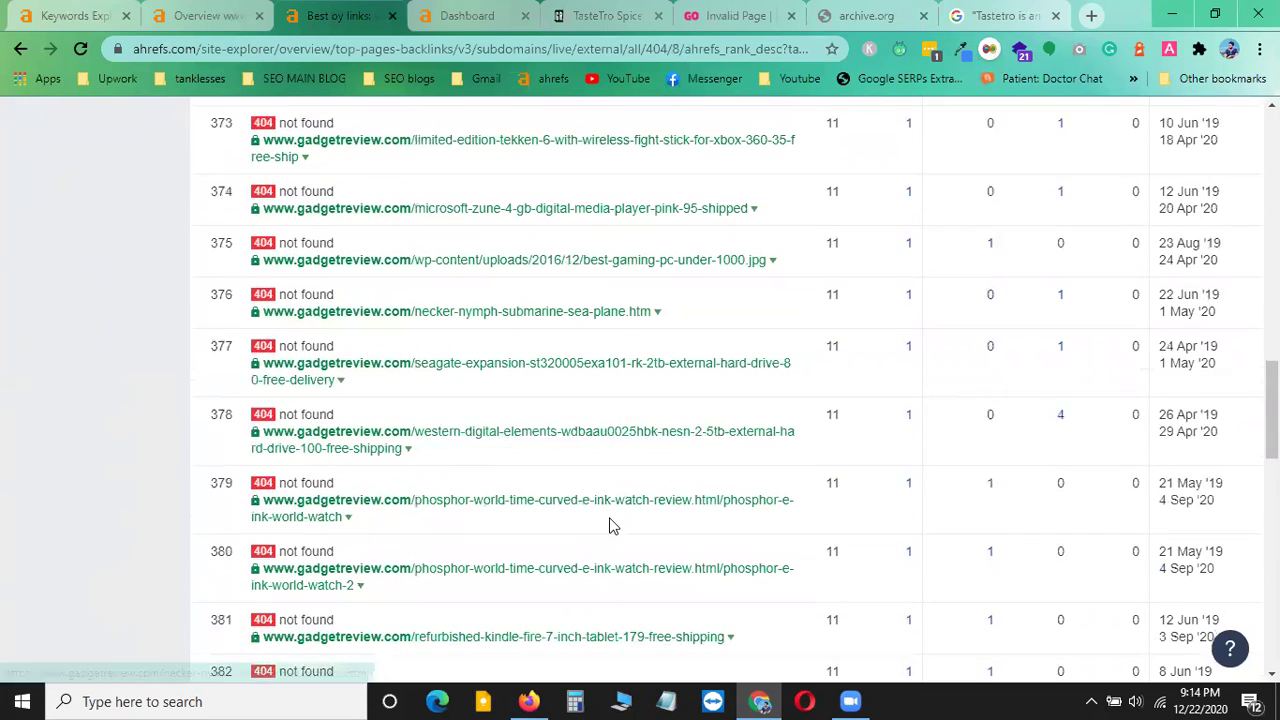
- Check the remaining entries on page 8 up to 400 for dead content with referring domains
{"action": "scroll", "coordinate": [630, 505], "scroll_direction": "down", "scroll_amount": 3}
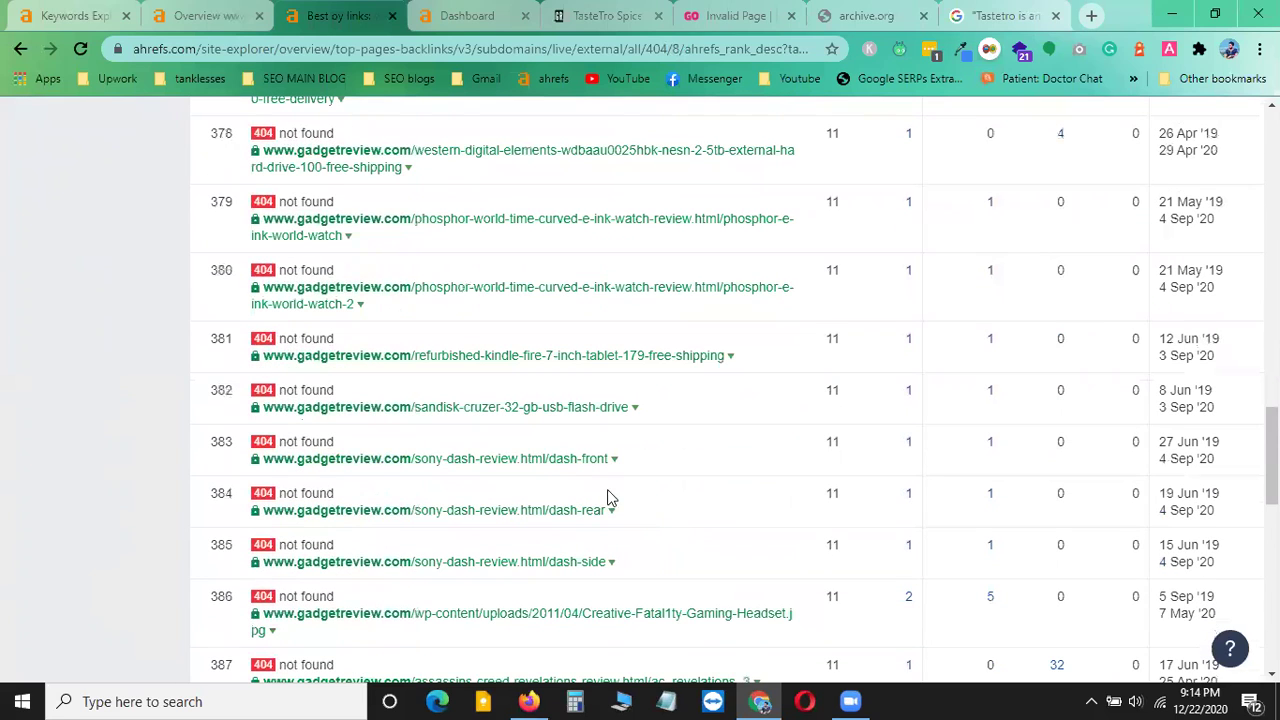
{"action": "scroll", "coordinate": [520, 560], "scroll_direction": "down", "scroll_amount": 2}
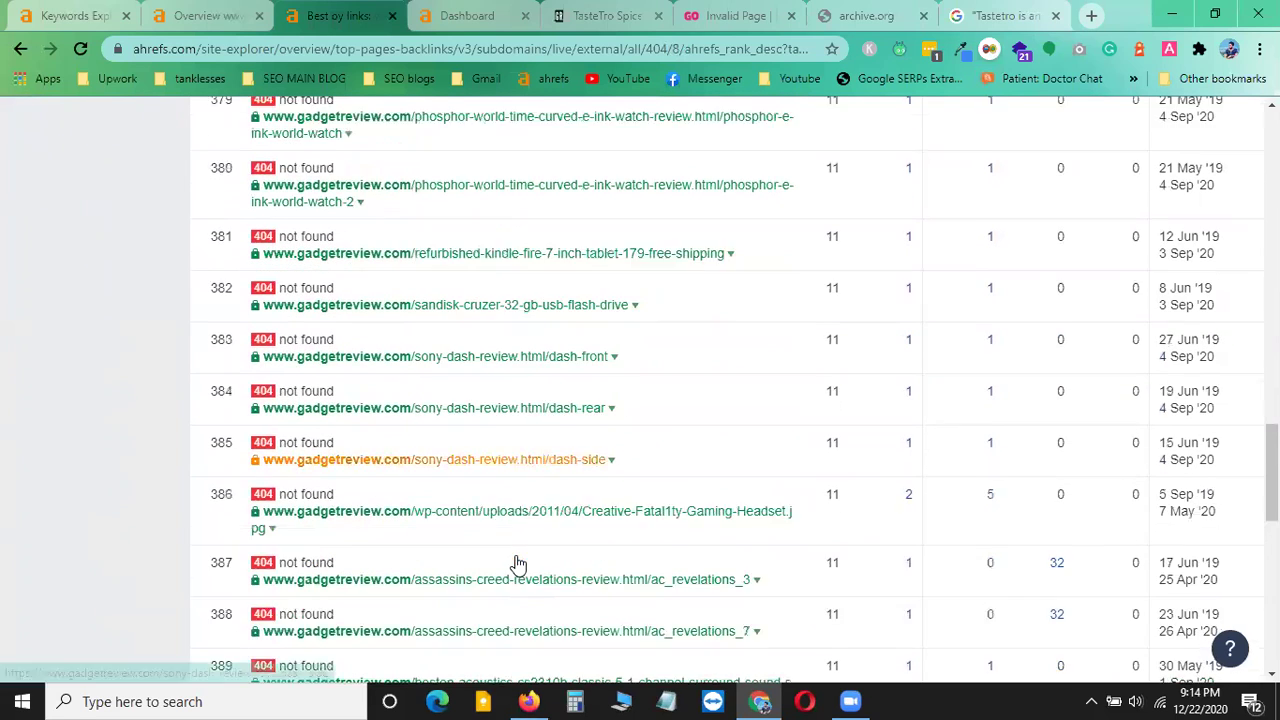
{"action": "scroll", "coordinate": [610, 520], "scroll_direction": "down", "scroll_amount": 3}
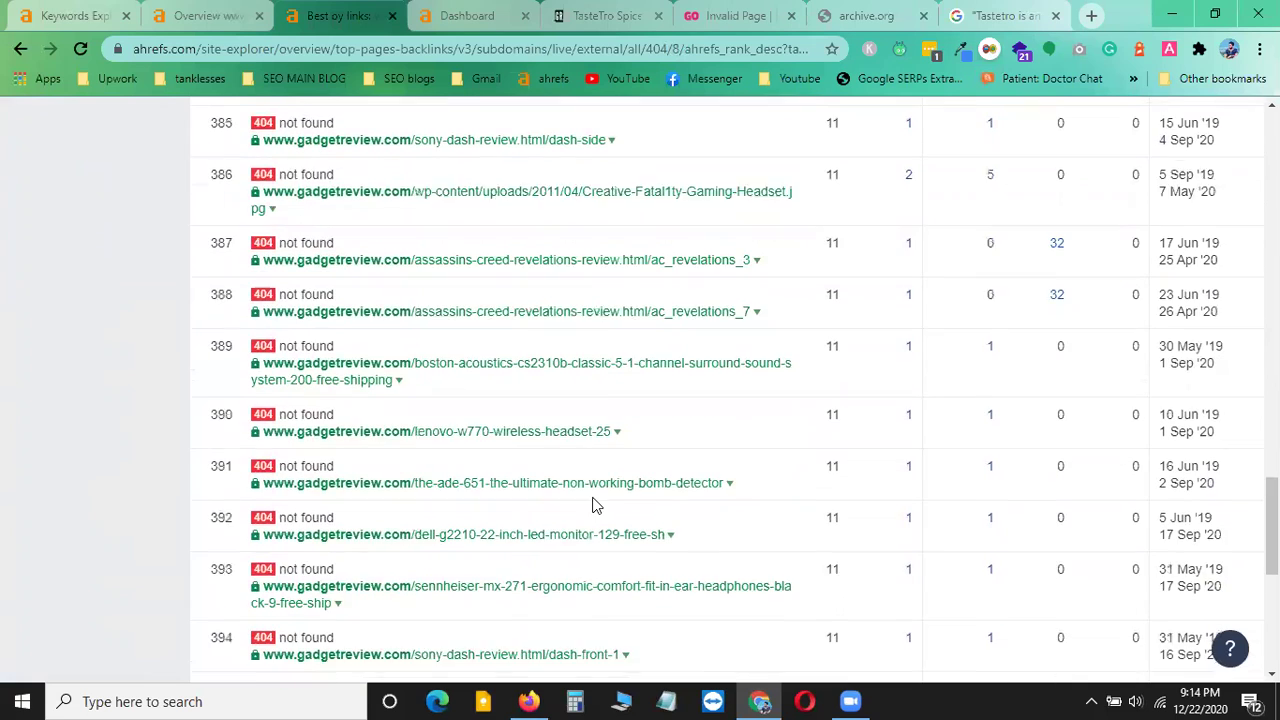
{"action": "scroll", "coordinate": [577, 530], "scroll_direction": "down", "scroll_amount": 4}
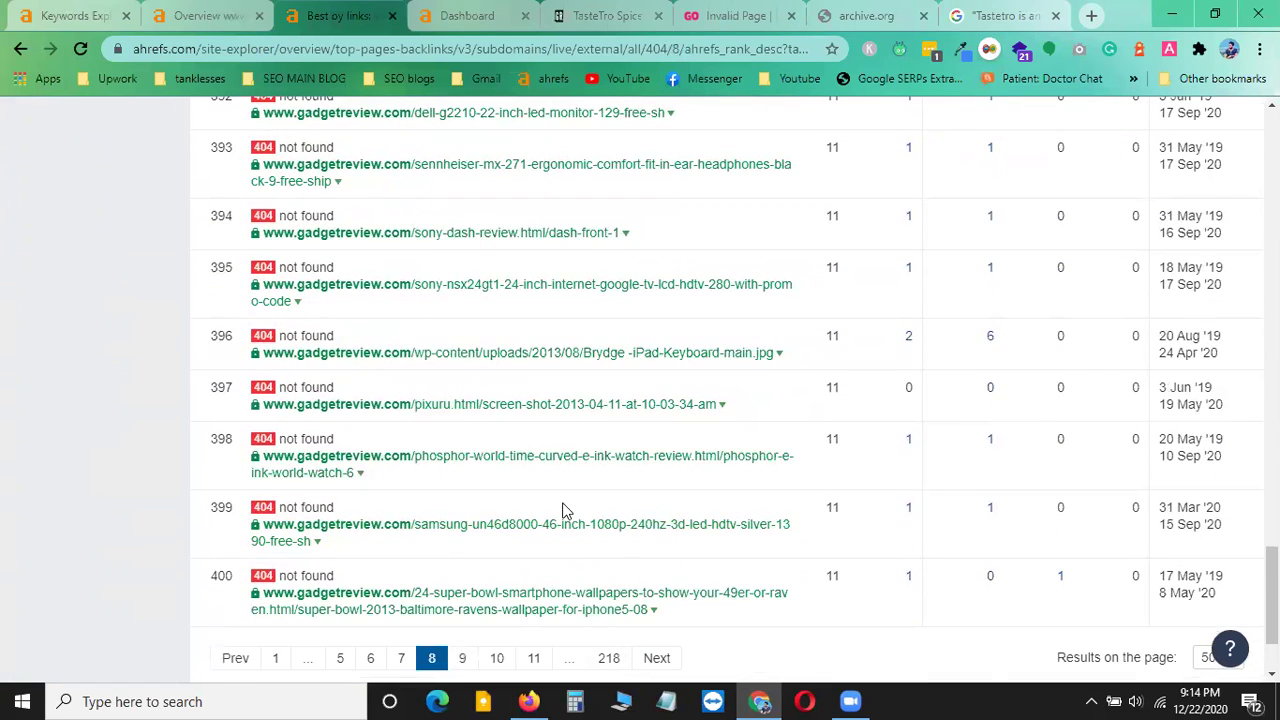
{"action": "scroll", "coordinate": [586, 483], "scroll_direction": "up", "scroll_amount": 1}
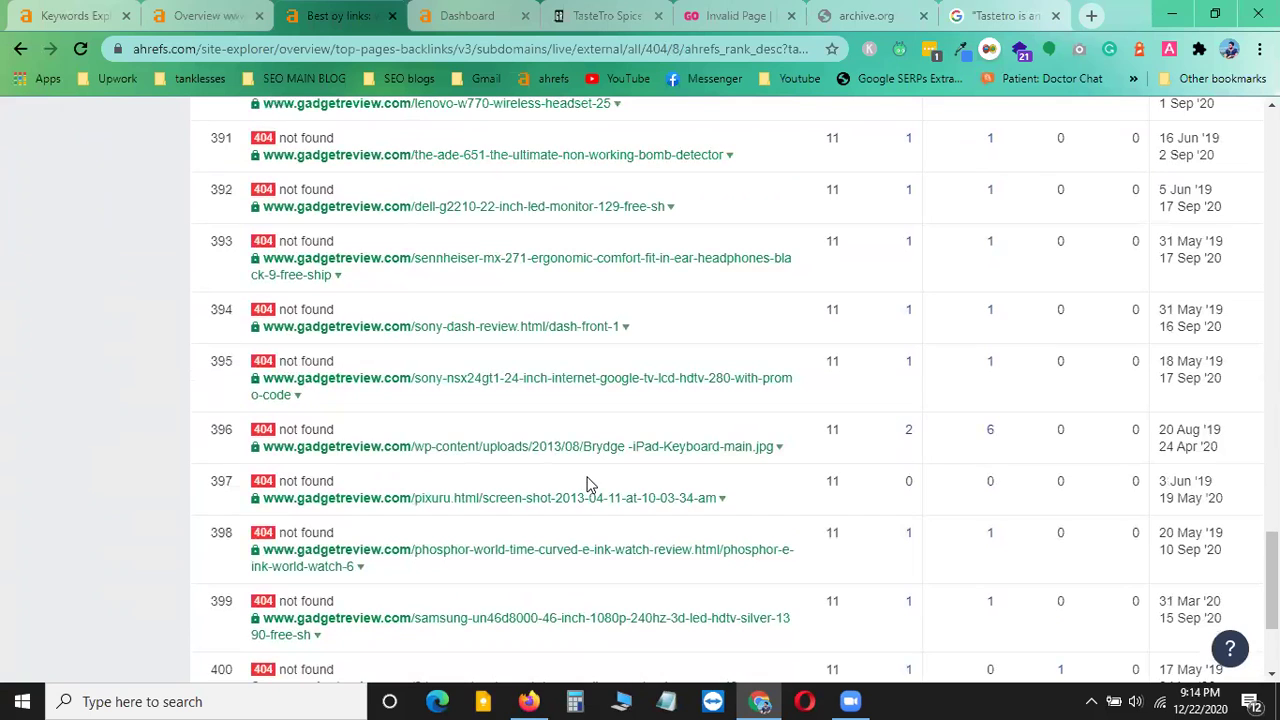
{"action": "scroll", "coordinate": [587, 484], "scroll_direction": "down", "scroll_amount": 3}
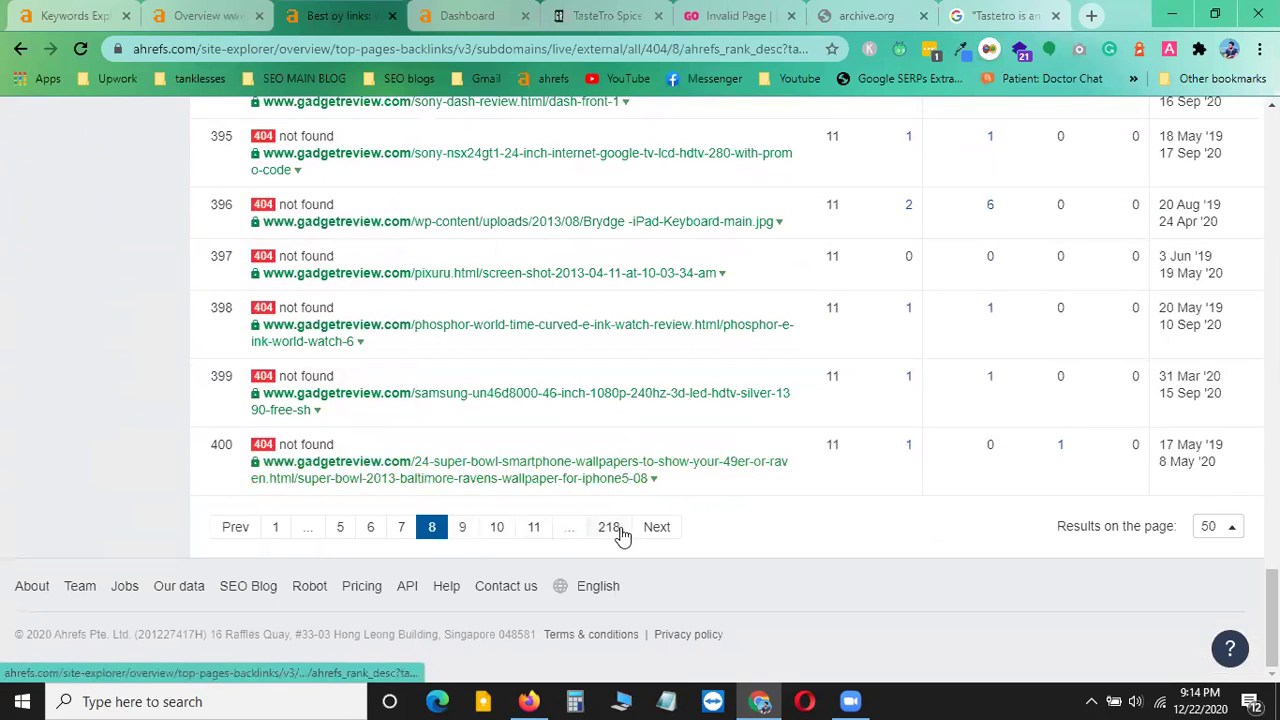
- Recheck the referring domain counts of the last entries on page 8 against the table's column headings
{"action": "scroll", "coordinate": [640, 425], "scroll_direction": "up", "scroll_amount": 4}
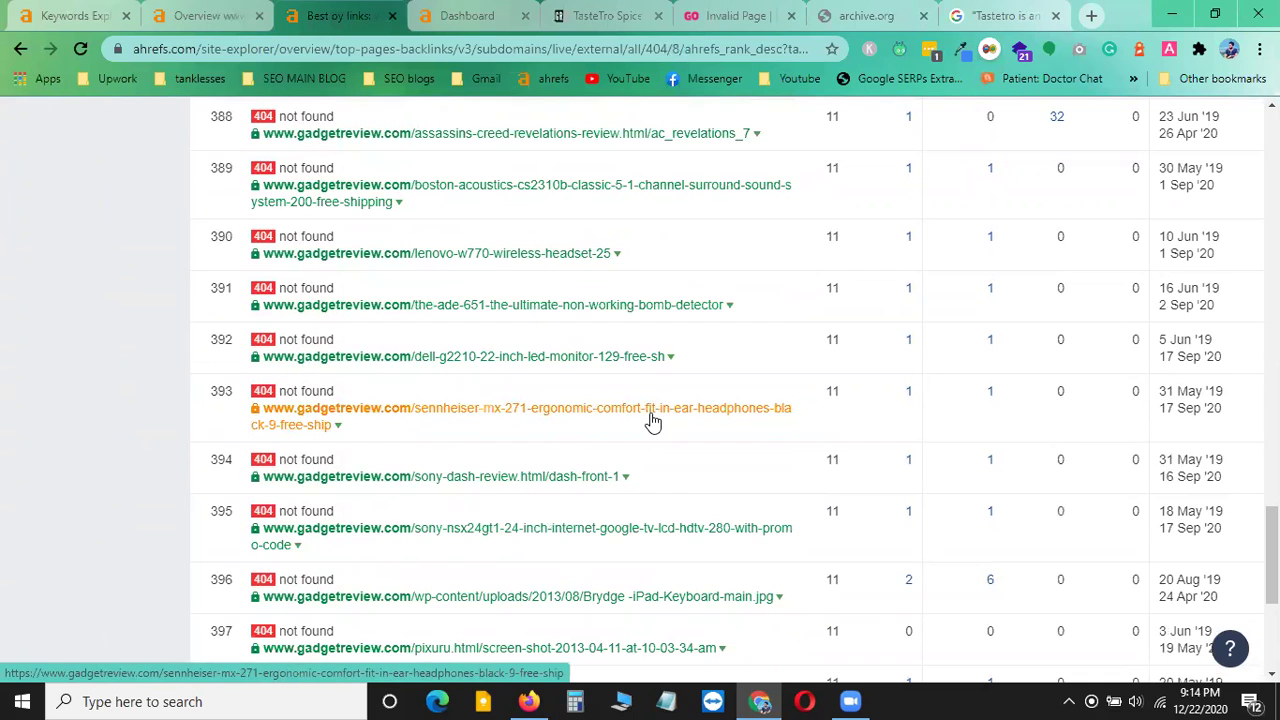
{"action": "scroll", "coordinate": [652, 421], "scroll_direction": "down", "scroll_amount": 4}
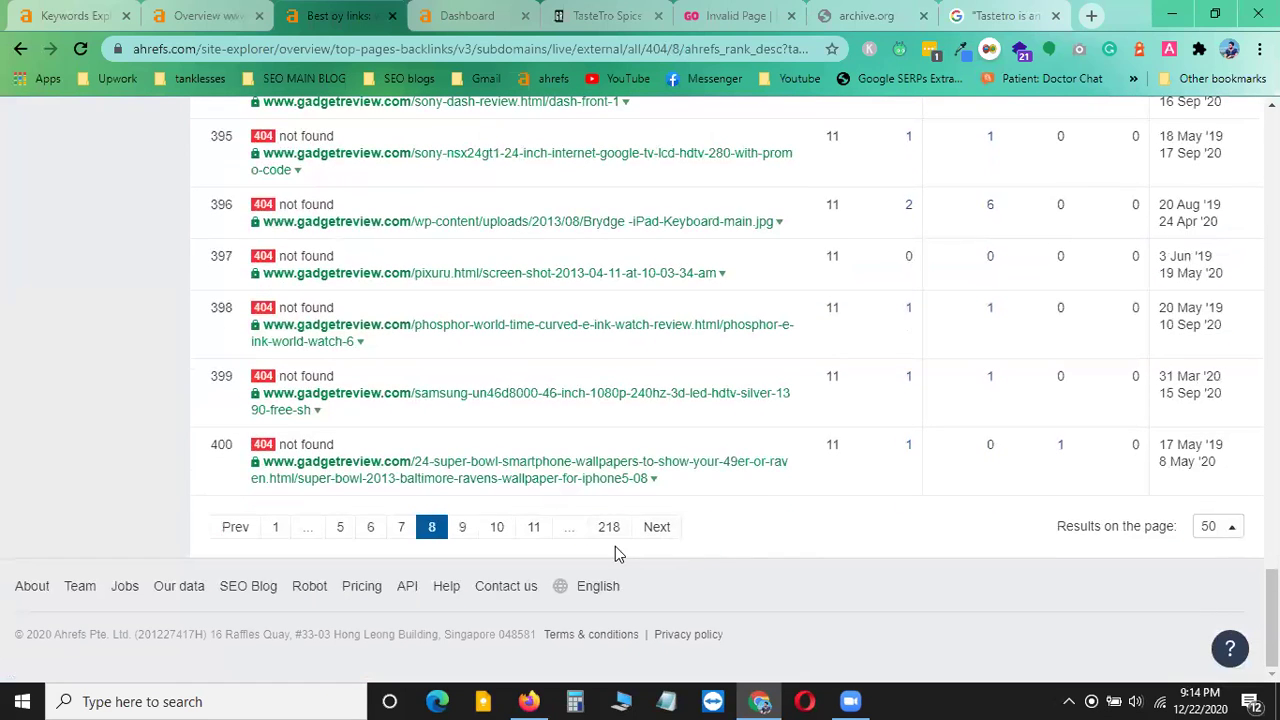
{"action": "scroll", "coordinate": [591, 429], "scroll_direction": "up", "scroll_amount": 1}
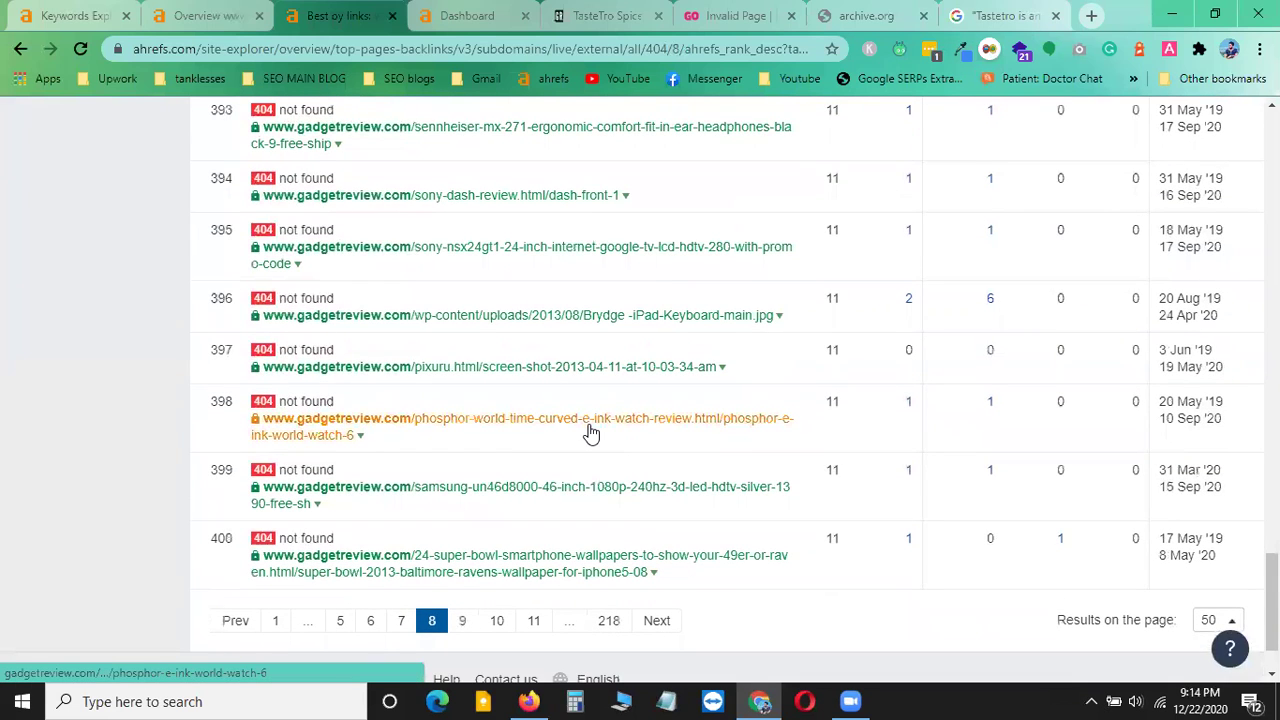
{"action": "scroll", "coordinate": [557, 417], "scroll_direction": "up", "scroll_amount": 3}
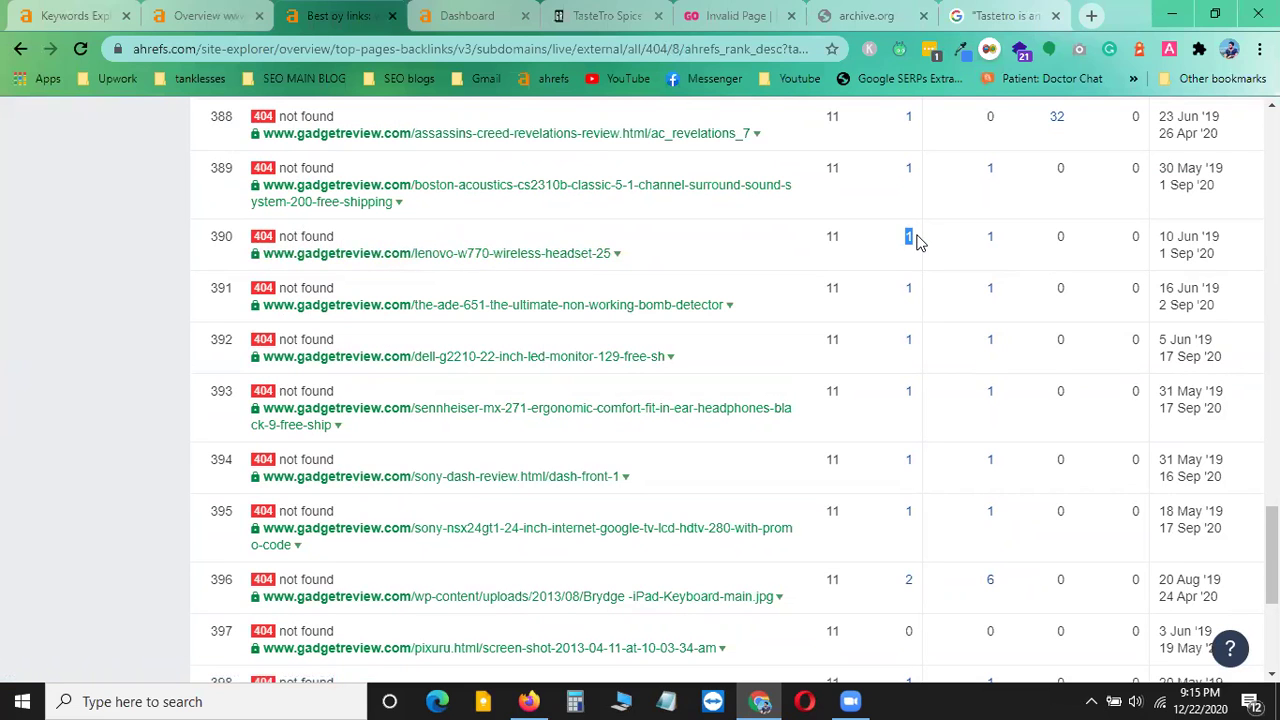
{"action": "scroll", "coordinate": [931, 303], "scroll_direction": "up", "scroll_amount": 20}
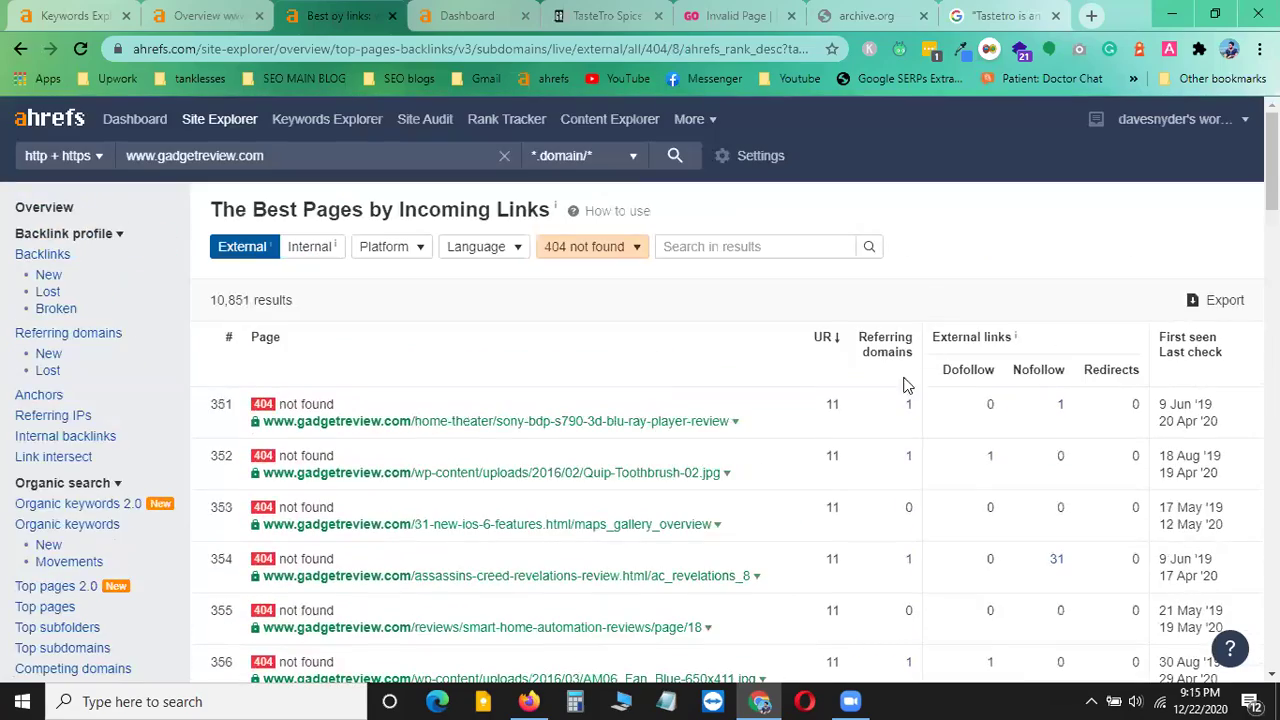
{"action": "scroll", "coordinate": [916, 374], "scroll_direction": "down", "scroll_amount": 10}
{"action": "scroll", "coordinate": [918, 372], "scroll_direction": "down", "scroll_amount": 8}
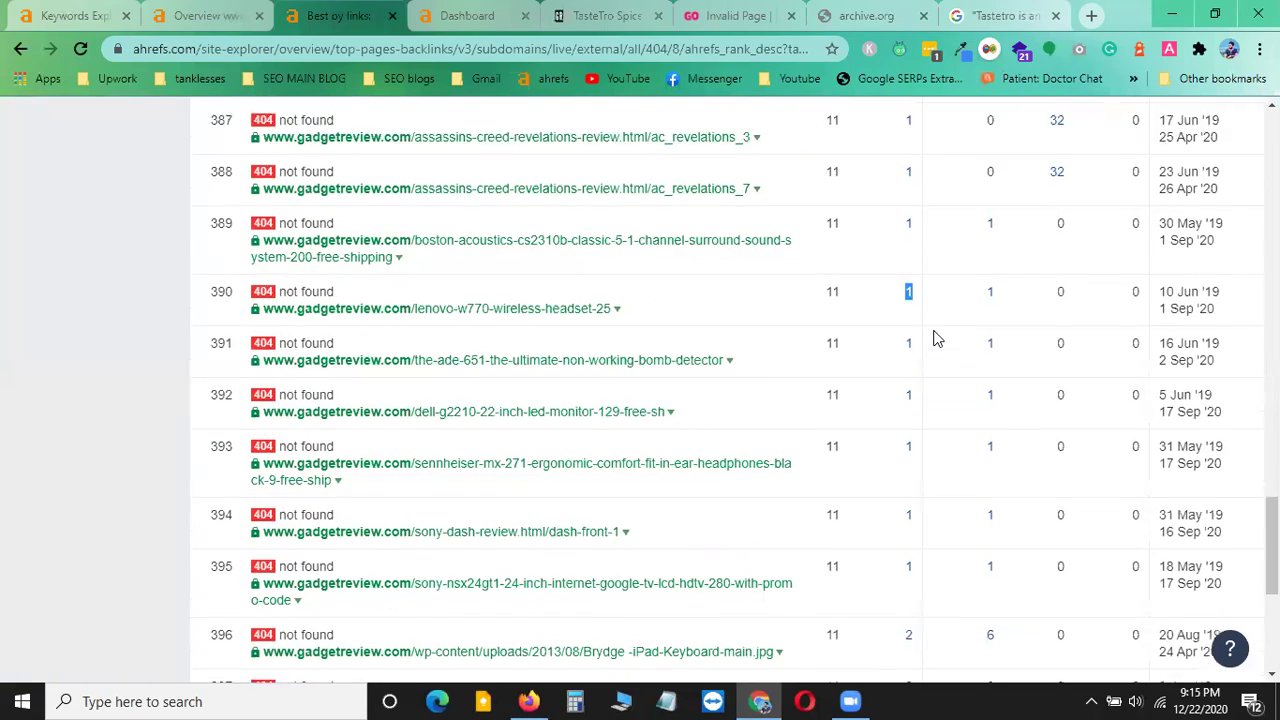
{"action": "scroll", "coordinate": [936, 305], "scroll_direction": "up", "scroll_amount": 20}
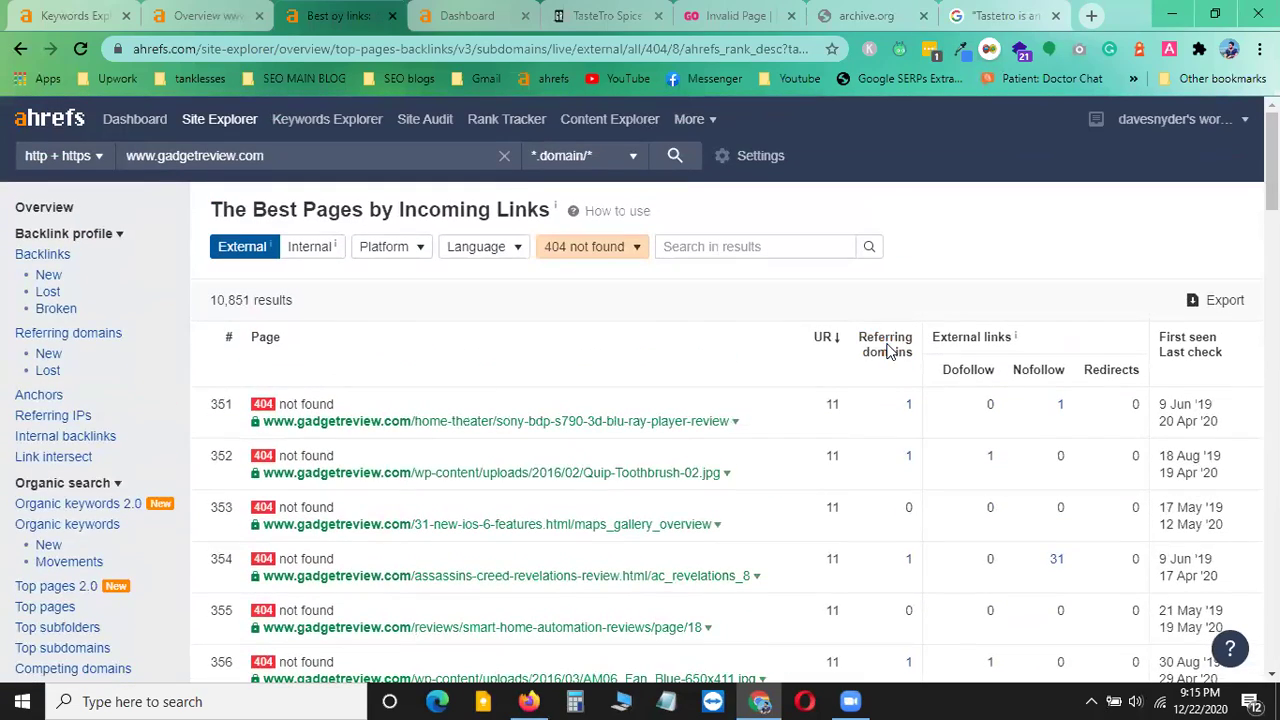
- Return to page 1 of the 404 results and sort them by referring domains, signing back in to the account
{"action": "scroll", "coordinate": [340, 485], "scroll_direction": "down", "scroll_amount": 20}
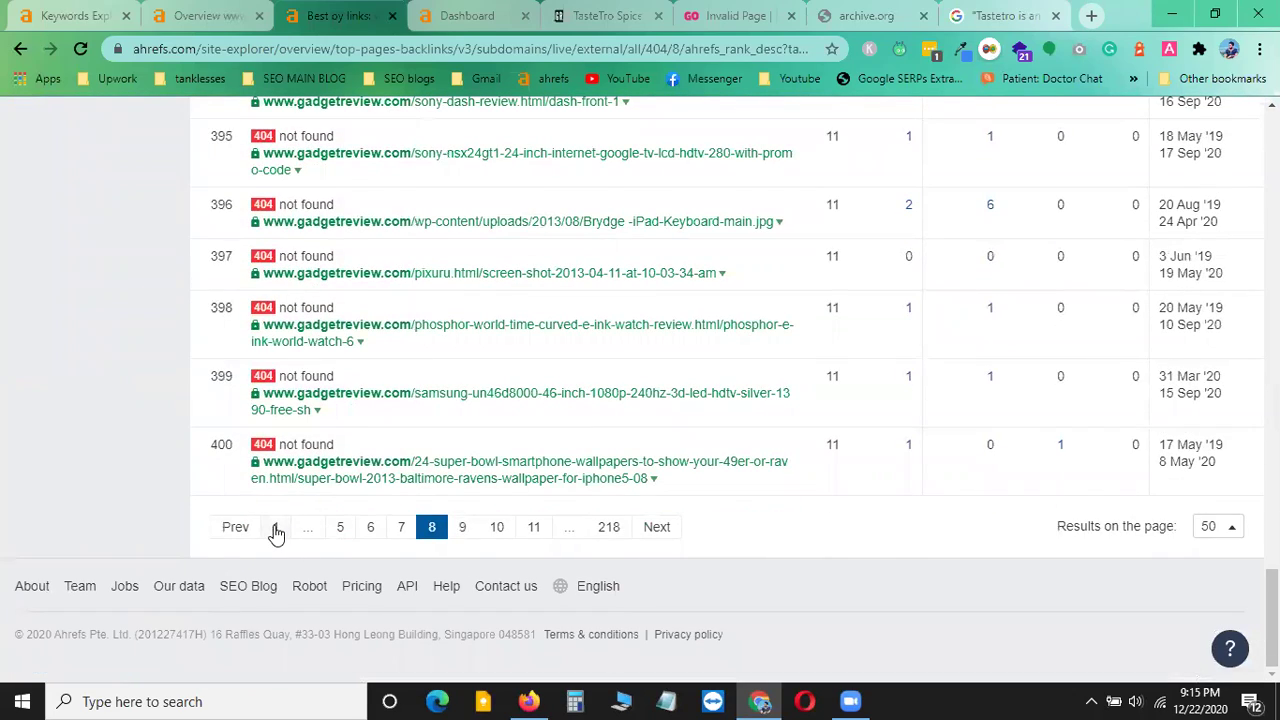
{"action": "left_click", "coordinate": [275, 527]}
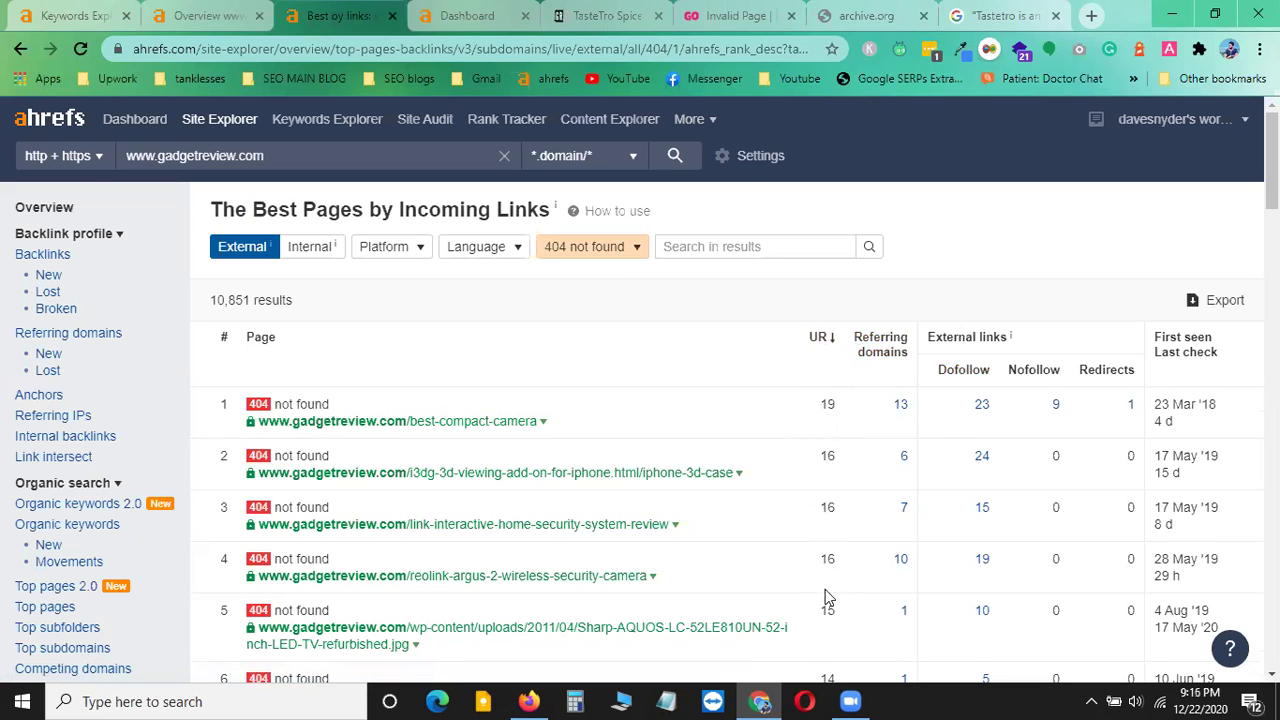
{"action": "left_click", "coordinate": [883, 352]}
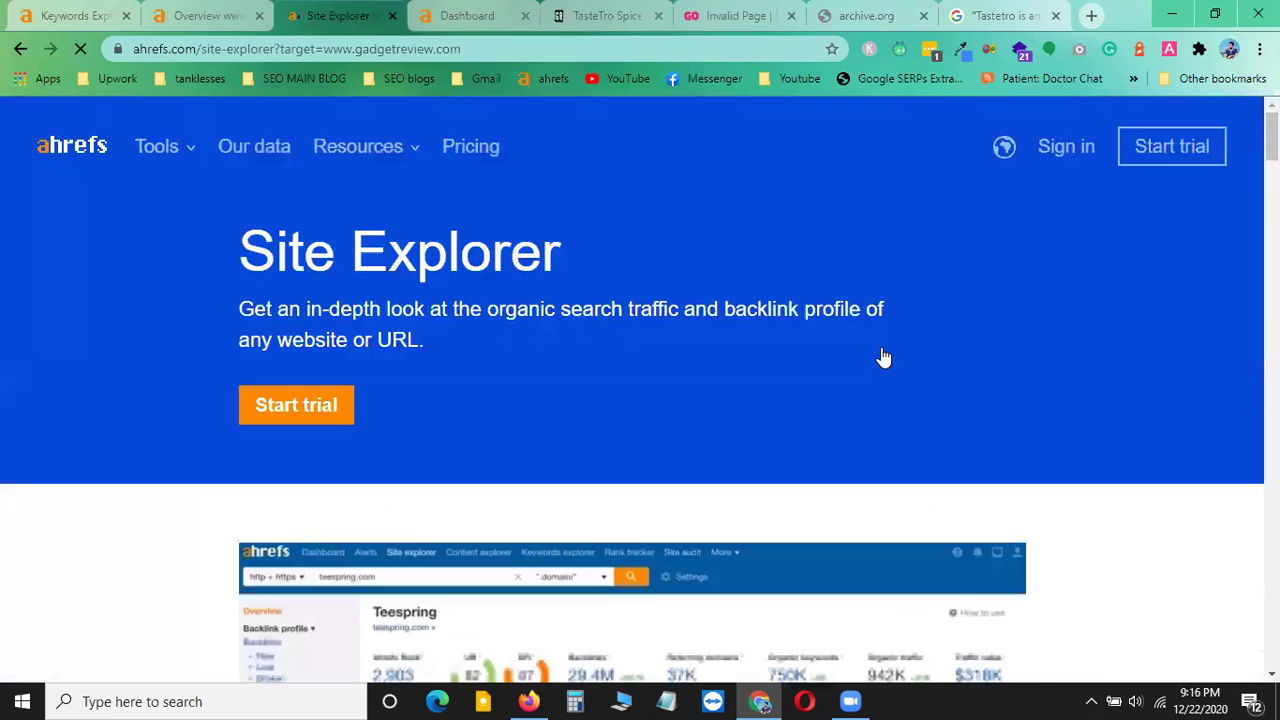
{"action": "left_click", "coordinate": [222, 15]}
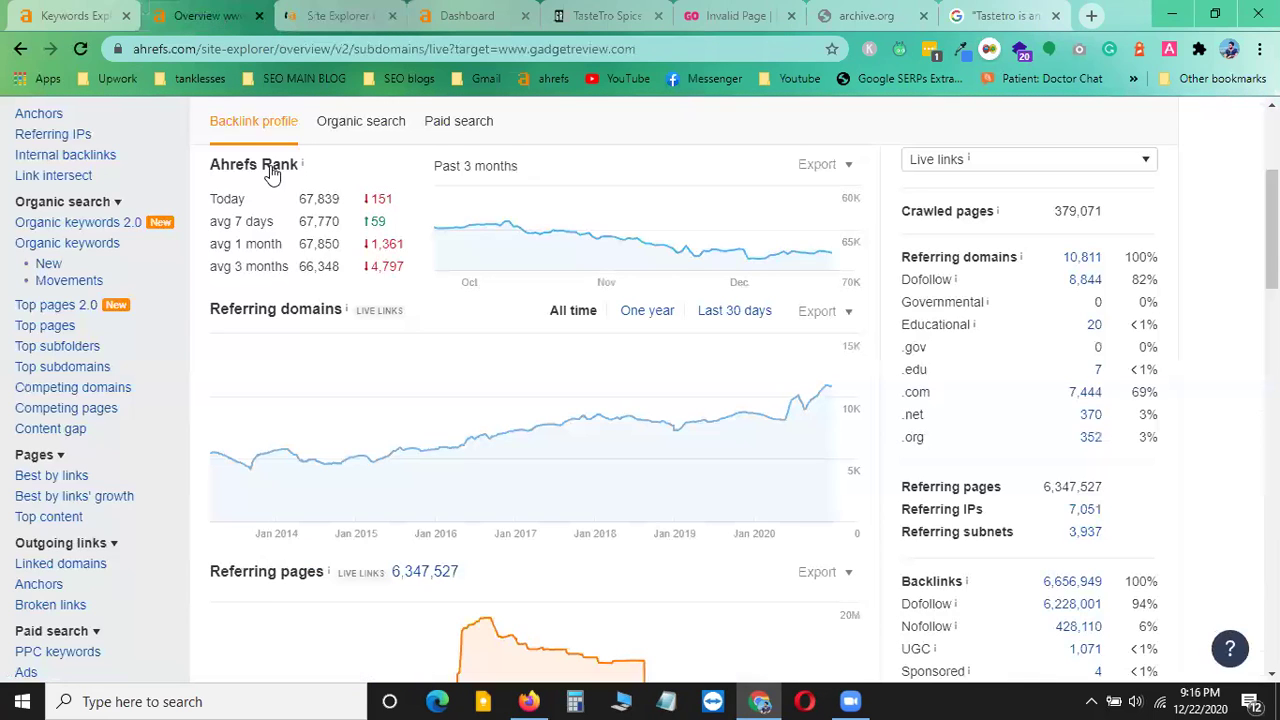
{"action": "left_click", "coordinate": [390, 12]}
{"action": "left_click", "coordinate": [1062, 147]}
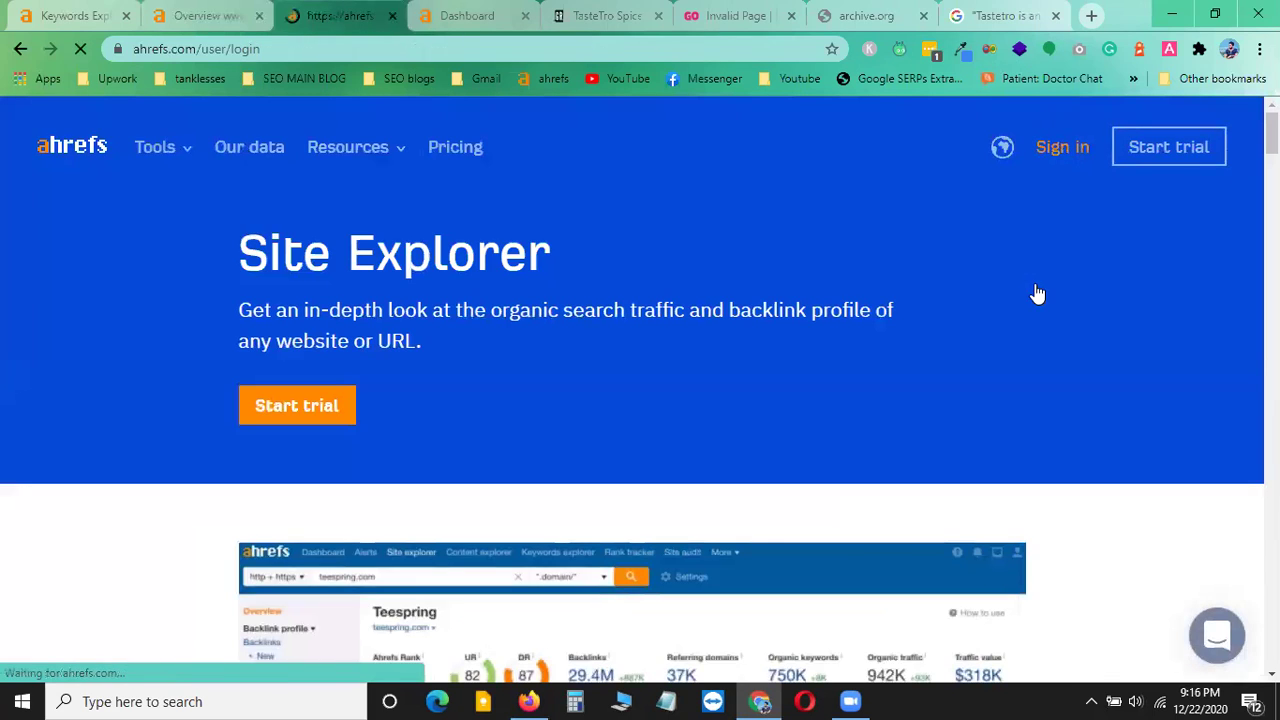
{"action": "left_click", "coordinate": [650, 548]}
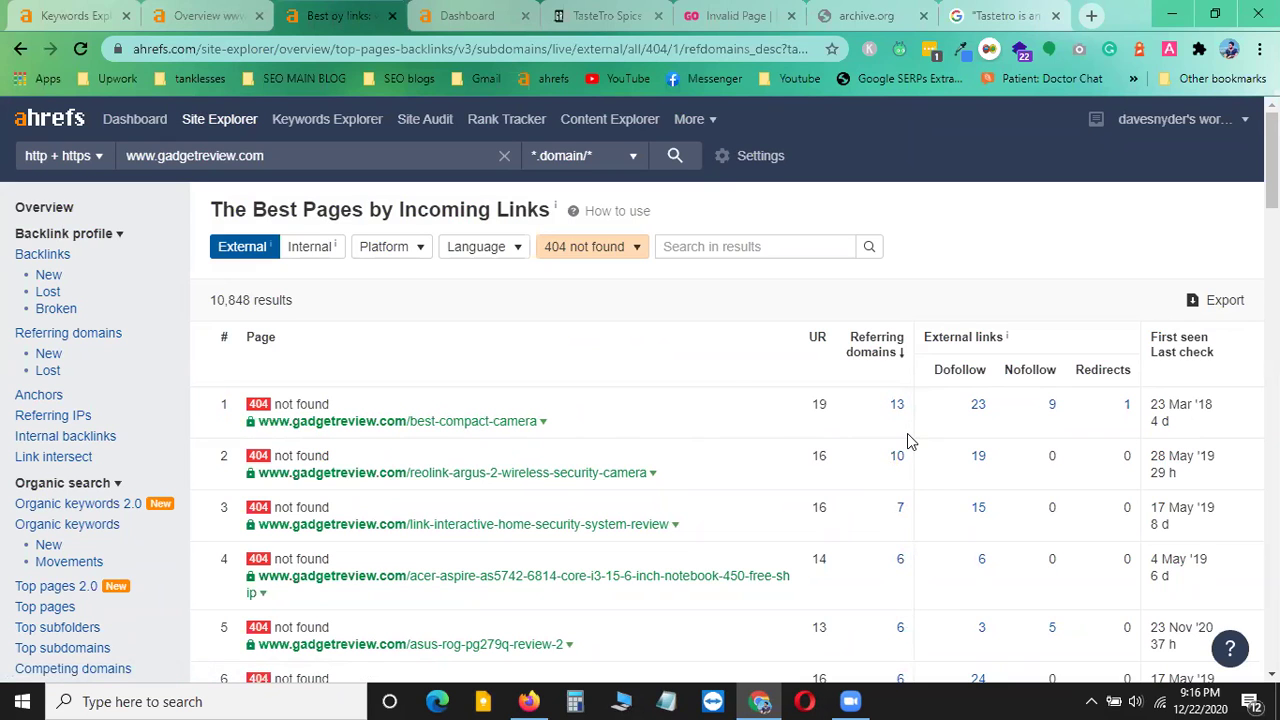
- Examine the 404 pages with the most referring domains, highlighting the not found status of the best-compact-camera entry
{"action": "scroll", "coordinate": [907, 433], "scroll_direction": "down", "scroll_amount": 4}
{"action": "scroll", "coordinate": [907, 433], "scroll_direction": "up", "scroll_amount": 4}
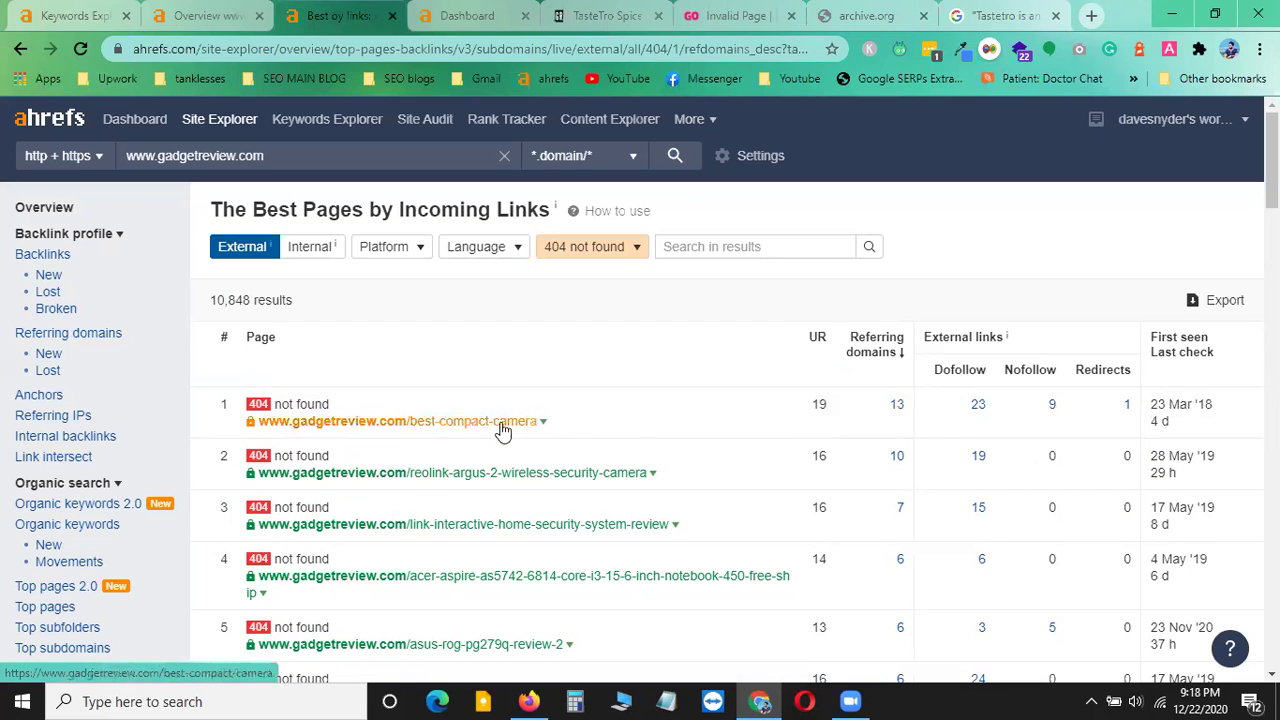
{"action": "triple_click", "coordinate": [339, 410]}
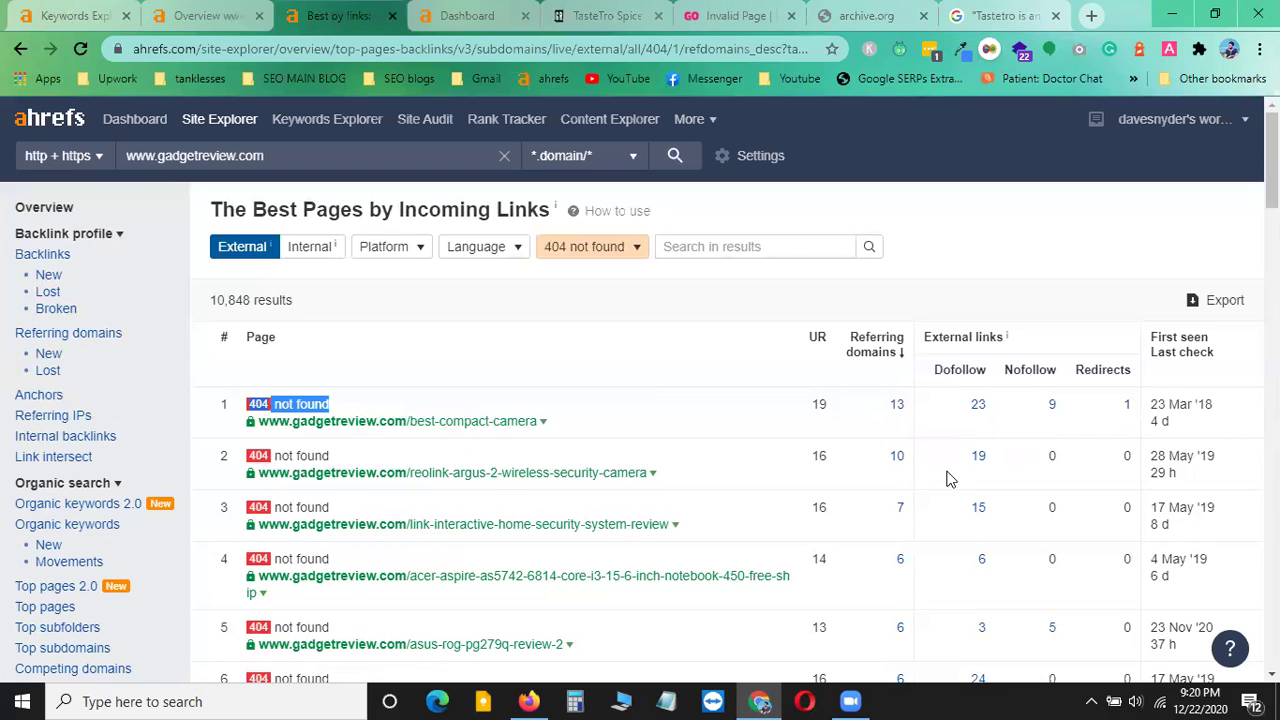
{"action": "left_click", "coordinate": [318, 366]}
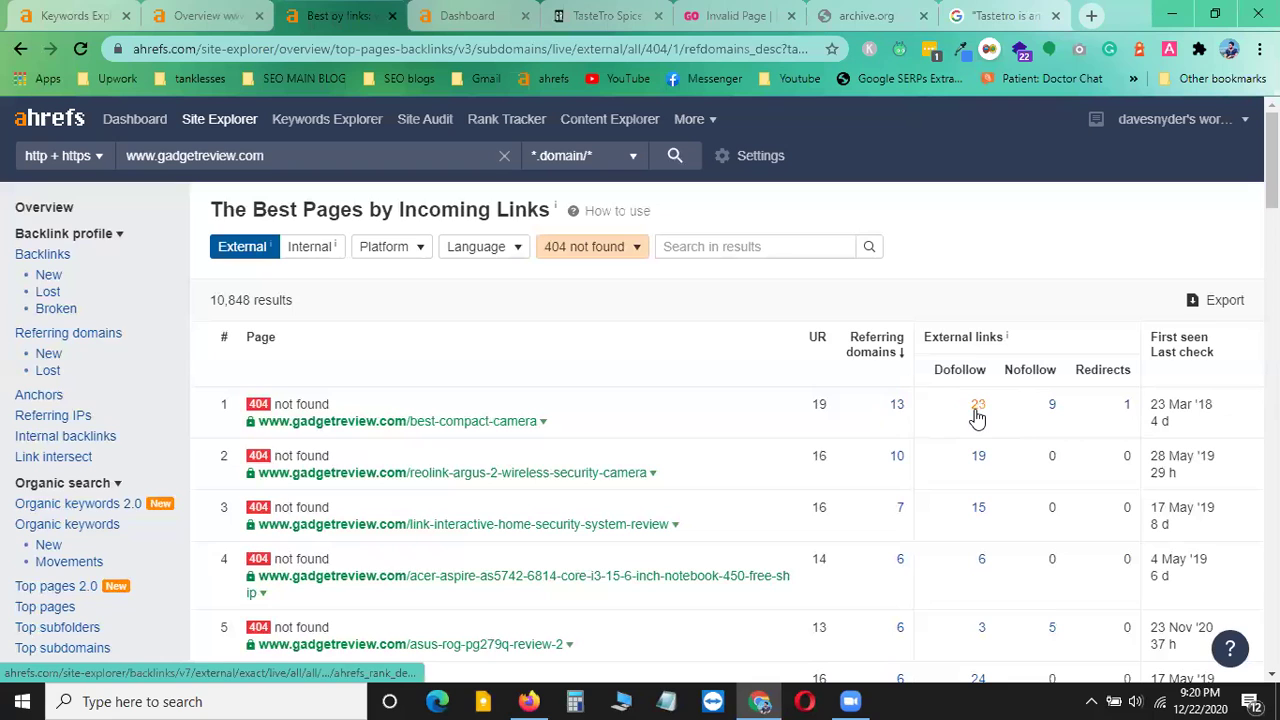
- Try to open the best-compact-camera page's referring domains in a new tab, and sign in again with the saved credentials
{"action": "right_click", "coordinate": [895, 405]}
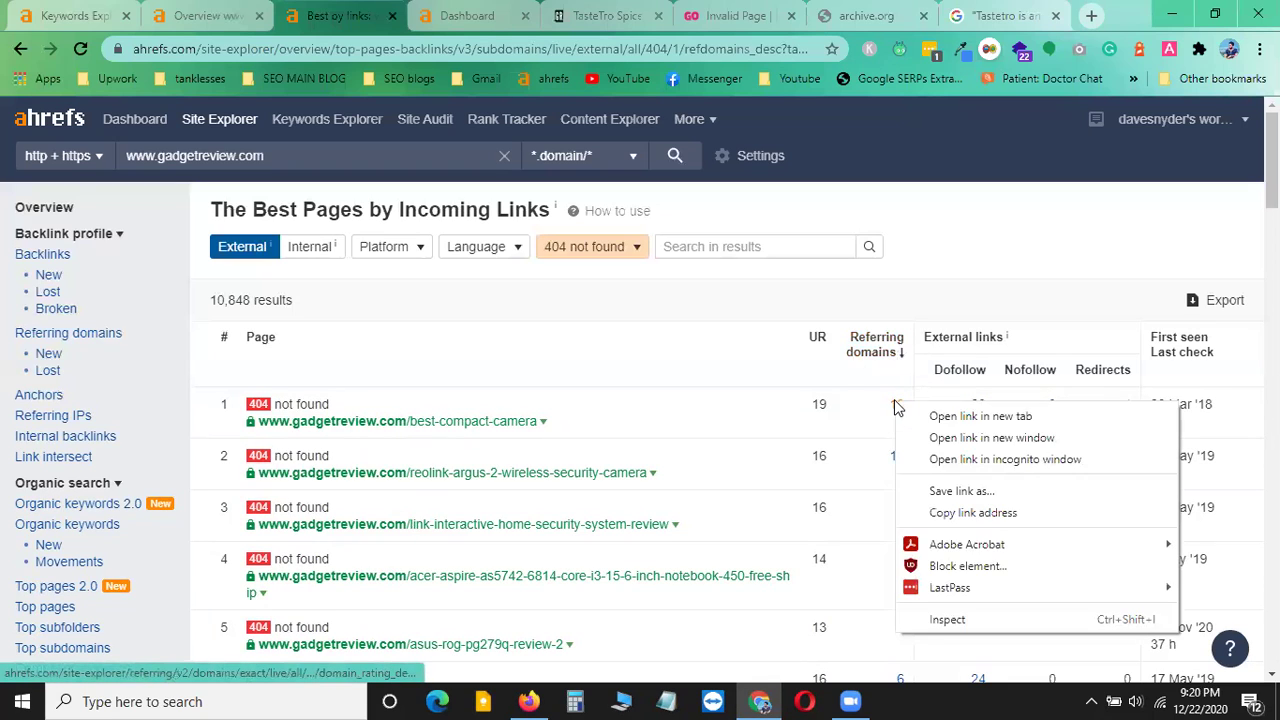
{"action": "left_click", "coordinate": [940, 416]}
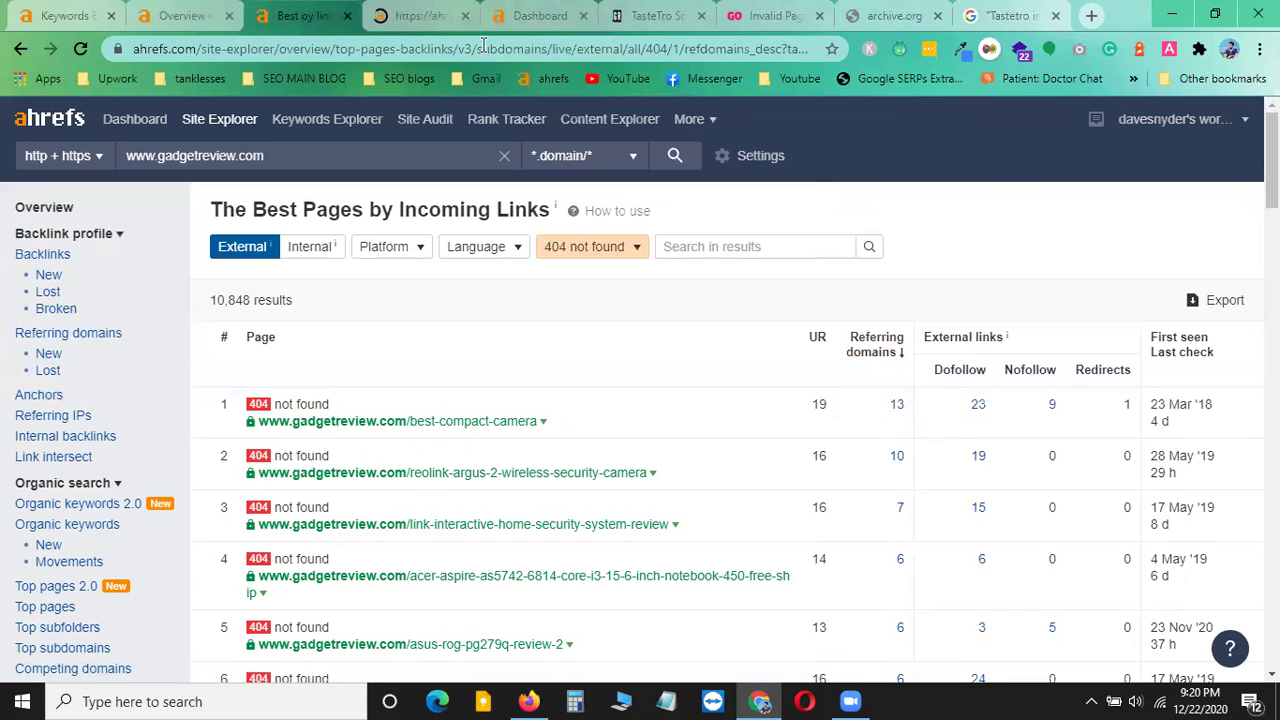
{"action": "left_click", "coordinate": [415, 16]}
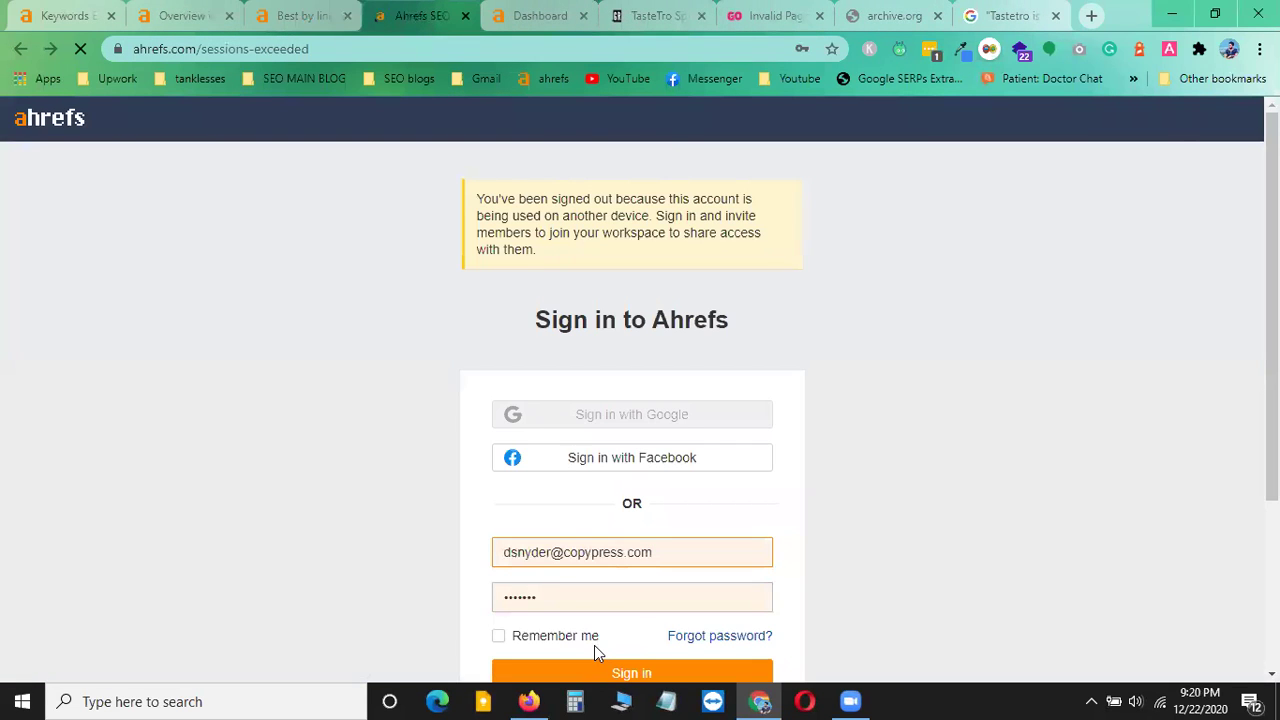
{"action": "scroll", "coordinate": [639, 602], "scroll_direction": "down", "scroll_amount": 3}
{"action": "left_click", "coordinate": [662, 425]}
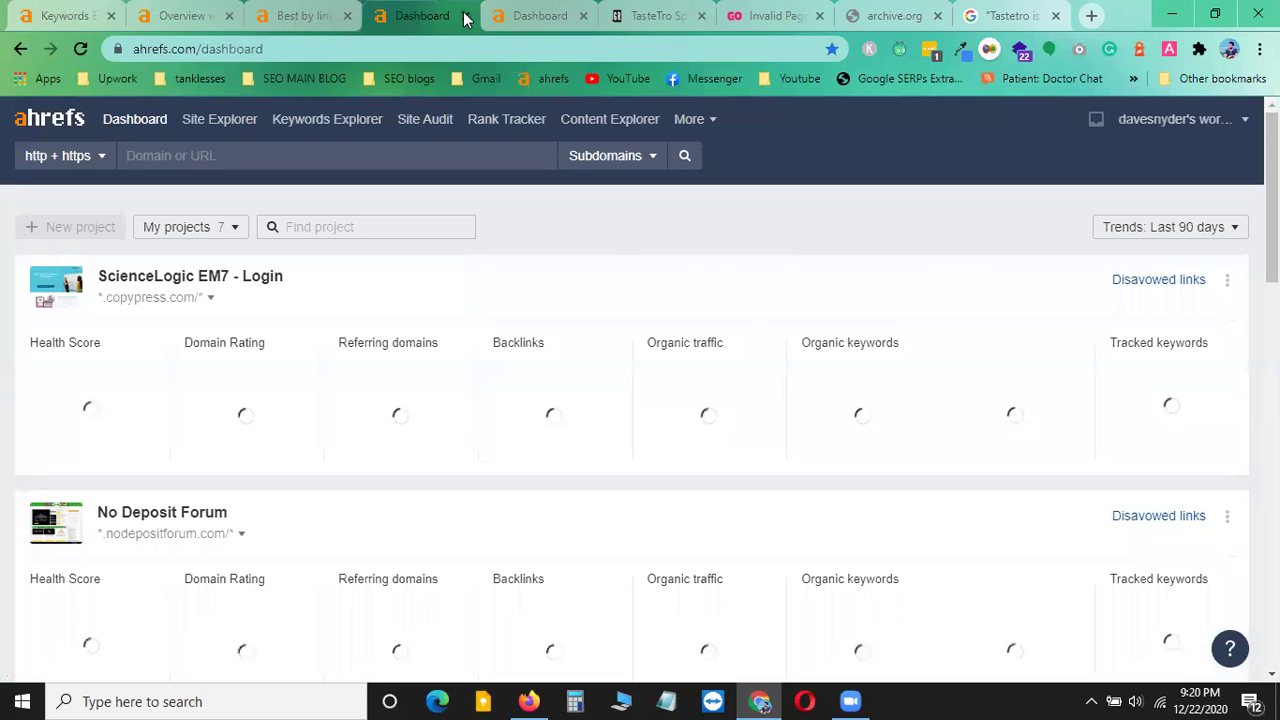
- Close the extra dashboard tab and open the referring domains report for the best-compact-camera page in a new tab
{"action": "left_click", "coordinate": [467, 16]}
{"action": "right_click", "coordinate": [896, 408]}
{"action": "left_click", "coordinate": [980, 415]}
{"action": "left_click", "coordinate": [425, 12]}
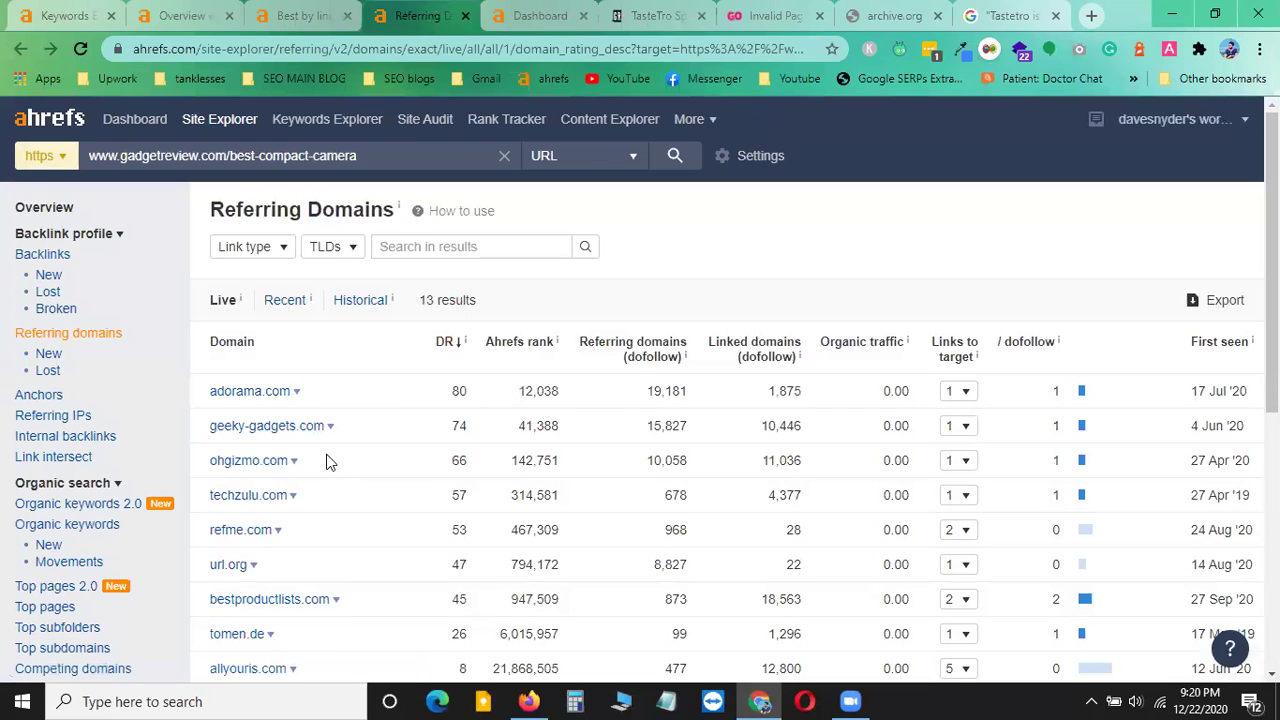
- Review the domains linking to the dead best-compact-camera page, comparing them with its entry in the 404 pages report
{"action": "scroll", "coordinate": [305, 403], "scroll_direction": "down", "scroll_amount": 1}
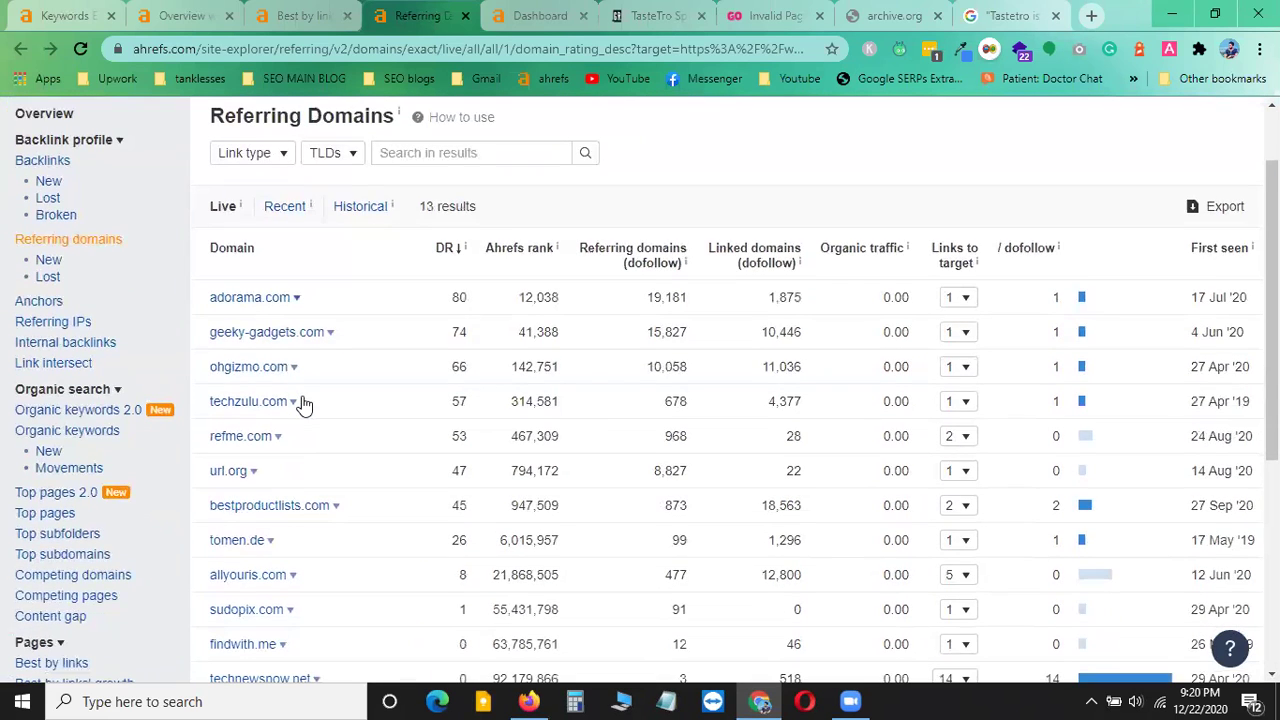
{"action": "scroll", "coordinate": [303, 401], "scroll_direction": "up", "scroll_amount": 1}
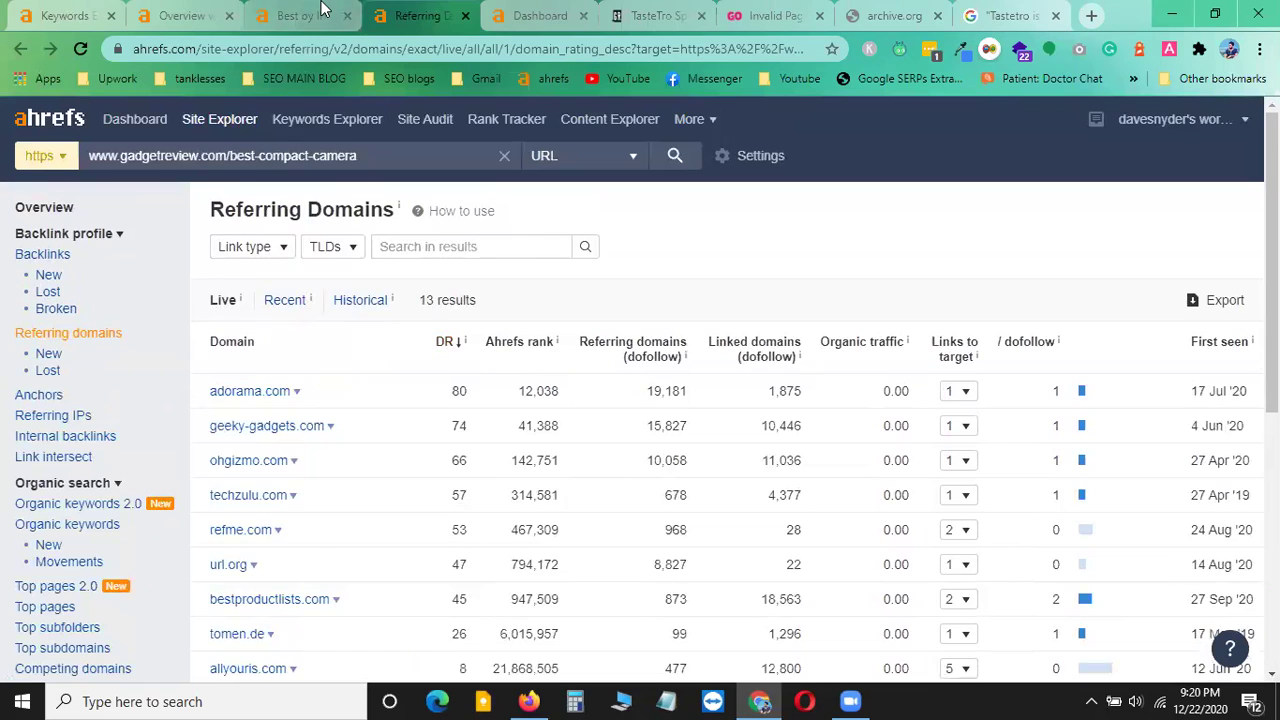
{"action": "left_click", "coordinate": [318, 15]}
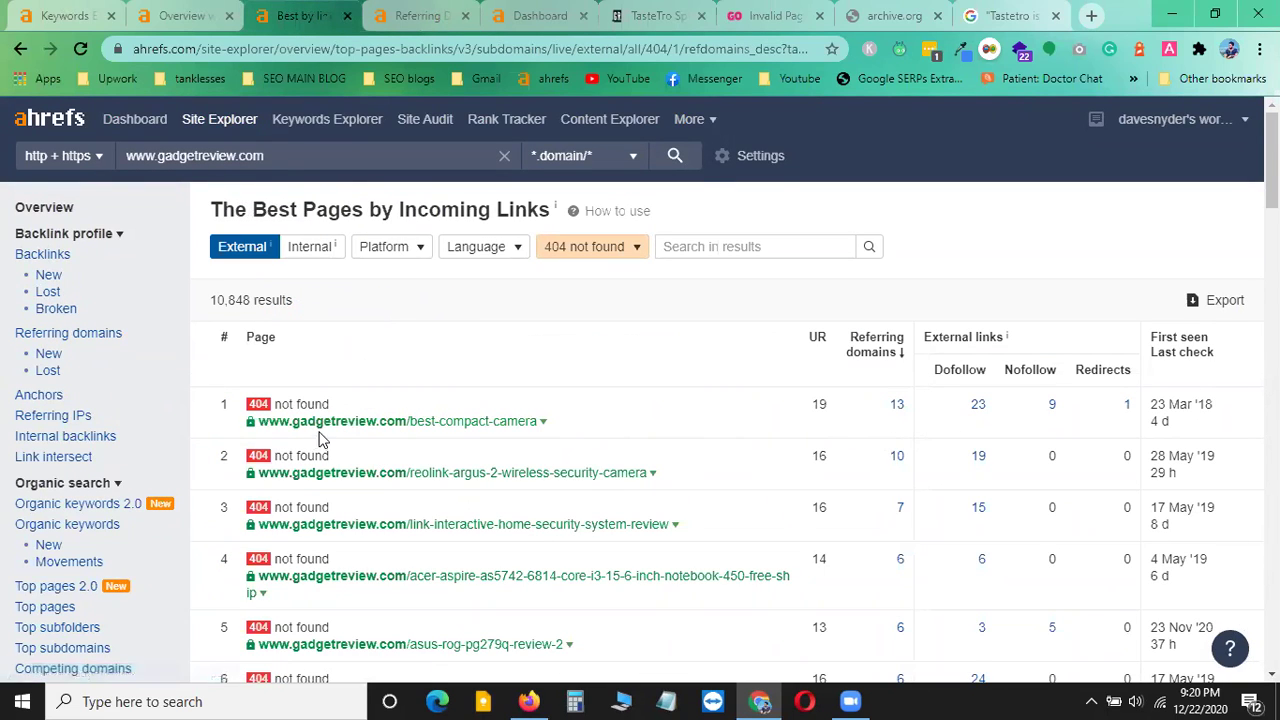
{"action": "left_click", "coordinate": [400, 20]}
{"action": "scroll", "coordinate": [277, 337], "scroll_direction": "down", "scroll_amount": 1}
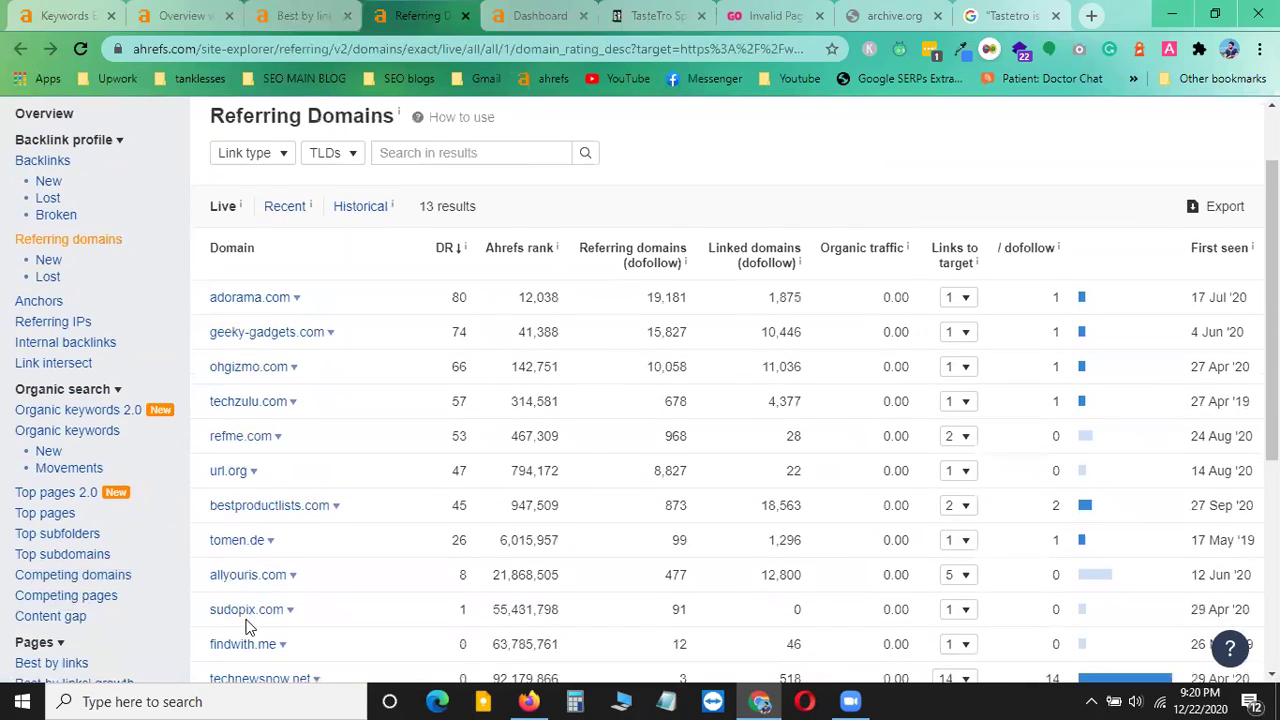
{"action": "scroll", "coordinate": [249, 620], "scroll_direction": "down", "scroll_amount": 3}
{"action": "scroll", "coordinate": [313, 490], "scroll_direction": "up", "scroll_amount": 2}
{"action": "scroll", "coordinate": [313, 484], "scroll_direction": "up", "scroll_amount": 2}
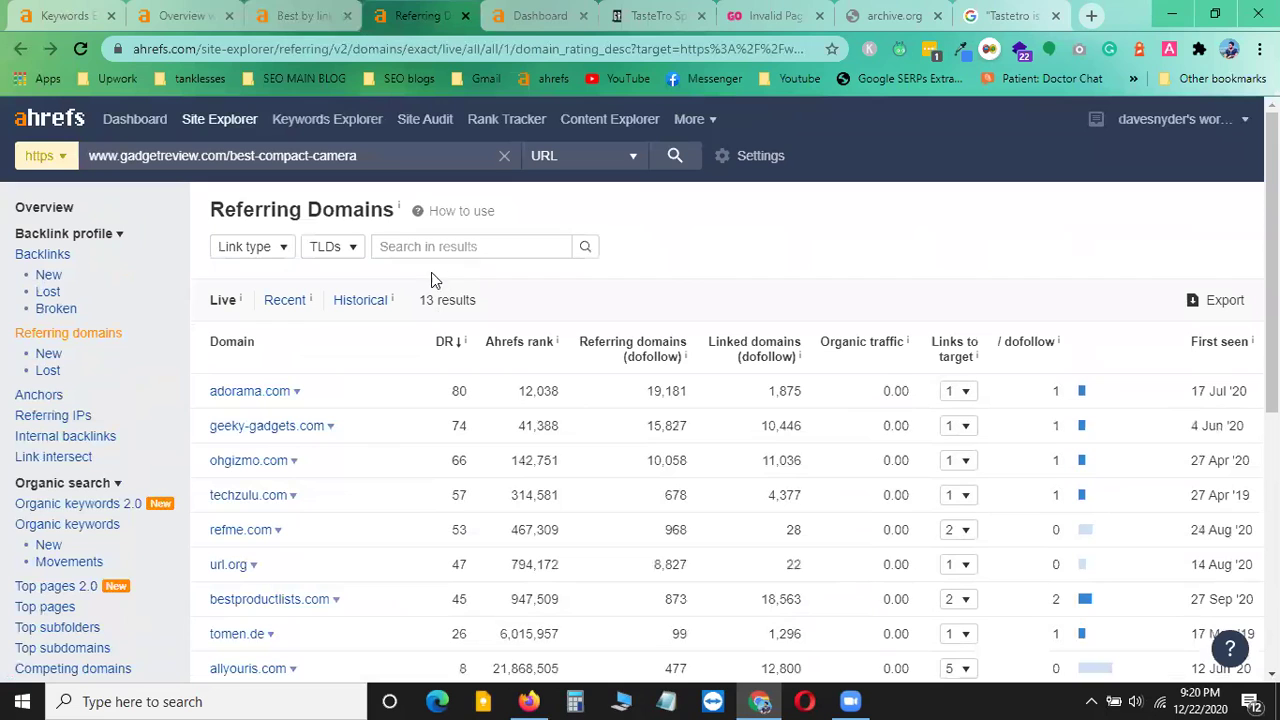
{"action": "left_click", "coordinate": [300, 16]}
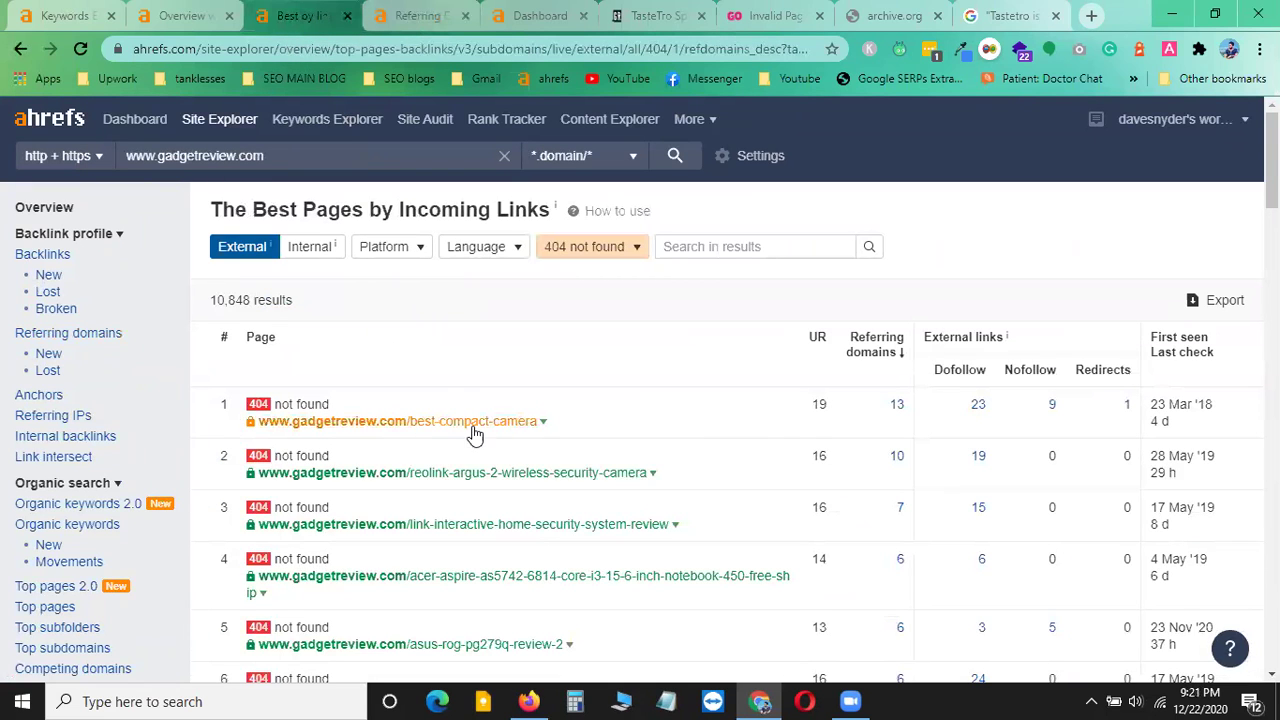
{"action": "left_click", "coordinate": [424, 17]}
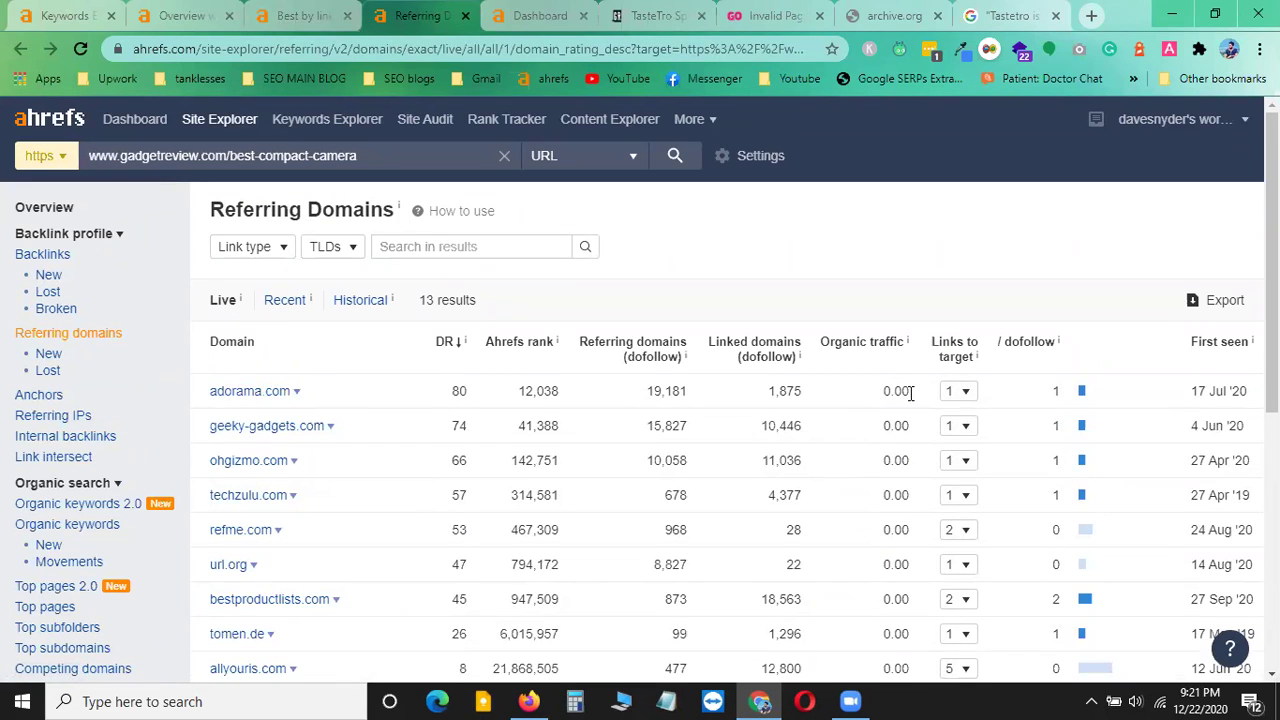
- Expand adorama.com's link to the target and highlight the anchor text "the Best Compact Digital Camera under $300."
{"action": "left_click", "coordinate": [966, 395]}
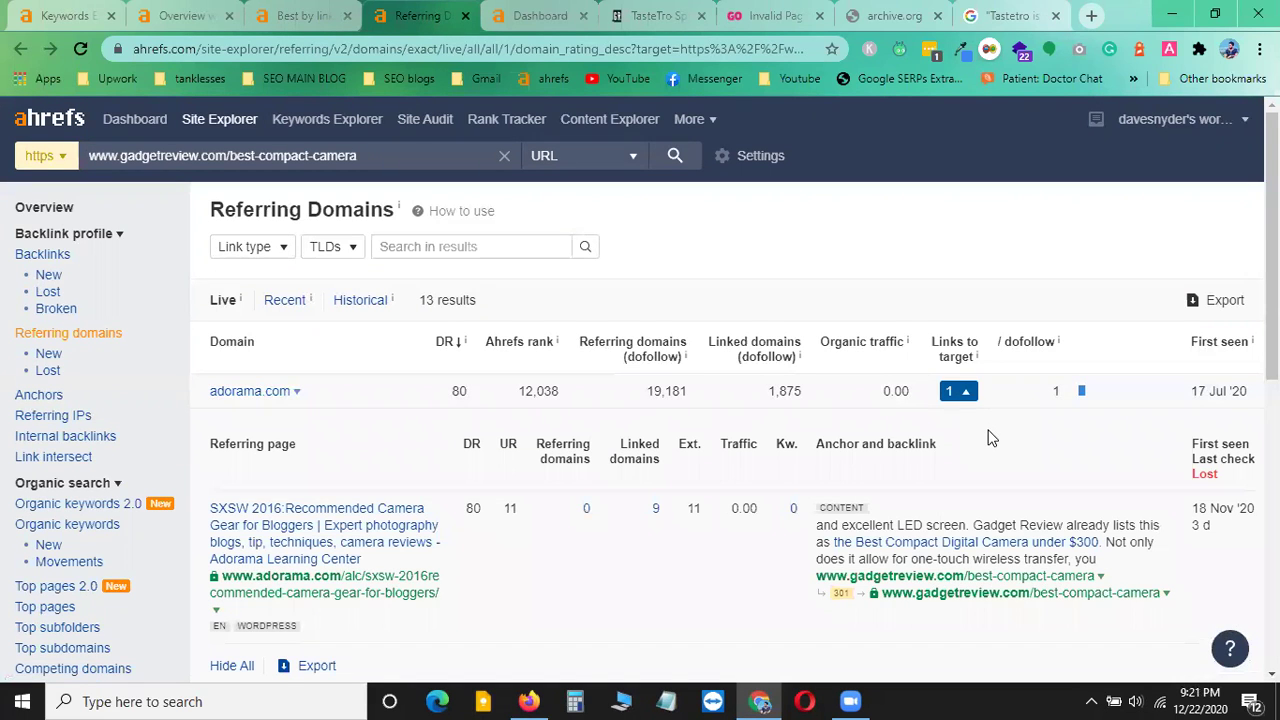
{"action": "scroll", "coordinate": [990, 438], "scroll_direction": "down", "scroll_amount": 2}
{"action": "scroll", "coordinate": [990, 438], "scroll_direction": "up", "scroll_amount": 2}
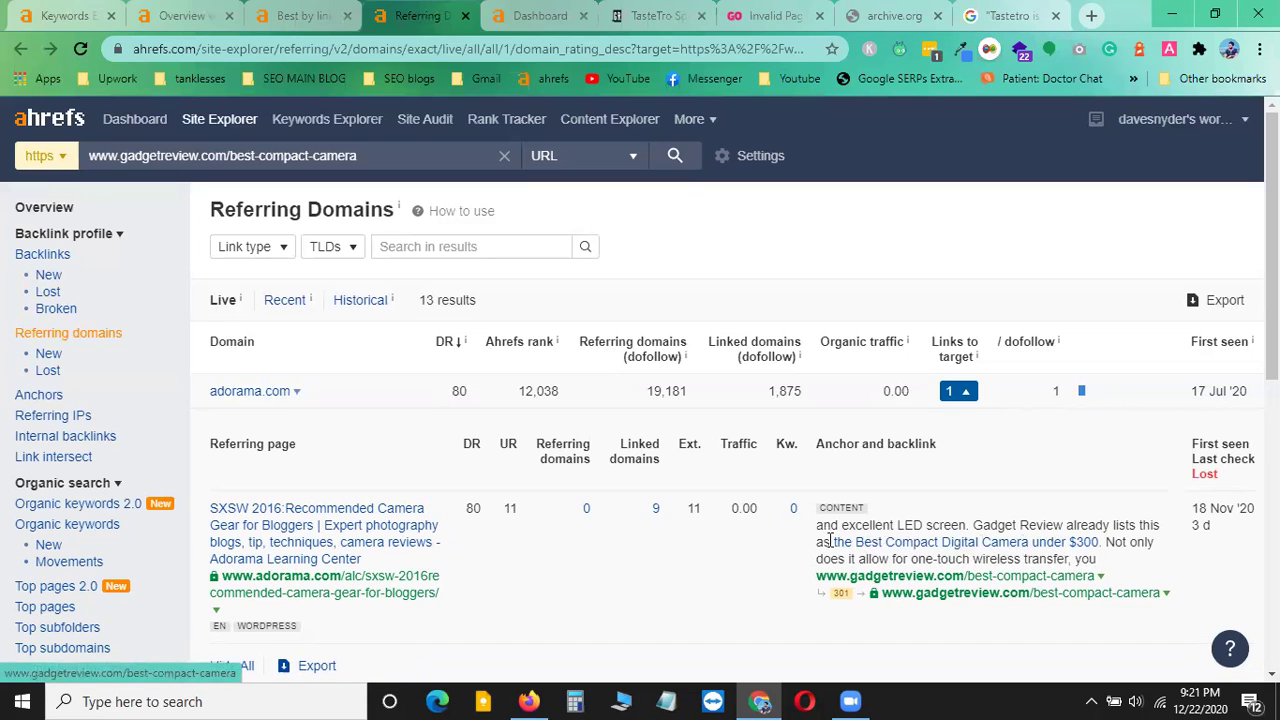
{"action": "left_click_drag", "start_coordinate": [832, 541], "coordinate": [1106, 543]}
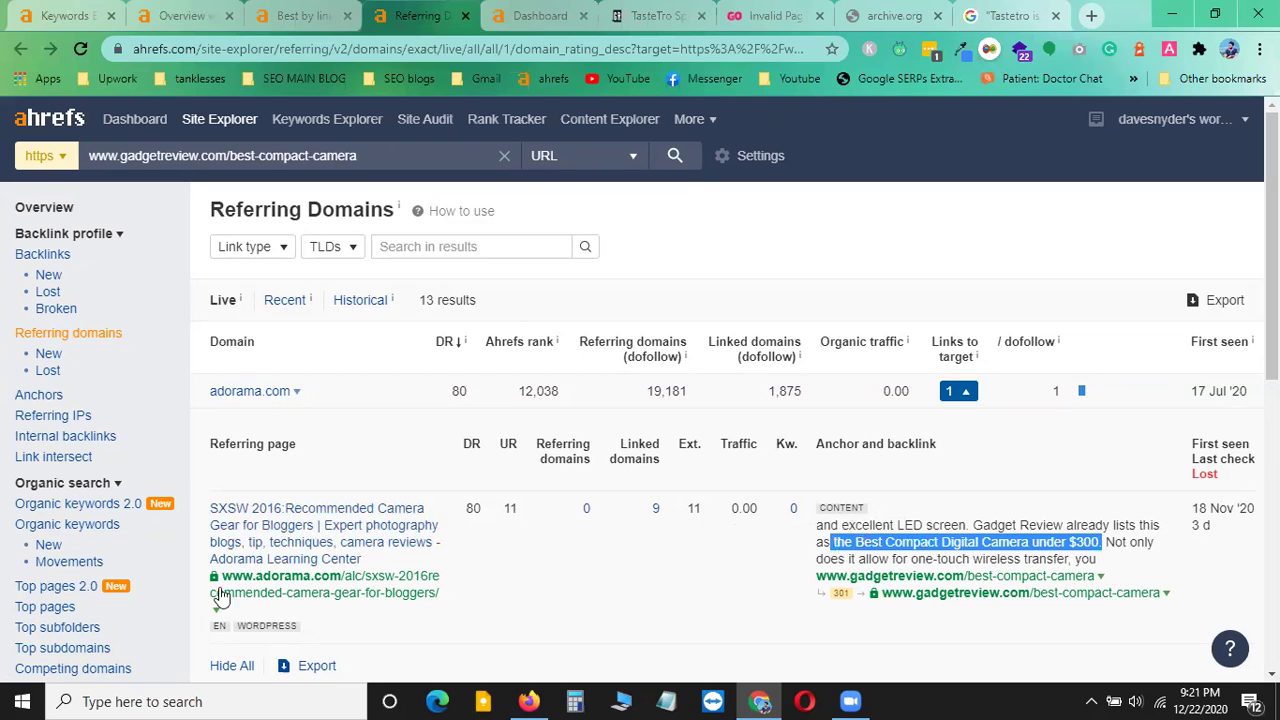
- Open adorama.com's SXSW 2016 recommended camera gear article in a new tab and switch to it
{"action": "right_click", "coordinate": [314, 586]}
{"action": "left_click", "coordinate": [431, 358]}
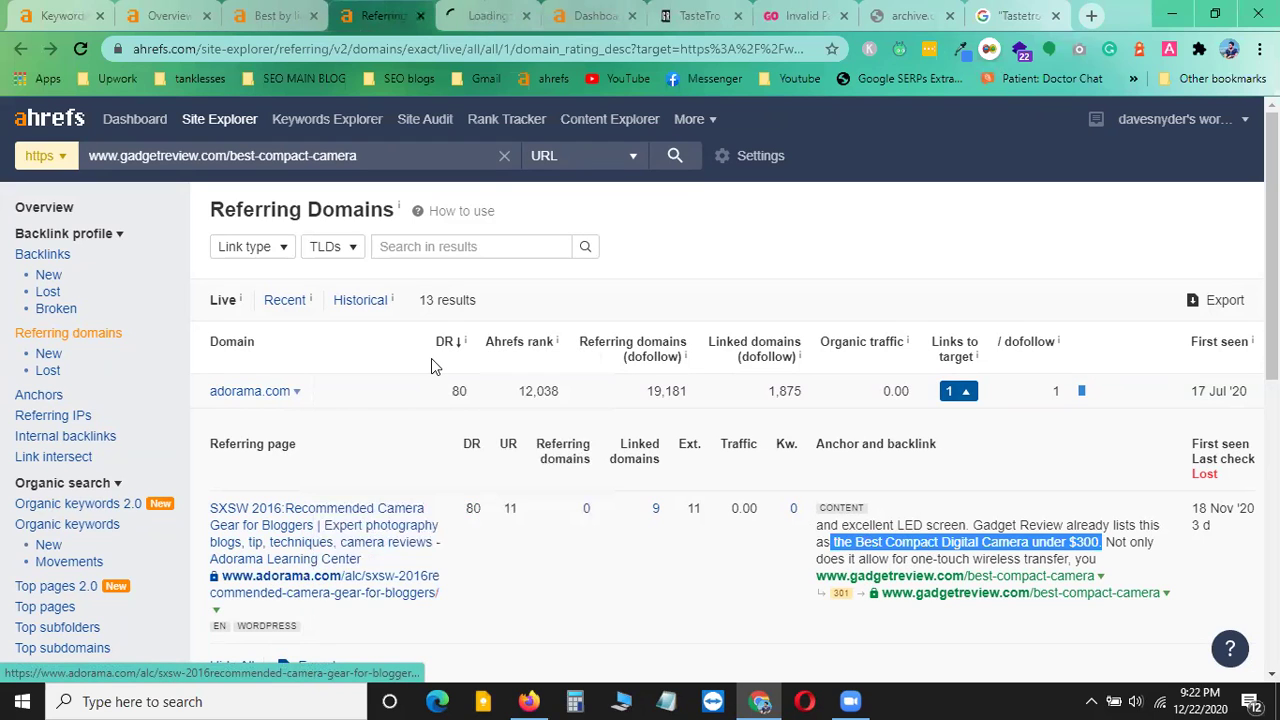
{"action": "left_click", "coordinate": [480, 15]}
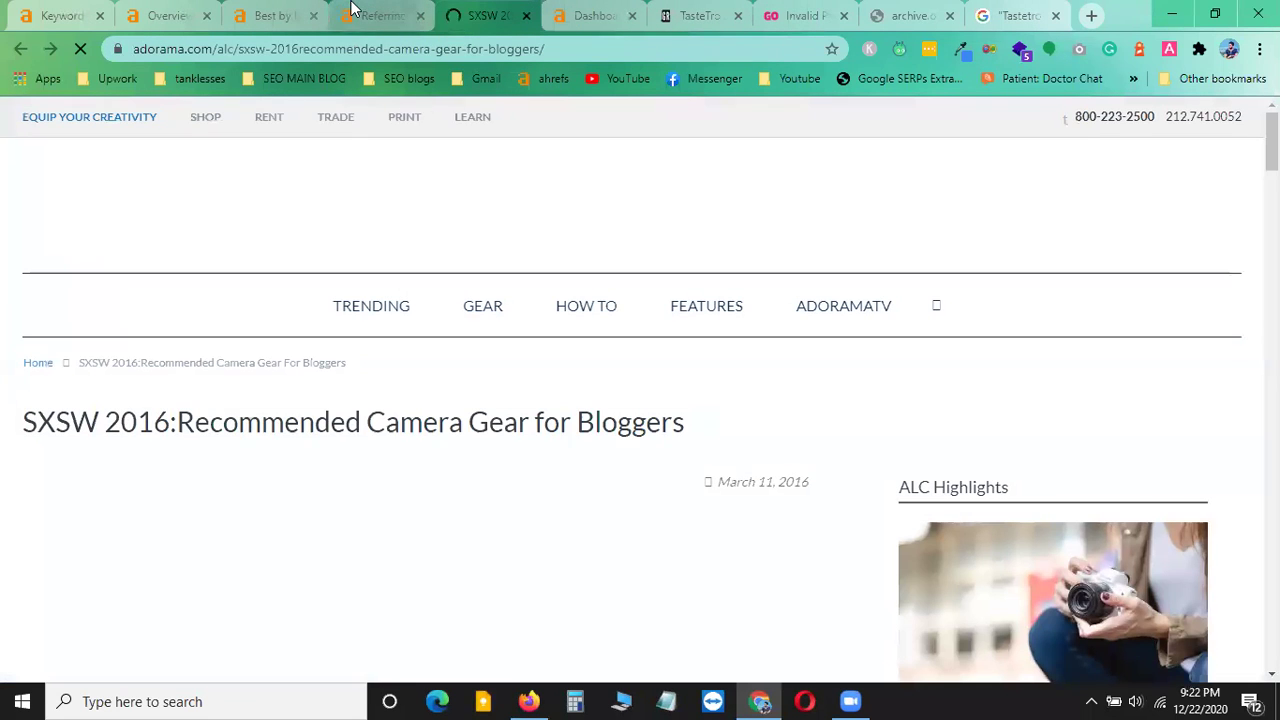
- Return to the referring domains report and copy the anchor text "the Best Compact Digital Camera under $300." from the adorama.com backlink
{"action": "left_click", "coordinate": [380, 15]}
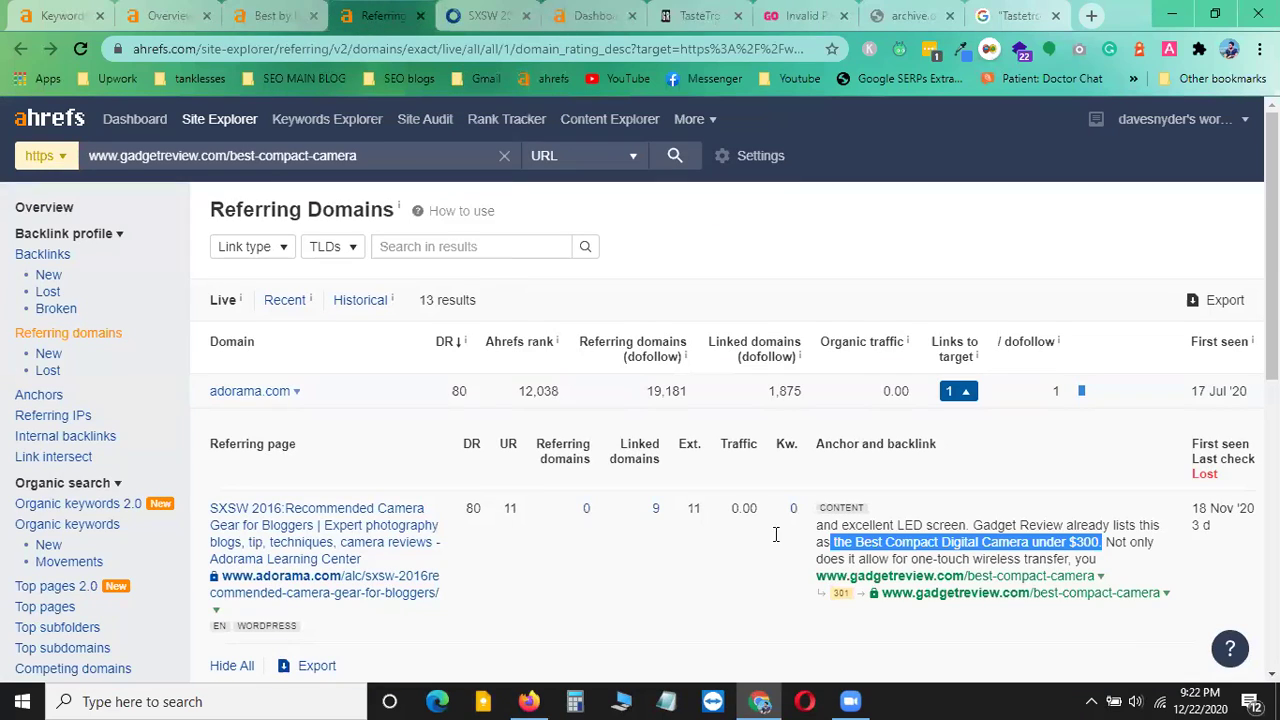
{"action": "left_click", "coordinate": [1036, 524]}
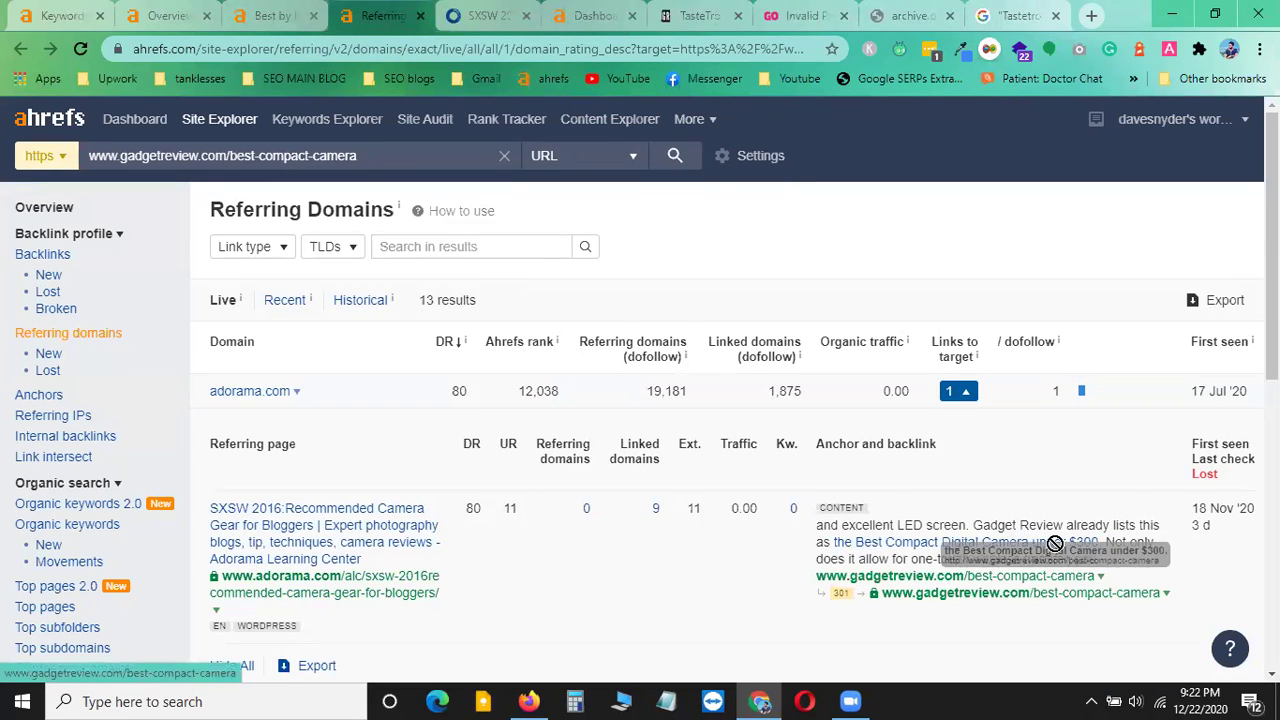
{"action": "left_click_drag", "start_coordinate": [1104, 542], "coordinate": [853, 542]}
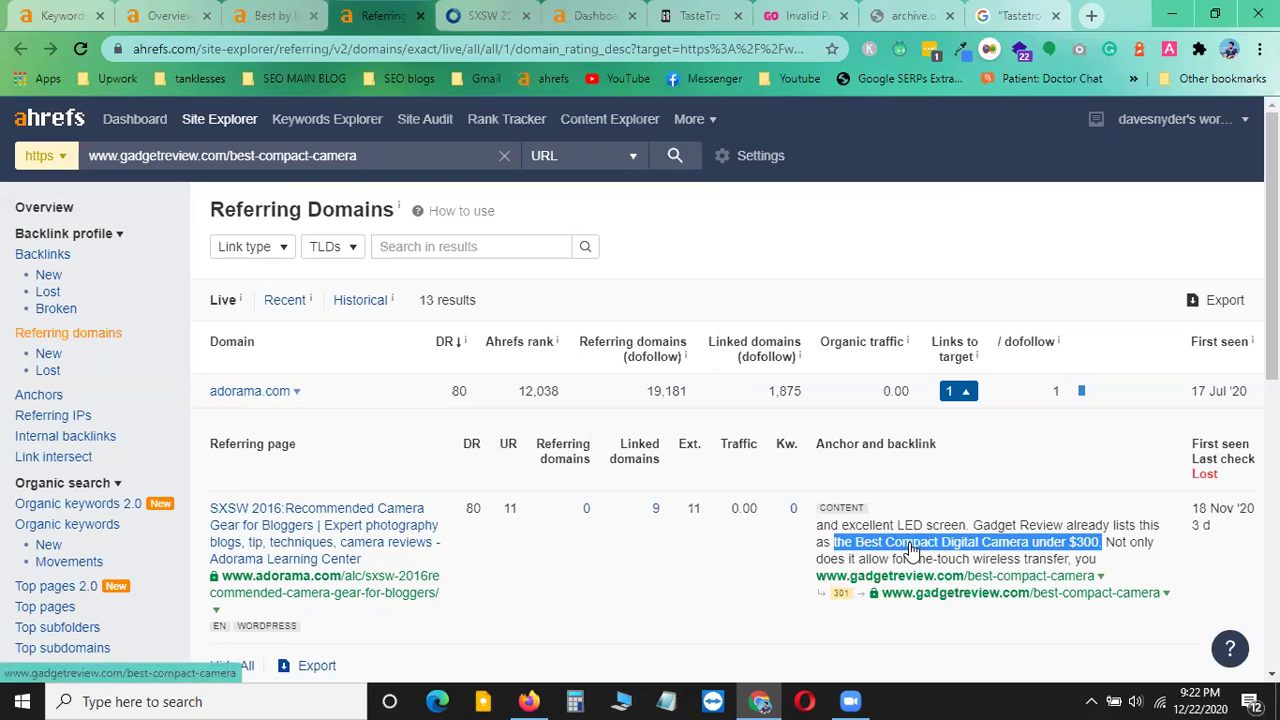
- Find "the Best Compact Digital Camera under $300." in the Adorama article, and close the page search
{"action": "left_click", "coordinate": [482, 15]}
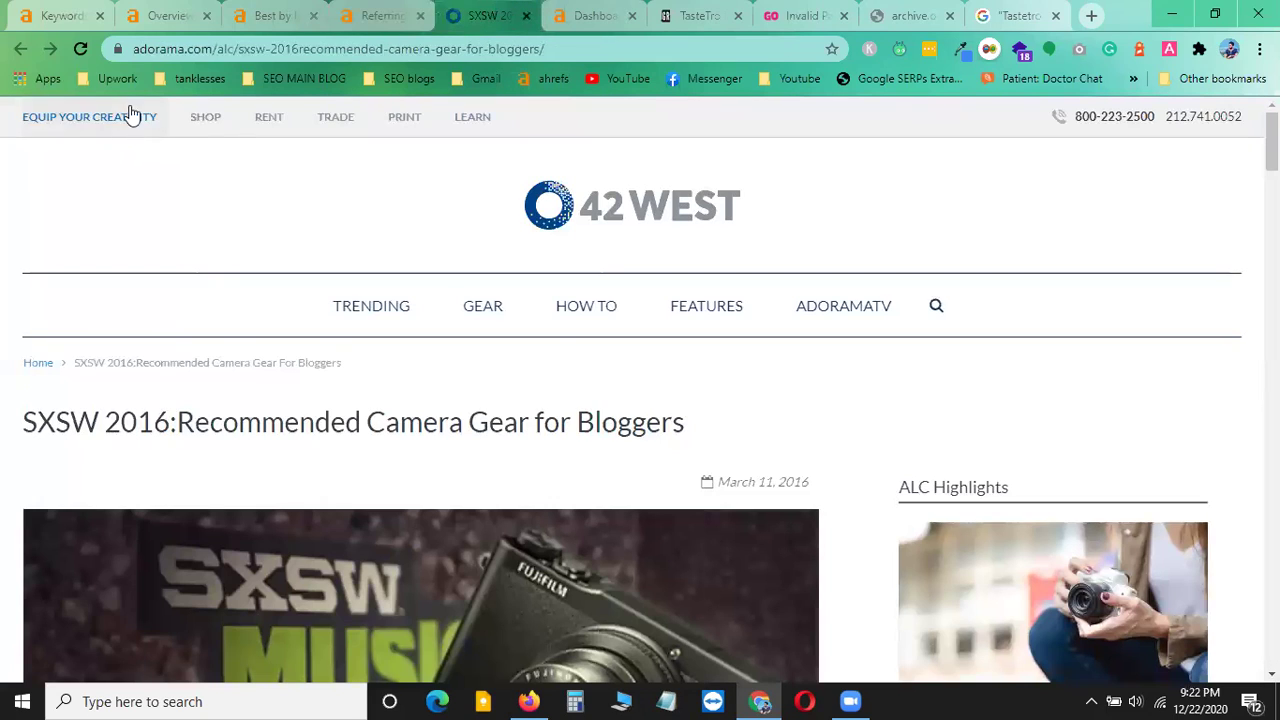
{"action": "scroll", "coordinate": [390, 445], "scroll_direction": "down", "scroll_amount": 8}
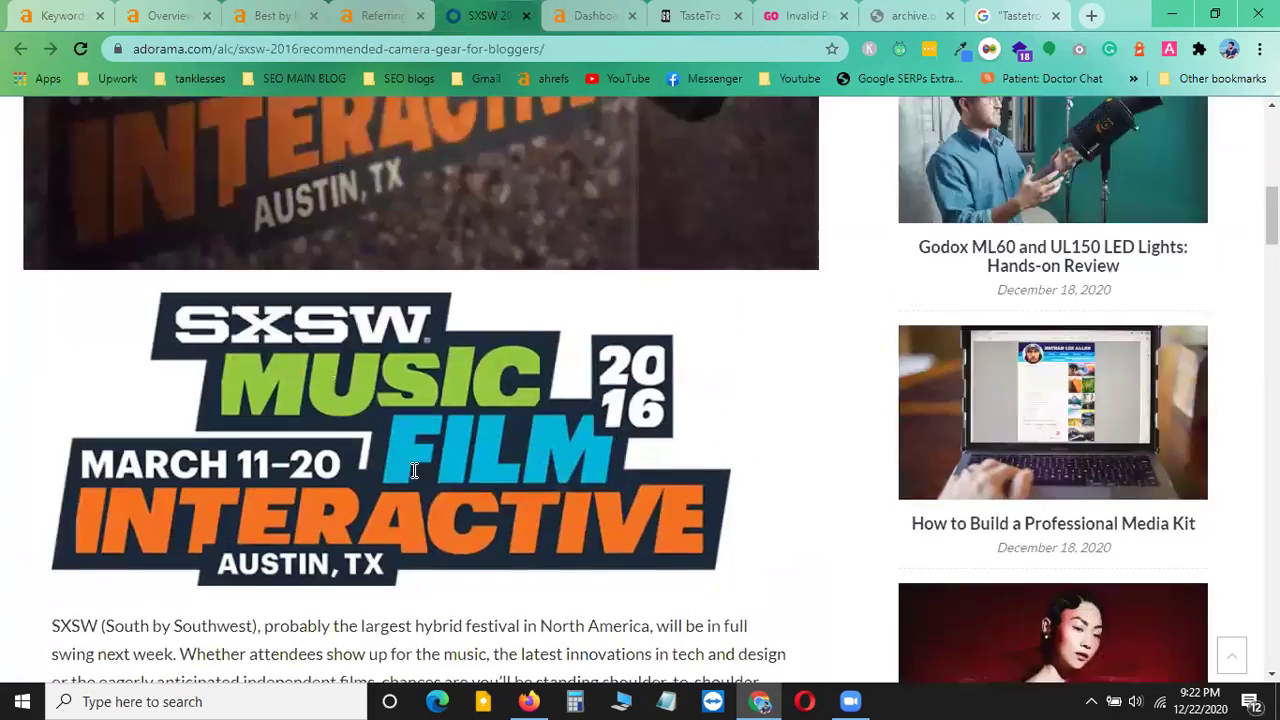
{"action": "scroll", "coordinate": [414, 475], "scroll_direction": "up", "scroll_amount": 8}
{"action": "key", "text": "ctrl+f"}
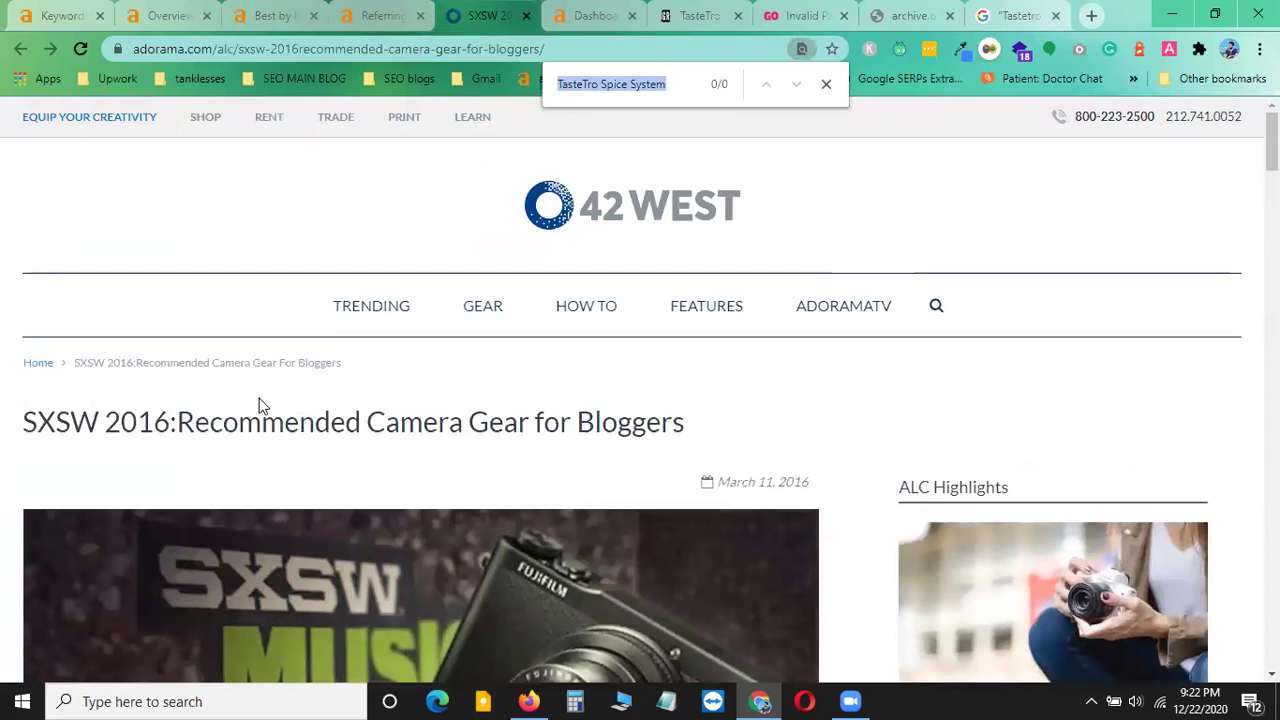
{"action": "type", "text": "Digital Camera under $300"}
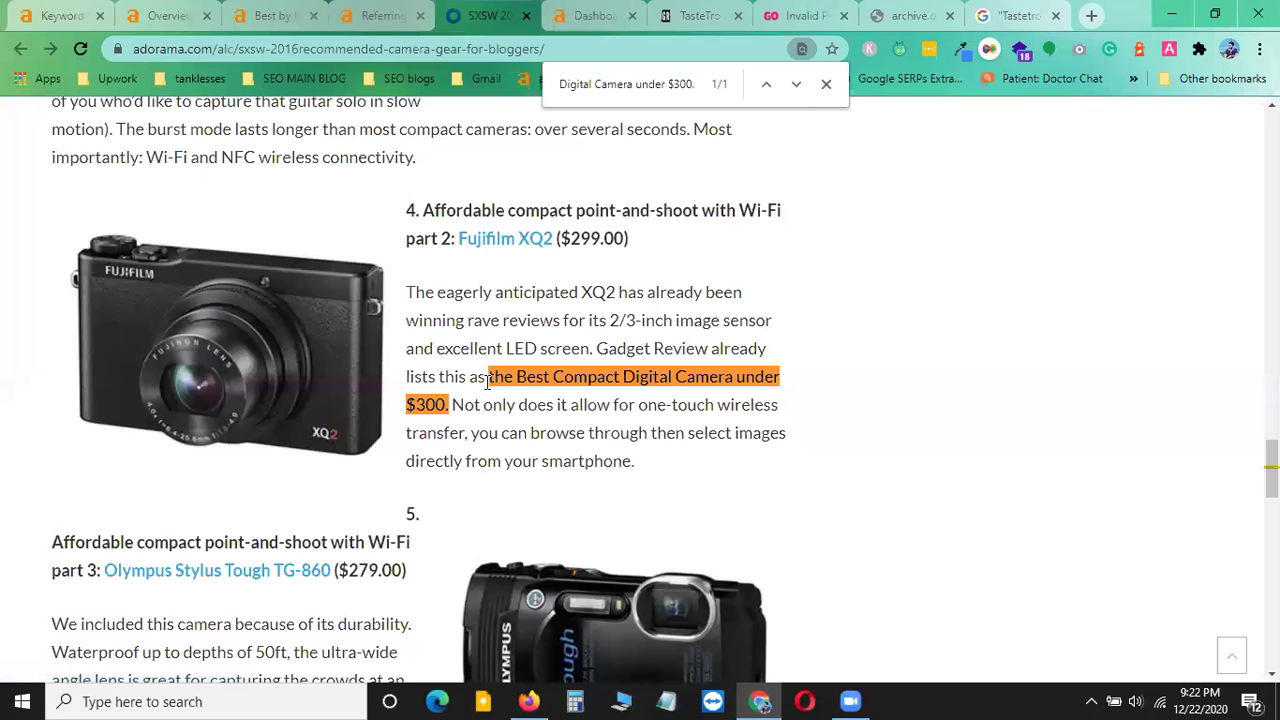
{"action": "left_click", "coordinate": [828, 85]}
{"action": "left_click", "coordinate": [788, 429]}
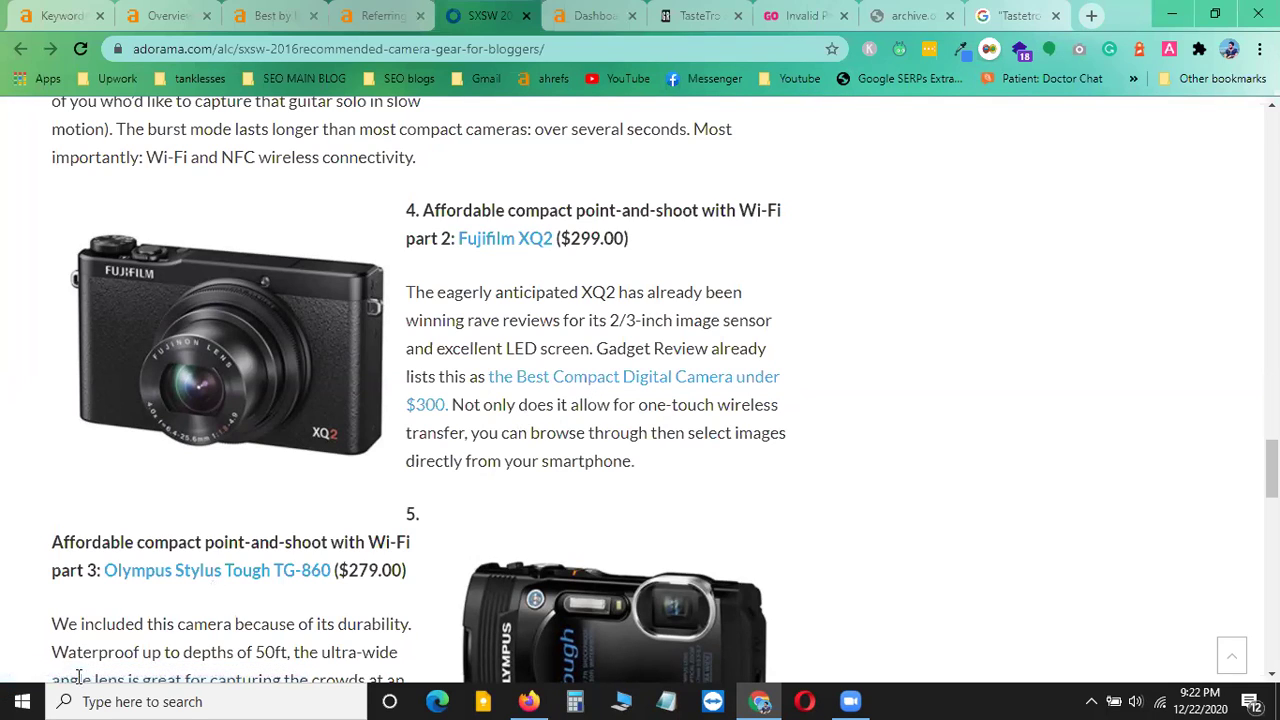
- Check the article's "the Best Compact Digital Camera under $300." link in a new tab, highlight the page's main message, and close the tab
{"action": "right_click", "coordinate": [610, 383]}
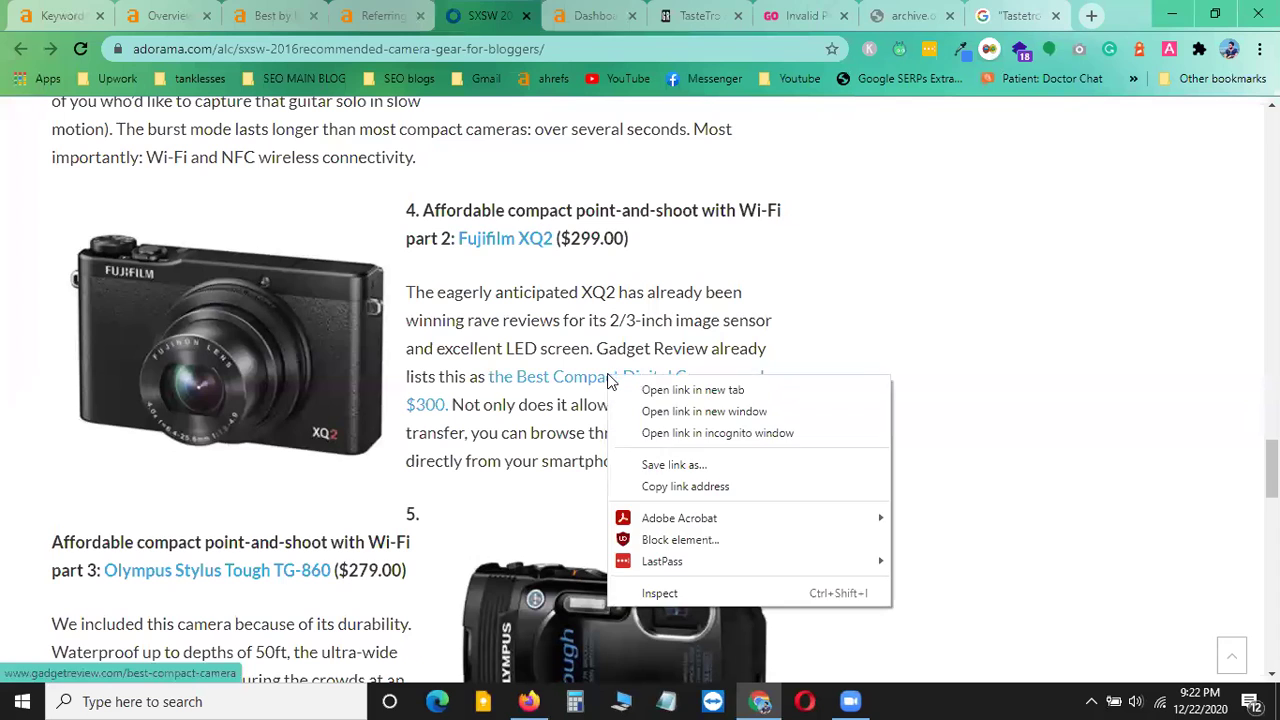
{"action": "left_click", "coordinate": [684, 392]}
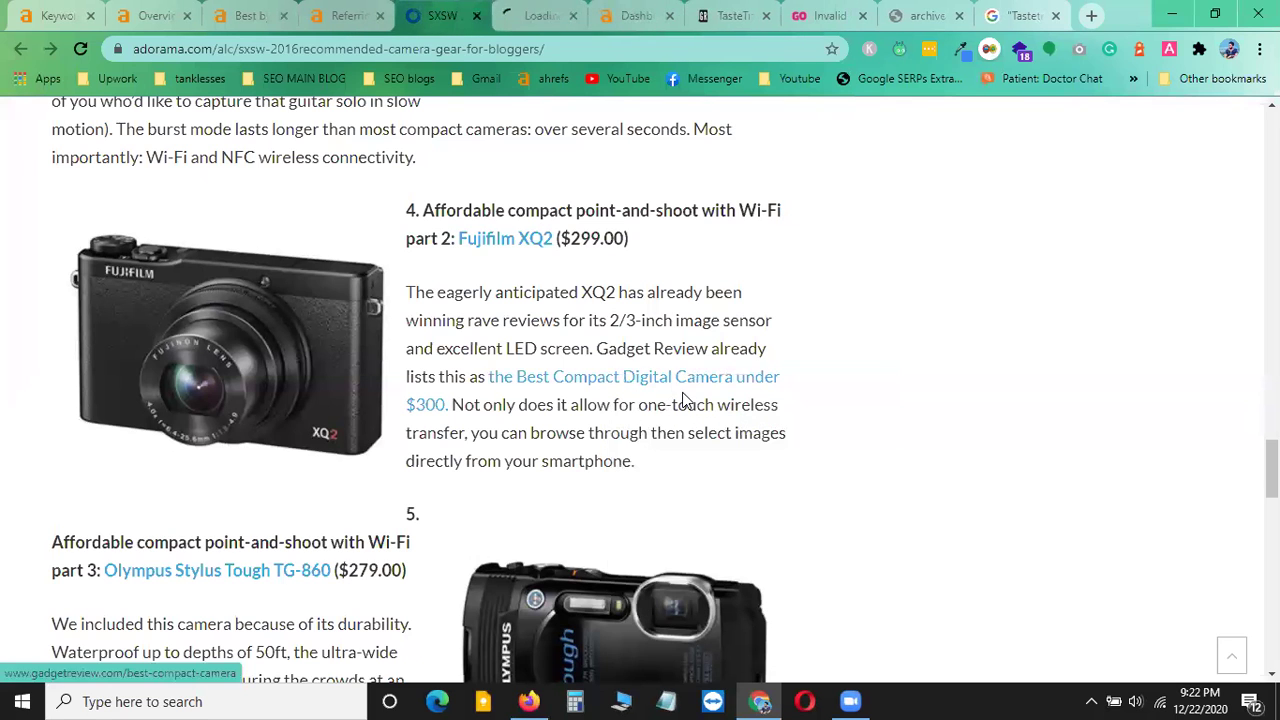
{"action": "left_click", "coordinate": [531, 14]}
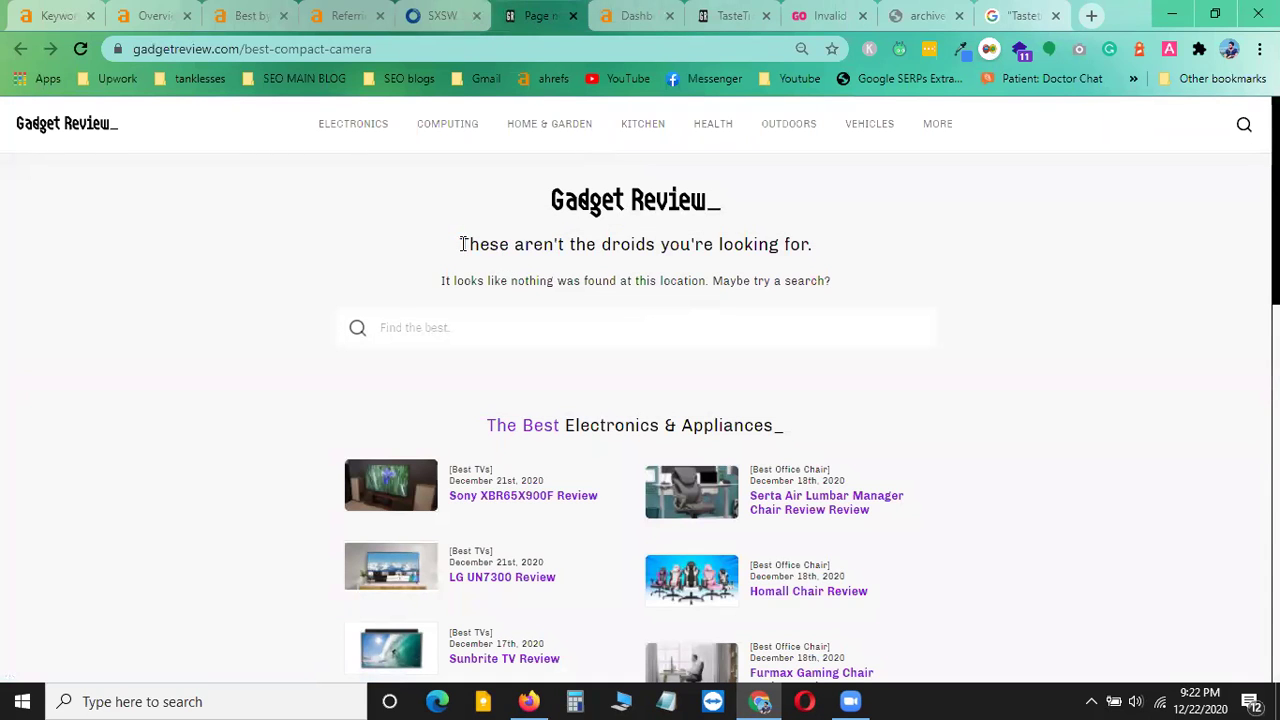
{"action": "left_click_drag", "start_coordinate": [463, 244], "coordinate": [798, 246]}
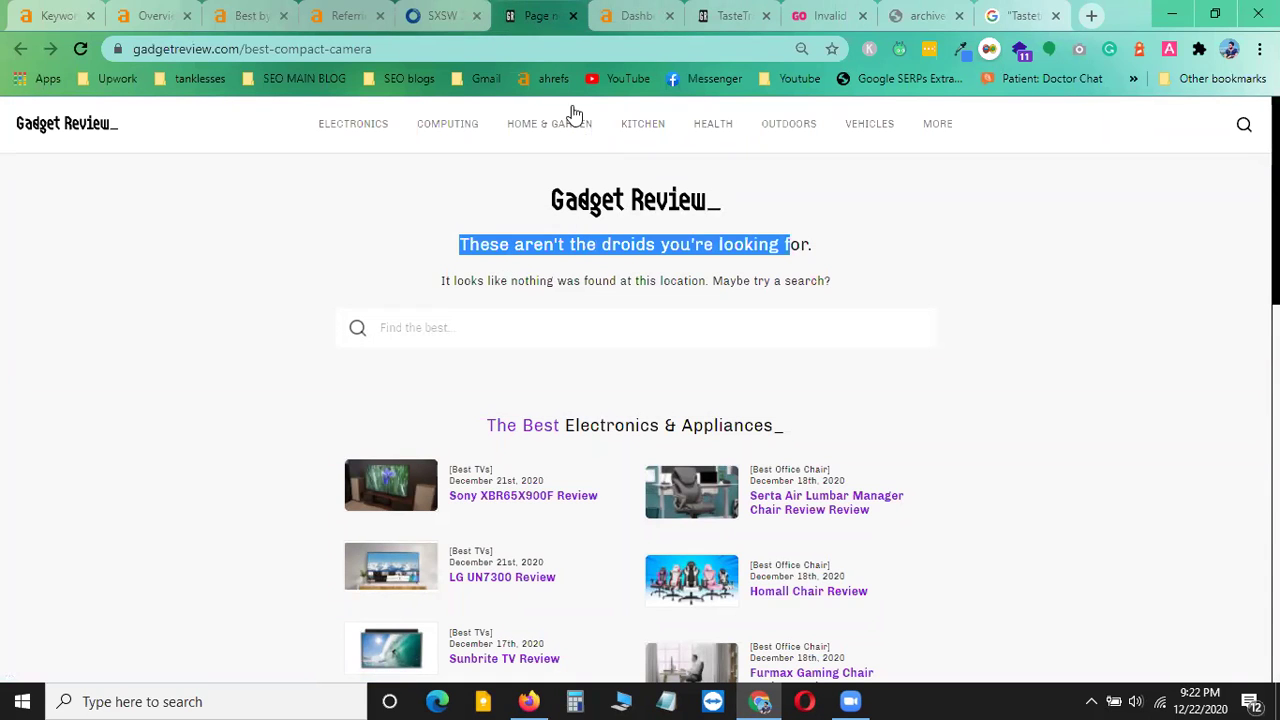
{"action": "left_click", "coordinate": [573, 15]}
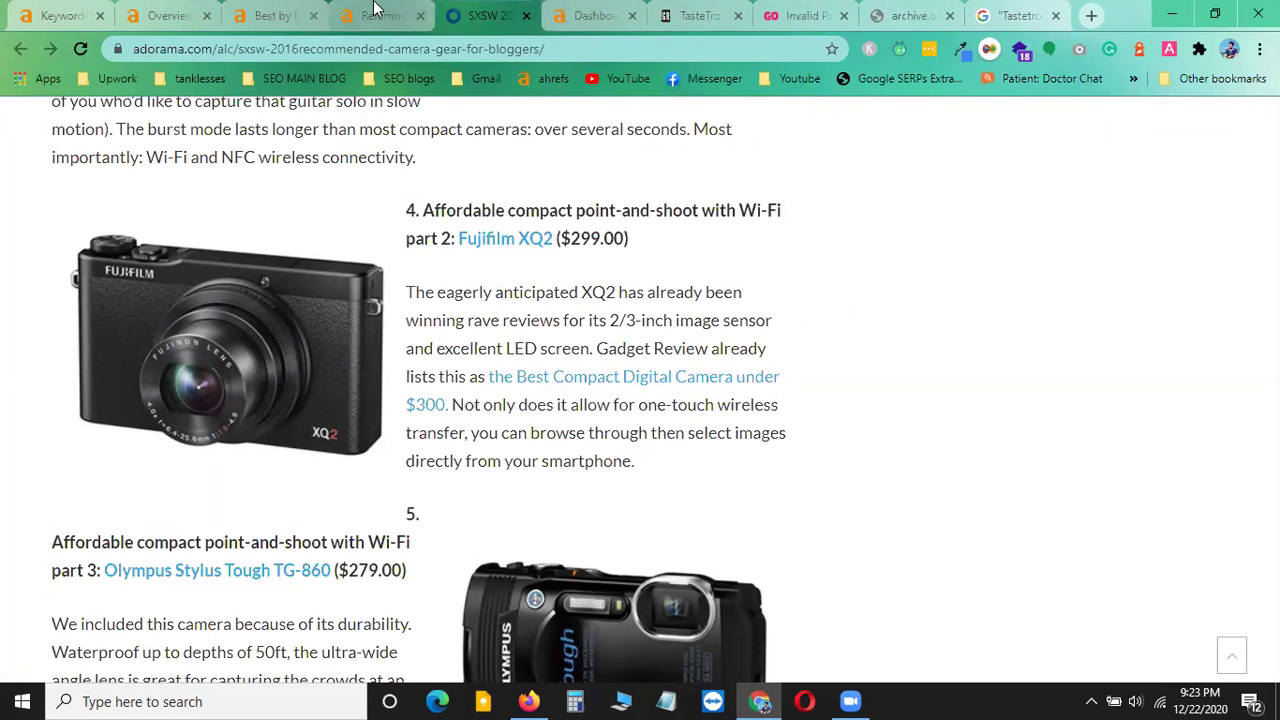
- Go back to the referring domains report and review adorama.com's referring page and backlink details
{"action": "left_click", "coordinate": [390, 22]}
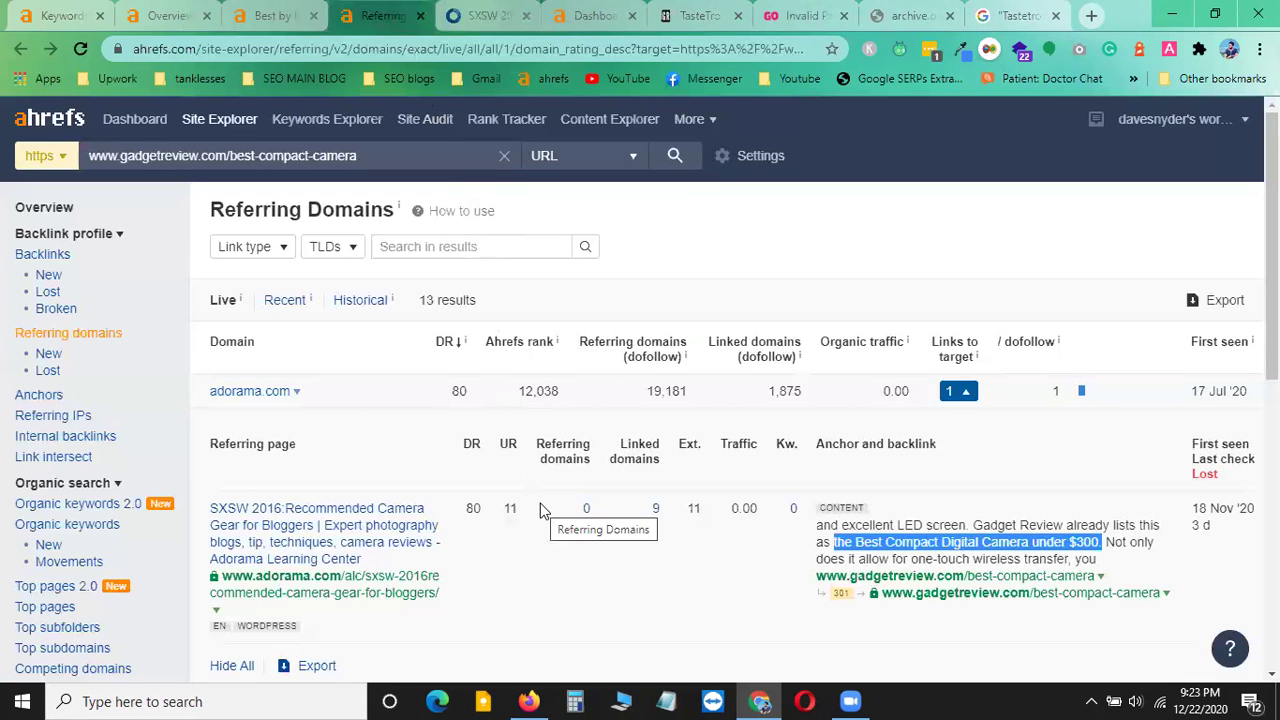
{"action": "scroll", "coordinate": [294, 534], "scroll_direction": "down", "scroll_amount": 1}
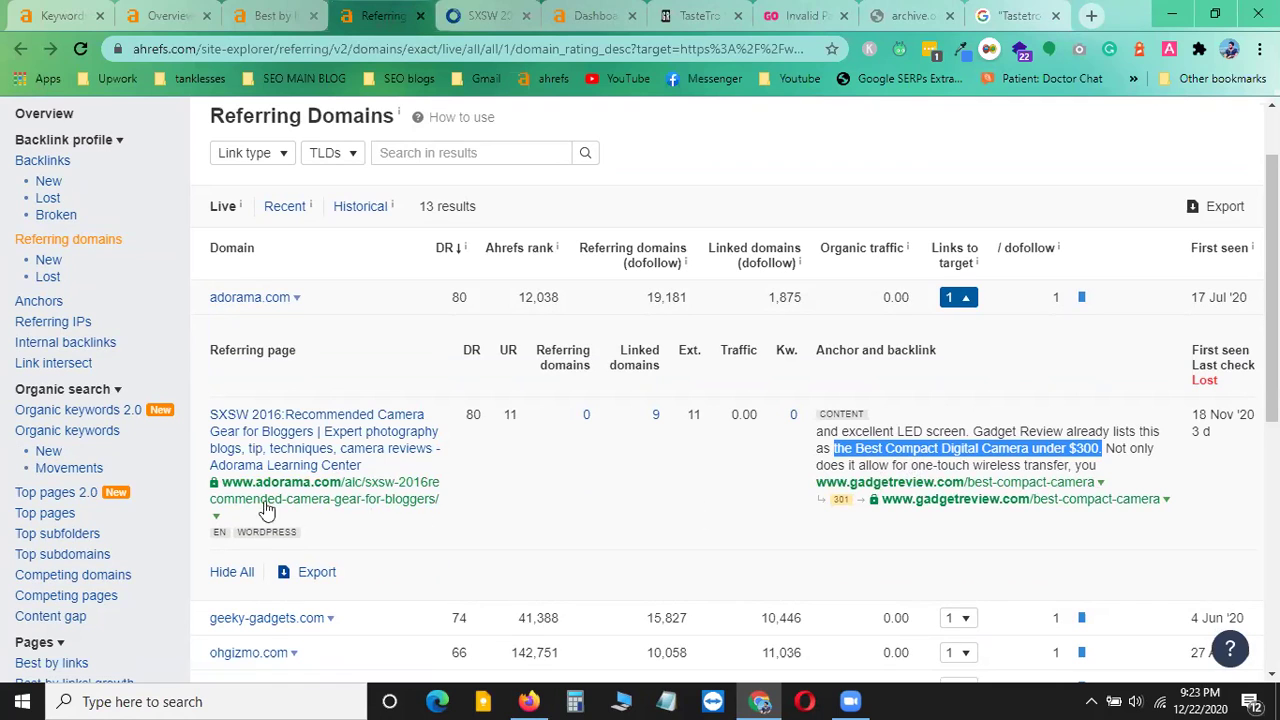
{"action": "left_click", "coordinate": [830, 462]}
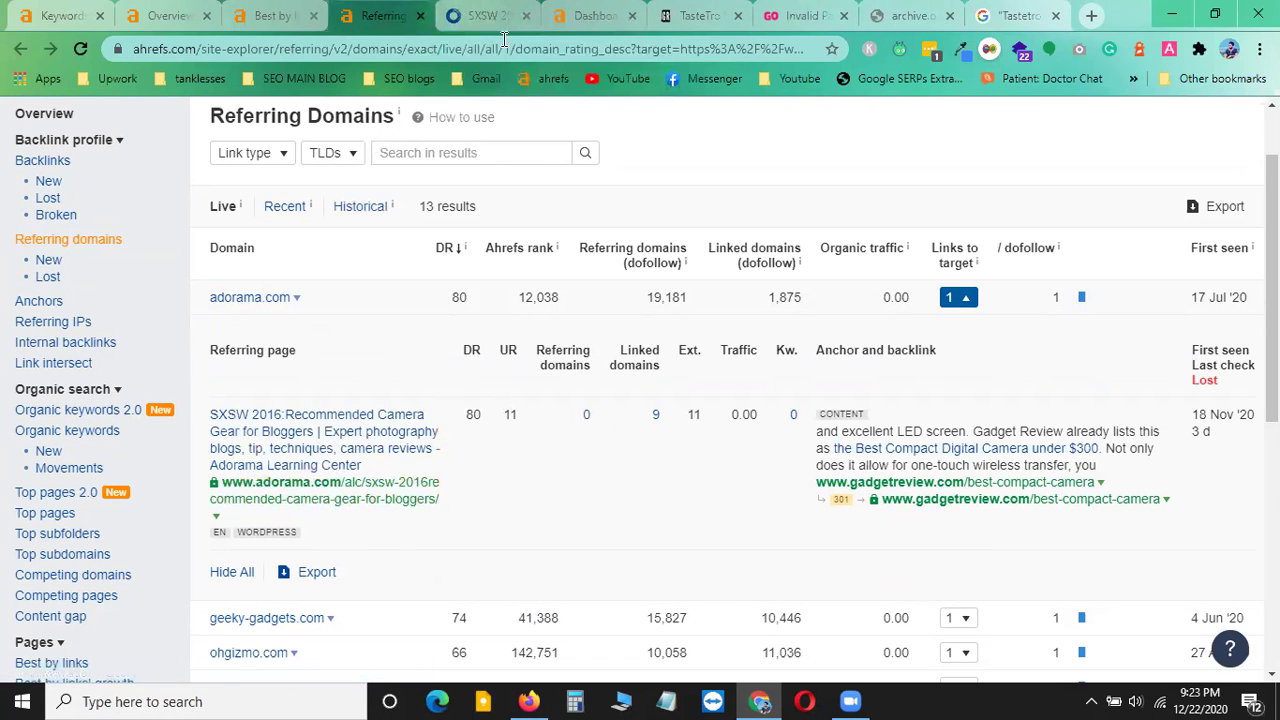
- Reopen the article's Gadget Review link in a new tab and highlight the two message lines above the search box
{"action": "left_click", "coordinate": [476, 10]}
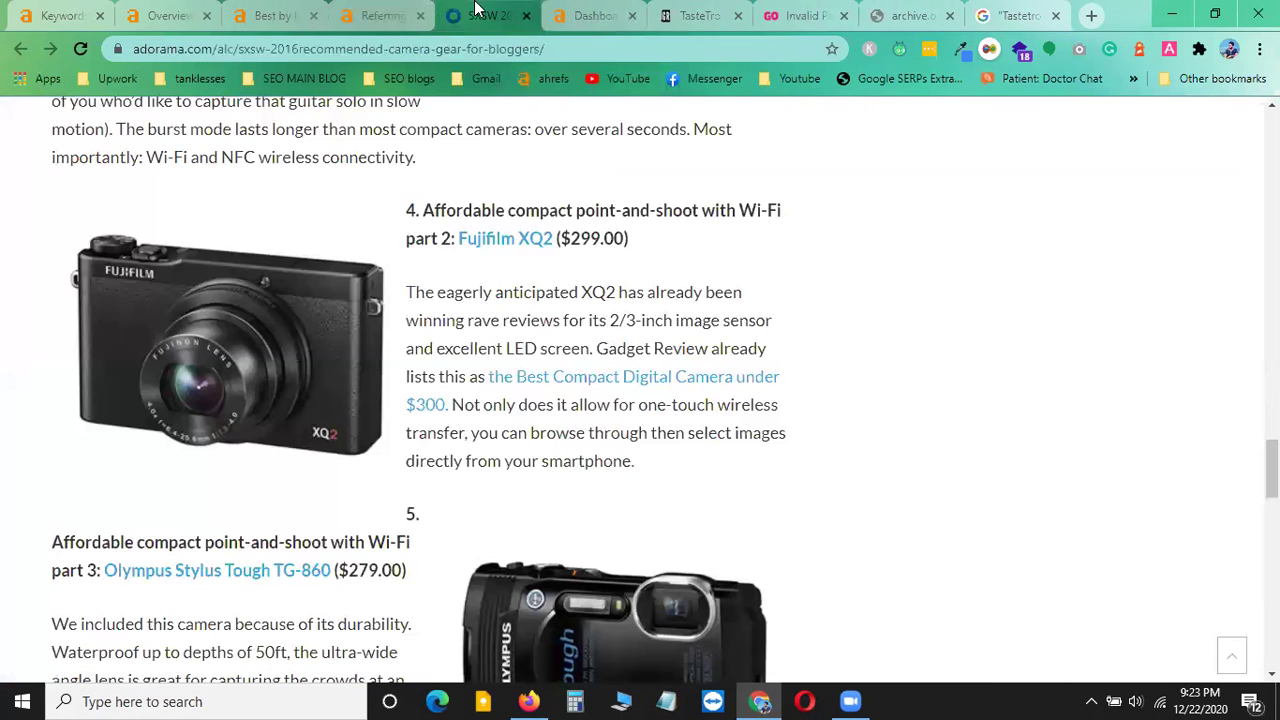
{"action": "right_click", "coordinate": [555, 387]}
{"action": "left_click", "coordinate": [600, 393]}
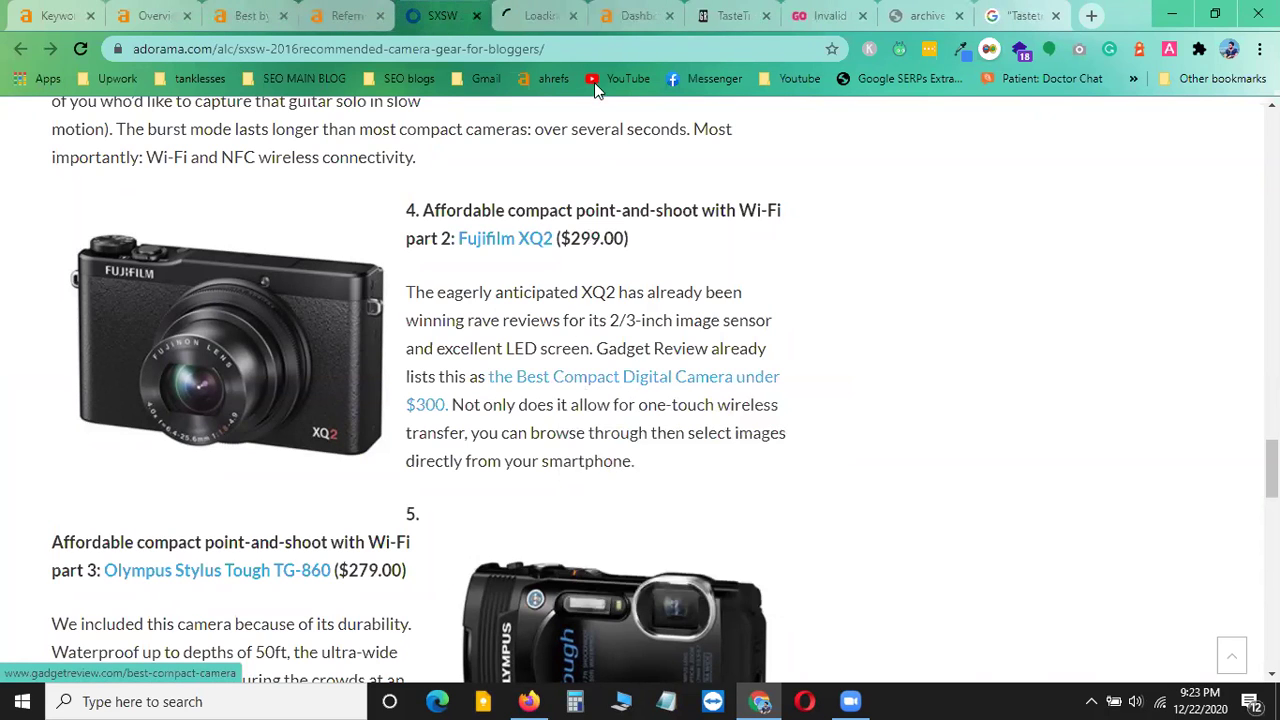
{"action": "left_click", "coordinate": [543, 12]}
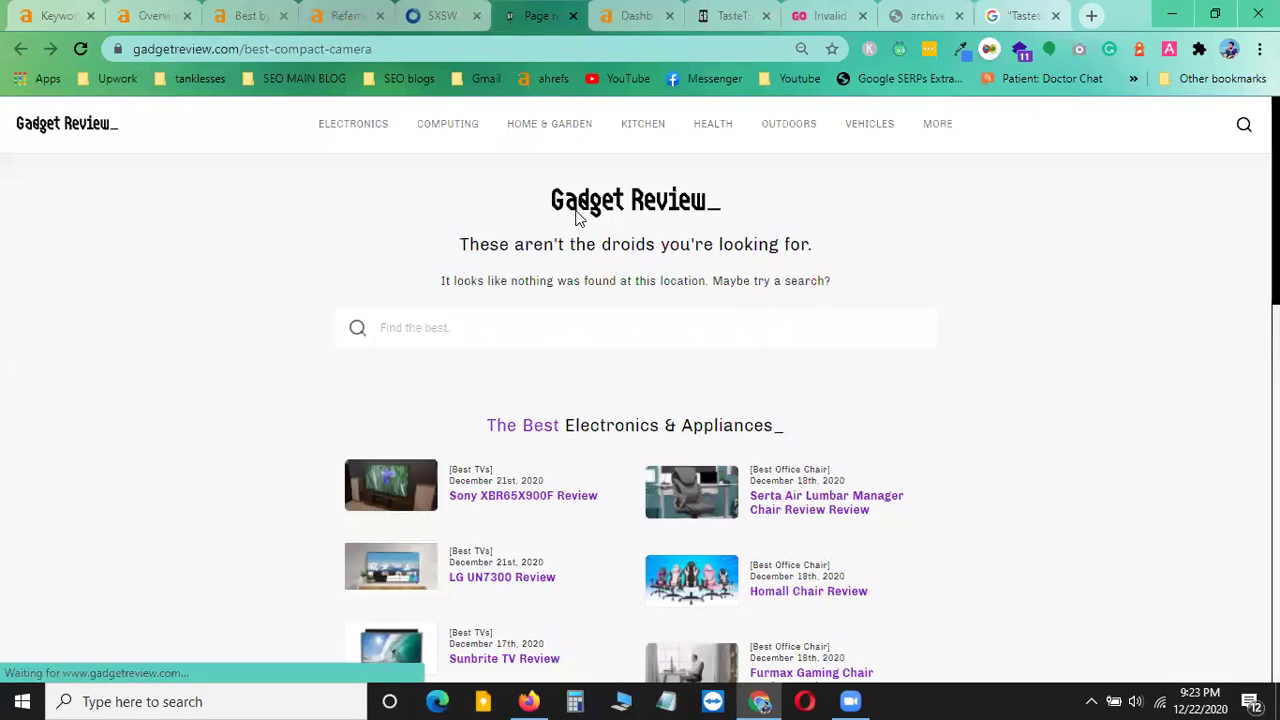
{"action": "left_click_drag", "start_coordinate": [459, 244], "coordinate": [843, 252]}
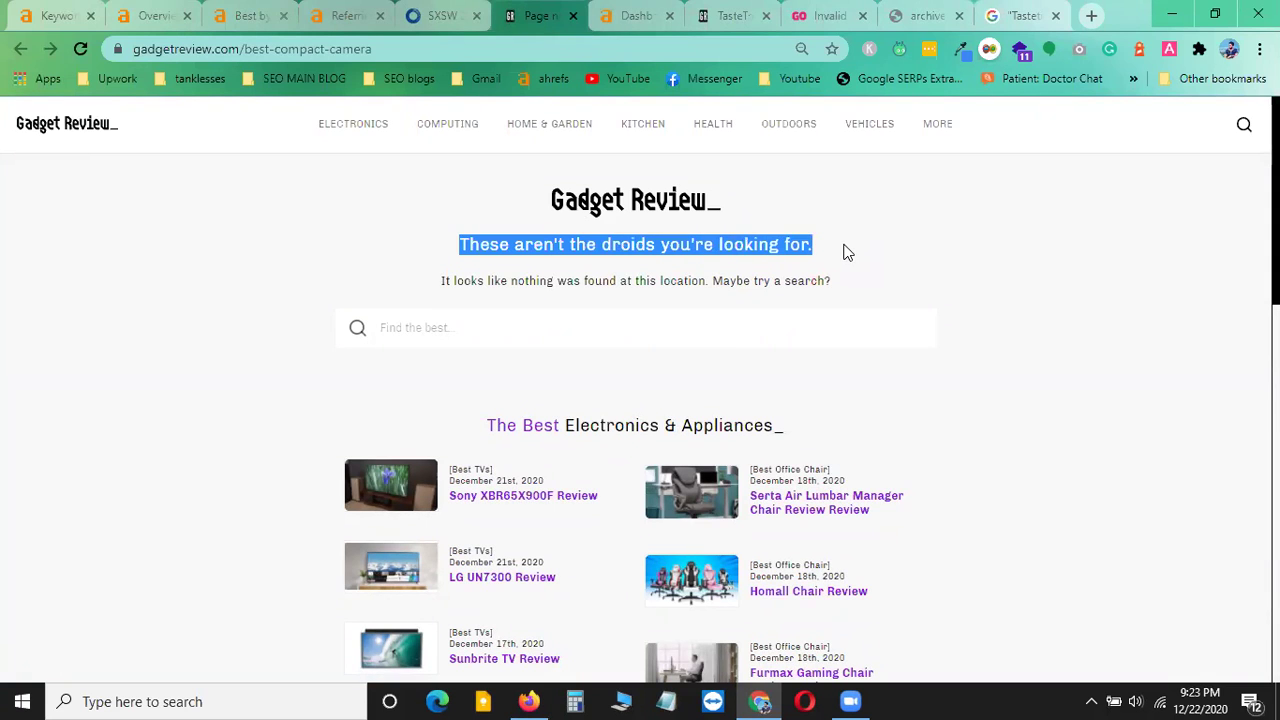
{"action": "left_click_drag", "start_coordinate": [444, 281], "coordinate": [828, 283]}
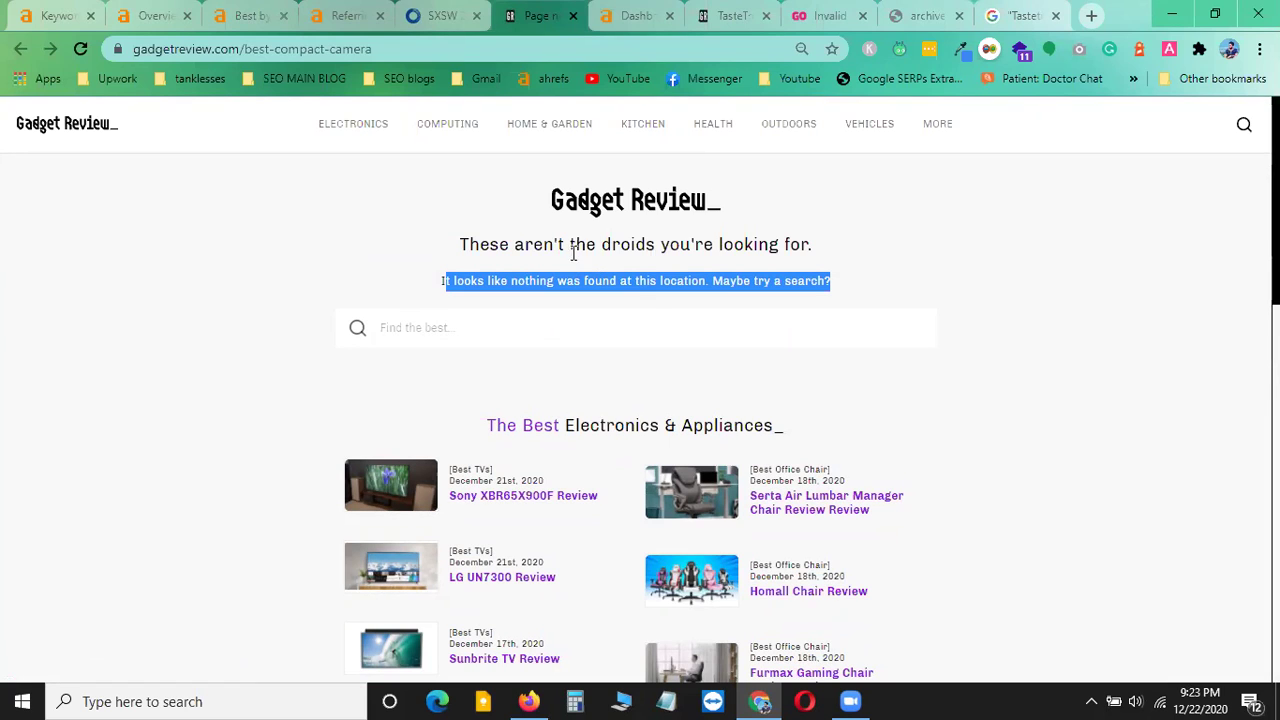
- Return to the Adorama article and highlight the domain in its web address
{"action": "left_click", "coordinate": [443, 12]}
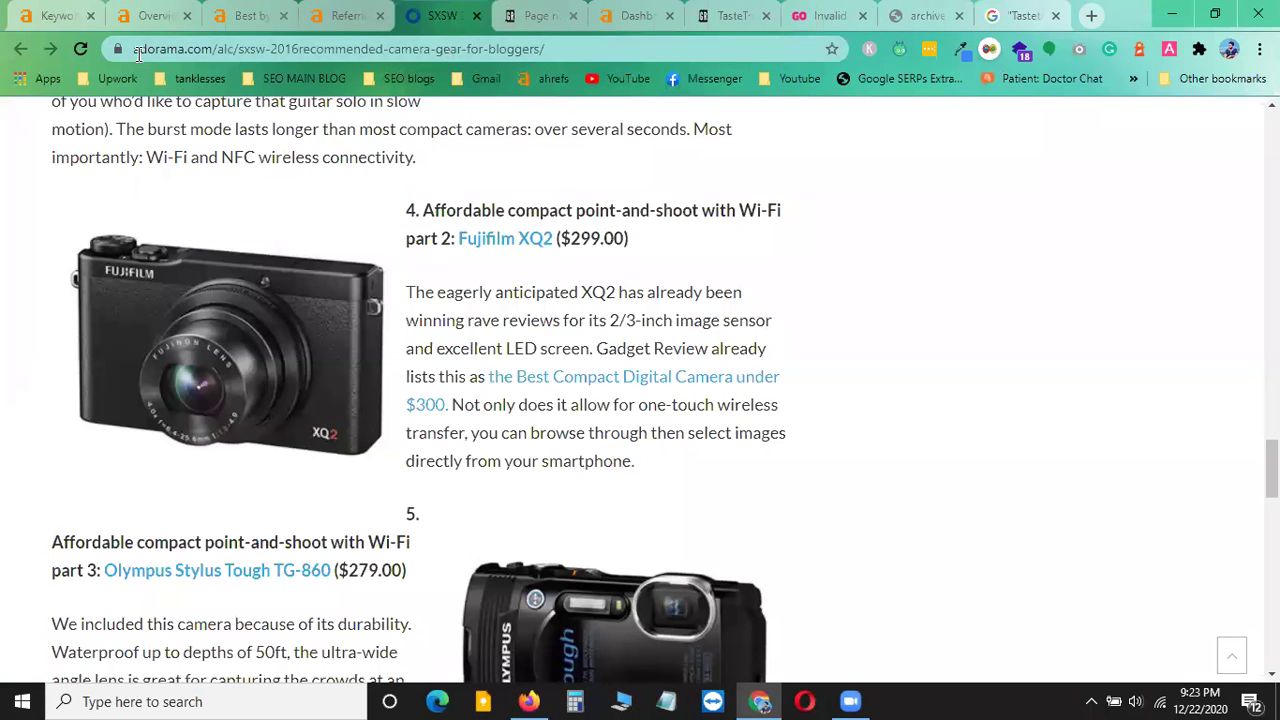
{"action": "left_click_drag", "start_coordinate": [135, 49], "coordinate": [212, 48]}
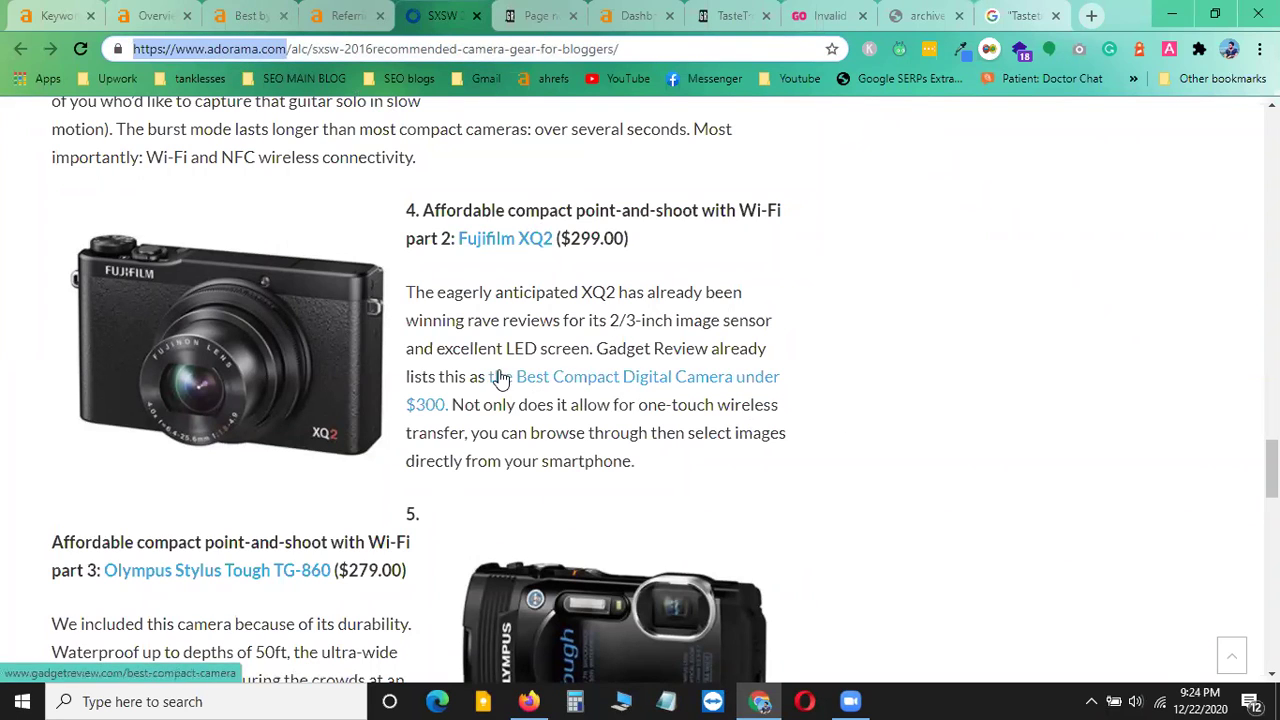
- Highlight the article's "the Best Compact Digital Camera under $300." link text, clear the selection, and go back up to the lead image
{"action": "left_click_drag", "start_coordinate": [487, 376], "coordinate": [452, 398]}
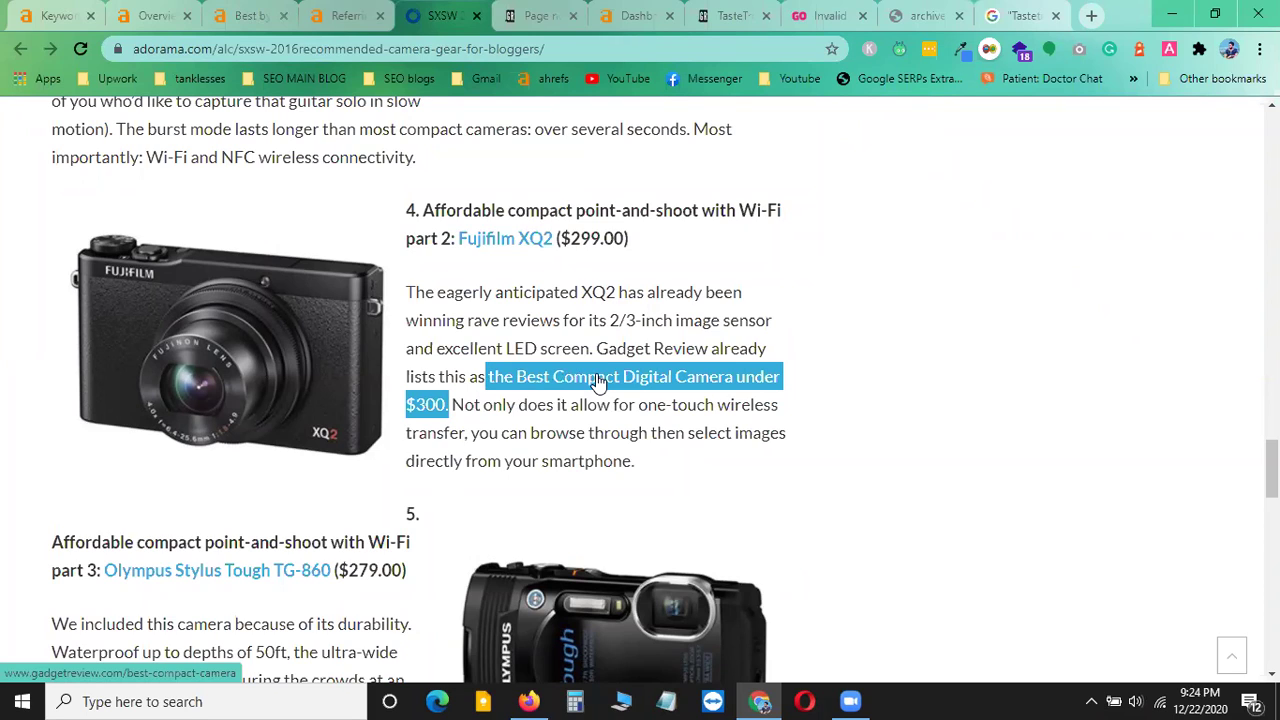
{"action": "left_click", "coordinate": [605, 414]}
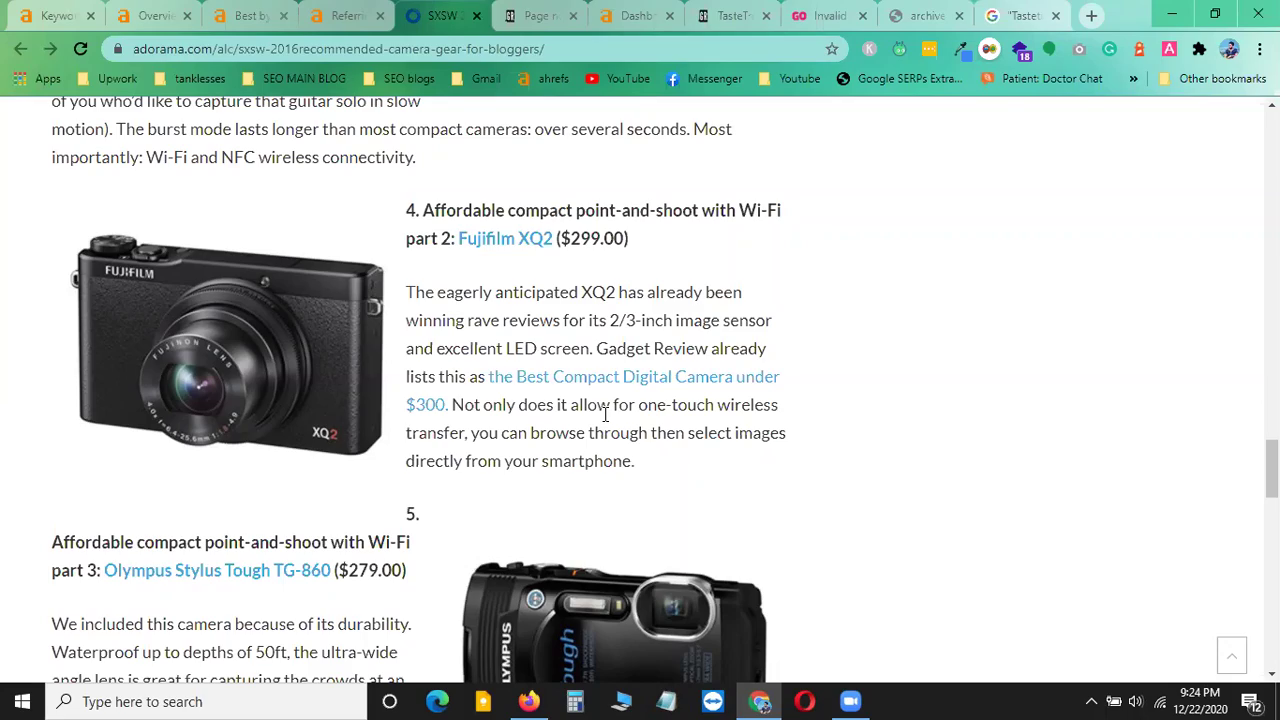
{"action": "scroll", "coordinate": [537, 393], "scroll_direction": "up", "scroll_amount": 15}
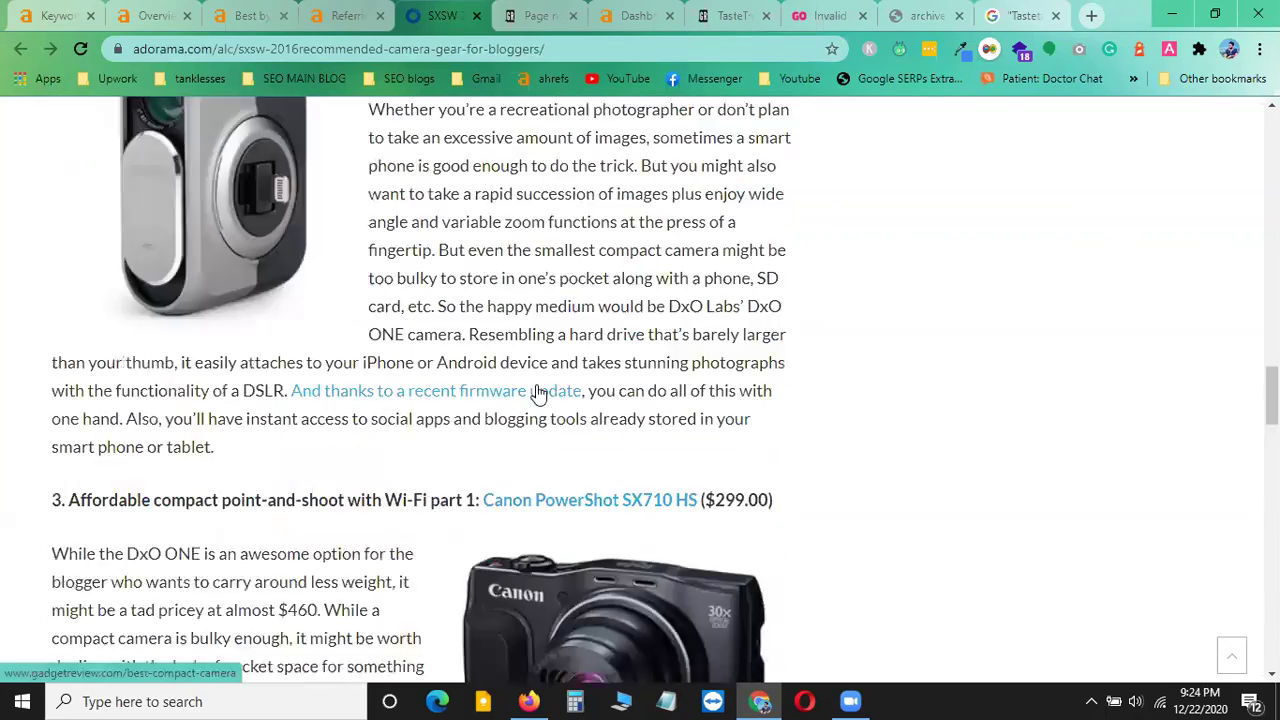
{"action": "scroll", "coordinate": [537, 390], "scroll_direction": "up", "scroll_amount": 5}
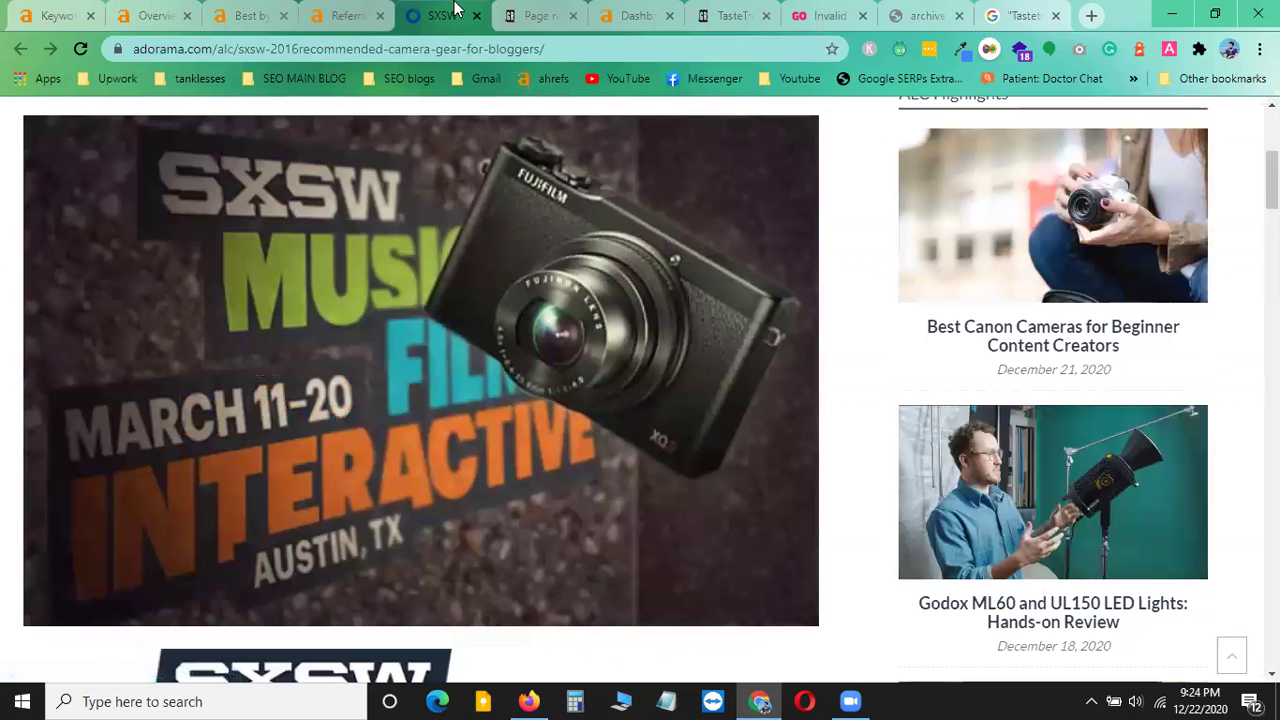
- Collapse adorama.com's backlink details in the referring domains report, and highlight the 404 label of best-compact-camera in the best pages report
{"action": "left_click", "coordinate": [345, 16]}
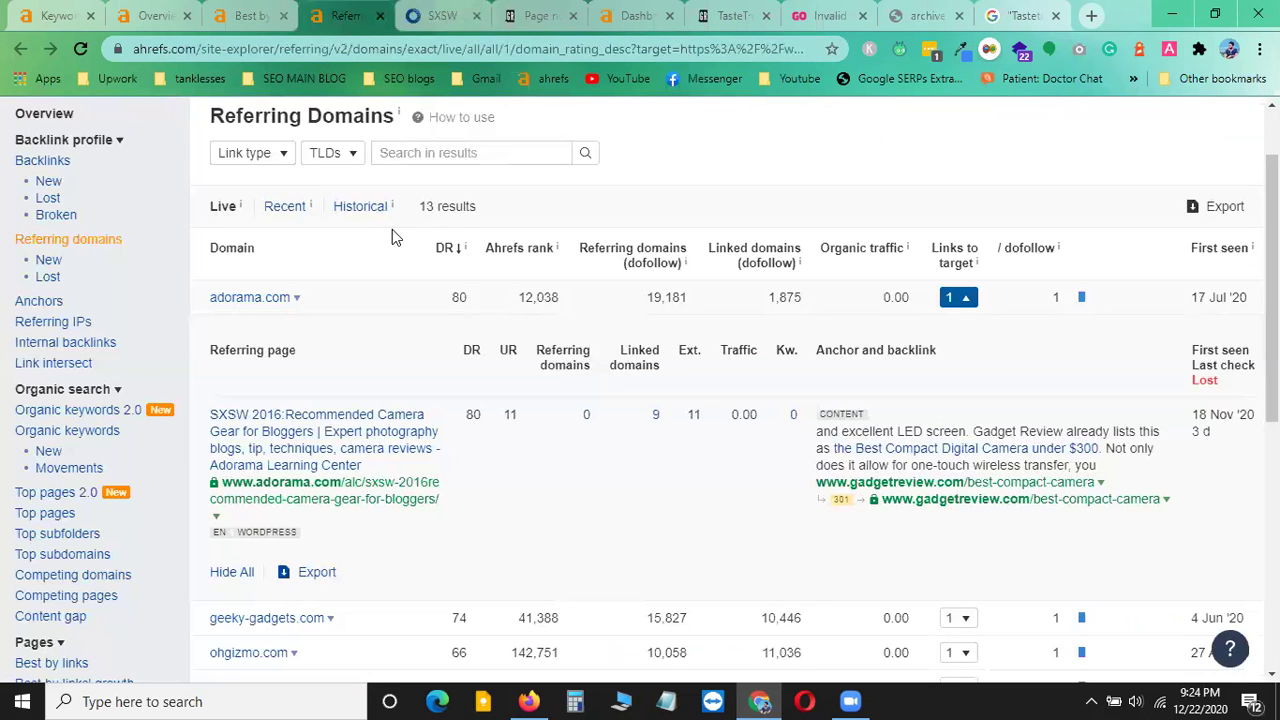
{"action": "left_click", "coordinate": [958, 298]}
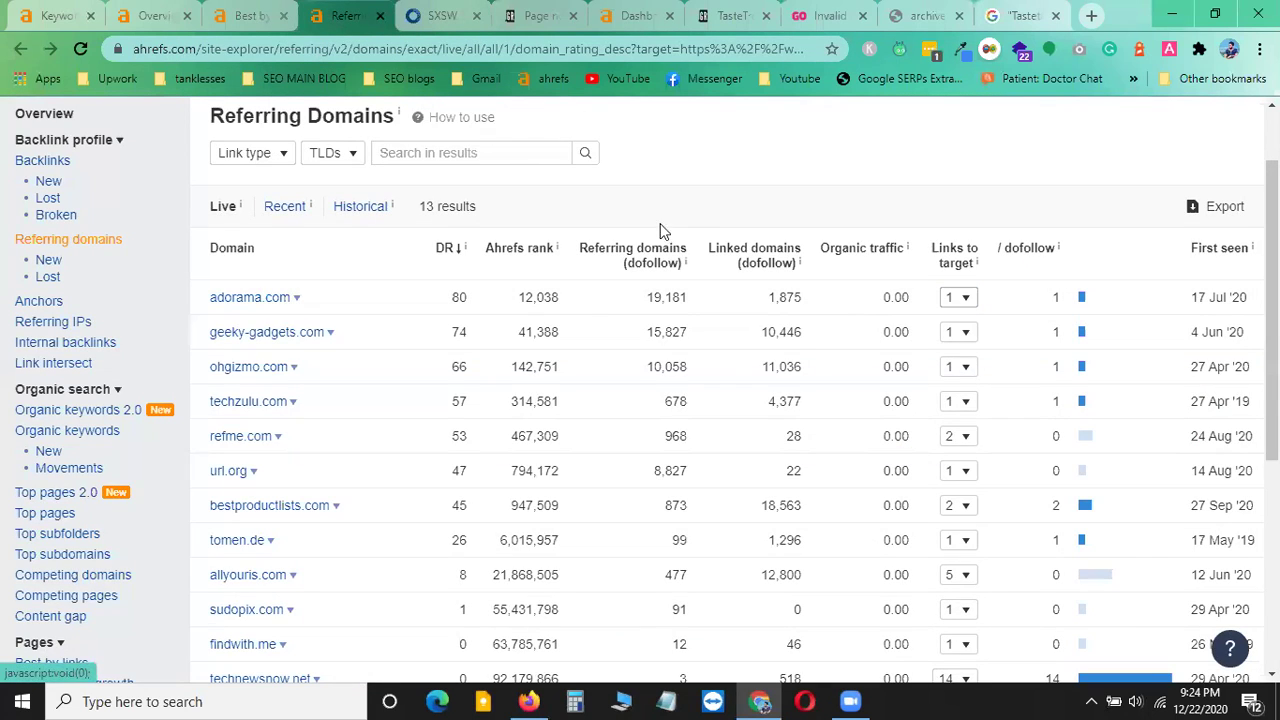
{"action": "left_click", "coordinate": [252, 15]}
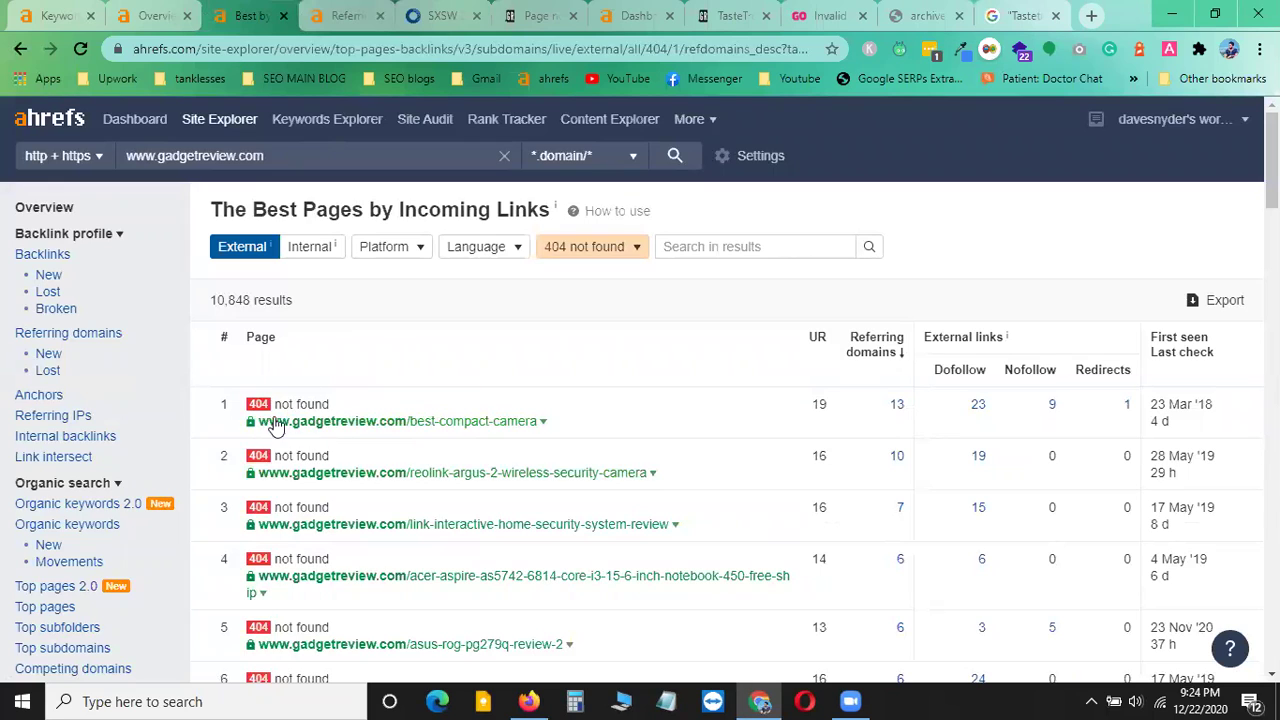
{"action": "left_click_drag", "start_coordinate": [229, 423], "coordinate": [563, 434]}
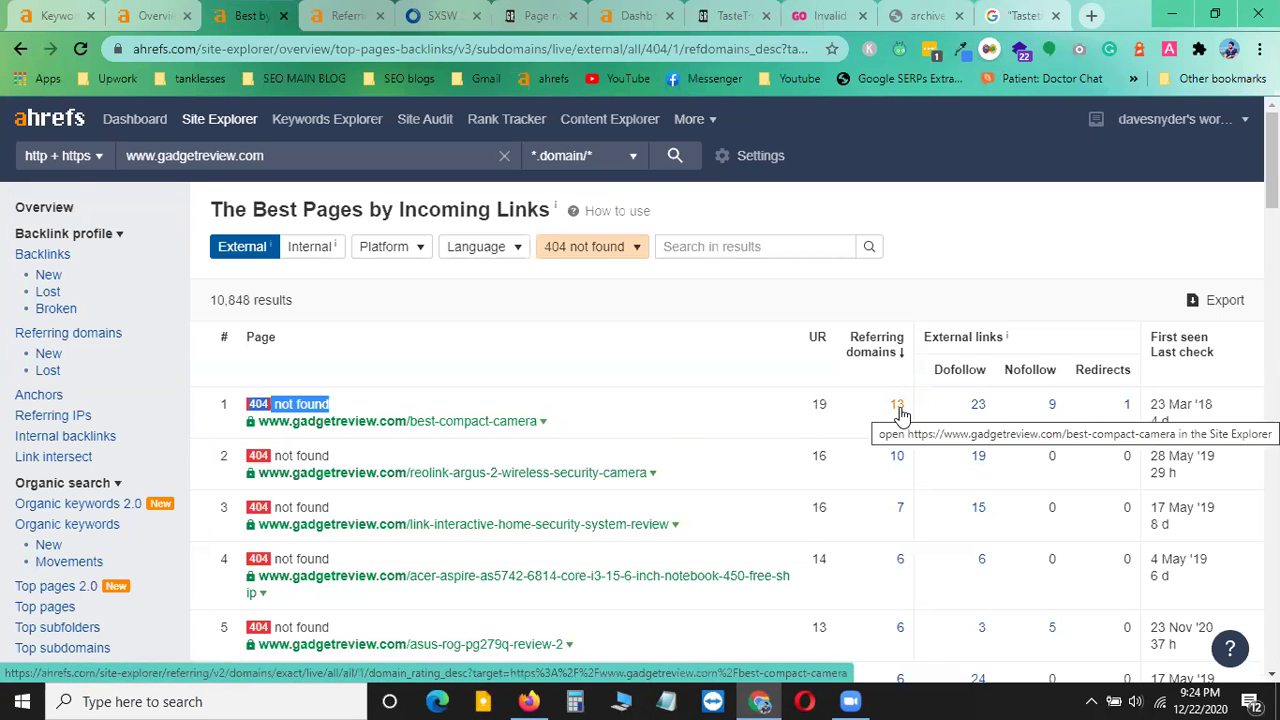
{"action": "left_click", "coordinate": [448, 16]}
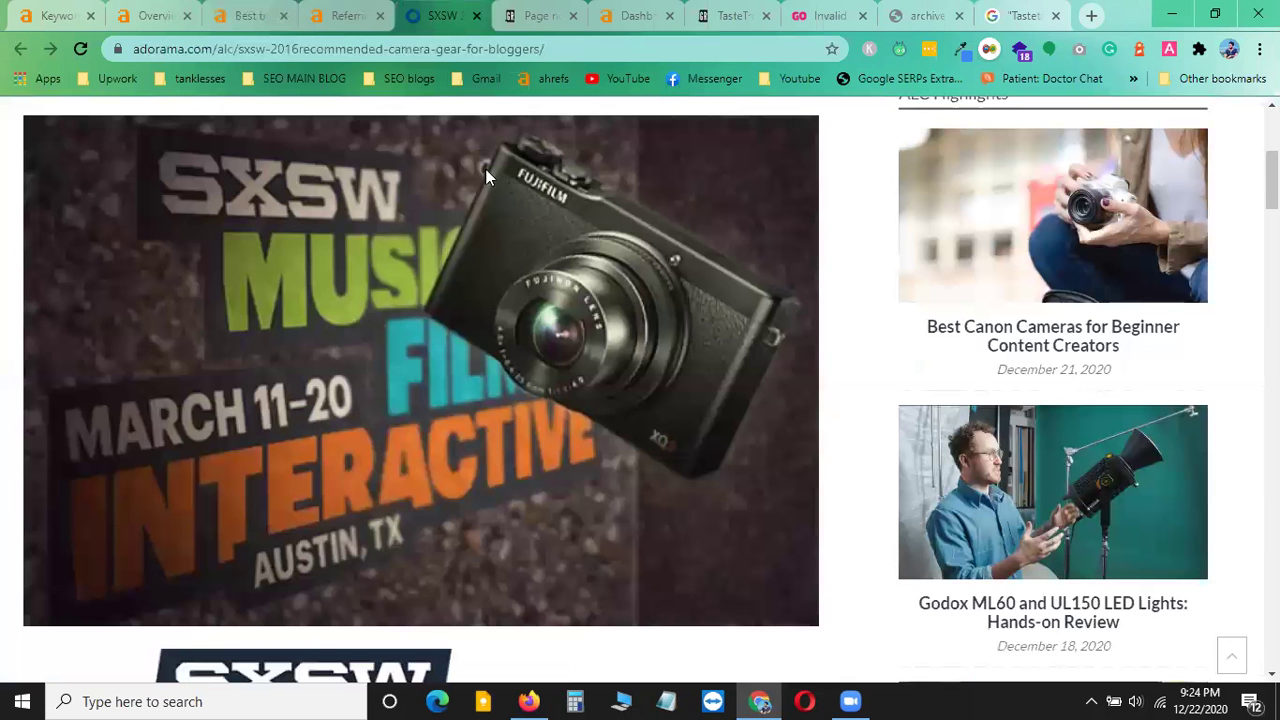
- Filter the best-compact-camera page's referring domains to dofollow links, signing back in to the account to load the report
{"action": "left_click", "coordinate": [350, 12]}
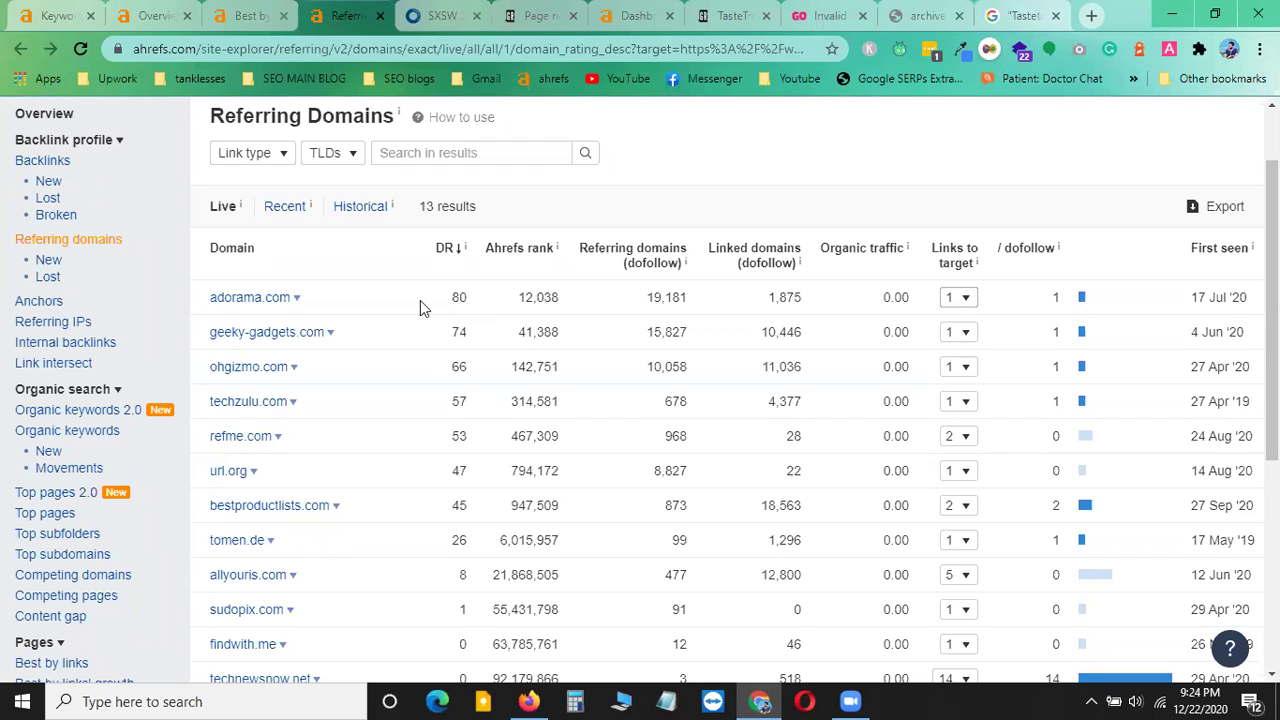
{"action": "left_click", "coordinate": [280, 154]}
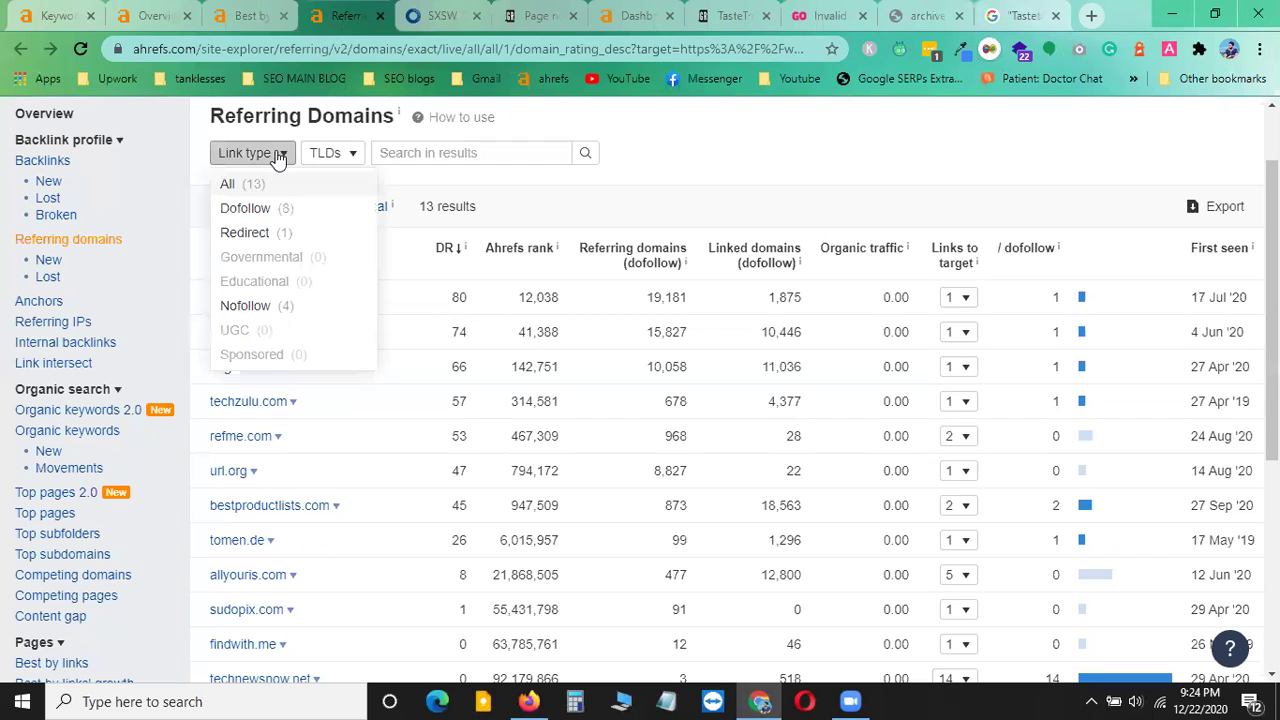
{"action": "left_click", "coordinate": [255, 210]}
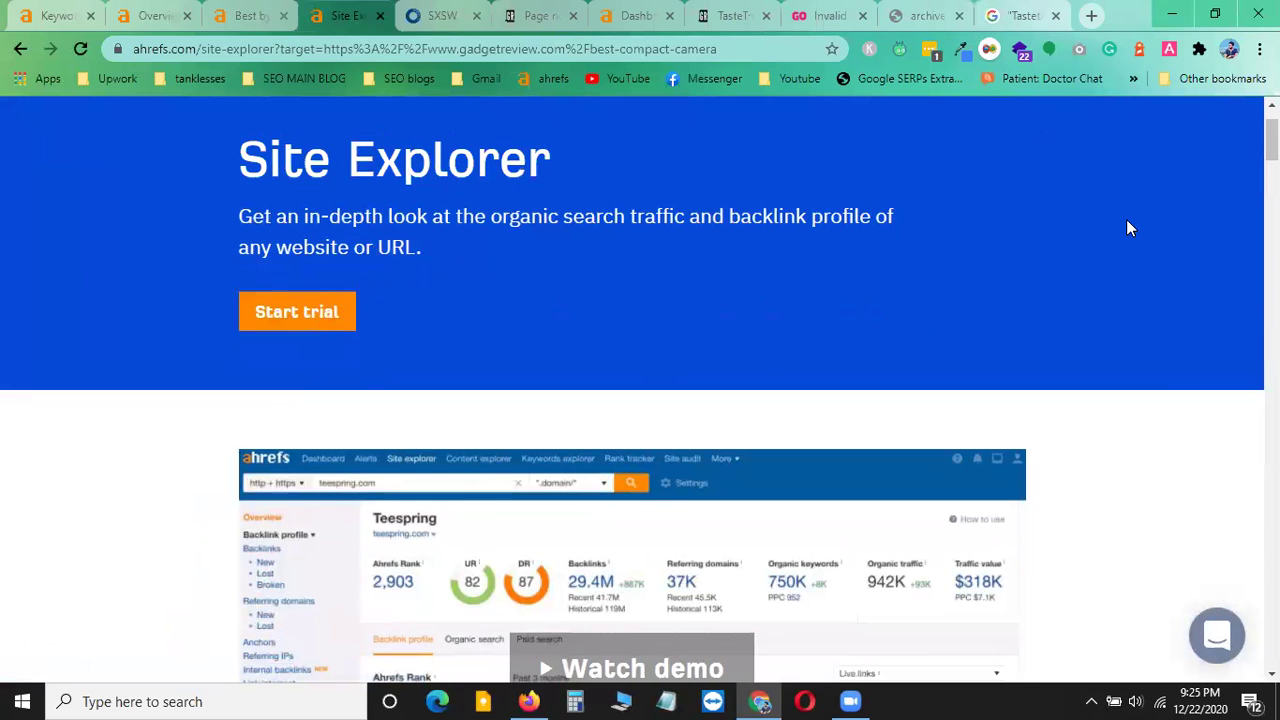
{"action": "left_click", "coordinate": [1062, 147]}
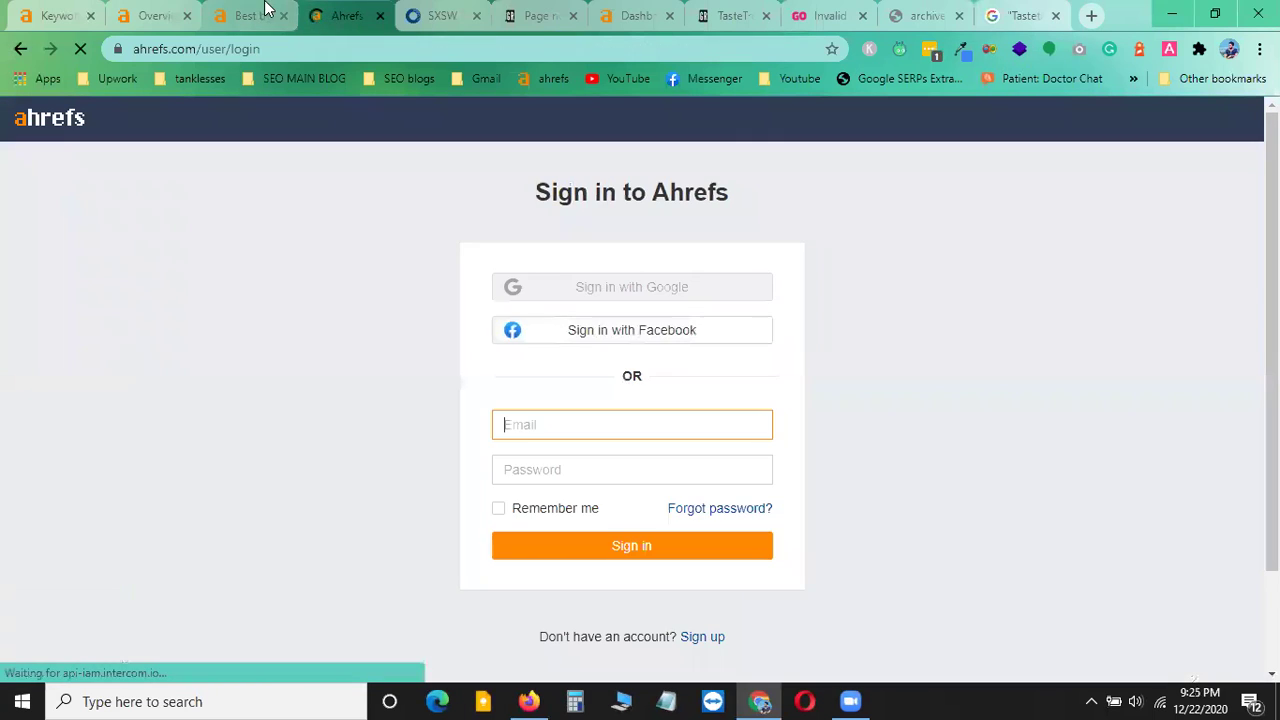
{"action": "left_click", "coordinate": [635, 556]}
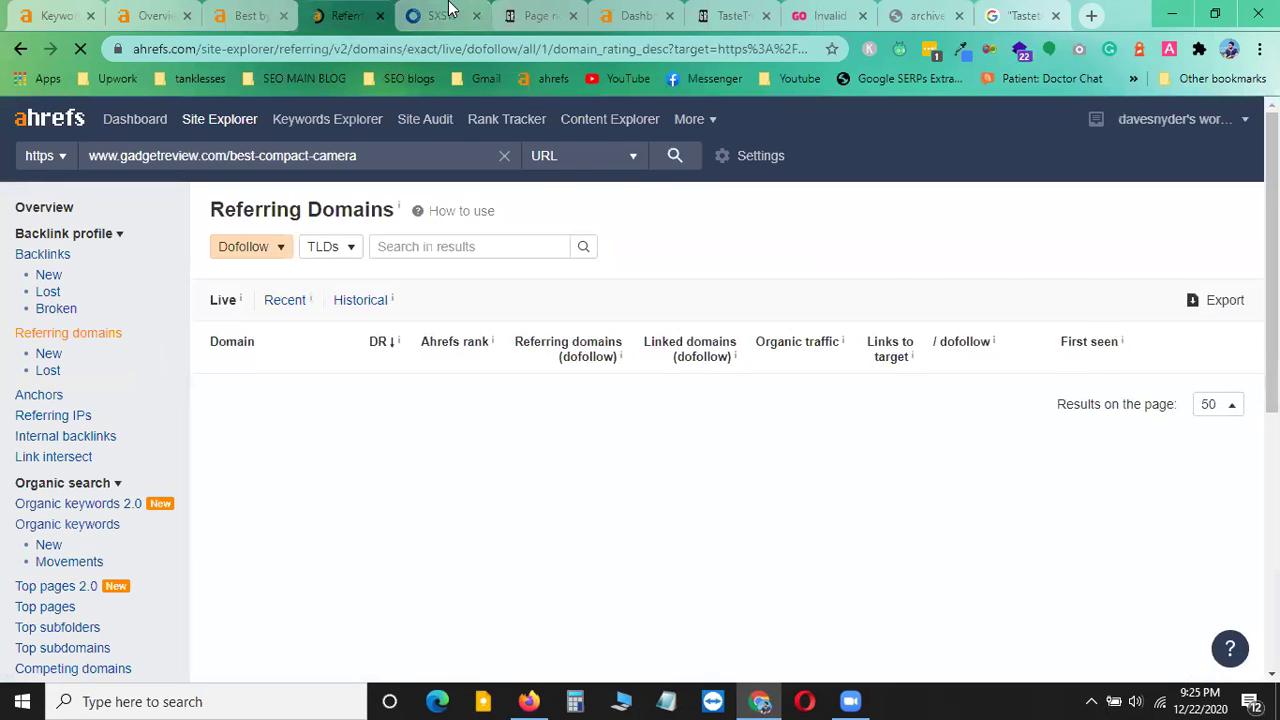
- Look through the Adorama article's introduction and highlight the words about a heavy DSLR
{"action": "left_click", "coordinate": [440, 15]}
{"action": "scroll", "coordinate": [617, 381], "scroll_direction": "down", "scroll_amount": 5}
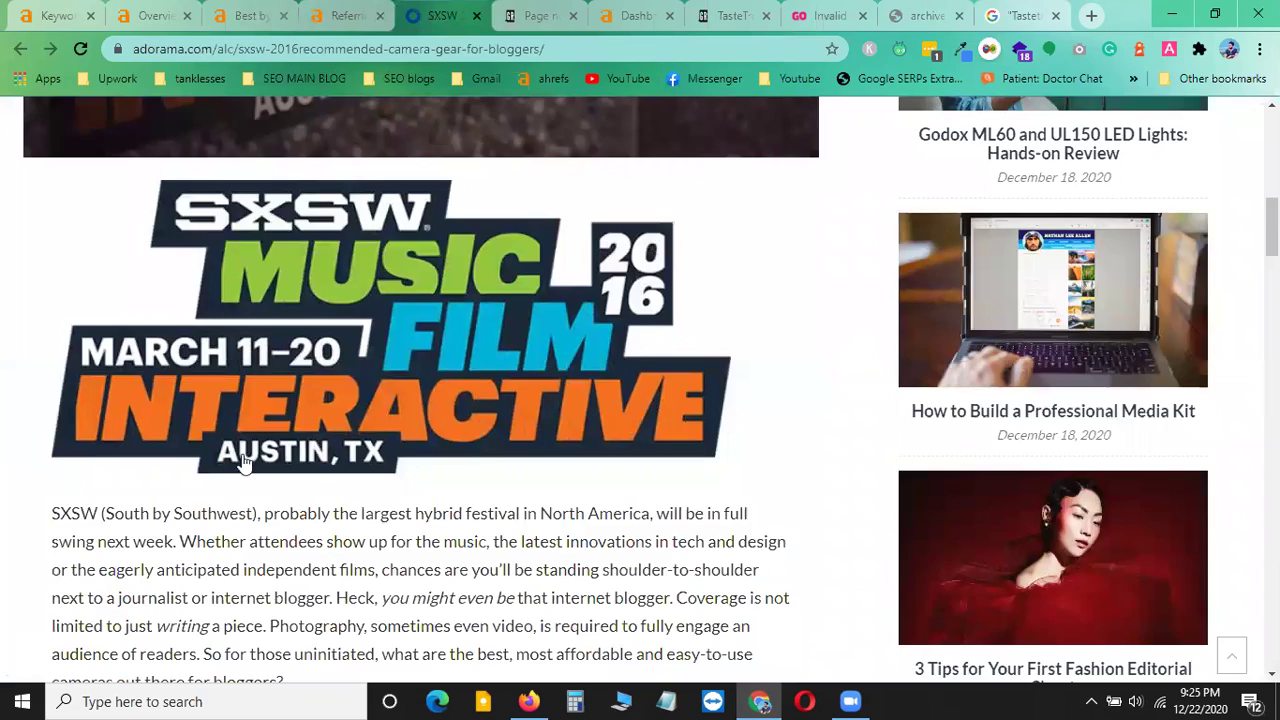
{"action": "scroll", "coordinate": [246, 463], "scroll_direction": "down", "scroll_amount": 4}
{"action": "left_click_drag", "start_coordinate": [142, 166], "coordinate": [516, 560]}
{"action": "left_click", "coordinate": [612, 438]}
{"action": "scroll", "coordinate": [313, 366], "scroll_direction": "down", "scroll_amount": 2}
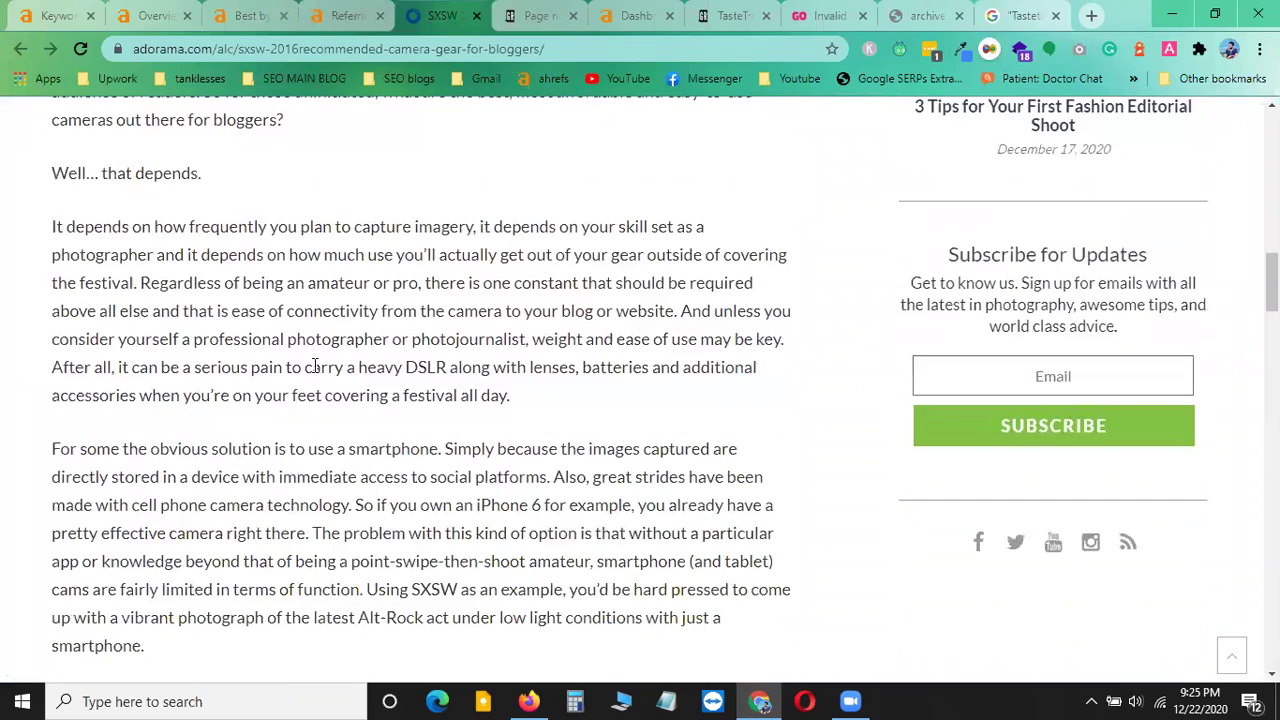
{"action": "left_click_drag", "start_coordinate": [368, 367], "coordinate": [524, 370]}
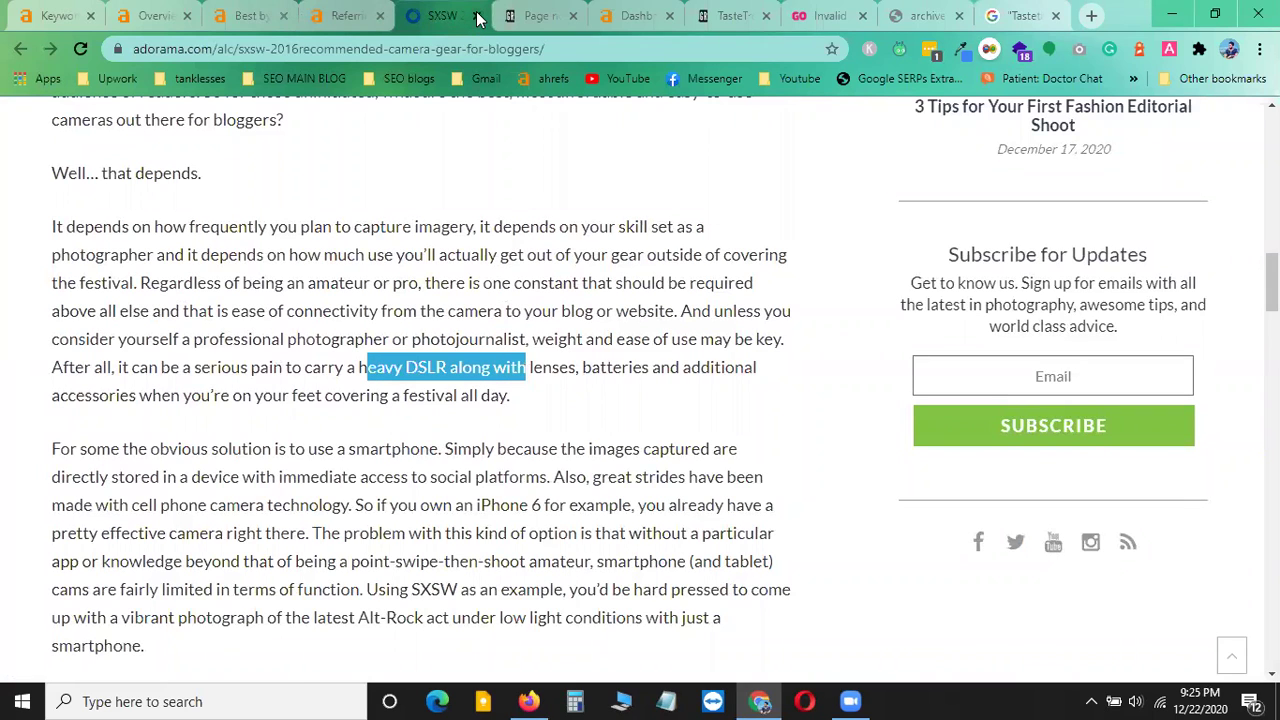
- Return to the dofollow referring domains report, highlight its results count, and view the full domain list
{"action": "left_click", "coordinate": [349, 12]}
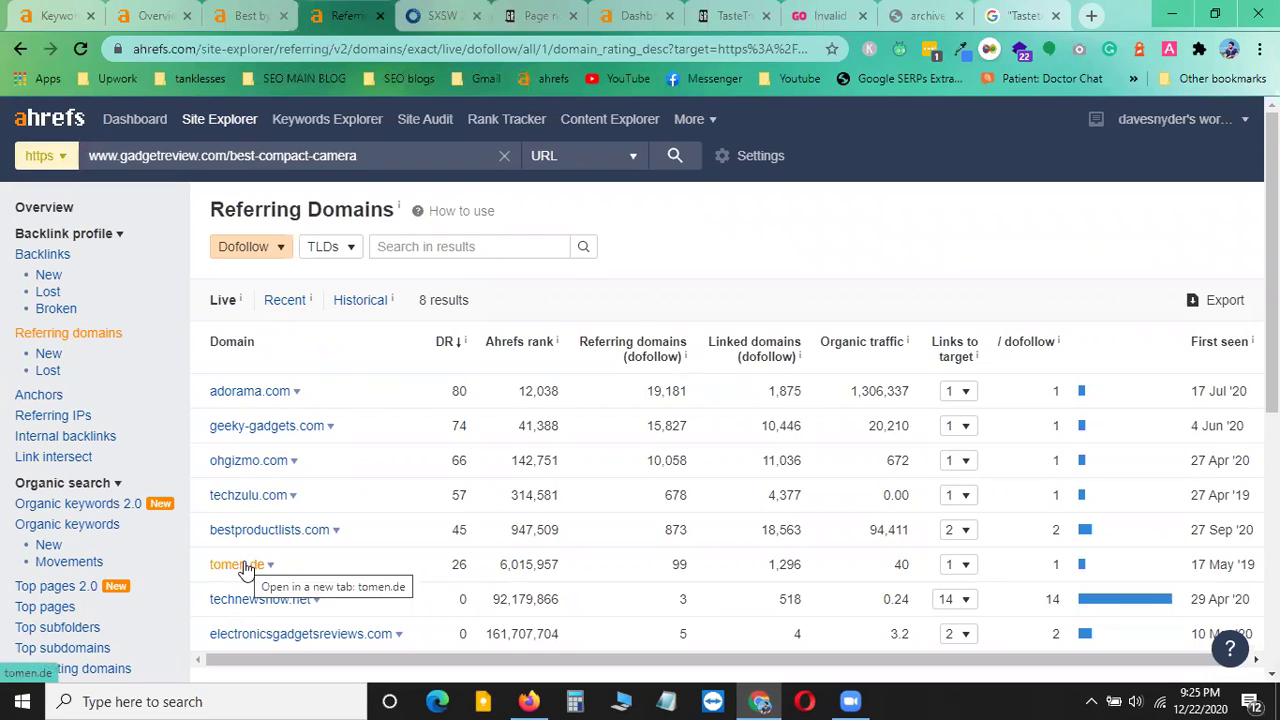
{"action": "left_click", "coordinate": [436, 14]}
{"action": "left_click", "coordinate": [342, 15]}
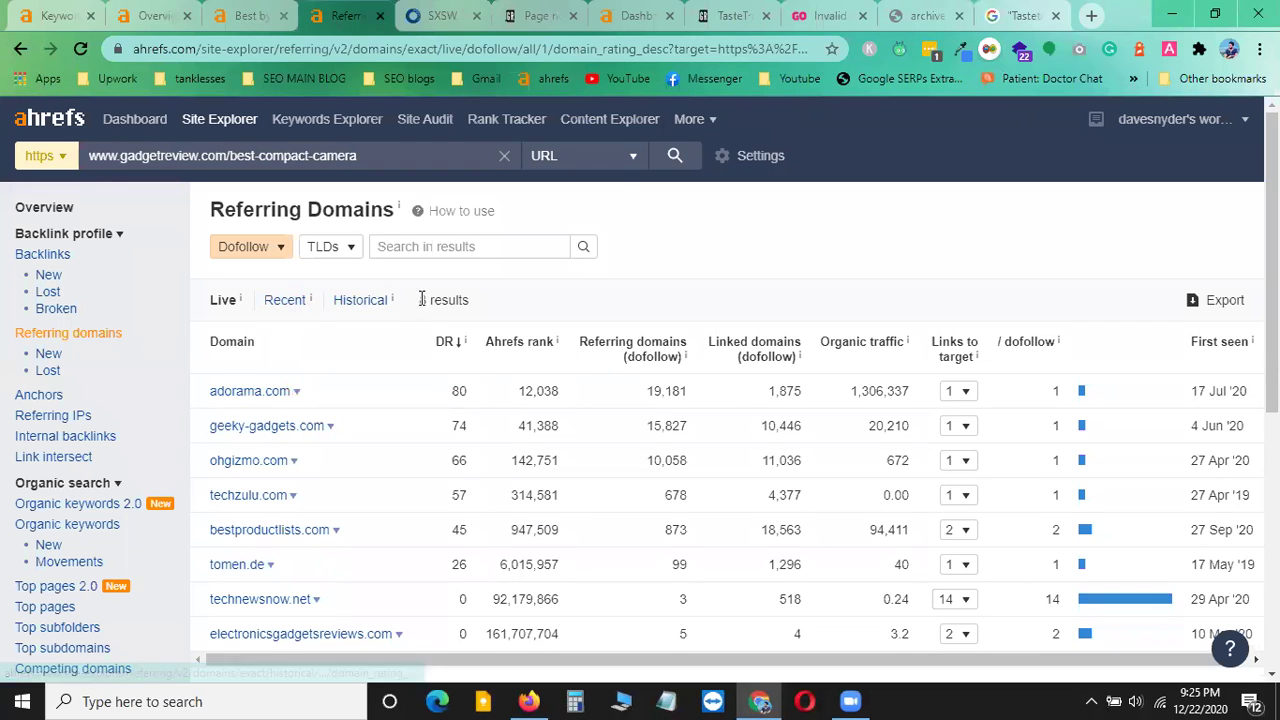
{"action": "left_click_drag", "start_coordinate": [418, 300], "coordinate": [530, 308]}
{"action": "scroll", "coordinate": [257, 423], "scroll_direction": "down", "scroll_amount": 1}
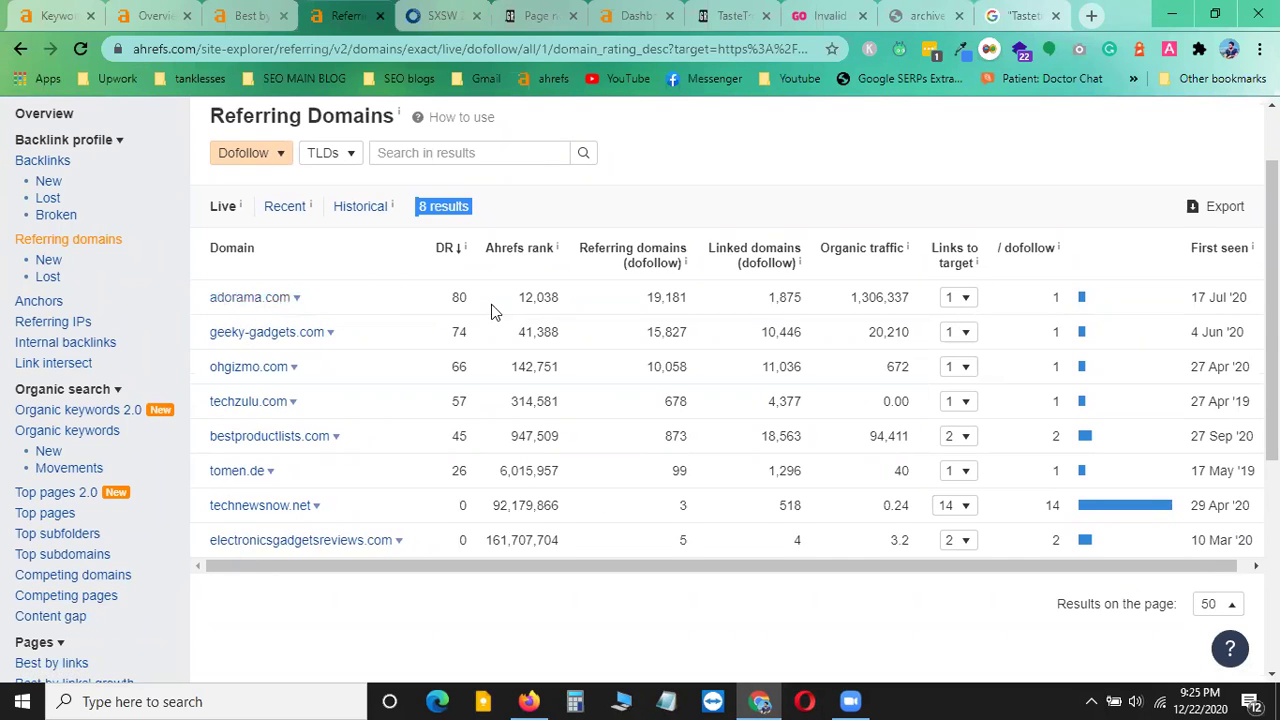
- Expand adorama.com's backlink details, highlight the CONTENT label above the anchor text, and collapse the details again
{"action": "left_click", "coordinate": [964, 298]}
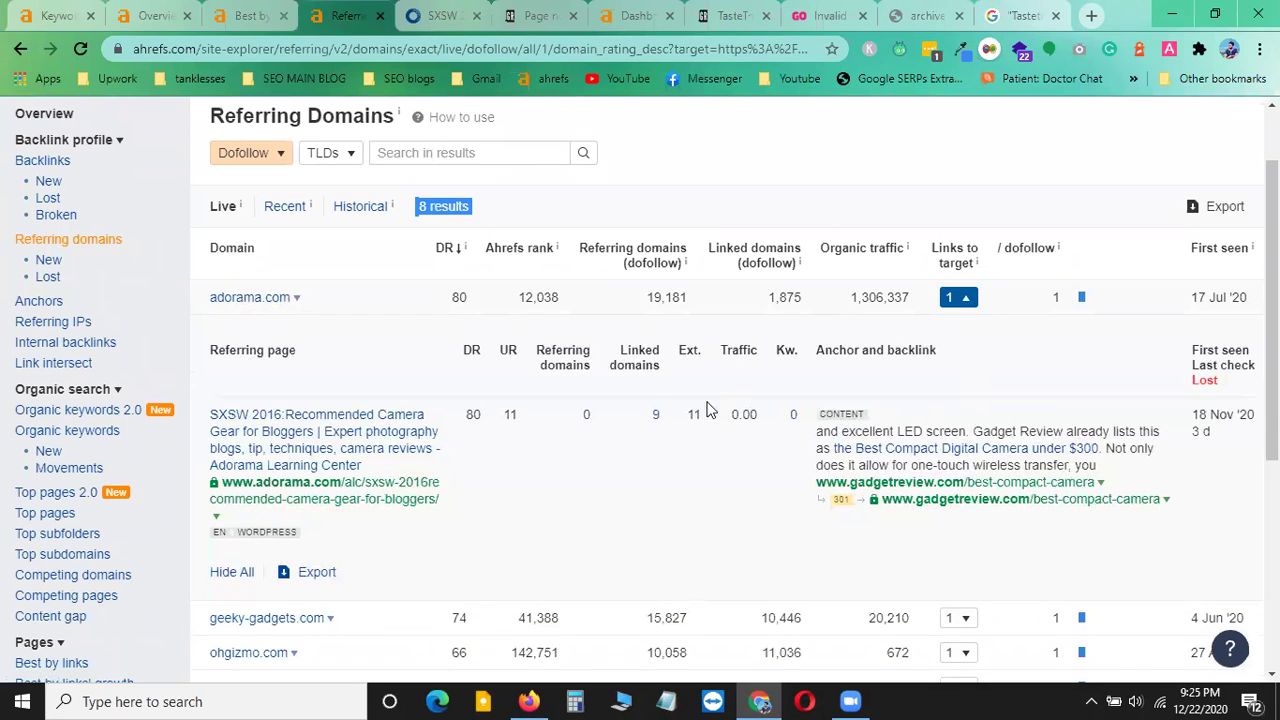
{"action": "left_click_drag", "start_coordinate": [820, 420], "coordinate": [864, 418]}
{"action": "left_click", "coordinate": [883, 407]}
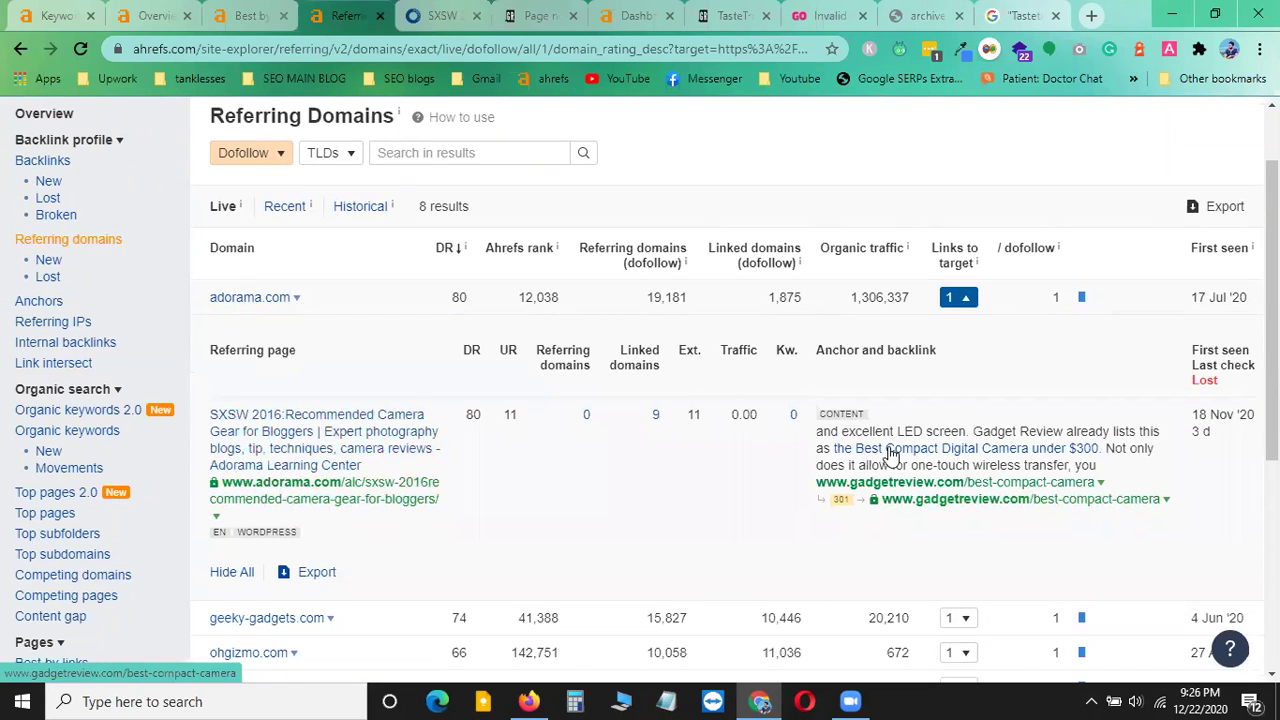
{"action": "left_click", "coordinate": [962, 300]}
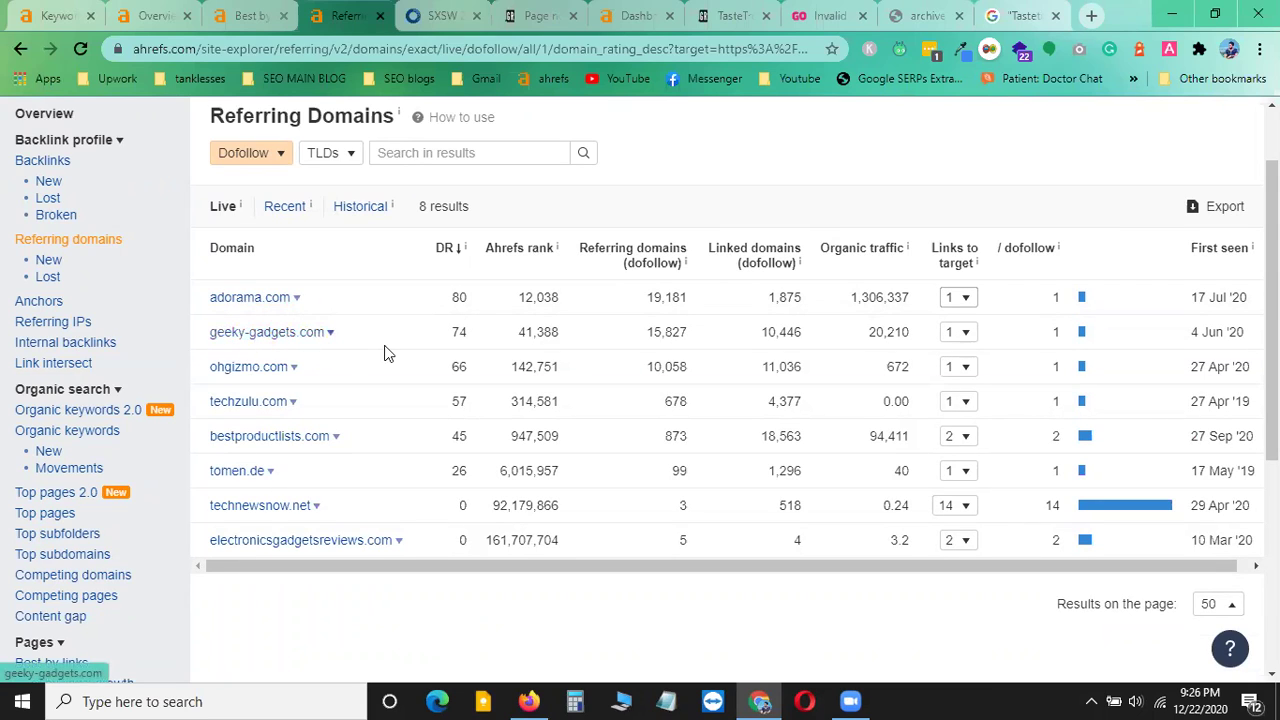
- Review the referring pages and anchors of the geeky-gadgets.com and ohgizmo.com backlinks, collapsing each after viewing
{"action": "left_click", "coordinate": [966, 334]}
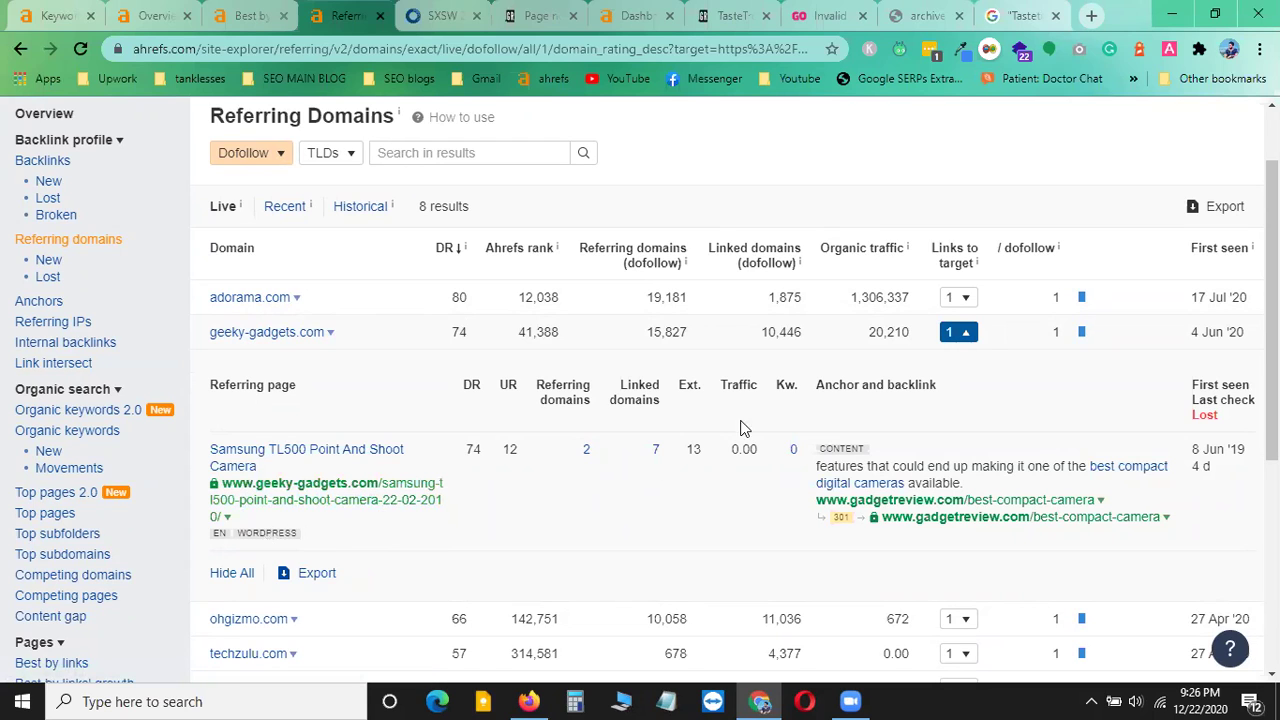
{"action": "left_click", "coordinate": [966, 333]}
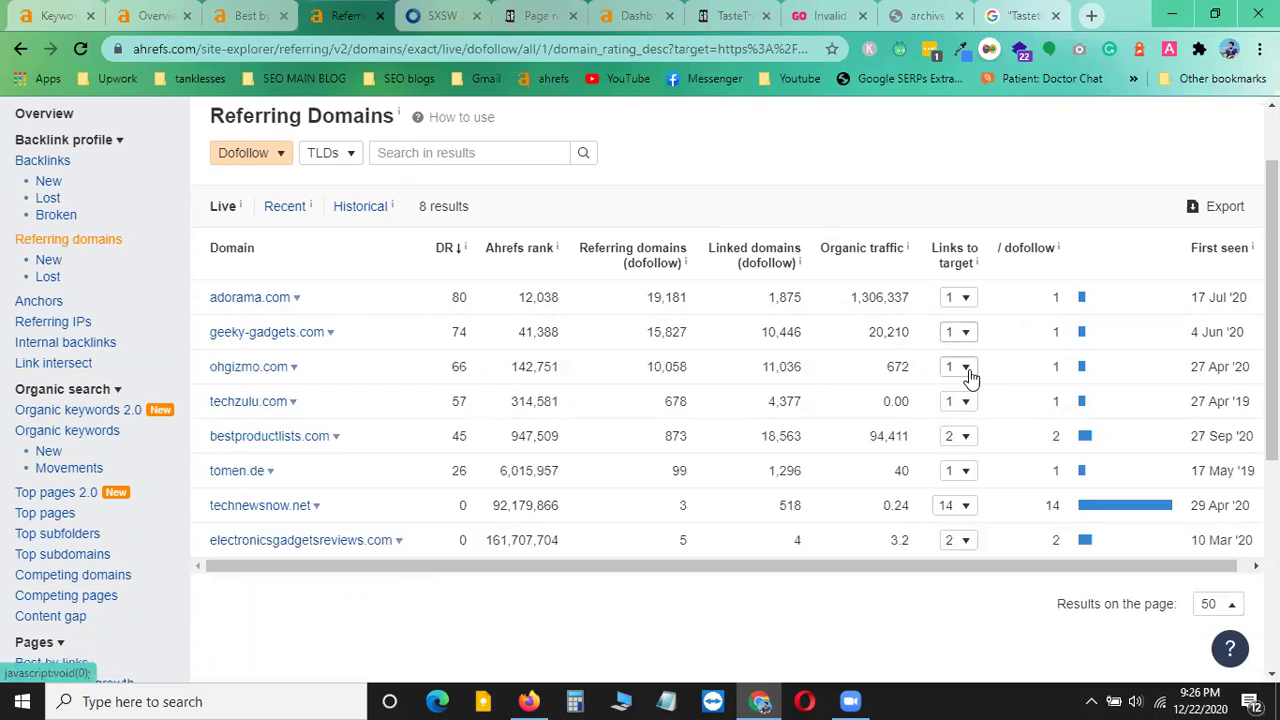
{"action": "left_click", "coordinate": [972, 369]}
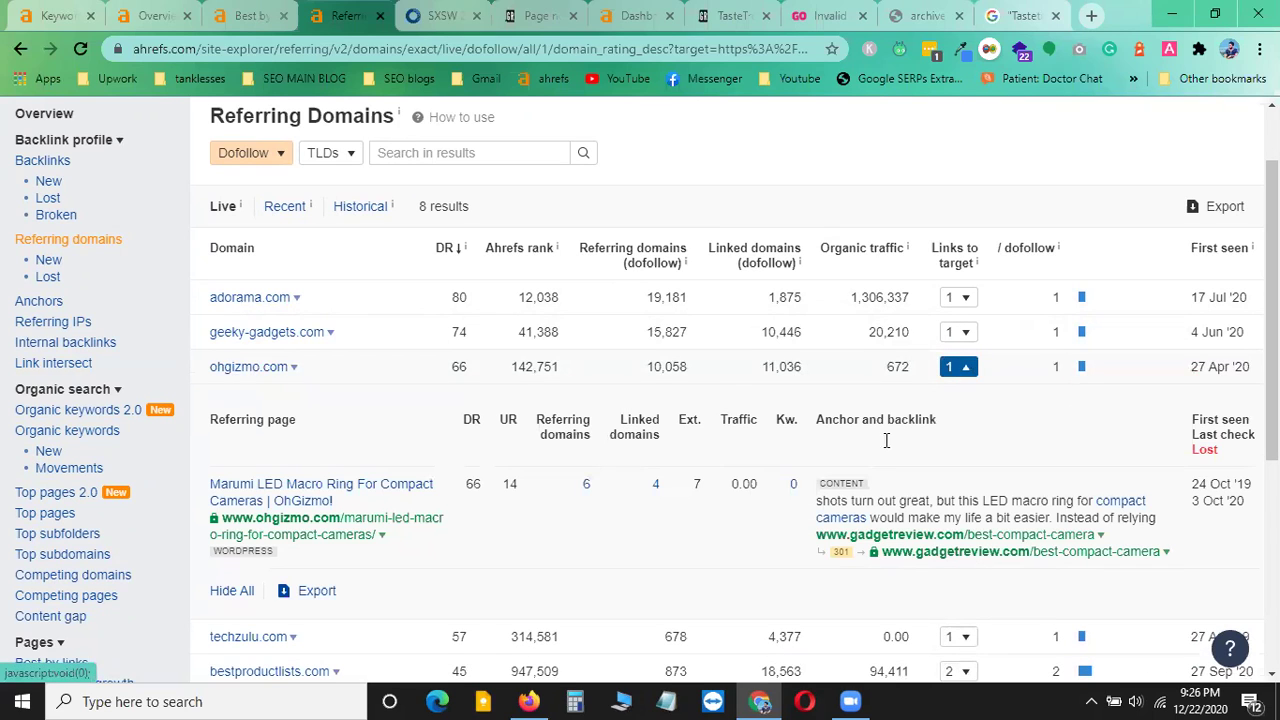
{"action": "left_click", "coordinate": [966, 368]}
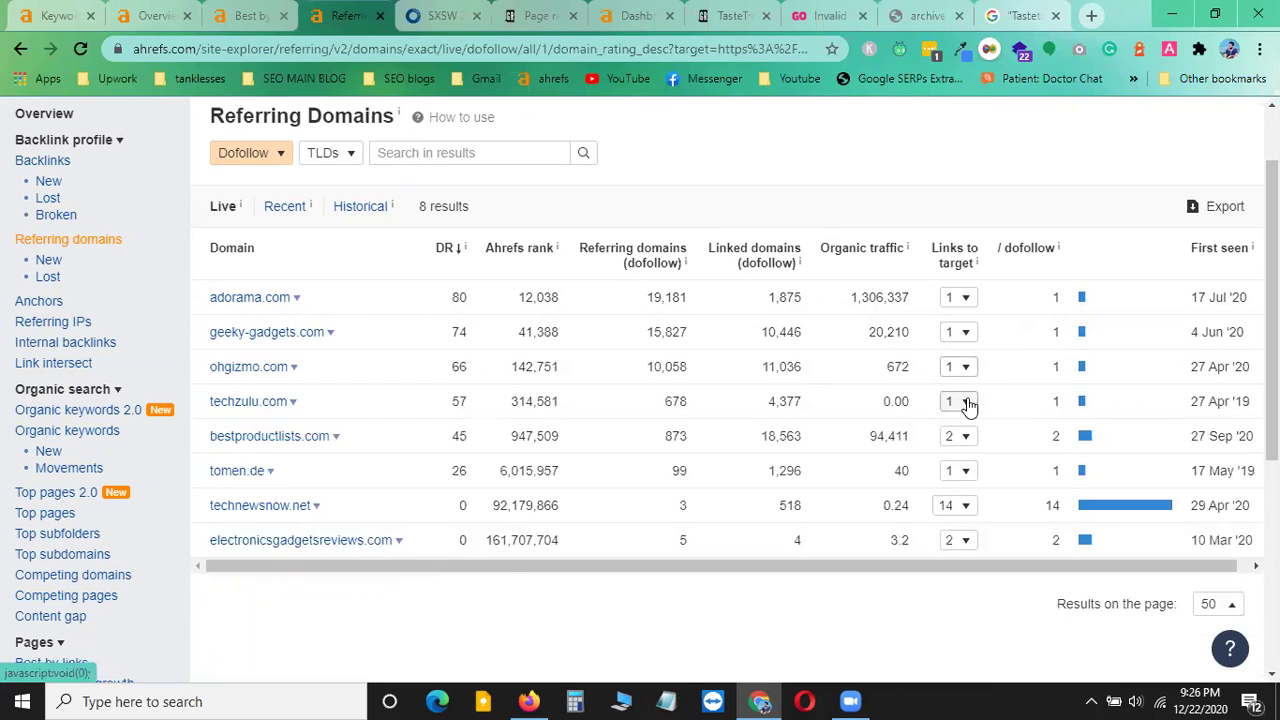
- Review the referring pages and anchors of the techzulu.com and bestproductlists.com backlinks, collapsing each after viewing
{"action": "left_click", "coordinate": [966, 402]}
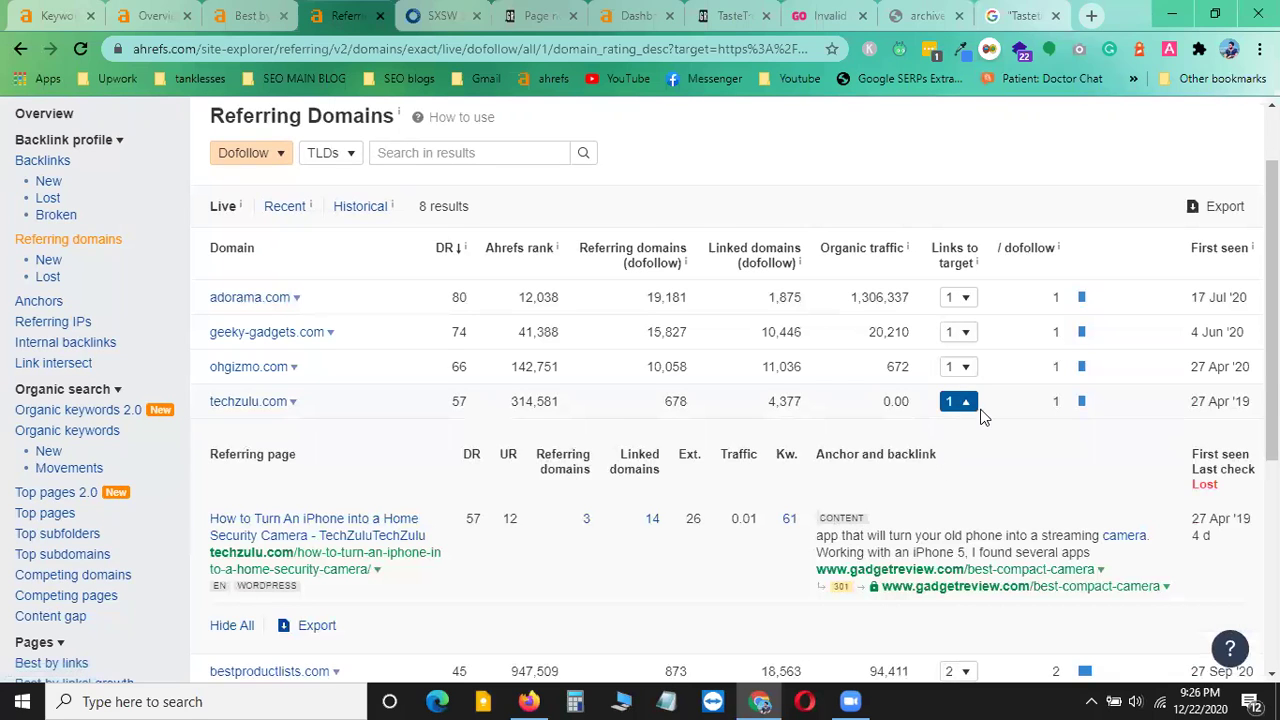
{"action": "left_click", "coordinate": [966, 402]}
{"action": "scroll", "coordinate": [966, 400], "scroll_direction": "down", "scroll_amount": 1}
{"action": "left_click", "coordinate": [966, 345]}
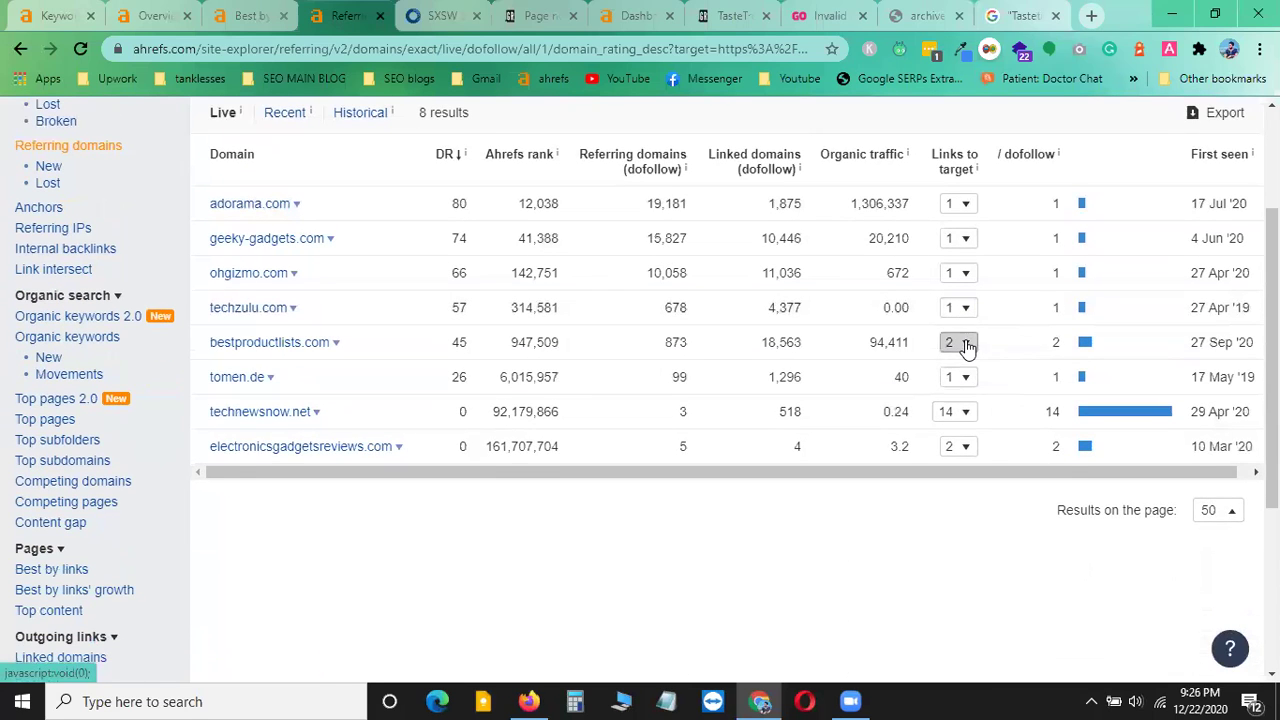
{"action": "scroll", "coordinate": [868, 501], "scroll_direction": "down", "scroll_amount": 1}
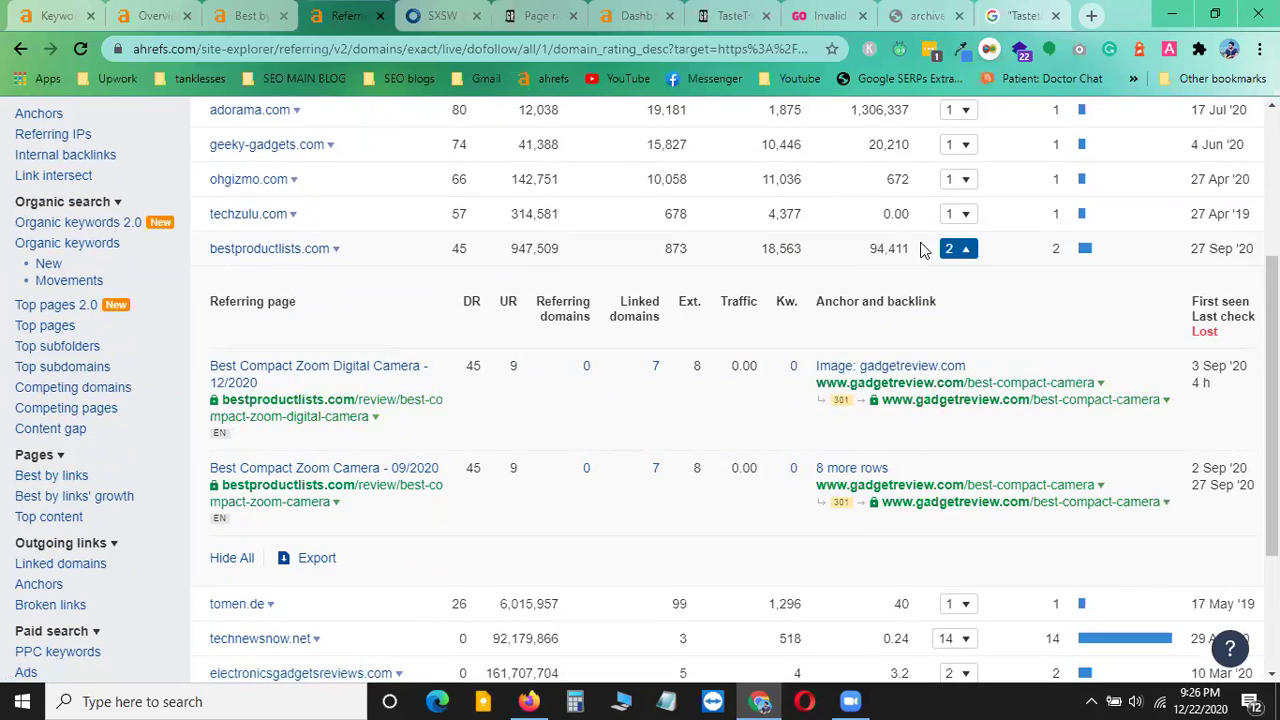
{"action": "left_click", "coordinate": [962, 249]}
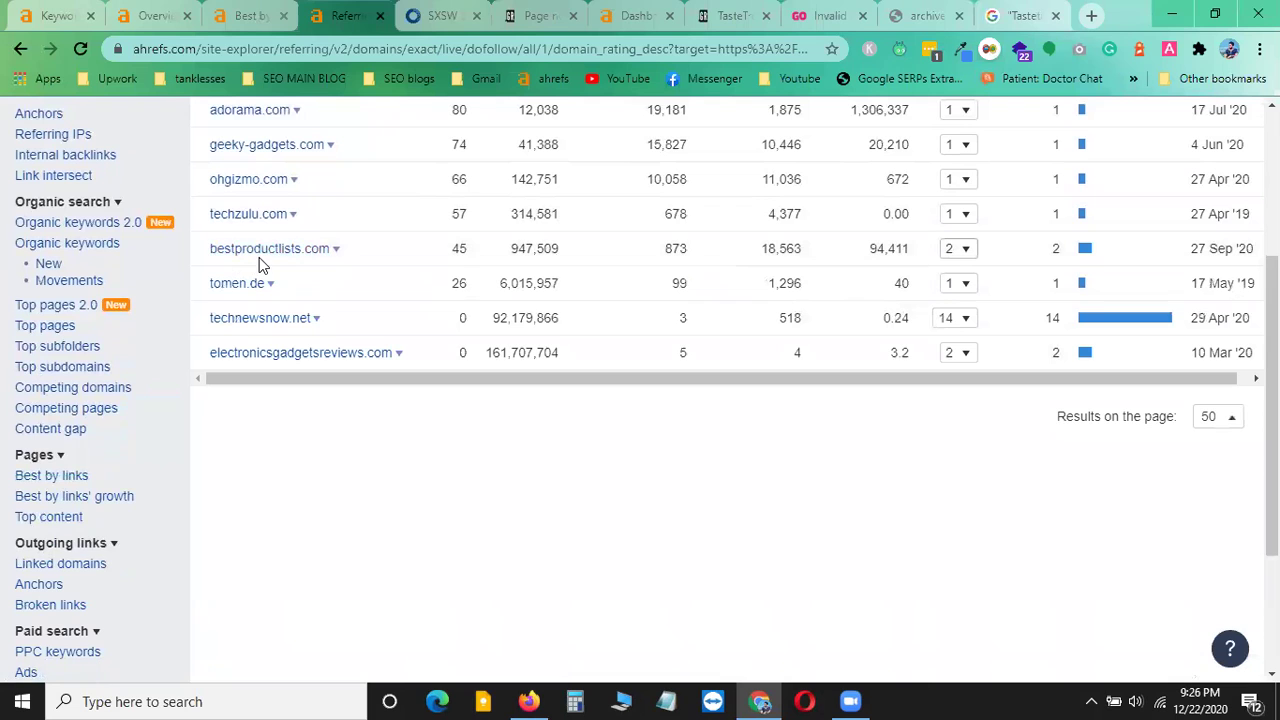
- Reopen bestproductlists.com's backlink details to check the anchors, collapse them, and highlight the domain name in the list
{"action": "left_click", "coordinate": [964, 251]}
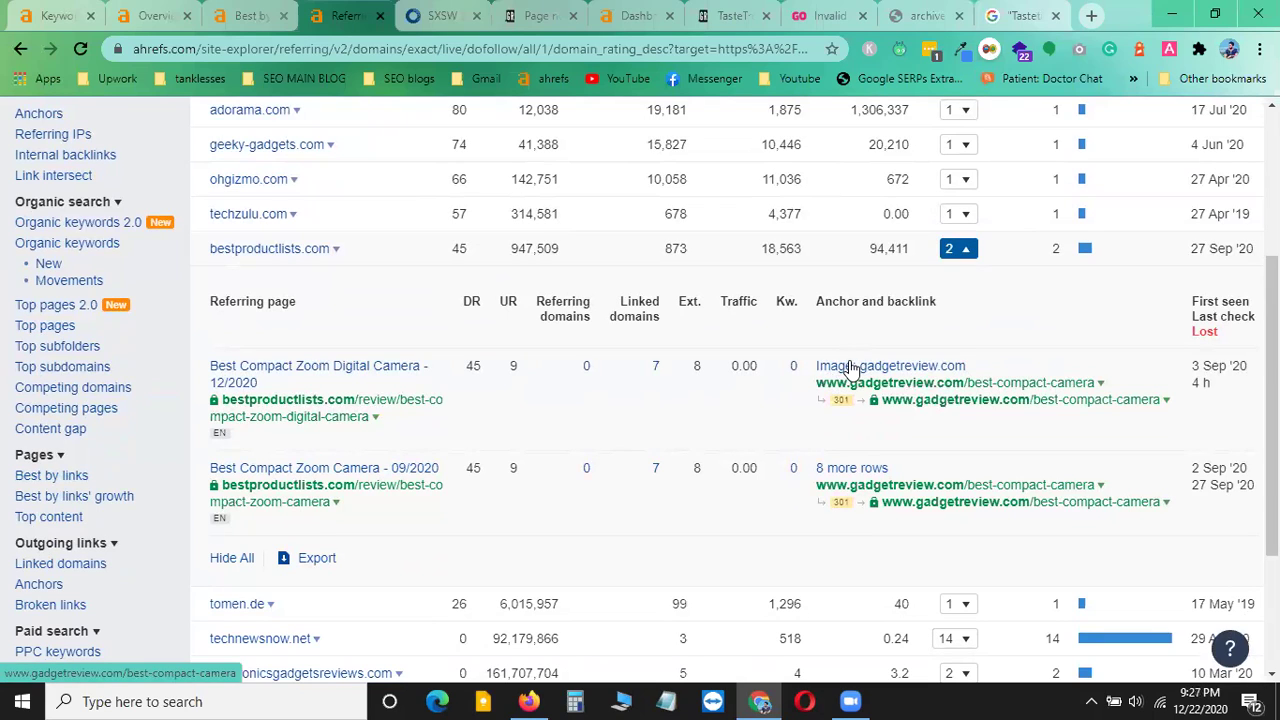
{"action": "left_click", "coordinate": [966, 251]}
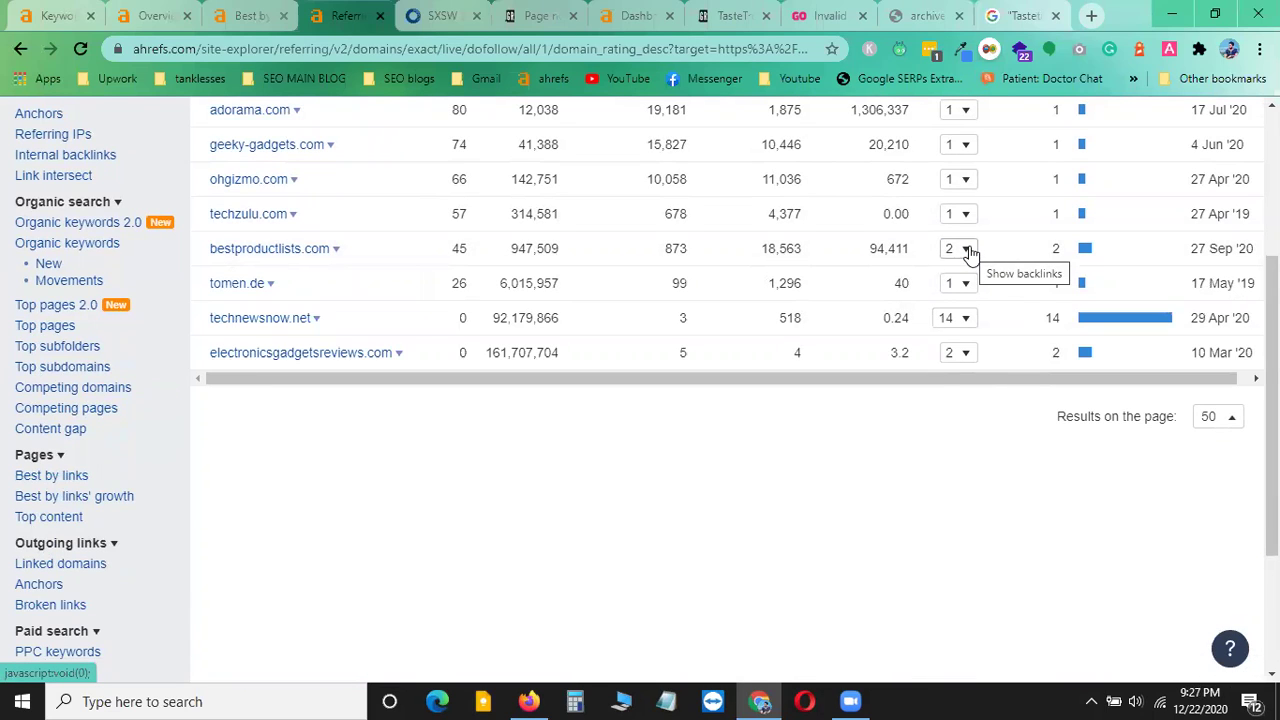
{"action": "left_click_drag", "start_coordinate": [206, 249], "coordinate": [343, 253]}
{"action": "left_click", "coordinate": [345, 254]}
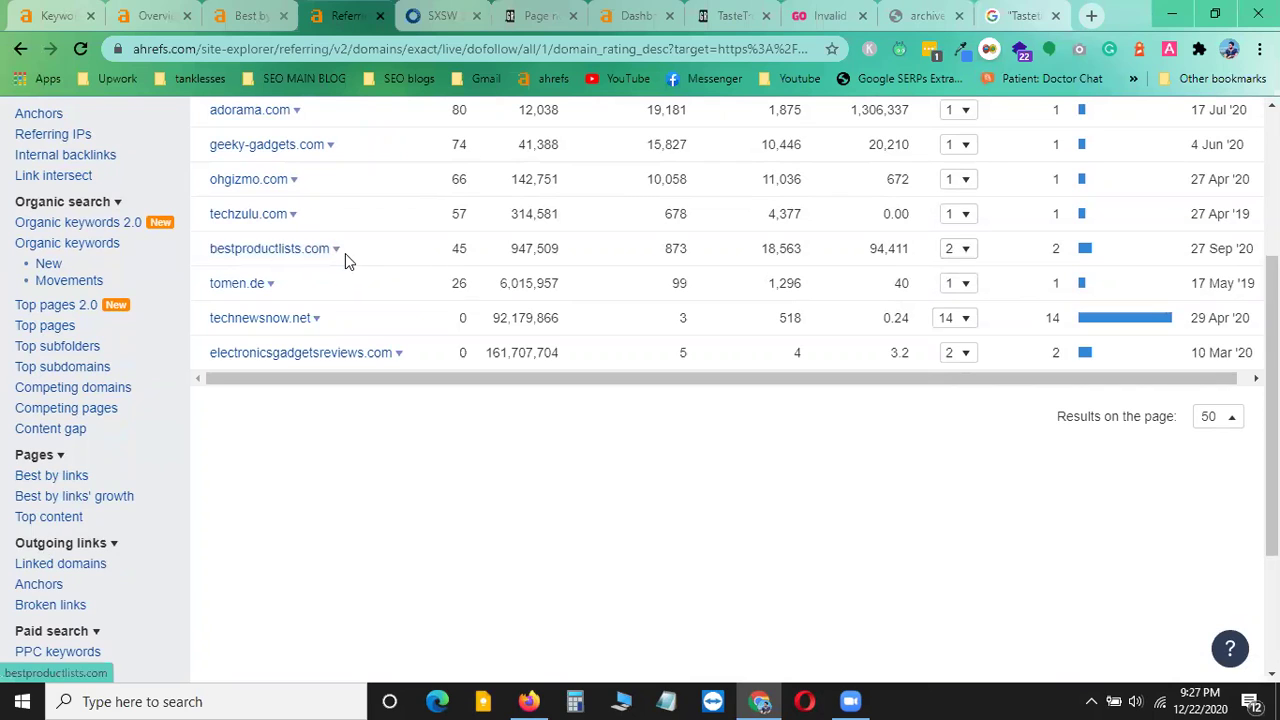
{"action": "double_click", "coordinate": [329, 250]}
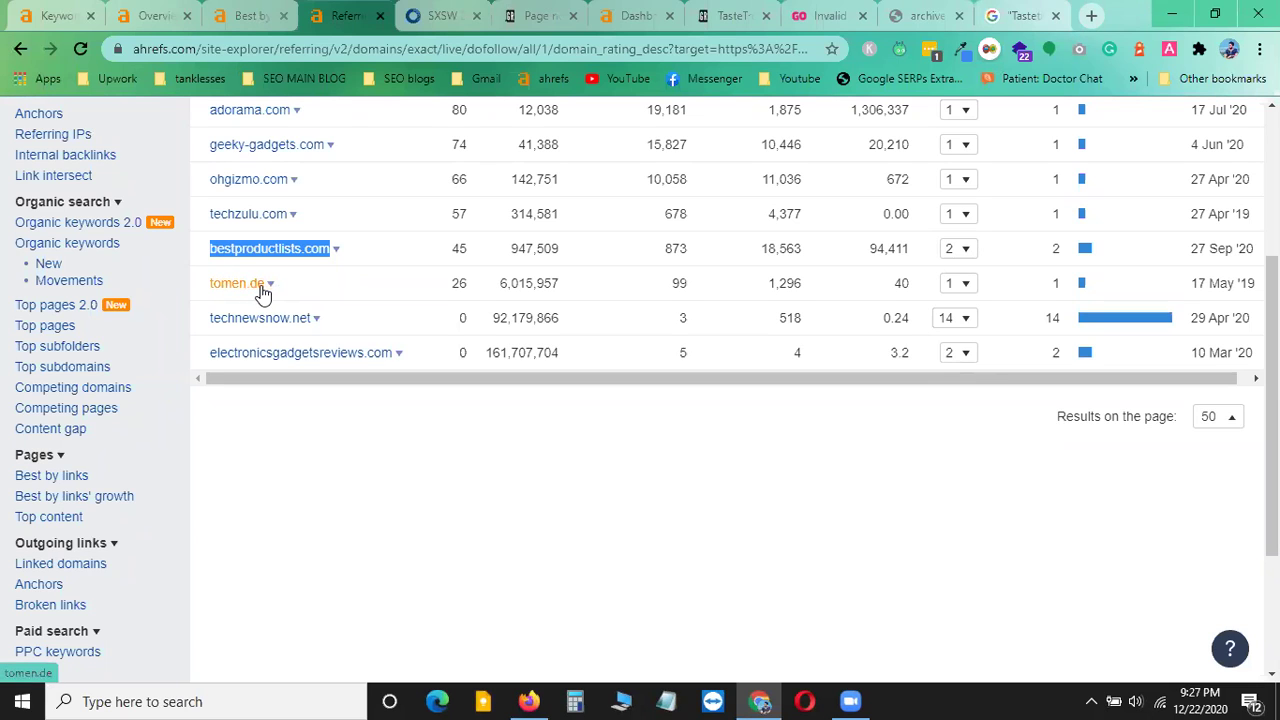
- Expand tomen.de's backlink details, highlight the text surrounding its "best compact cameras 2016" anchor, and collapse the details again
{"action": "left_click", "coordinate": [975, 288]}
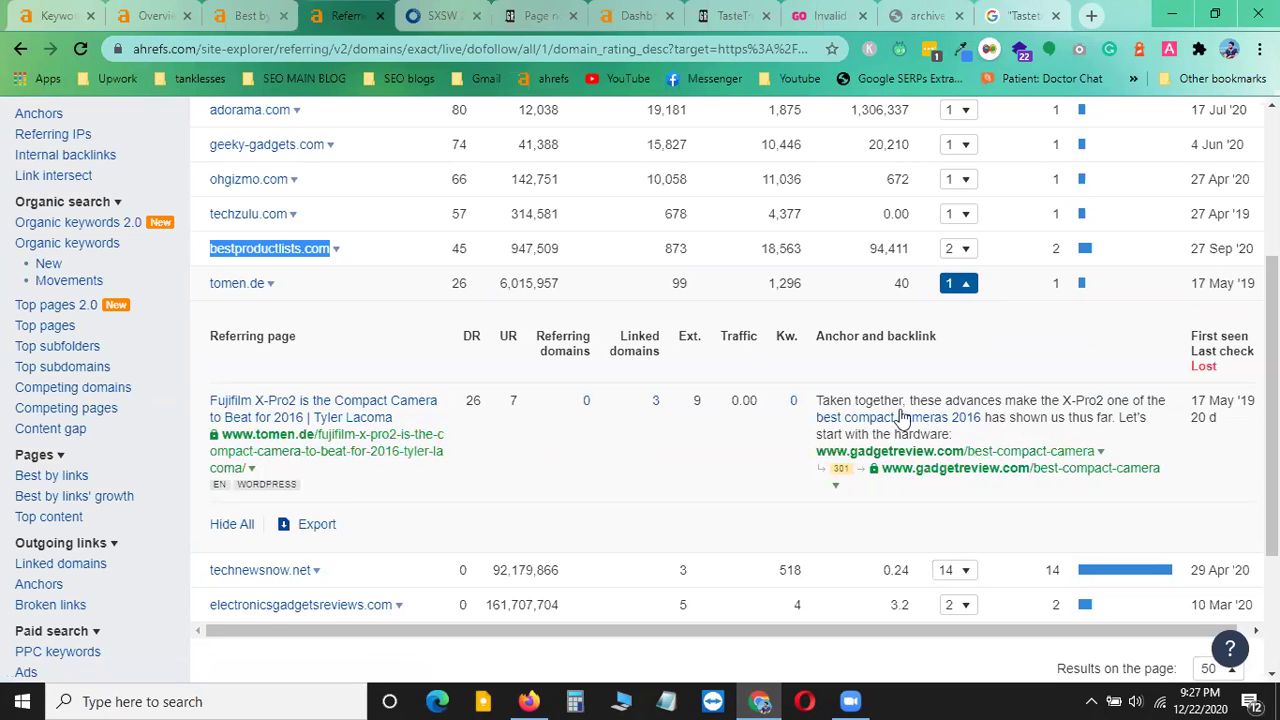
{"action": "left_click_drag", "start_coordinate": [820, 400], "coordinate": [963, 428]}
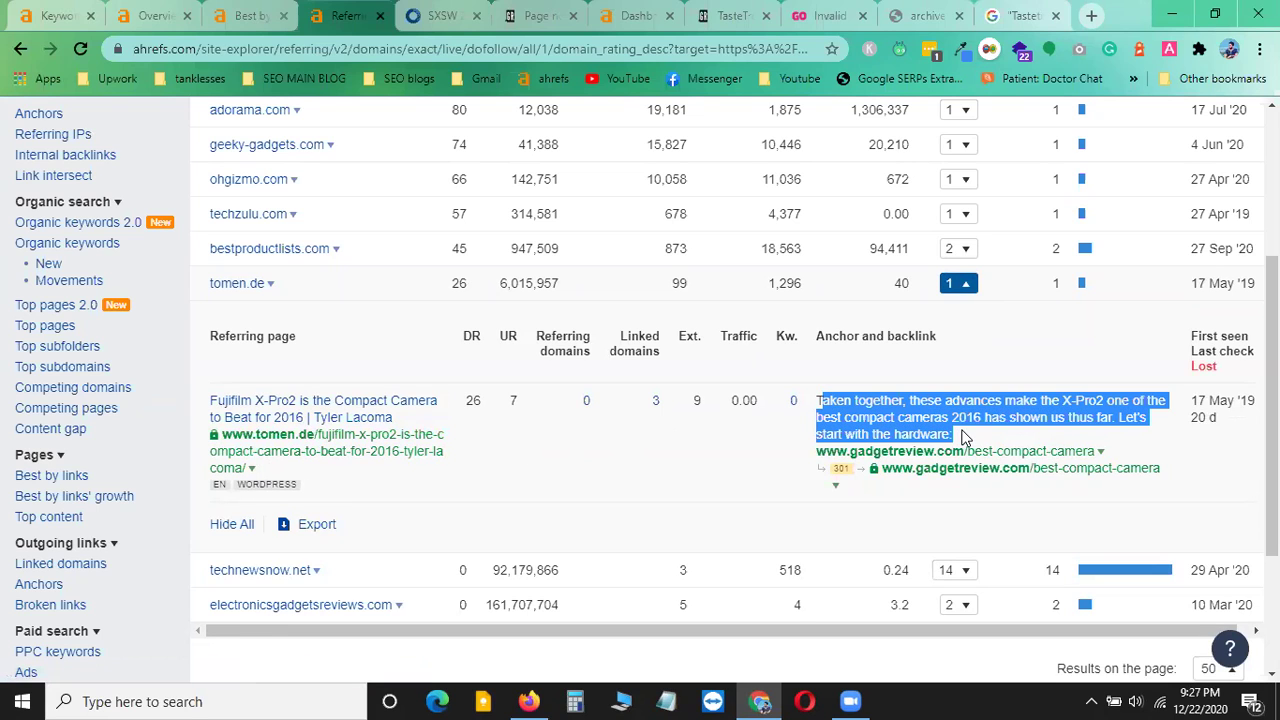
{"action": "left_click", "coordinate": [978, 430]}
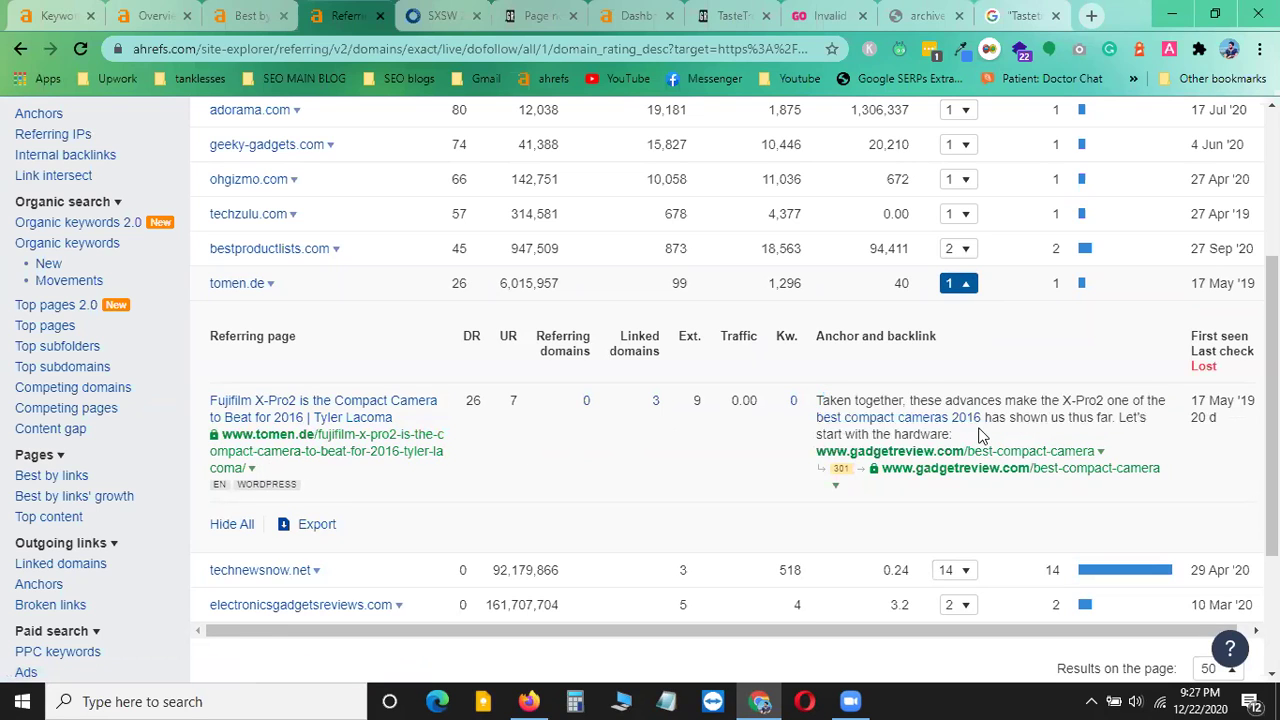
{"action": "left_click", "coordinate": [967, 285]}
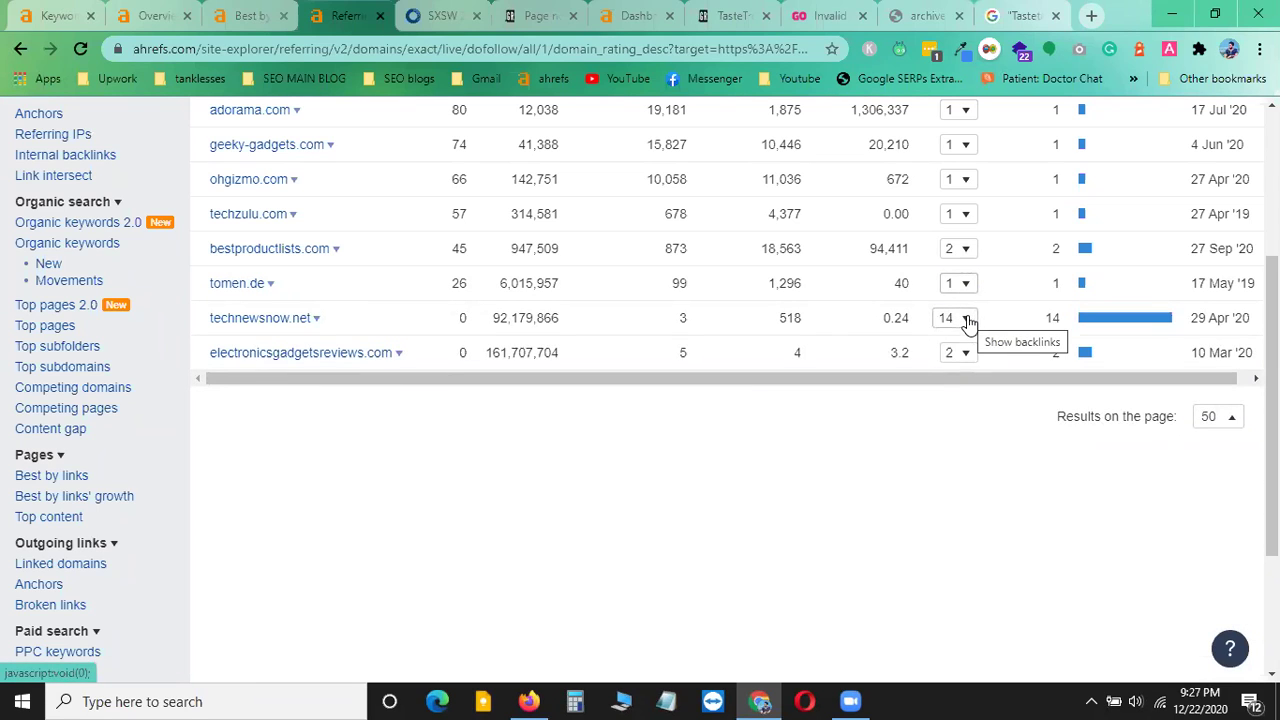
- Review the referring pages and anchors of technewsnow.net's backlinks, and collapse the list
{"action": "left_click", "coordinate": [967, 319]}
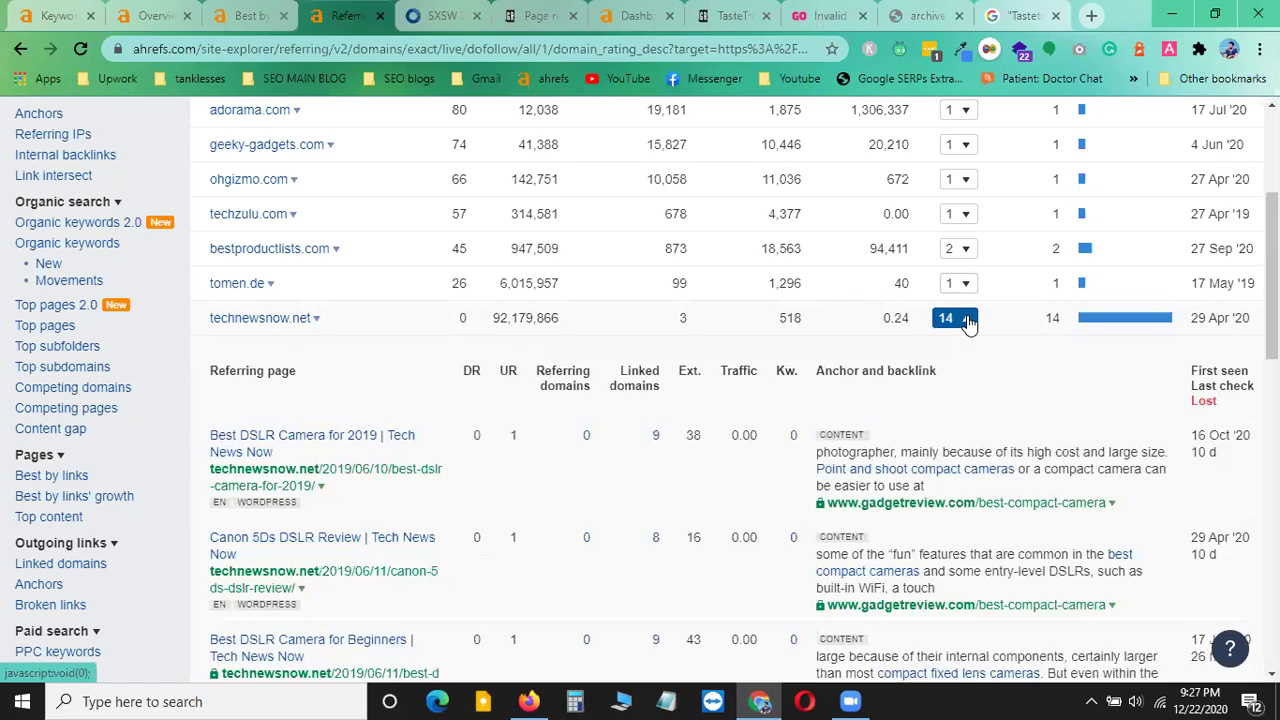
{"action": "scroll", "coordinate": [967, 320], "scroll_direction": "down", "scroll_amount": 5}
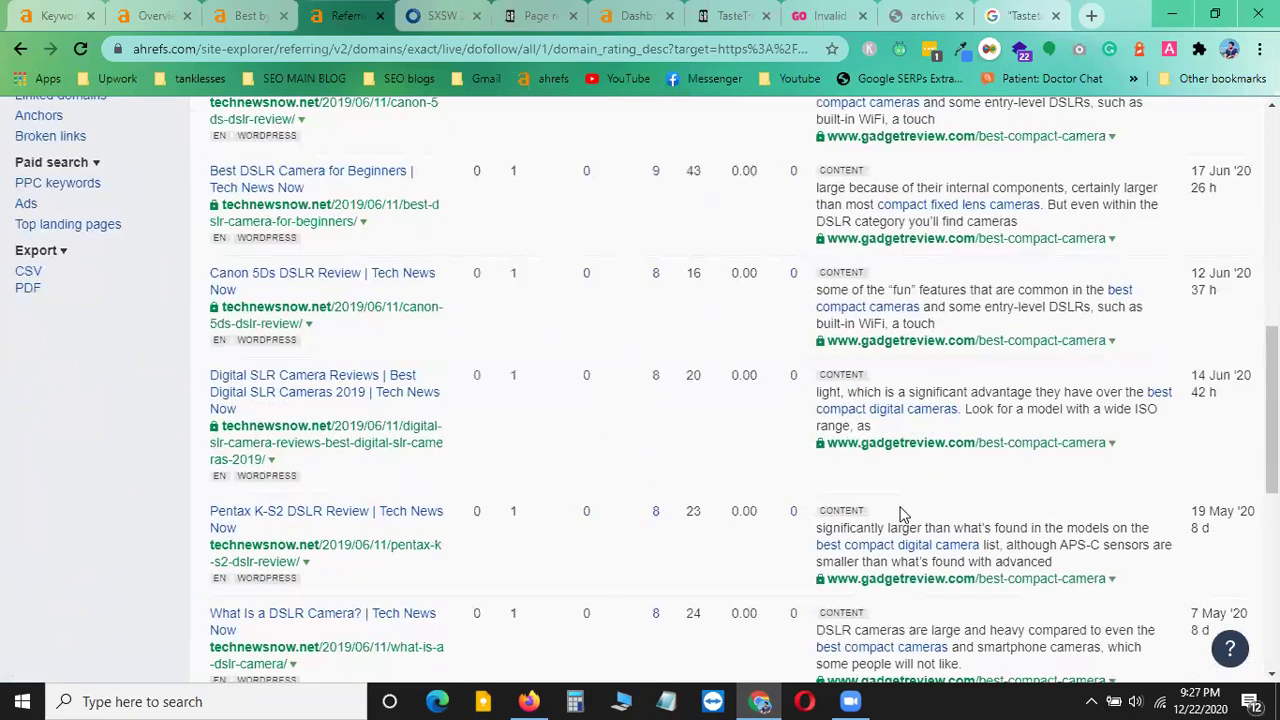
{"action": "scroll", "coordinate": [893, 563], "scroll_direction": "down", "scroll_amount": 4}
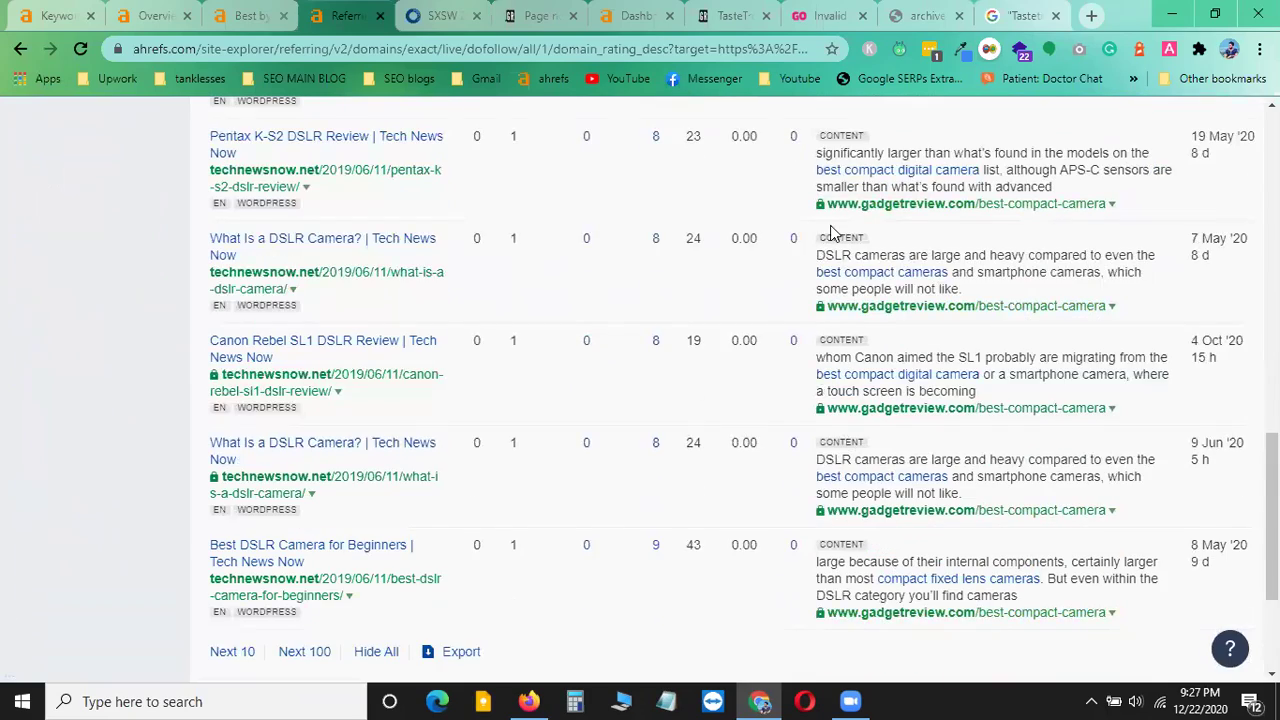
{"action": "scroll", "coordinate": [828, 232], "scroll_direction": "up", "scroll_amount": 5}
{"action": "scroll", "coordinate": [828, 232], "scroll_direction": "up", "scroll_amount": 2}
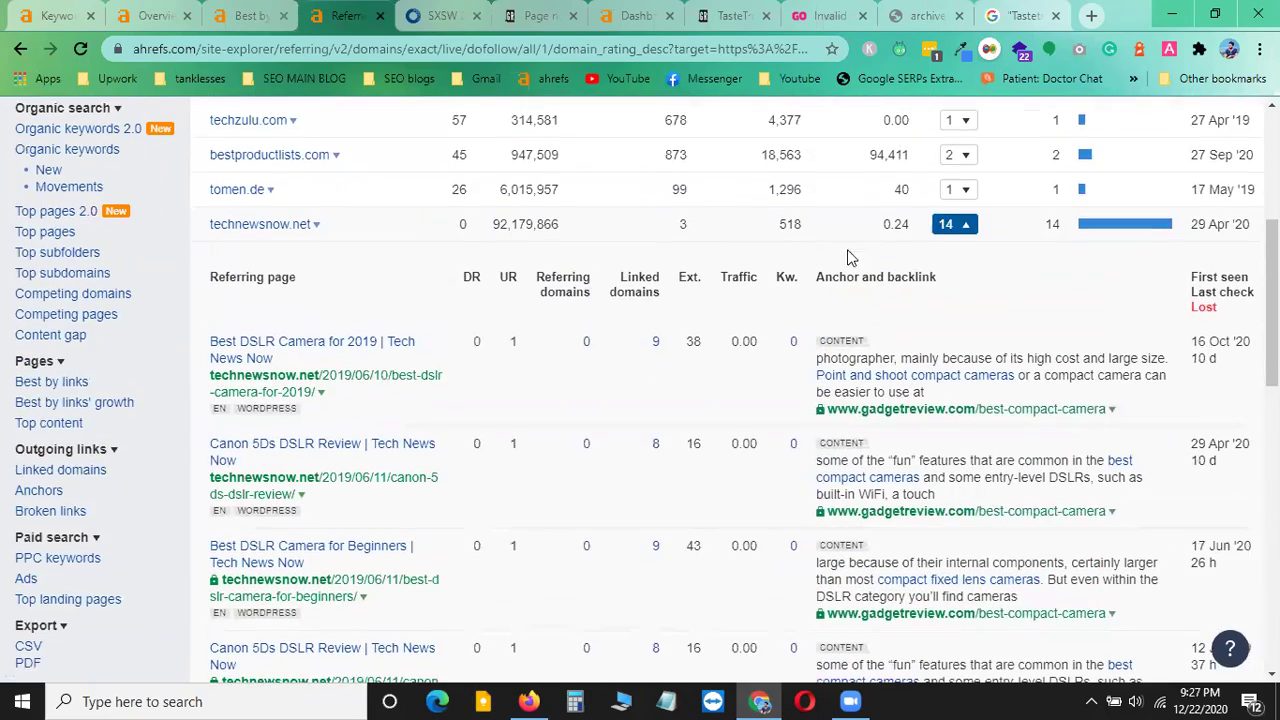
{"action": "left_click", "coordinate": [968, 228]}
{"action": "left_click", "coordinate": [968, 228]}
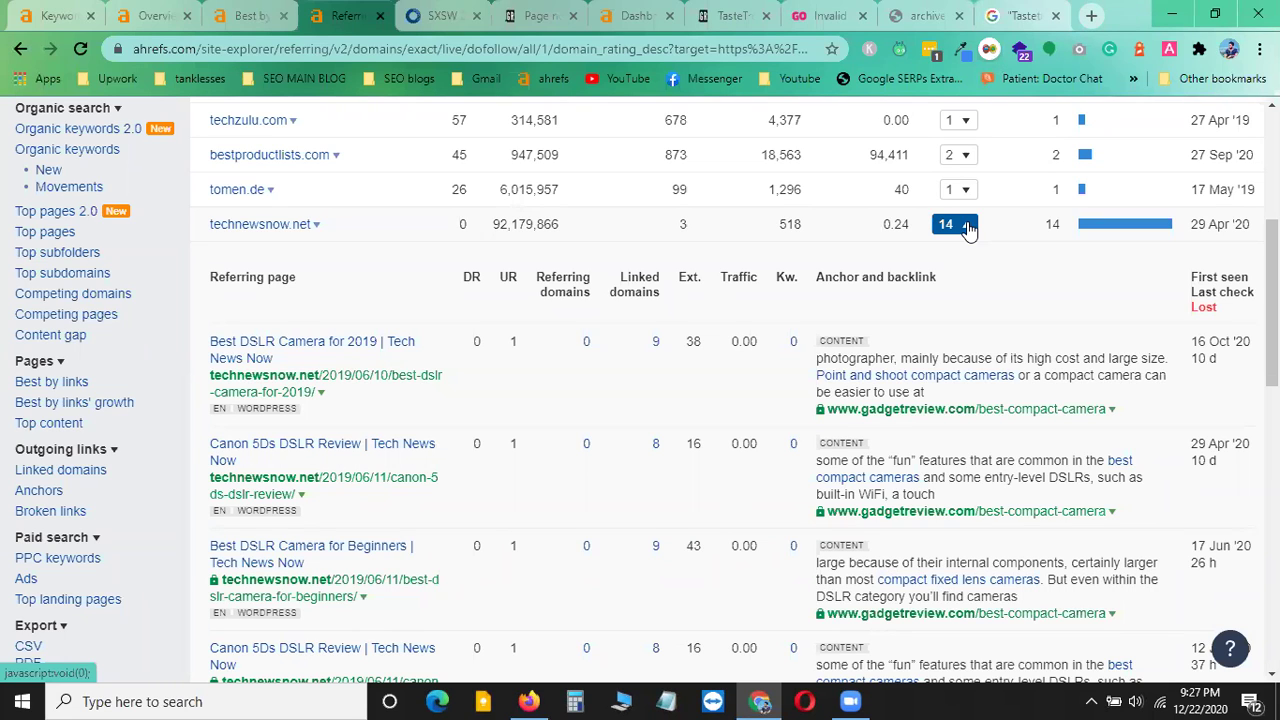
{"action": "left_click", "coordinate": [968, 228]}
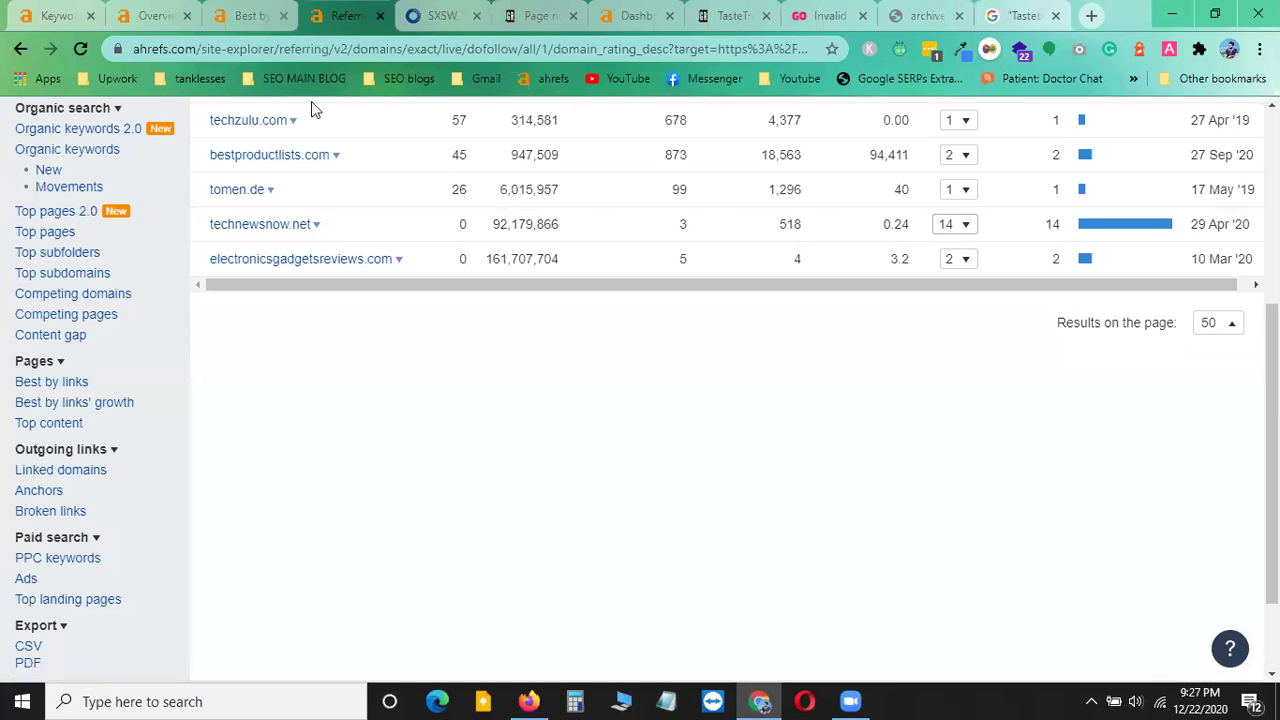
{"action": "left_click", "coordinate": [257, 14]}
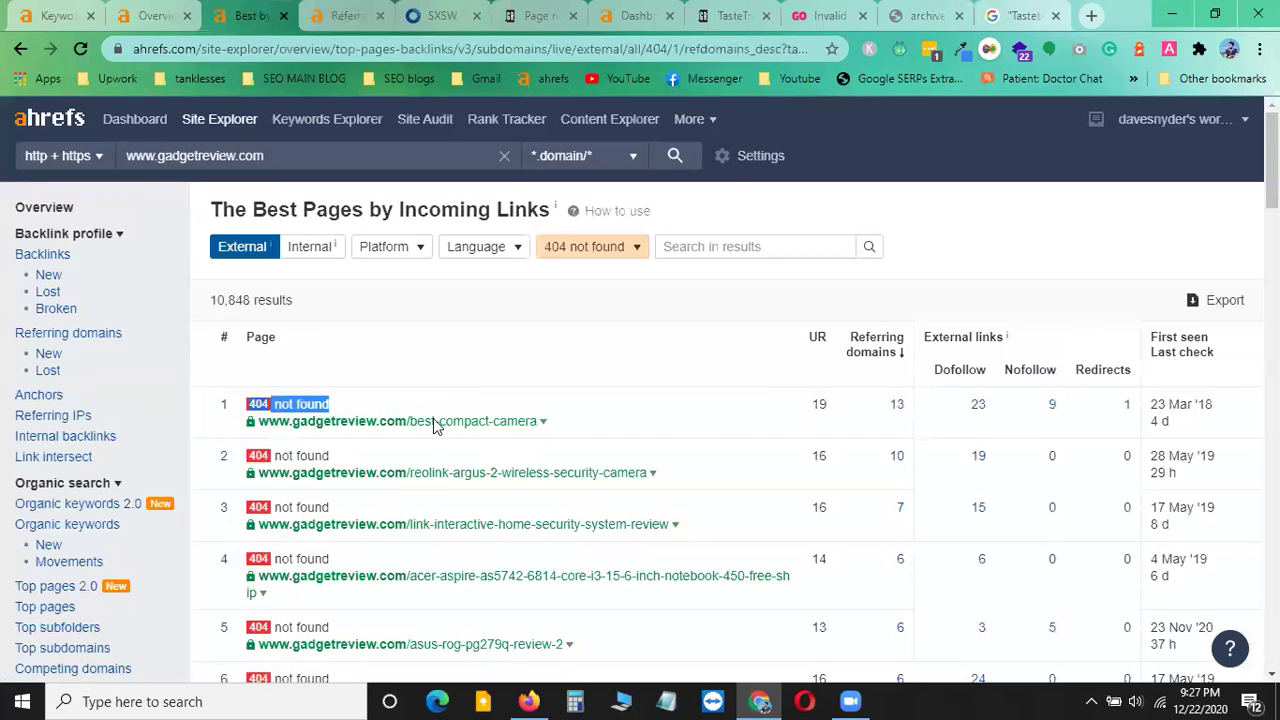
{"action": "left_click", "coordinate": [609, 388]}
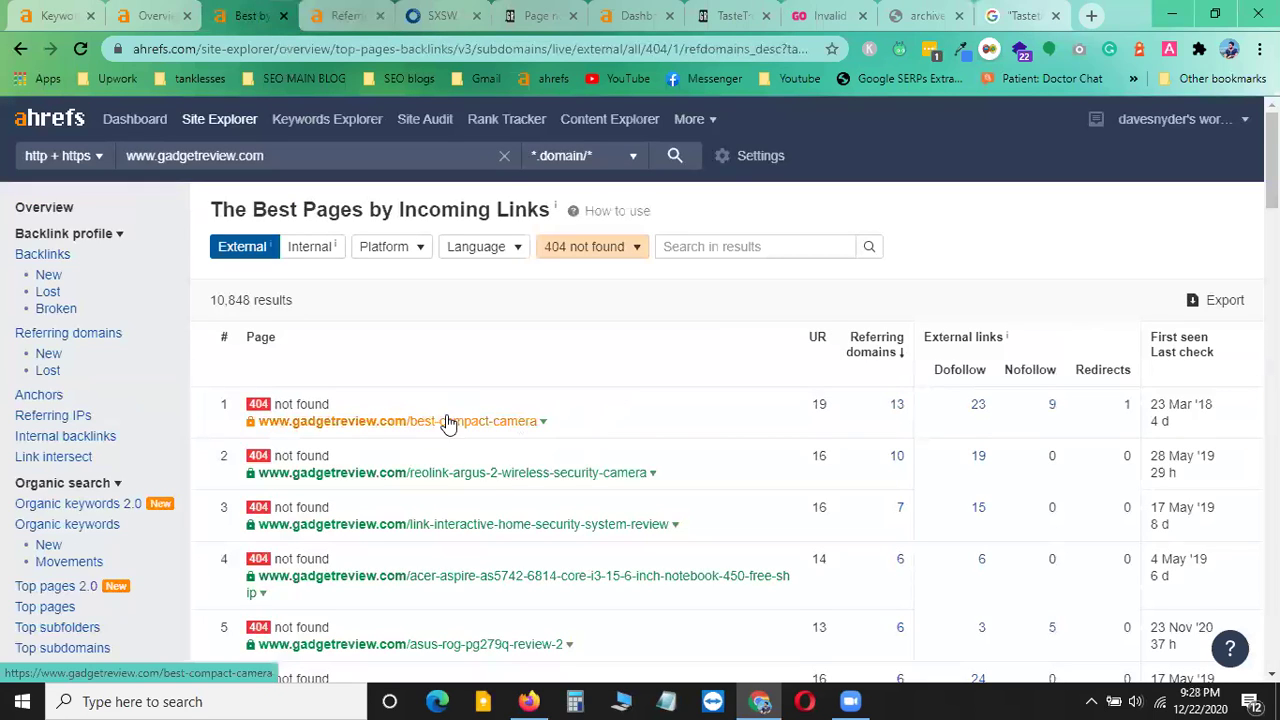
{"action": "left_click", "coordinate": [510, 421], "text": "shift"}
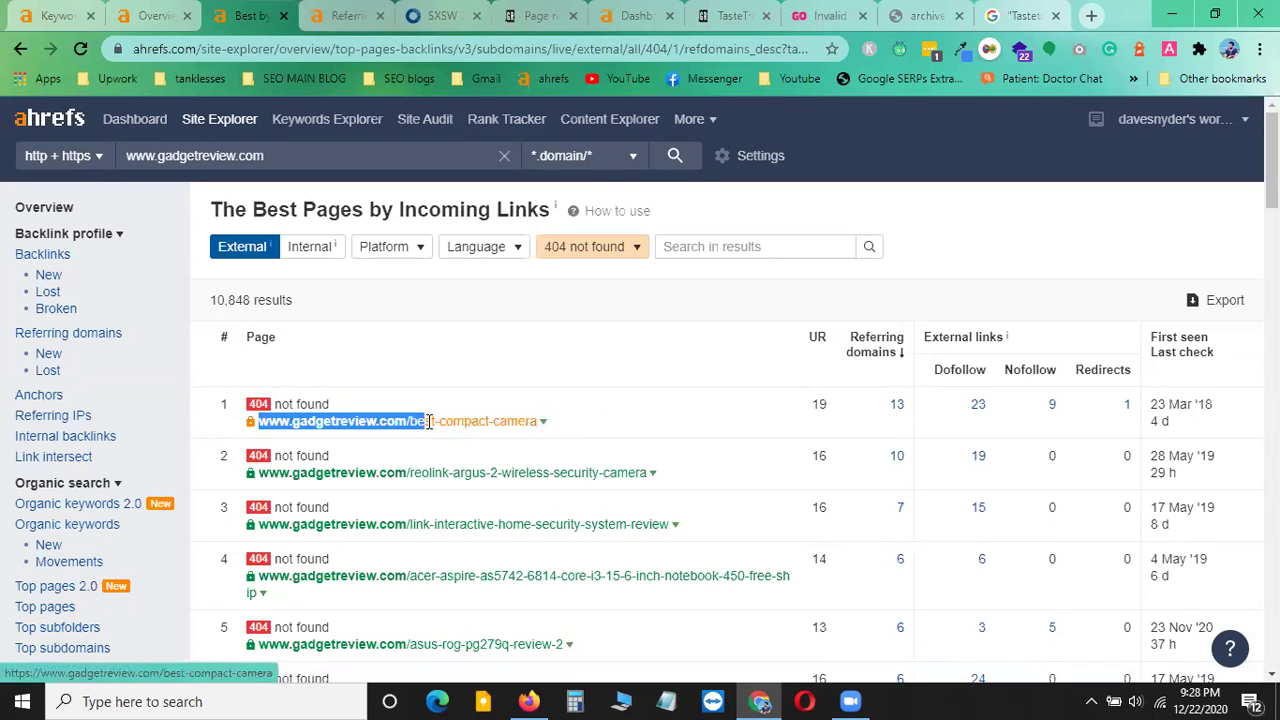
{"action": "triple_click", "coordinate": [555, 422]}
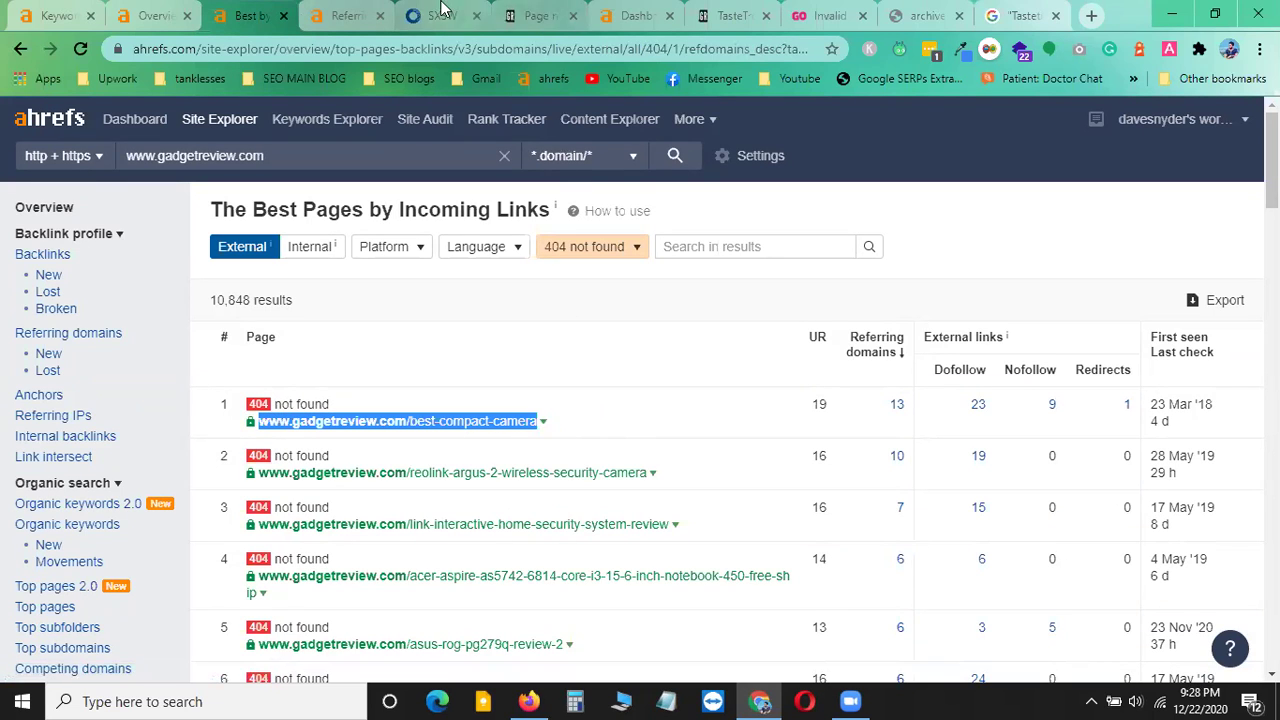
{"action": "left_click", "coordinate": [340, 16]}
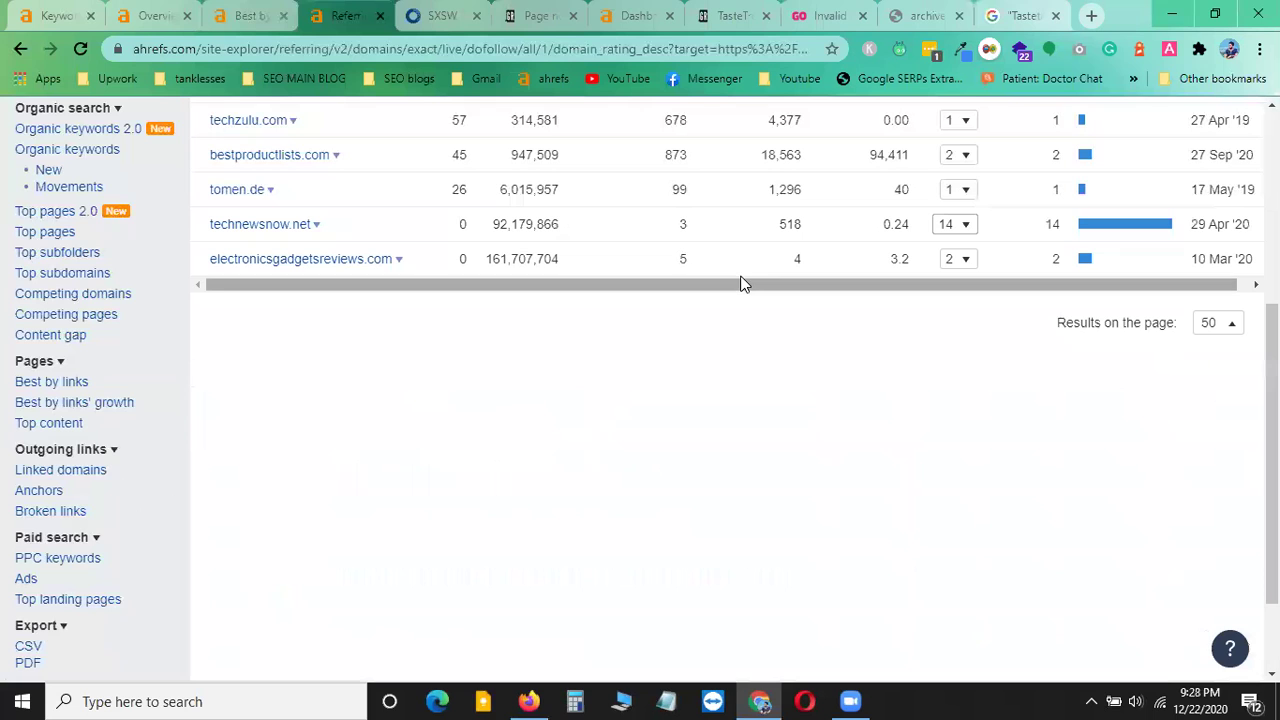
- Reopen technewsnow.net's backlink details to compare its referring pages with the linked Gadget Review URL, and collapse them
{"action": "left_click", "coordinate": [966, 229]}
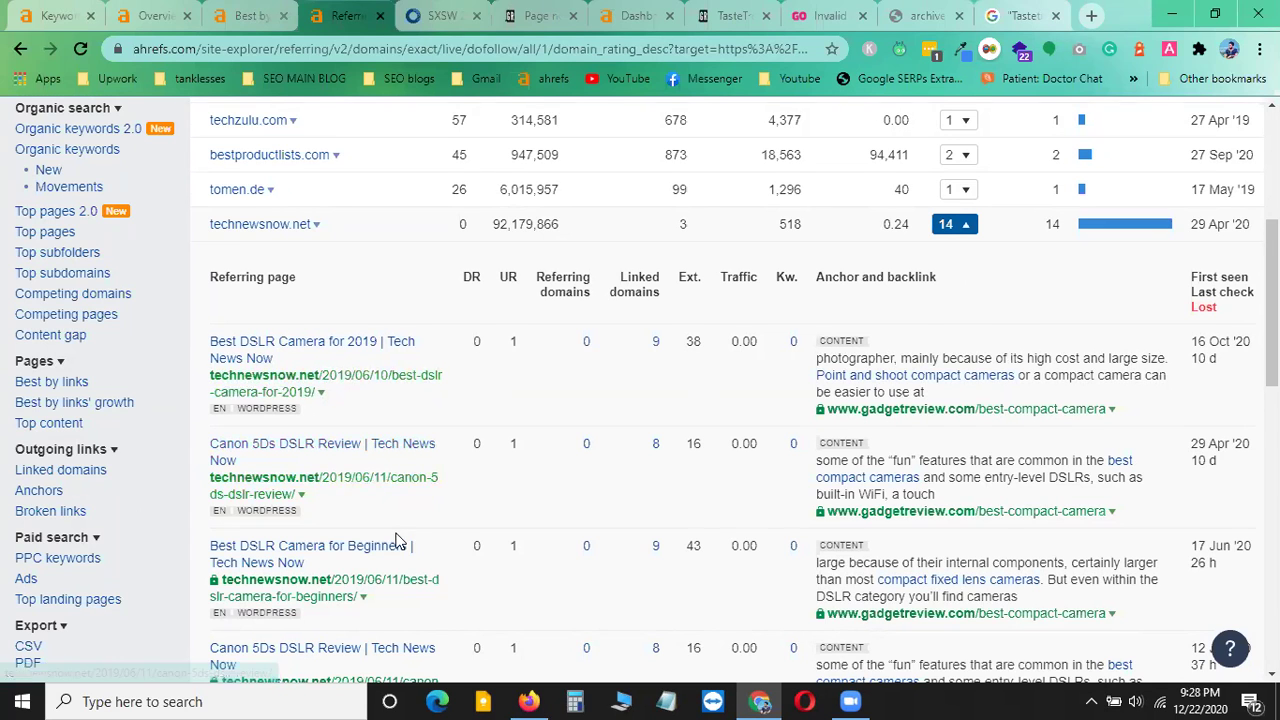
{"action": "scroll", "coordinate": [405, 523], "scroll_direction": "down", "scroll_amount": 2}
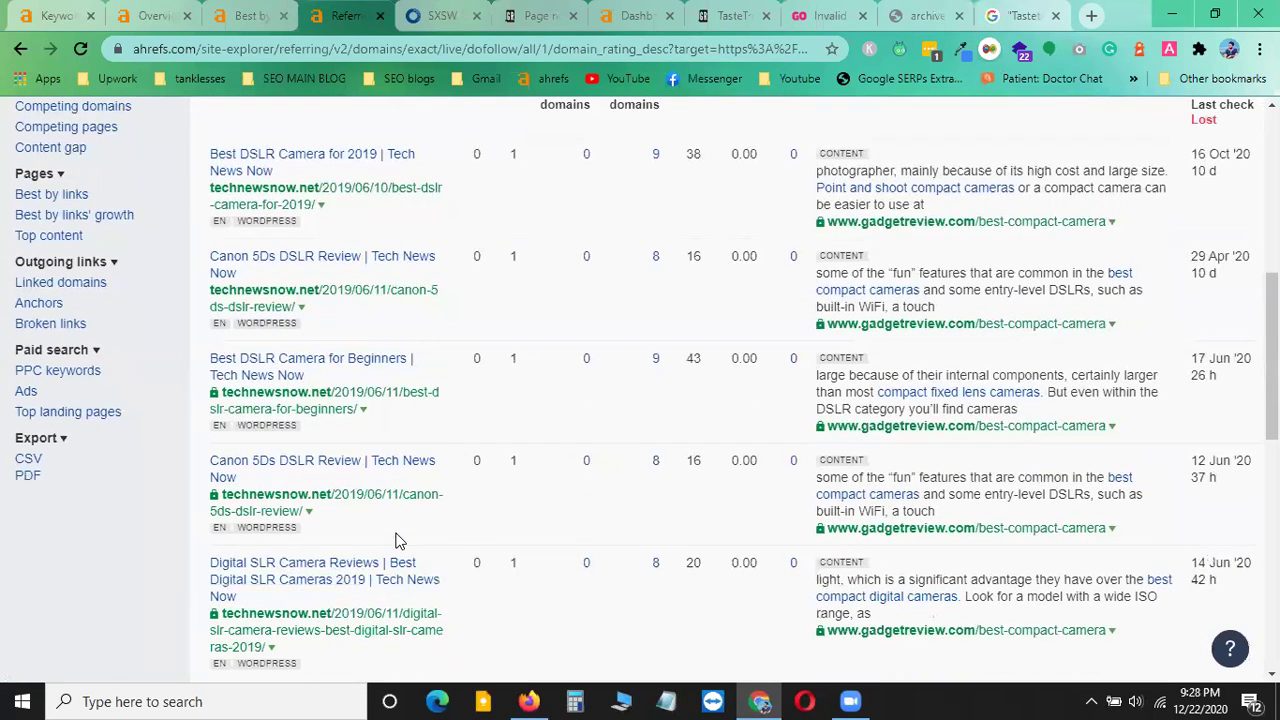
{"action": "scroll", "coordinate": [400, 535], "scroll_direction": "up", "scroll_amount": 1}
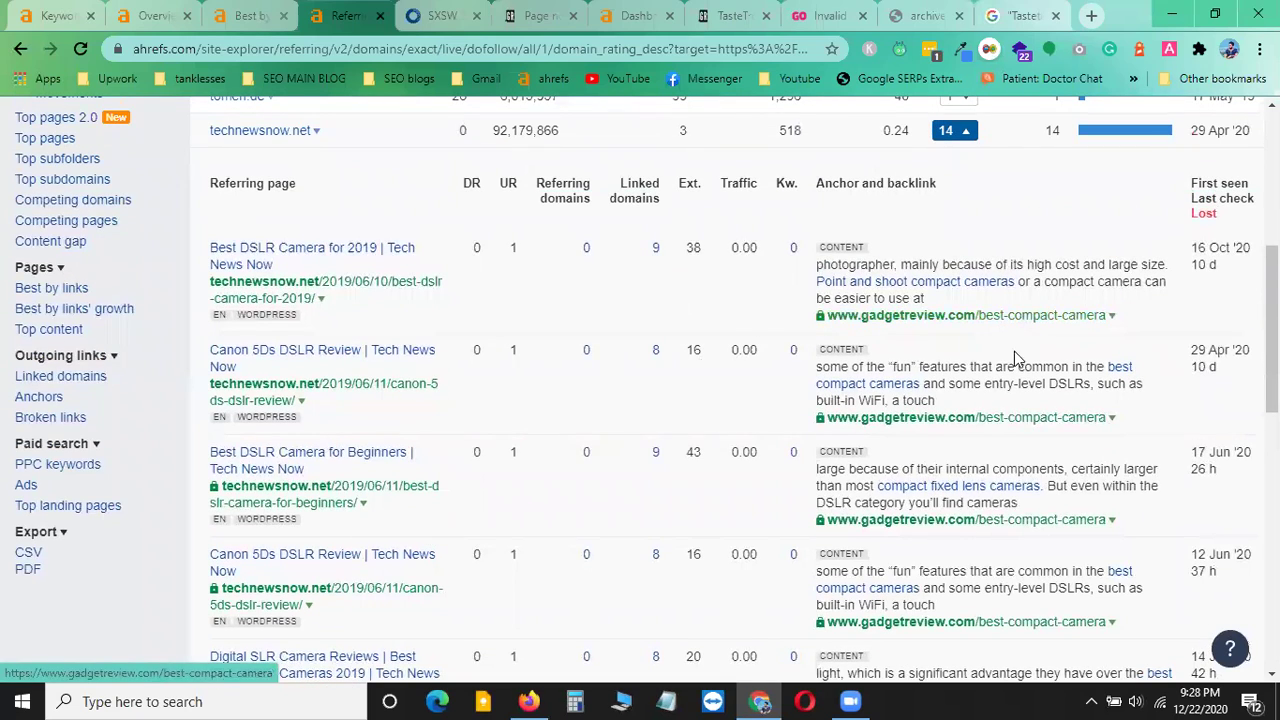
{"action": "scroll", "coordinate": [1014, 357], "scroll_direction": "down", "scroll_amount": 5}
{"action": "scroll", "coordinate": [1007, 405], "scroll_direction": "down", "scroll_amount": 3}
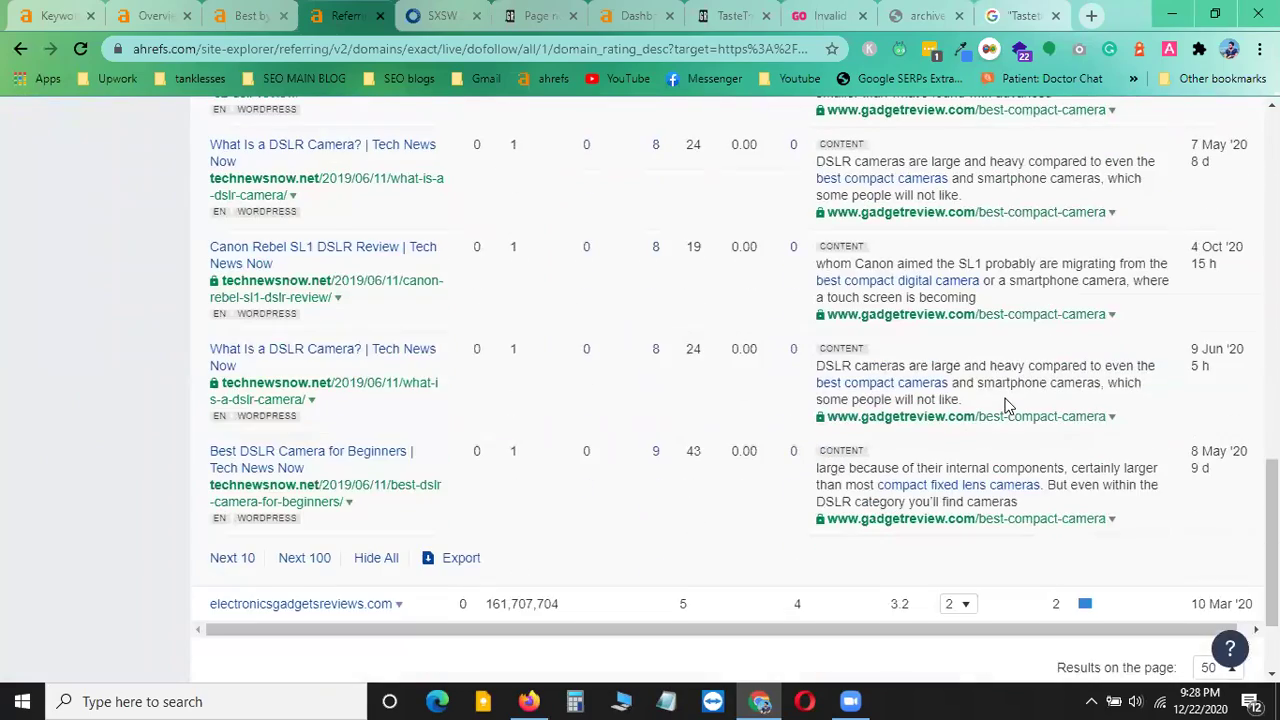
{"action": "scroll", "coordinate": [1007, 405], "scroll_direction": "up", "scroll_amount": 8}
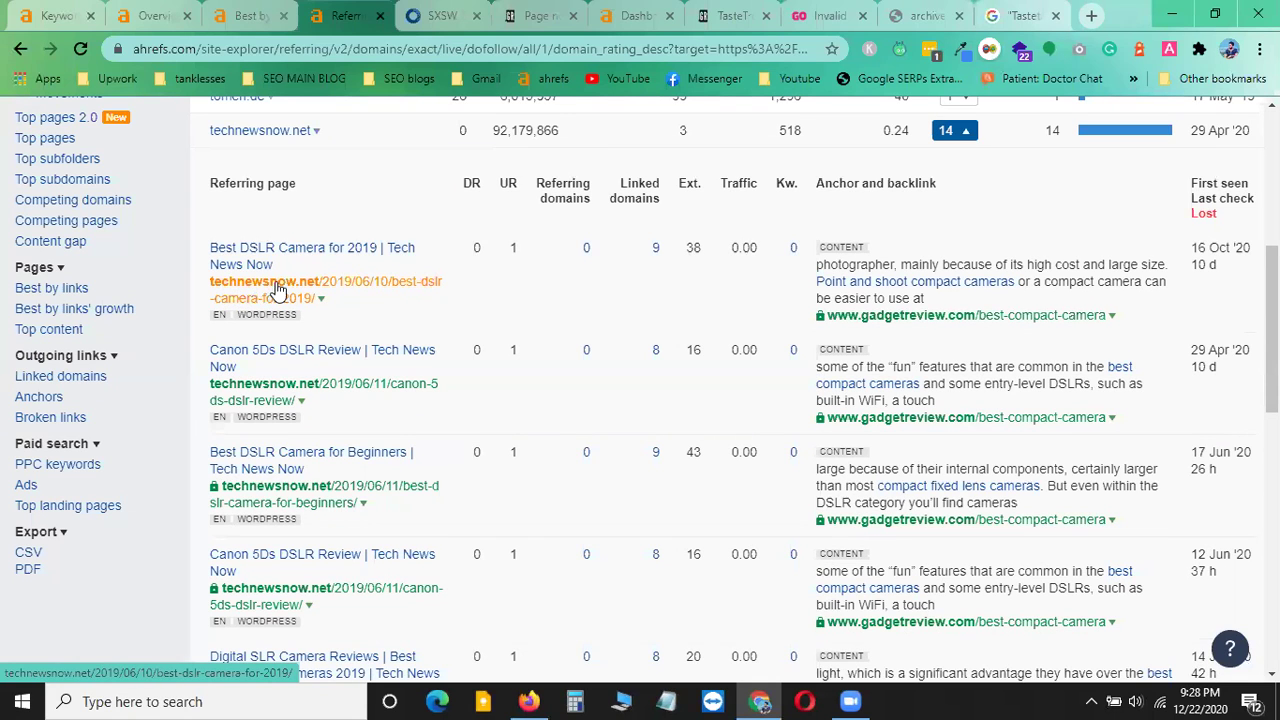
{"action": "left_click", "coordinate": [962, 132]}
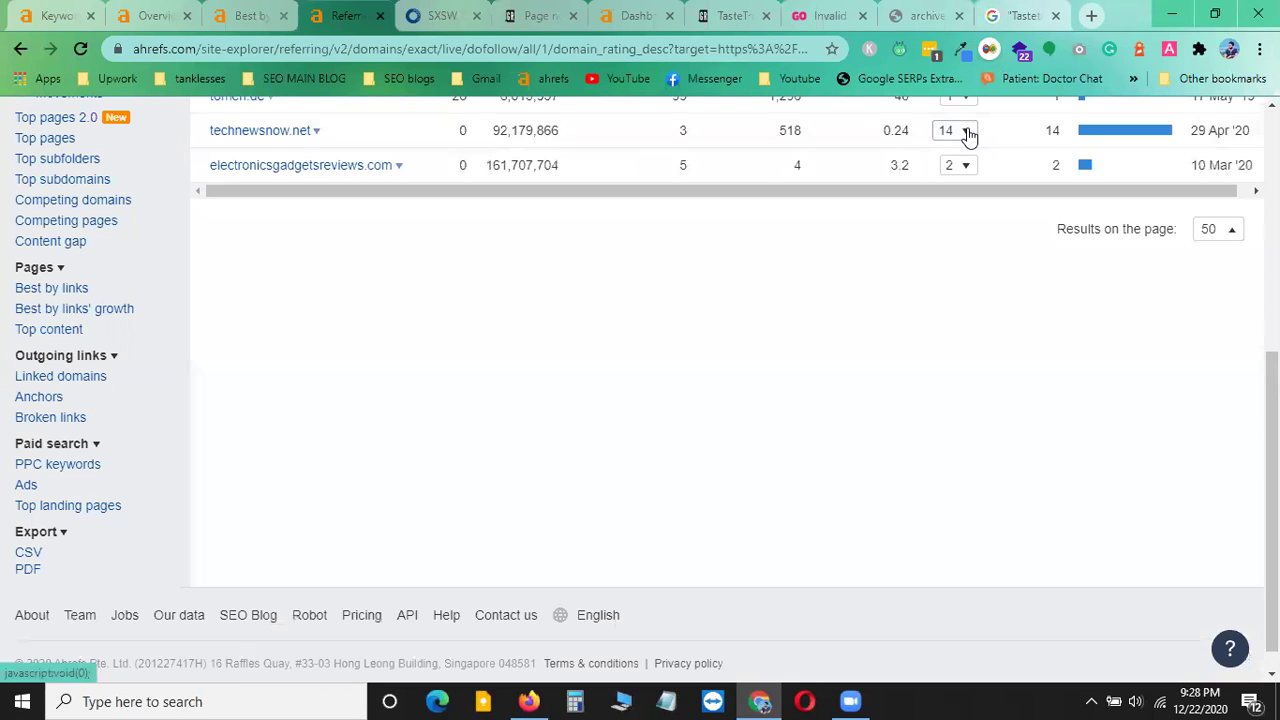
- Recheck technewsnow.net's domain metrics and backlinks, and review the anchors of electronicsgadgetsreviews.com's backlinks, collapsing each after viewing
{"action": "left_click", "coordinate": [316, 131]}
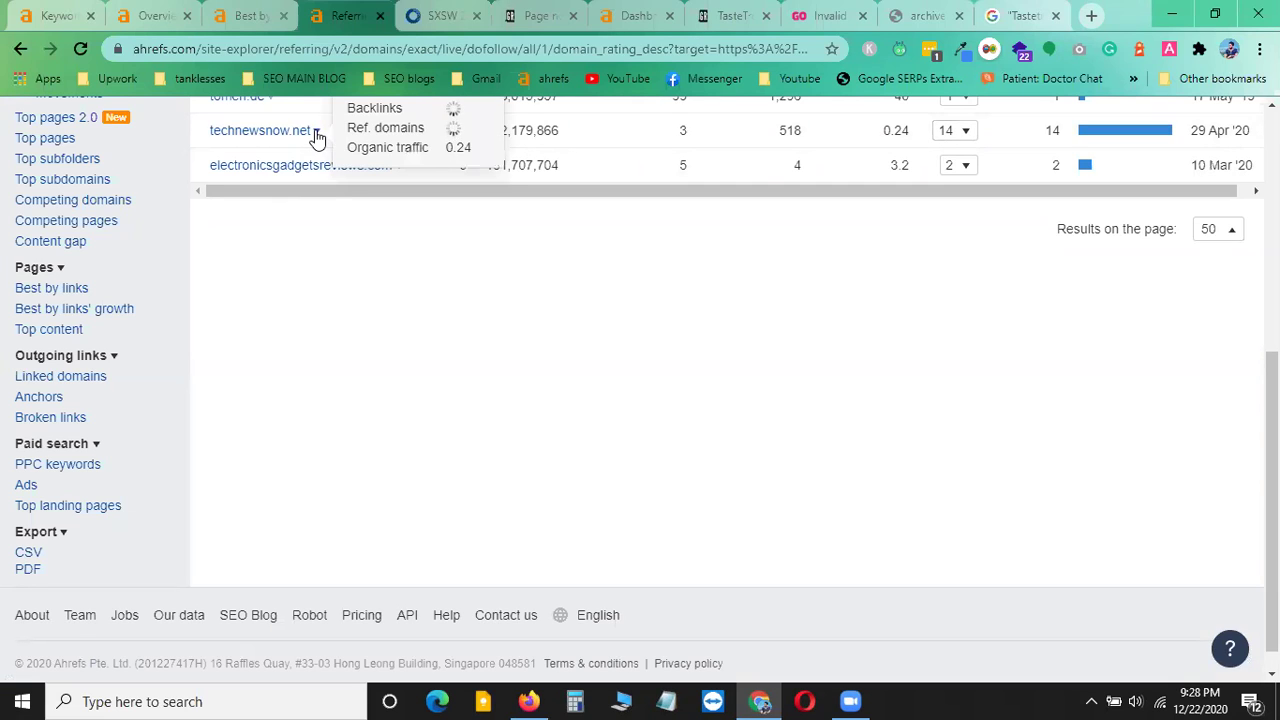
{"action": "left_click", "coordinate": [960, 132]}
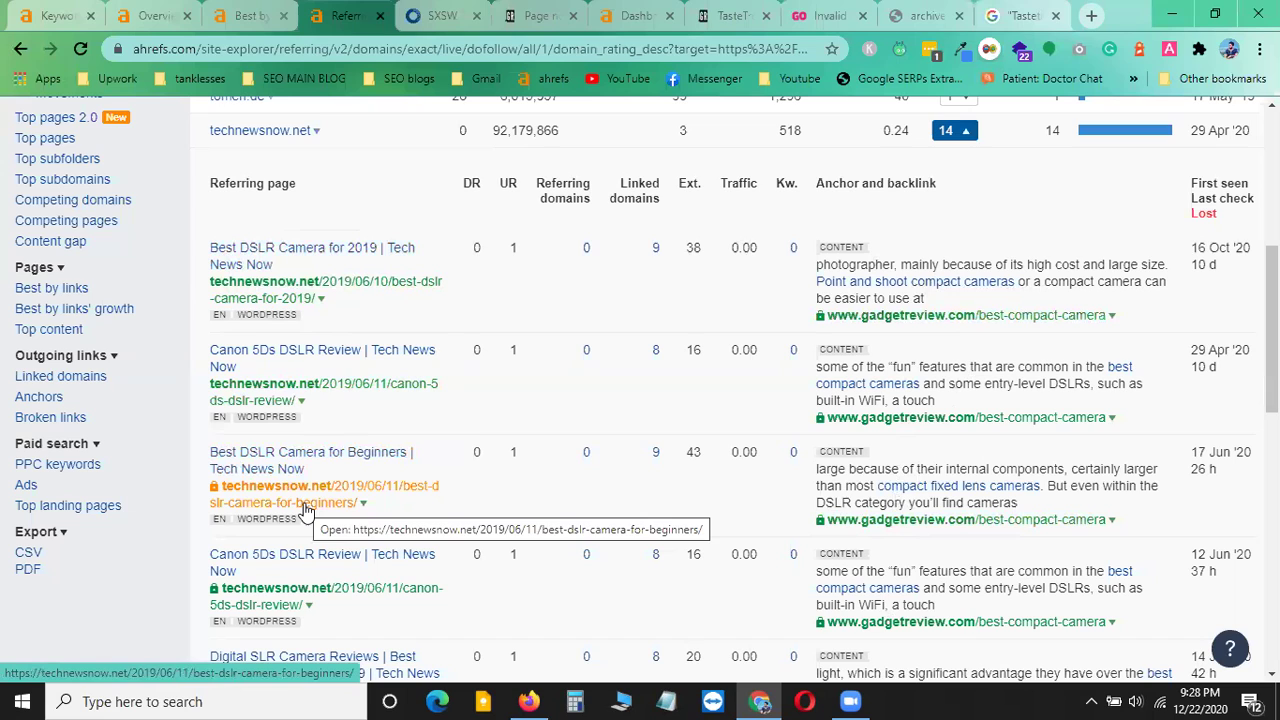
{"action": "left_click", "coordinate": [962, 133]}
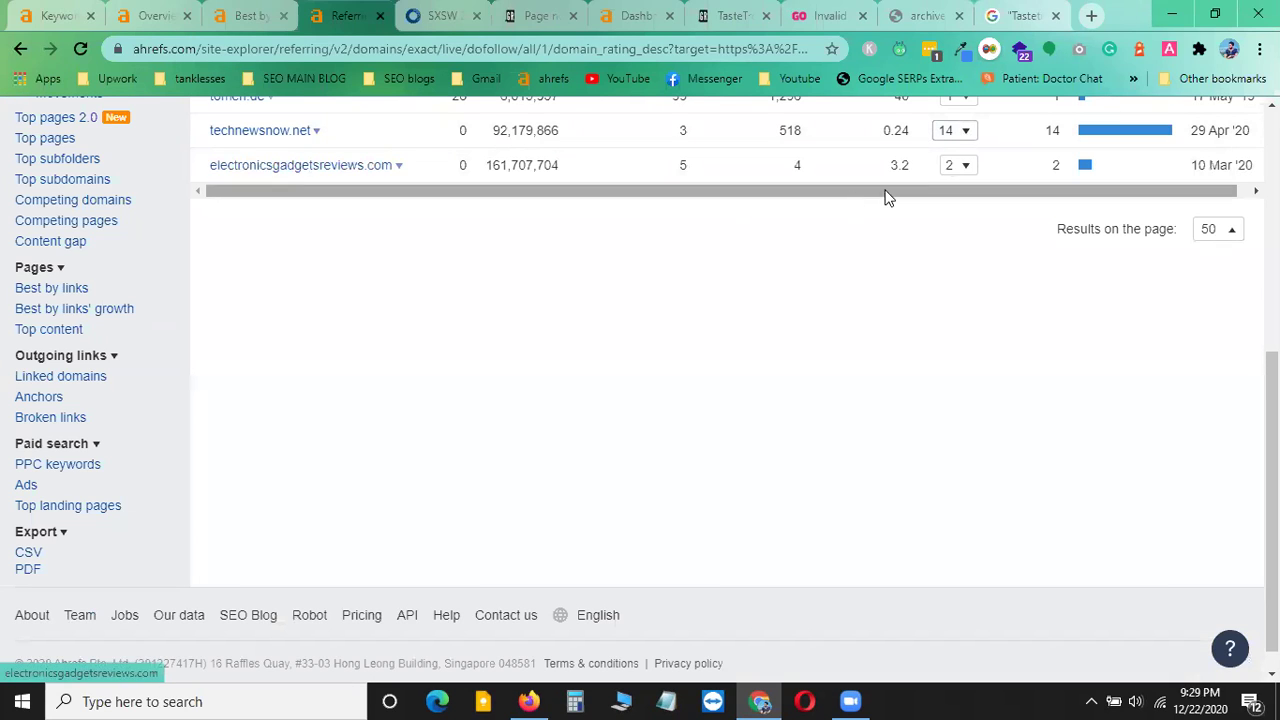
{"action": "left_click", "coordinate": [965, 167]}
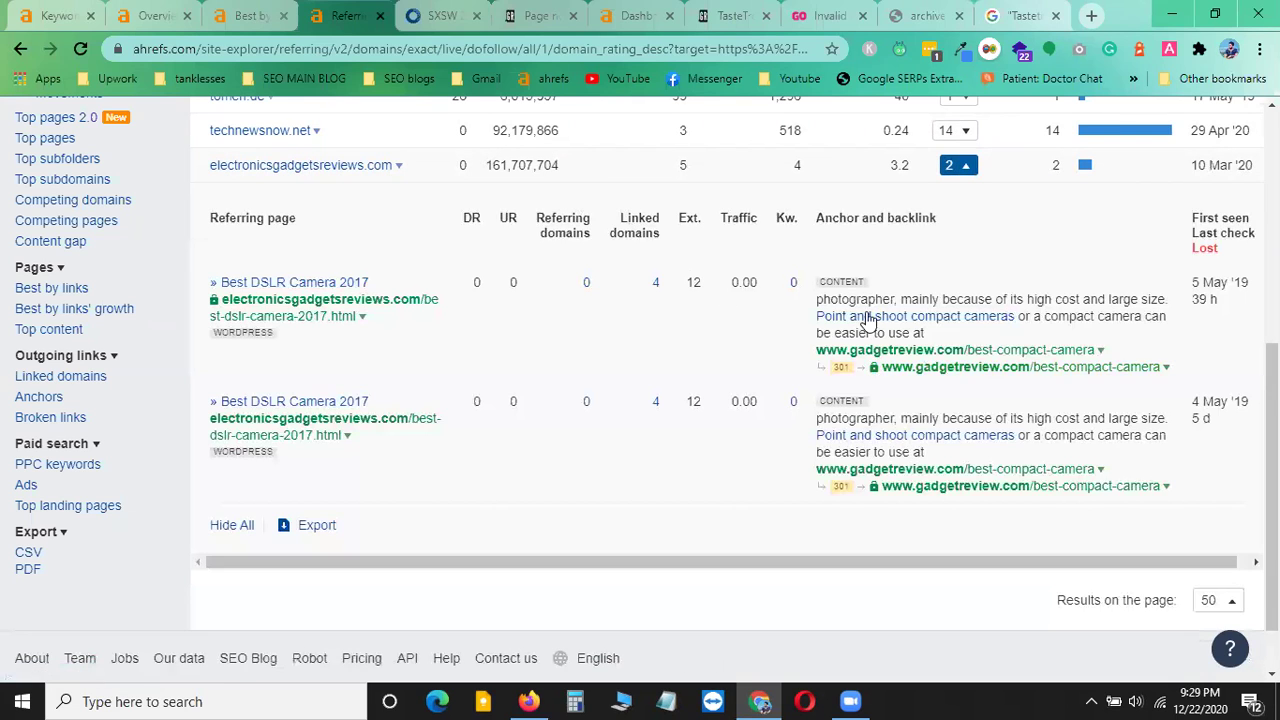
{"action": "left_click", "coordinate": [972, 170]}
- Highlight the full list of dofollow referring domains from adorama.com to electronicsgadgetsreviews.com, clearing the selection after each pass
{"action": "scroll", "coordinate": [211, 320], "scroll_direction": "up", "scroll_amount": 4}
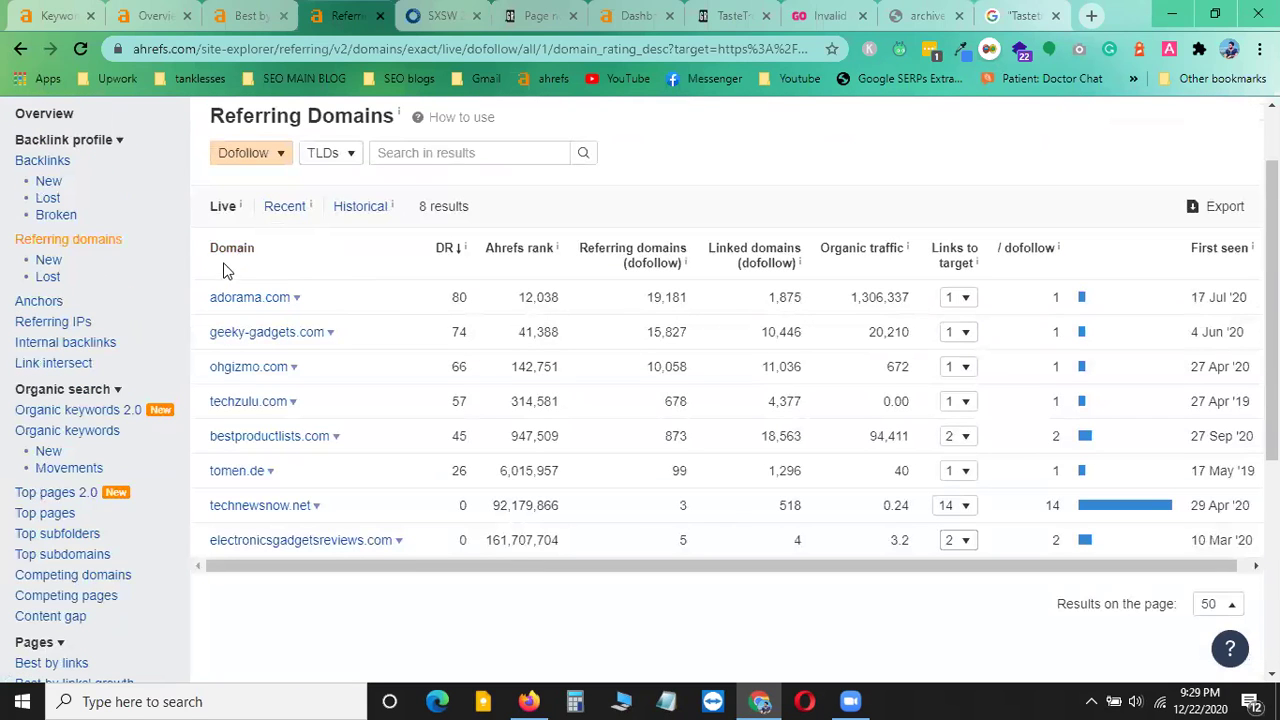
{"action": "left_click_drag", "start_coordinate": [206, 294], "coordinate": [407, 557]}
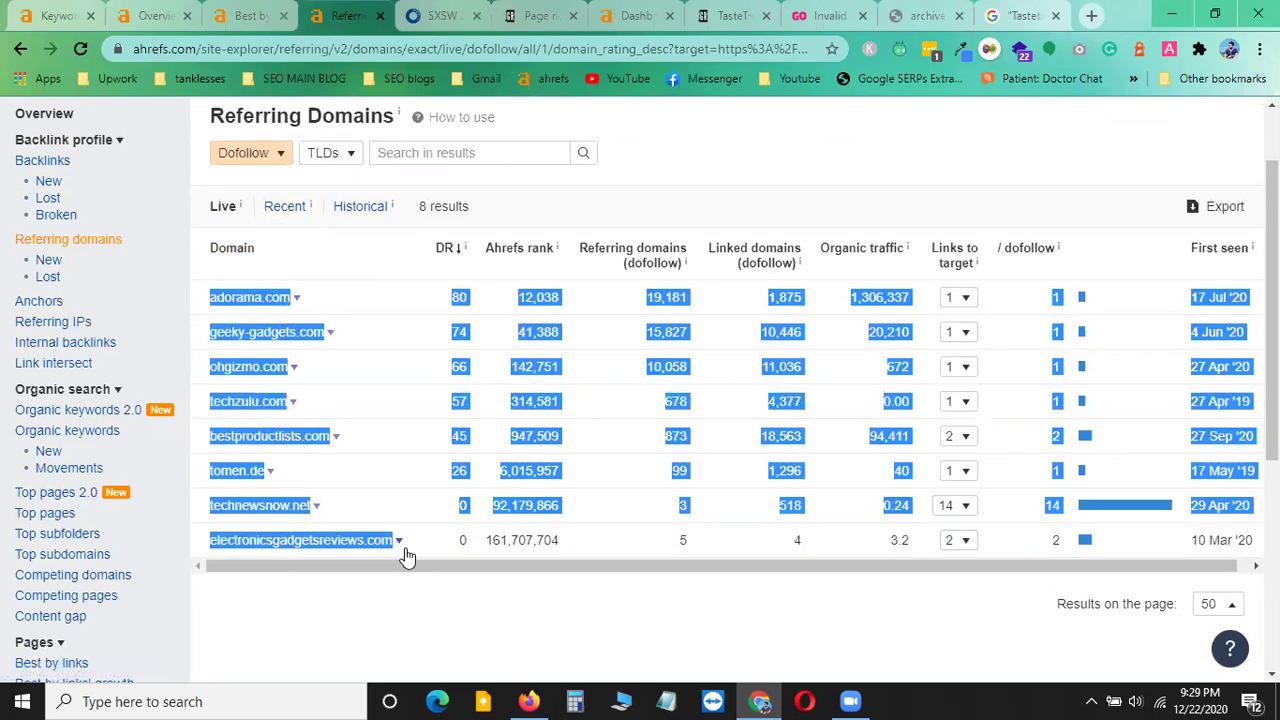
{"action": "left_click", "coordinate": [420, 595]}
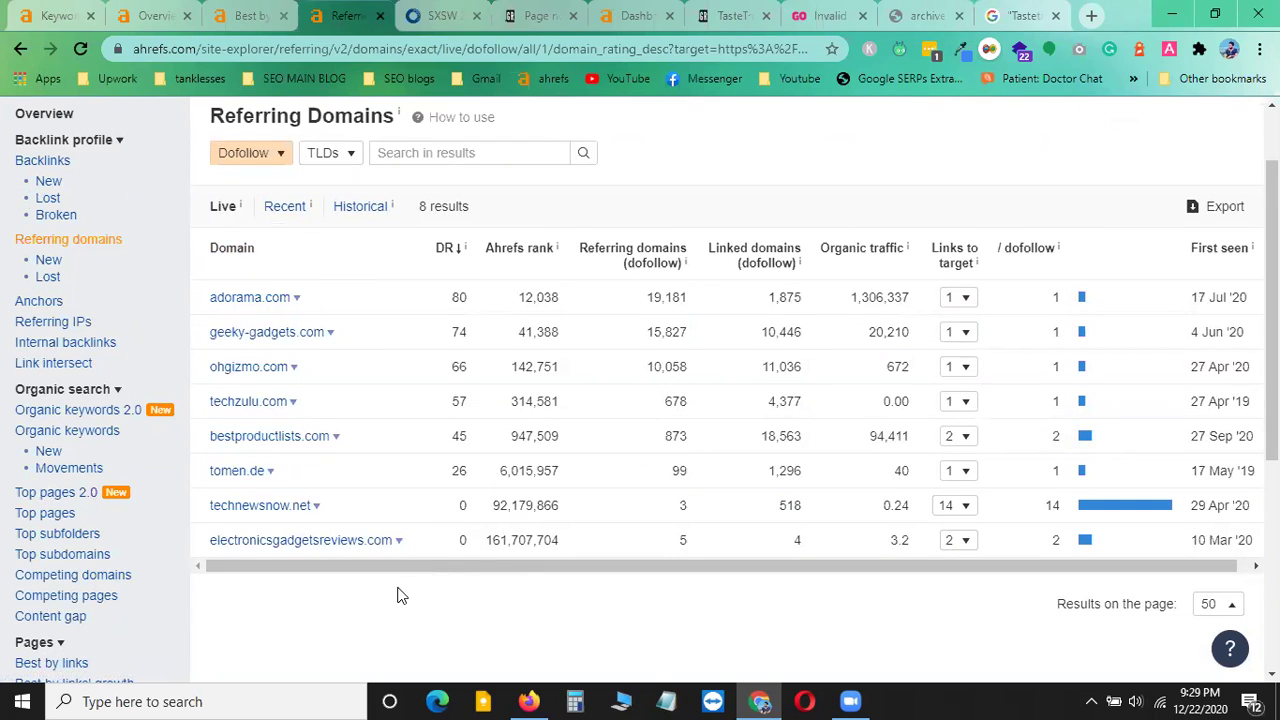
{"action": "left_click_drag", "start_coordinate": [207, 294], "coordinate": [375, 550]}
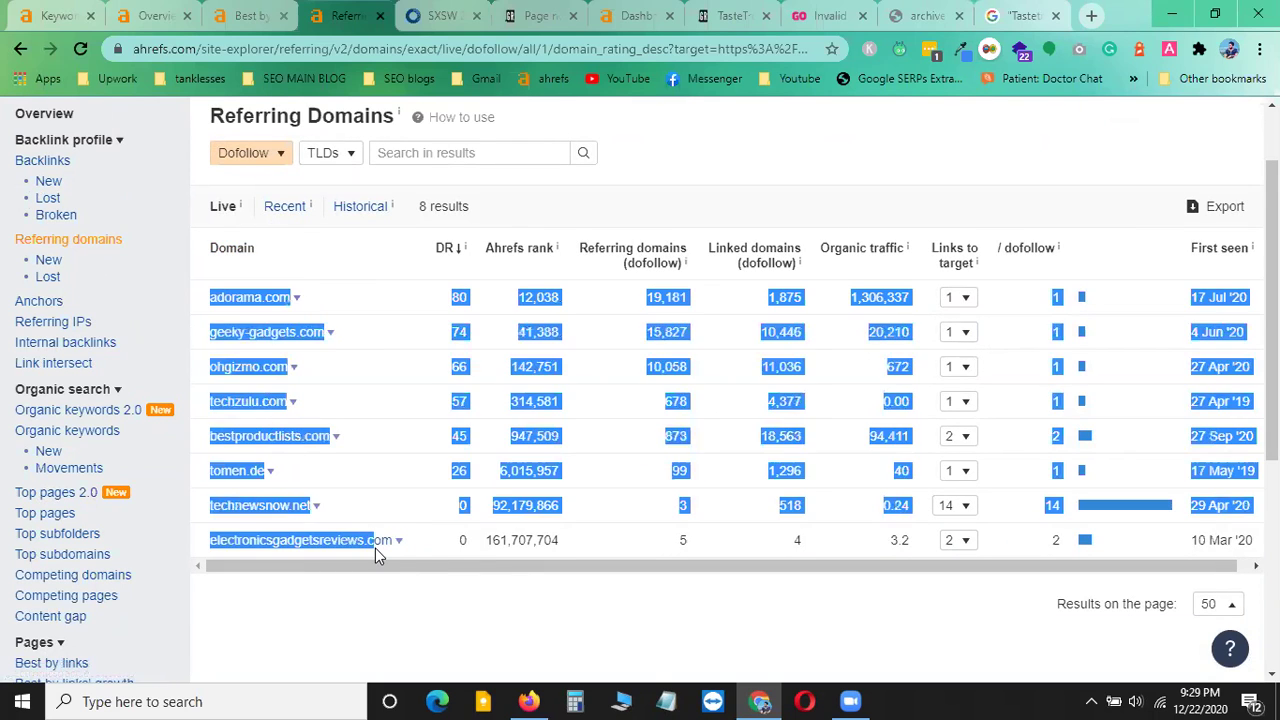
{"action": "left_click", "coordinate": [450, 595]}
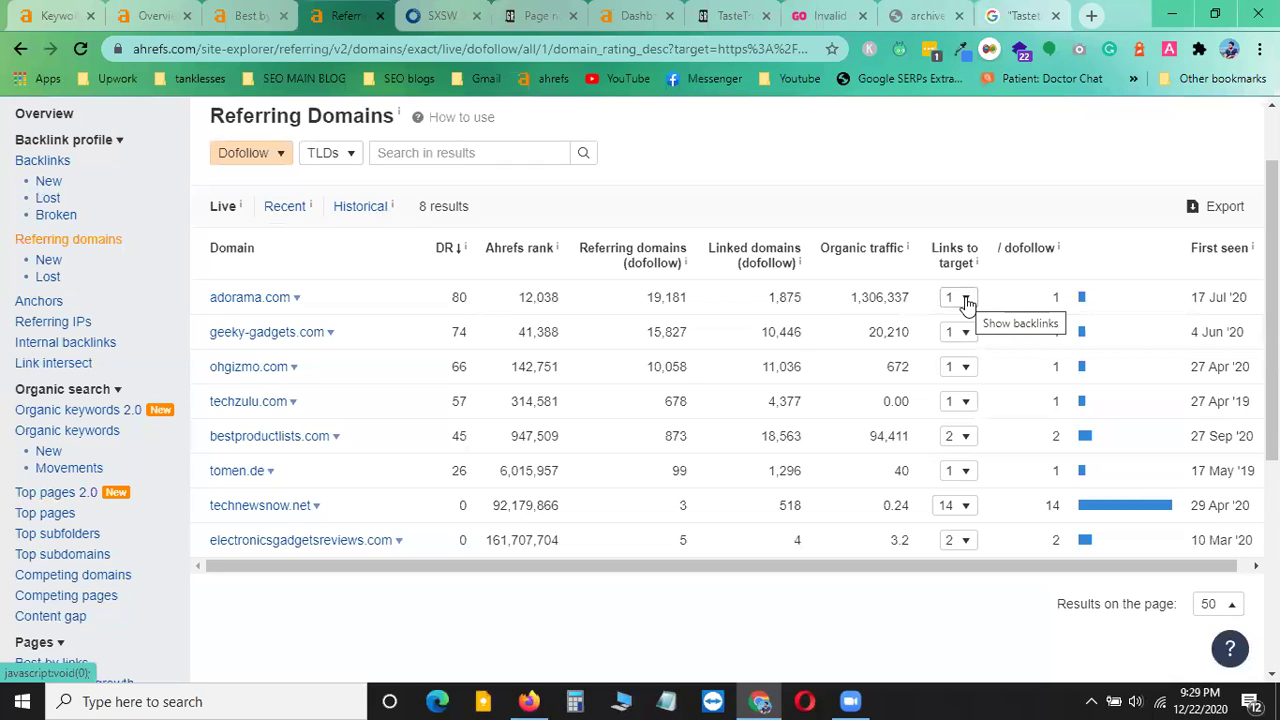
{"action": "left_click_drag", "start_coordinate": [197, 291], "coordinate": [385, 557]}
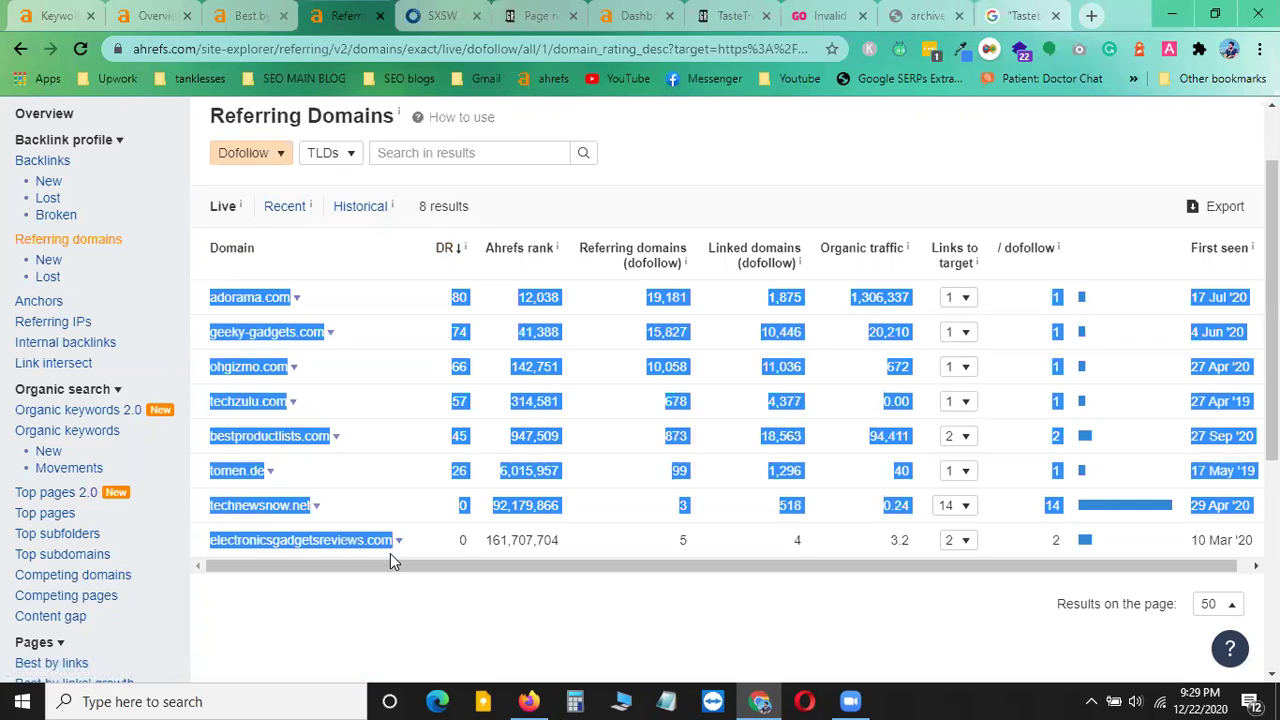
{"action": "left_click", "coordinate": [365, 613]}
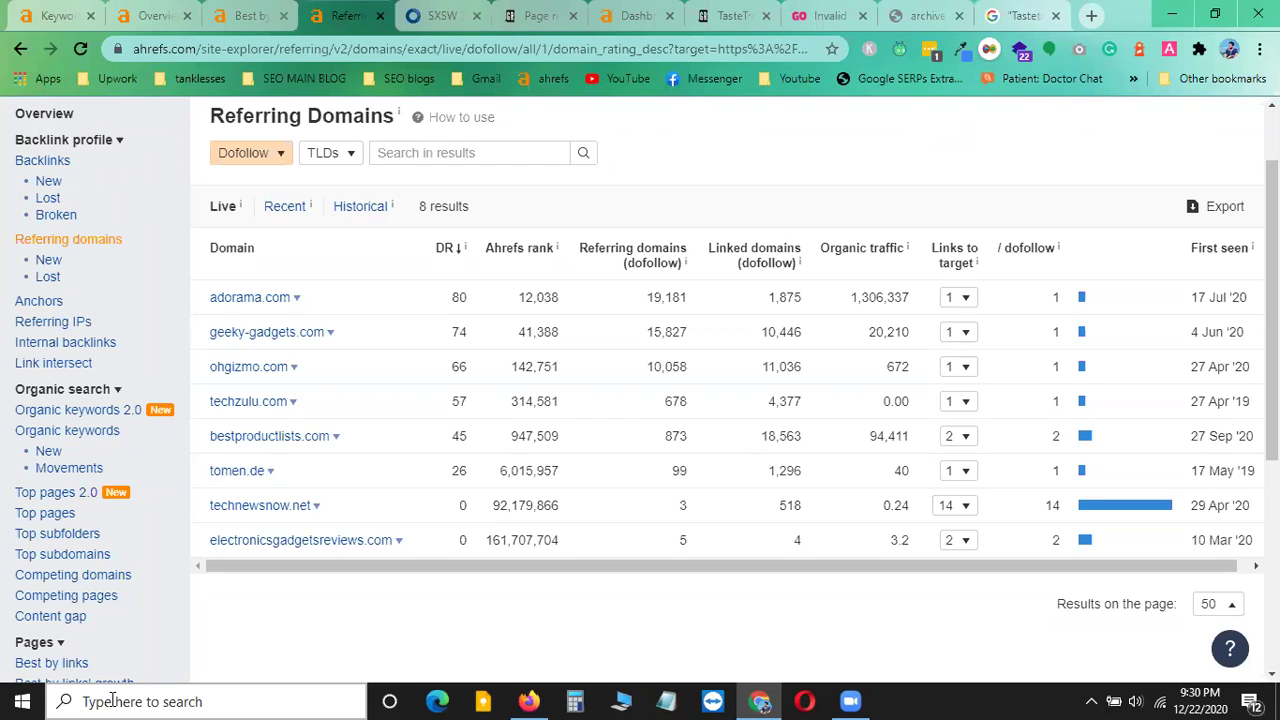
- Expand and collapse the backlink details of adorama.com and bestproductlists.com to recheck their anchors
{"action": "left_click", "coordinate": [964, 301]}
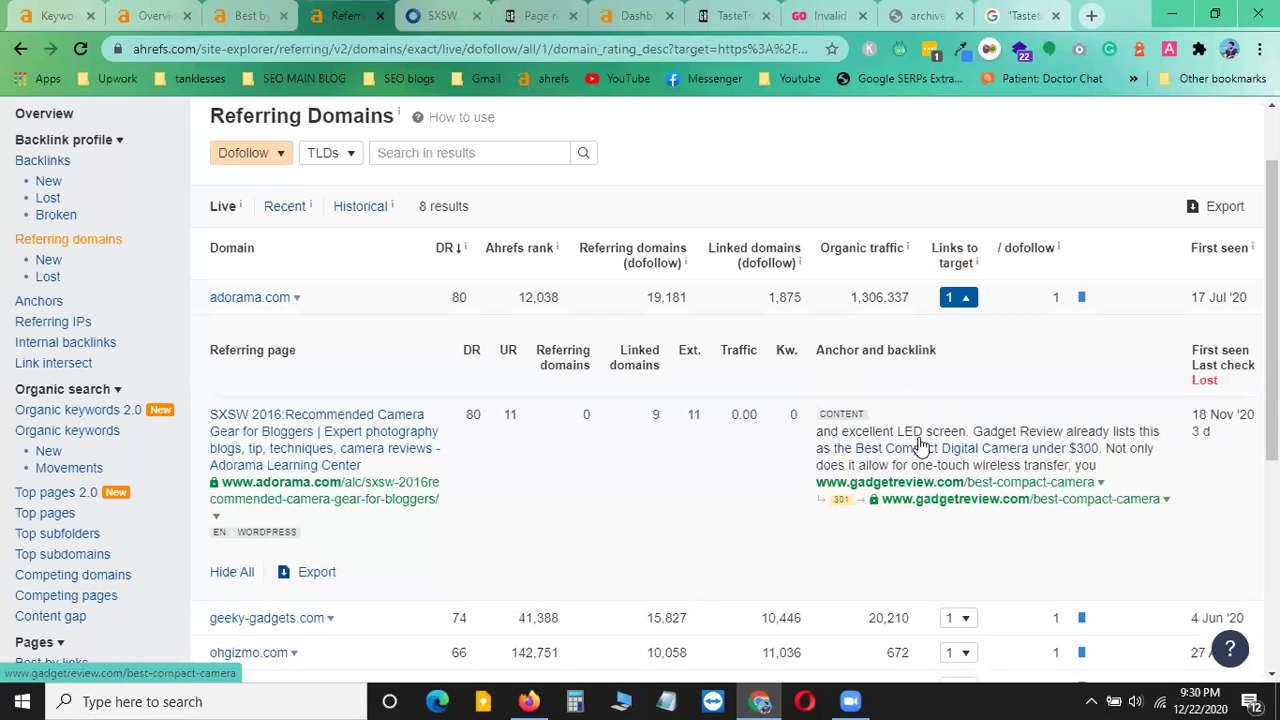
{"action": "left_click", "coordinate": [965, 298]}
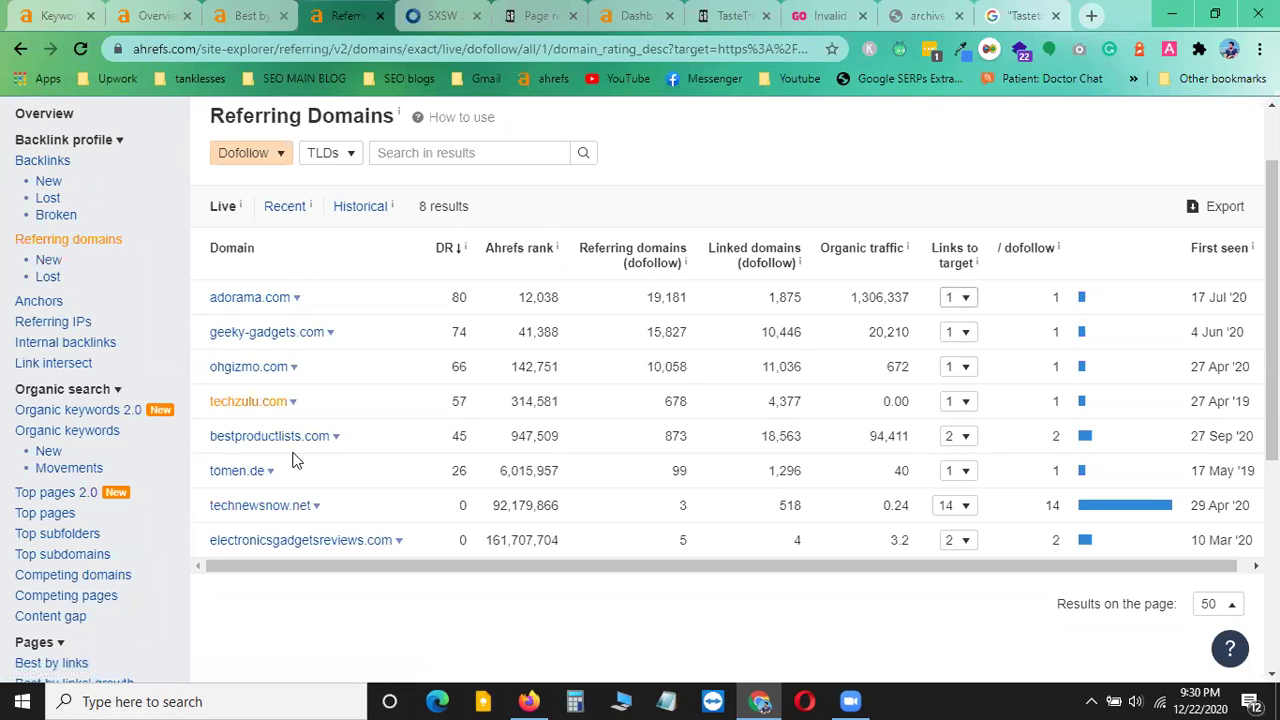
{"action": "left_click", "coordinate": [965, 440]}
{"action": "left_click", "coordinate": [965, 440]}
- Highlight the result count above the referring domains list, clear the selection, and close the SXSW article's browser tab
{"action": "left_click_drag", "start_coordinate": [480, 208], "coordinate": [439, 199]}
{"action": "left_click", "coordinate": [502, 200]}
{"action": "left_click", "coordinate": [468, 17]}
{"action": "left_click", "coordinate": [475, 16]}
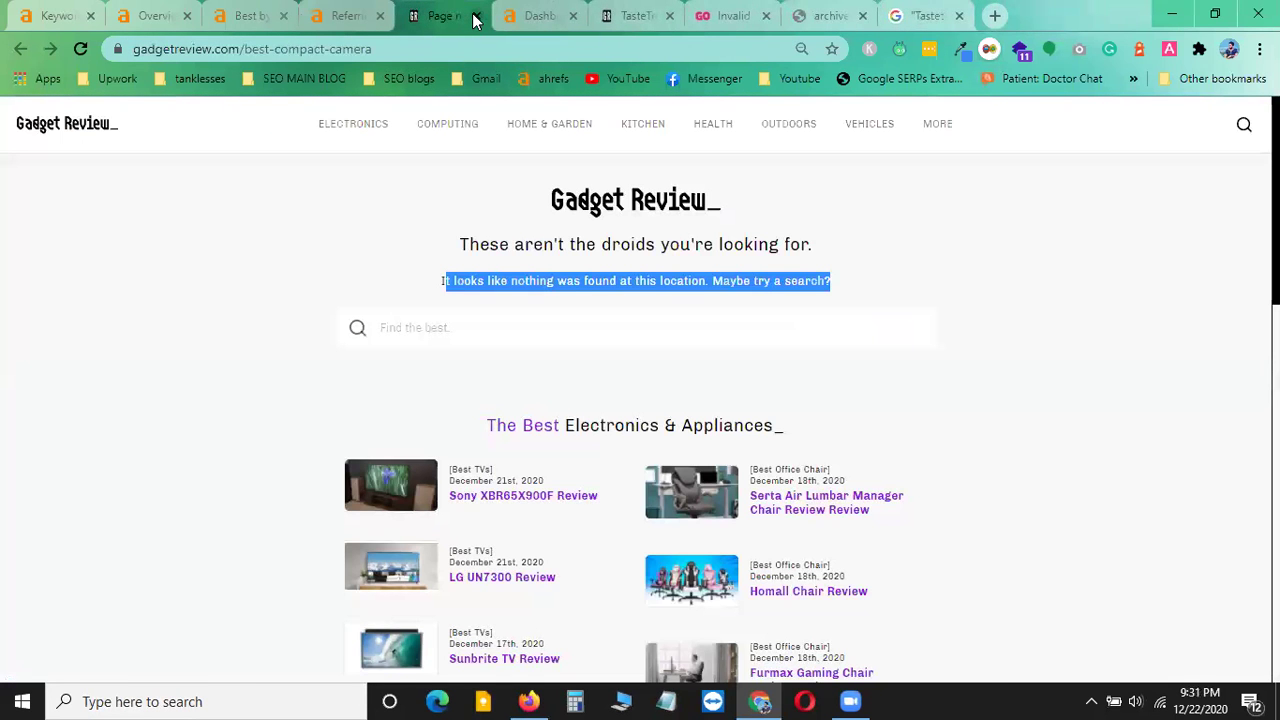
- Close the leftover research tabs from Gadget Review's error page through the Google search, plus Best by links and Referring domains, keeping Keywords Explorer and the Gadget Review overview
{"action": "left_click", "coordinate": [475, 16]}
{"action": "left_click", "coordinate": [475, 16]}
{"action": "left_click", "coordinate": [475, 16]}
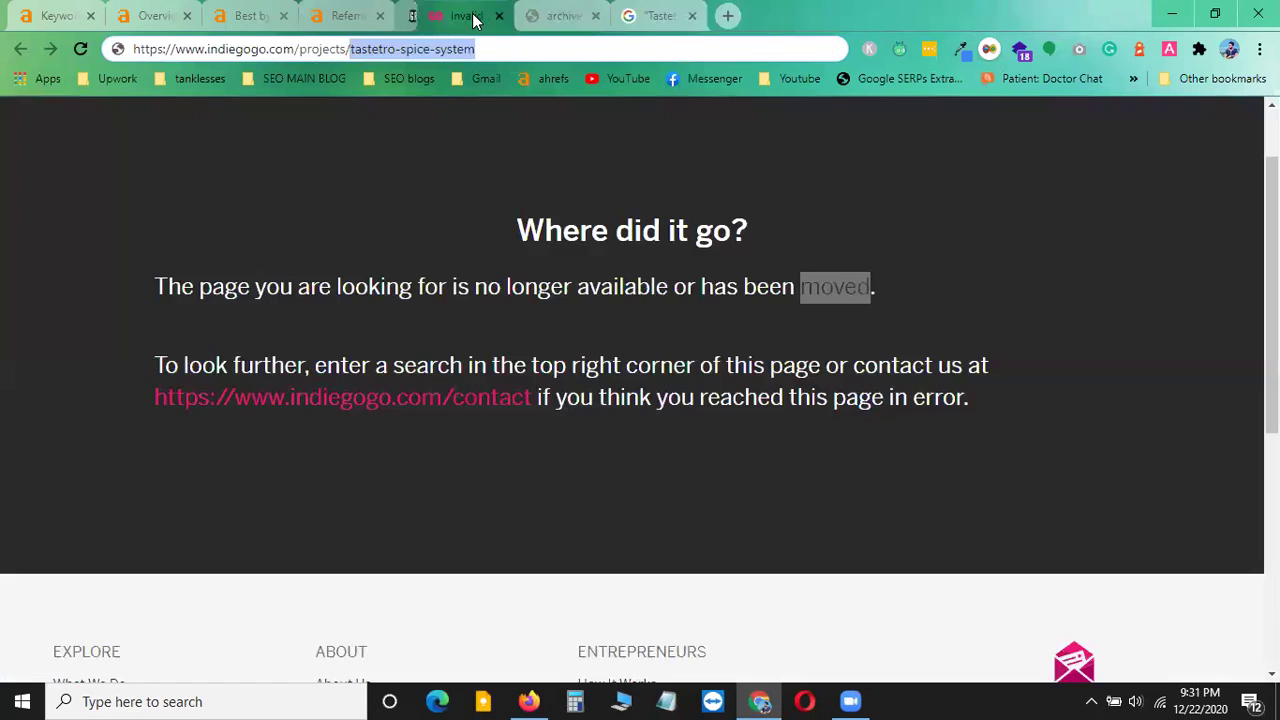
{"action": "left_click", "coordinate": [475, 16]}
{"action": "left_click", "coordinate": [475, 16]}
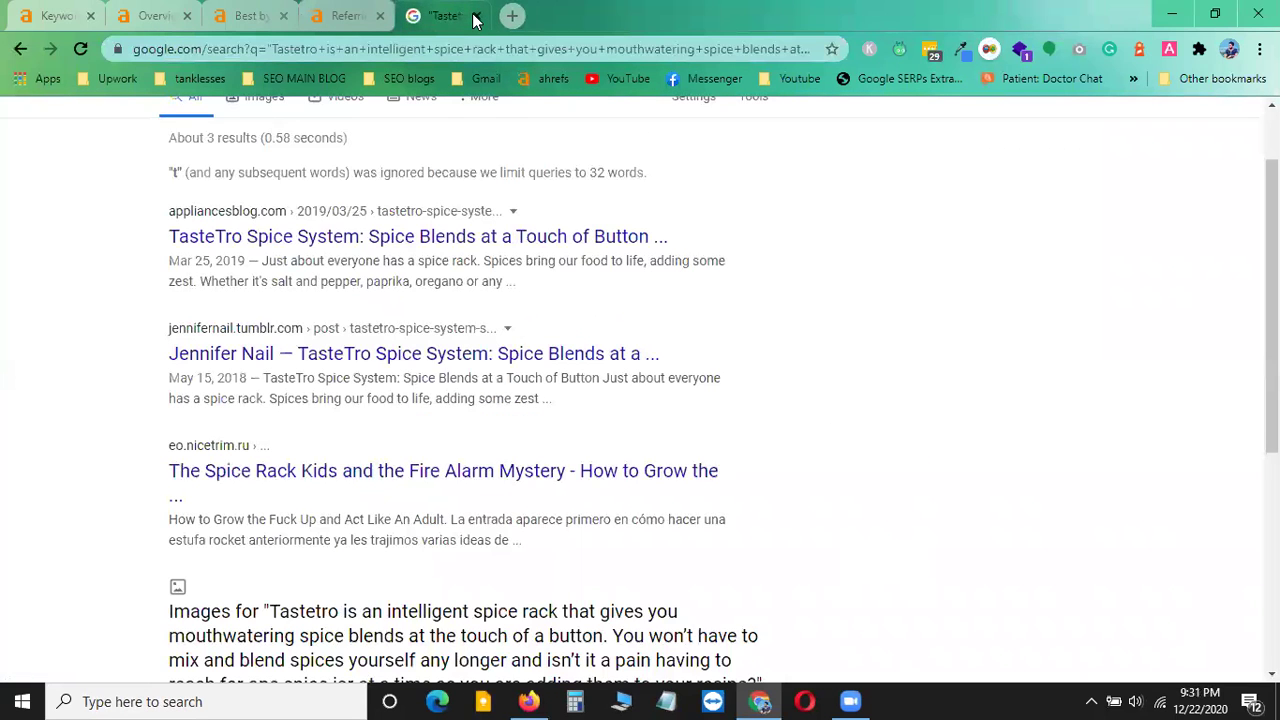
{"action": "left_click", "coordinate": [475, 16]}
{"action": "left_click", "coordinate": [475, 16]}
{"action": "left_click", "coordinate": [475, 16]}
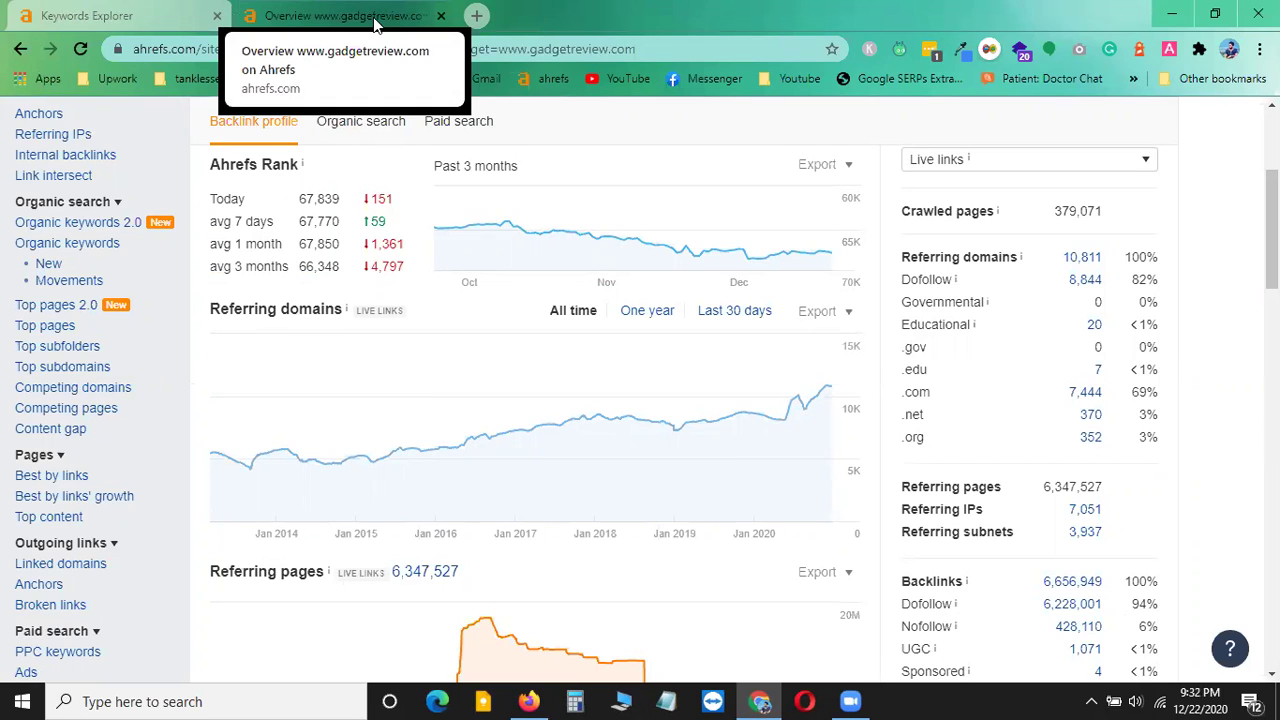
- Search Google for "expireddomain" in a new tab and open the expireddomains.net result
{"action": "left_click", "coordinate": [477, 16]}
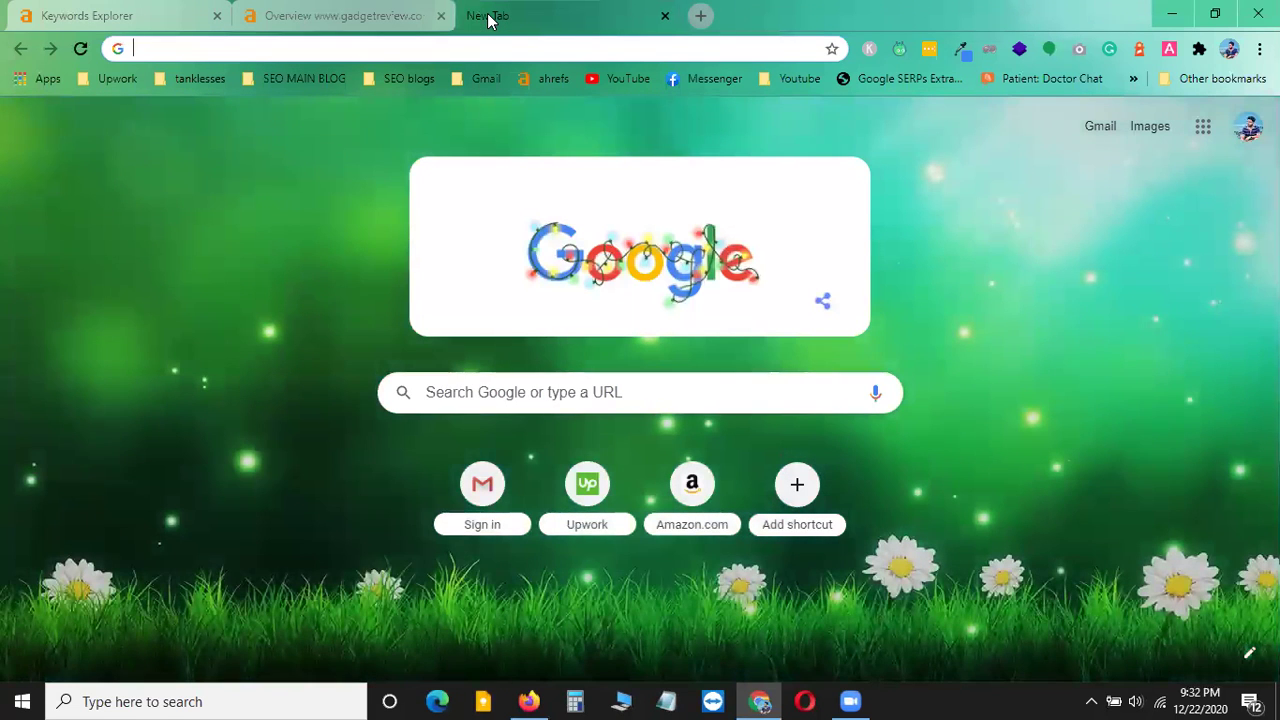
{"action": "type", "text": "expi"}
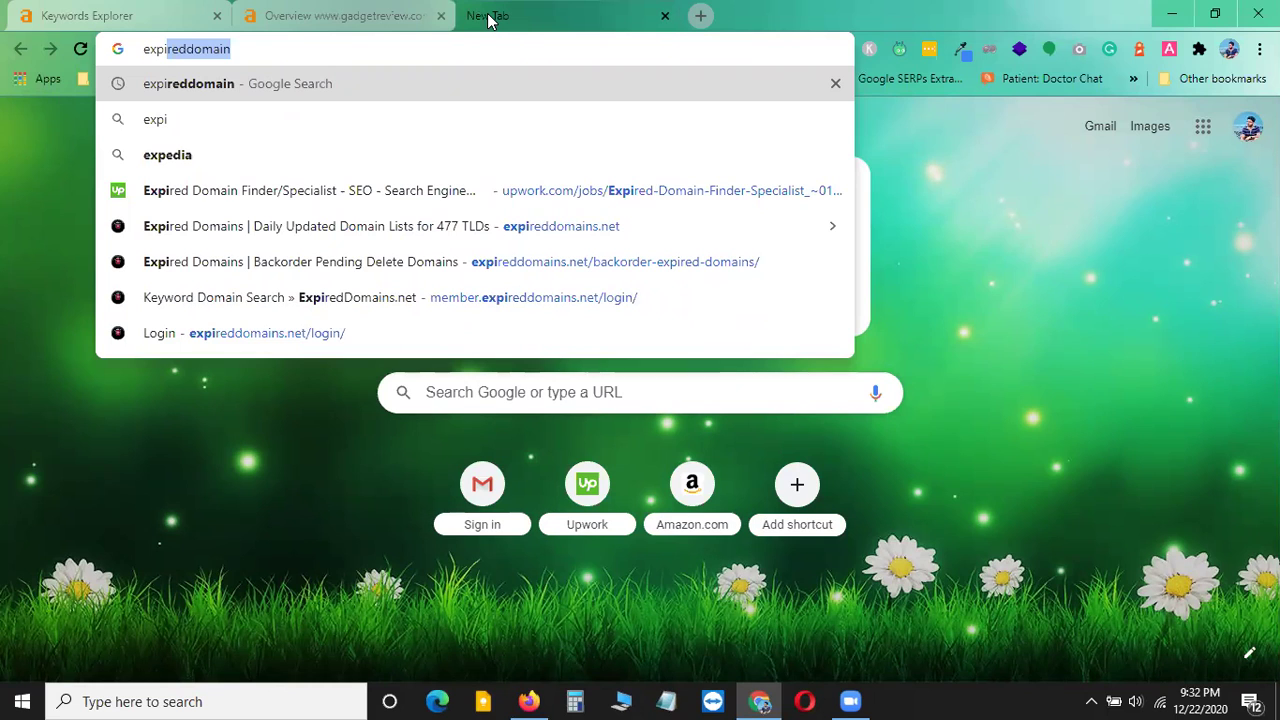
{"action": "key", "text": "Right"}
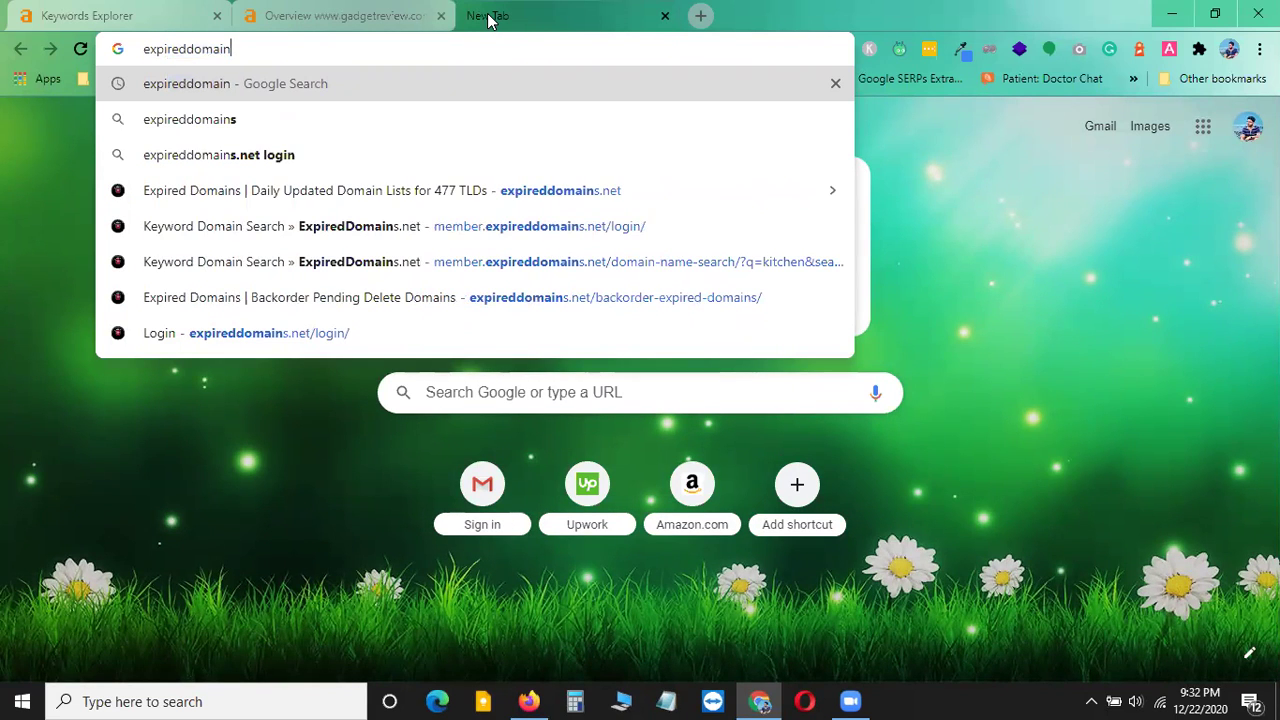
{"action": "key", "text": "Return"}
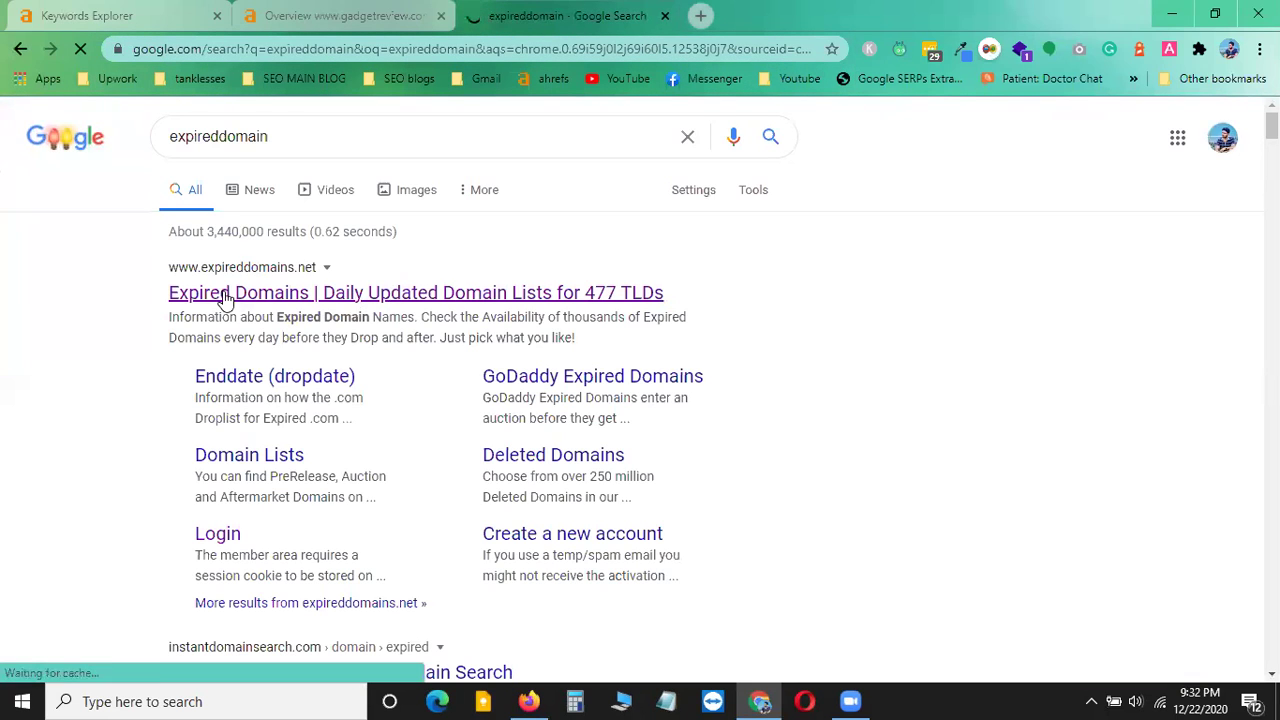
{"action": "left_click", "coordinate": [392, 294]}
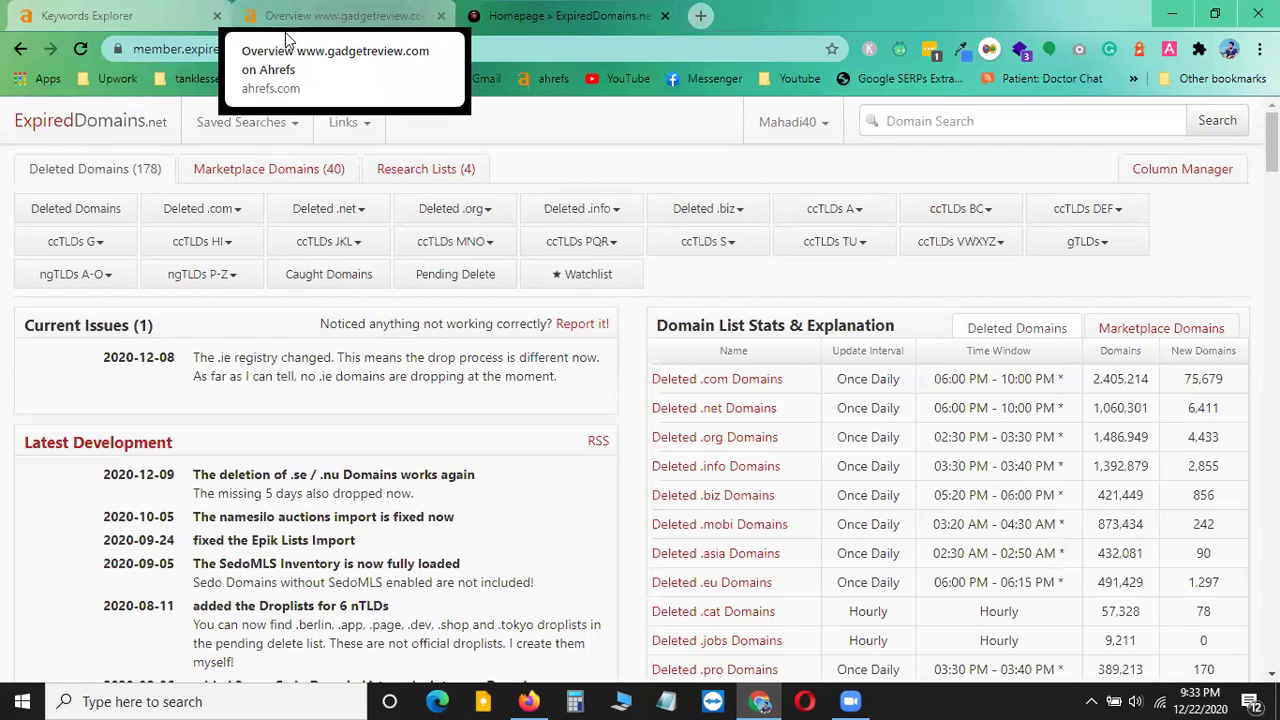
- Open Chowhound's "Is Peruvian Food the Next Big Thing?" article in a new tab and look over its outgoing links
{"action": "left_click", "coordinate": [703, 16]}
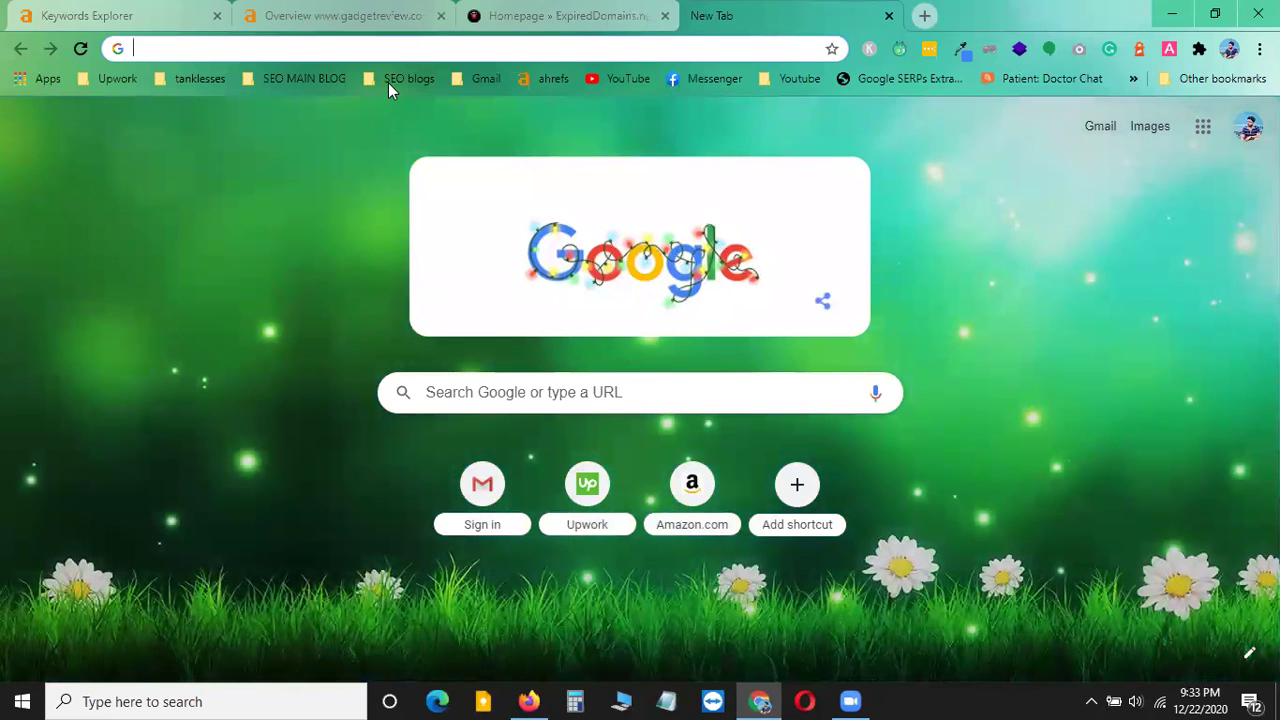
{"action": "type", "text": "ch"}
{"action": "key", "text": "Return"}
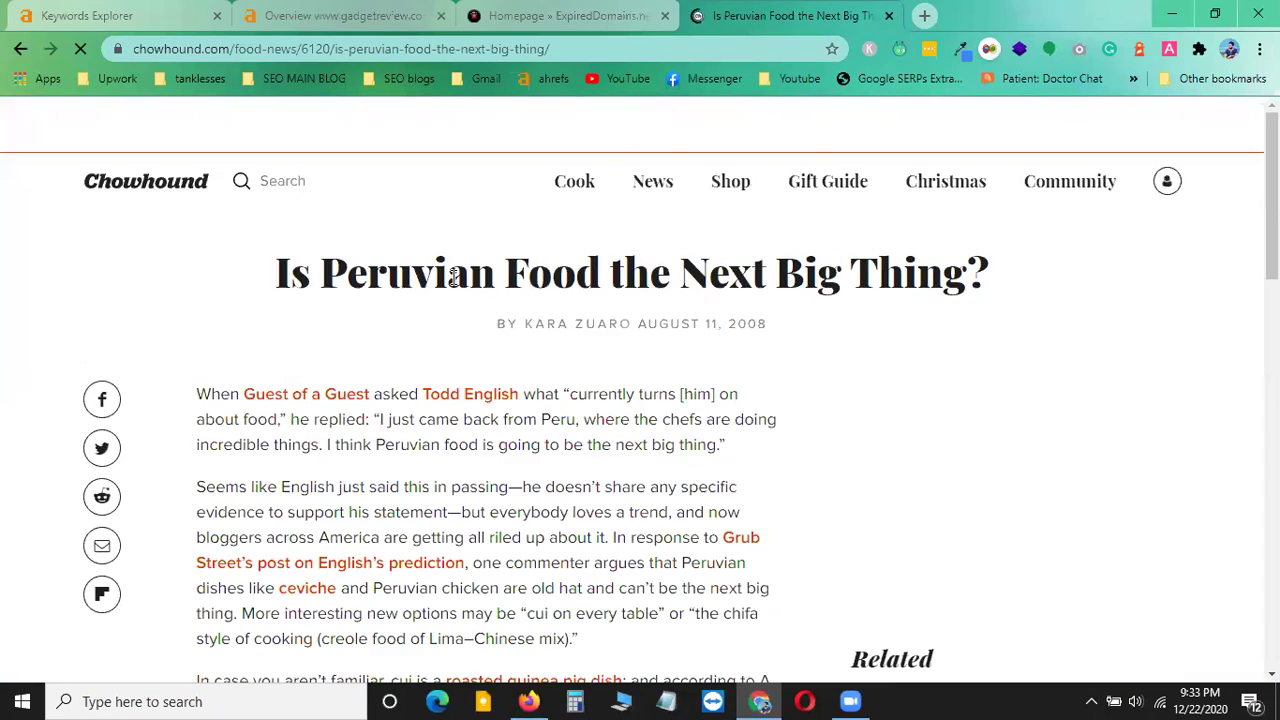
{"action": "scroll", "coordinate": [463, 290], "scroll_direction": "down", "scroll_amount": 3}
{"action": "scroll", "coordinate": [443, 260], "scroll_direction": "up", "scroll_amount": 2}
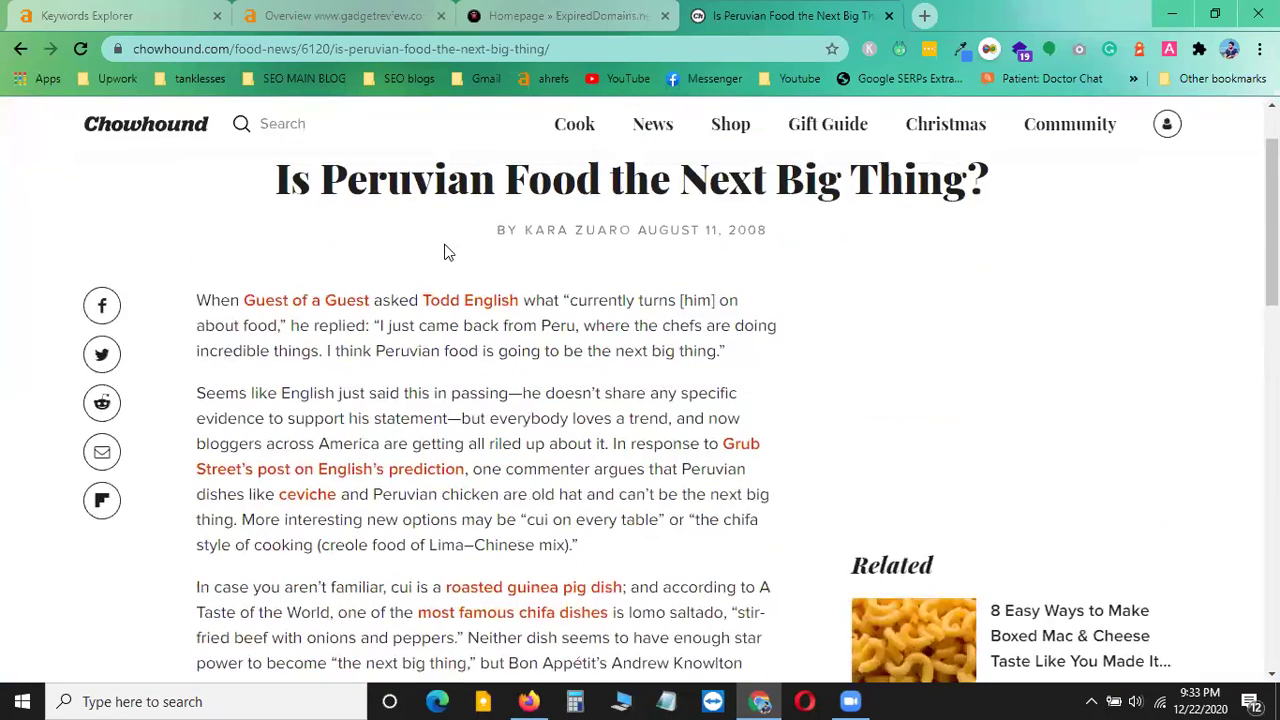
- Check the target of the article's "ceviche" link in a separate tab, and close both Chowhound tabs
{"action": "right_click", "coordinate": [307, 505]}
{"action": "left_click", "coordinate": [407, 272]}
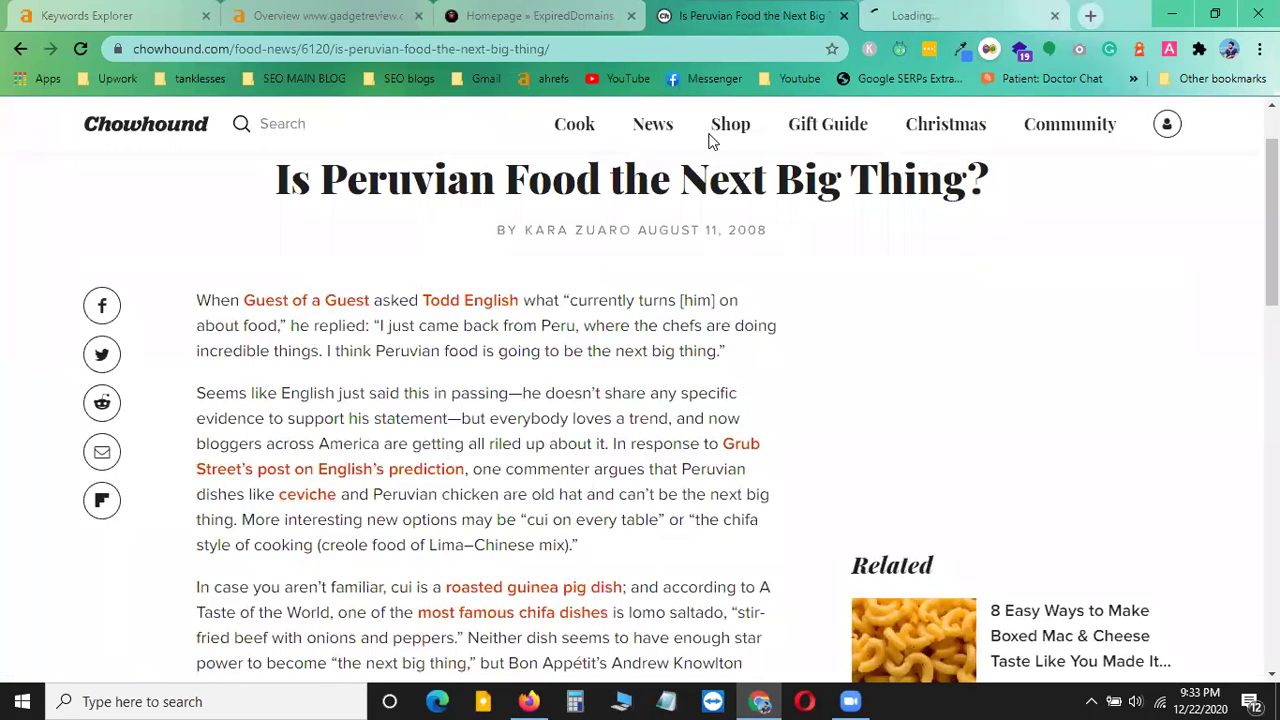
{"action": "left_click", "coordinate": [935, 12]}
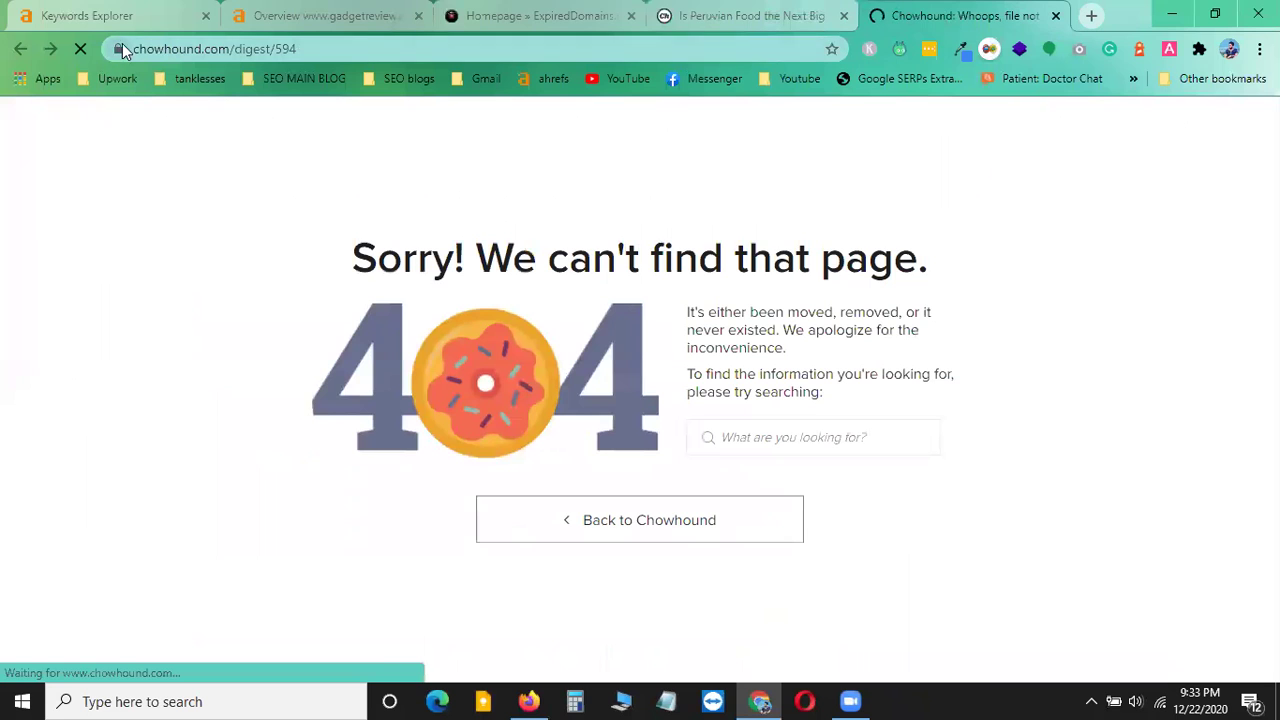
{"action": "left_click", "coordinate": [748, 12]}
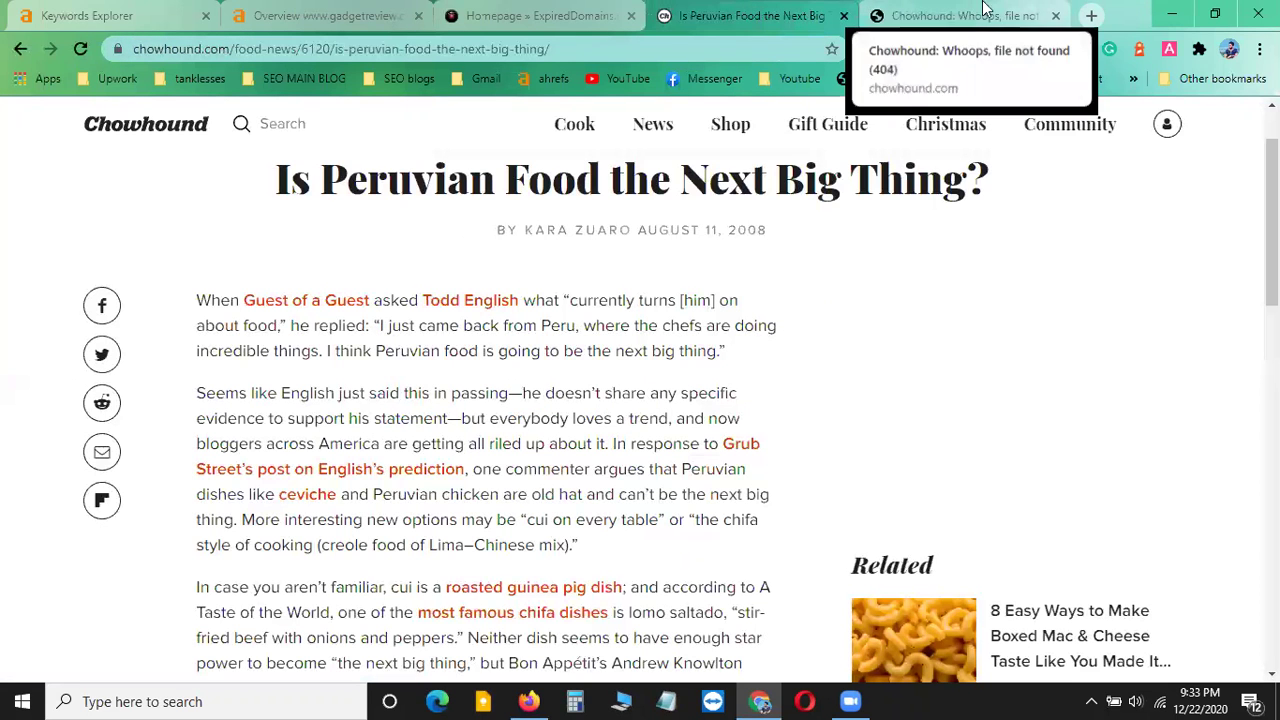
{"action": "left_click", "coordinate": [1055, 15]}
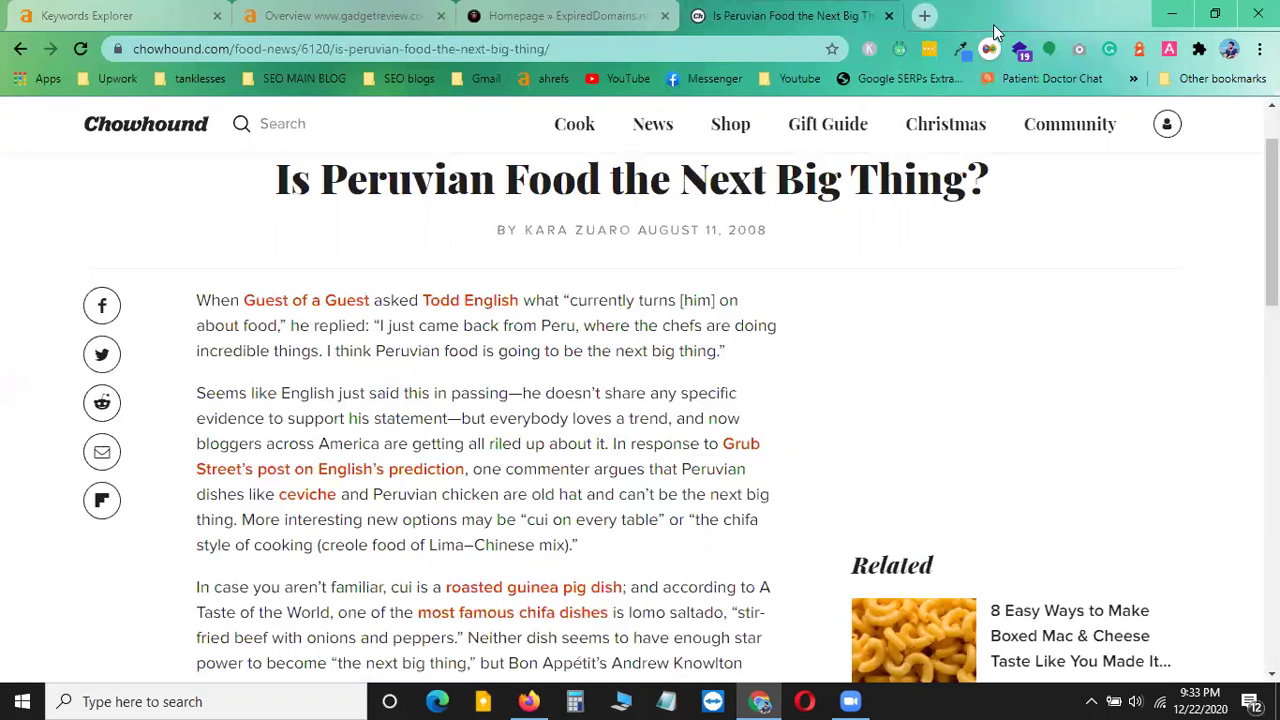
{"action": "left_click", "coordinate": [890, 18]}
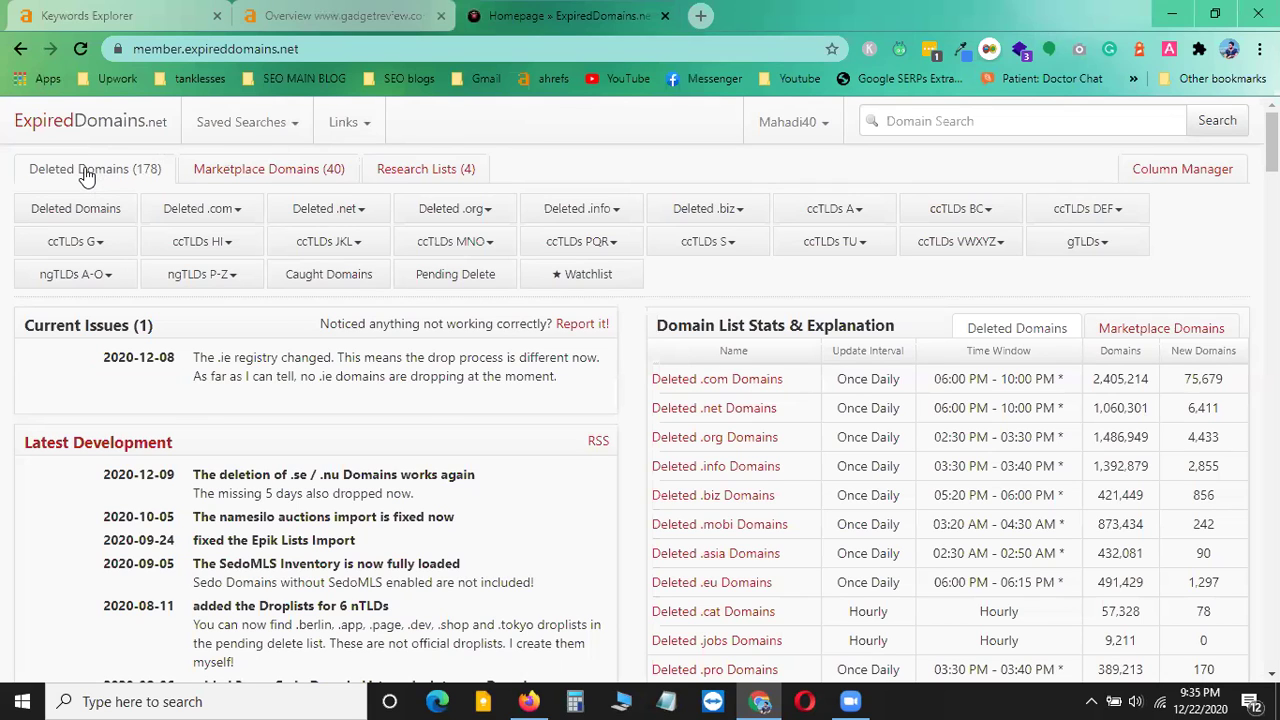
- Search the ExpiredDomains.net database for "kitchen" and look through the listed domains
{"action": "scroll", "coordinate": [594, 277], "scroll_direction": "down", "scroll_amount": 3}
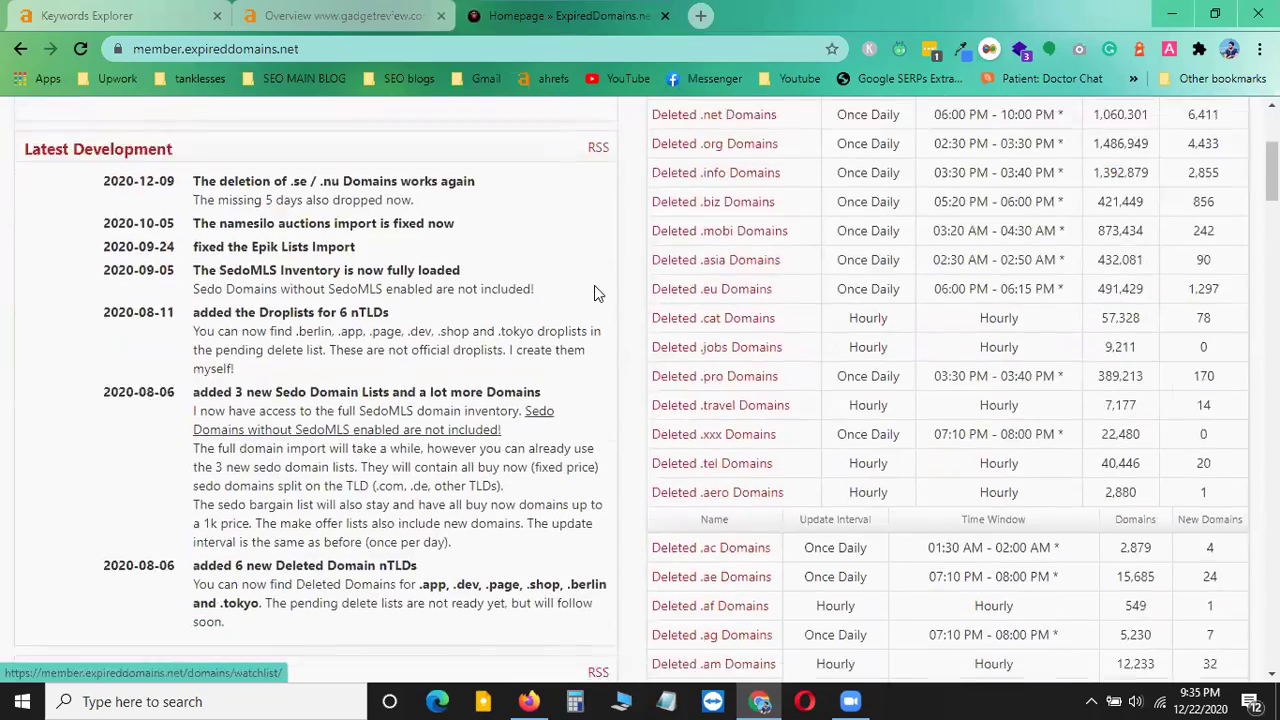
{"action": "scroll", "coordinate": [594, 300], "scroll_direction": "up", "scroll_amount": 3}
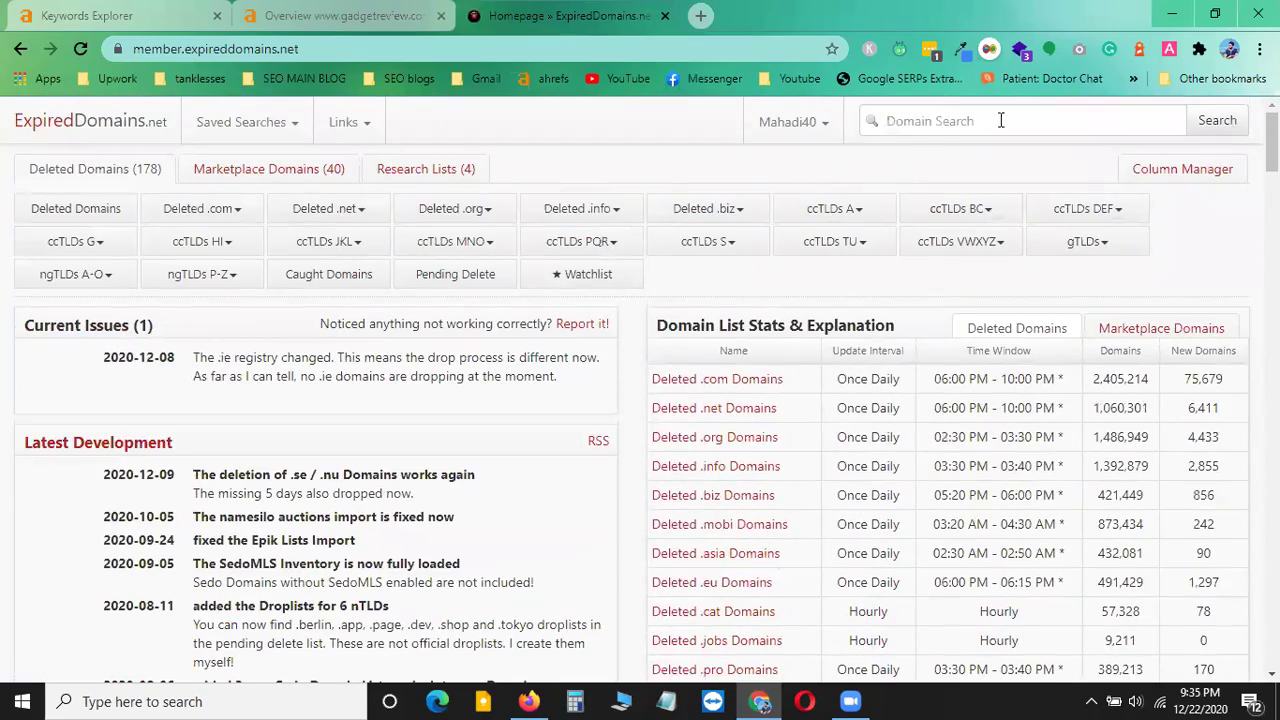
{"action": "left_click", "coordinate": [936, 119]}
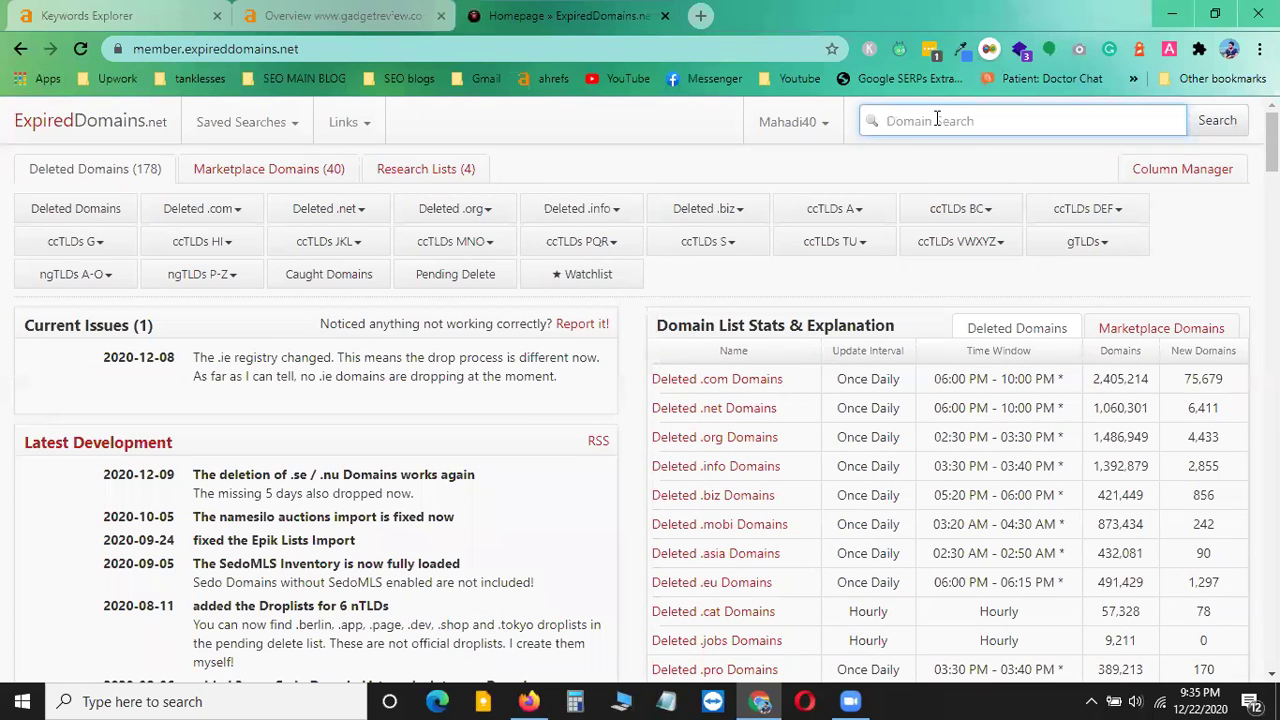
{"action": "type", "text": "kitchen"}
{"action": "key", "text": "Return"}
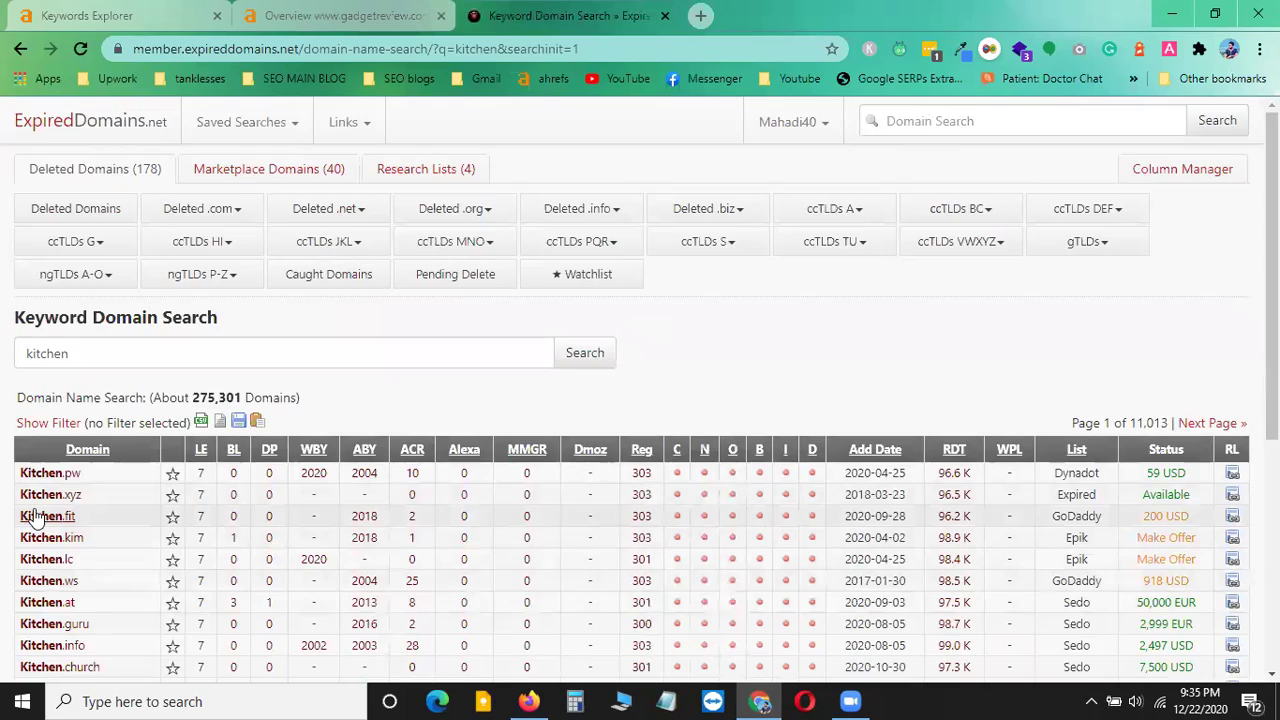
{"action": "scroll", "coordinate": [62, 410], "scroll_direction": "down", "scroll_amount": 4}
{"action": "scroll", "coordinate": [62, 410], "scroll_direction": "down", "scroll_amount": 1}
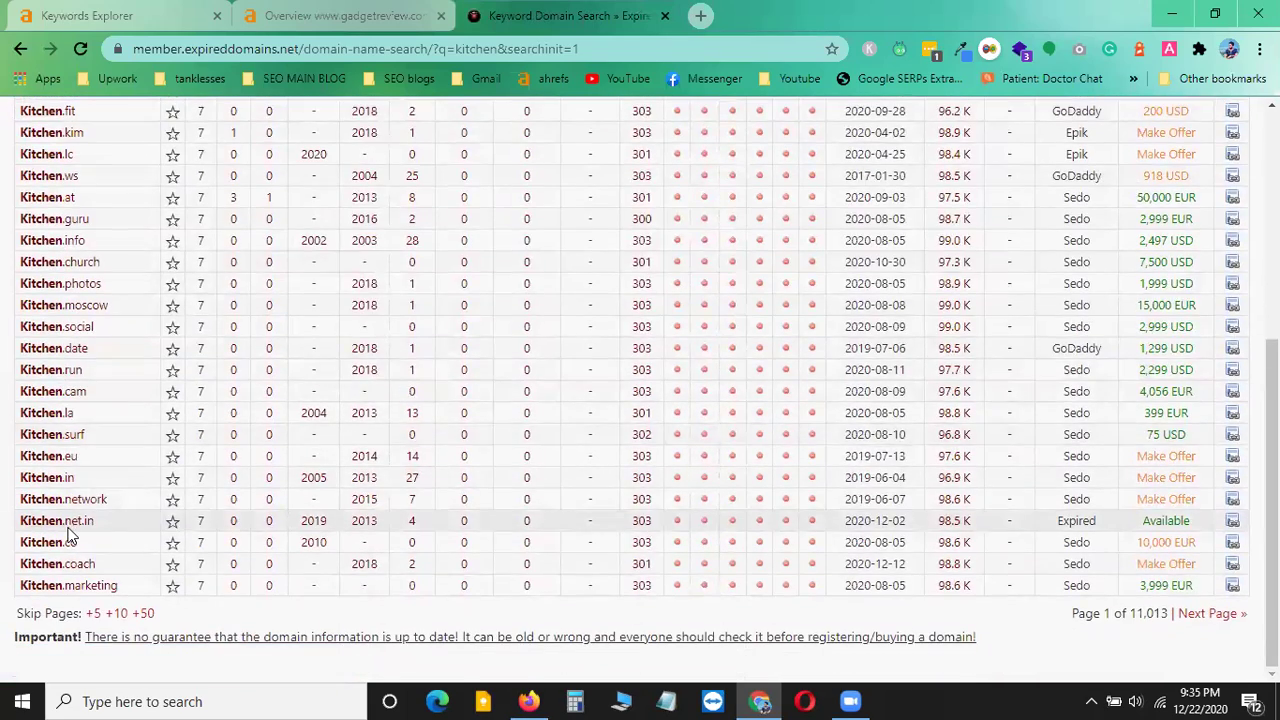
{"action": "scroll", "coordinate": [60, 520], "scroll_direction": "up", "scroll_amount": 3}
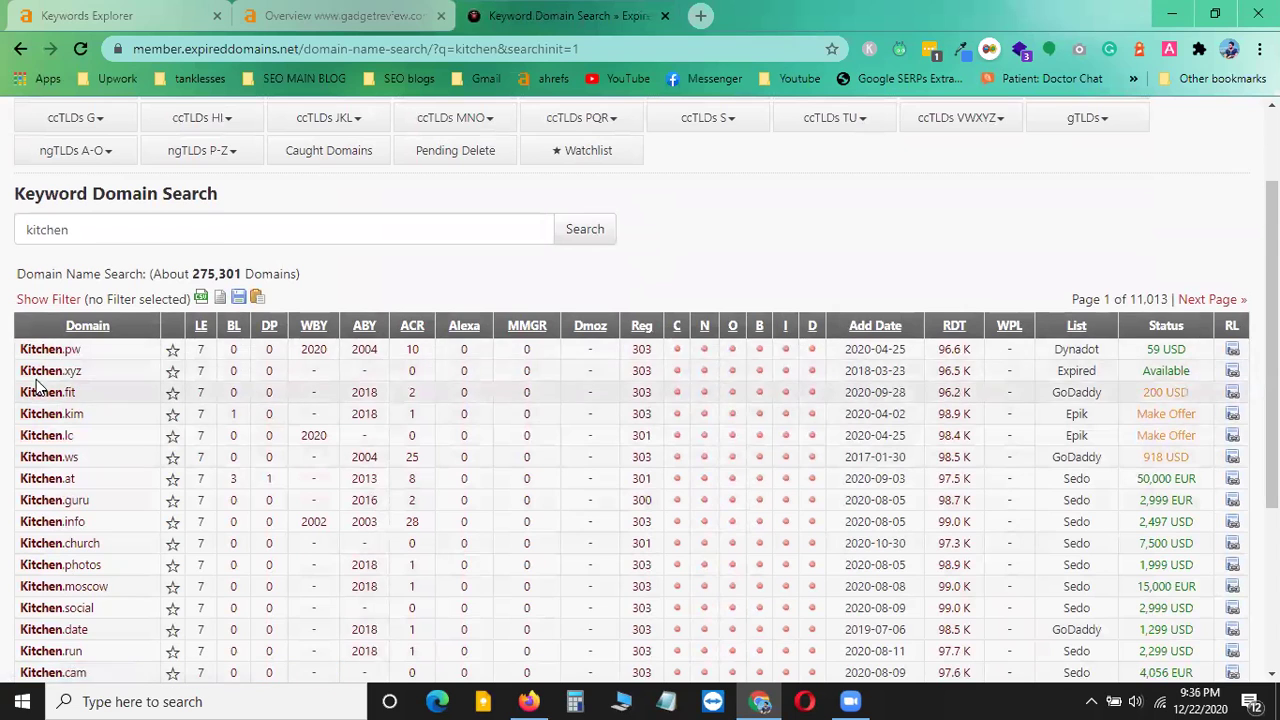
{"action": "scroll", "coordinate": [72, 420], "scroll_direction": "up", "scroll_amount": 1}
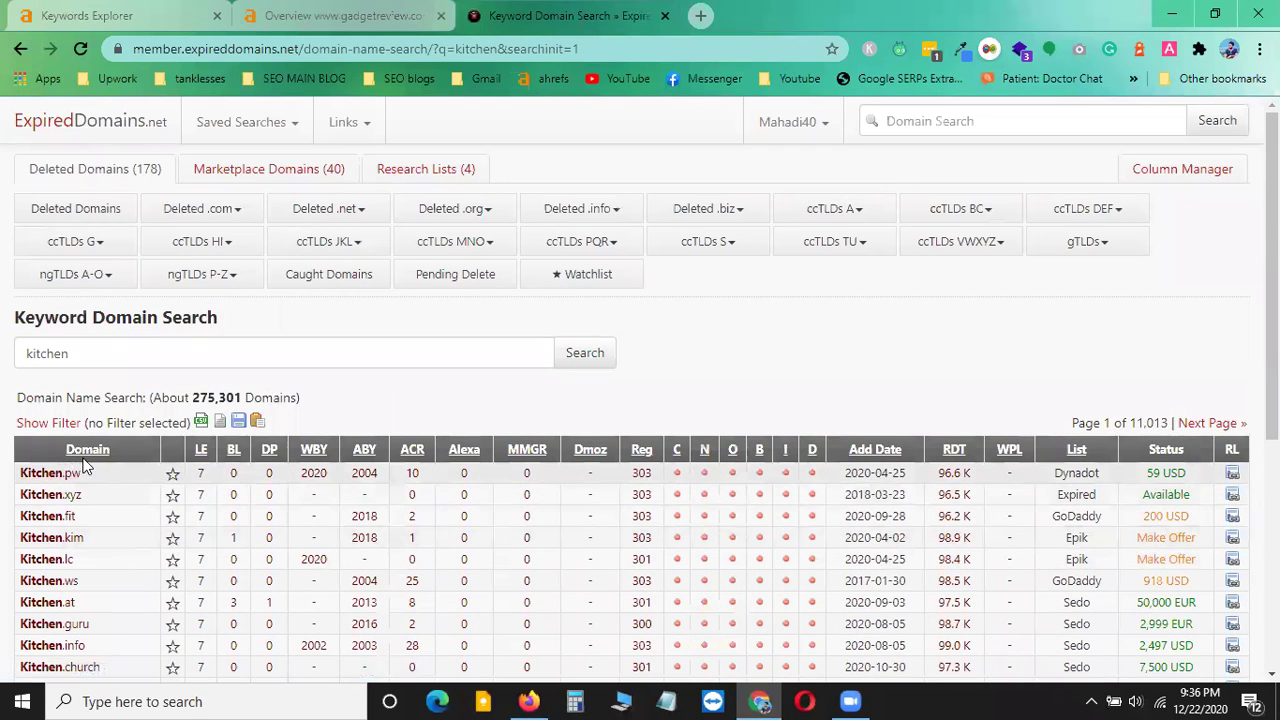
{"action": "scroll", "coordinate": [109, 488], "scroll_direction": "down", "scroll_amount": 1}
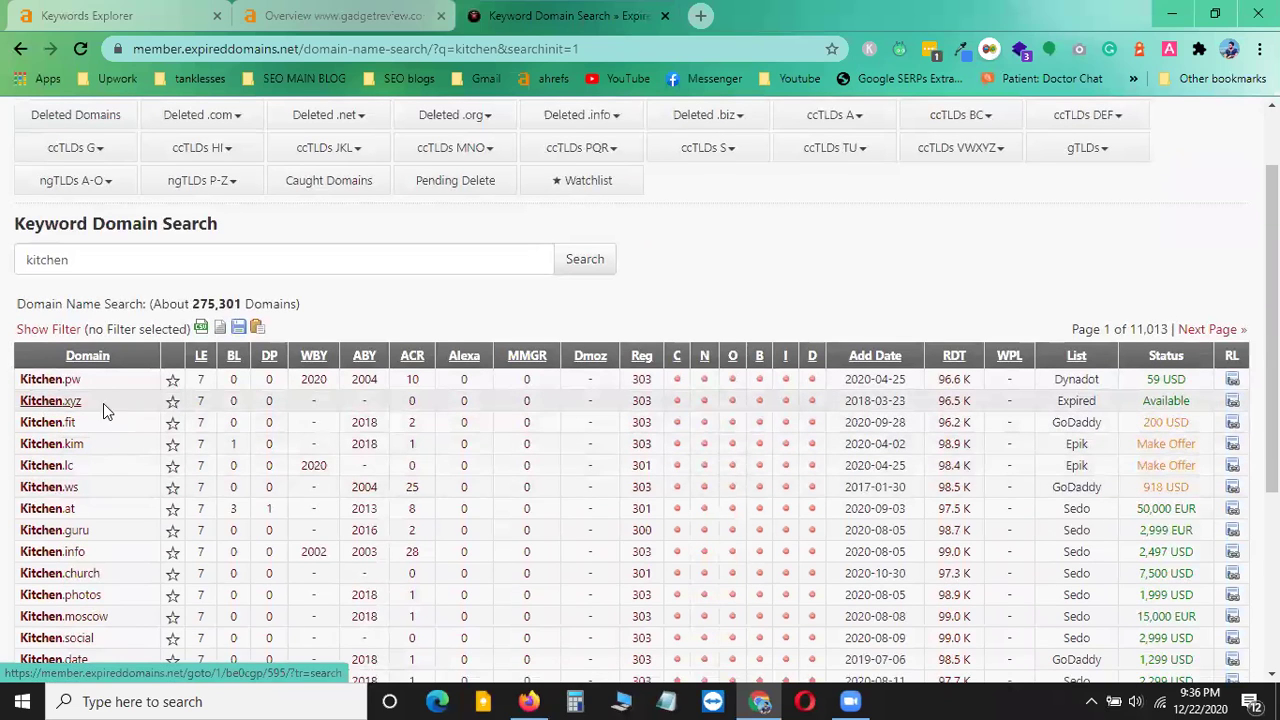
- Filter the kitchen domain results to the first three top-level domains in the additional filter options
{"action": "left_click", "coordinate": [41, 326]}
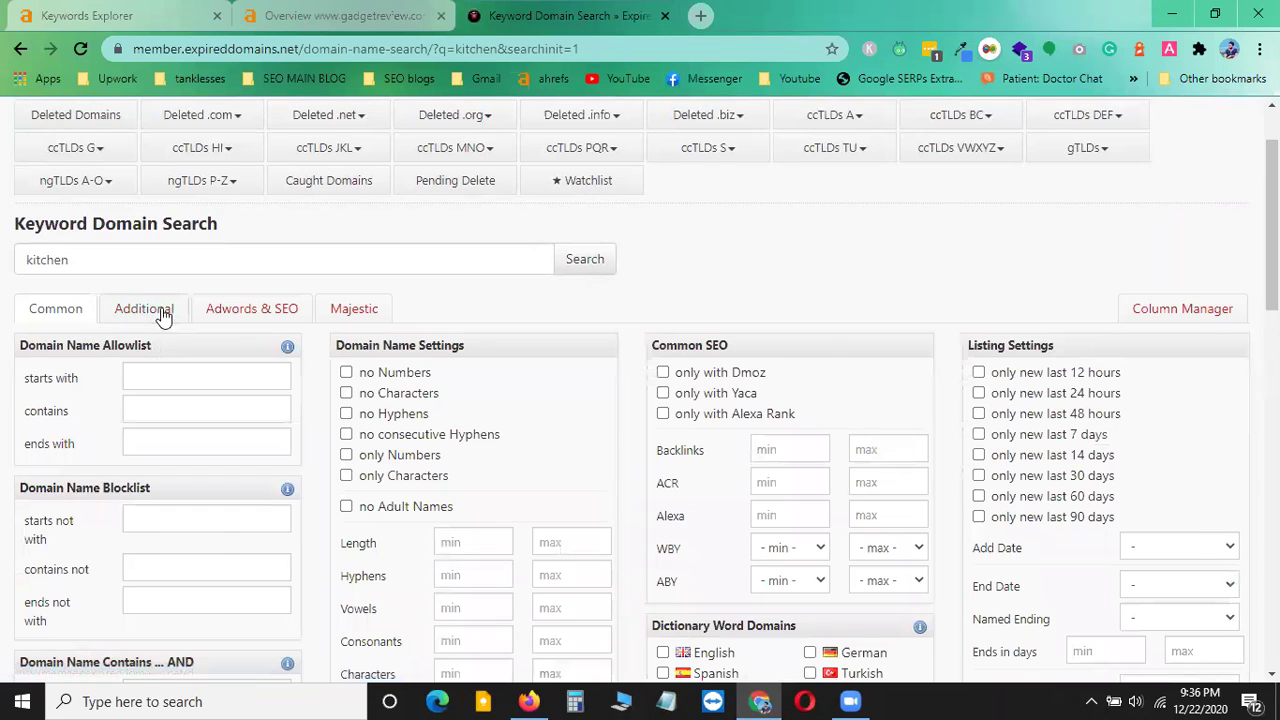
{"action": "left_click", "coordinate": [160, 314]}
{"action": "scroll", "coordinate": [212, 340], "scroll_direction": "down", "scroll_amount": 1}
{"action": "scroll", "coordinate": [212, 334], "scroll_direction": "down", "scroll_amount": 1}
{"action": "left_click", "coordinate": [30, 292]}
{"action": "left_click", "coordinate": [124, 293]}
{"action": "left_click", "coordinate": [218, 293]}
{"action": "scroll", "coordinate": [309, 426], "scroll_direction": "down", "scroll_amount": 10}
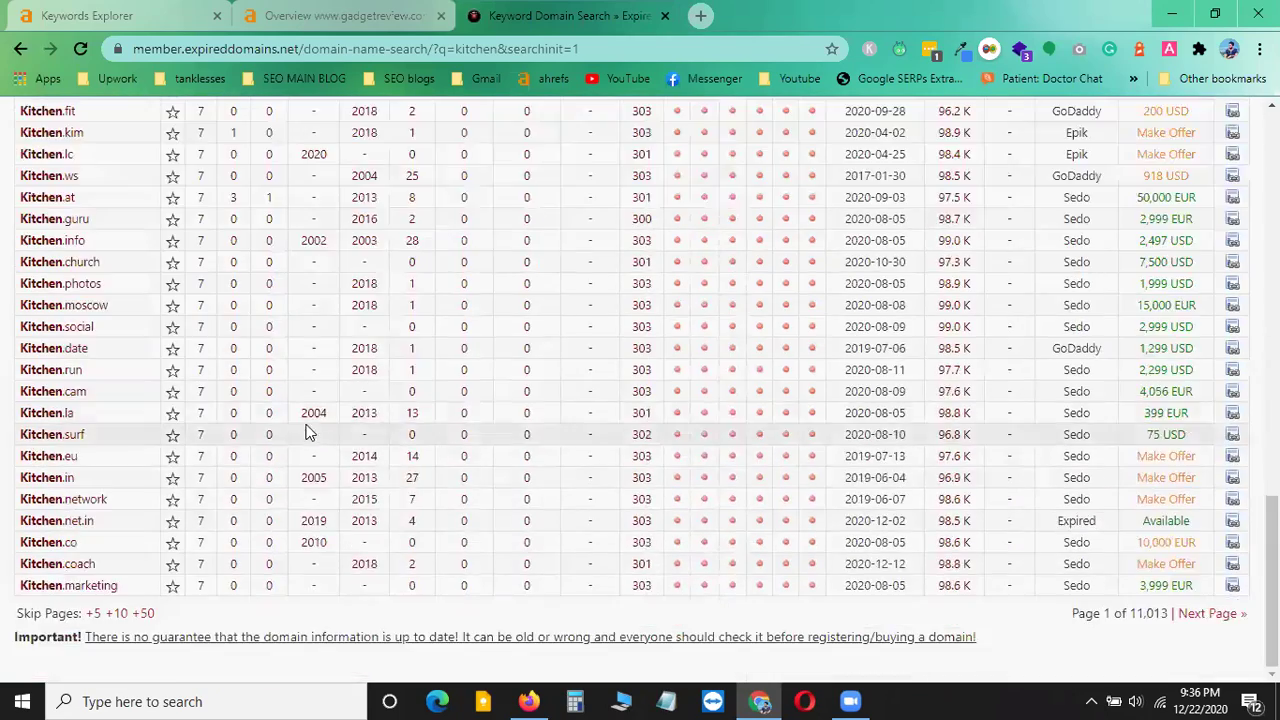
{"action": "scroll", "coordinate": [171, 366], "scroll_direction": "up", "scroll_amount": 4}
{"action": "left_click", "coordinate": [64, 148]}
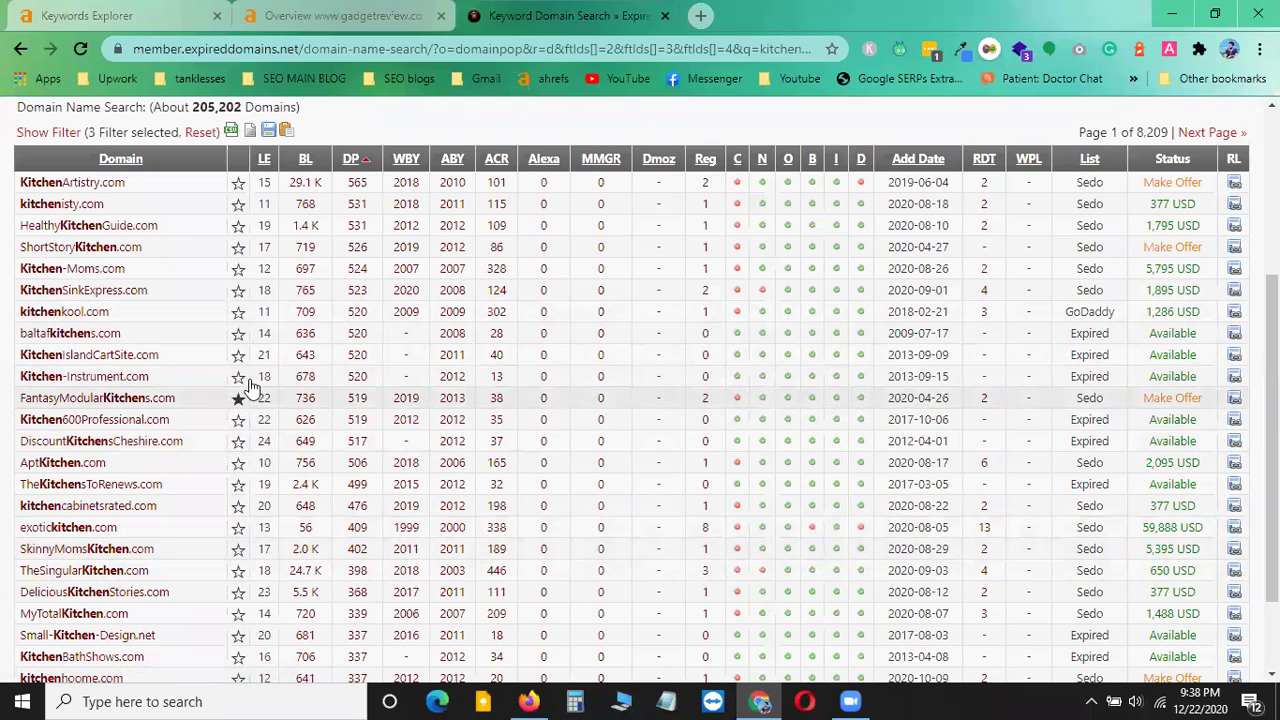
- Copy the domain exotickitchen.com from the results and sign back in to Ahrefs in a new tab with the prefilled credentials
{"action": "left_click_drag", "start_coordinate": [122, 531], "coordinate": [24, 530]}
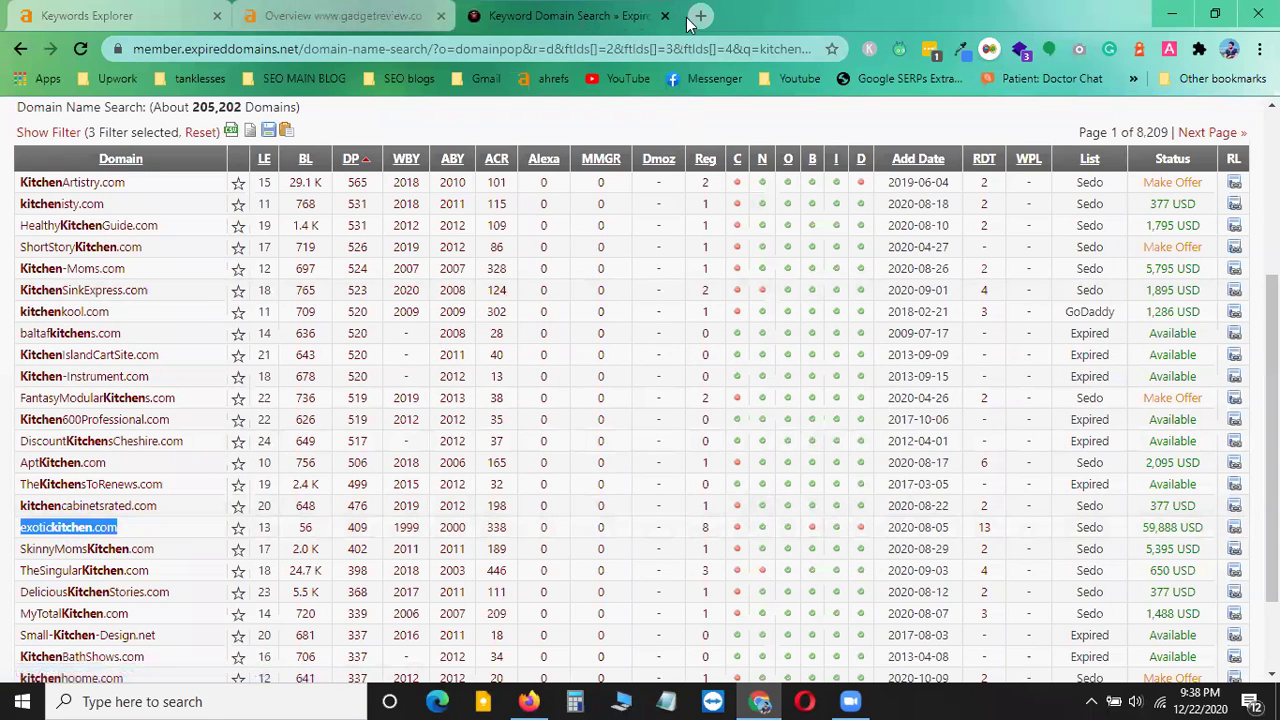
{"action": "key", "text": "ctrl+t"}
{"action": "left_click", "coordinate": [540, 79]}
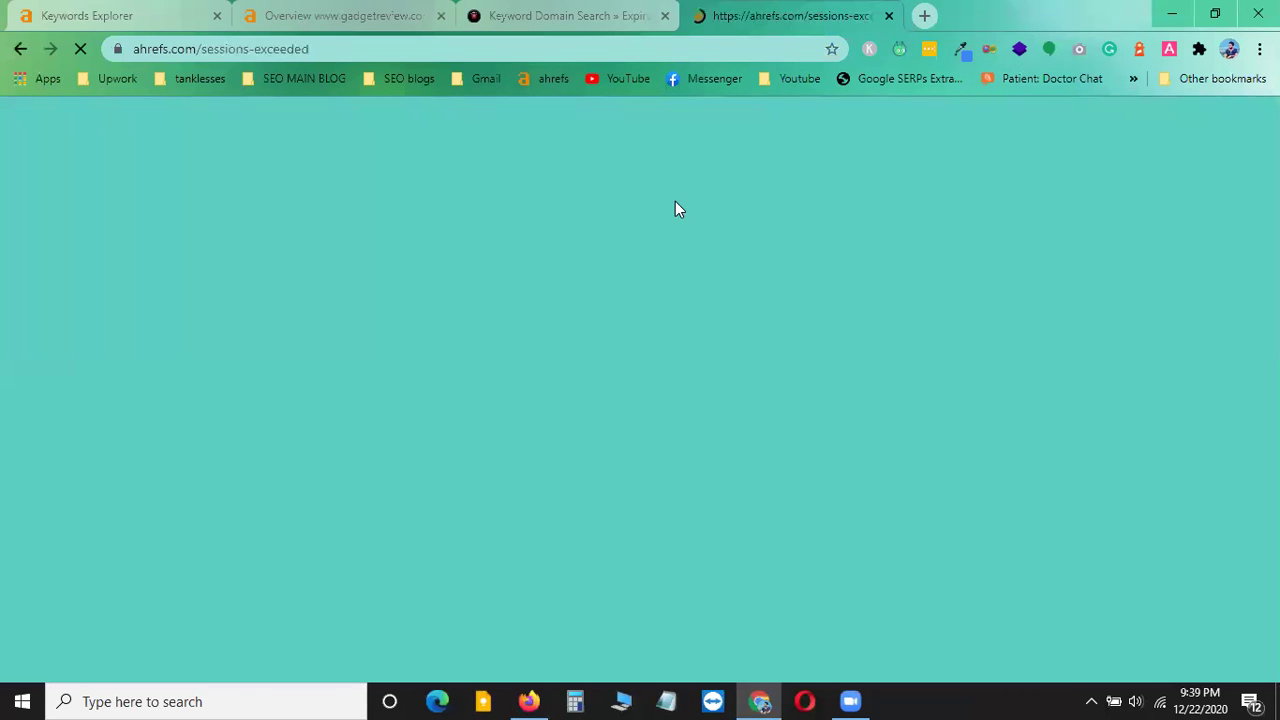
{"action": "scroll", "coordinate": [614, 634], "scroll_direction": "down", "scroll_amount": 2}
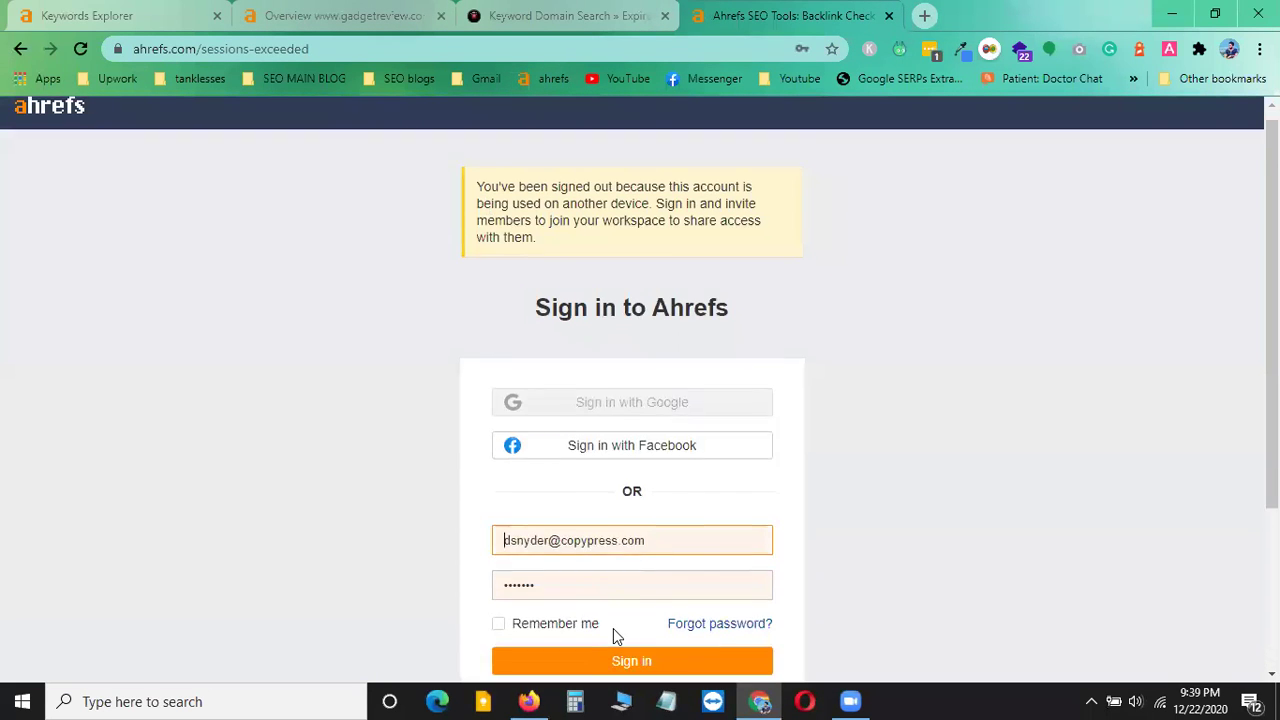
{"action": "left_click", "coordinate": [651, 496]}
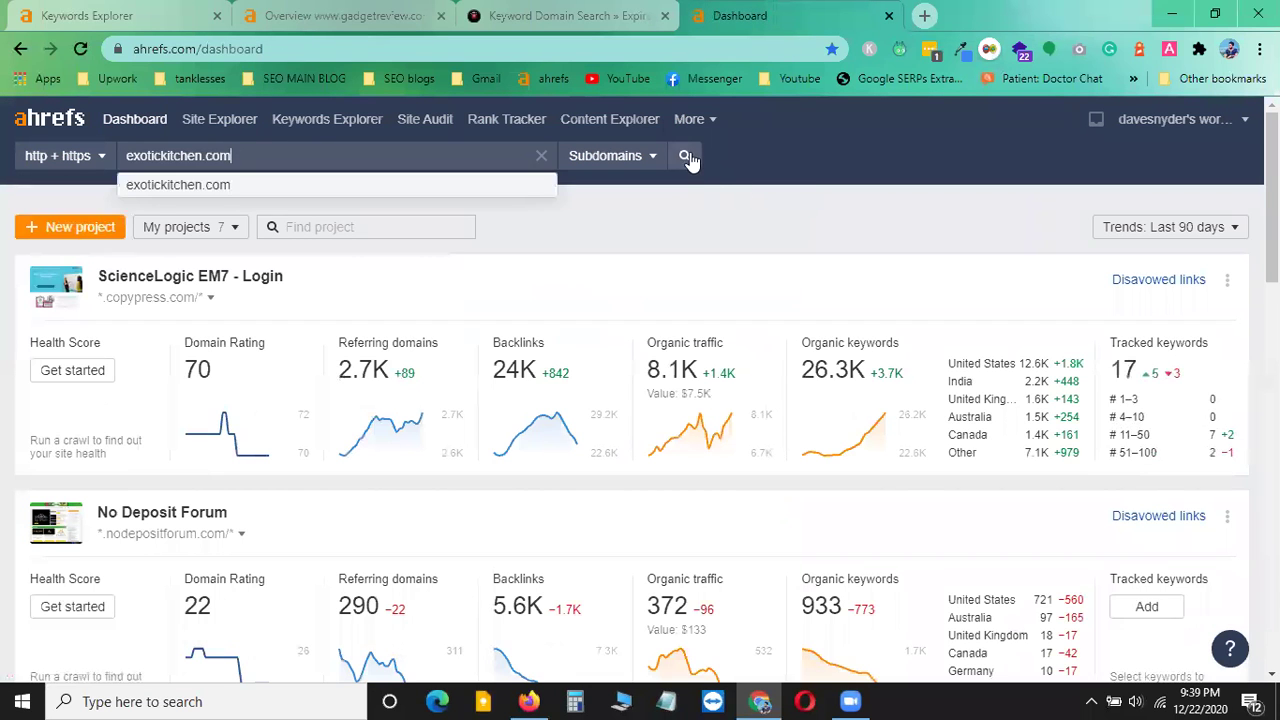
- Look up exotickitchen.com in Ahrefs Site Explorer and highlight its backlink and referring domain counts
{"action": "left_click", "coordinate": [686, 157]}
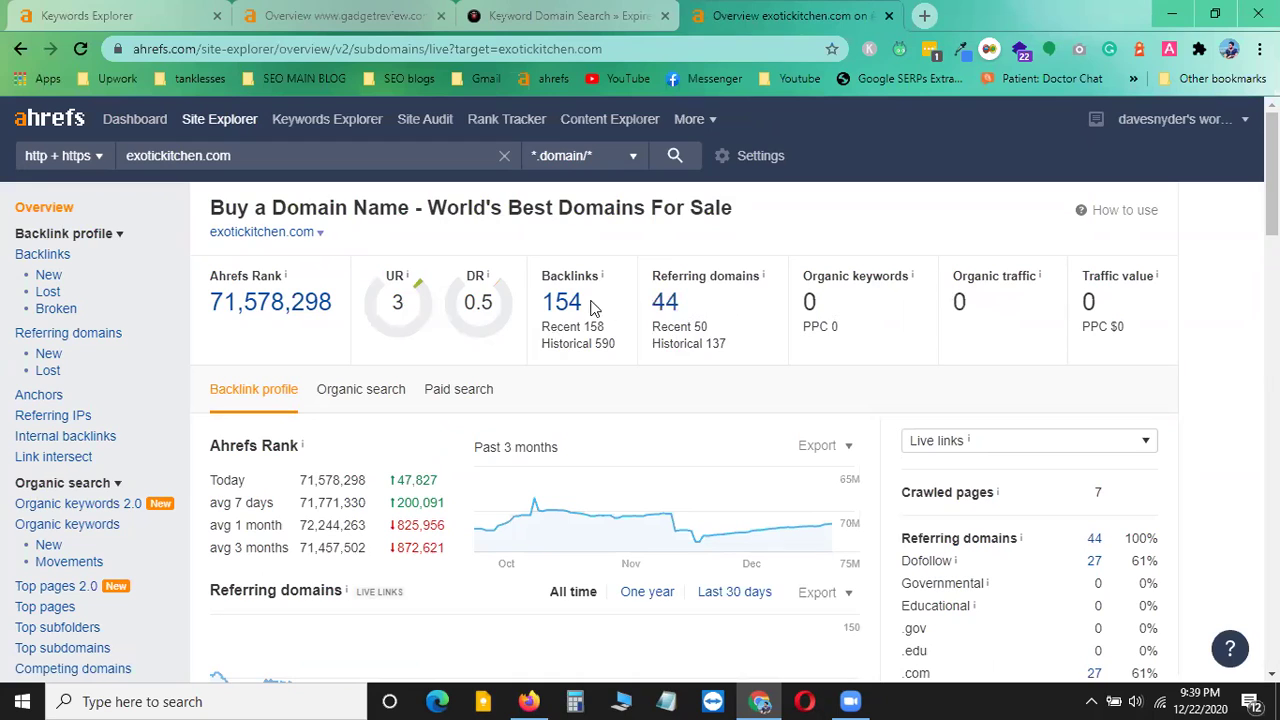
{"action": "left_click_drag", "start_coordinate": [541, 304], "coordinate": [680, 310]}
{"action": "left_click", "coordinate": [718, 312]}
- Open the referring domains report for exotickitchen.com in a new tab and filter it to dofollow links
{"action": "right_click", "coordinate": [678, 303]}
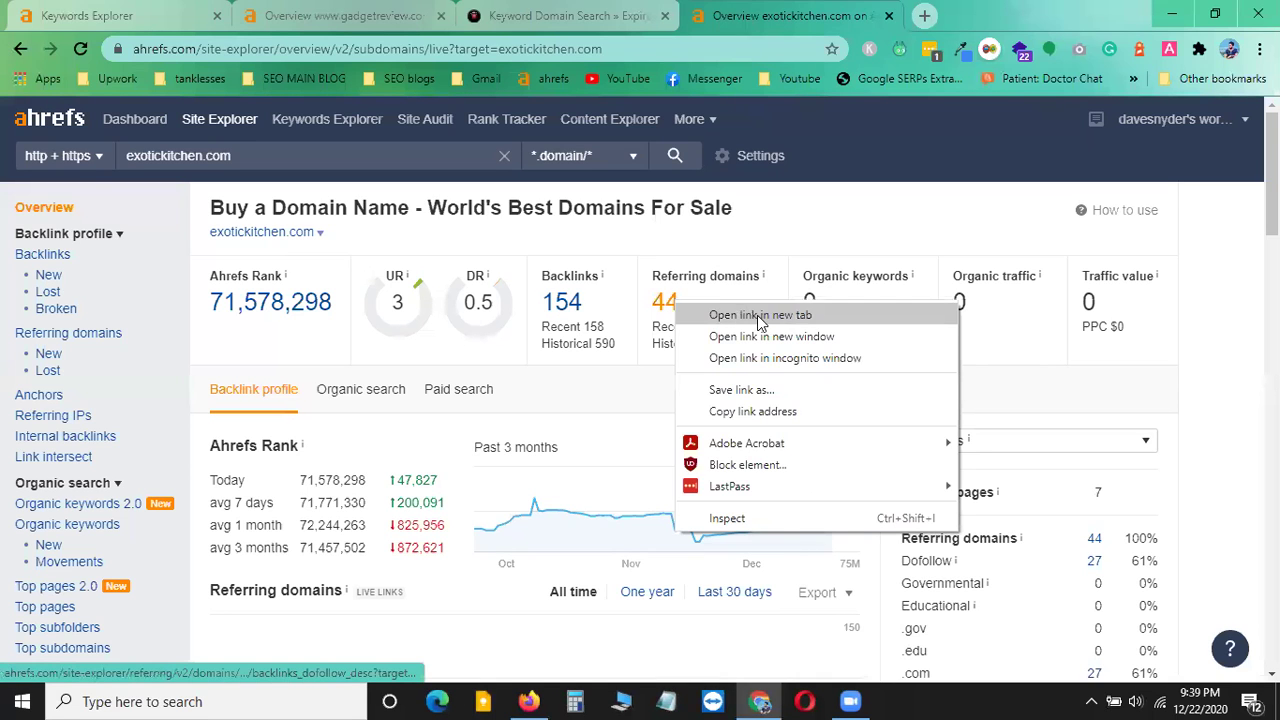
{"action": "left_click", "coordinate": [762, 318]}
{"action": "left_click", "coordinate": [934, 13]}
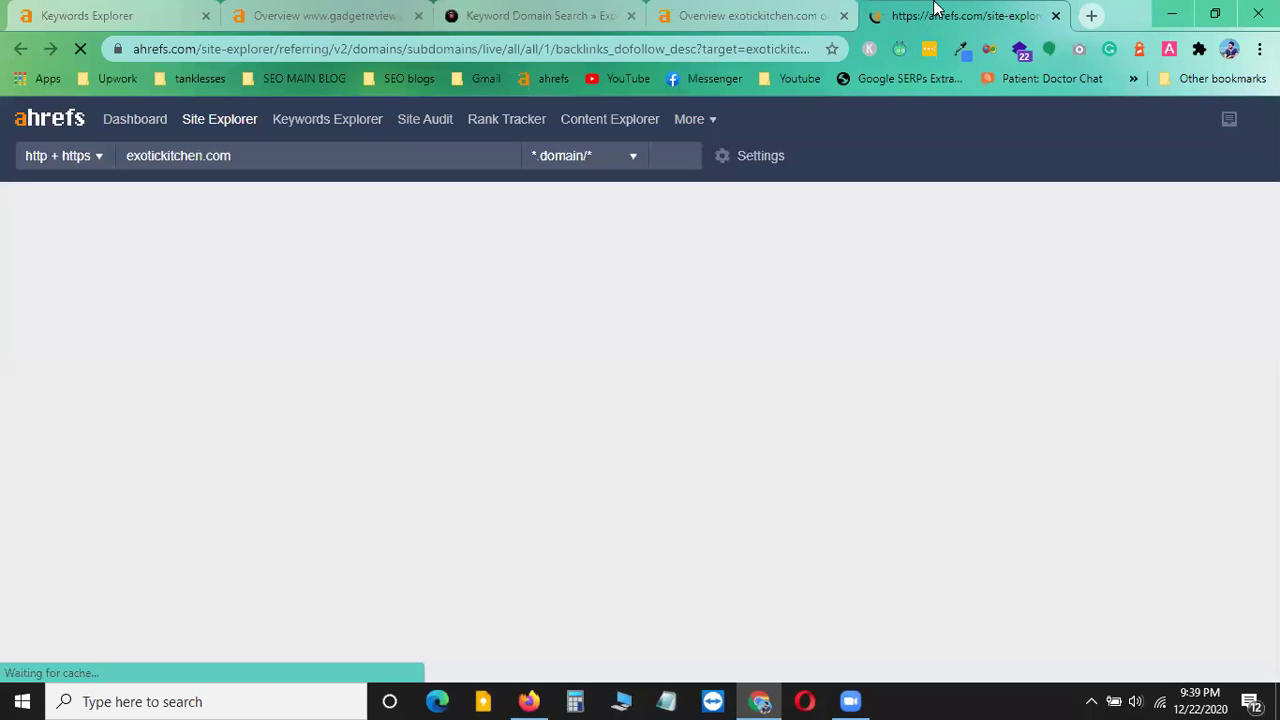
{"action": "left_click", "coordinate": [282, 252]}
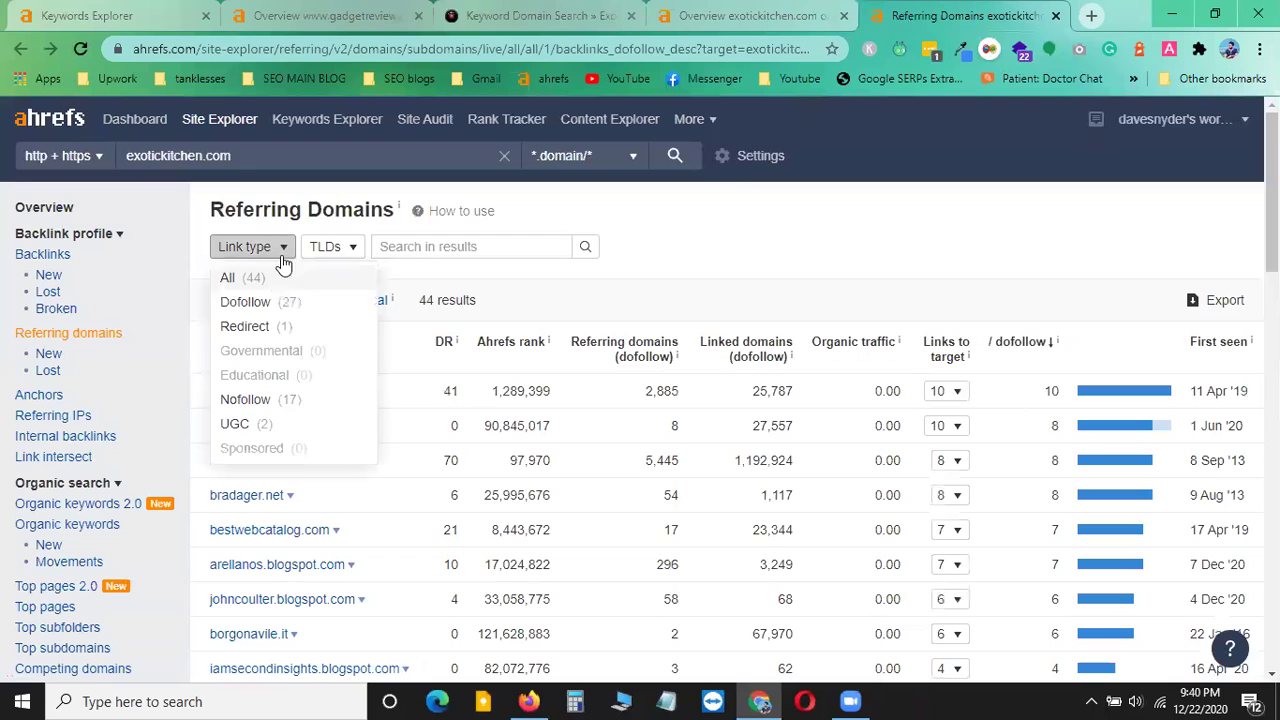
{"action": "left_click", "coordinate": [245, 302]}
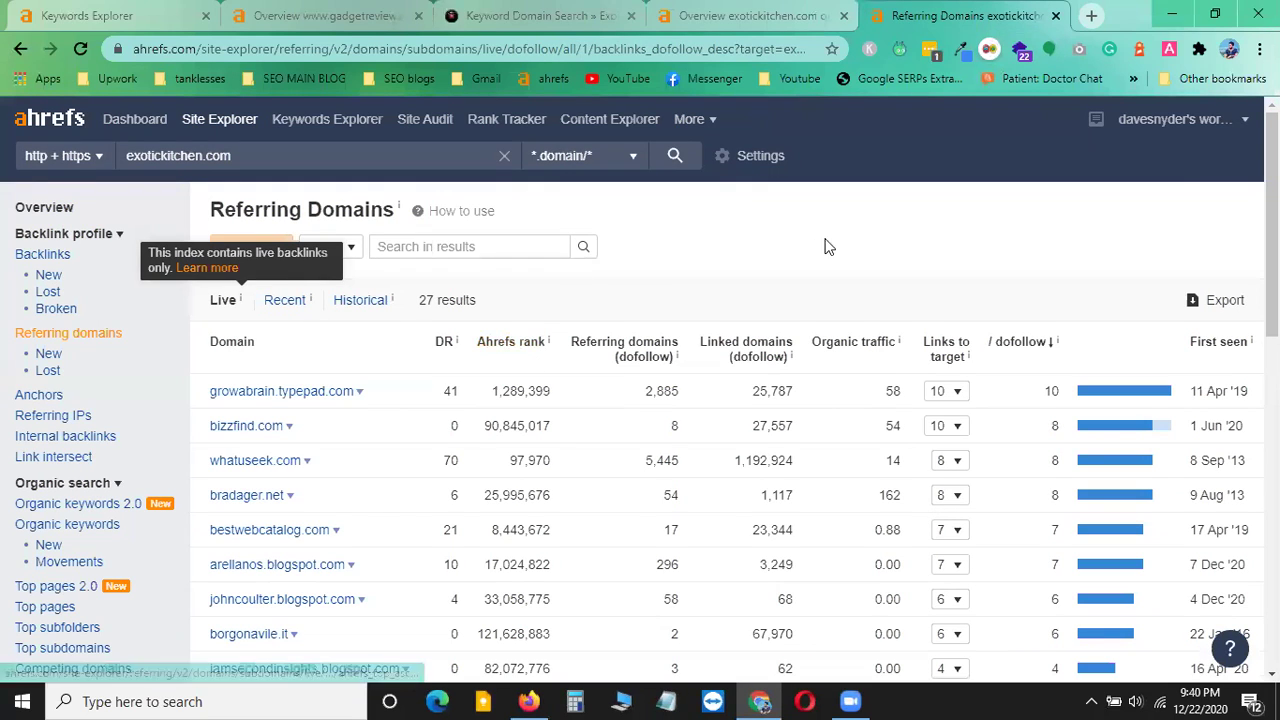
{"action": "left_click", "coordinate": [349, 252]}
{"action": "left_click", "coordinate": [309, 250]}
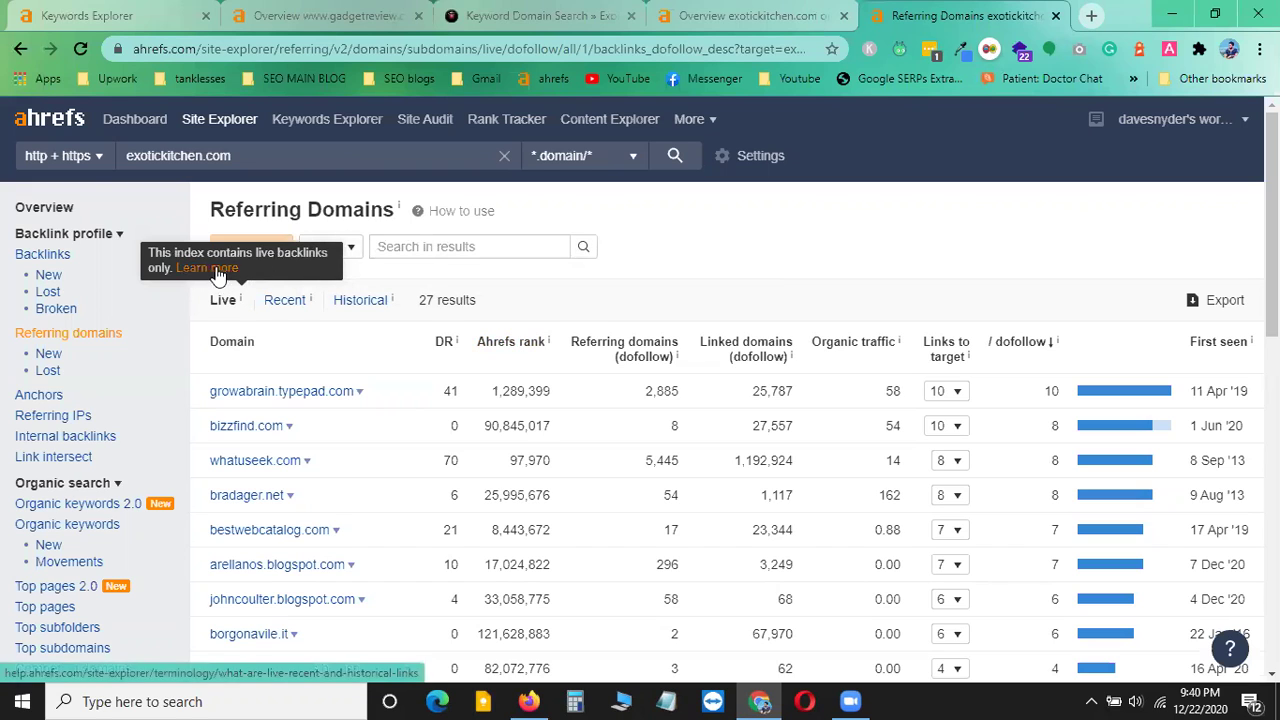
{"action": "left_click", "coordinate": [251, 248]}
{"action": "left_click", "coordinate": [278, 249]}
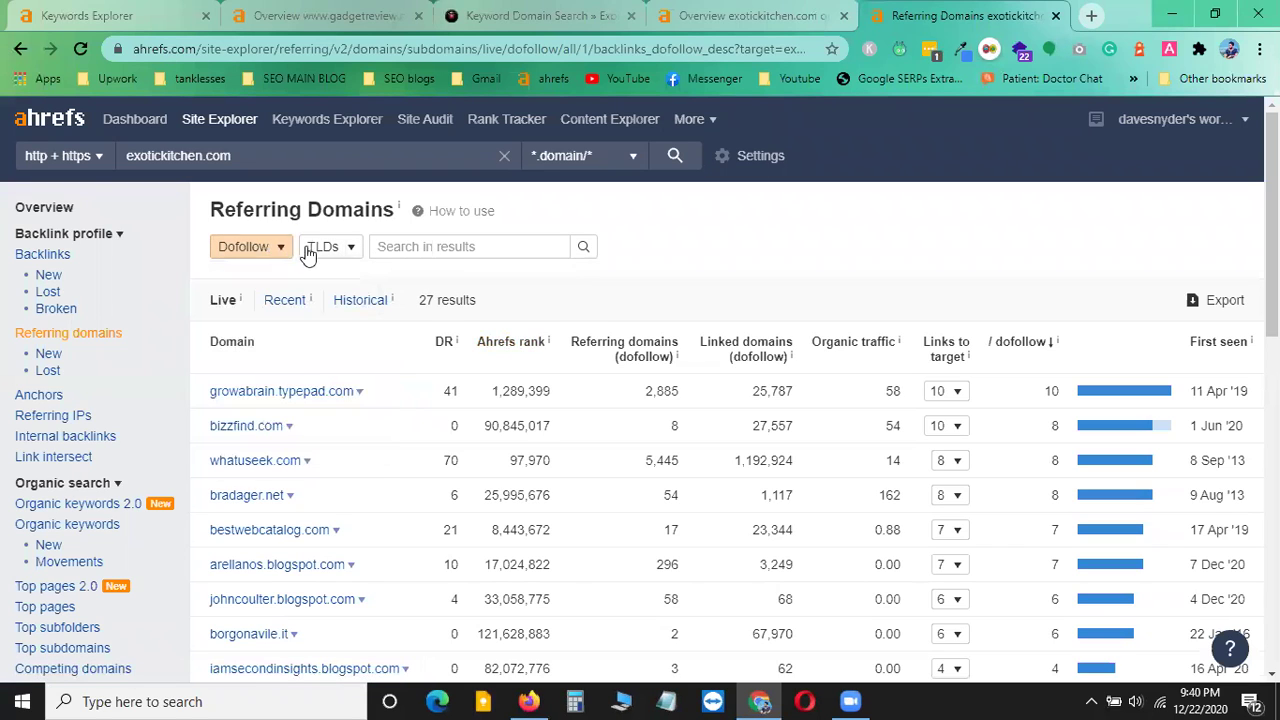
{"action": "left_click", "coordinate": [352, 253]}
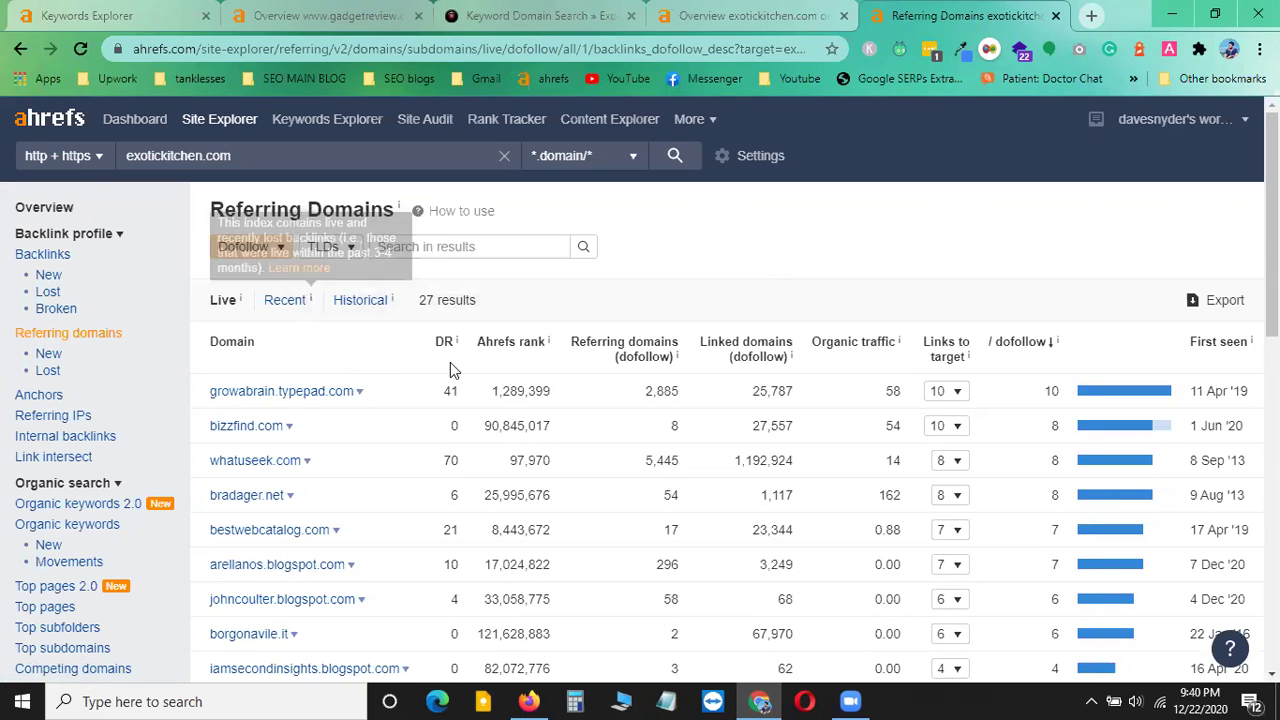
- Look through the dofollow referring domains and sort them by Domain Rating from highest to lowest
{"action": "mouse_move", "coordinate": [450, 343]}
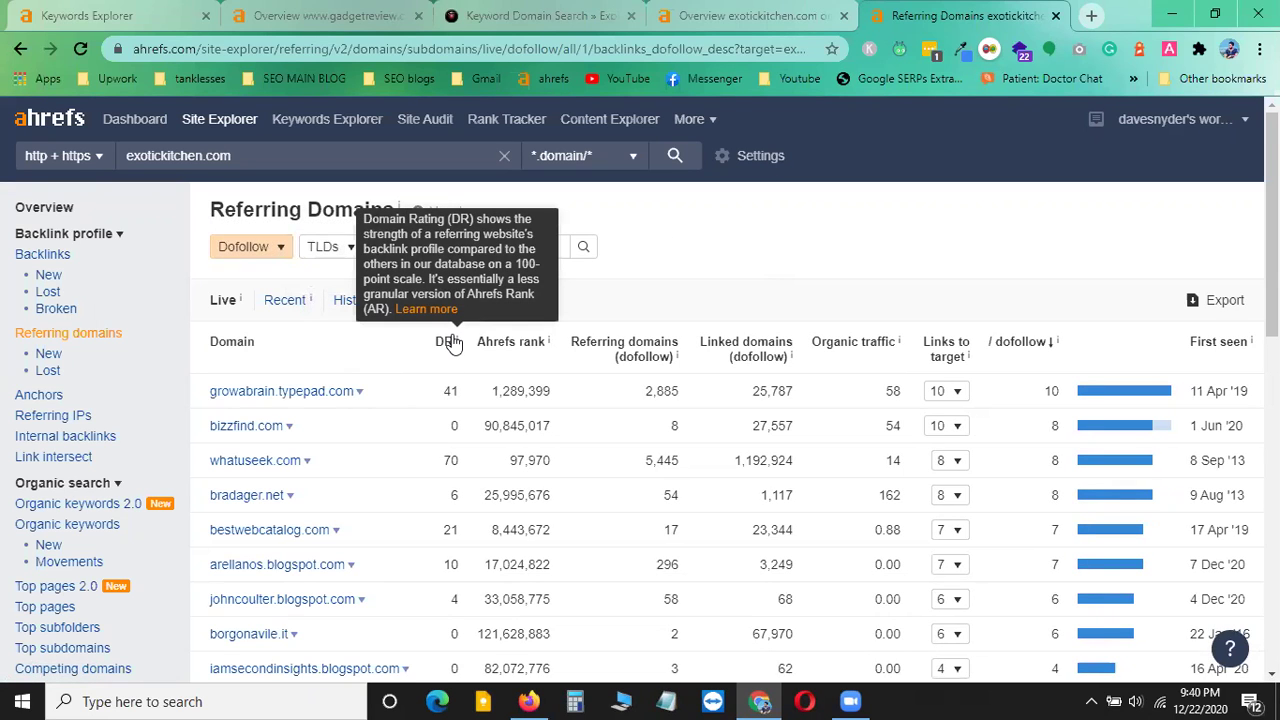
{"action": "scroll", "coordinate": [373, 420], "scroll_direction": "down", "scroll_amount": 1}
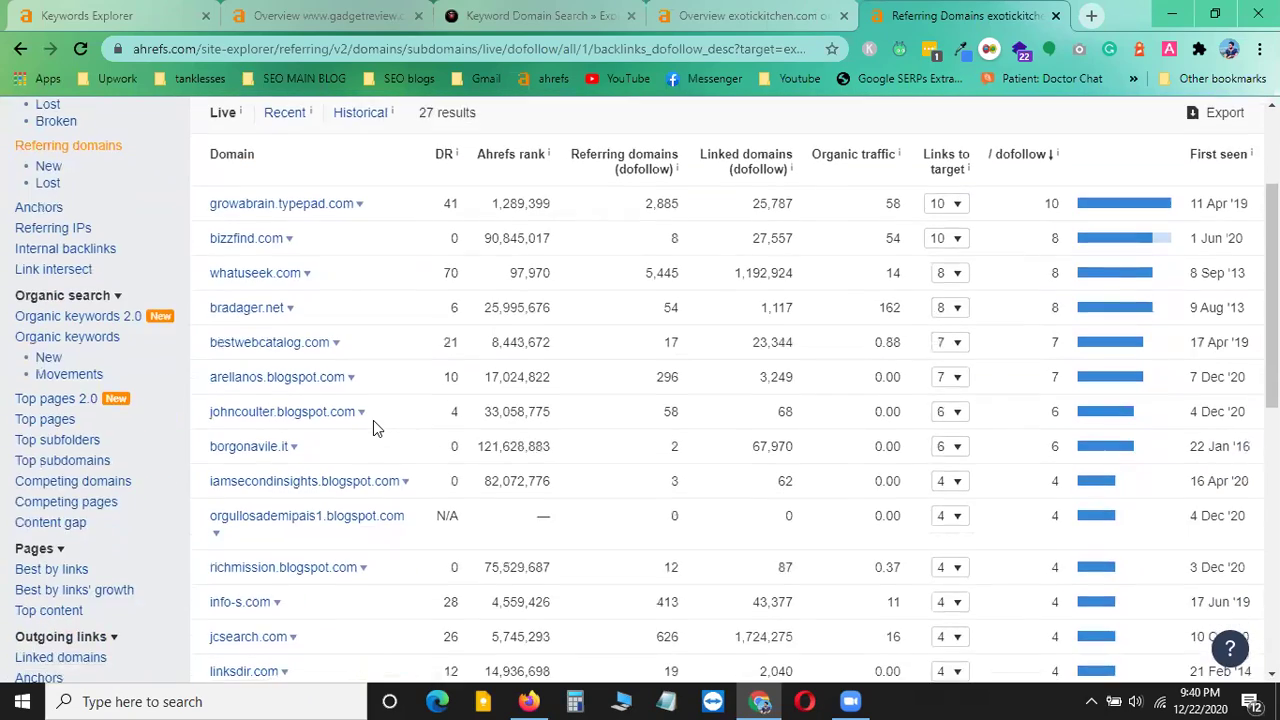
{"action": "scroll", "coordinate": [329, 494], "scroll_direction": "down", "scroll_amount": 5}
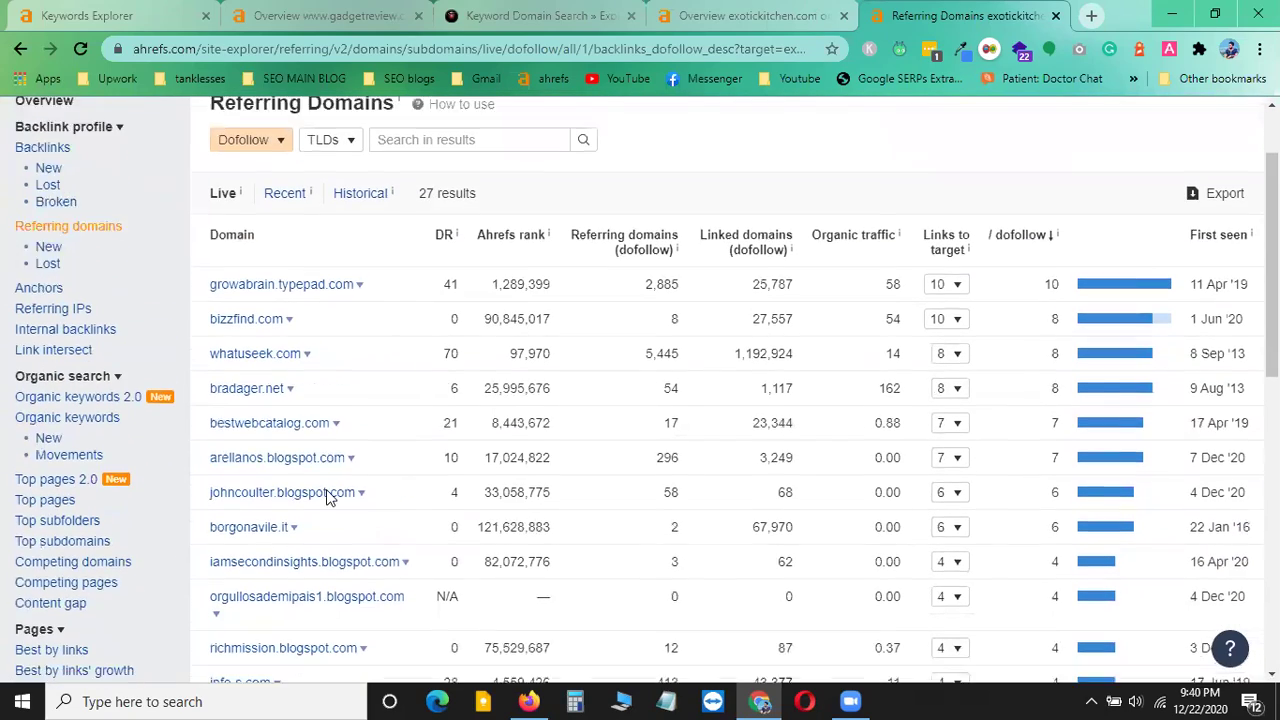
{"action": "scroll", "coordinate": [327, 541], "scroll_direction": "up", "scroll_amount": 6}
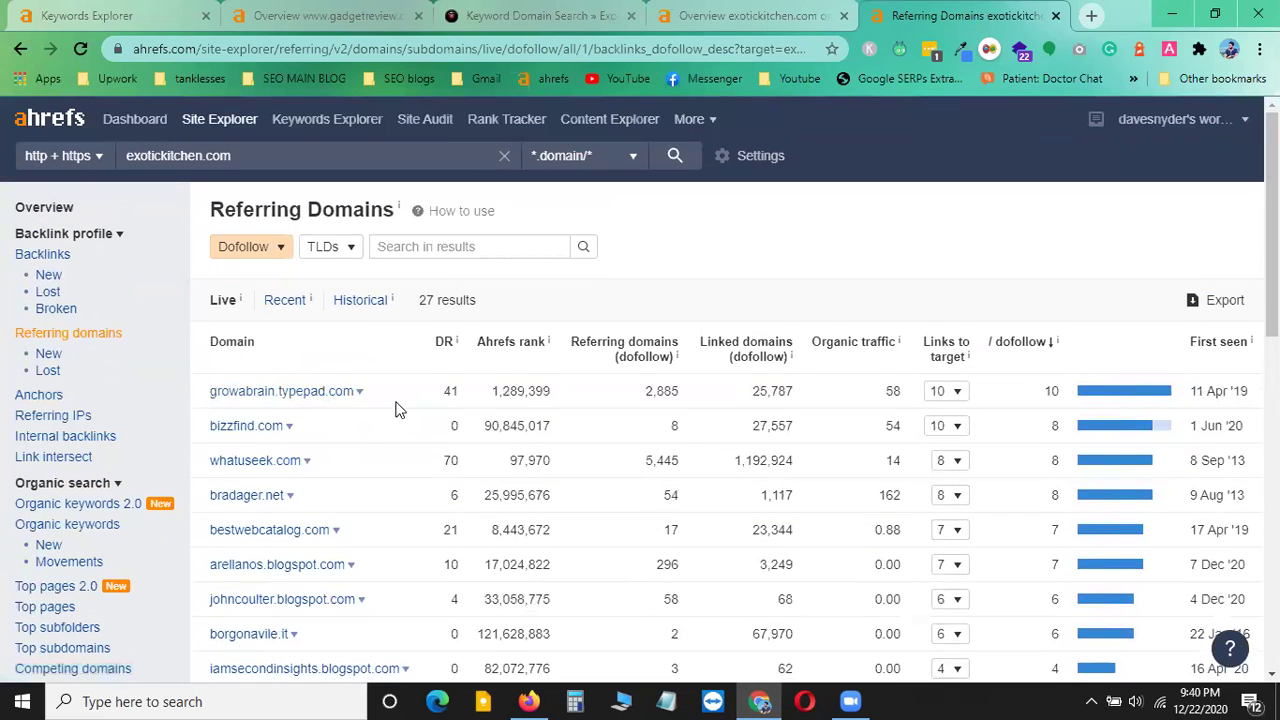
{"action": "scroll", "coordinate": [394, 407], "scroll_direction": "down", "scroll_amount": 2}
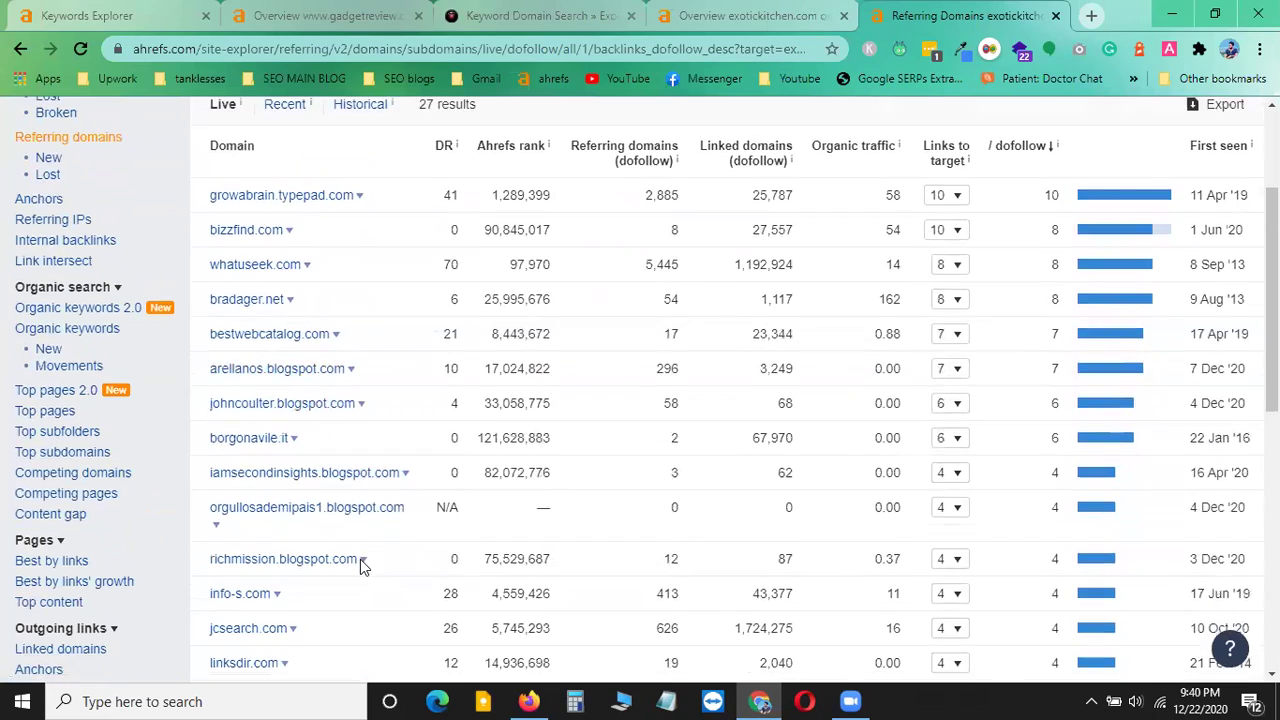
{"action": "scroll", "coordinate": [362, 560], "scroll_direction": "down", "scroll_amount": 2}
{"action": "scroll", "coordinate": [349, 609], "scroll_direction": "up", "scroll_amount": 4}
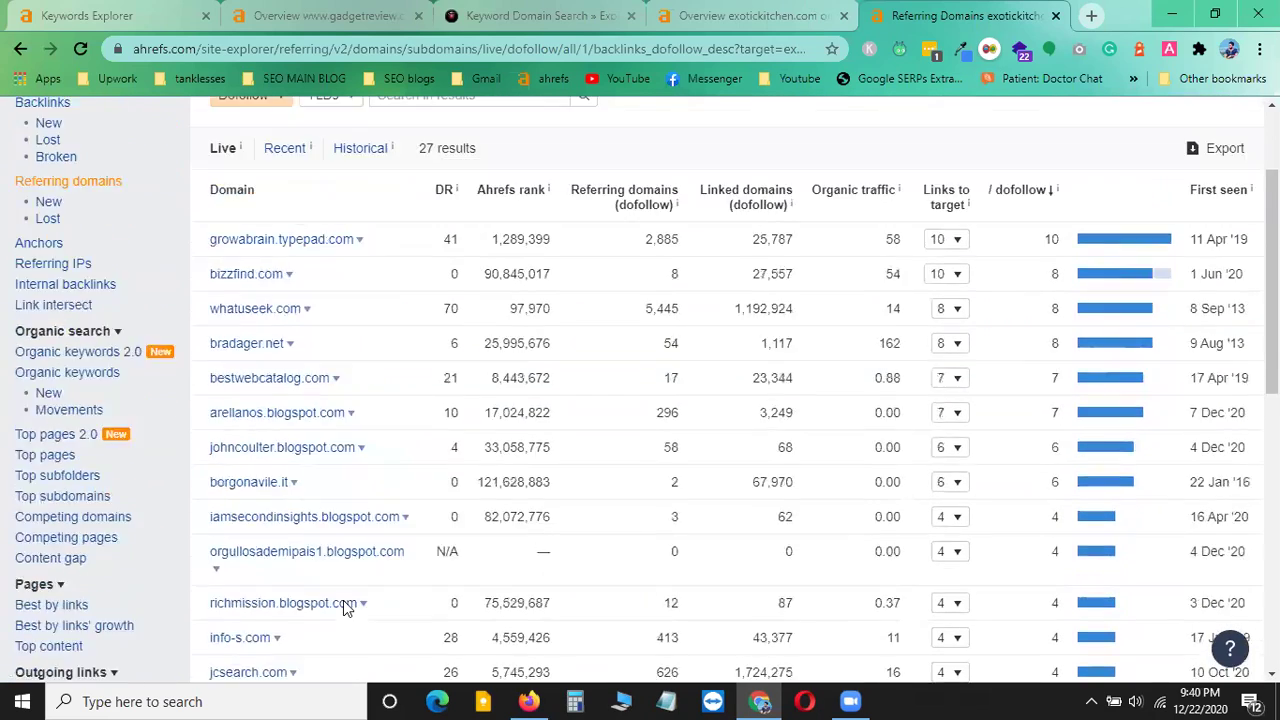
{"action": "left_click", "coordinate": [443, 343]}
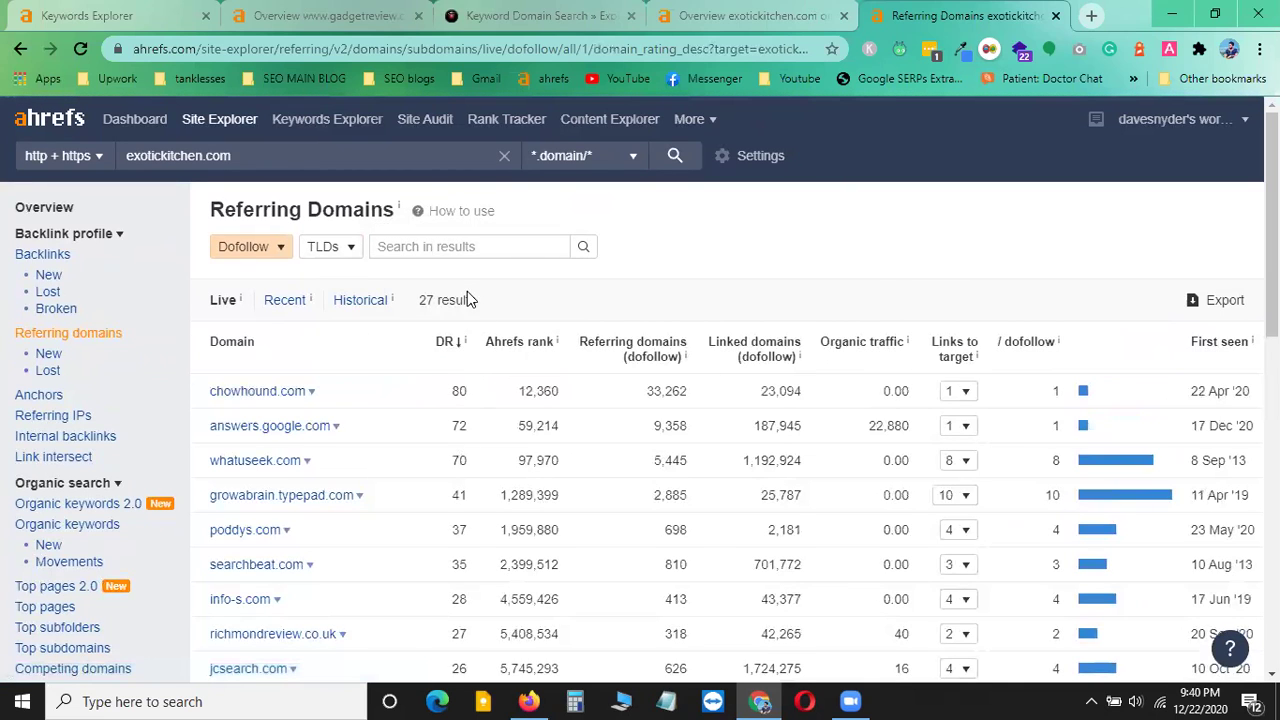
- Expand the chowhound.com row to examine its referring page and backlink anchor, and collapse it again
{"action": "scroll", "coordinate": [460, 450], "scroll_direction": "down", "scroll_amount": 2}
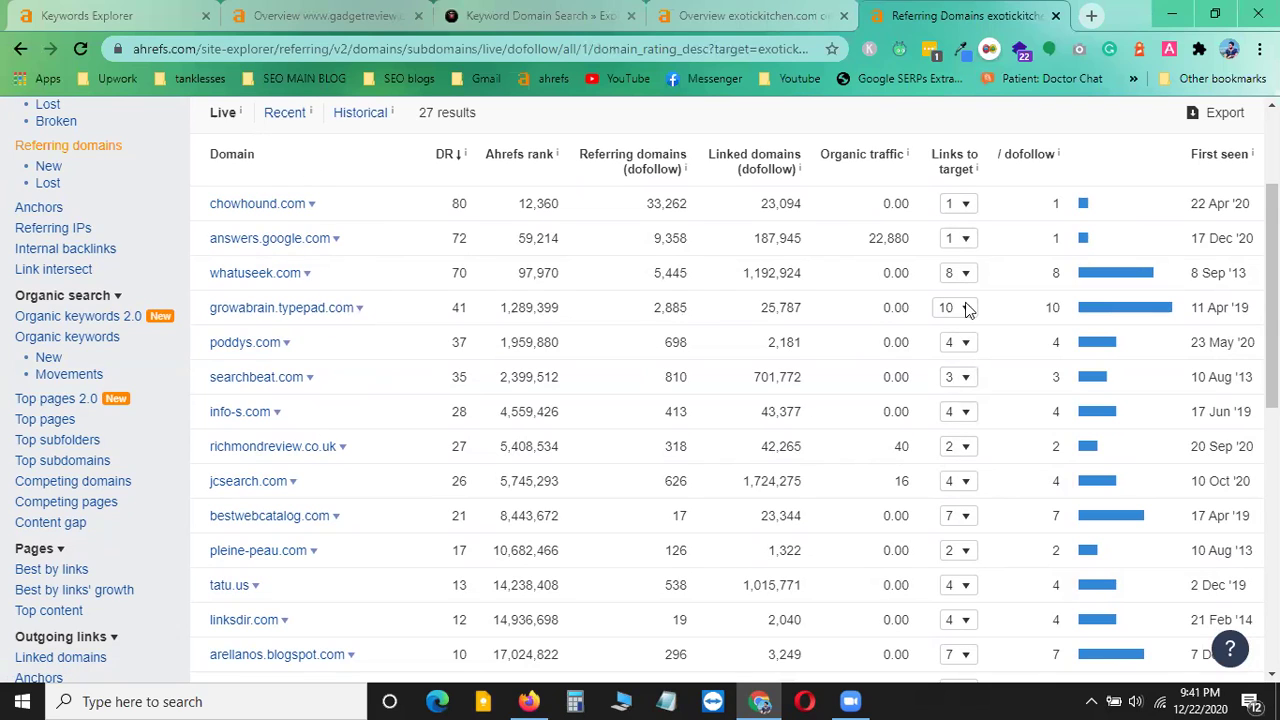
{"action": "left_click", "coordinate": [966, 206]}
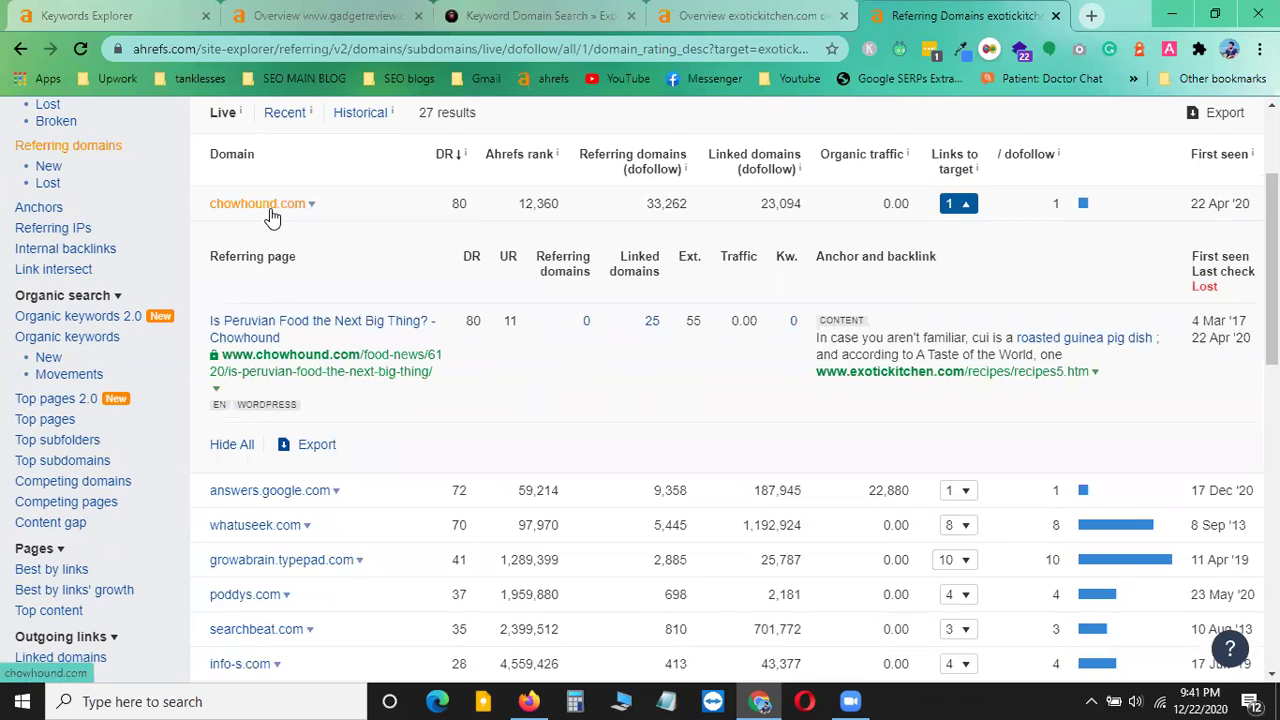
{"action": "scroll", "coordinate": [270, 215], "scroll_direction": "down", "scroll_amount": 1}
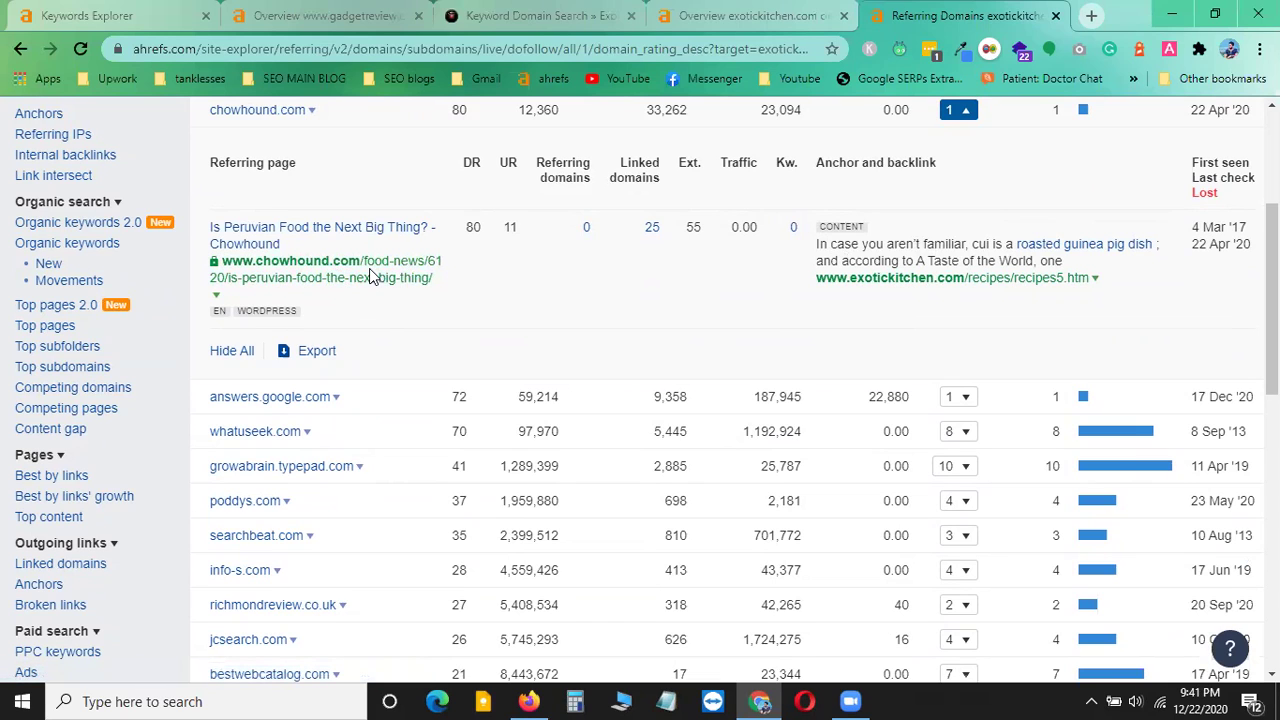
{"action": "left_click", "coordinate": [965, 112]}
{"action": "scroll", "coordinate": [227, 311], "scroll_direction": "up", "scroll_amount": 2}
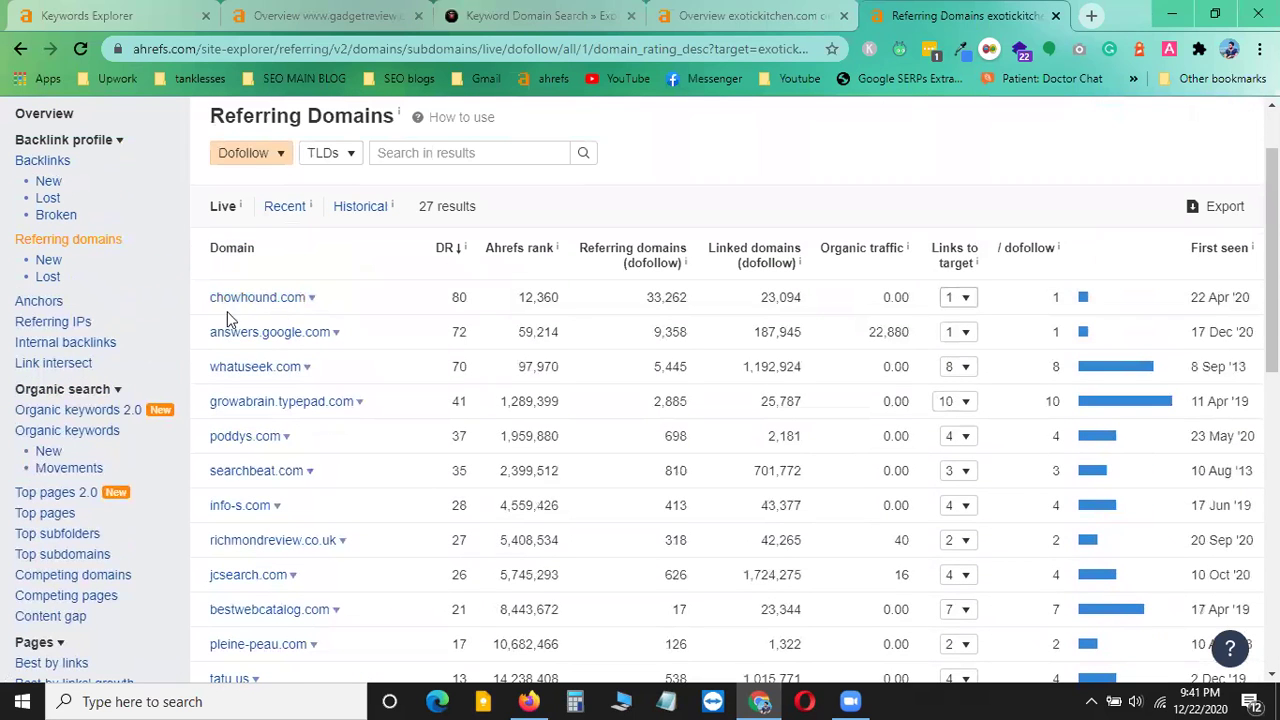
- Expand the answers.google.com backlink, view its referring page in a new tab, and close both the page and the backlink details
{"action": "left_click", "coordinate": [957, 332]}
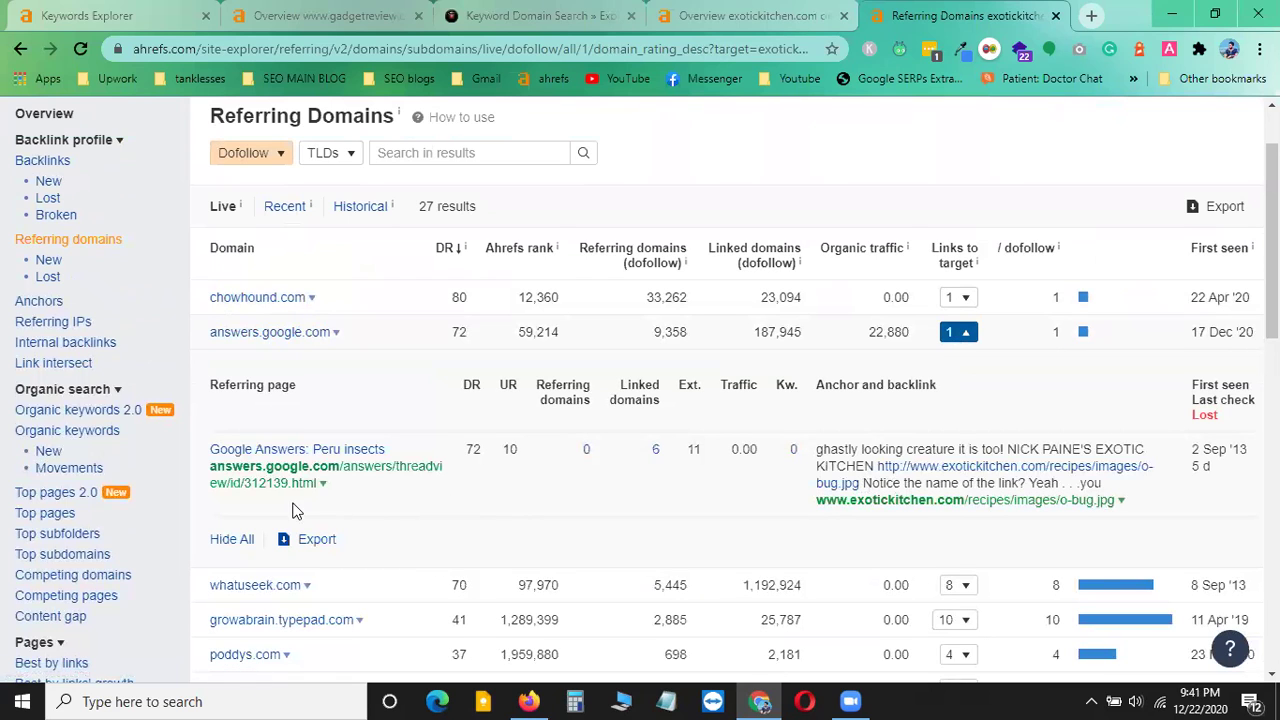
{"action": "right_click", "coordinate": [279, 469]}
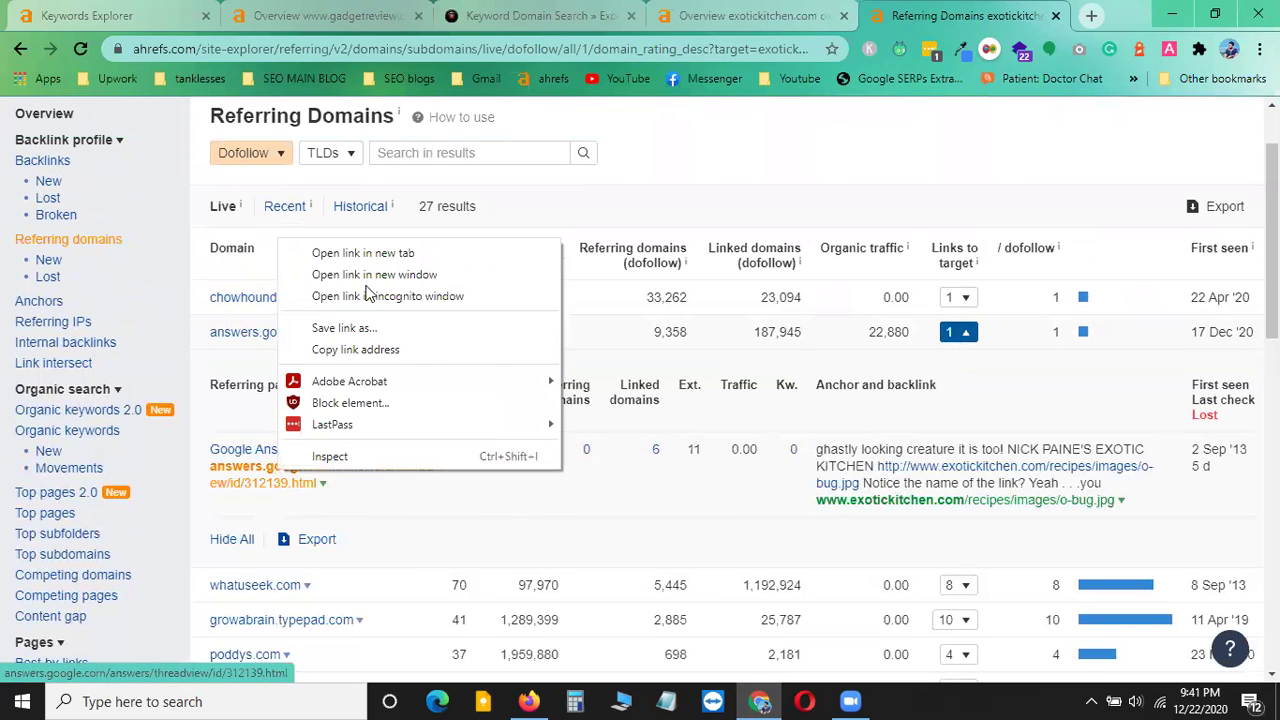
{"action": "left_click", "coordinate": [373, 252]}
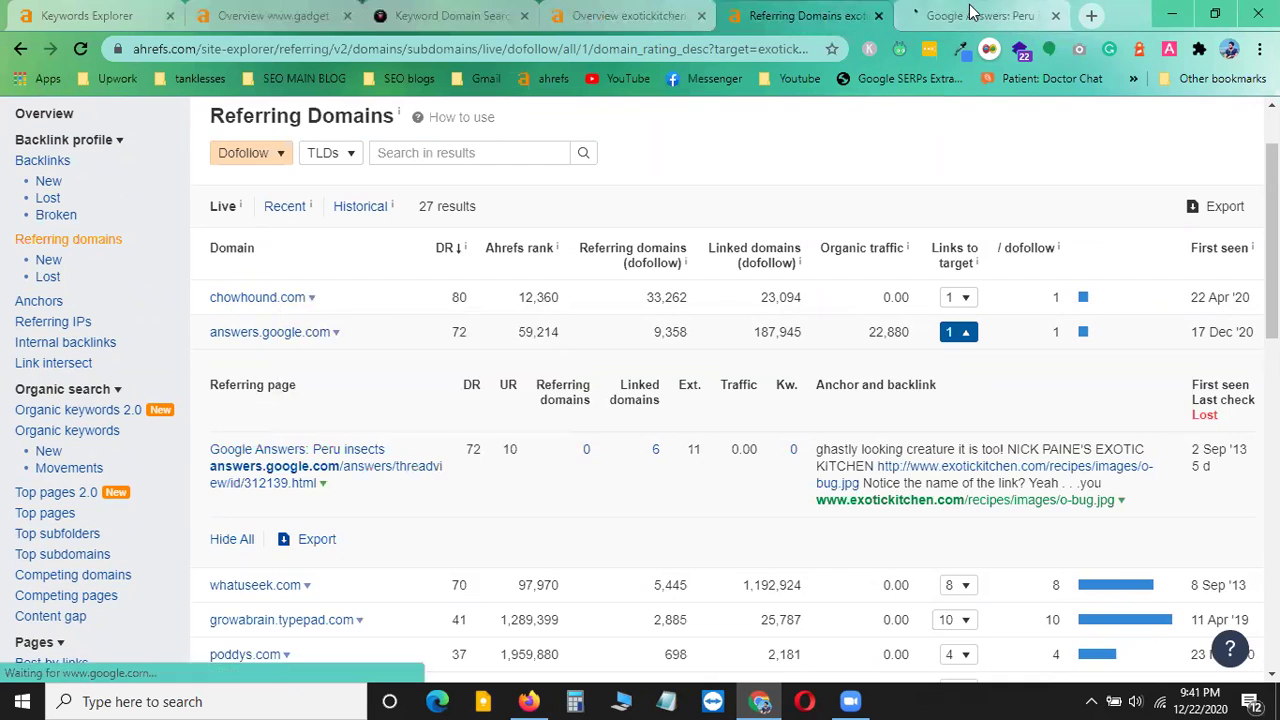
{"action": "left_click", "coordinate": [975, 15]}
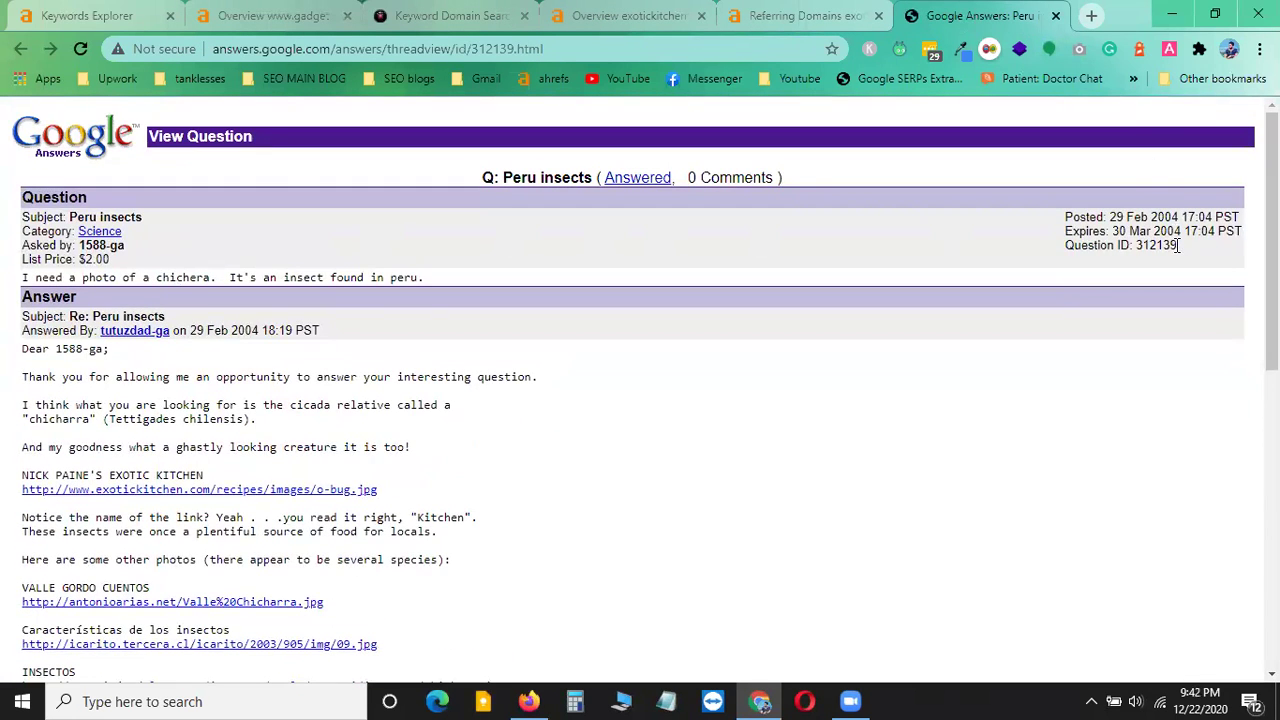
{"action": "left_click", "coordinate": [1055, 15]}
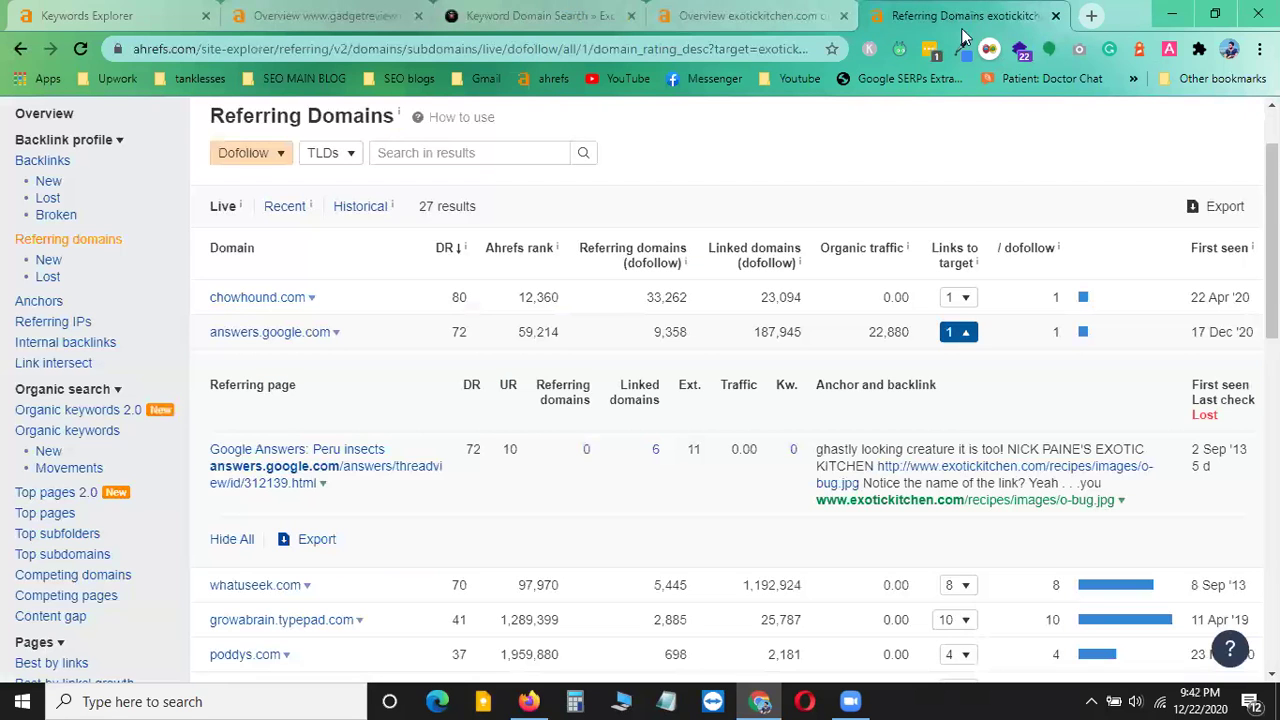
{"action": "left_click", "coordinate": [962, 332]}
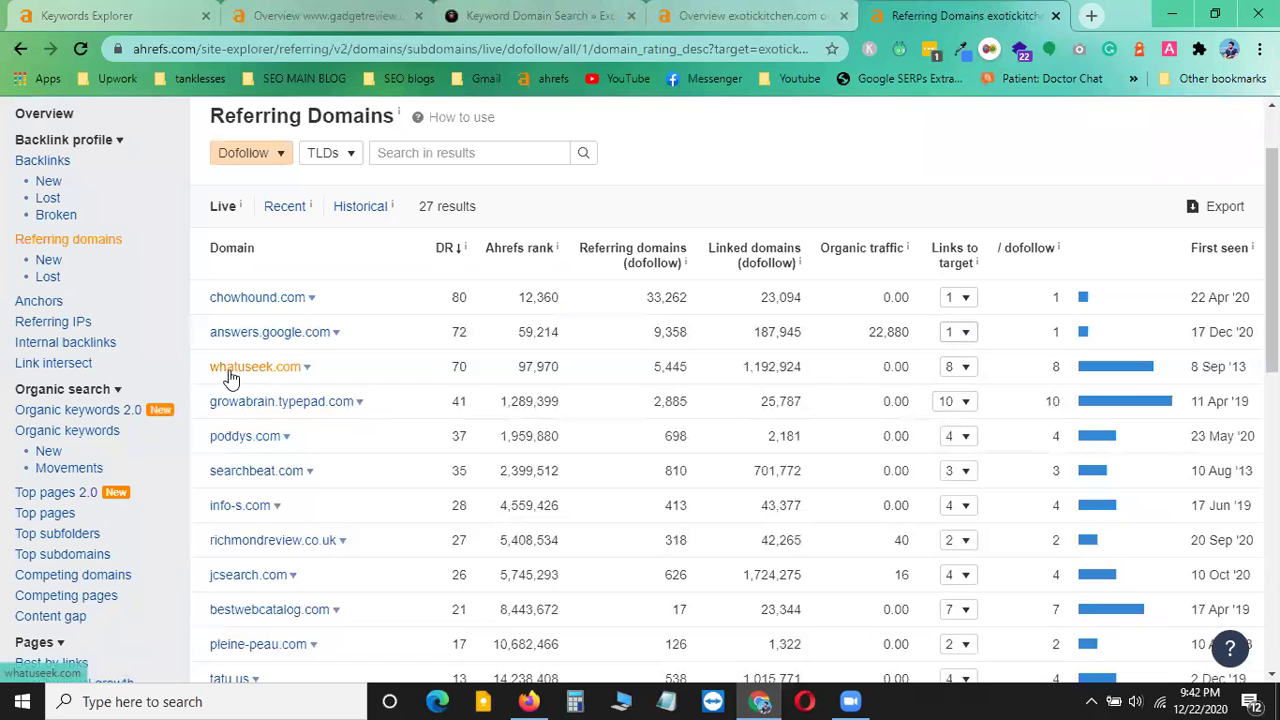
- Expand the whatuseek.com row, review its directory page backlinks to exotickitchen.com, and collapse the list
{"action": "left_click", "coordinate": [968, 370]}
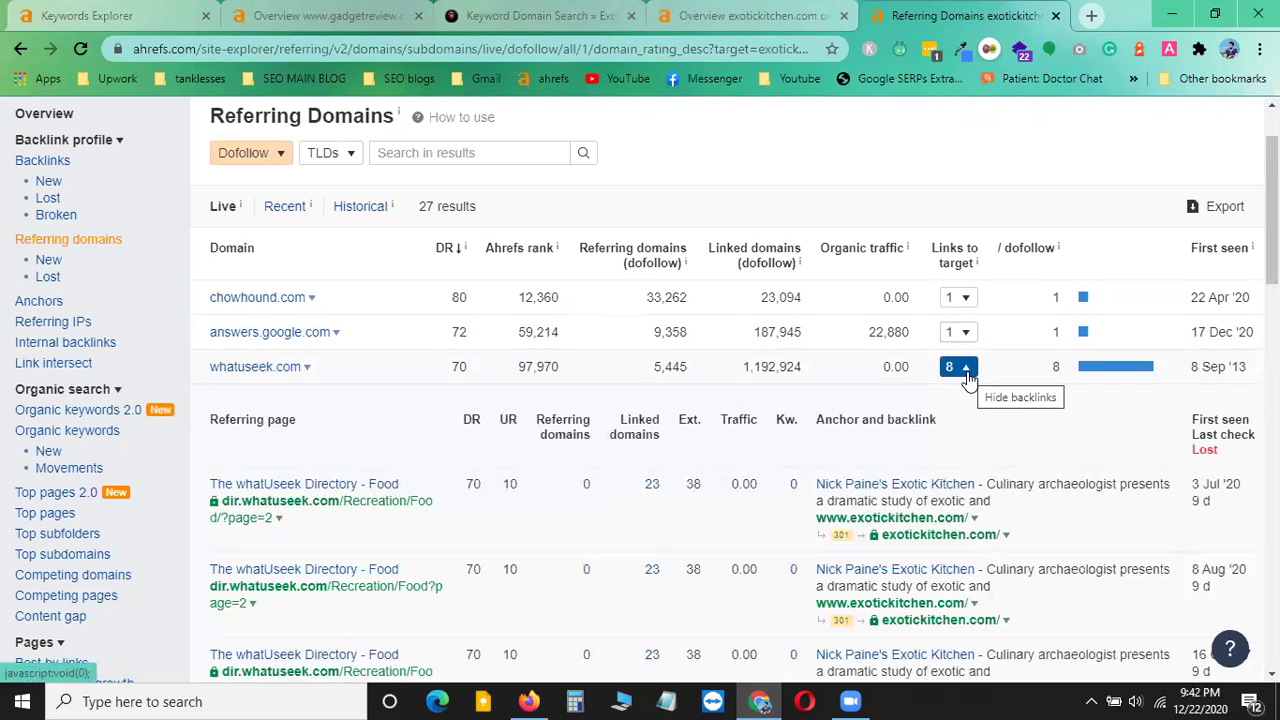
{"action": "scroll", "coordinate": [968, 378], "scroll_direction": "down", "scroll_amount": 3}
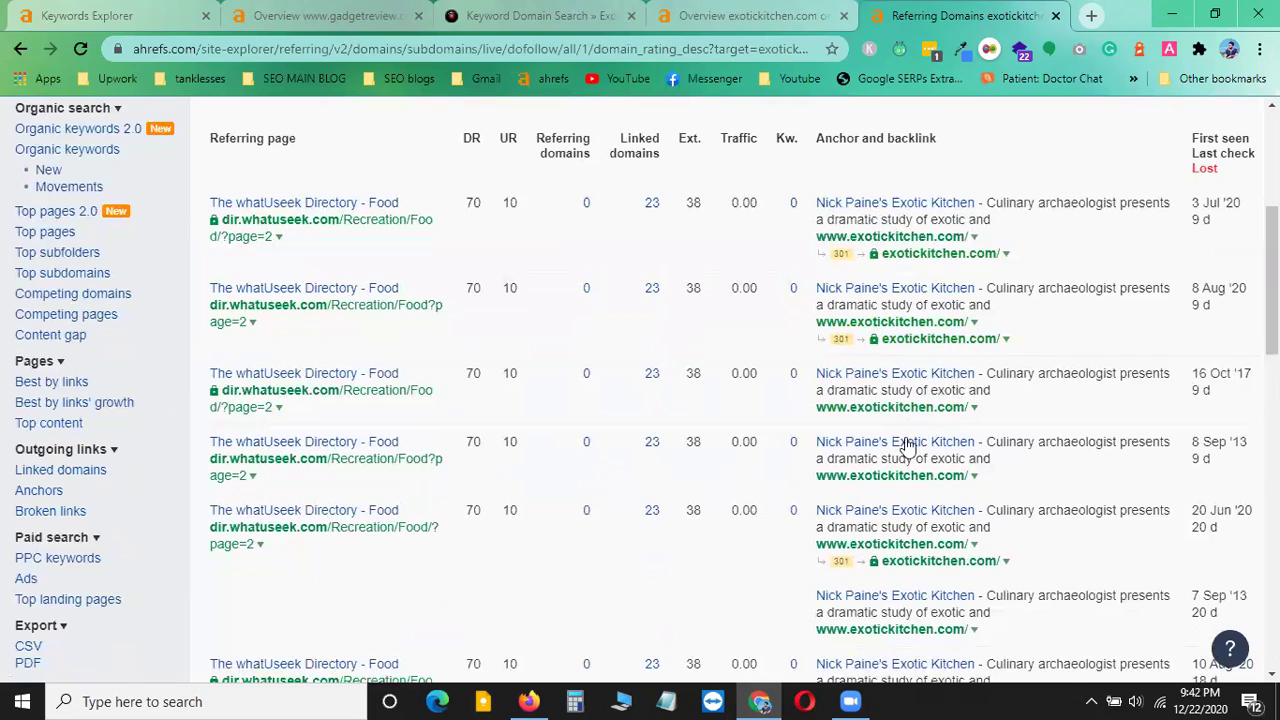
{"action": "scroll", "coordinate": [903, 523], "scroll_direction": "down", "scroll_amount": 4}
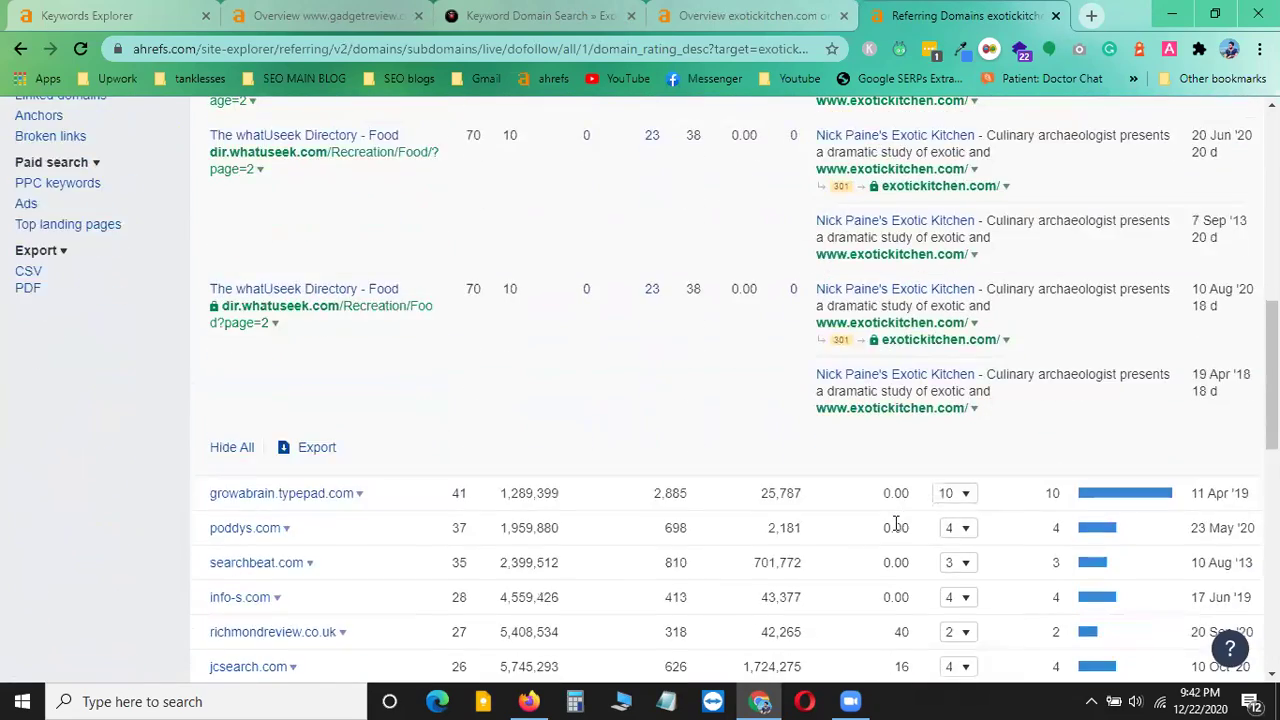
{"action": "scroll", "coordinate": [897, 524], "scroll_direction": "up", "scroll_amount": 4}
{"action": "scroll", "coordinate": [903, 371], "scroll_direction": "up", "scroll_amount": 3}
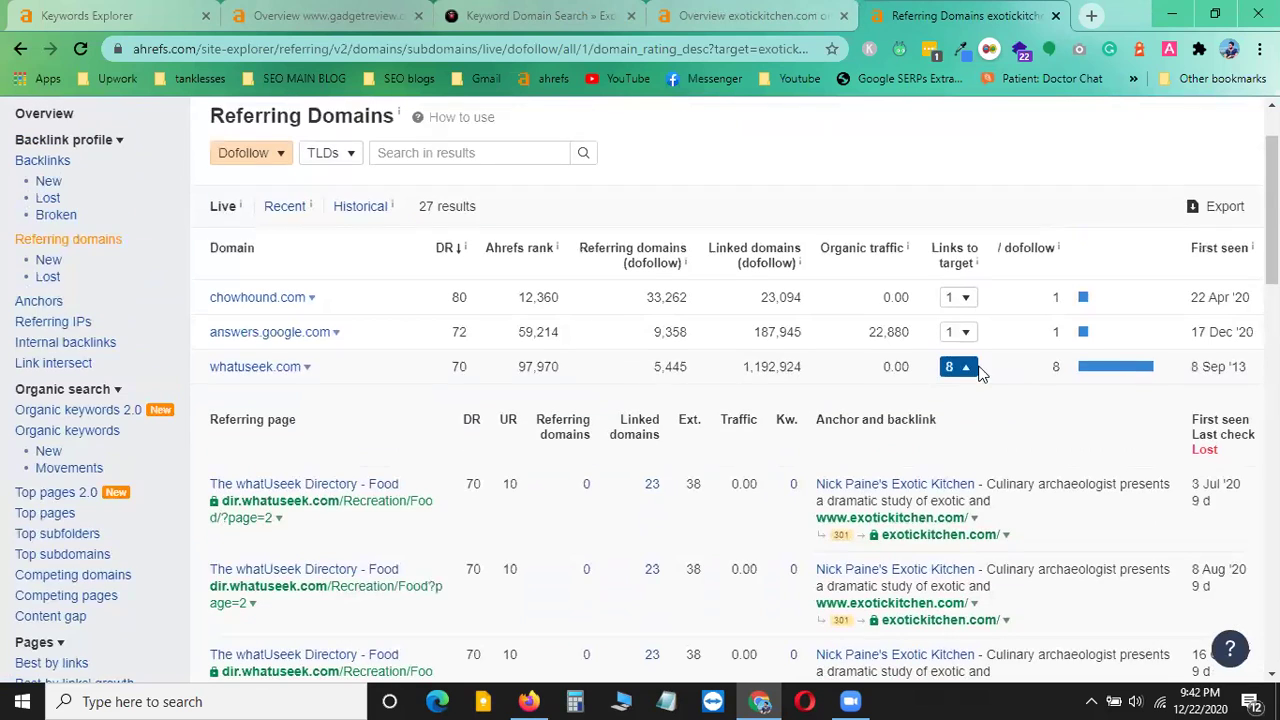
{"action": "left_click", "coordinate": [969, 368]}
- Expand the poddys.com backlinks and open the referring page foodregional.htm in a new tab
{"action": "scroll", "coordinate": [937, 390], "scroll_direction": "down", "scroll_amount": 1}
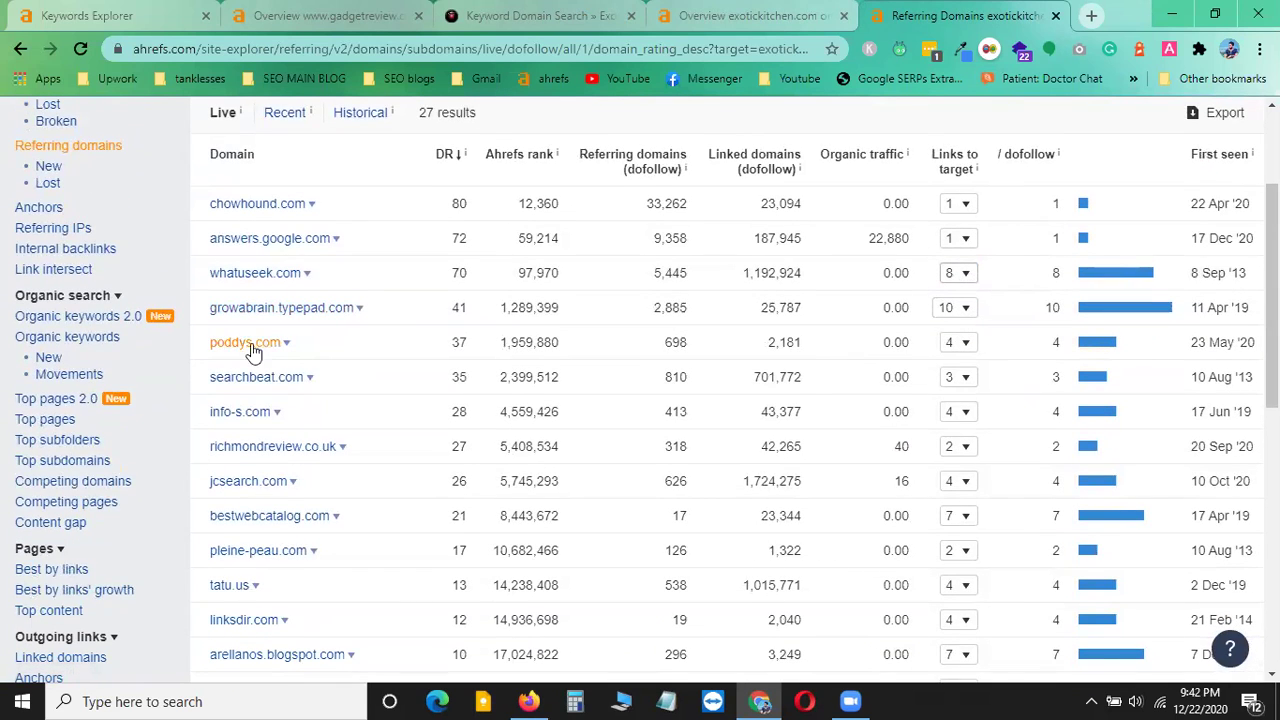
{"action": "left_click", "coordinate": [969, 348]}
{"action": "scroll", "coordinate": [969, 350], "scroll_direction": "down", "scroll_amount": 2}
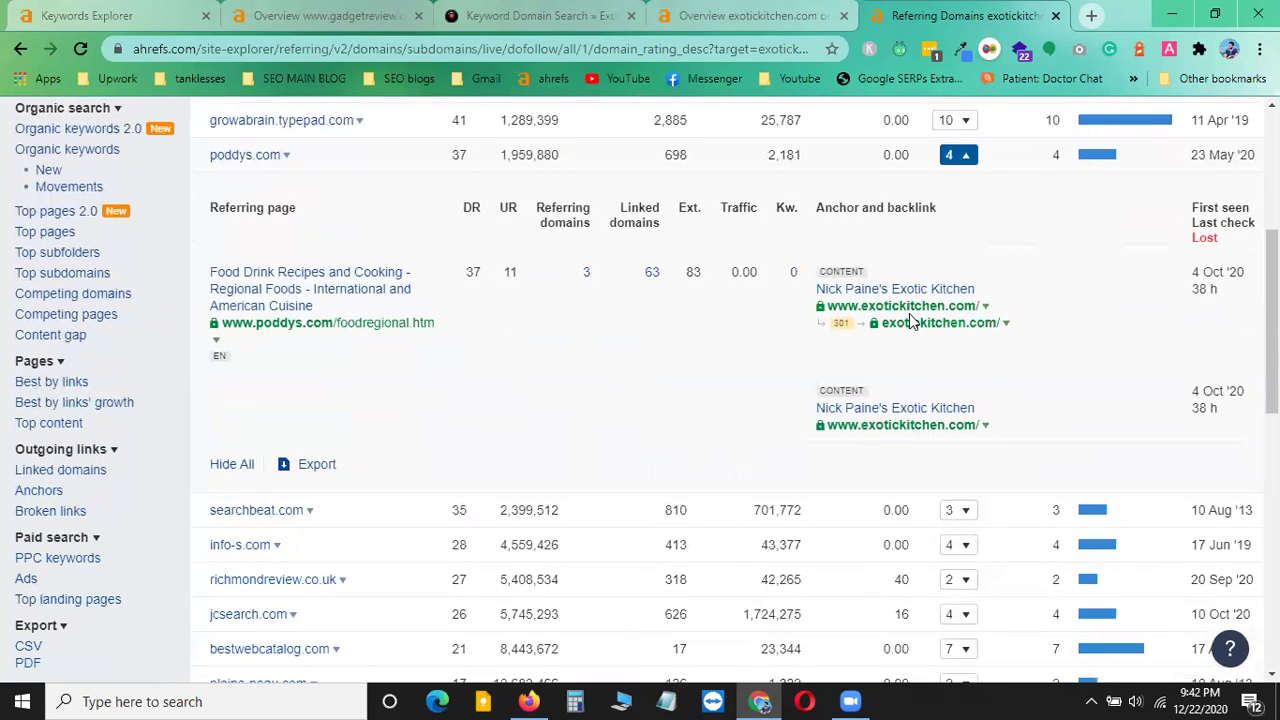
{"action": "right_click", "coordinate": [362, 323]}
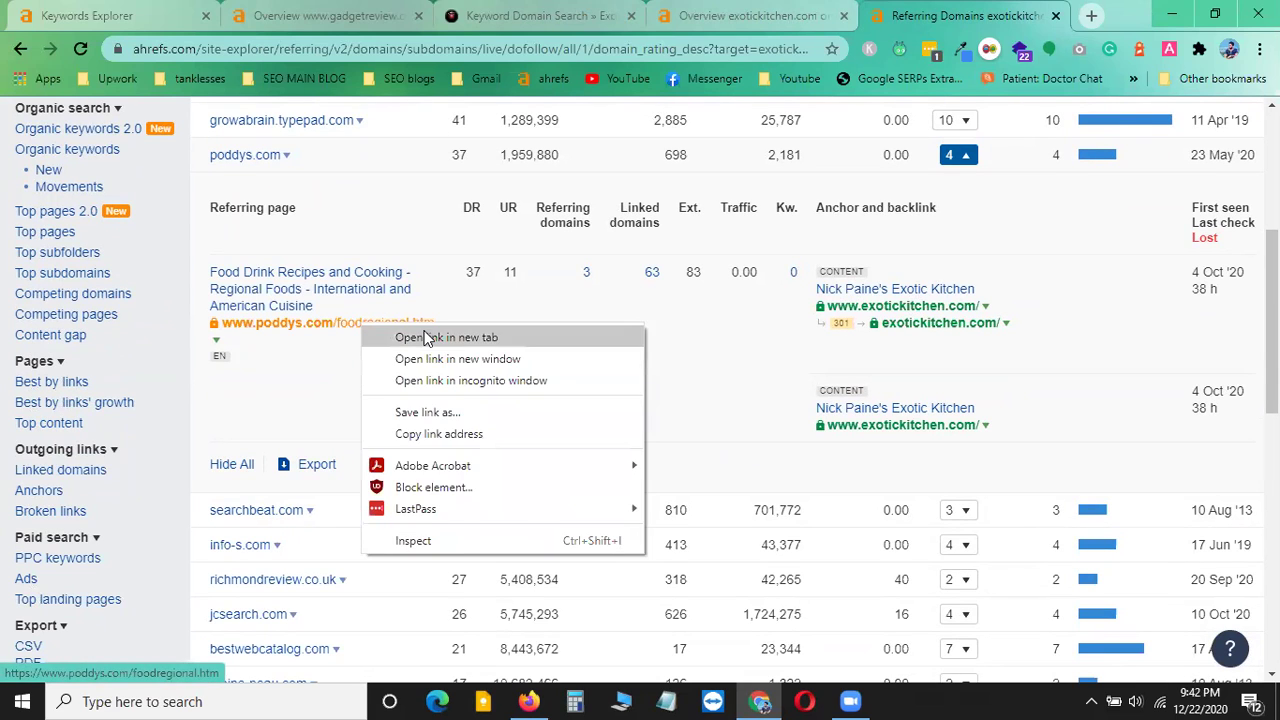
{"action": "left_click", "coordinate": [420, 334]}
{"action": "left_click", "coordinate": [1000, 14]}
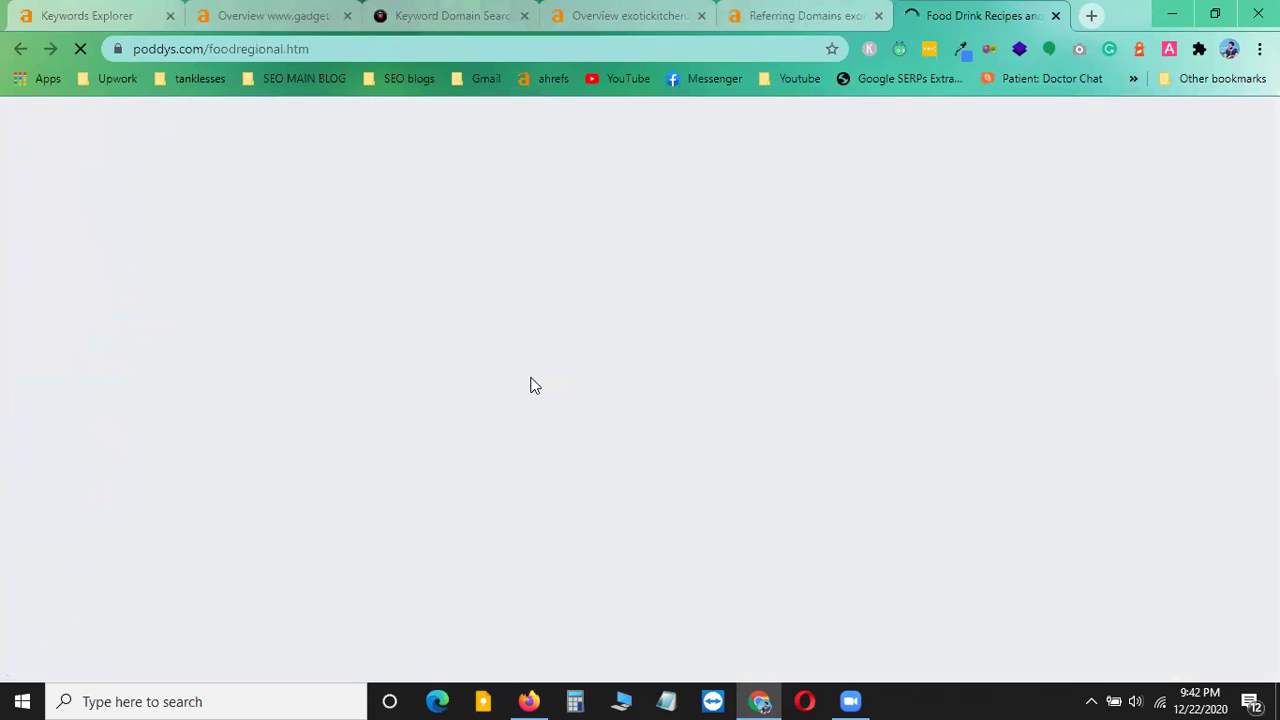
- Look through the Poddys regional foods directory page, close it, and collapse the poddys.com backlinks
{"action": "scroll", "coordinate": [637, 412], "scroll_direction": "down", "scroll_amount": 15}
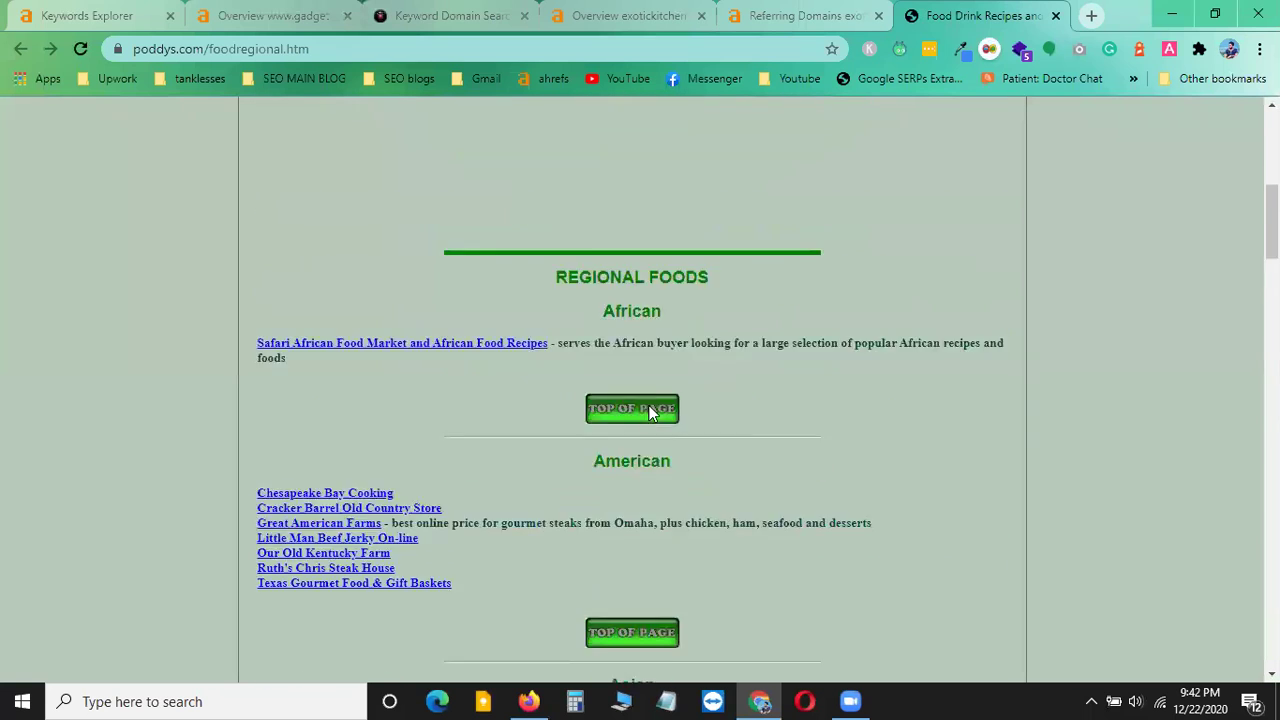
{"action": "scroll", "coordinate": [760, 370], "scroll_direction": "down", "scroll_amount": 3}
{"action": "scroll", "coordinate": [785, 395], "scroll_direction": "up", "scroll_amount": 15}
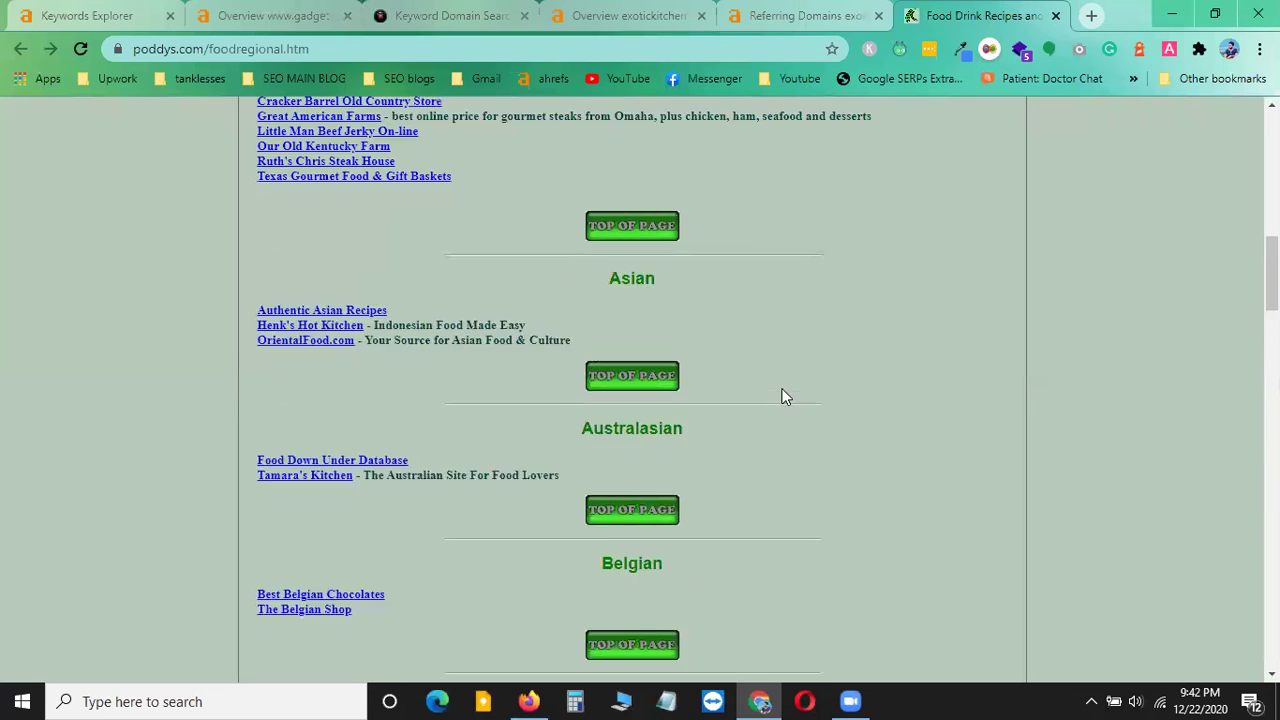
{"action": "scroll", "coordinate": [787, 403], "scroll_direction": "up", "scroll_amount": 1}
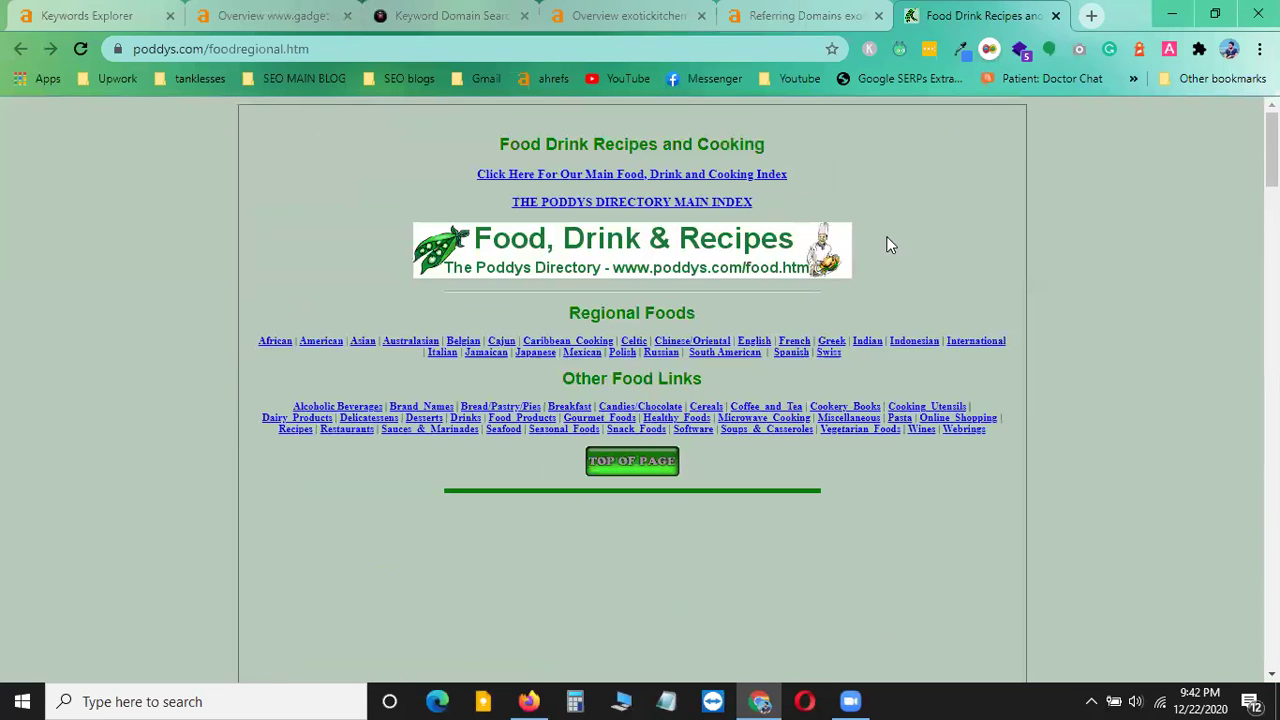
{"action": "left_click", "coordinate": [1055, 16]}
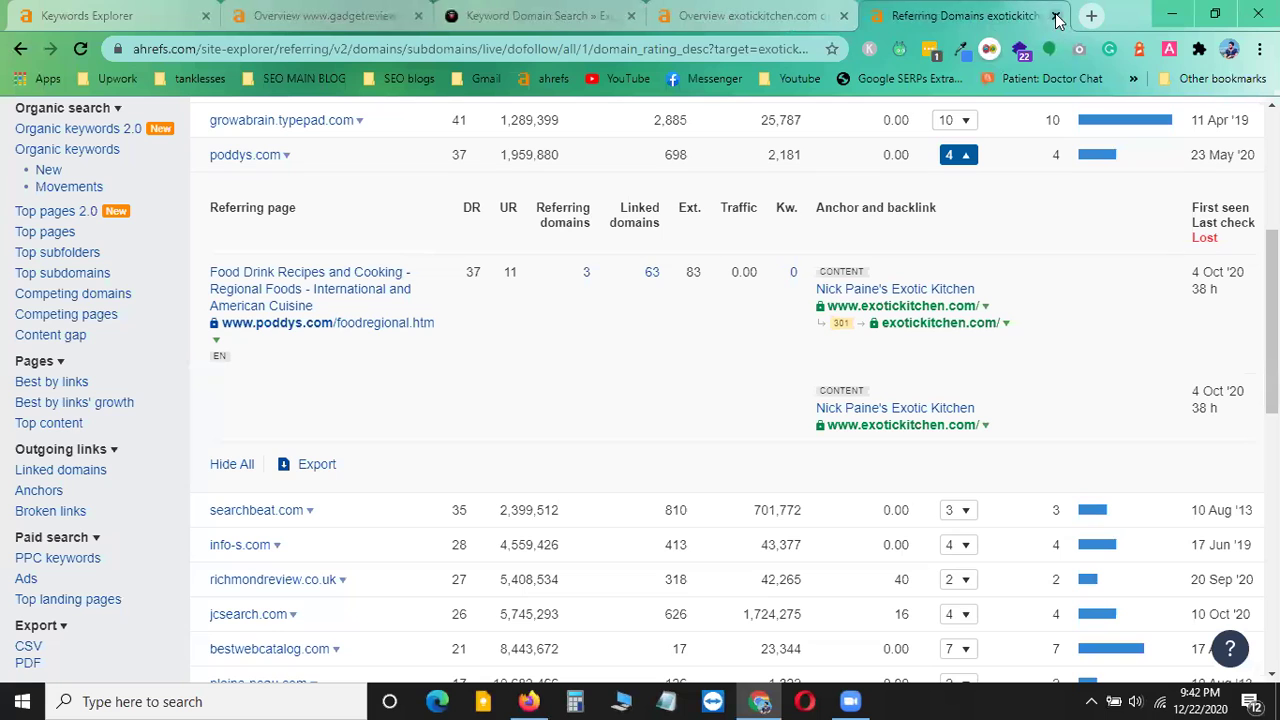
{"action": "left_click", "coordinate": [962, 156]}
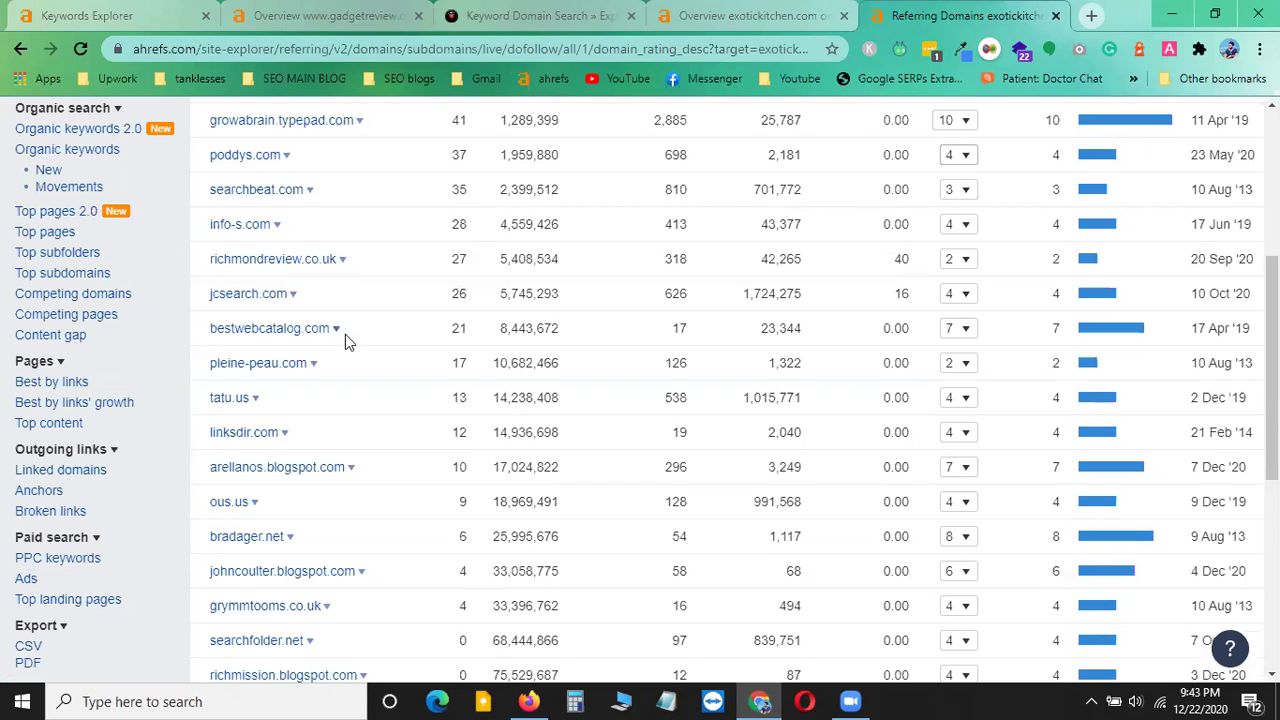
- Revisit the ExpiredDomains.net kitchen results and the exotickitchen.com overview, and return to the referring domains report
{"action": "scroll", "coordinate": [346, 334], "scroll_direction": "up", "scroll_amount": 3}
{"action": "scroll", "coordinate": [347, 341], "scroll_direction": "up", "scroll_amount": 2}
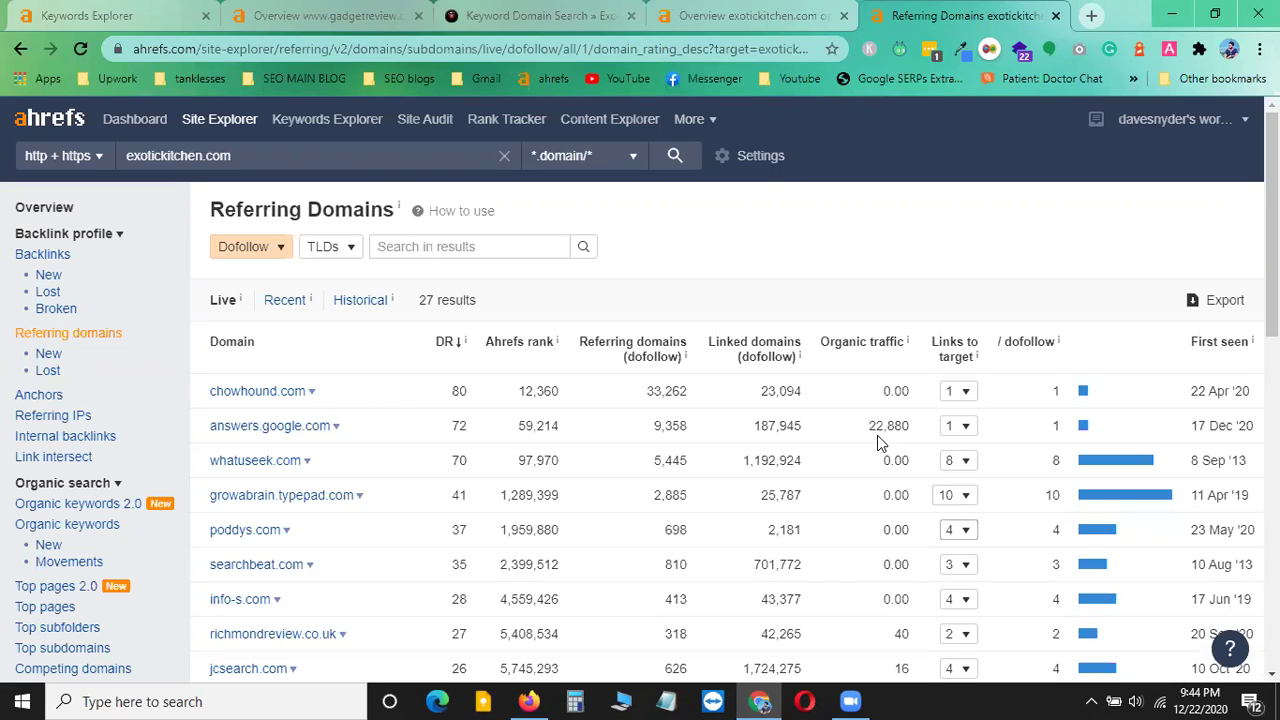
{"action": "left_click", "coordinate": [548, 10]}
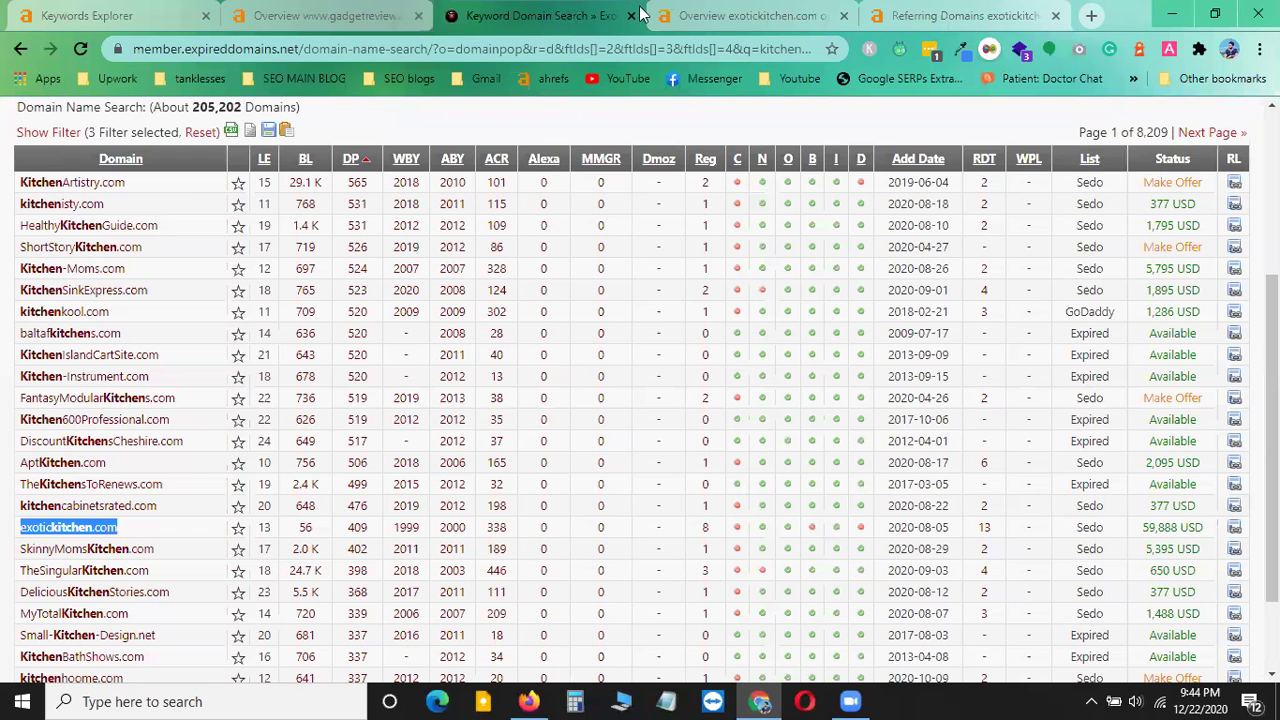
{"action": "left_click", "coordinate": [750, 15]}
{"action": "left_click", "coordinate": [950, 14]}
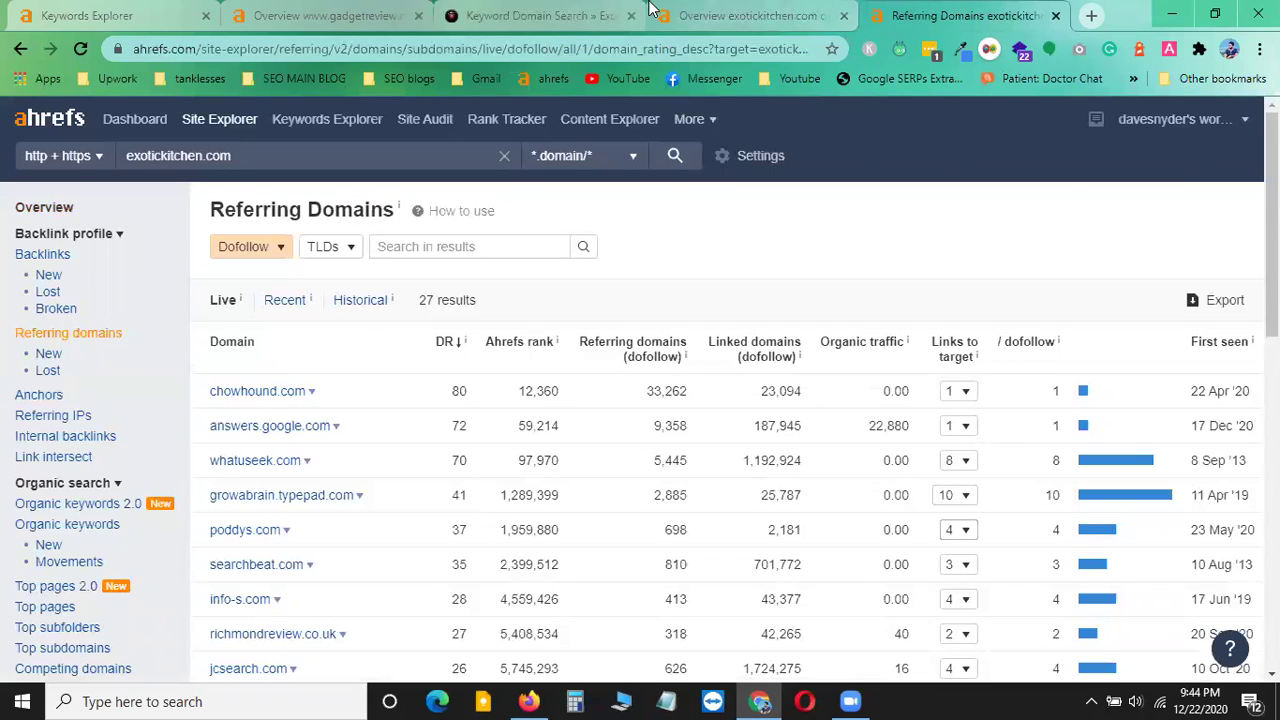